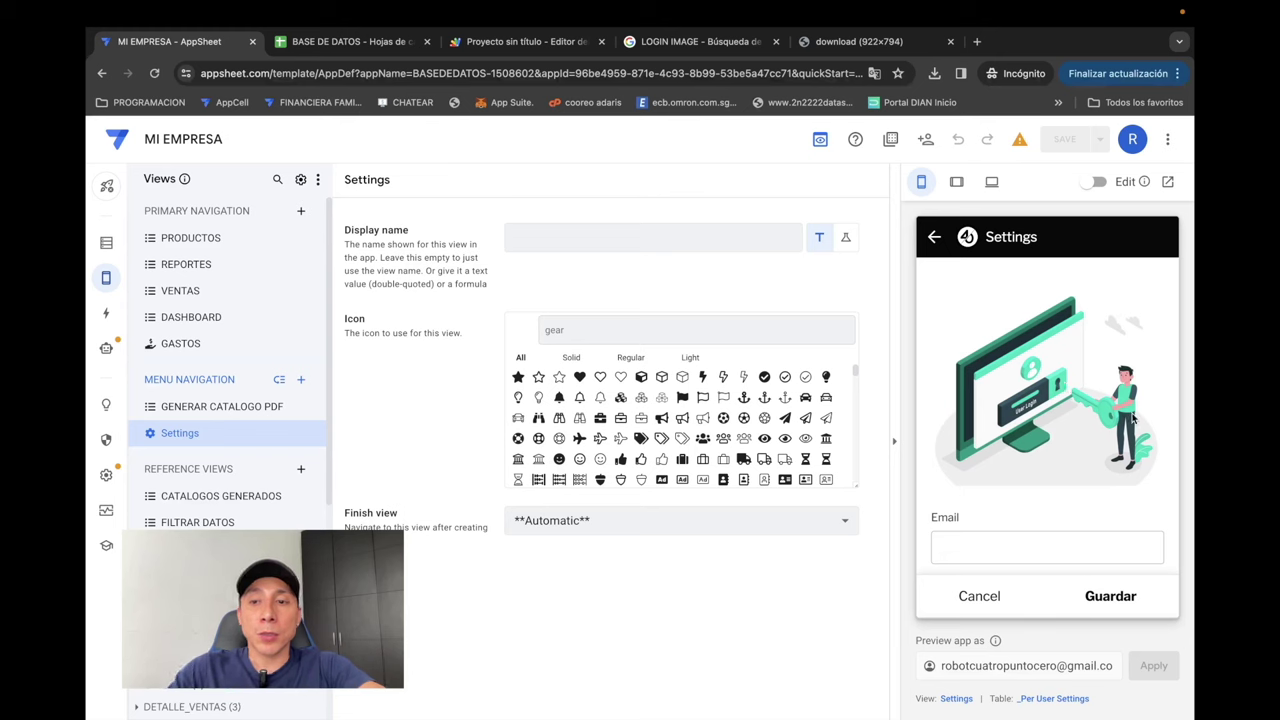
- Enter the login email in the preview's Settings form
{"action": "scroll", "coordinate": [1070, 454], "scroll_direction": "down", "scroll_amount": 2}
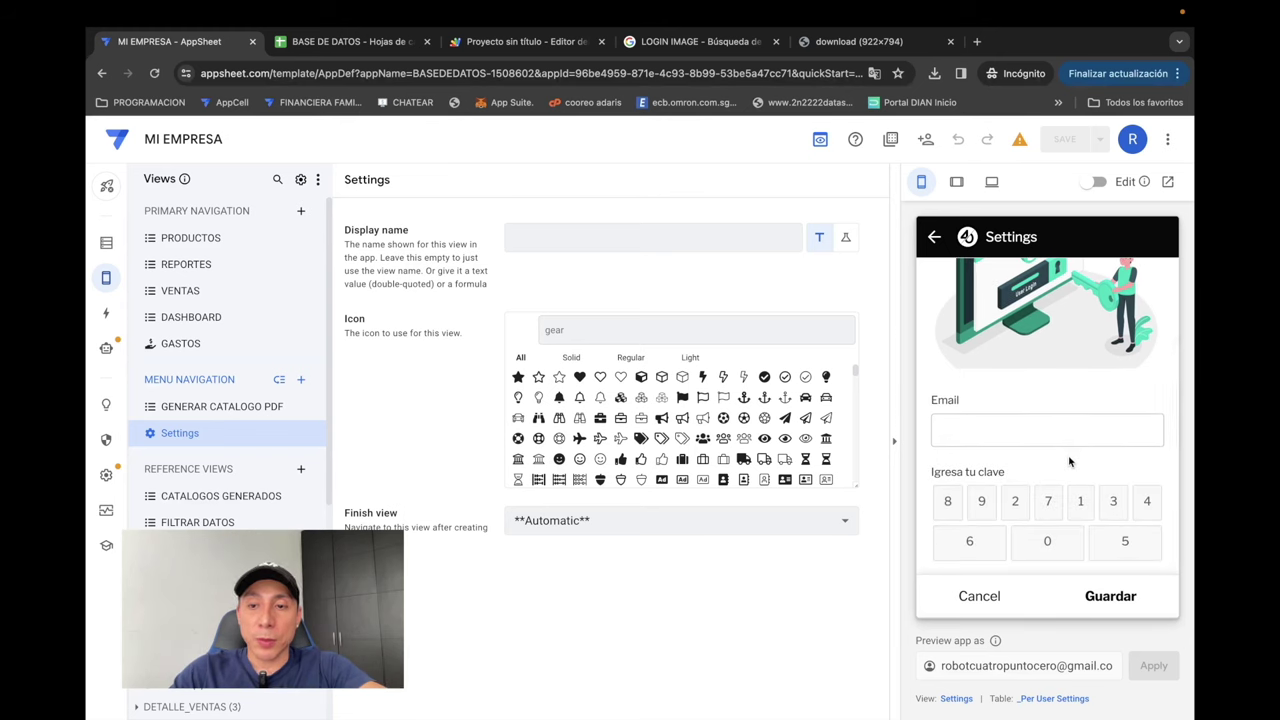
{"action": "scroll", "coordinate": [1057, 385], "scroll_direction": "down", "scroll_amount": 1}
{"action": "scroll", "coordinate": [1057, 385], "scroll_direction": "up", "scroll_amount": 2}
{"action": "scroll", "coordinate": [1050, 389], "scroll_direction": "down", "scroll_amount": 3}
{"action": "left_click", "coordinate": [1040, 414]}
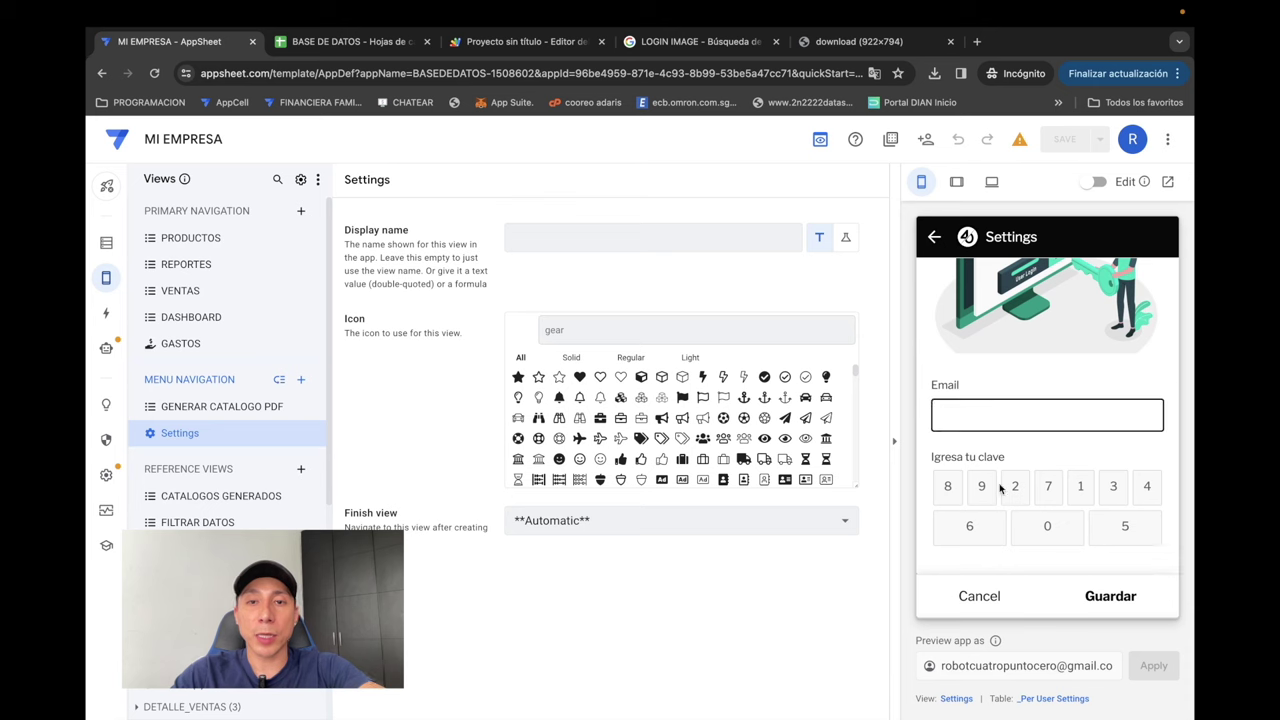
- Enter the four-digit PIN on the shuffled keypad and save the form
{"action": "left_click", "coordinate": [1085, 500]}
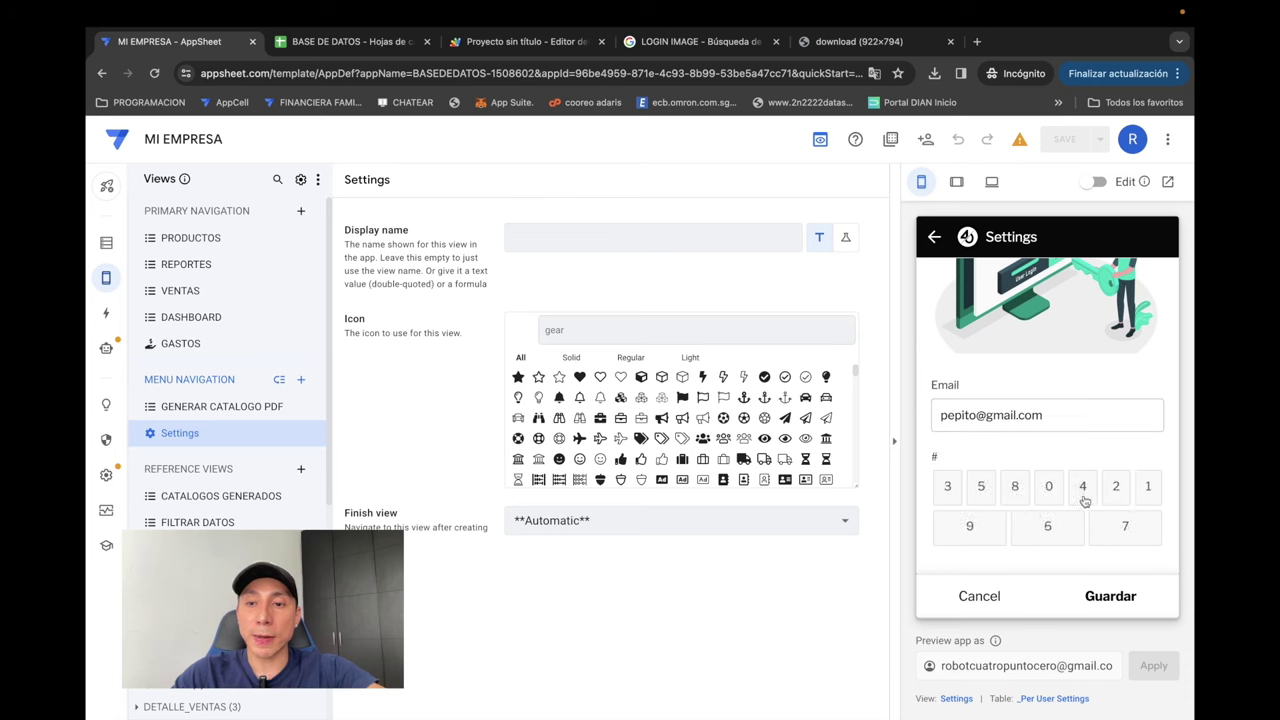
{"action": "left_click", "coordinate": [1120, 495]}
{"action": "left_click", "coordinate": [990, 498]}
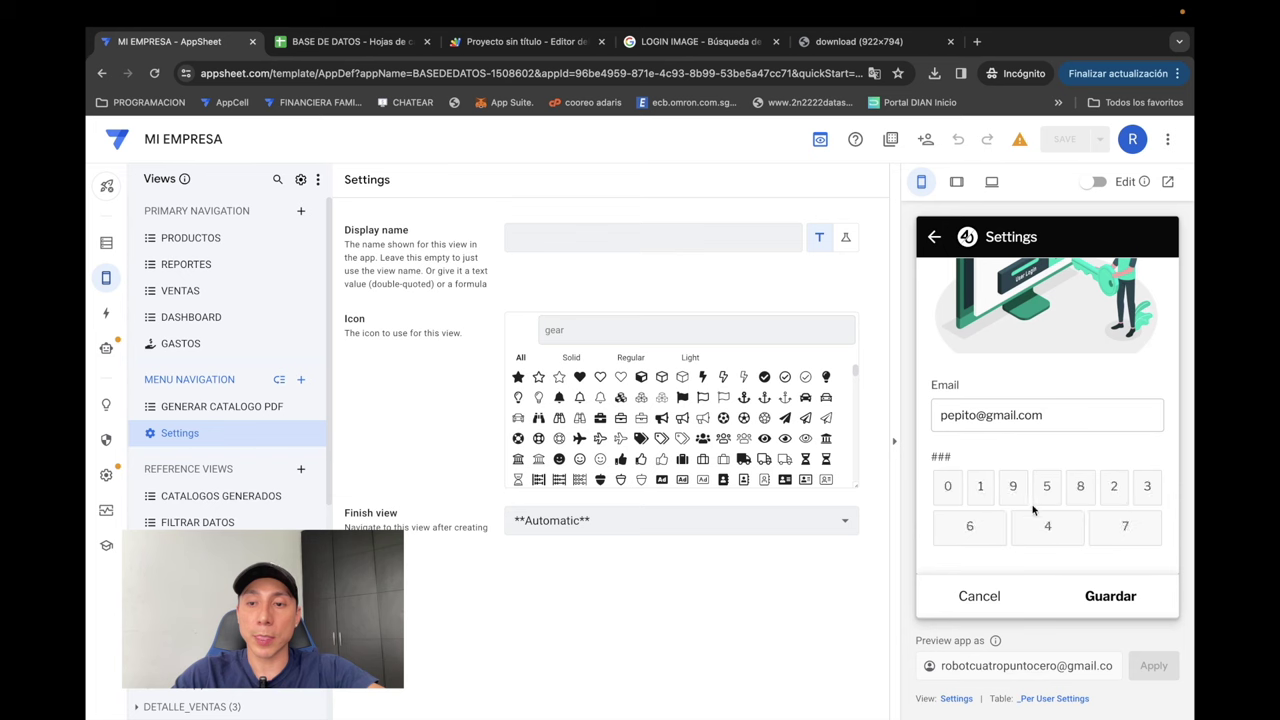
{"action": "left_click", "coordinate": [1050, 525]}
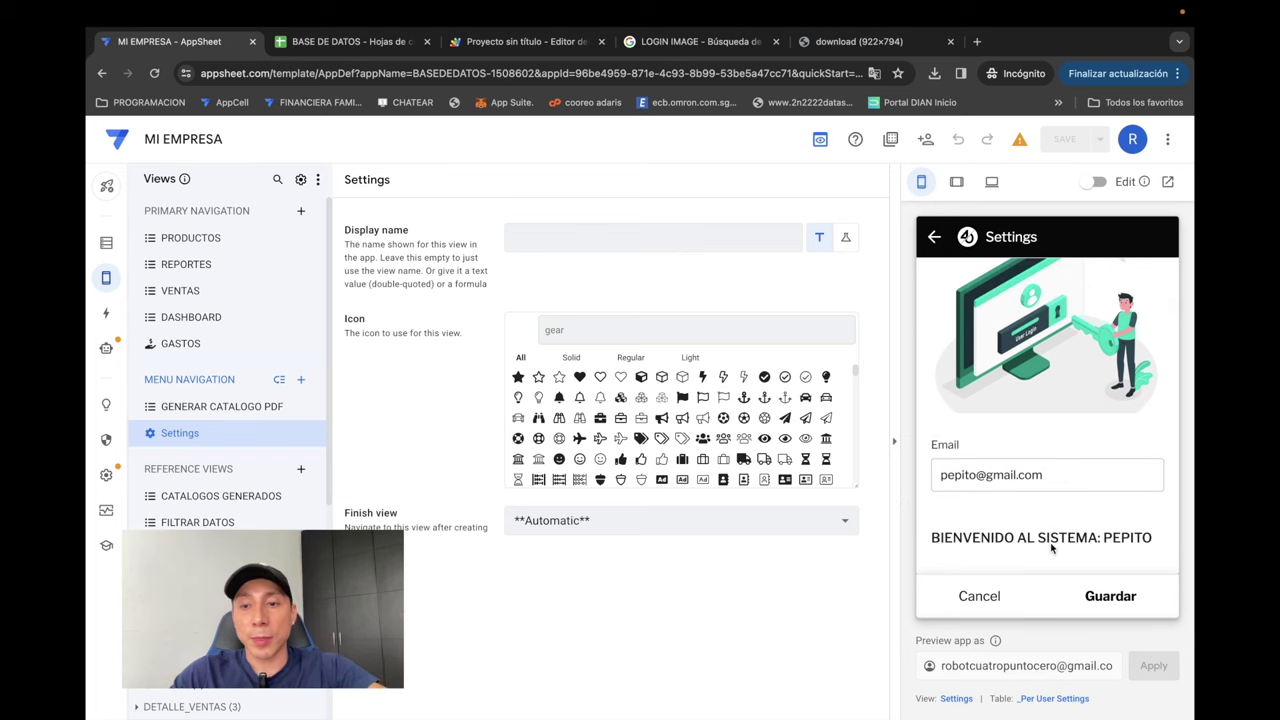
{"action": "left_click", "coordinate": [1111, 598]}
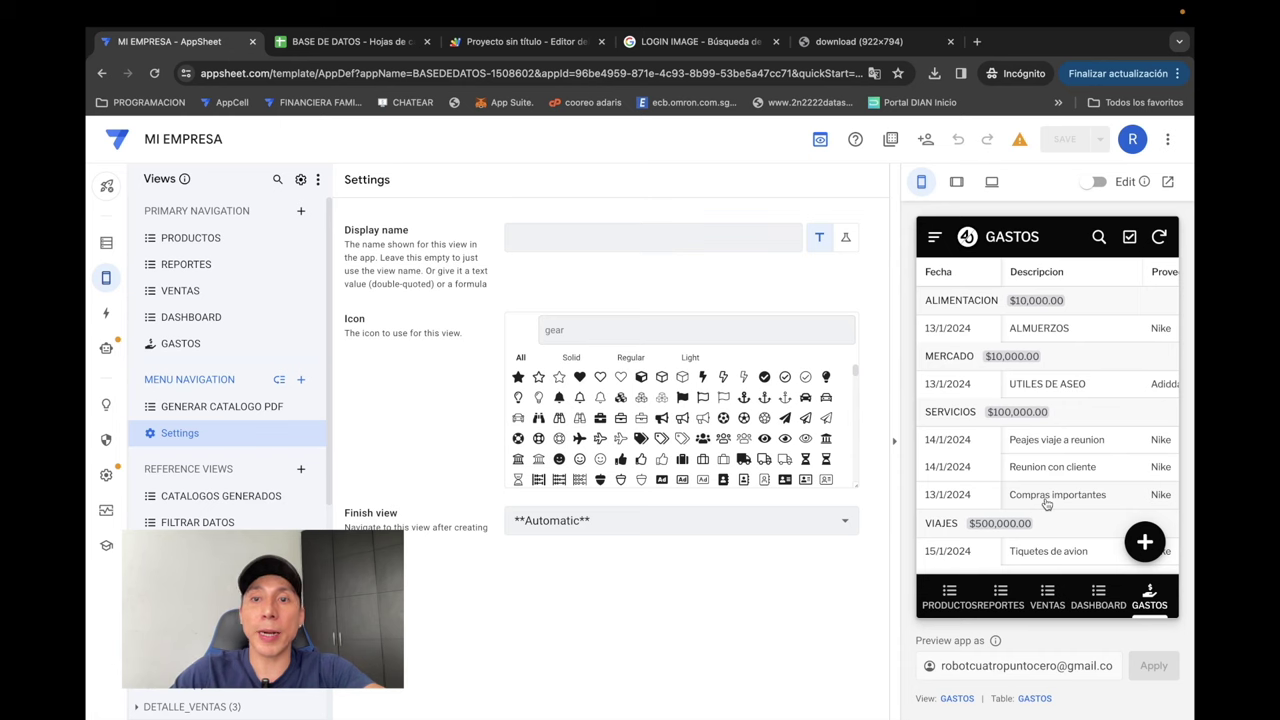
- Open the MI EMPRESA navigation drawer from the GASTOS view
{"action": "left_click", "coordinate": [934, 236]}
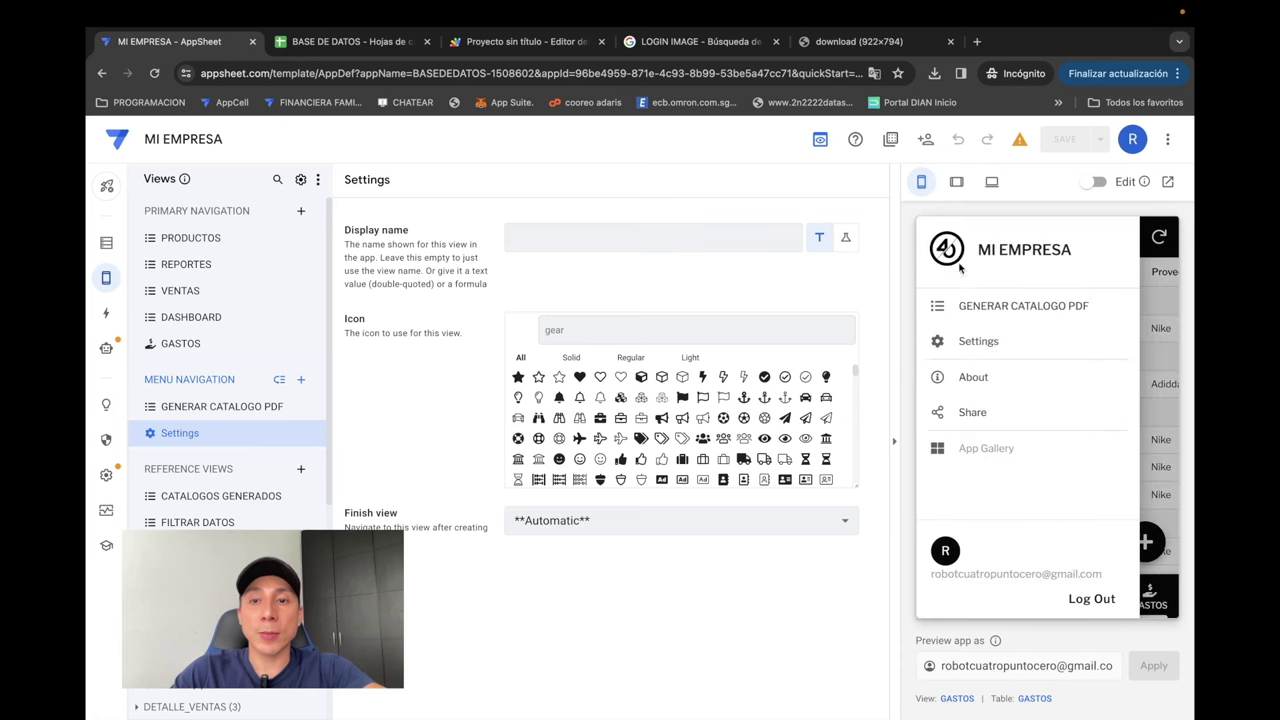
- Open Settings to check the welcome message, then return to the GASTOS table
{"action": "left_click", "coordinate": [988, 342]}
{"action": "scroll", "coordinate": [1065, 451], "scroll_direction": "down", "scroll_amount": 2}
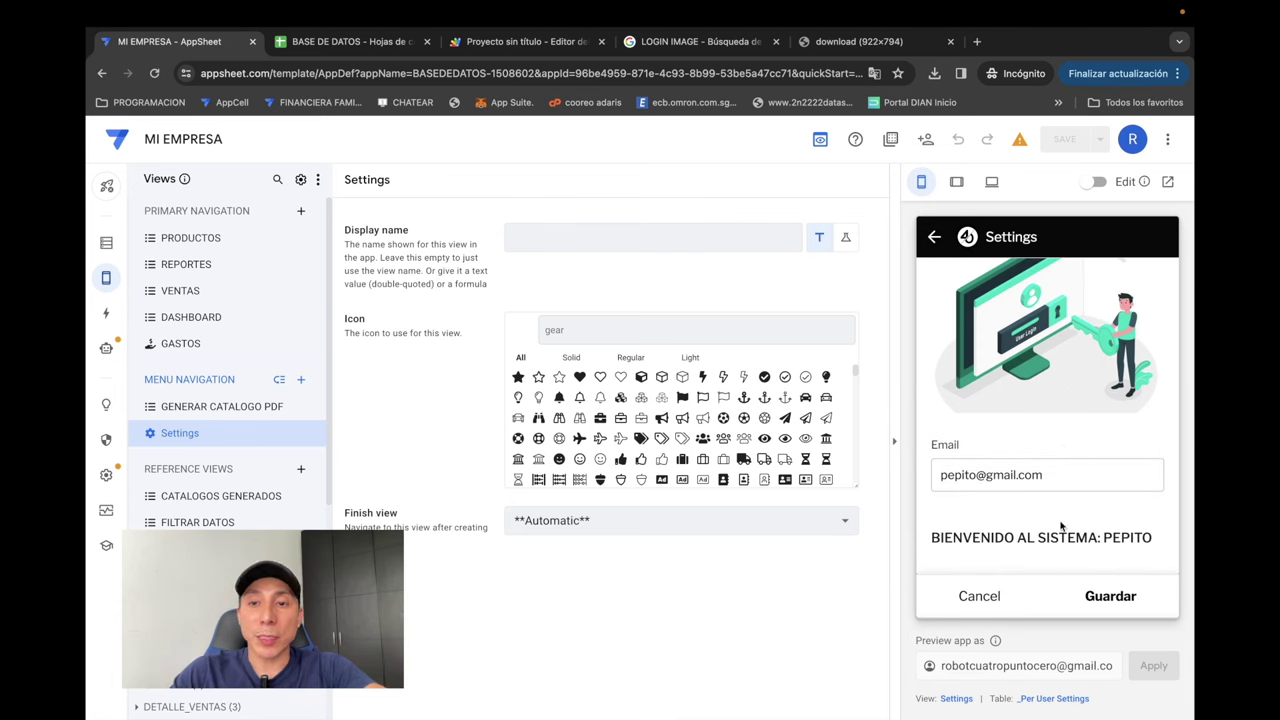
{"action": "left_click", "coordinate": [980, 598]}
- Reopen Settings from the menu and save the form with Guardar
{"action": "left_click", "coordinate": [936, 240]}
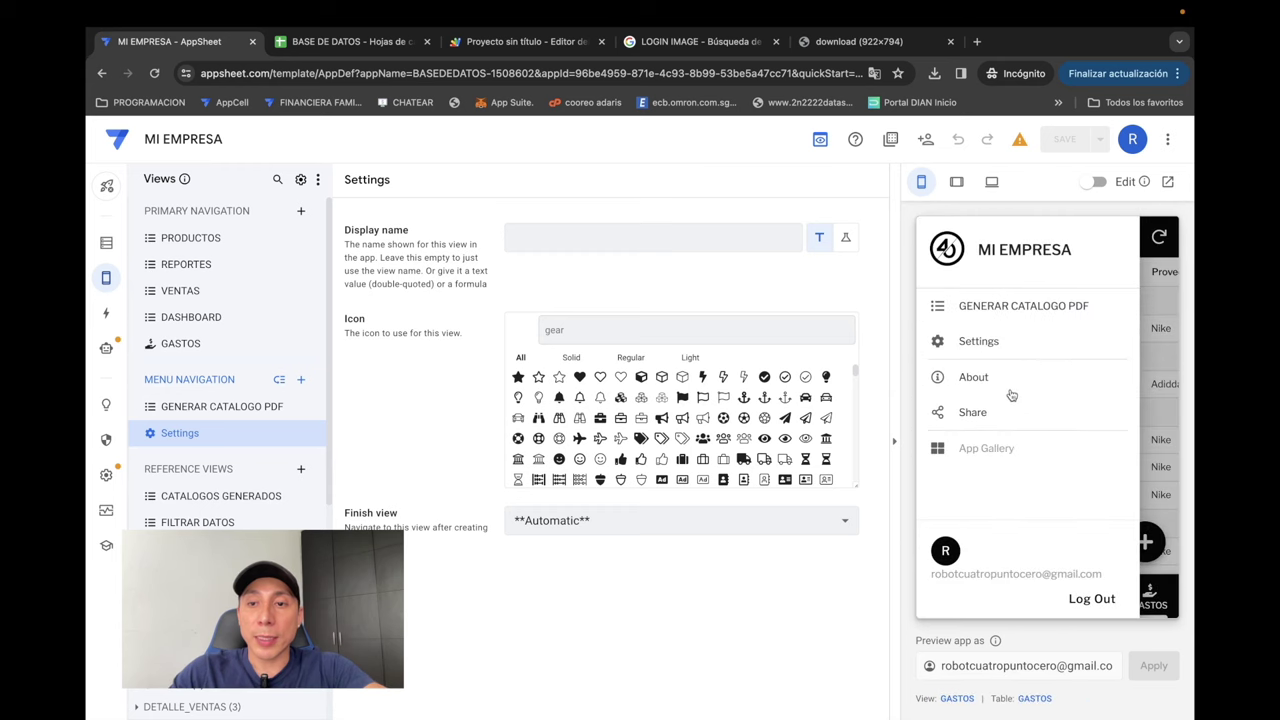
{"action": "left_click", "coordinate": [1016, 340]}
{"action": "scroll", "coordinate": [1066, 508], "scroll_direction": "down", "scroll_amount": 1}
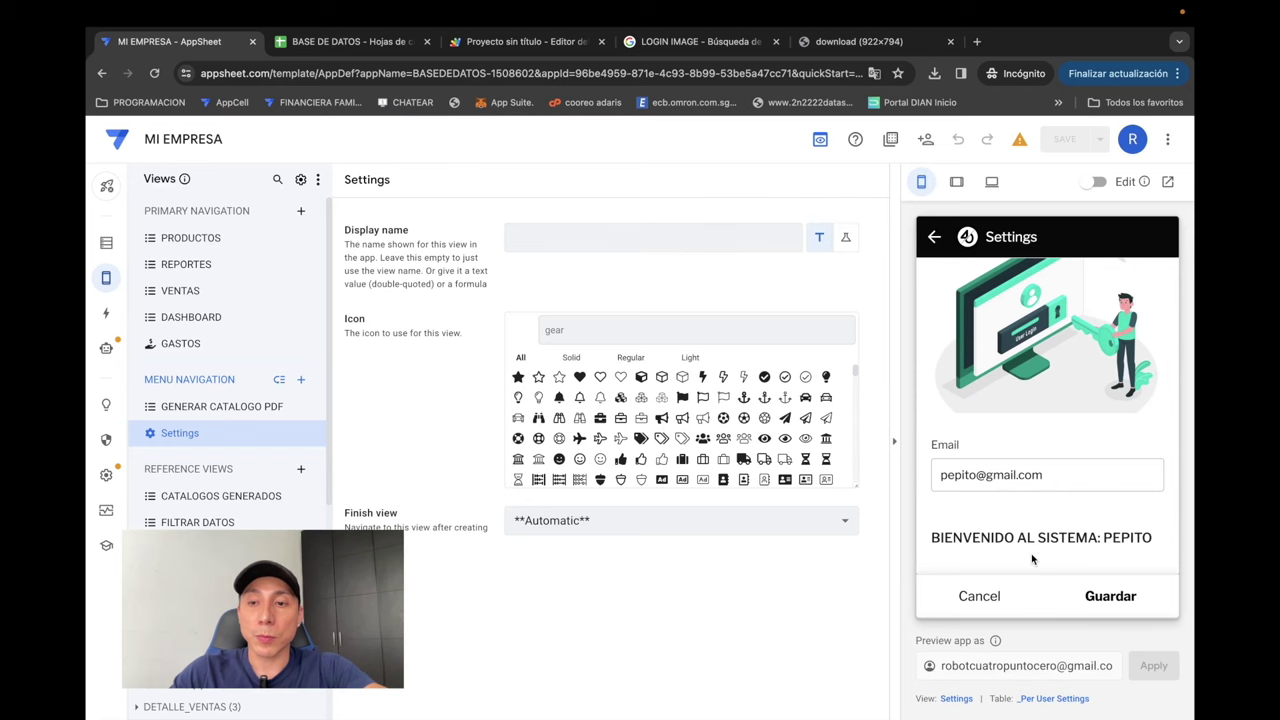
{"action": "left_click", "coordinate": [1115, 597]}
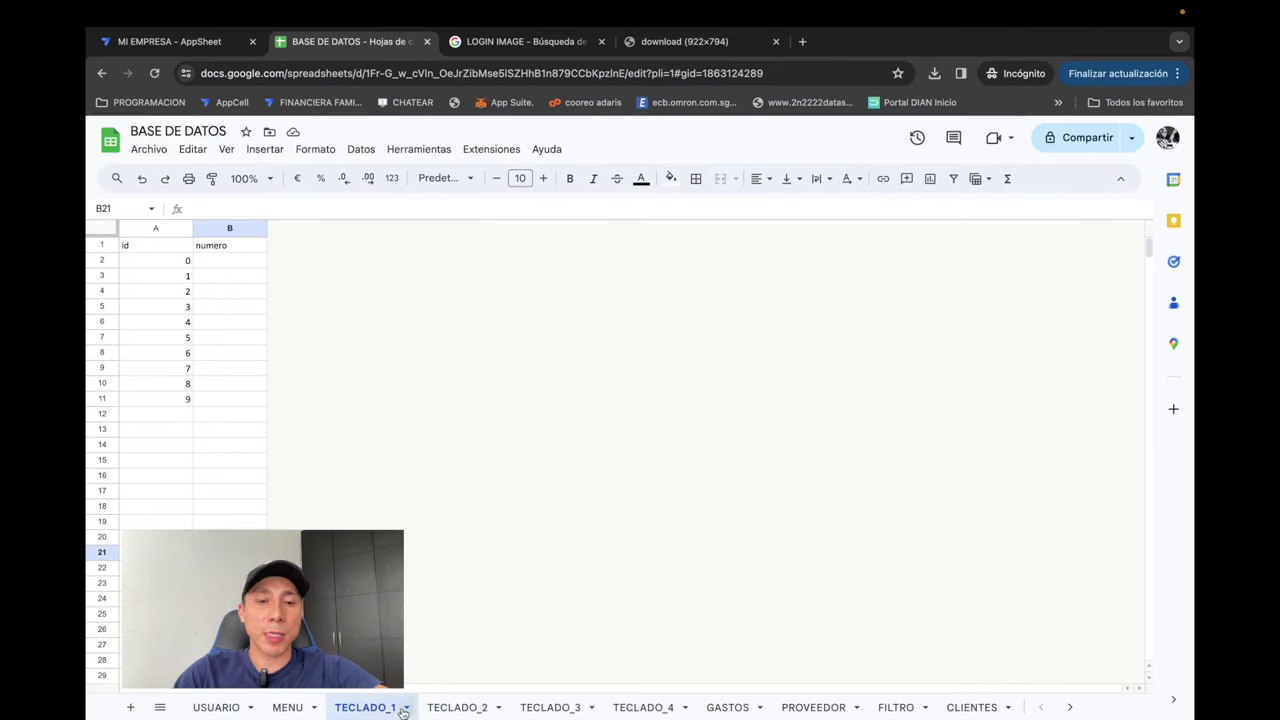
- Browse TECLADO_2 to TECLADO_4, showing id digits 0–9 in A2:A11 and empty numero B2:B11
{"action": "left_click", "coordinate": [458, 707]}
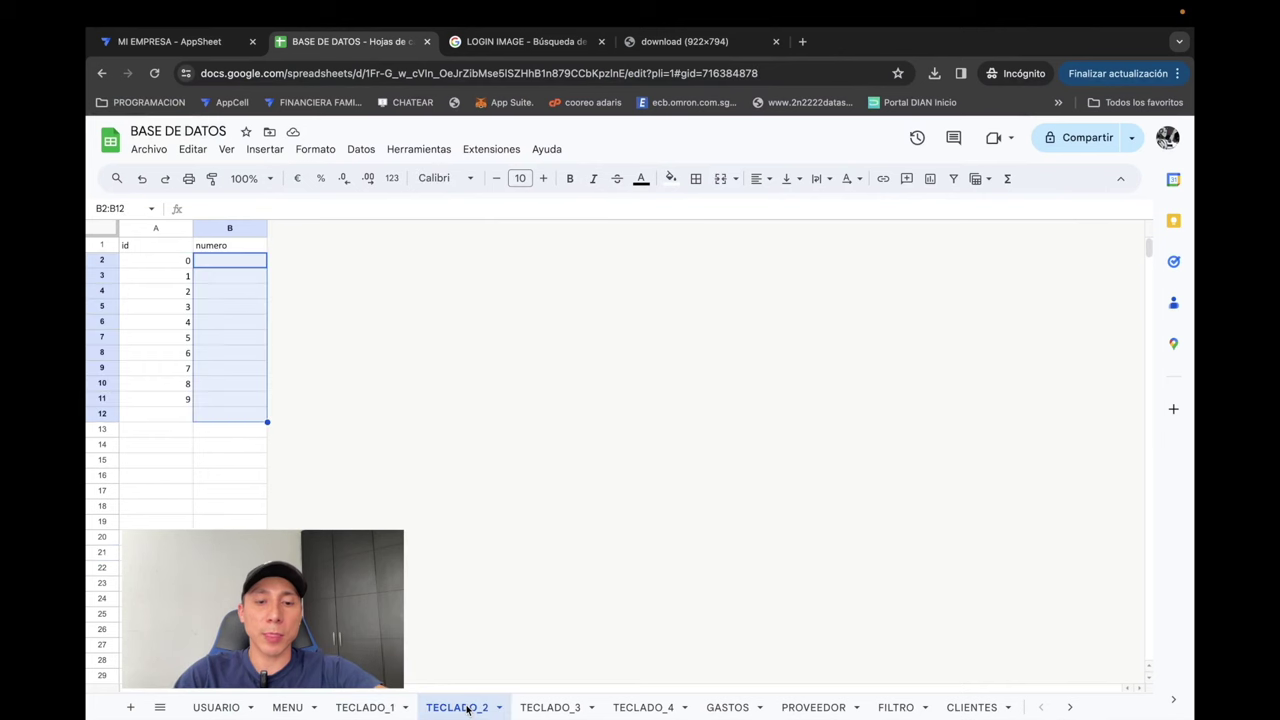
{"action": "left_click", "coordinate": [560, 707]}
{"action": "left_click", "coordinate": [645, 707]}
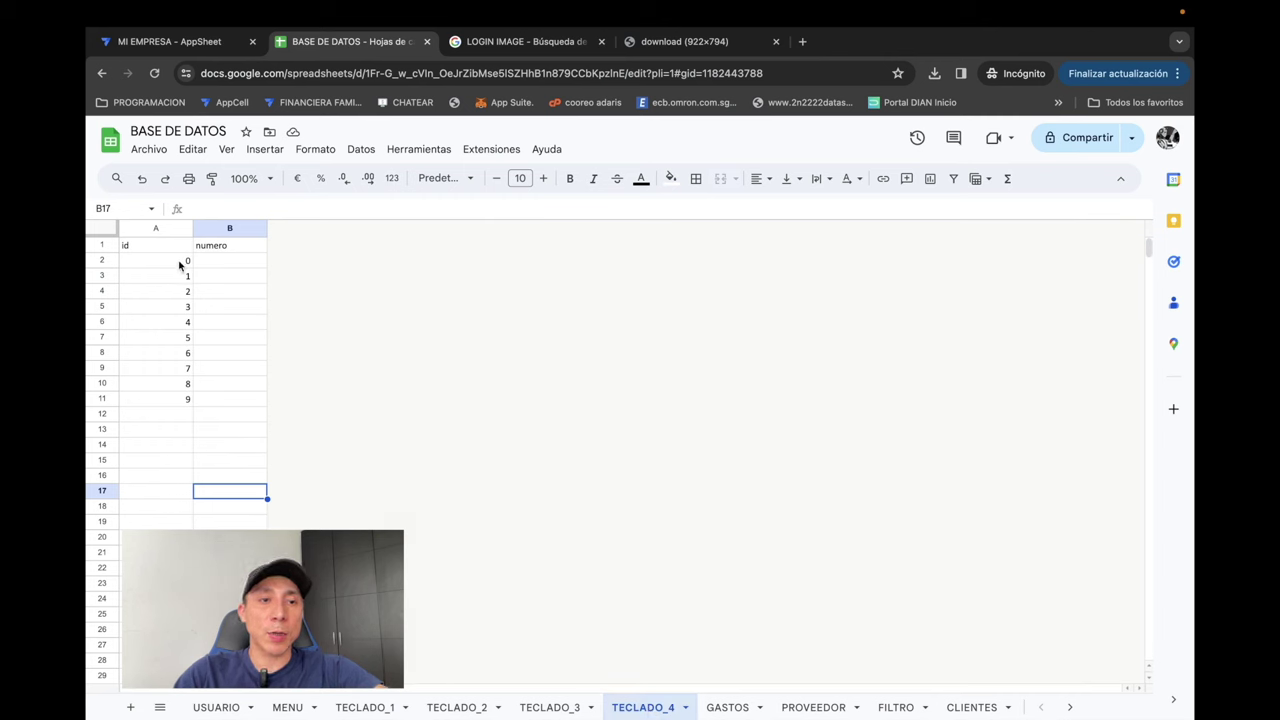
{"action": "left_click_drag", "start_coordinate": [180, 262], "coordinate": [176, 400]}
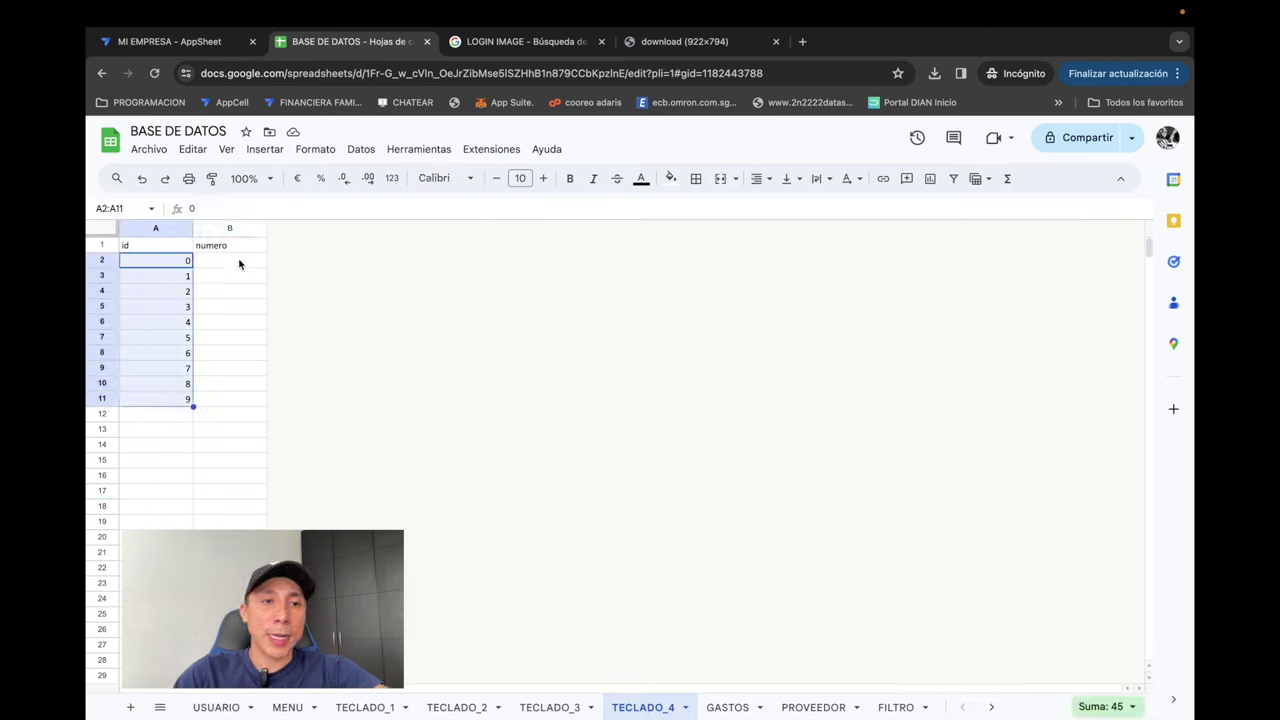
{"action": "left_click_drag", "start_coordinate": [240, 264], "coordinate": [240, 407]}
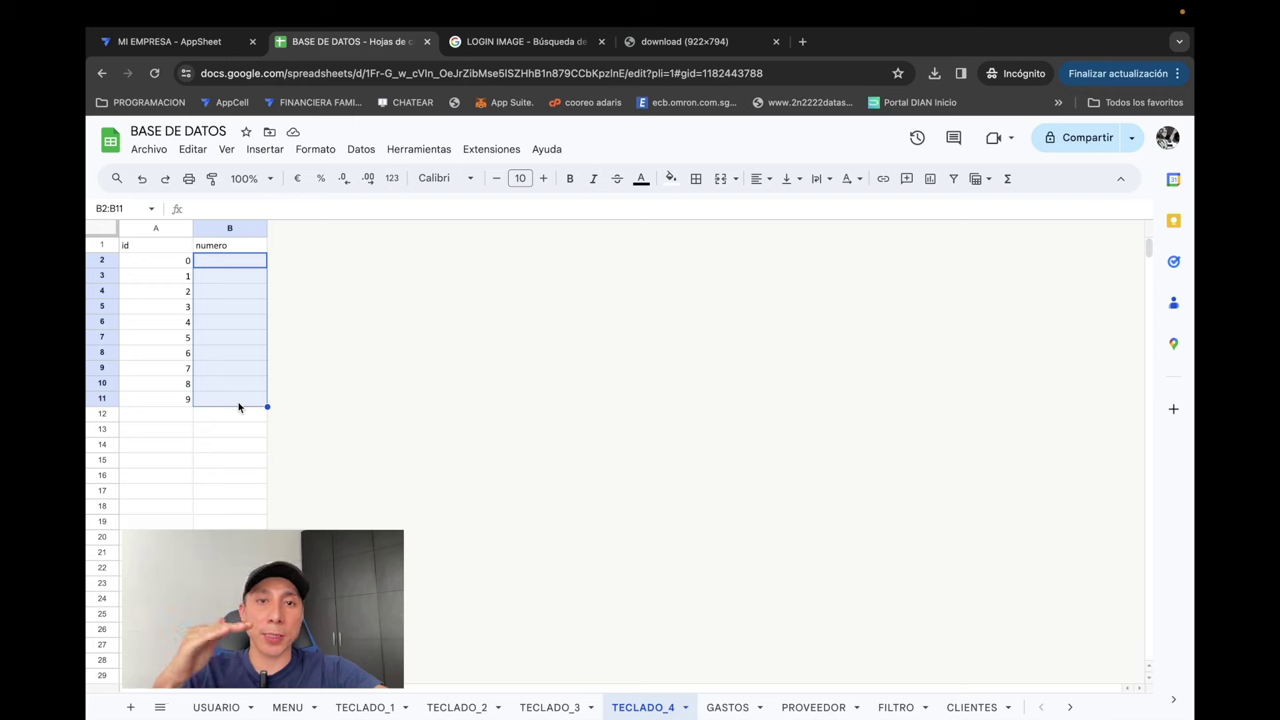
{"action": "left_click", "coordinate": [209, 258]}
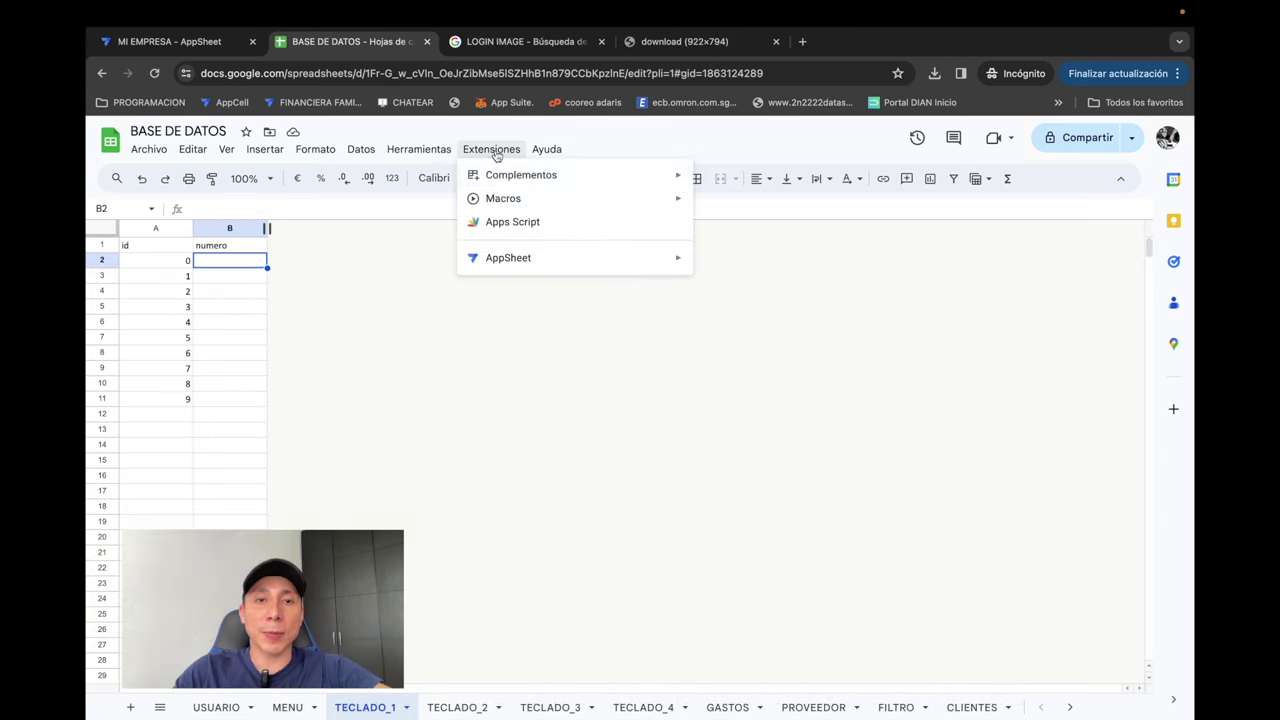
- Start a new Apps Script project for the BASE DE DATOS spreadsheet
{"action": "left_click", "coordinate": [530, 223]}
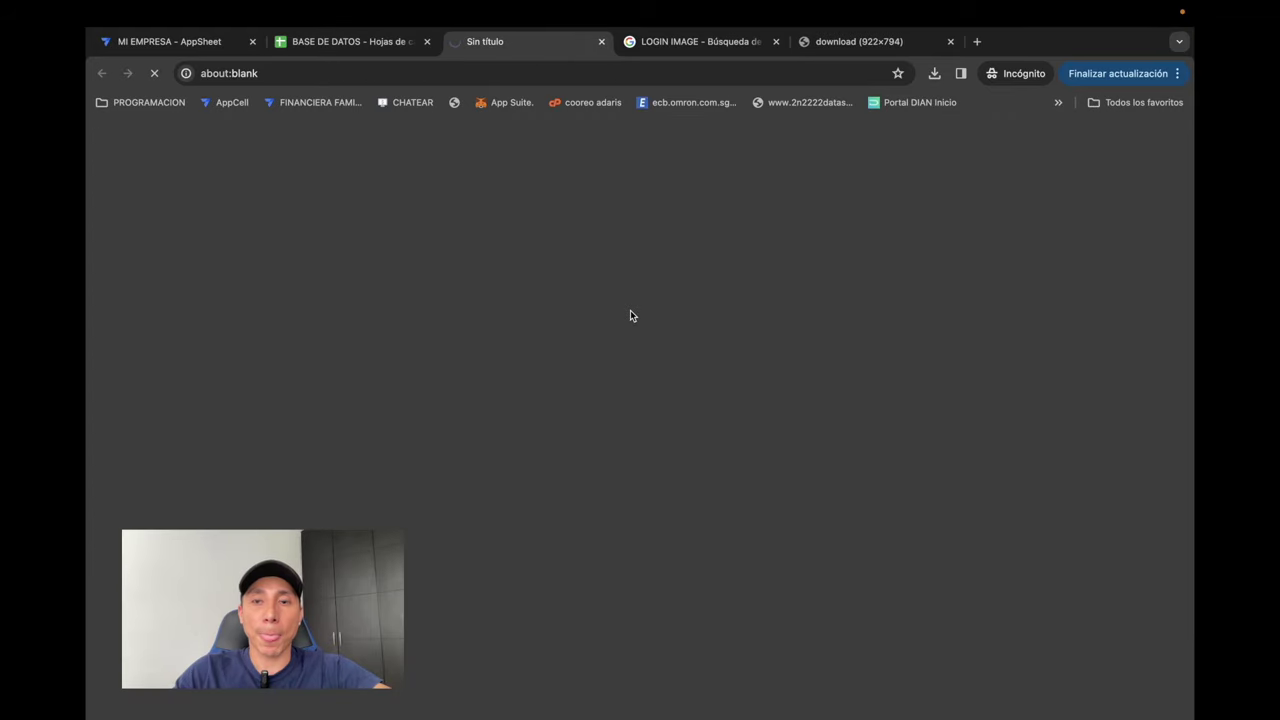
- Replace the default code with the keypad shuffle script and match its TECLADO_1 A2:A11 range to the sheet
{"action": "key", "text": "ctrl+a"}
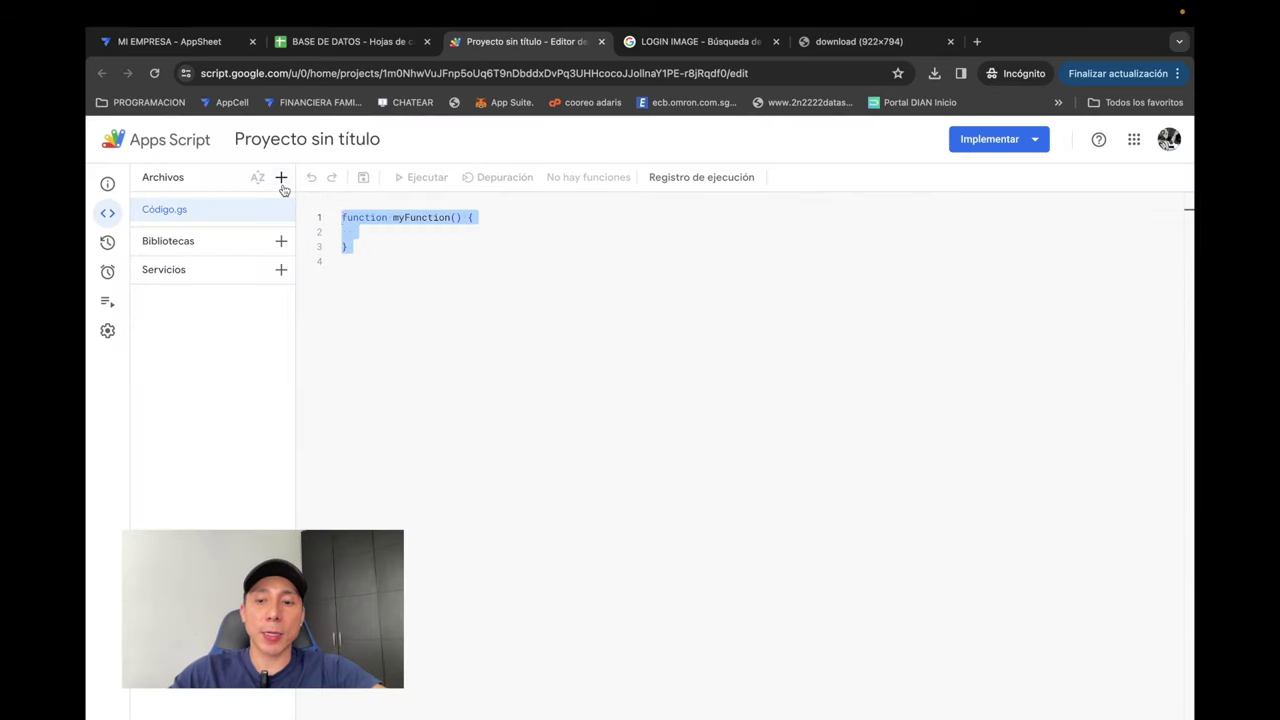
{"action": "key", "text": "BackSpace"}
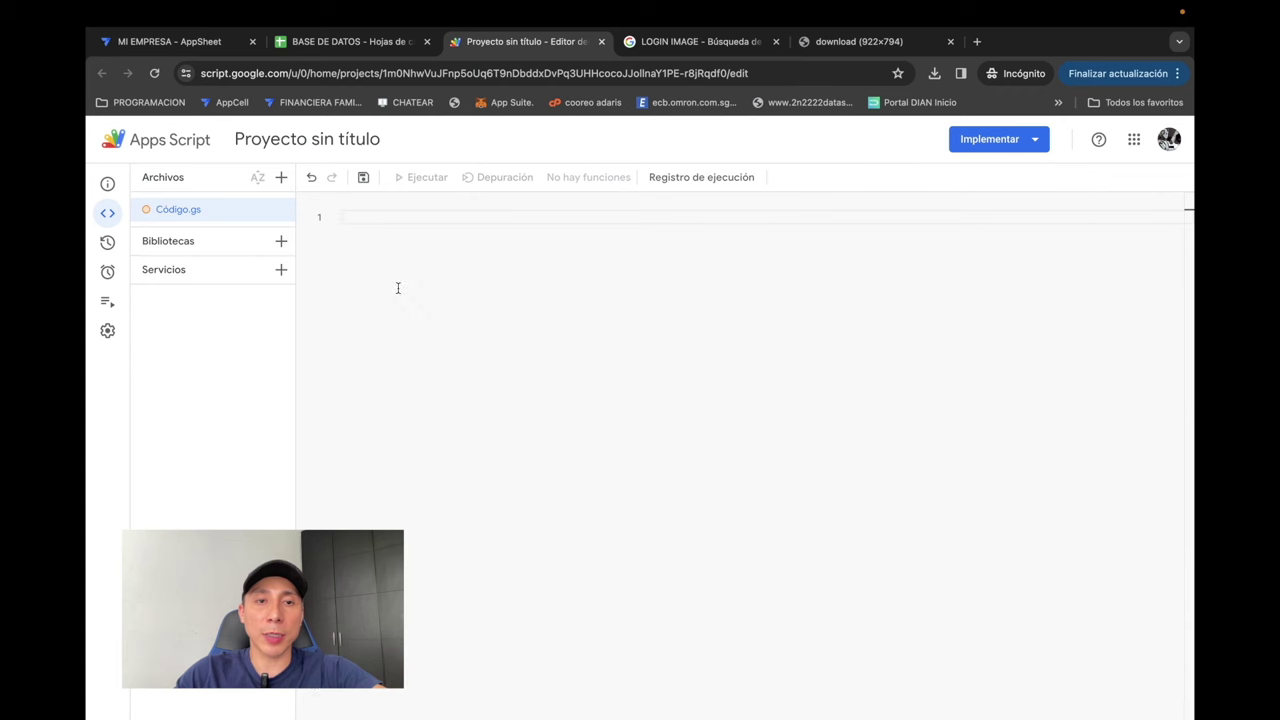
{"action": "key", "text": "ctrl+v"}
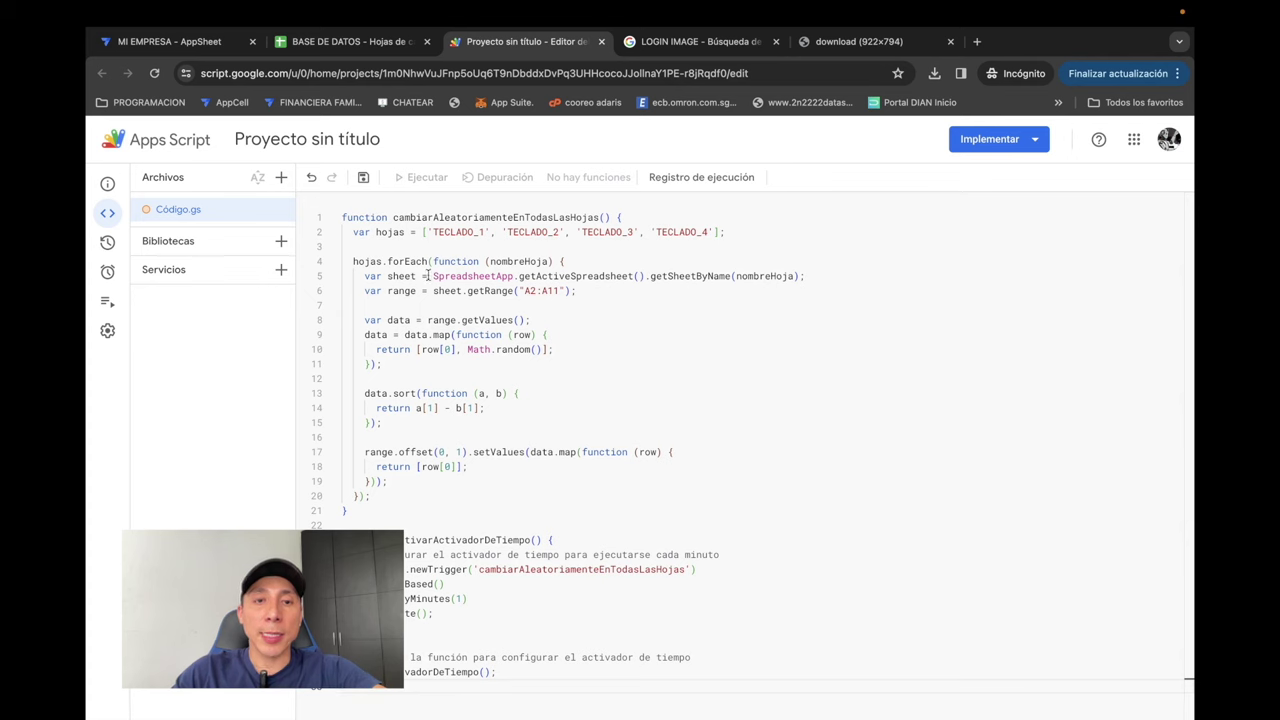
{"action": "left_click_drag", "start_coordinate": [433, 236], "coordinate": [451, 234]}
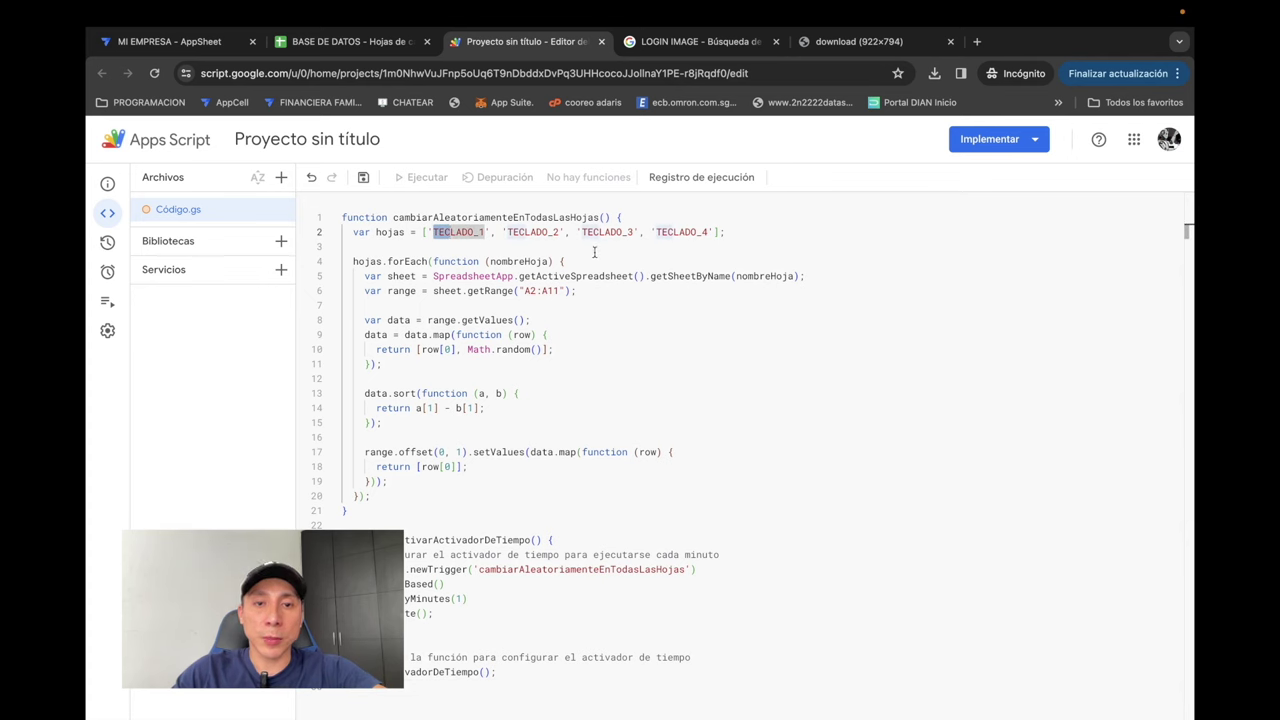
{"action": "left_click_drag", "start_coordinate": [576, 291], "coordinate": [506, 292]}
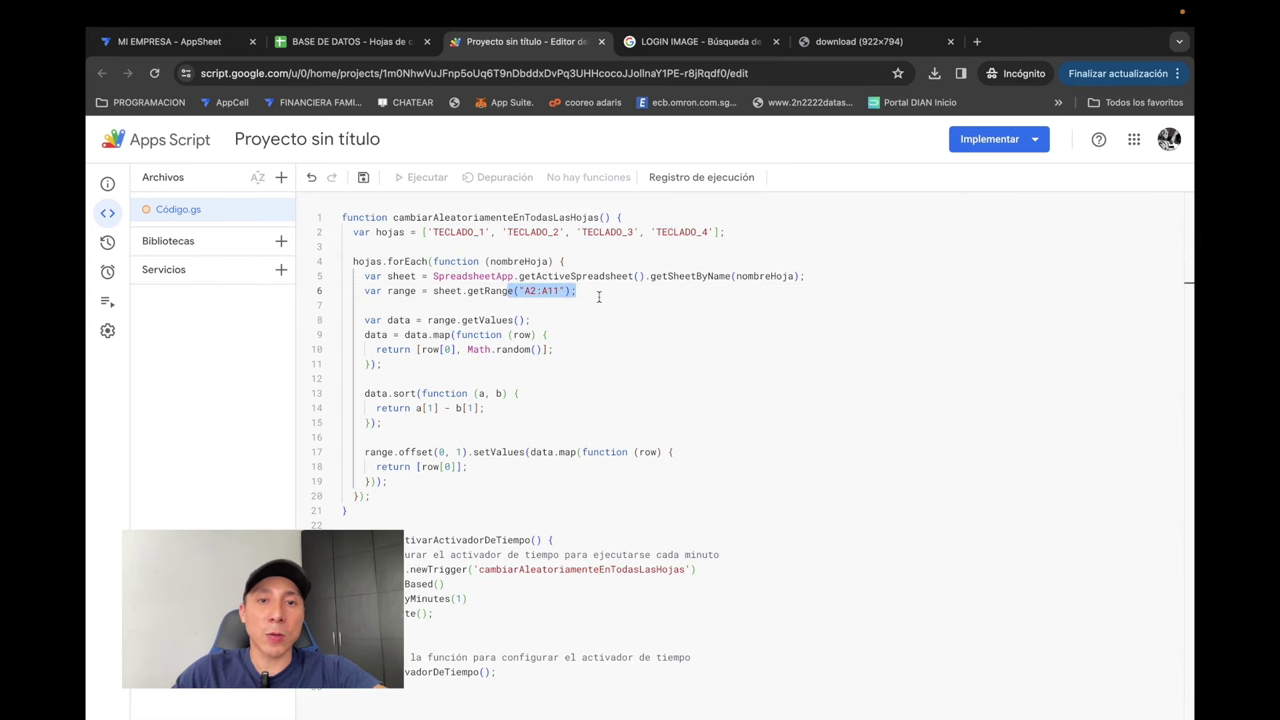
{"action": "left_click", "coordinate": [350, 41]}
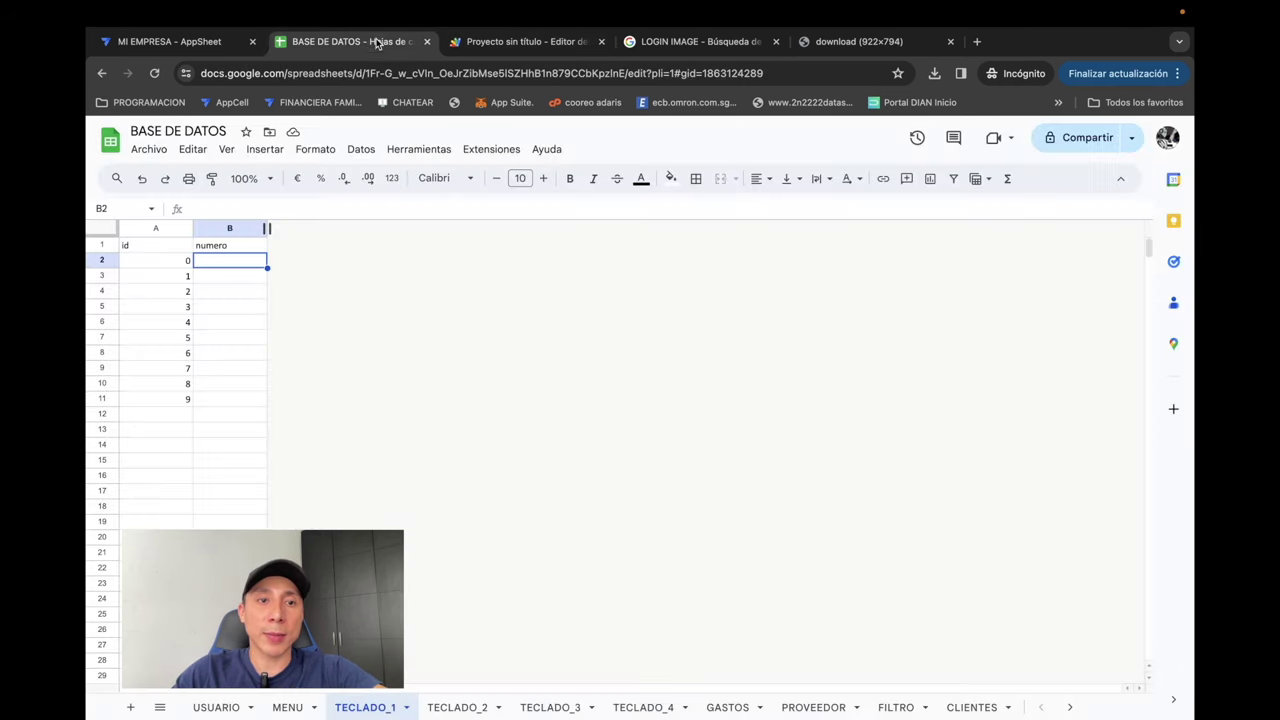
{"action": "left_click_drag", "start_coordinate": [160, 260], "coordinate": [173, 404]}
{"action": "left_click", "coordinate": [522, 46]}
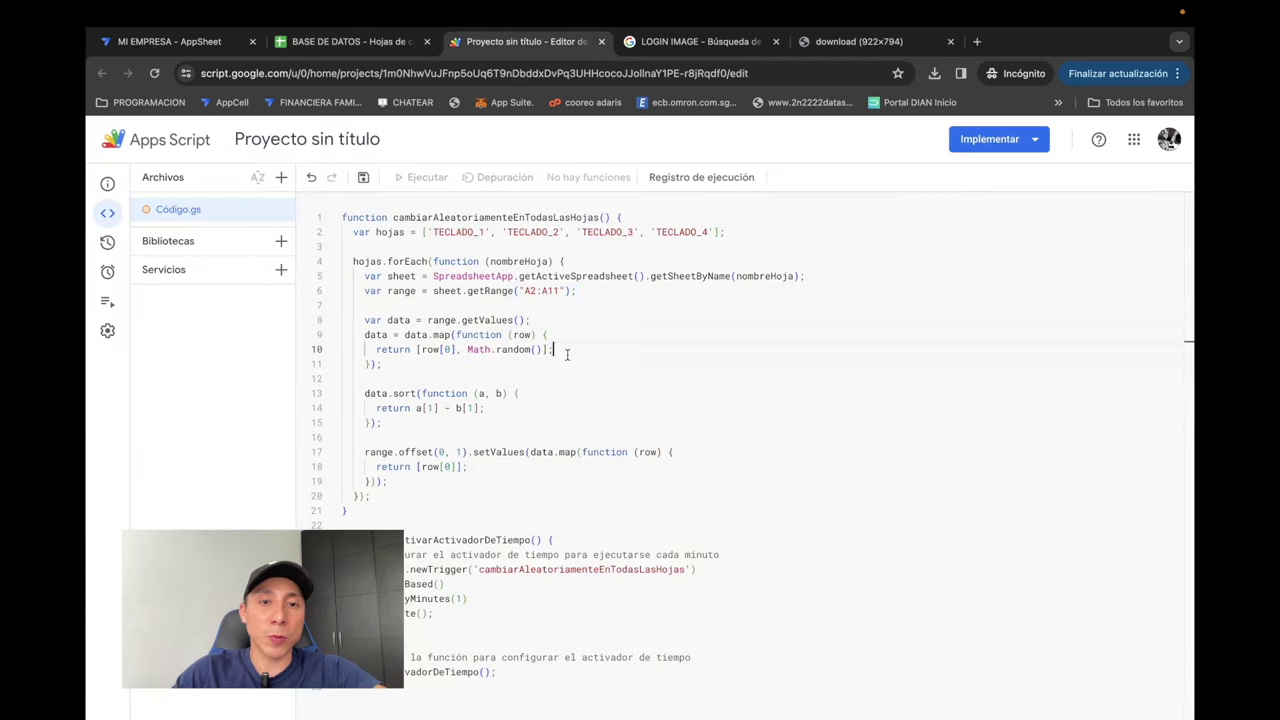
- Review the random-number and one-minute trigger code, then save the project
{"action": "left_click_drag", "start_coordinate": [556, 349], "coordinate": [469, 350]}
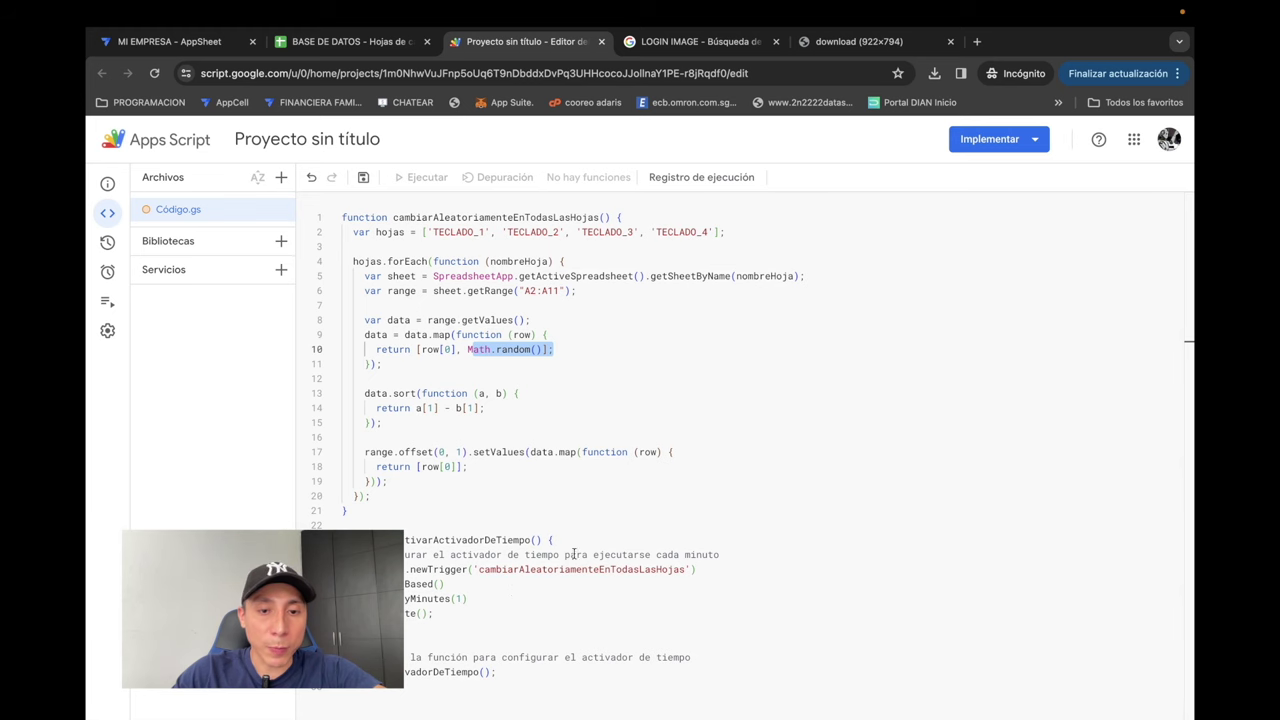
{"action": "left_click_drag", "start_coordinate": [490, 598], "coordinate": [404, 598]}
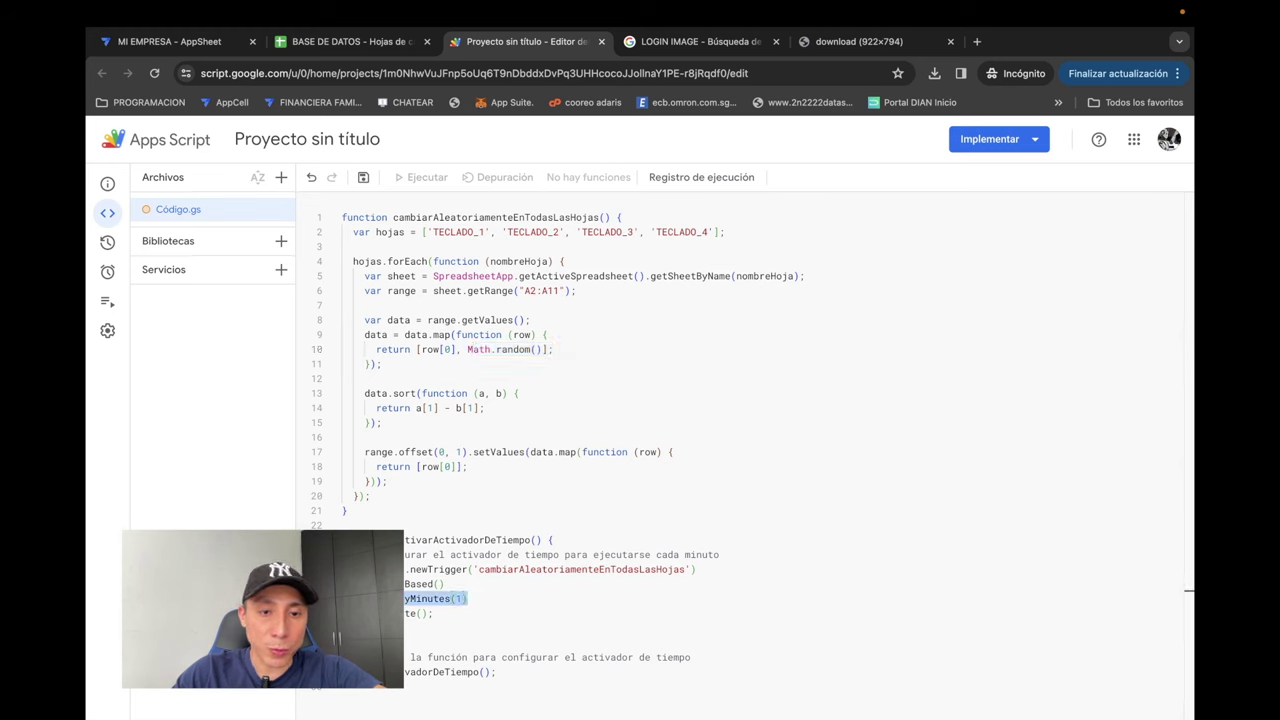
{"action": "left_click_drag", "start_coordinate": [497, 672], "coordinate": [404, 672]}
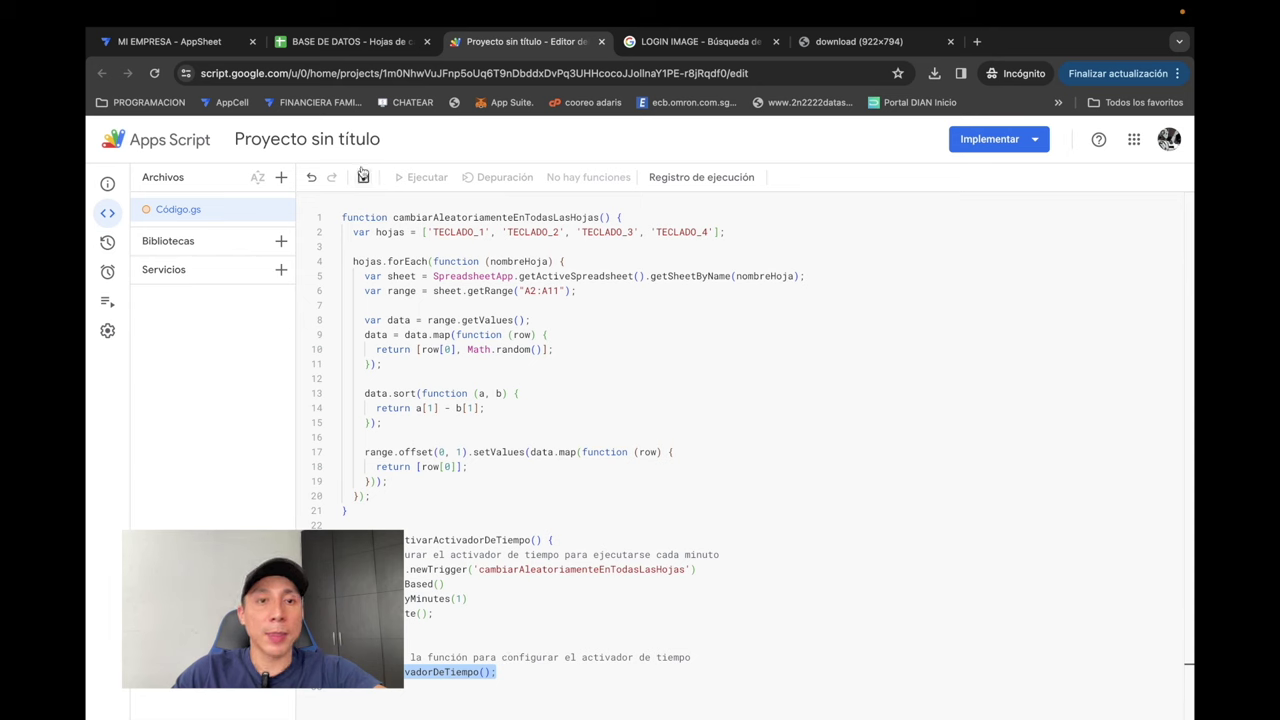
{"action": "left_click", "coordinate": [363, 177]}
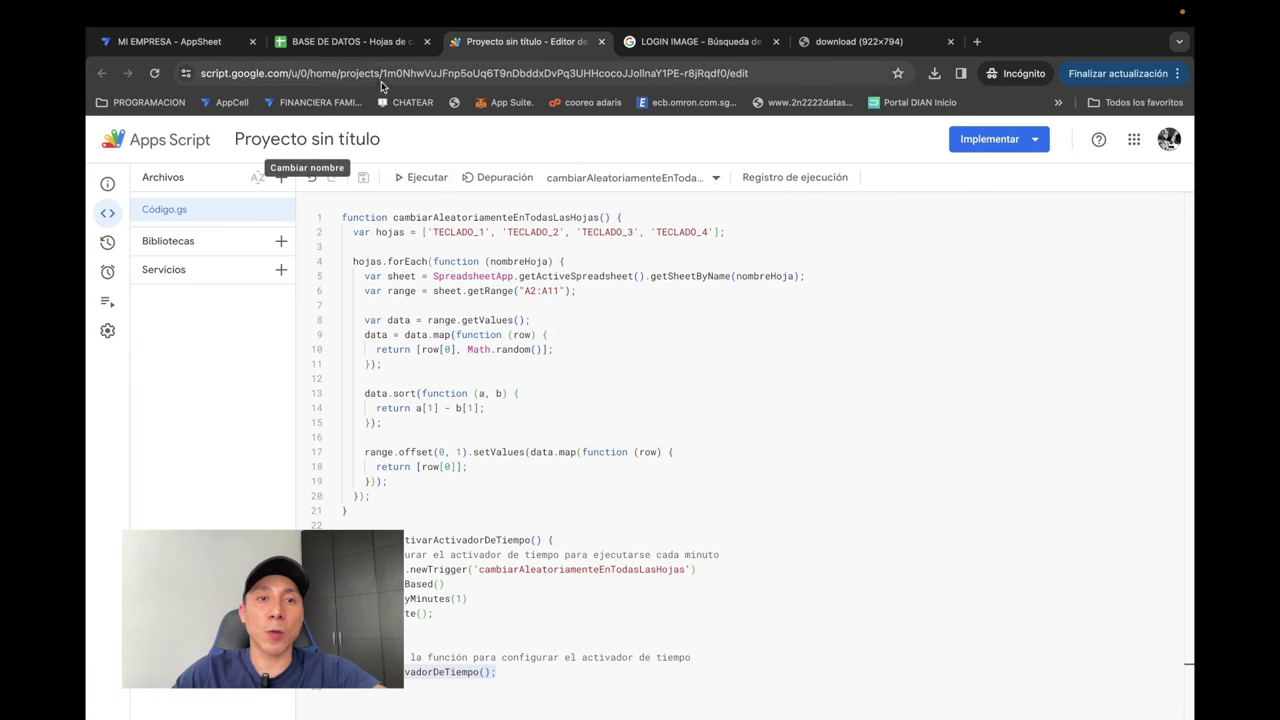
- Look through the TECLADO sheets in BASE DE DATOS, ending on TECLADO_1
{"action": "left_click", "coordinate": [370, 41]}
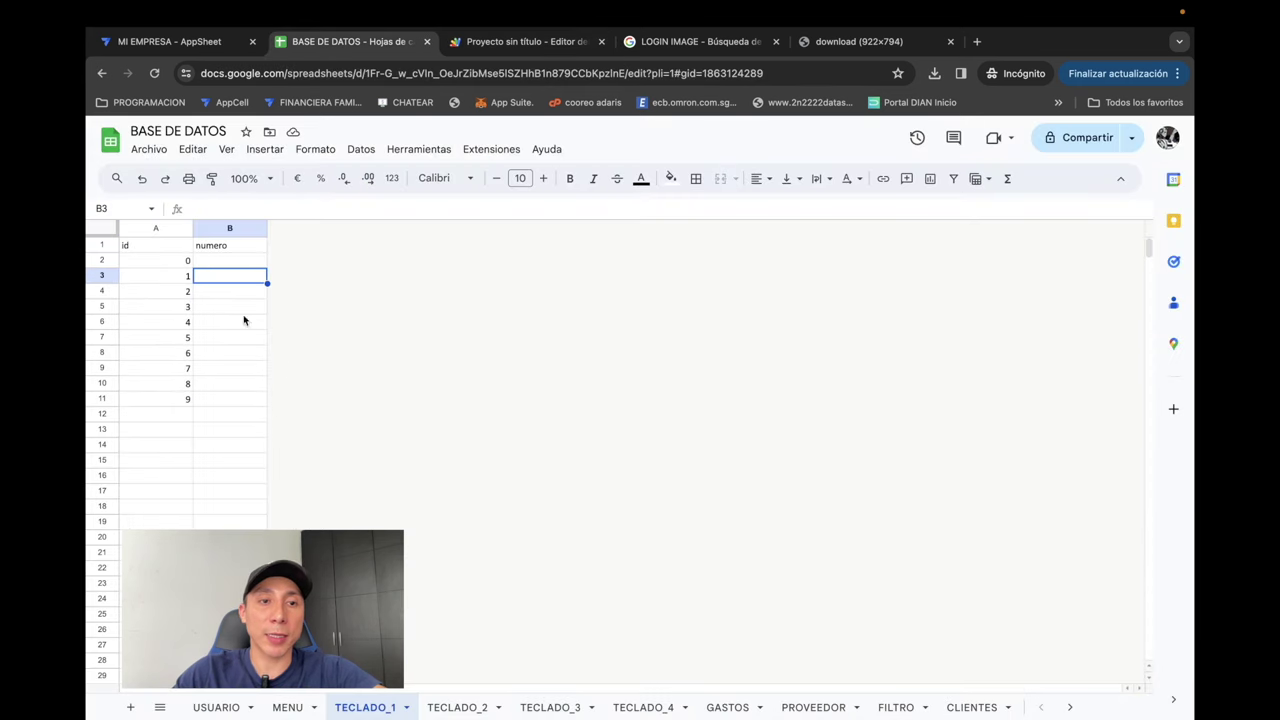
{"action": "left_click", "coordinate": [478, 707]}
{"action": "left_click", "coordinate": [550, 707]}
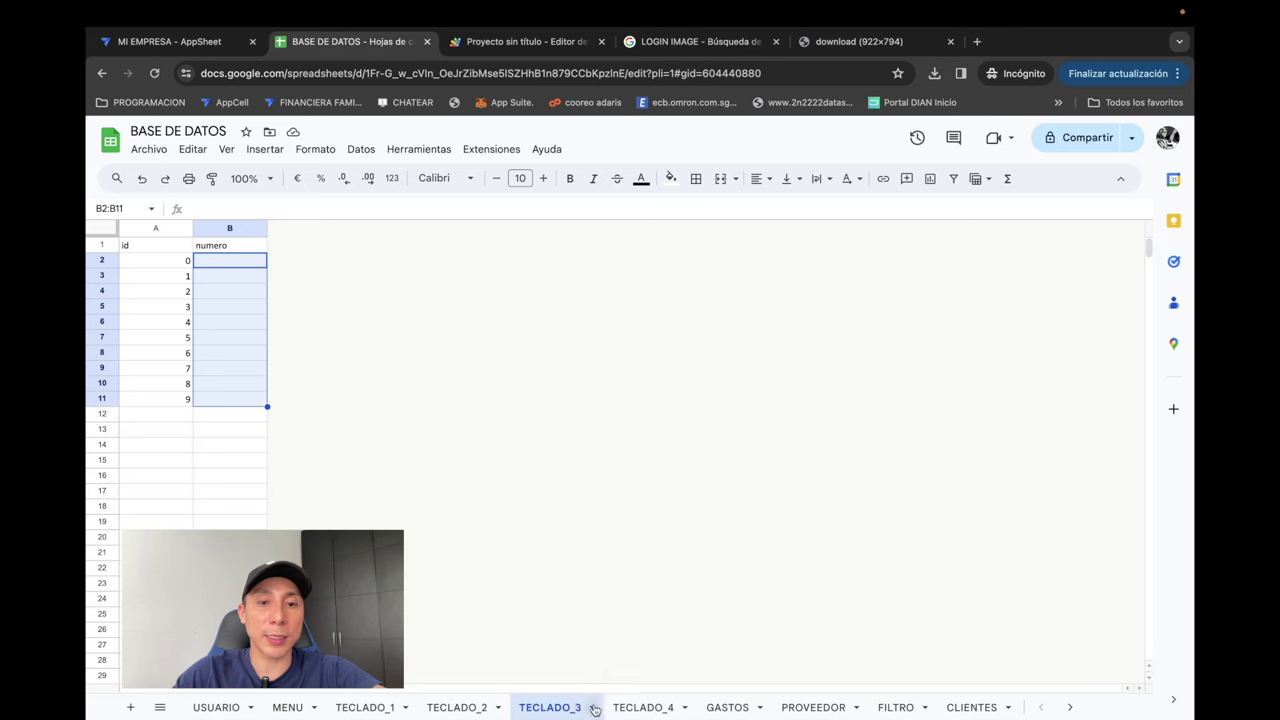
{"action": "left_click", "coordinate": [613, 710]}
{"action": "left_click", "coordinate": [365, 707]}
- Run cambiarAleatoriamenteEnTodasLasHojas and open the permissions review
{"action": "left_click", "coordinate": [520, 41]}
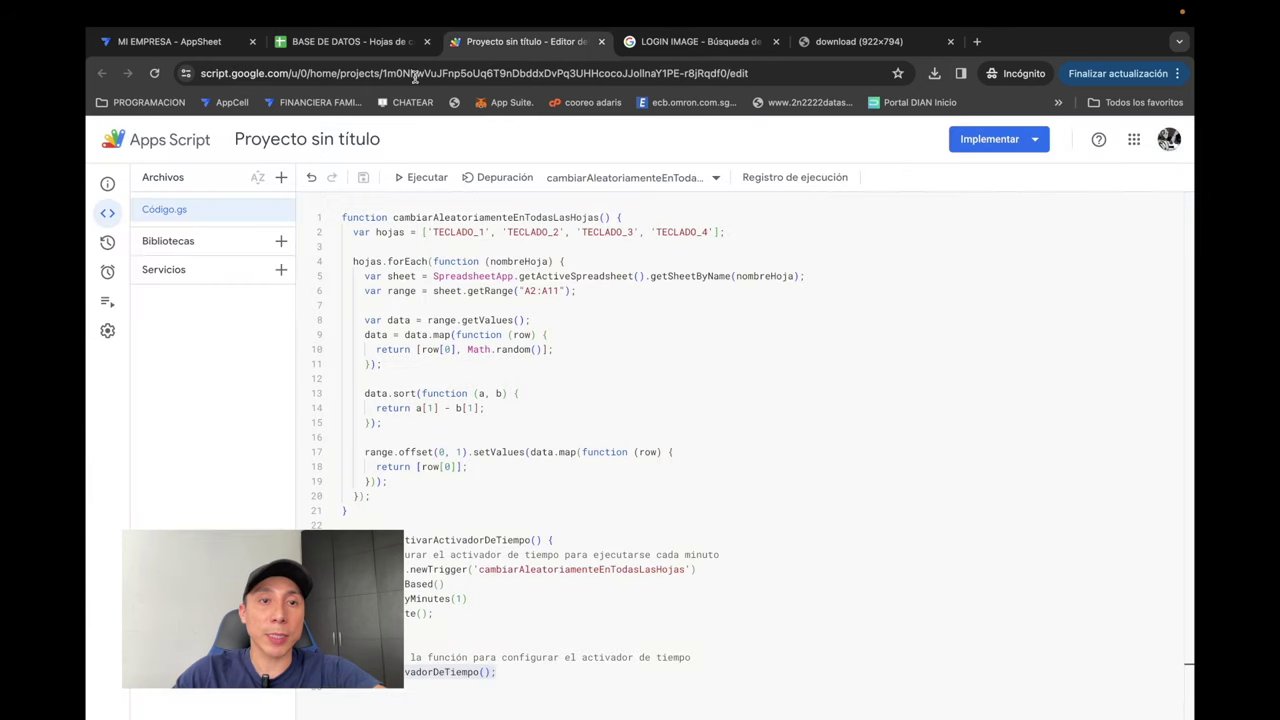
{"action": "left_click", "coordinate": [415, 179]}
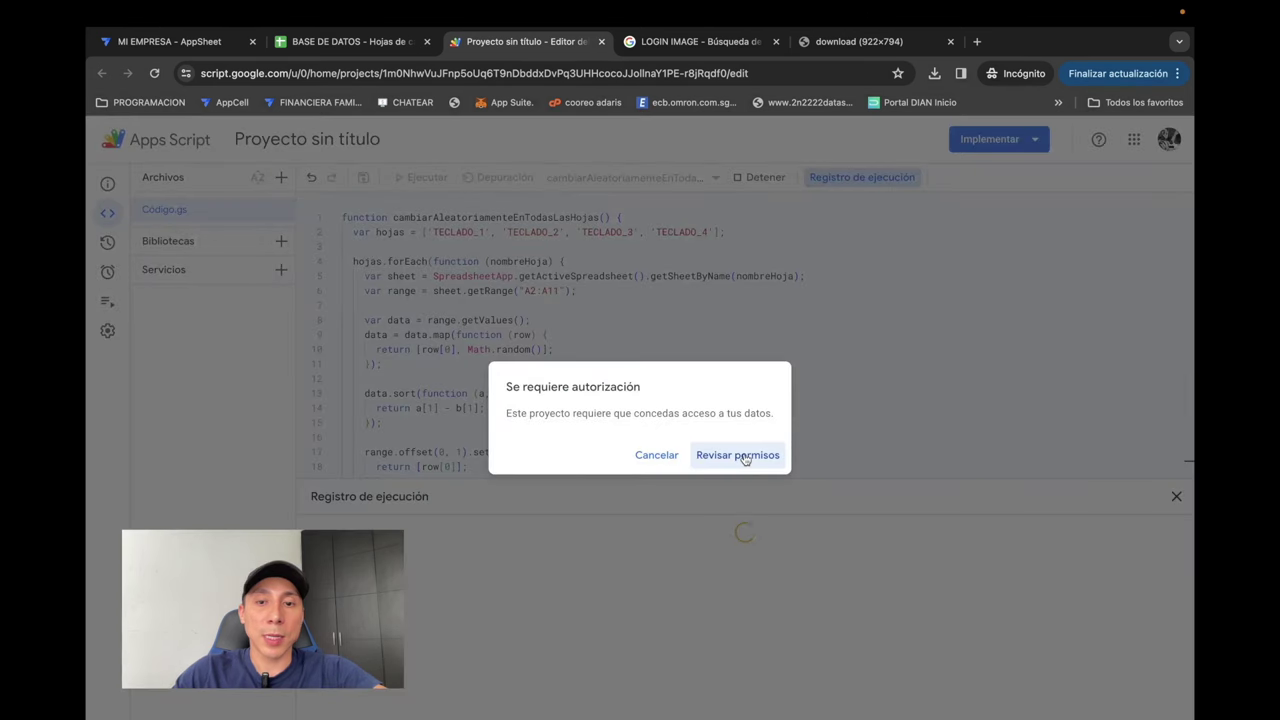
{"action": "left_click", "coordinate": [740, 456]}
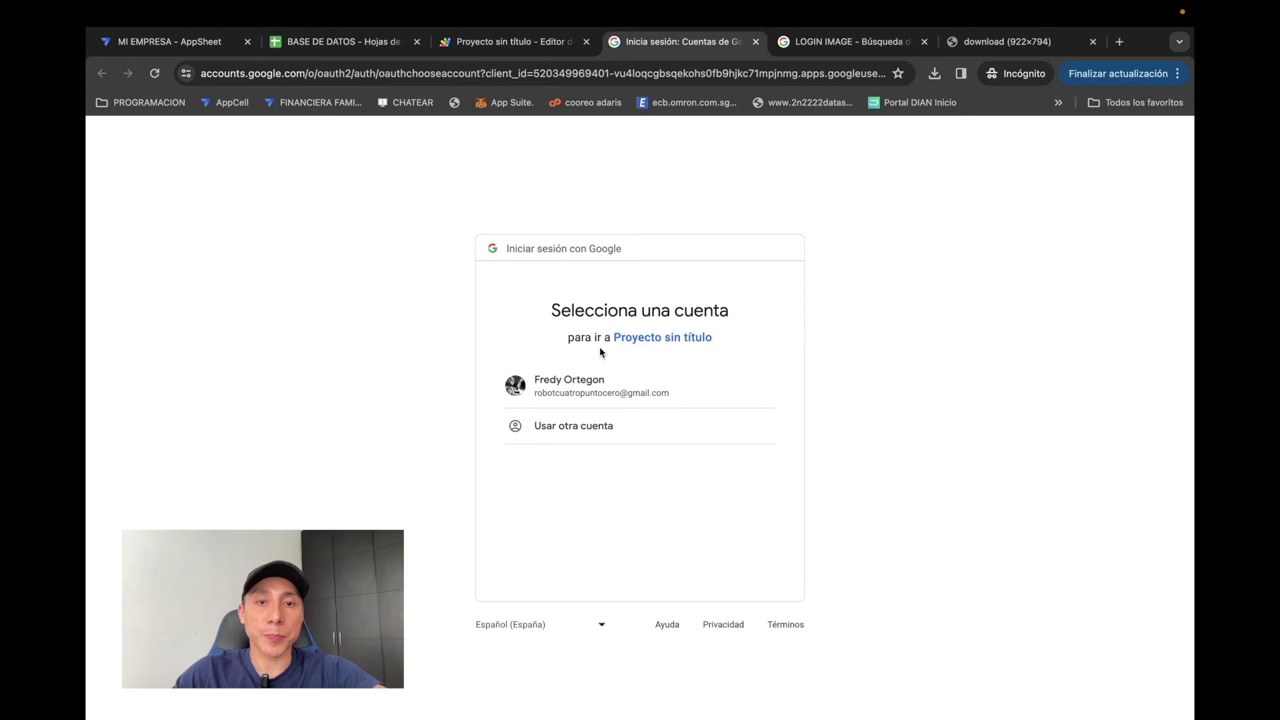
- Choose the account, proceed past the unverified warning to Proyecto sin título, and allow access
{"action": "left_click", "coordinate": [575, 397]}
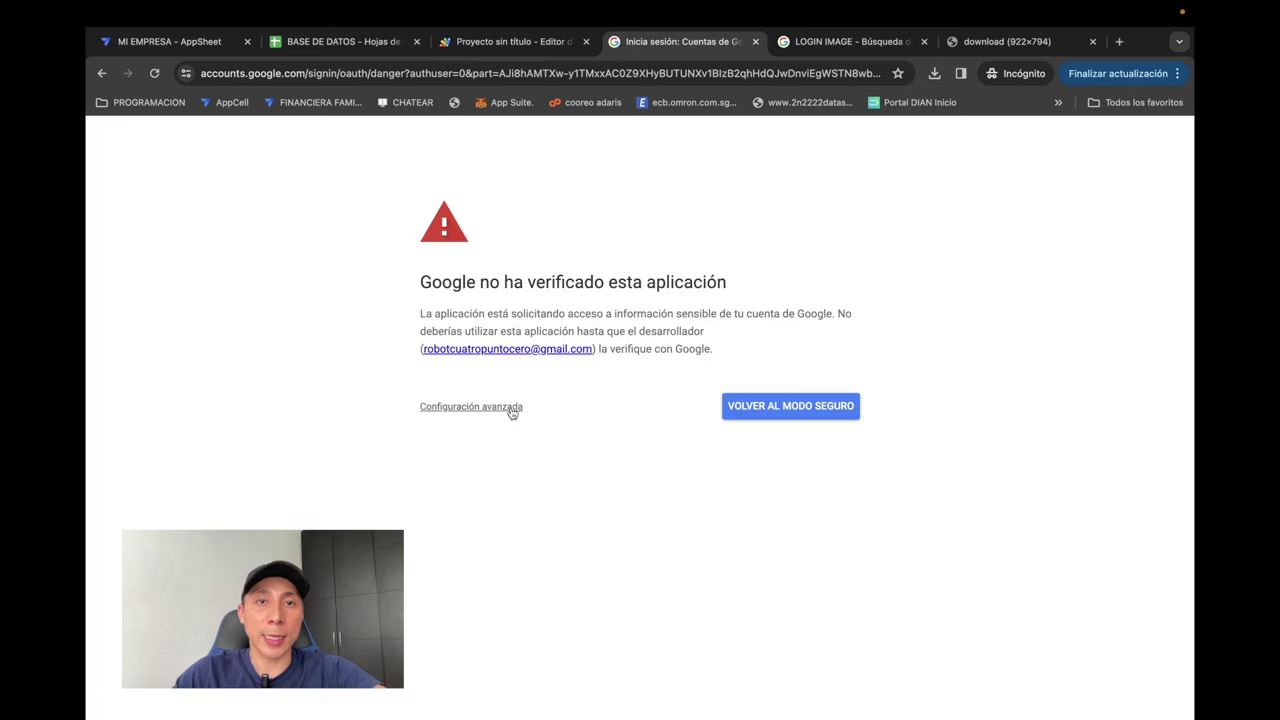
{"action": "left_click", "coordinate": [512, 410]}
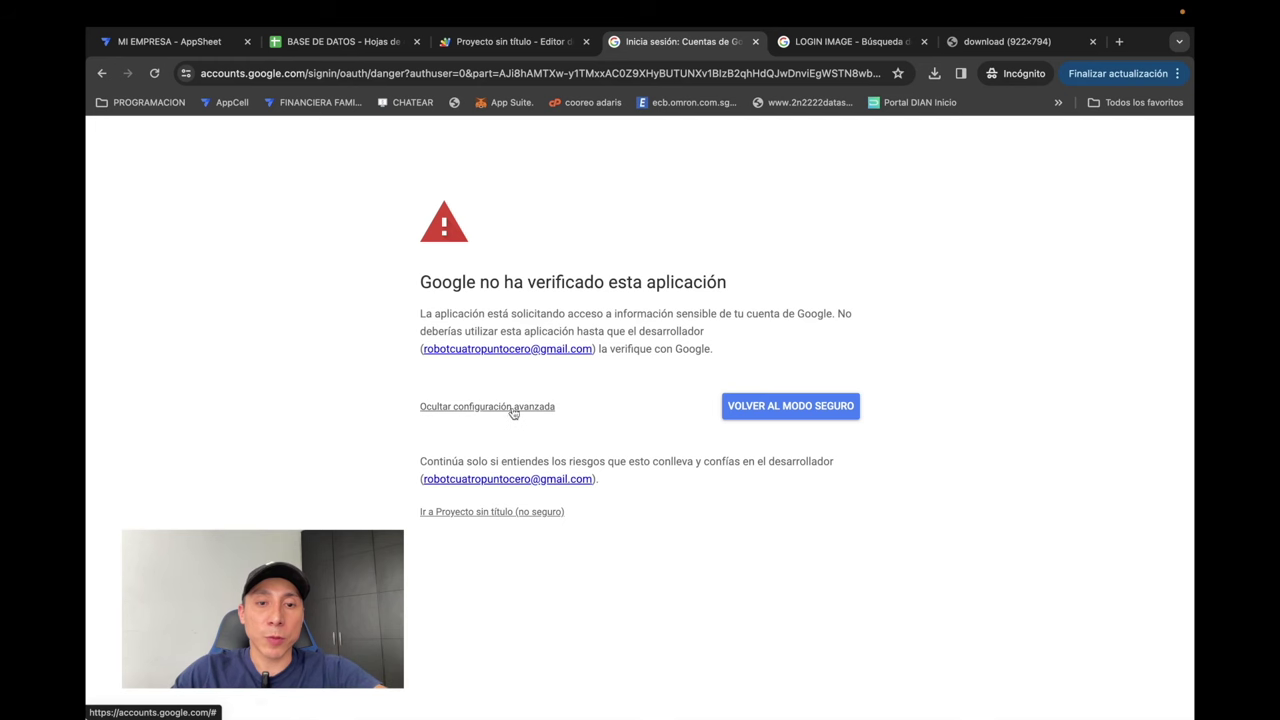
{"action": "left_click", "coordinate": [514, 512]}
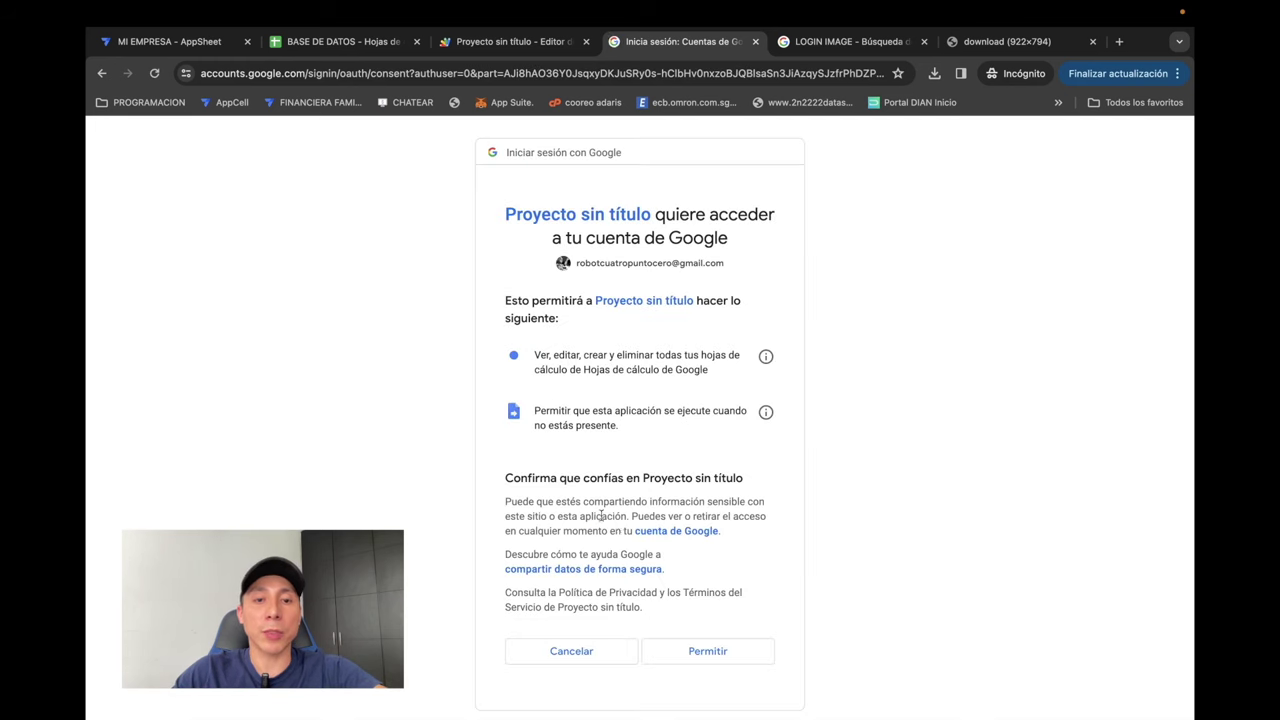
{"action": "left_click", "coordinate": [703, 651]}
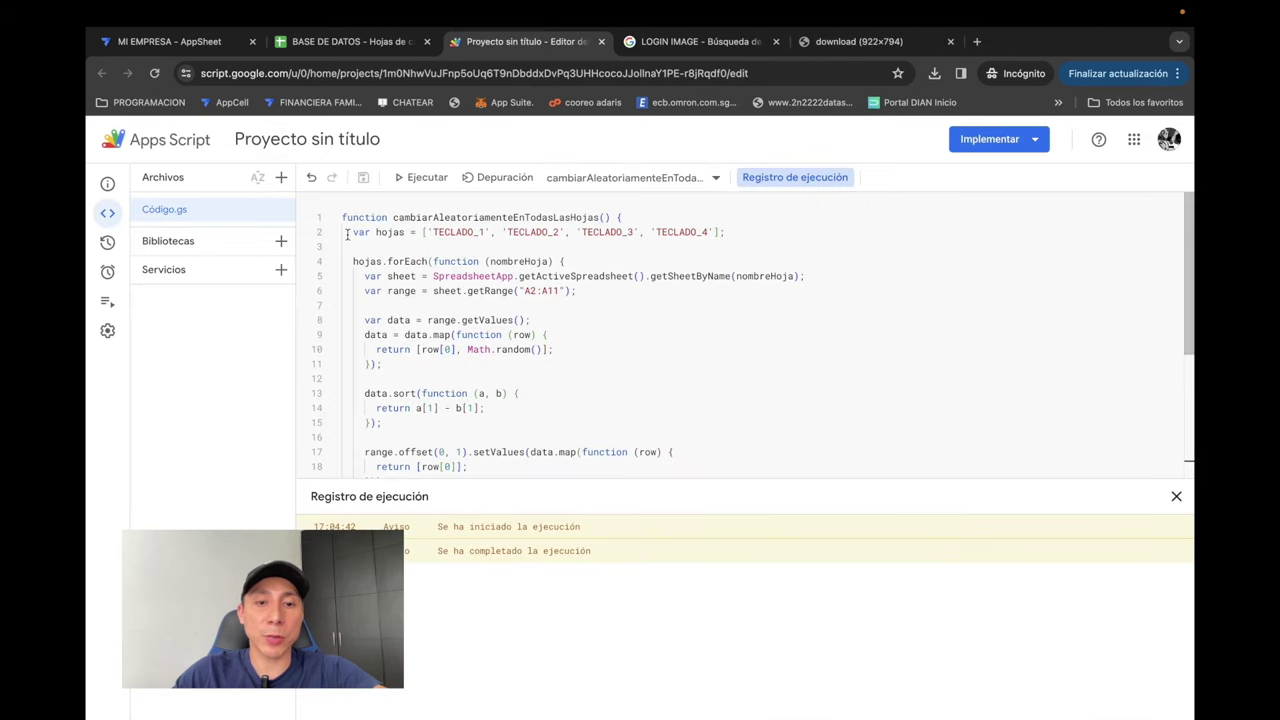
{"action": "left_click", "coordinate": [368, 42]}
- Check the shuffled column B digits on TECLADO_1 through TECLADO_4, then select B2 on TECLADO_1
{"action": "left_click_drag", "start_coordinate": [252, 262], "coordinate": [254, 399]}
{"action": "left_click", "coordinate": [458, 707]}
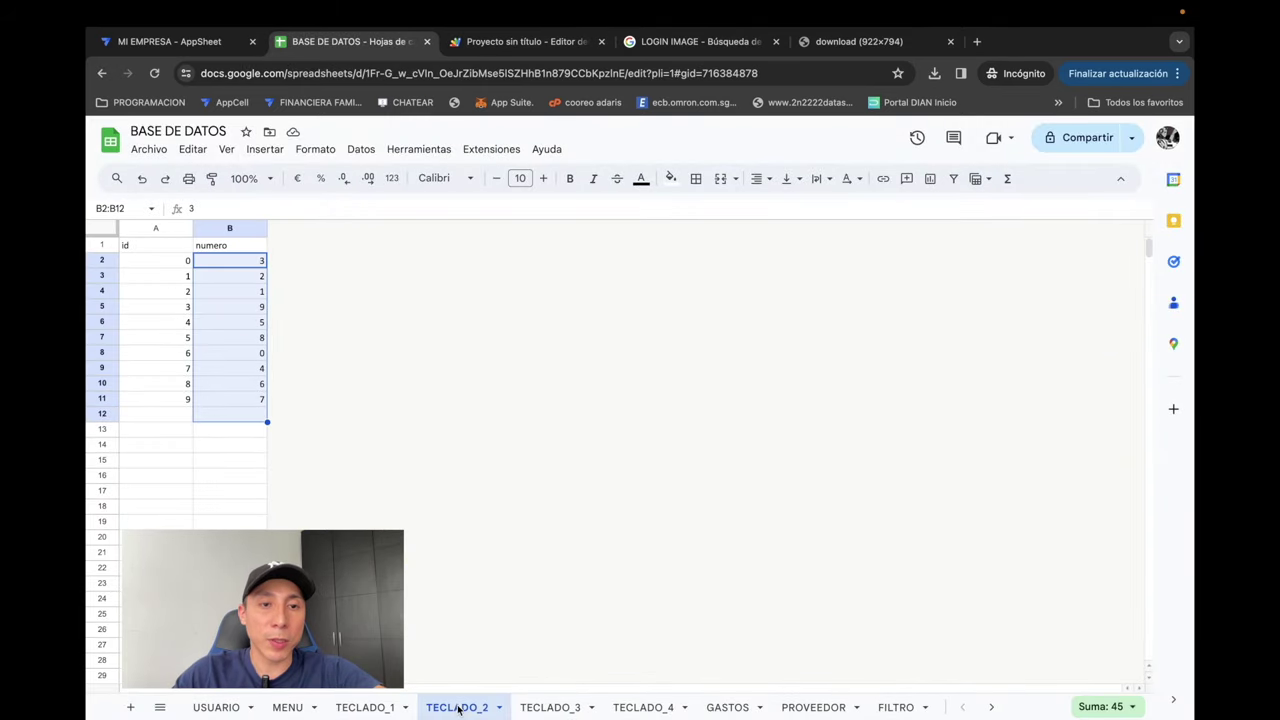
{"action": "left_click", "coordinate": [549, 707]}
{"action": "left_click", "coordinate": [641, 707]}
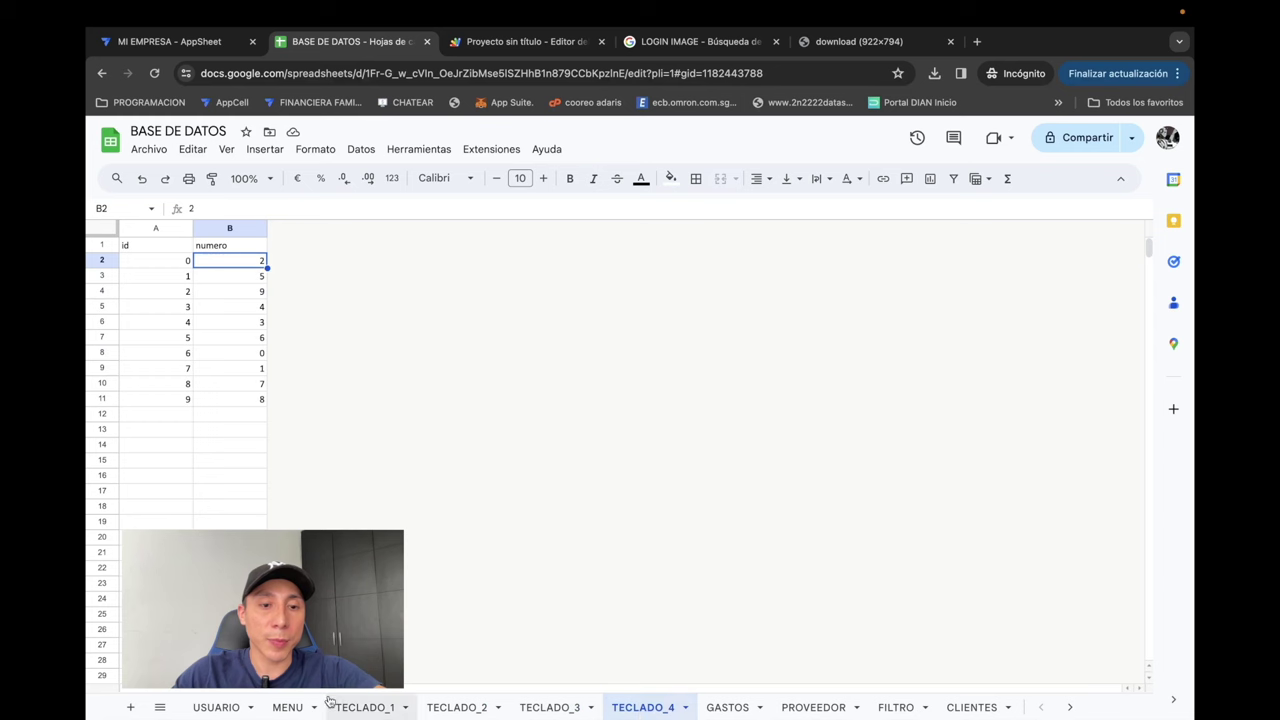
{"action": "left_click", "coordinate": [350, 708]}
{"action": "left_click", "coordinate": [225, 474]}
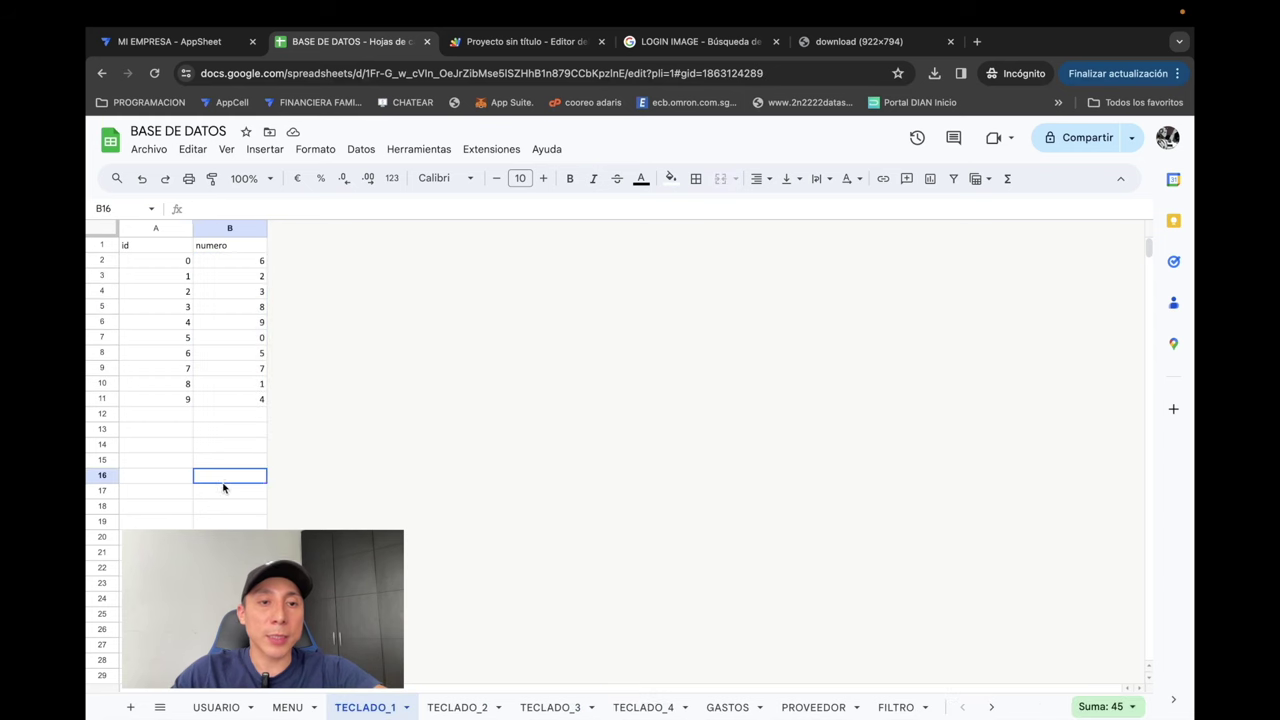
{"action": "left_click", "coordinate": [240, 265]}
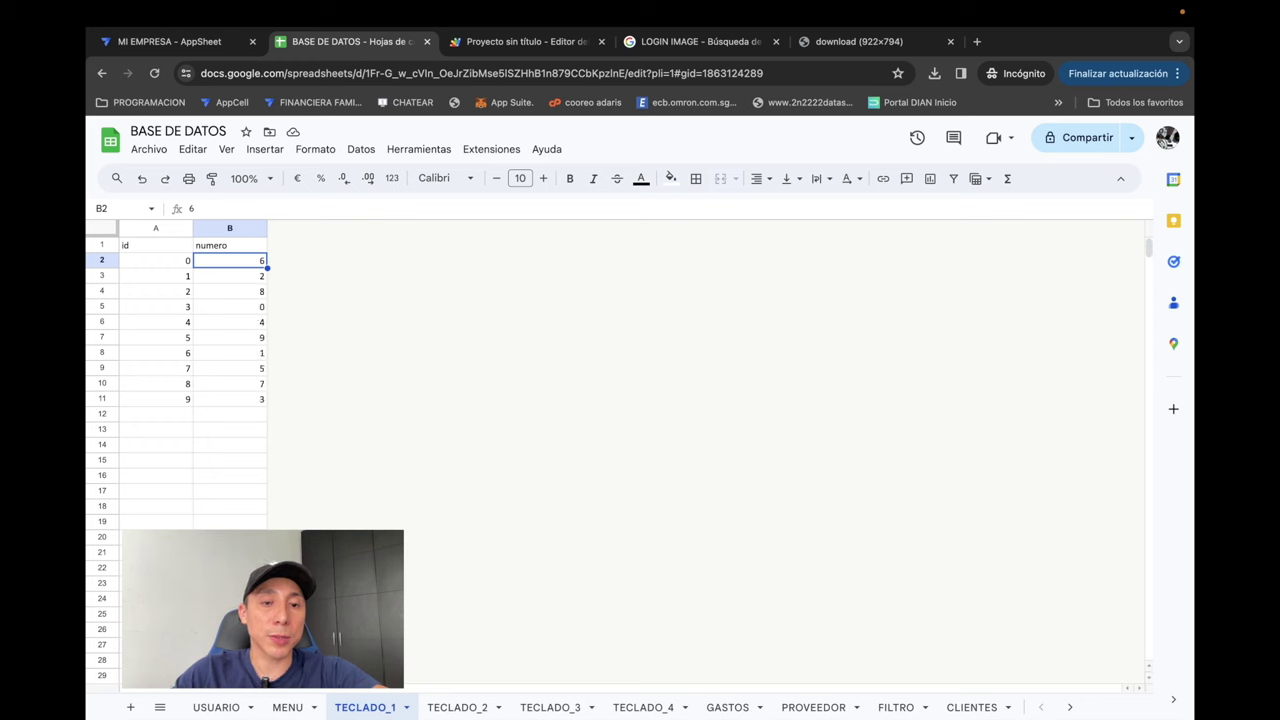
- Recheck TECLADO_2–4, inspecting TECLADO_3's column B, then return to TECLADO_1 and the AppSheet editor
{"action": "left_click", "coordinate": [452, 707]}
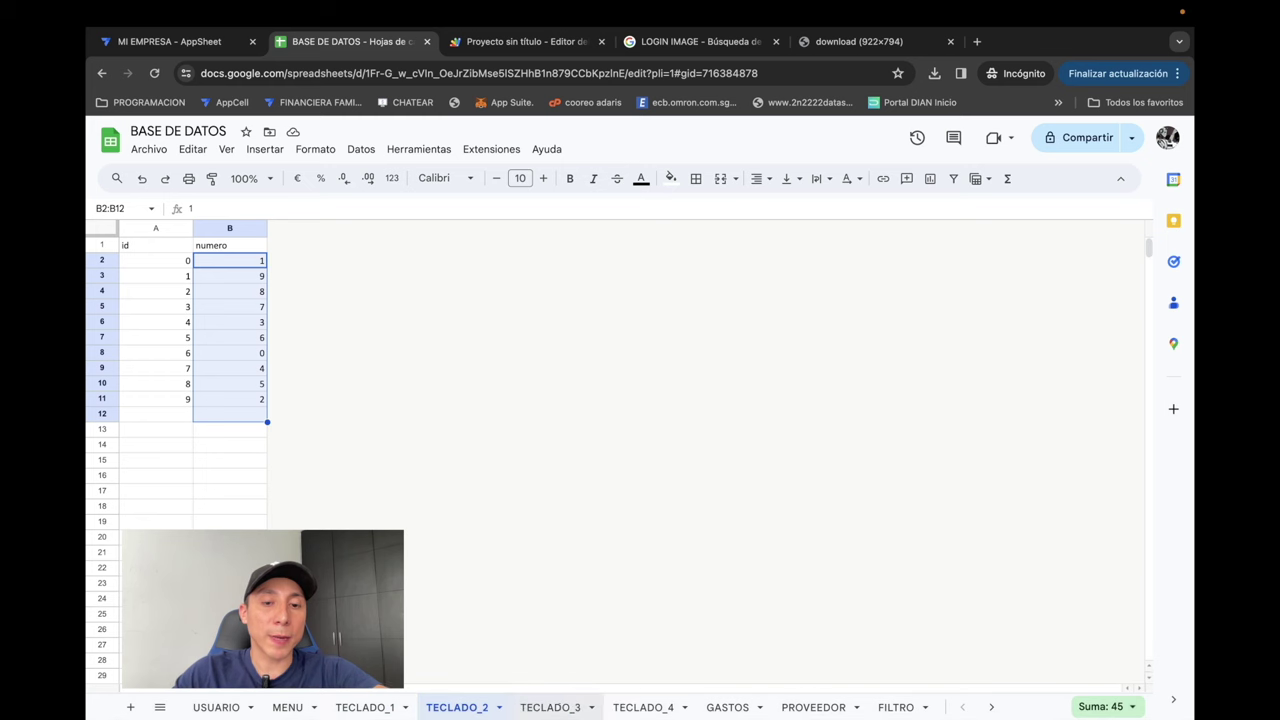
{"action": "left_click", "coordinate": [549, 707]}
{"action": "left_click", "coordinate": [640, 707]}
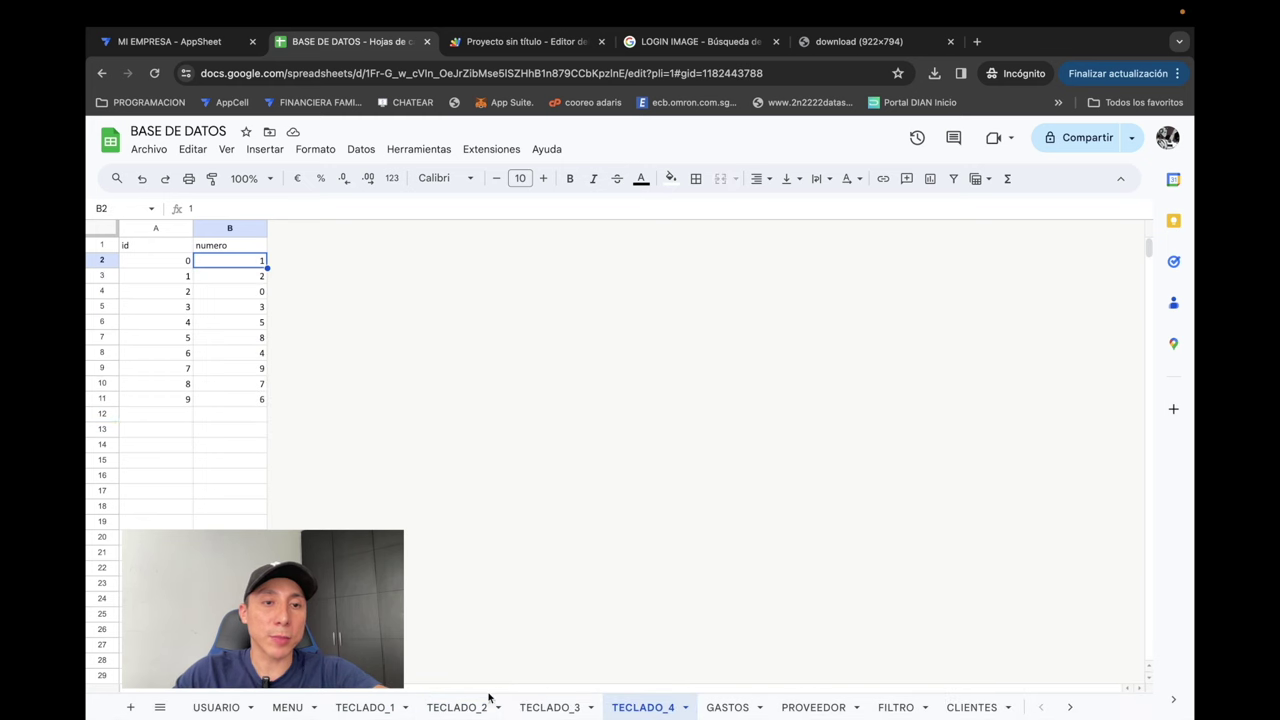
{"action": "left_click", "coordinate": [553, 707]}
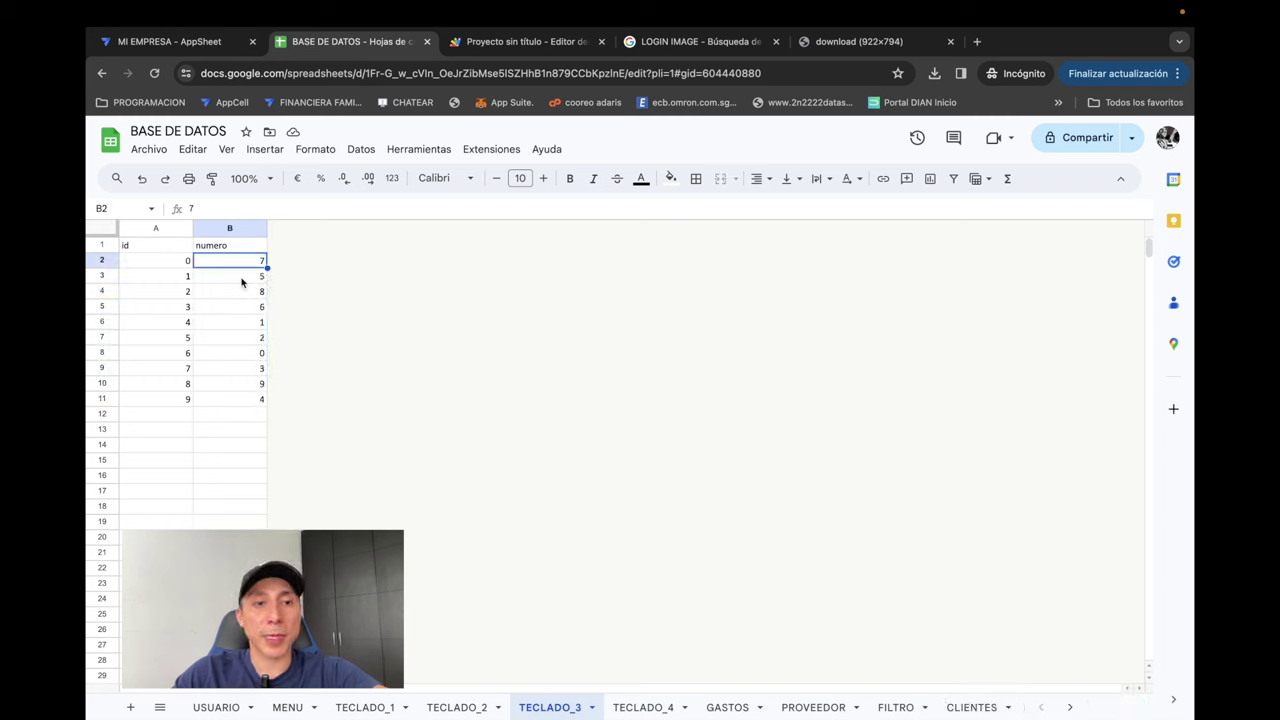
{"action": "left_click_drag", "start_coordinate": [241, 283], "coordinate": [246, 354]}
{"action": "key", "text": "ctrl+Down"}
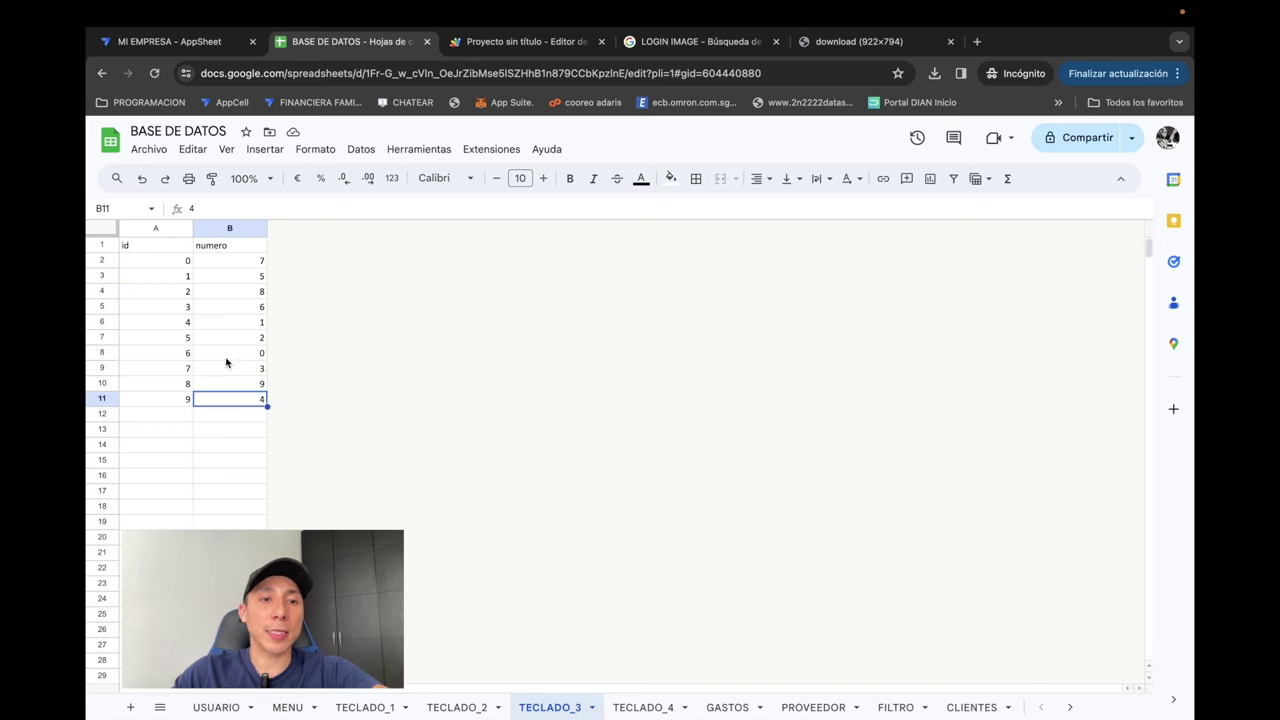
{"action": "left_click", "coordinate": [365, 707]}
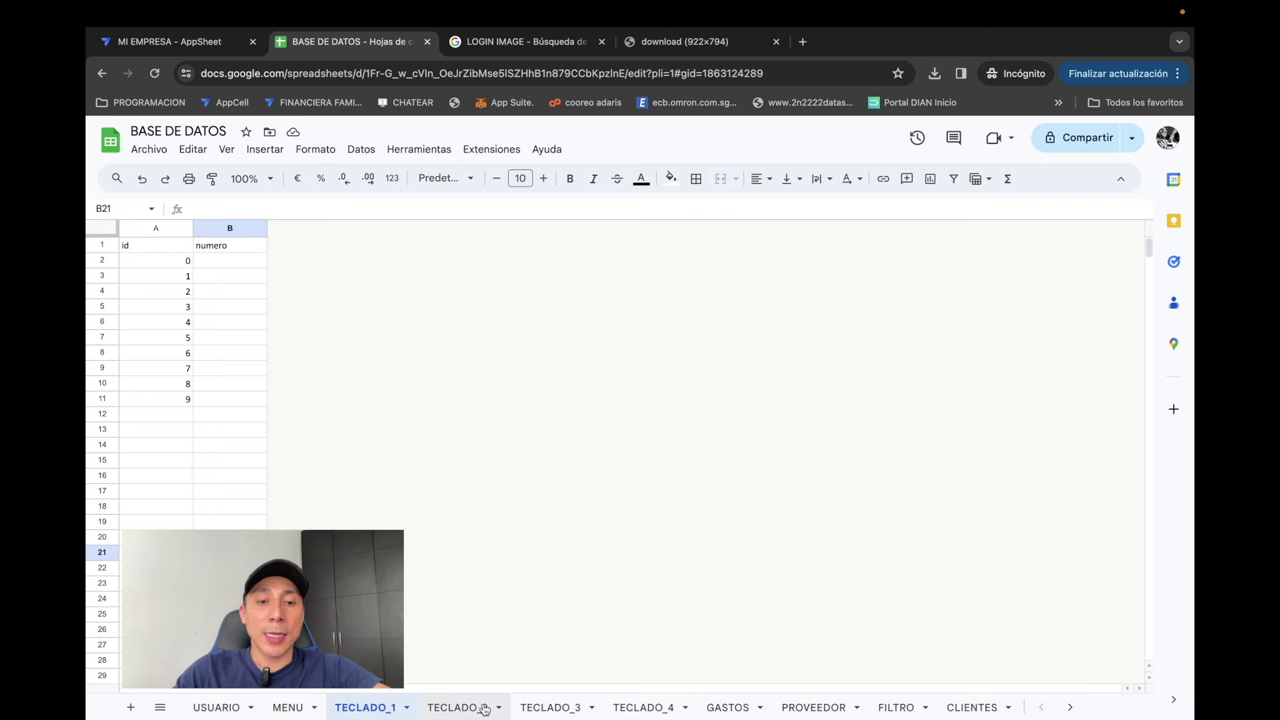
{"action": "left_click", "coordinate": [173, 42]}
{"action": "scroll", "coordinate": [235, 390], "scroll_direction": "down", "scroll_amount": 1}
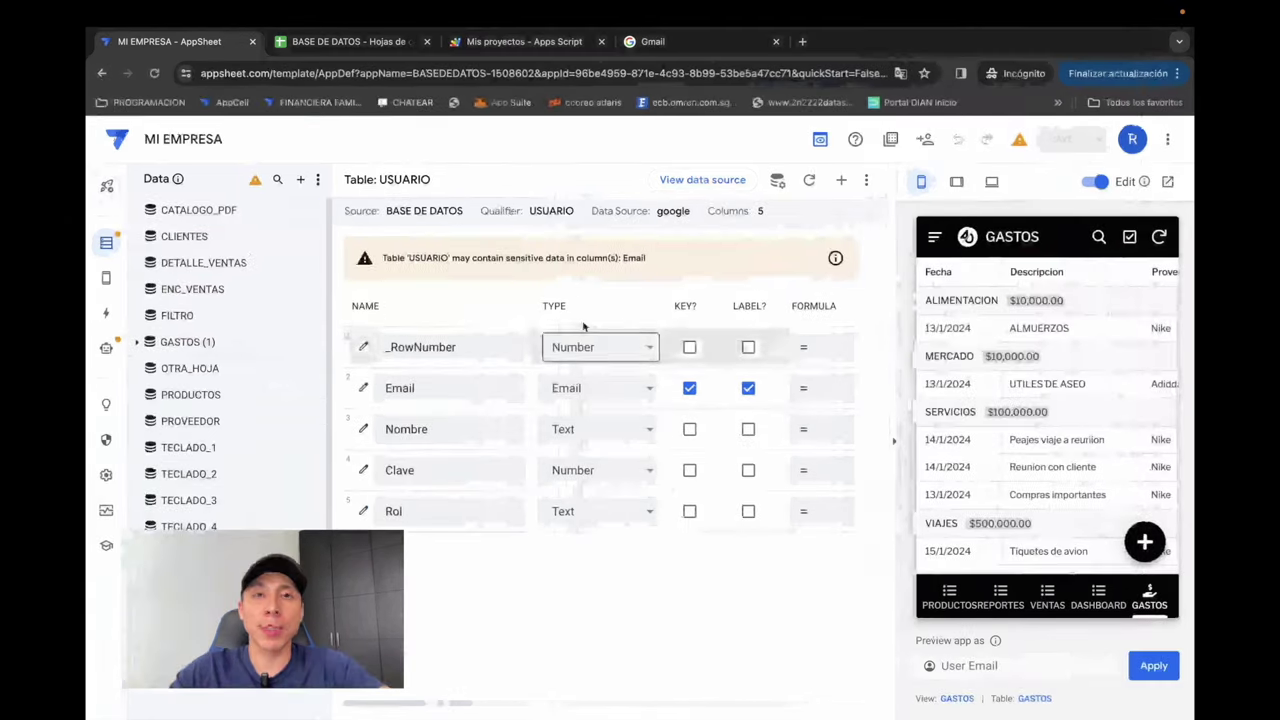
- Expand TECLADO_1–4 and USUARIO in the Data panel and change Clave's type to Text
{"action": "left_click", "coordinate": [222, 448]}
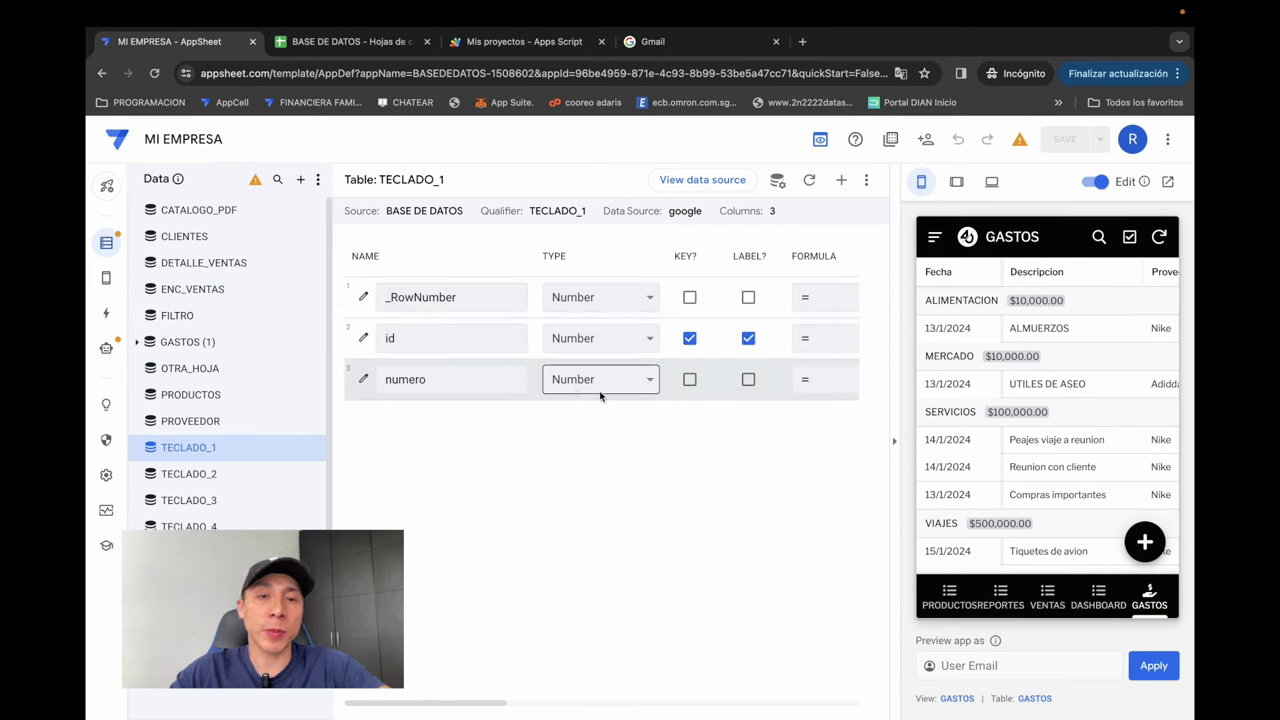
{"action": "left_click", "coordinate": [233, 473]}
{"action": "left_click", "coordinate": [228, 499]}
{"action": "left_click", "coordinate": [227, 524]}
{"action": "left_click", "coordinate": [190, 552]}
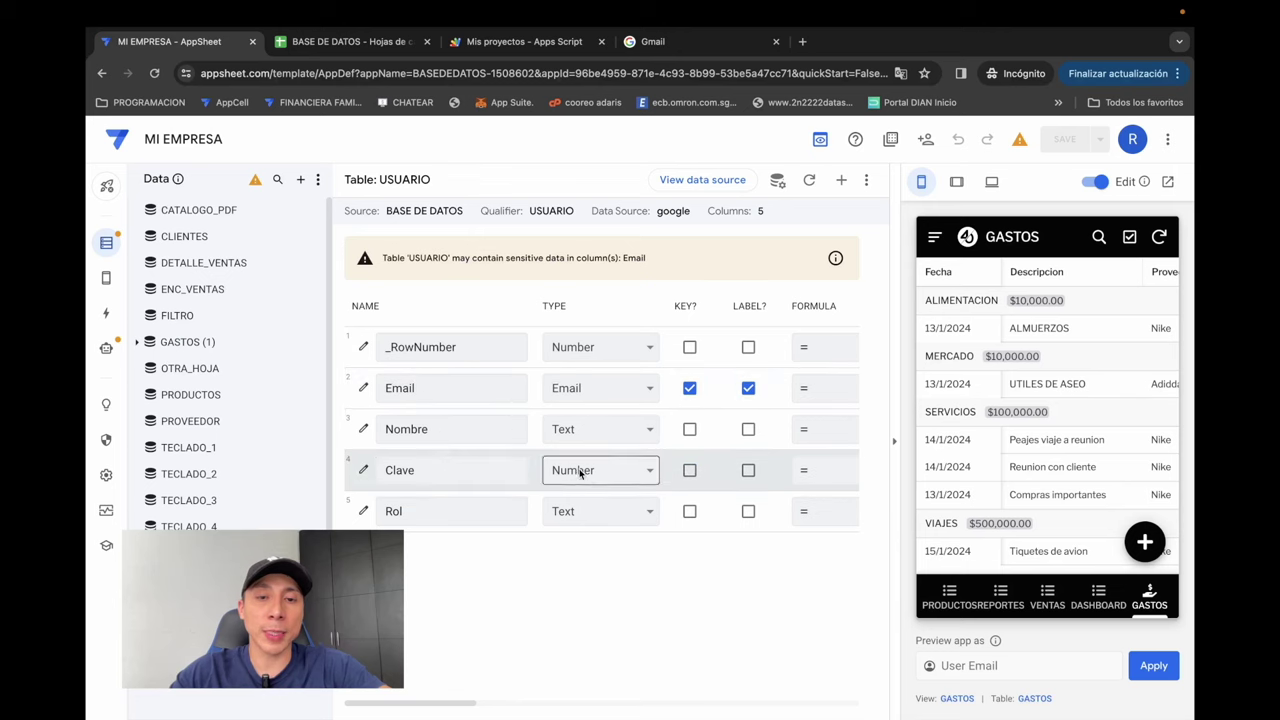
{"action": "left_click", "coordinate": [638, 483]}
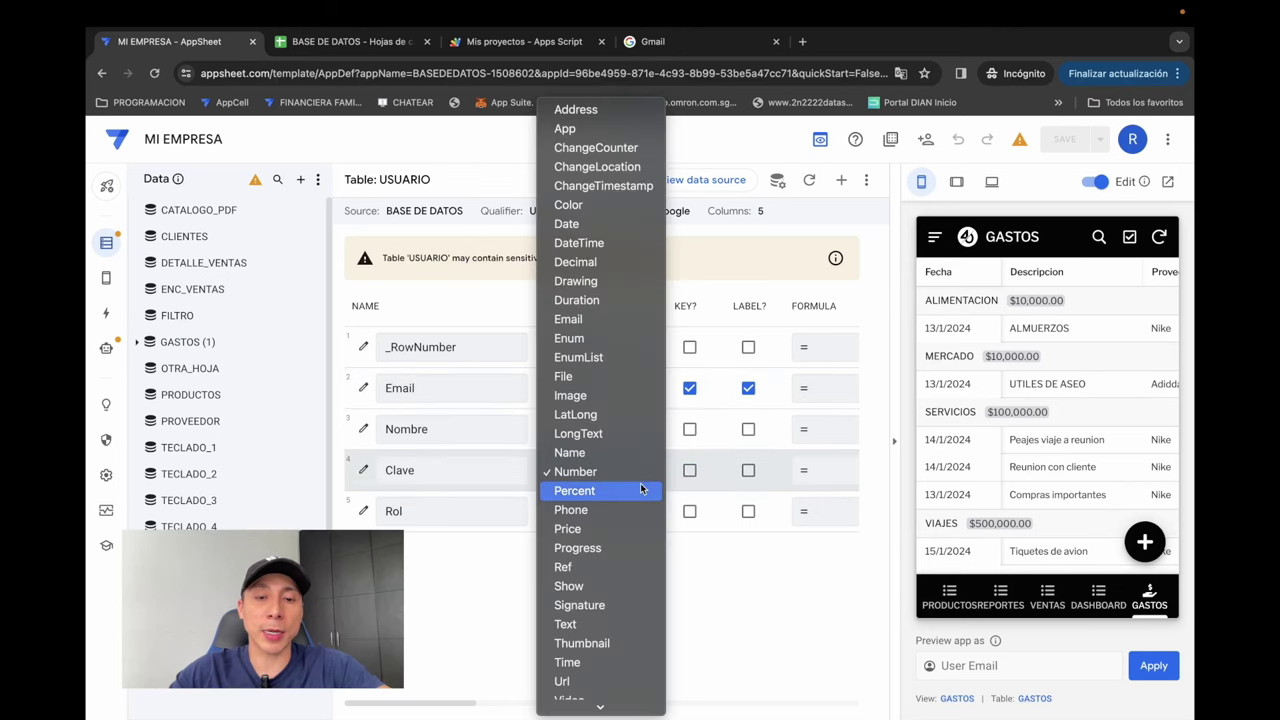
{"action": "left_click", "coordinate": [566, 624]}
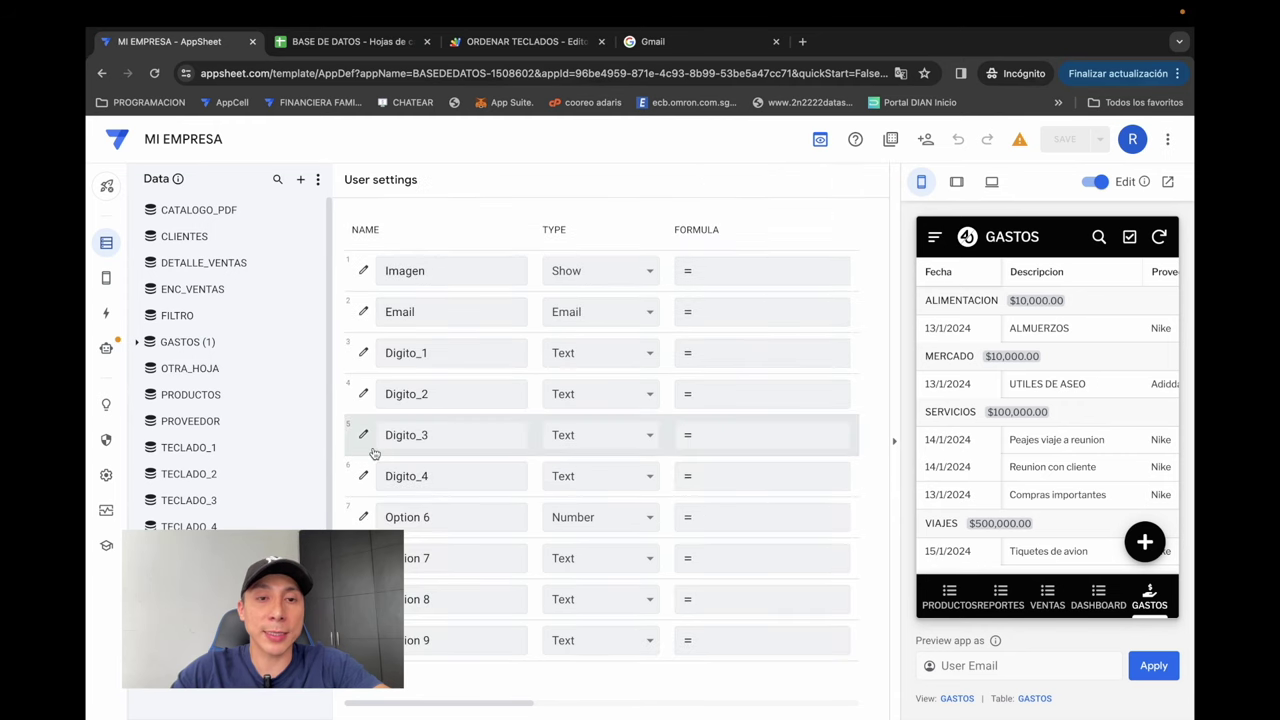
- Hide the app preview and make the Imagen and Email columns visible
{"action": "left_click", "coordinate": [894, 448]}
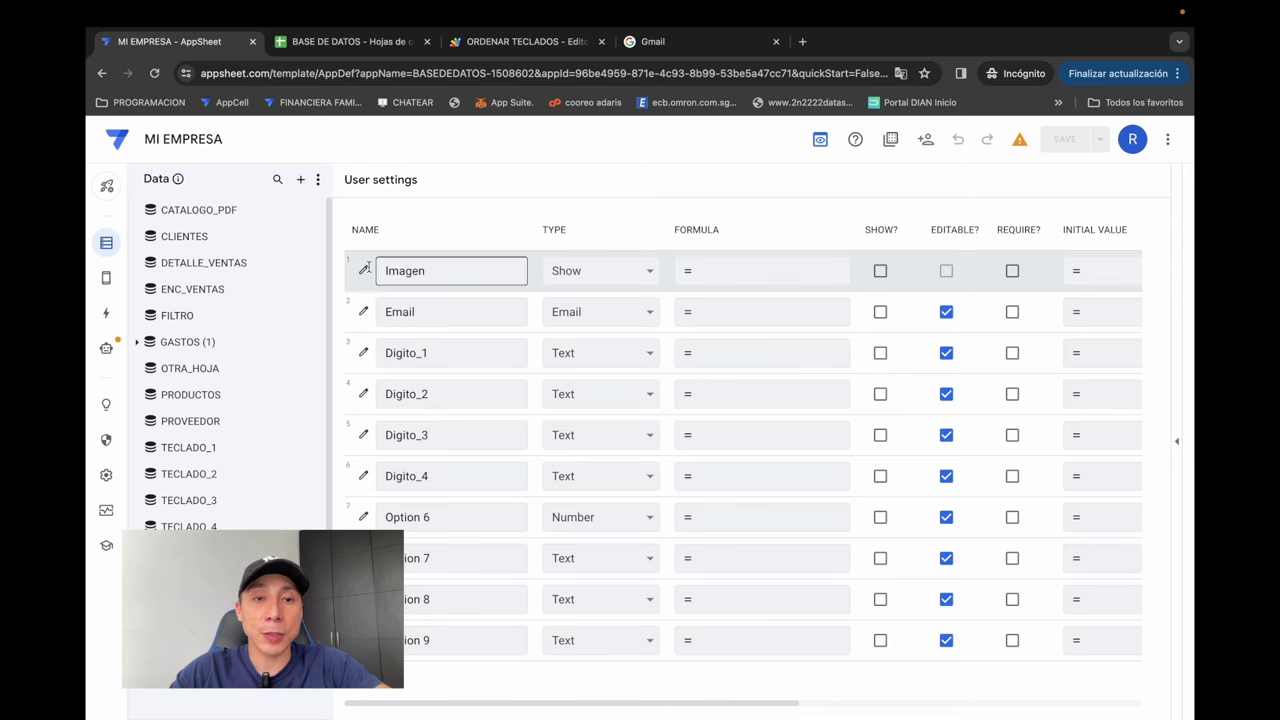
{"action": "double_click", "coordinate": [449, 271]}
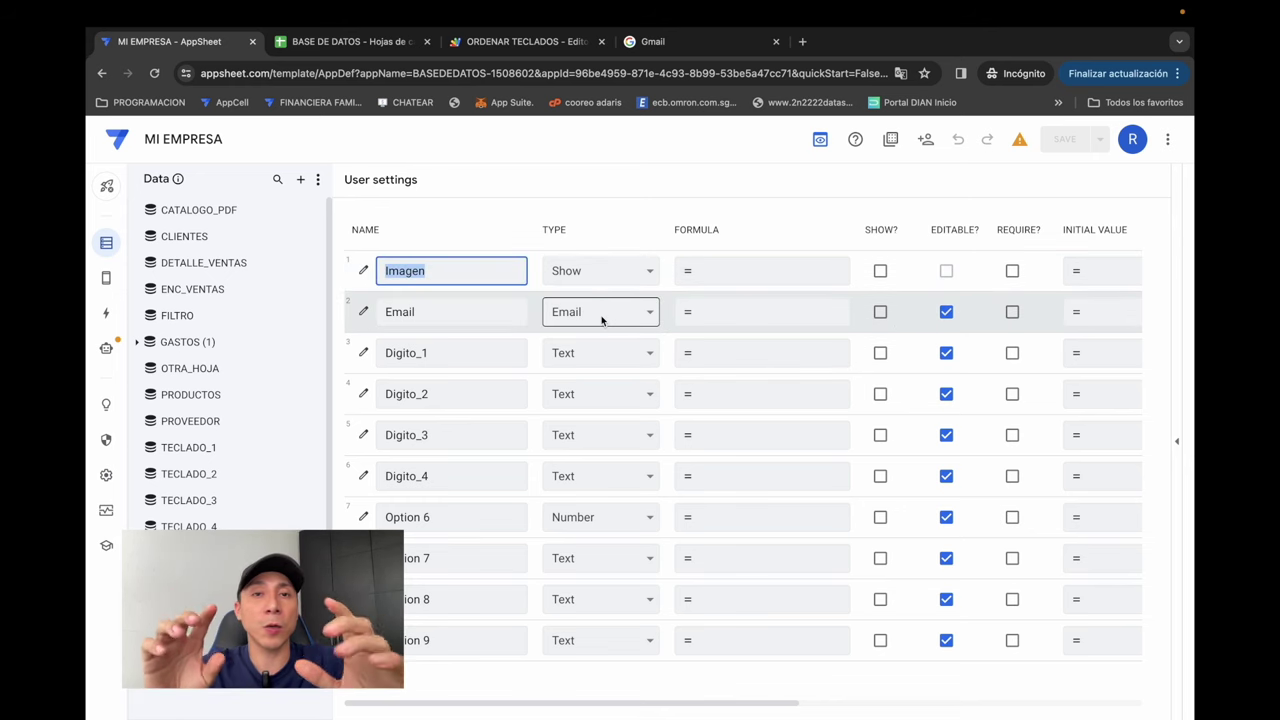
{"action": "left_click", "coordinate": [469, 314]}
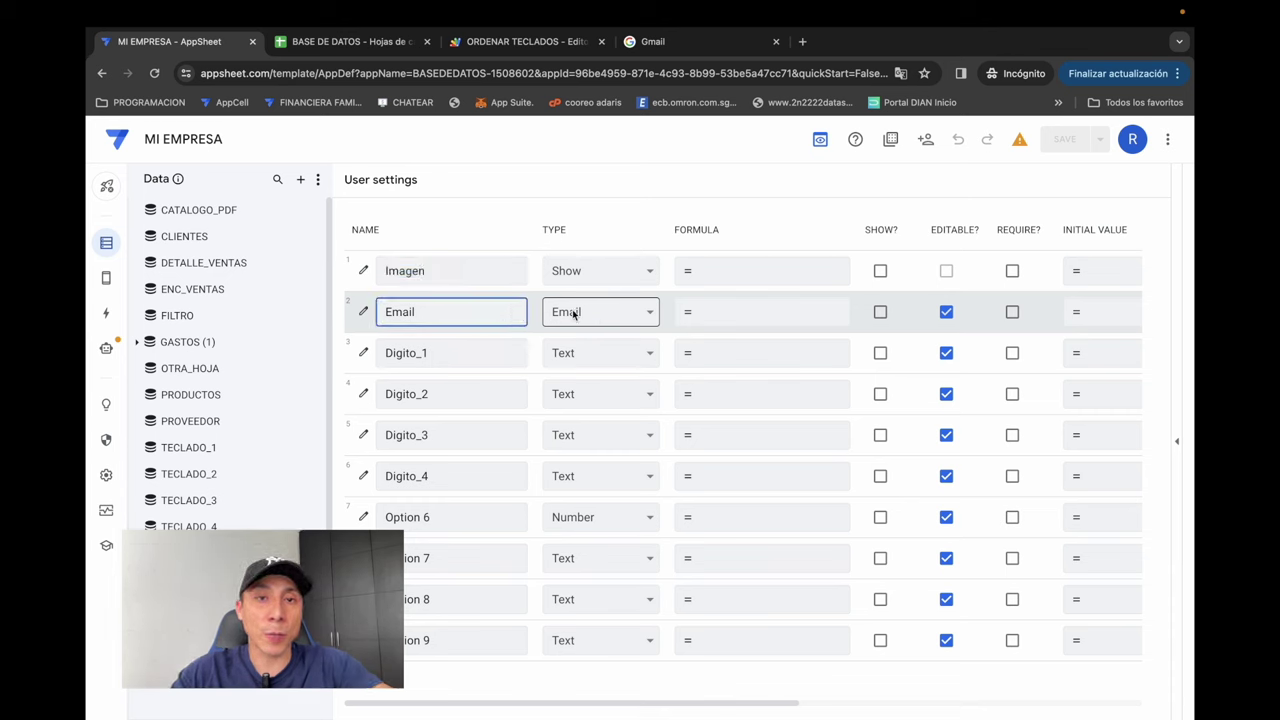
{"action": "left_click", "coordinate": [880, 270]}
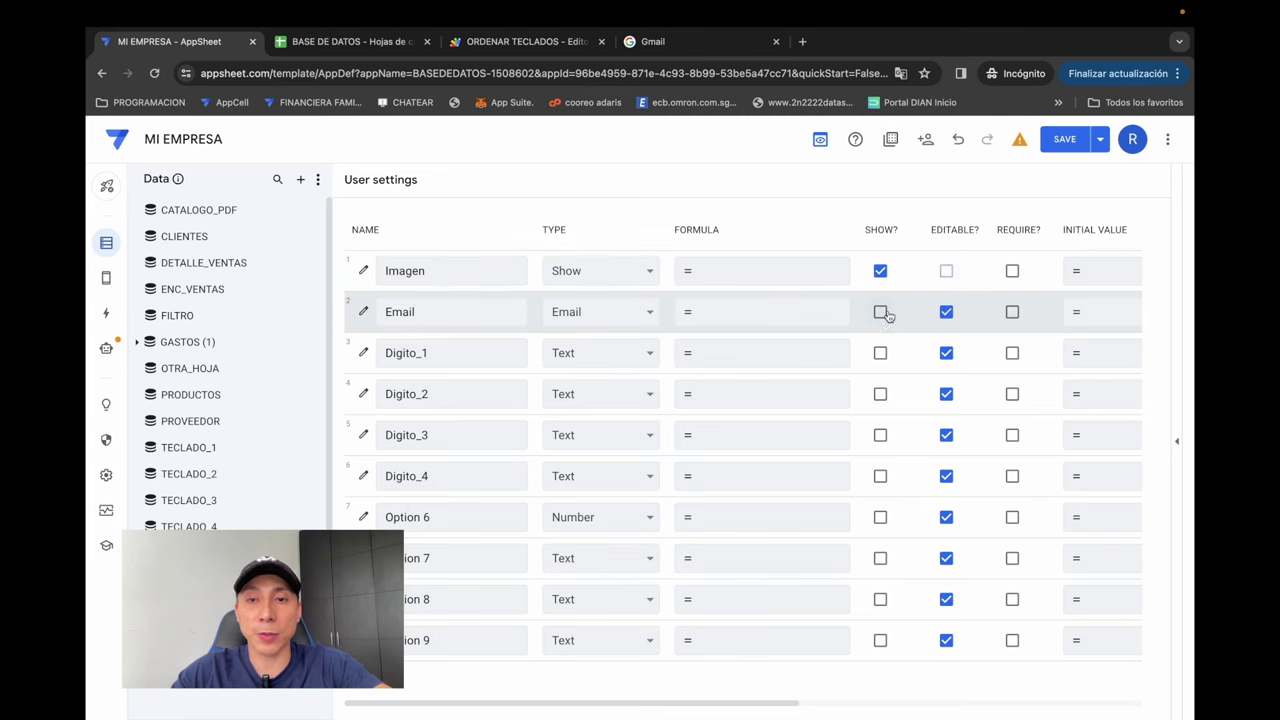
{"action": "left_click", "coordinate": [880, 312]}
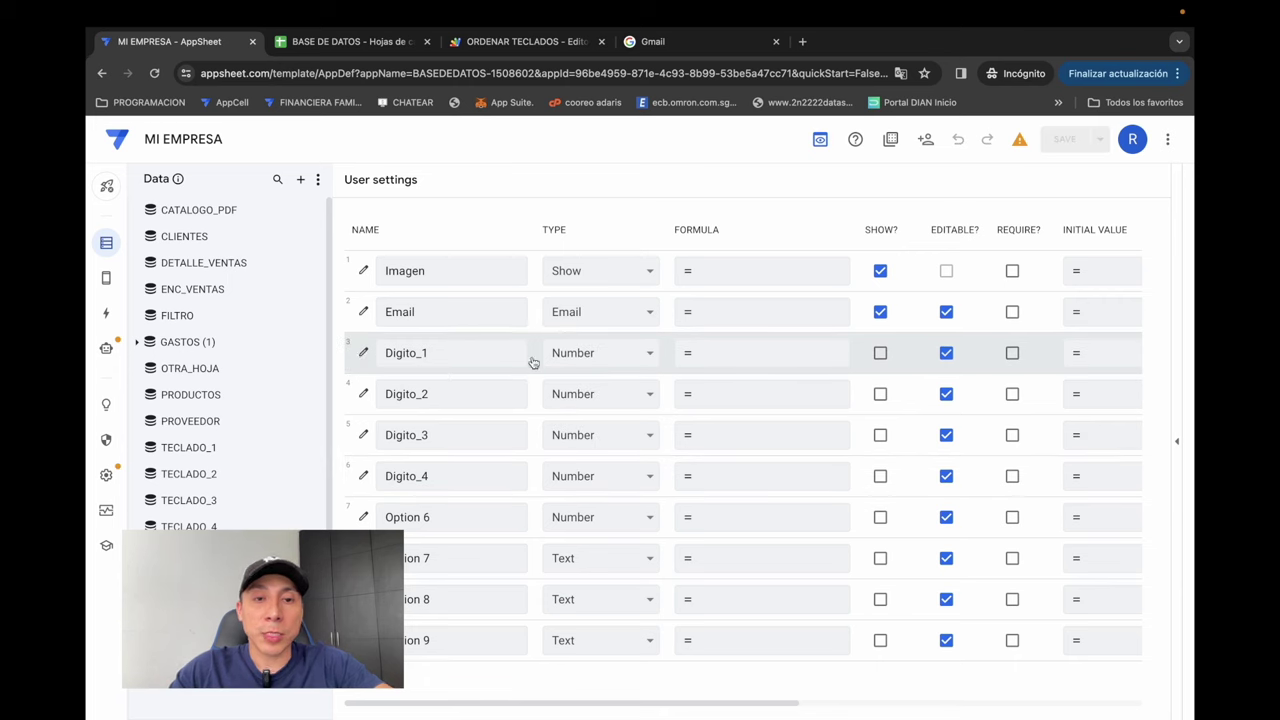
- Change Digito_1's column type to Enum
{"action": "left_click", "coordinate": [582, 358]}
{"action": "key", "text": "e"}
{"action": "key", "text": "n"}
{"action": "key", "text": "Return"}
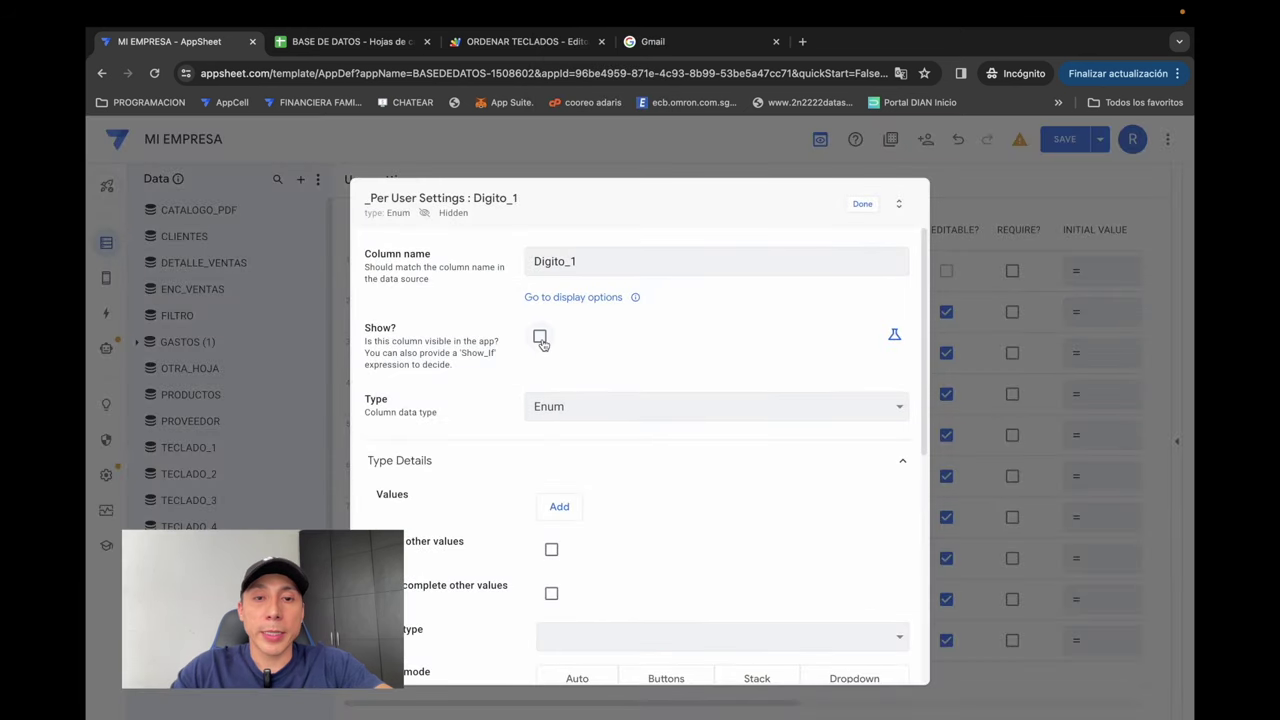
- Check the numero column digits in the BASE DE DATOS spreadsheet
{"action": "scroll", "coordinate": [485, 440], "scroll_direction": "down", "scroll_amount": 2}
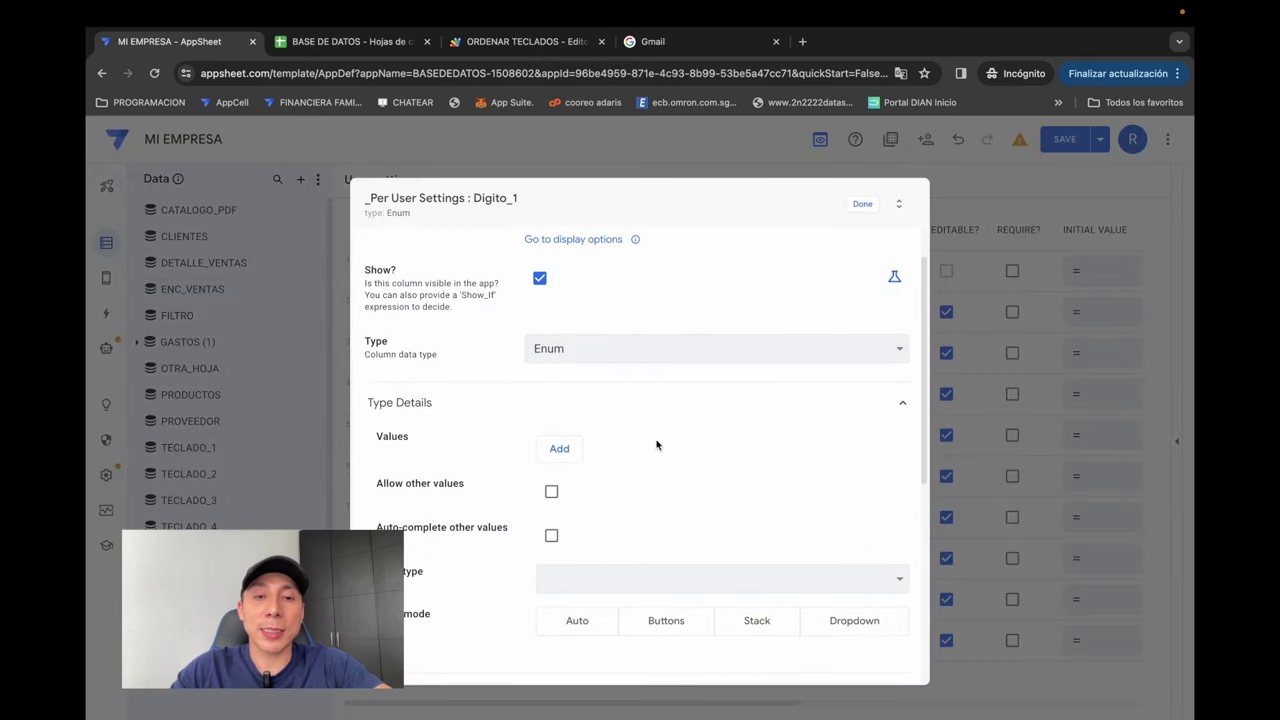
{"action": "scroll", "coordinate": [655, 450], "scroll_direction": "down", "scroll_amount": 3}
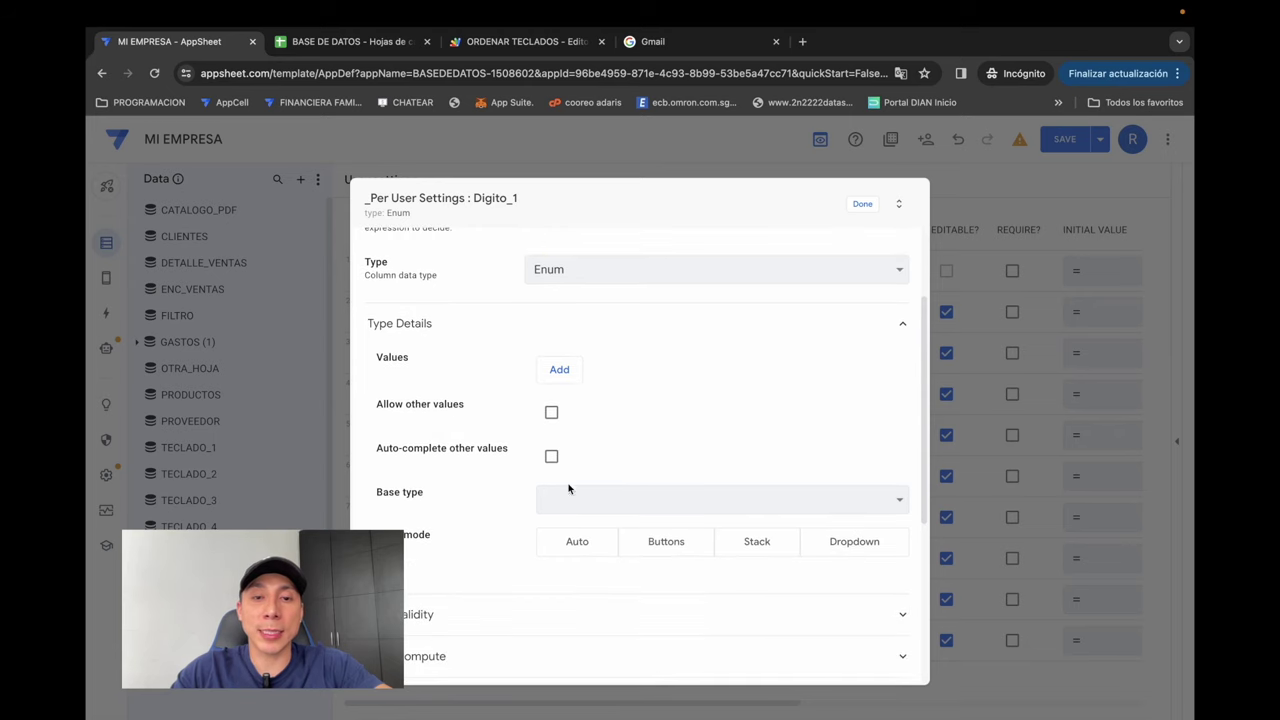
{"action": "left_click", "coordinate": [394, 44]}
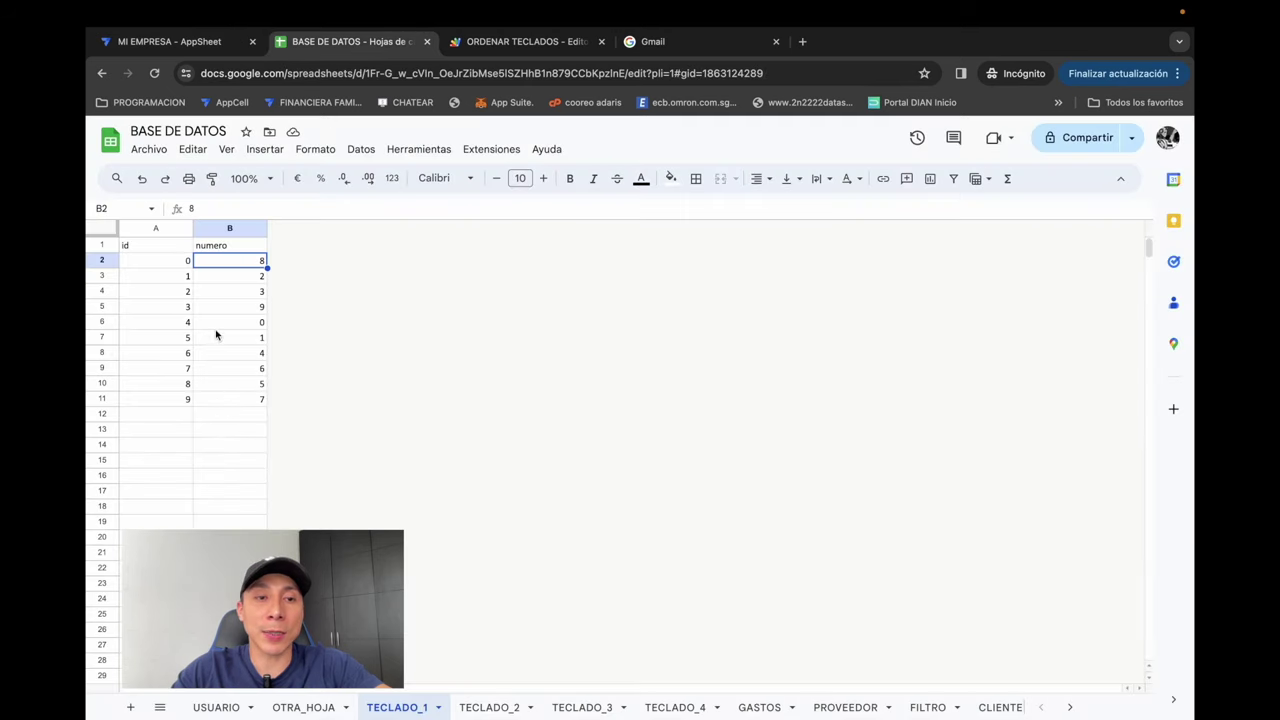
{"action": "left_click_drag", "start_coordinate": [248, 264], "coordinate": [250, 382]}
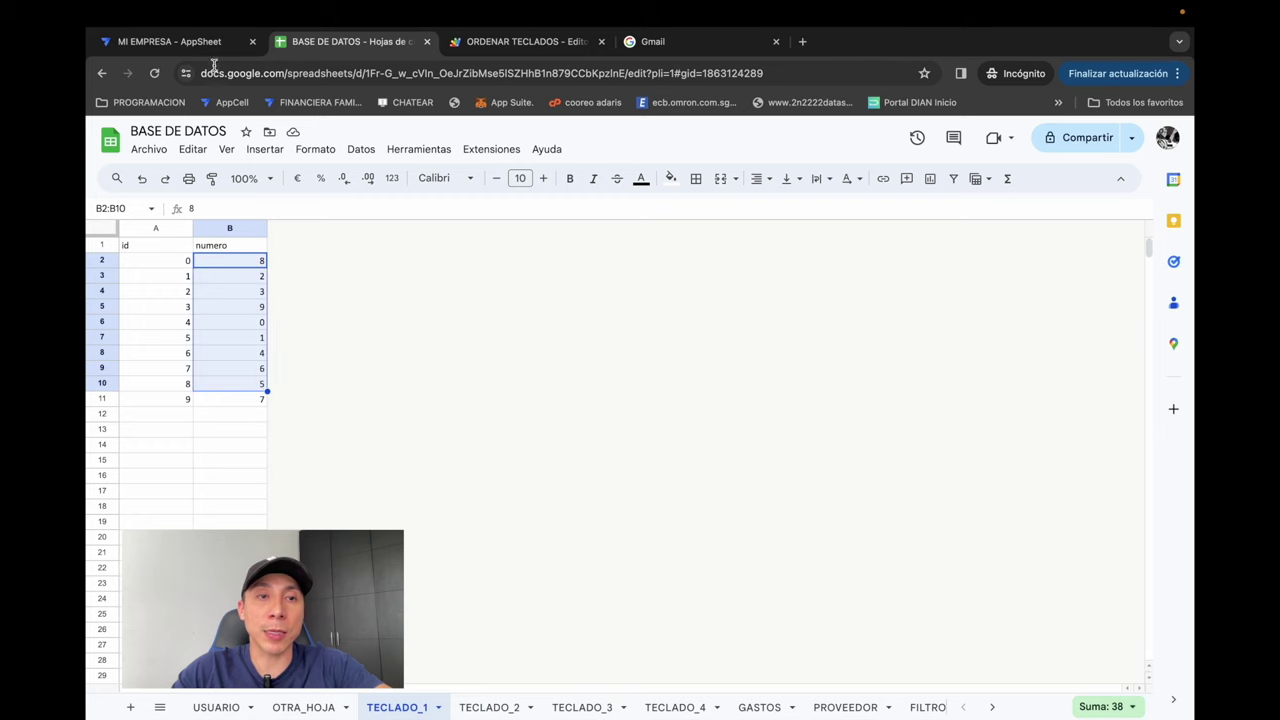
{"action": "left_click", "coordinate": [209, 45]}
- Expand Digito_1's Auto Compute section and open the Suggested values editor
{"action": "scroll", "coordinate": [590, 370], "scroll_direction": "up", "scroll_amount": 3}
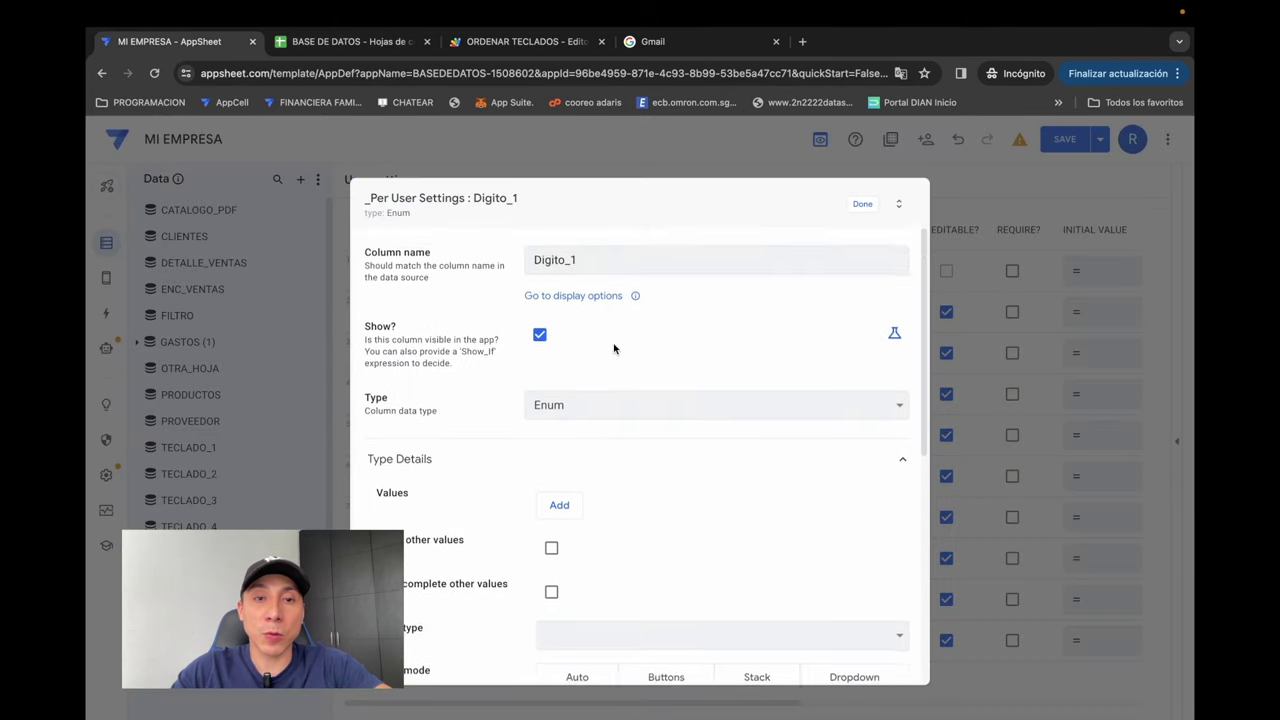
{"action": "scroll", "coordinate": [614, 346], "scroll_direction": "down", "scroll_amount": 2}
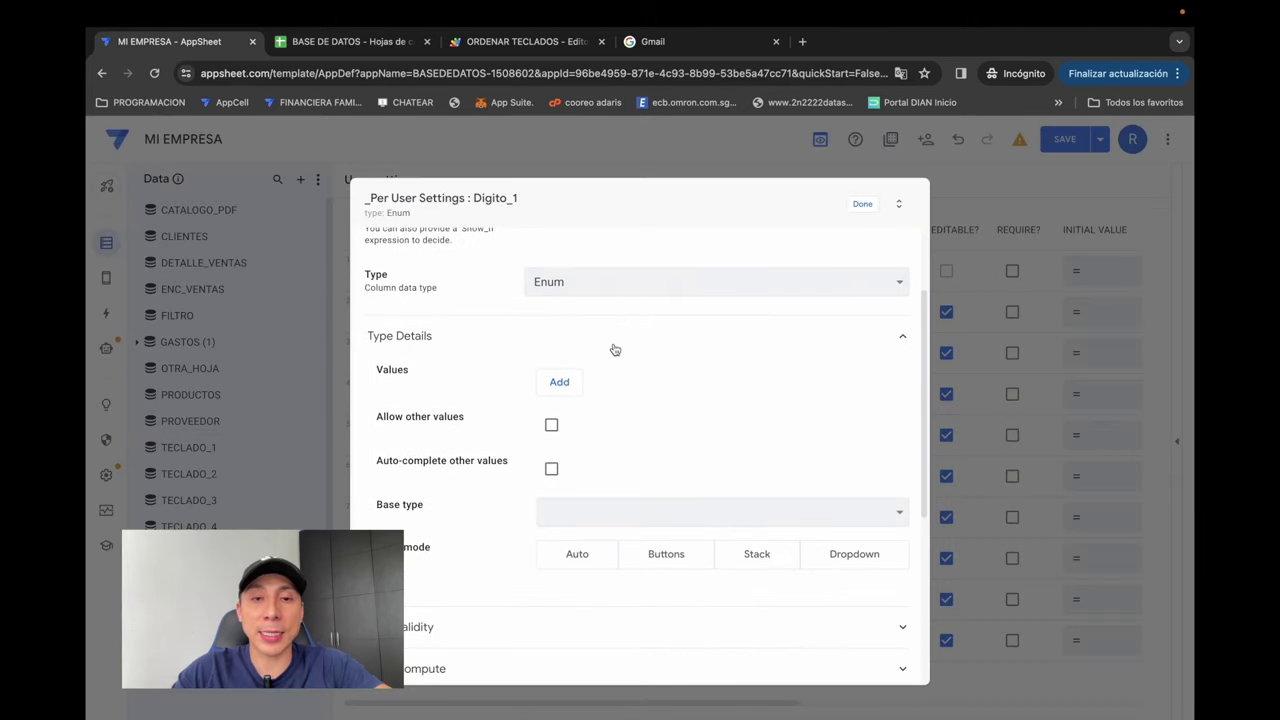
{"action": "scroll", "coordinate": [612, 349], "scroll_direction": "down", "scroll_amount": 2}
{"action": "scroll", "coordinate": [612, 349], "scroll_direction": "down", "scroll_amount": 2}
{"action": "left_click", "coordinate": [517, 508]}
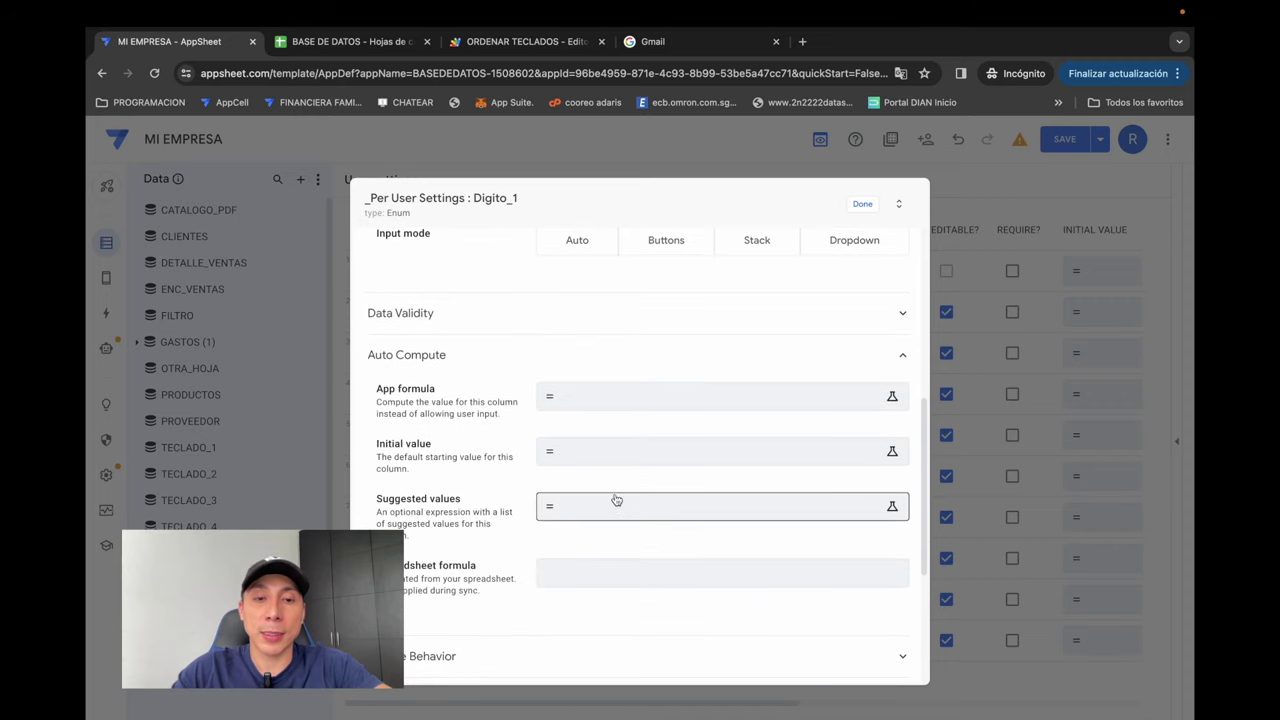
{"action": "left_click", "coordinate": [614, 500]}
- Enter TECLADO_1[numero] as Digito_1's Suggested values formula and save it
{"action": "type", "text": "SE"}
{"action": "key", "text": "BackSpace"}
{"action": "type", "text": "TECLADO_1"}
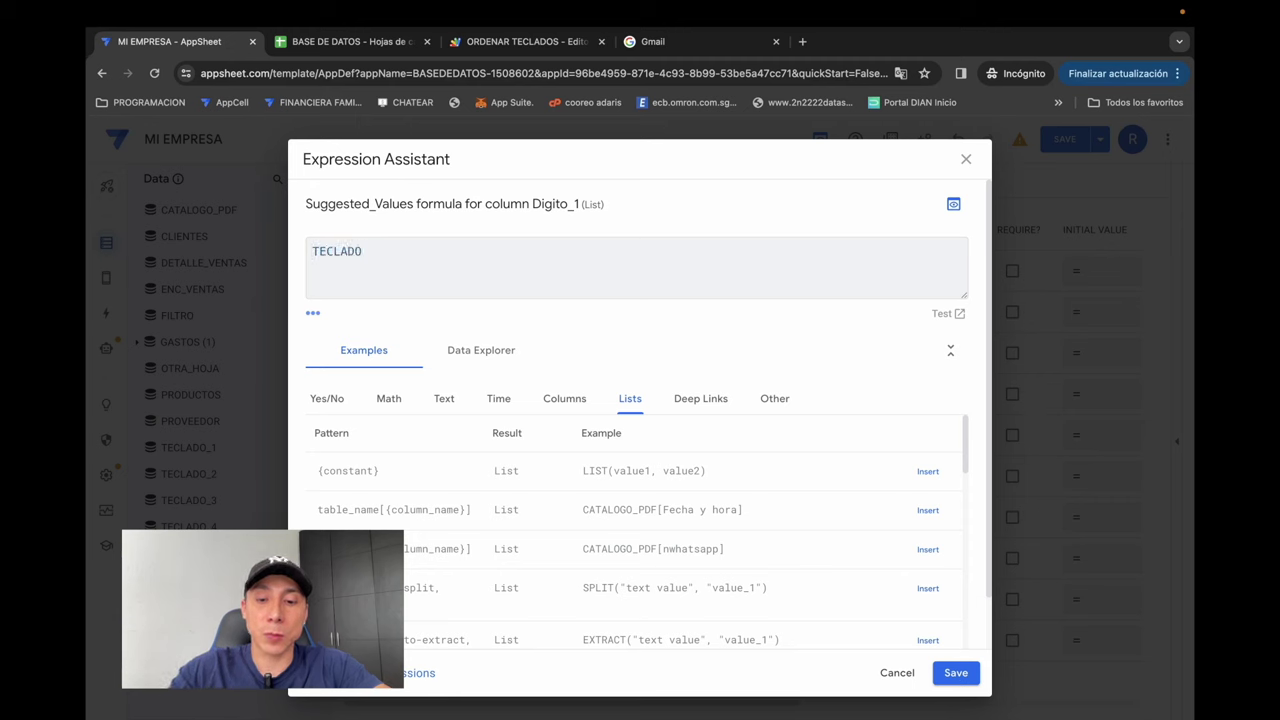
{"action": "type", "text": "["}
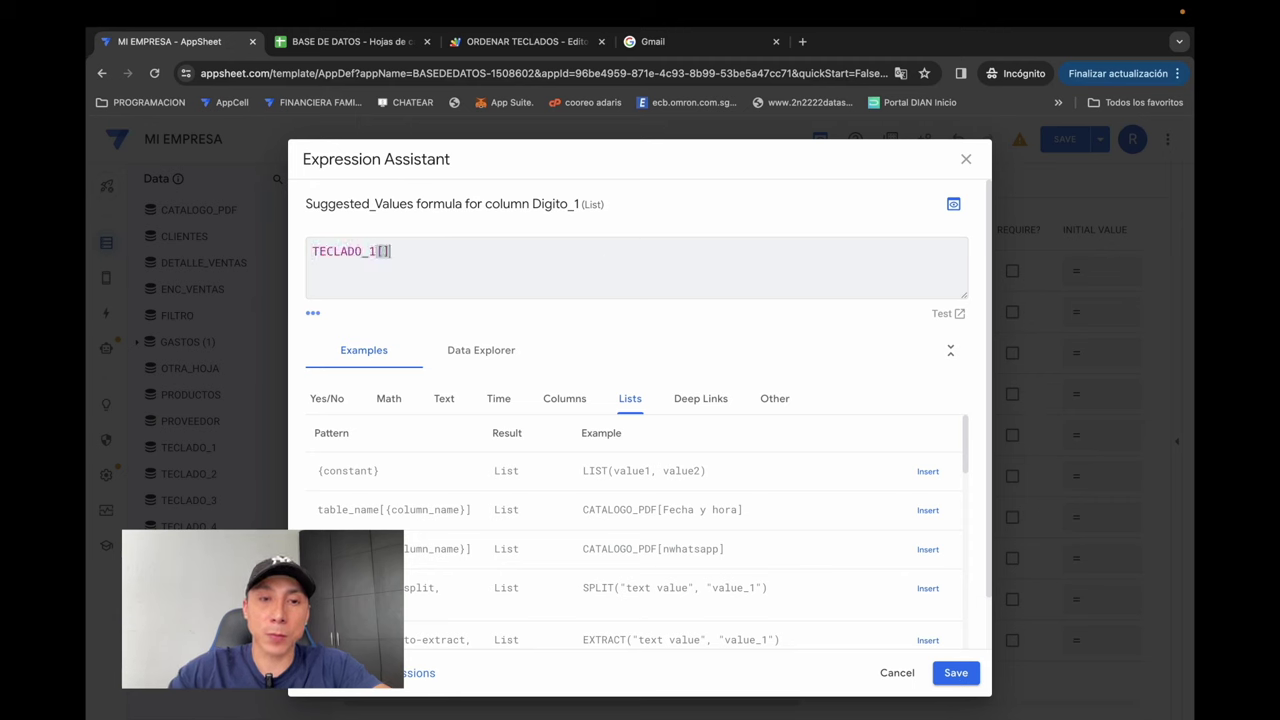
{"action": "type", "text": "numer"}
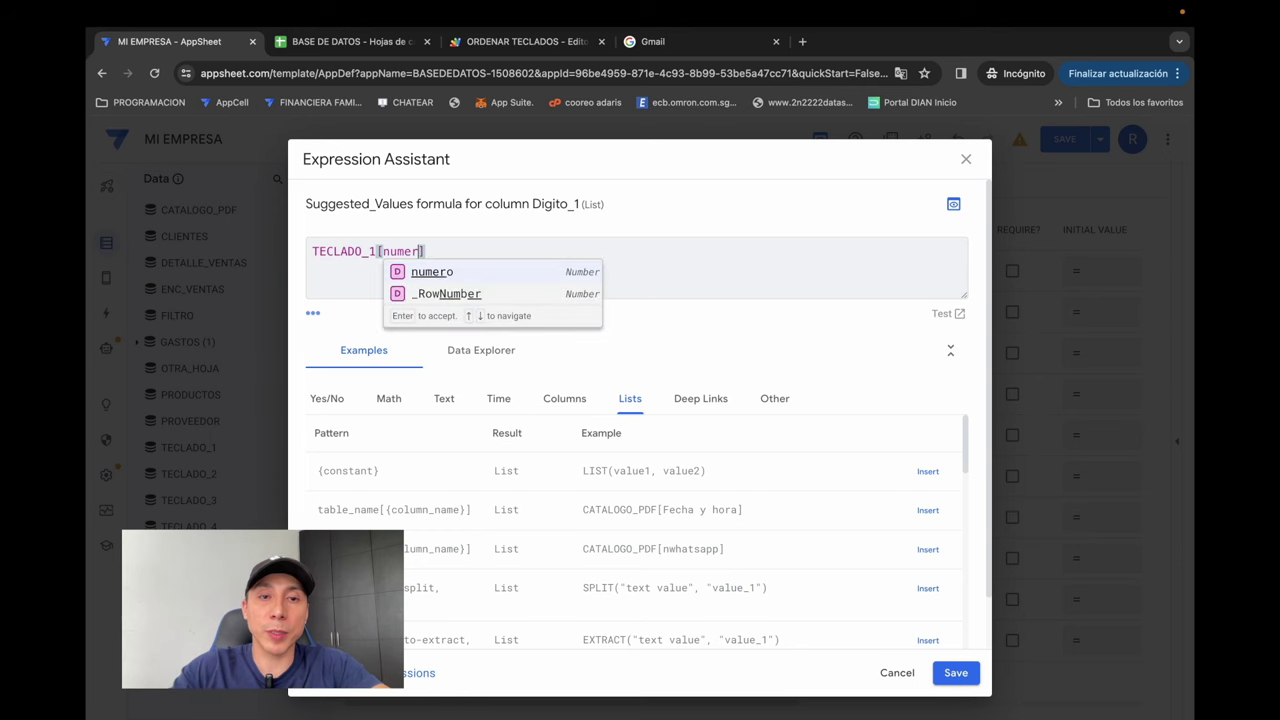
{"action": "type", "text": "o"}
{"action": "left_click", "coordinate": [495, 257]}
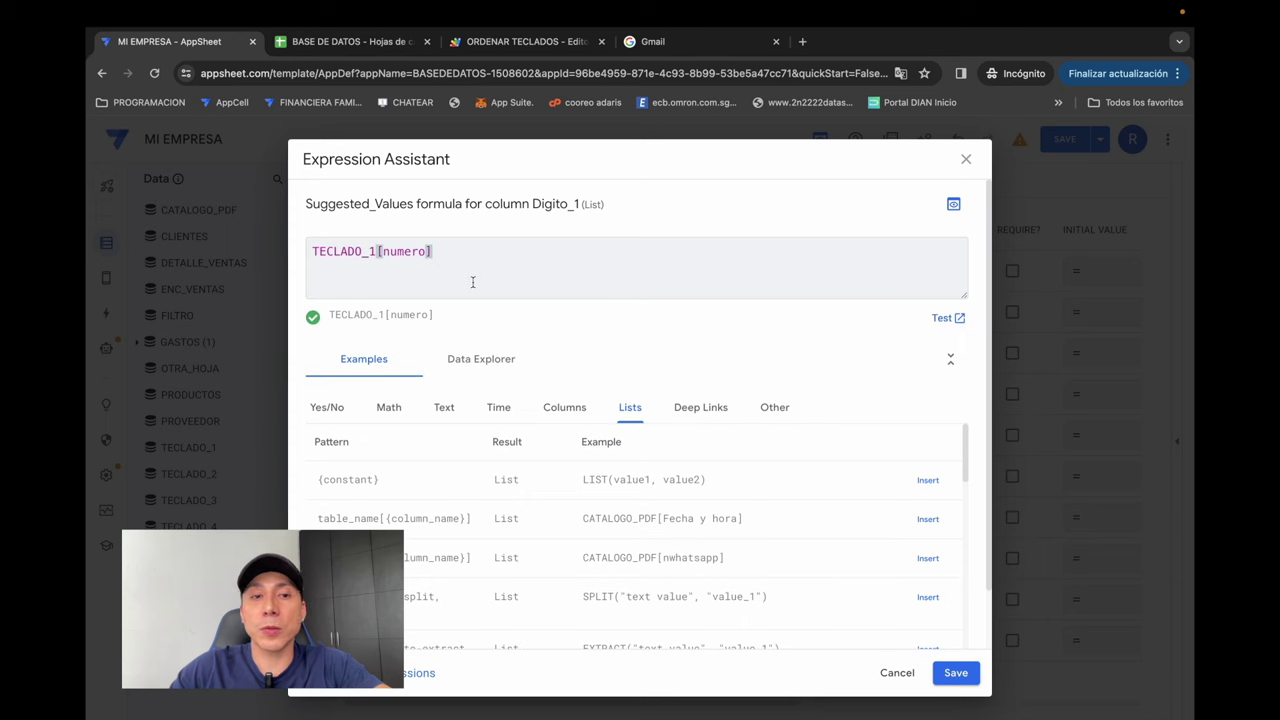
{"action": "left_click_drag", "start_coordinate": [472, 282], "coordinate": [303, 249]}
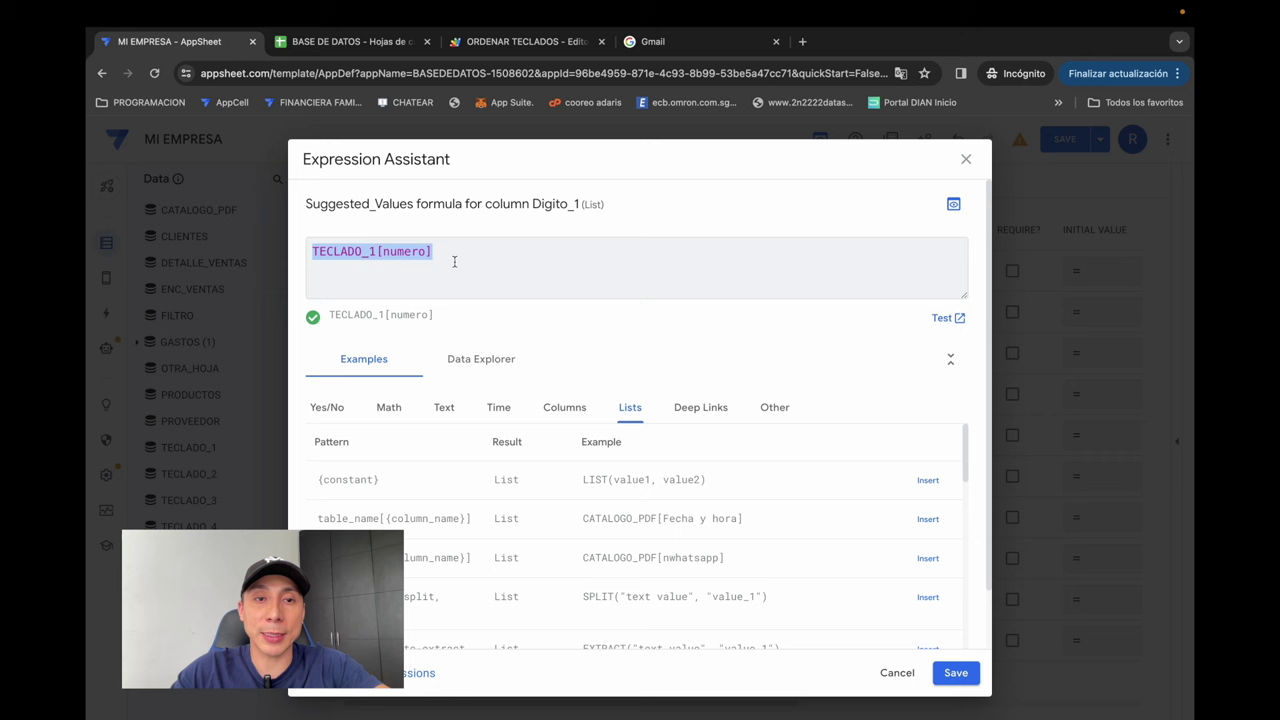
{"action": "left_click", "coordinate": [950, 672]}
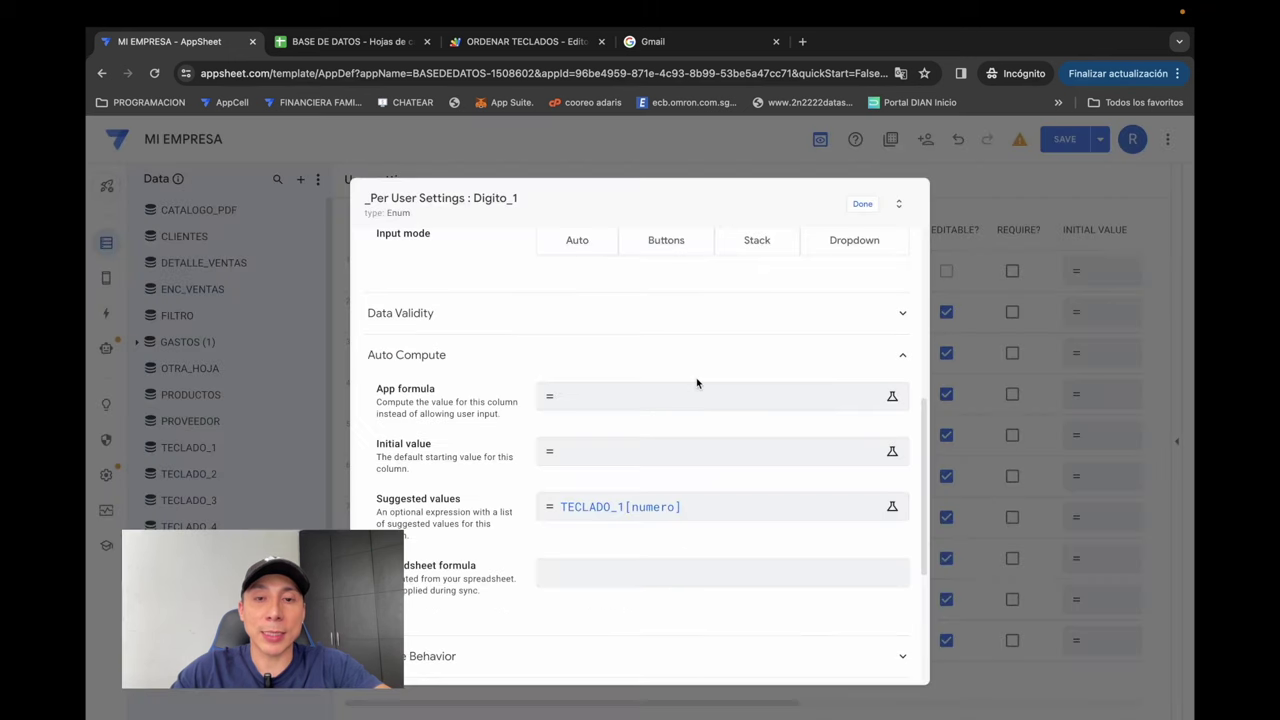
- Set Digito_1's base type to Number
{"action": "scroll", "coordinate": [771, 360], "scroll_direction": "up", "scroll_amount": 4}
{"action": "scroll", "coordinate": [754, 360], "scroll_direction": "up", "scroll_amount": 1}
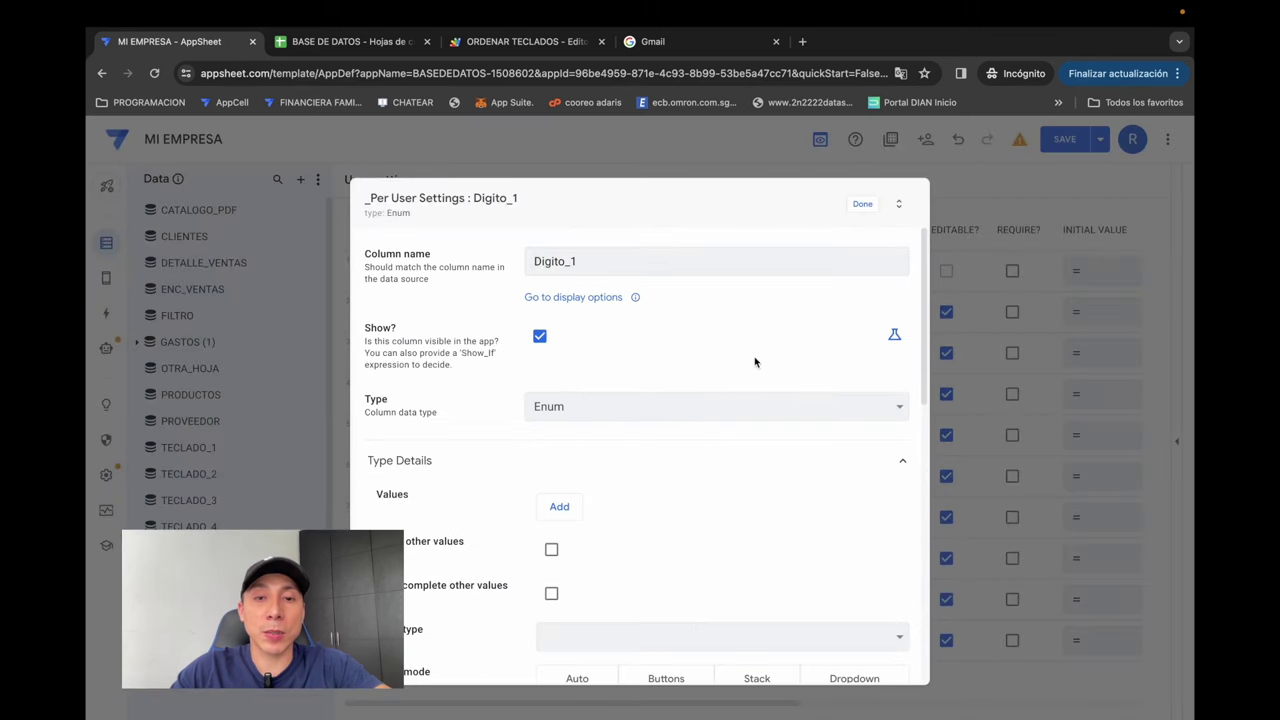
{"action": "scroll", "coordinate": [645, 440], "scroll_direction": "down", "scroll_amount": 2}
{"action": "left_click", "coordinate": [638, 402]}
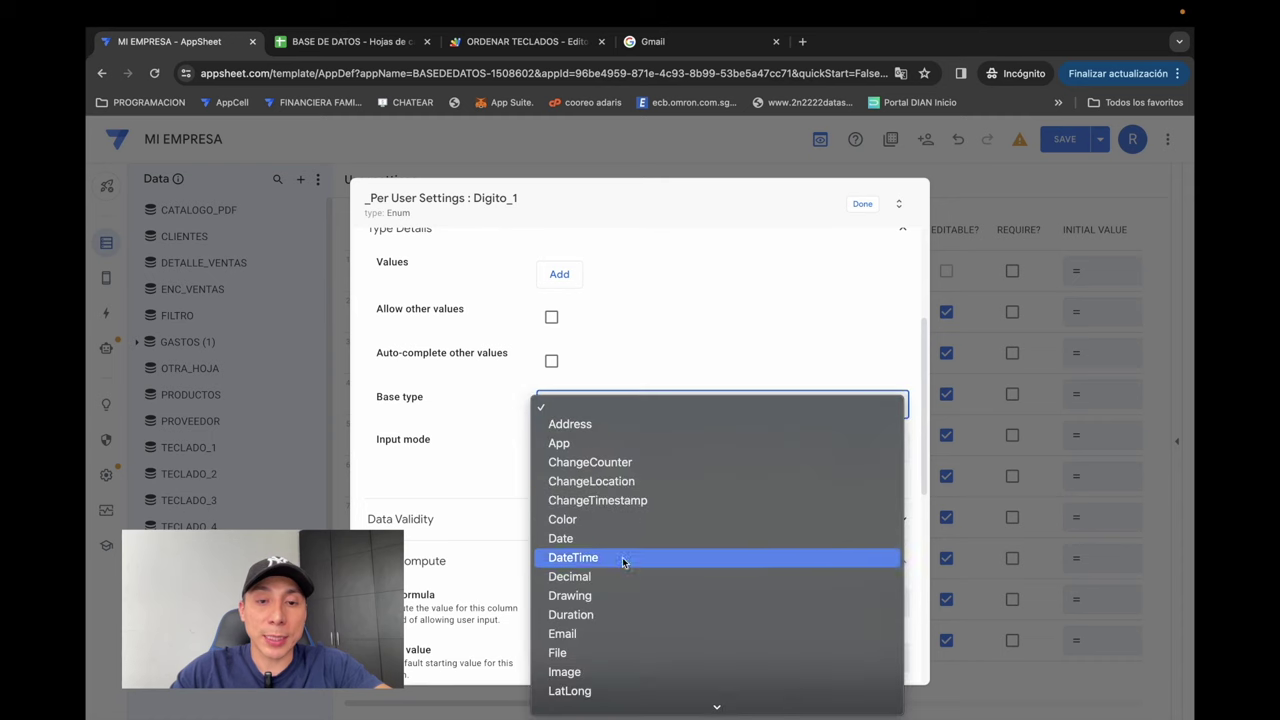
{"action": "scroll", "coordinate": [622, 620], "scroll_direction": "down", "scroll_amount": 3}
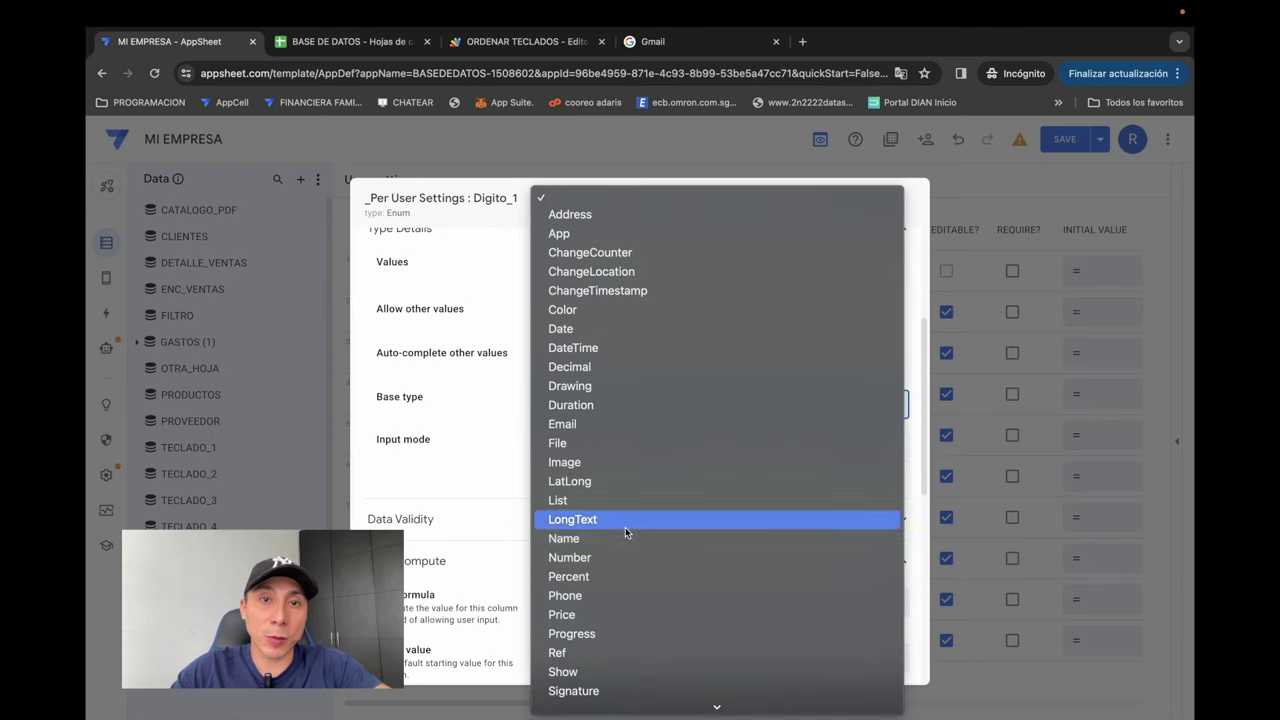
{"action": "left_click", "coordinate": [625, 560]}
- Close Digito_1's settings, show the TECLADO_1 columns and save the app
{"action": "scroll", "coordinate": [625, 560], "scroll_direction": "up", "scroll_amount": 3}
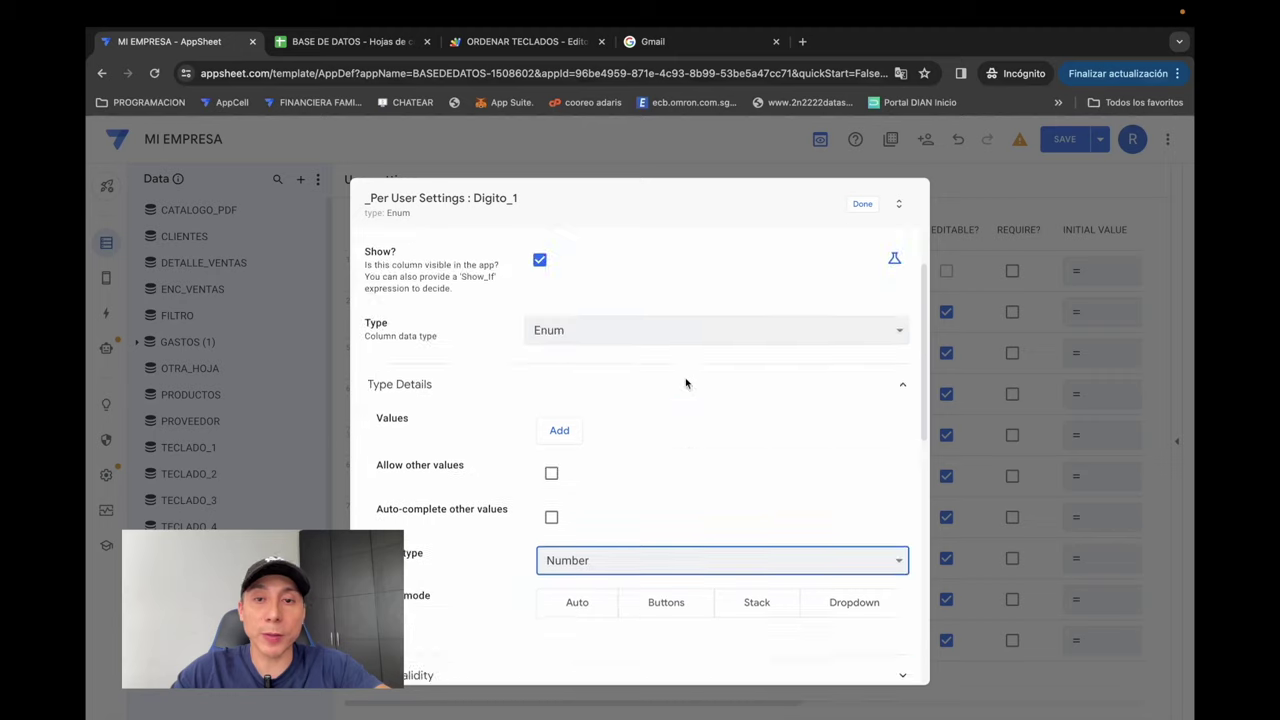
{"action": "left_click", "coordinate": [866, 204]}
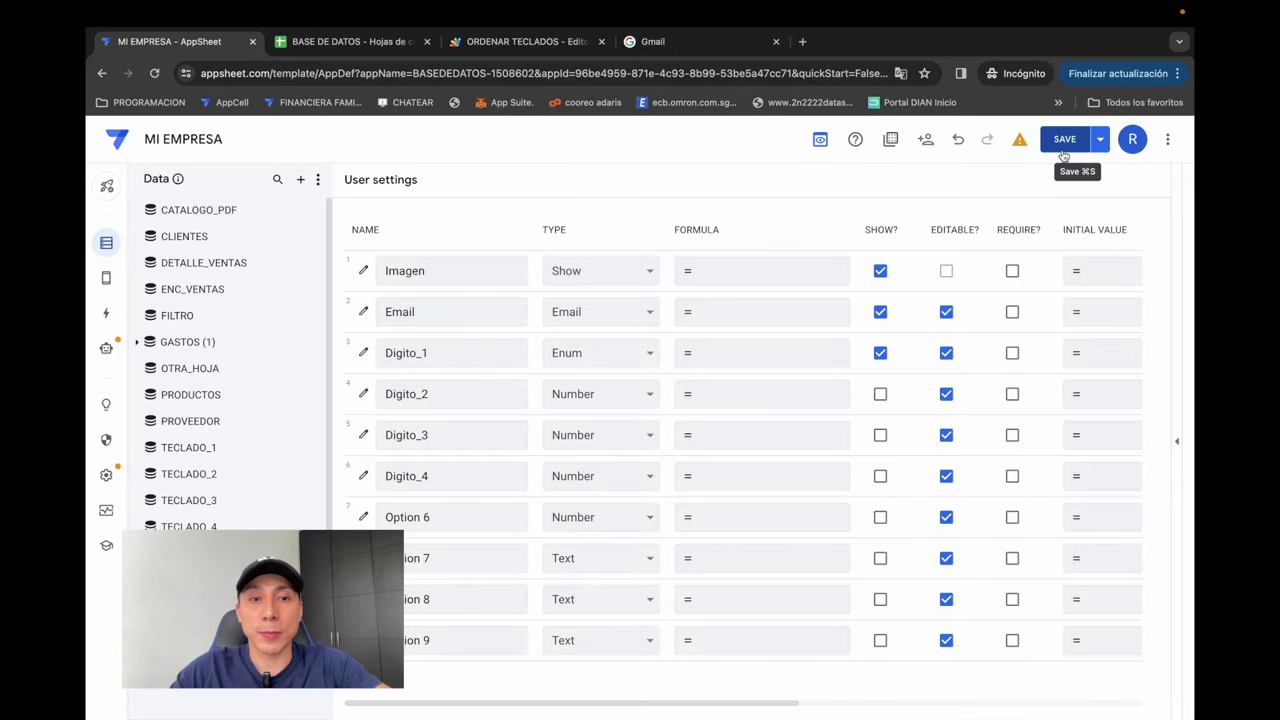
{"action": "left_click", "coordinate": [203, 449]}
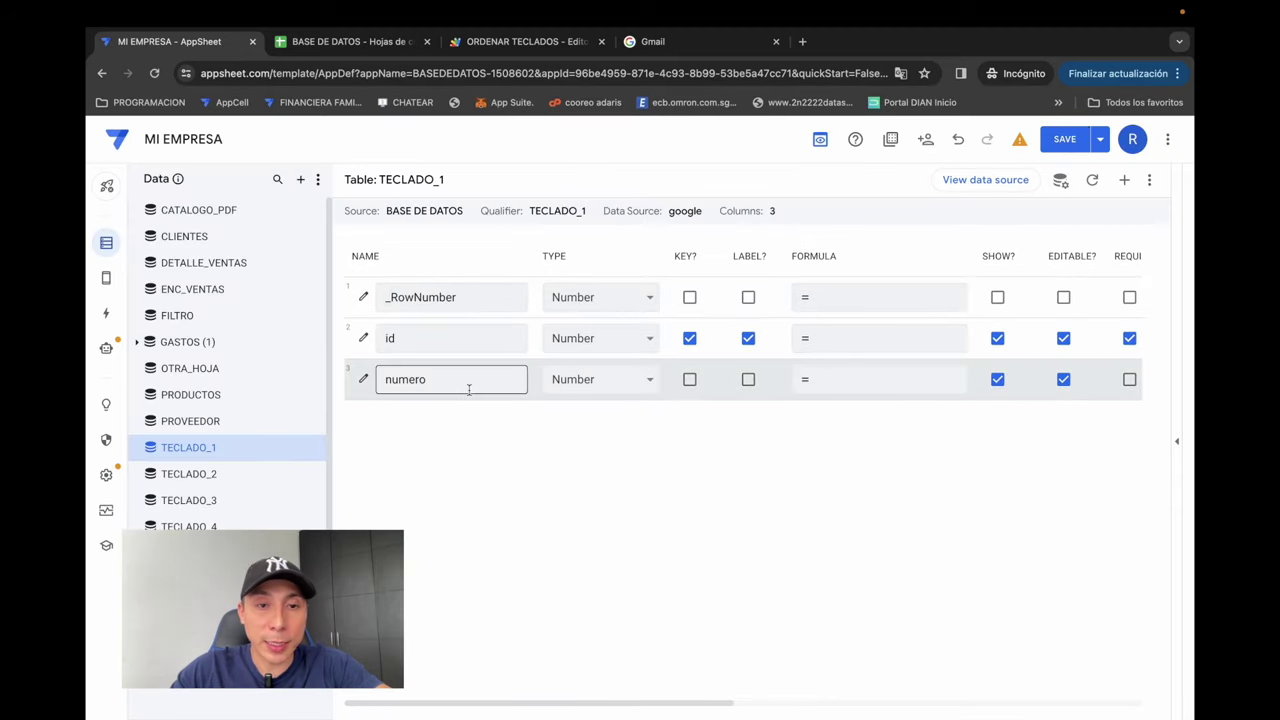
{"action": "left_click", "coordinate": [1063, 139]}
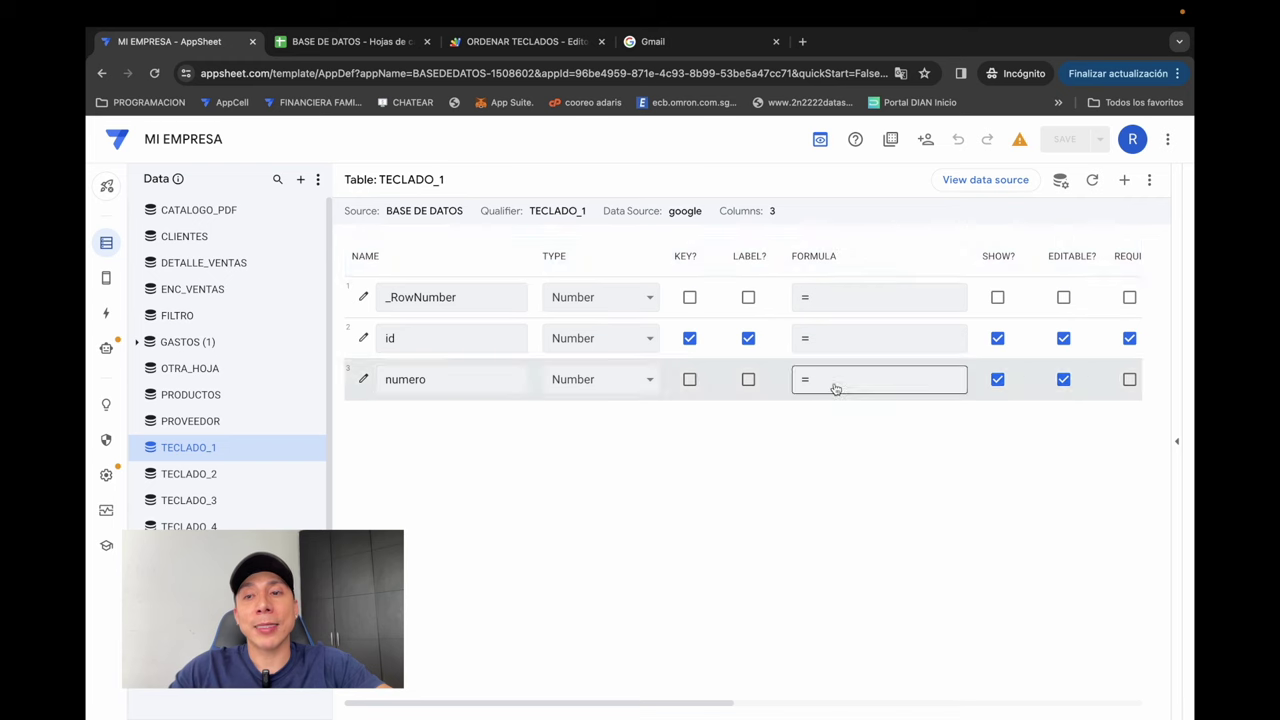
{"action": "left_click", "coordinate": [1177, 440]}
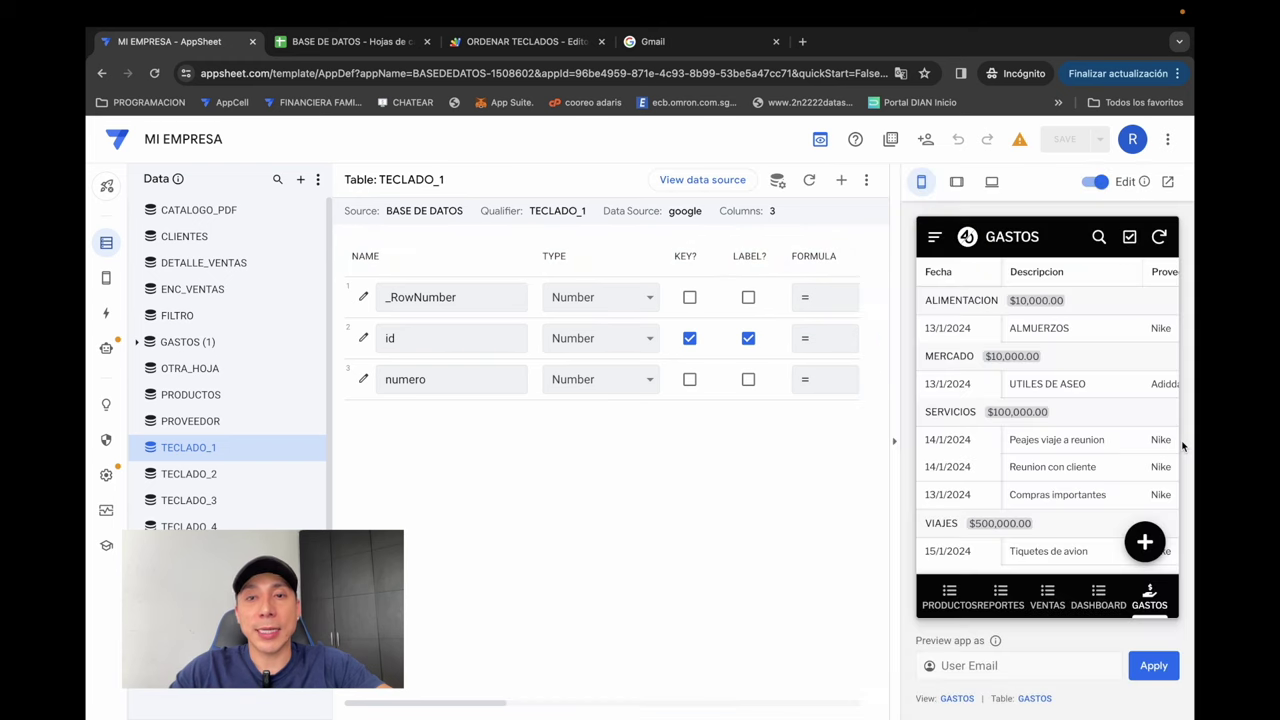
- On the preview's Settings page, check Digito_1's choices 8, 2, 3, 9, 0, 1, 4, 6
{"action": "left_click", "coordinate": [934, 237]}
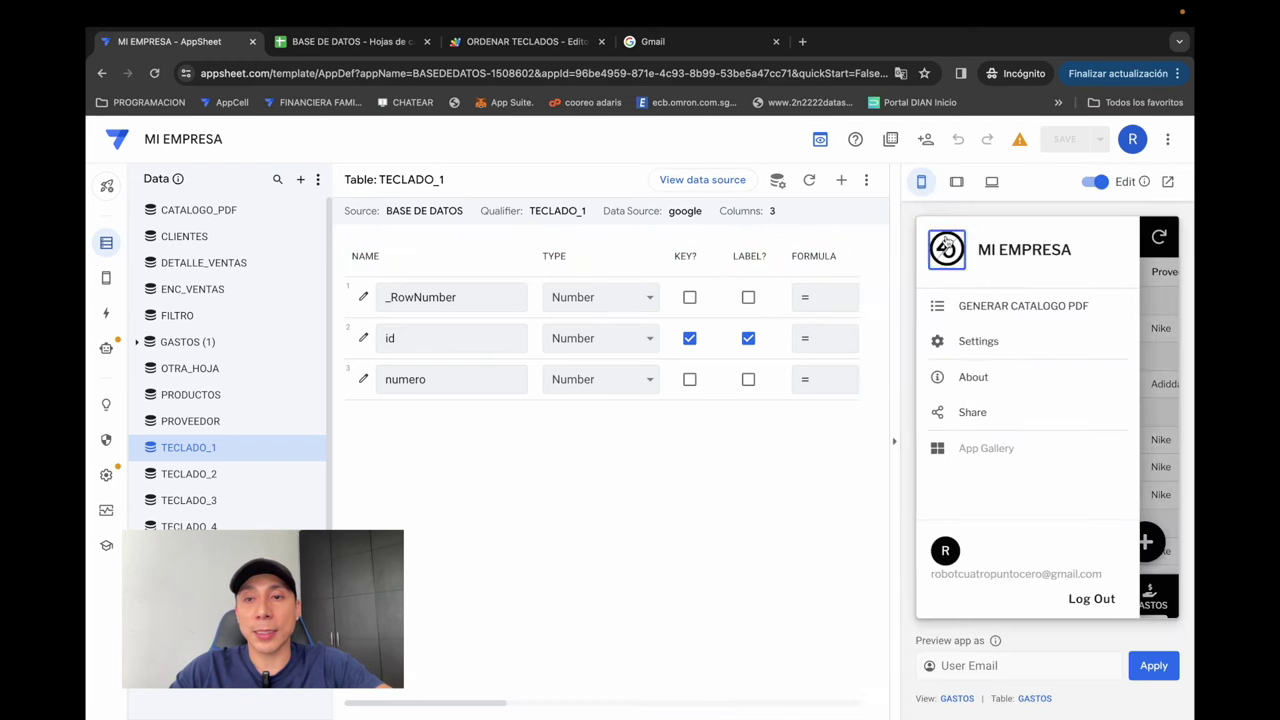
{"action": "left_click", "coordinate": [992, 352]}
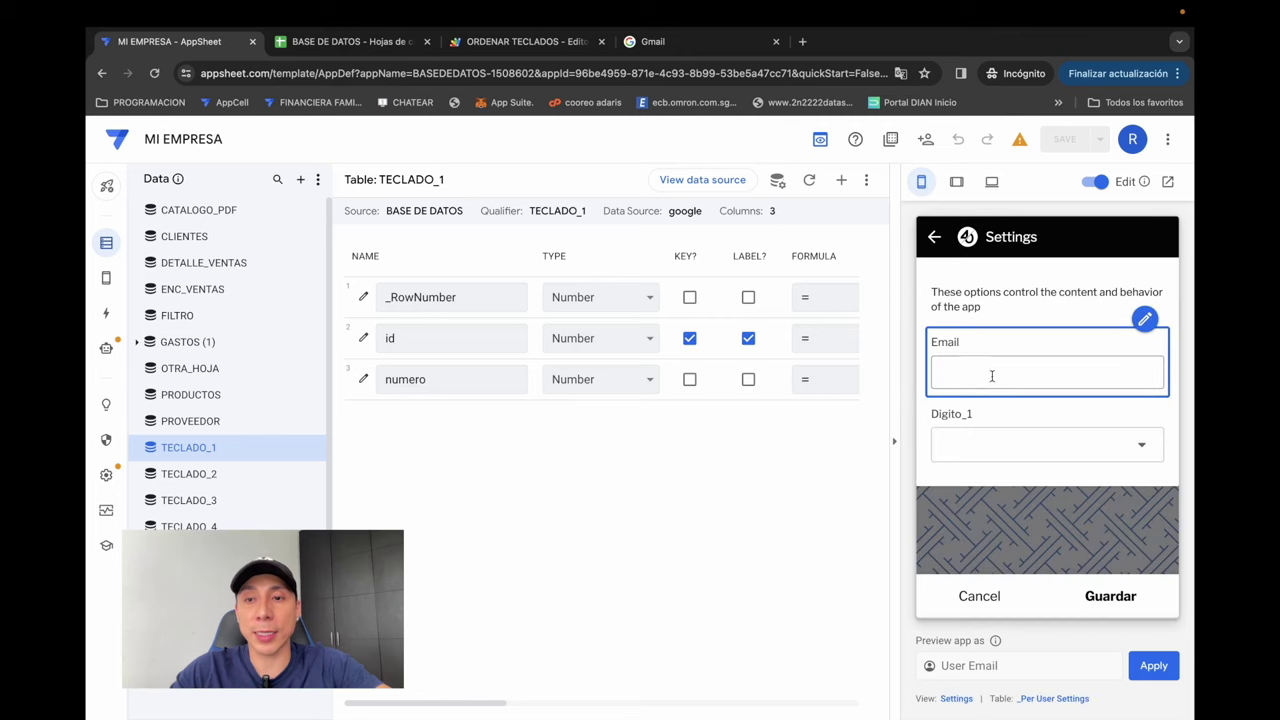
{"action": "left_click", "coordinate": [985, 372]}
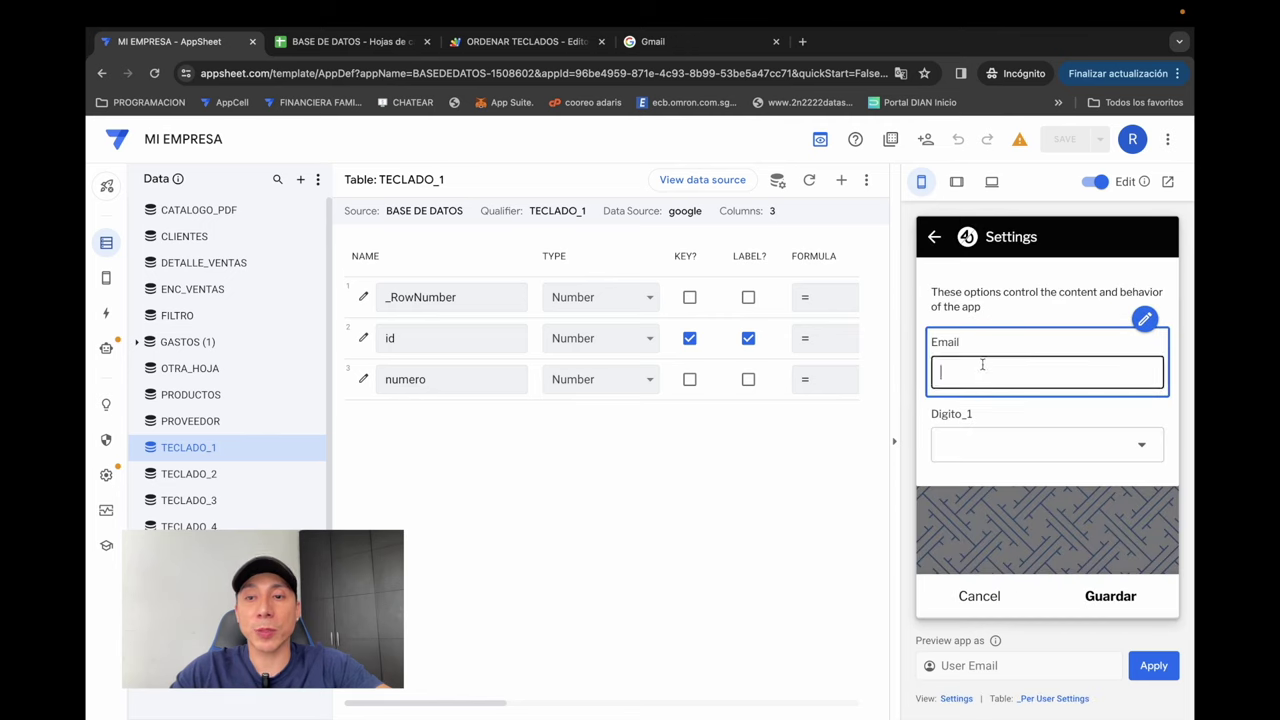
{"action": "left_click", "coordinate": [990, 447]}
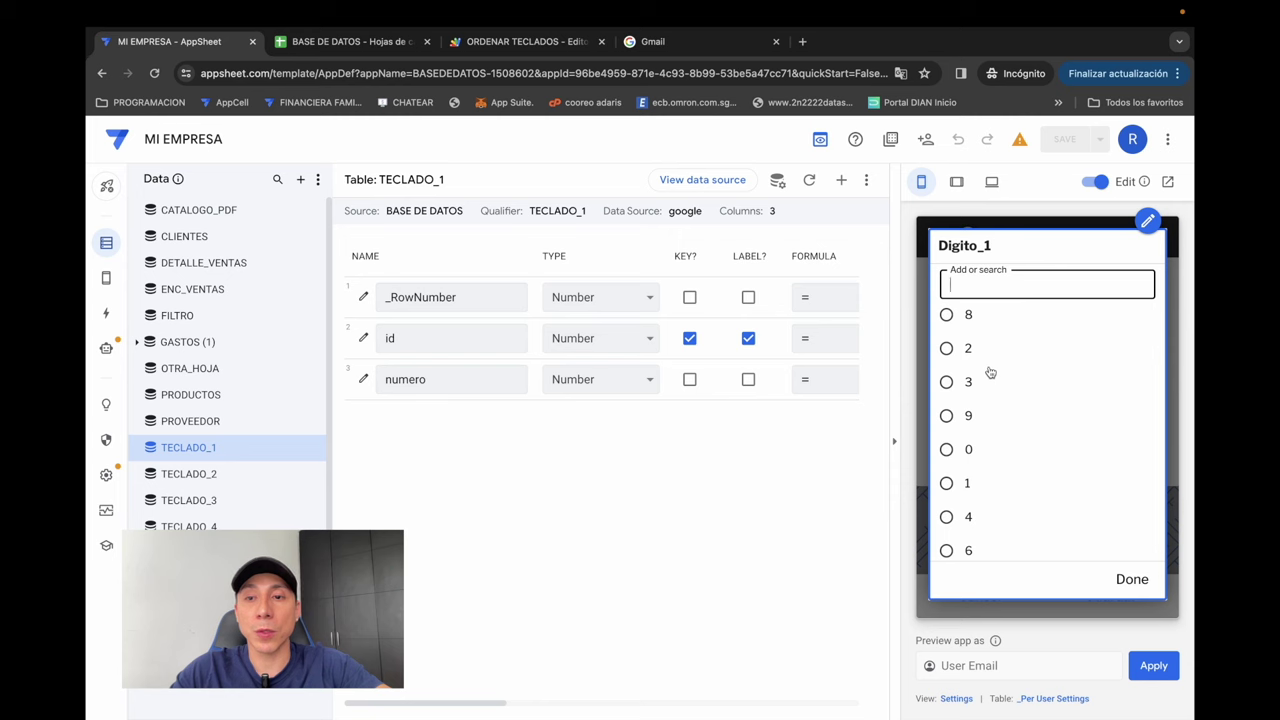
{"action": "scroll", "coordinate": [972, 490], "scroll_direction": "down", "scroll_amount": 2}
{"action": "scroll", "coordinate": [971, 417], "scroll_direction": "up", "scroll_amount": 2}
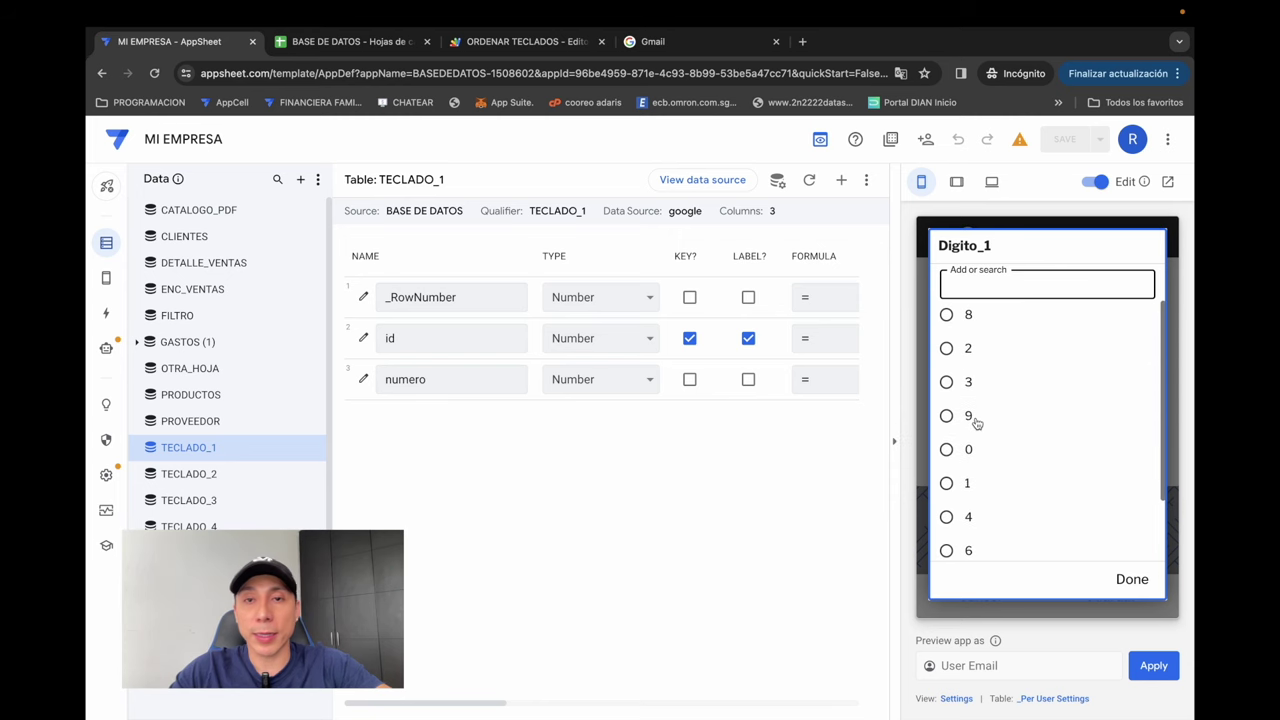
{"action": "left_click", "coordinate": [1120, 586]}
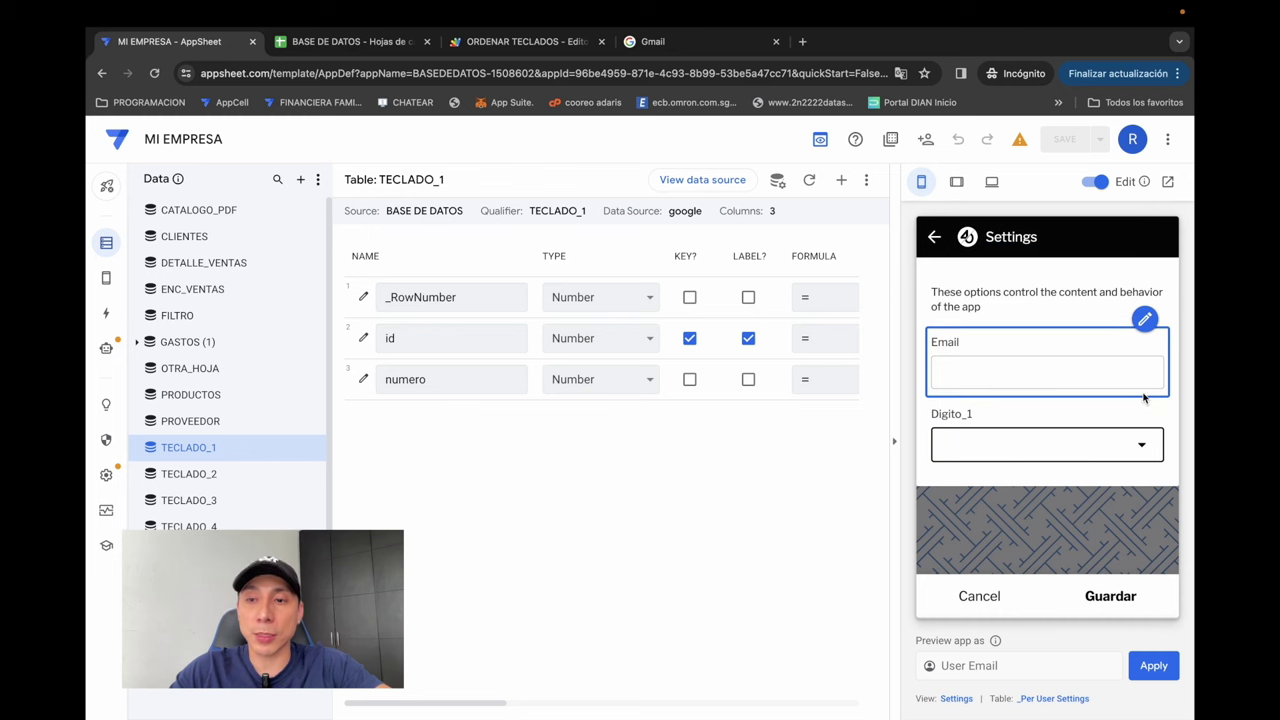
{"action": "left_click", "coordinate": [1144, 390]}
- Set Digito_1's input mode to Buttons
{"action": "scroll", "coordinate": [600, 540], "scroll_direction": "down", "scroll_amount": 3}
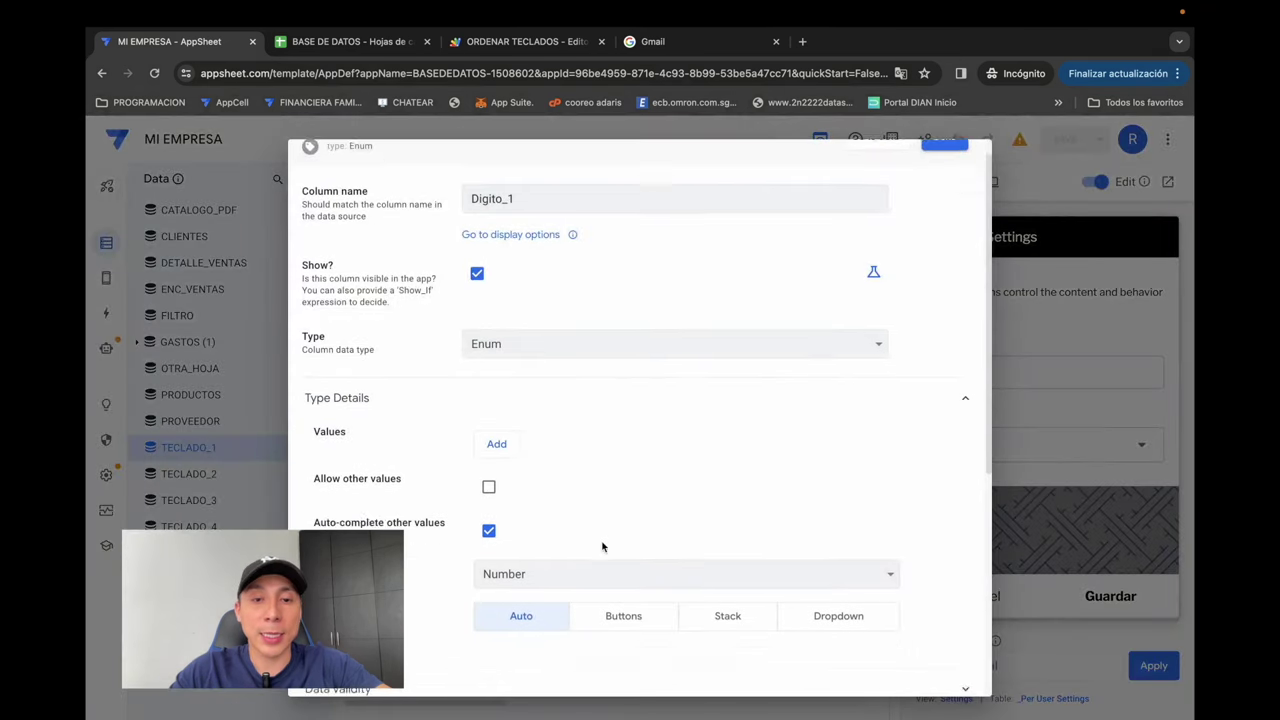
{"action": "left_click", "coordinate": [637, 472]}
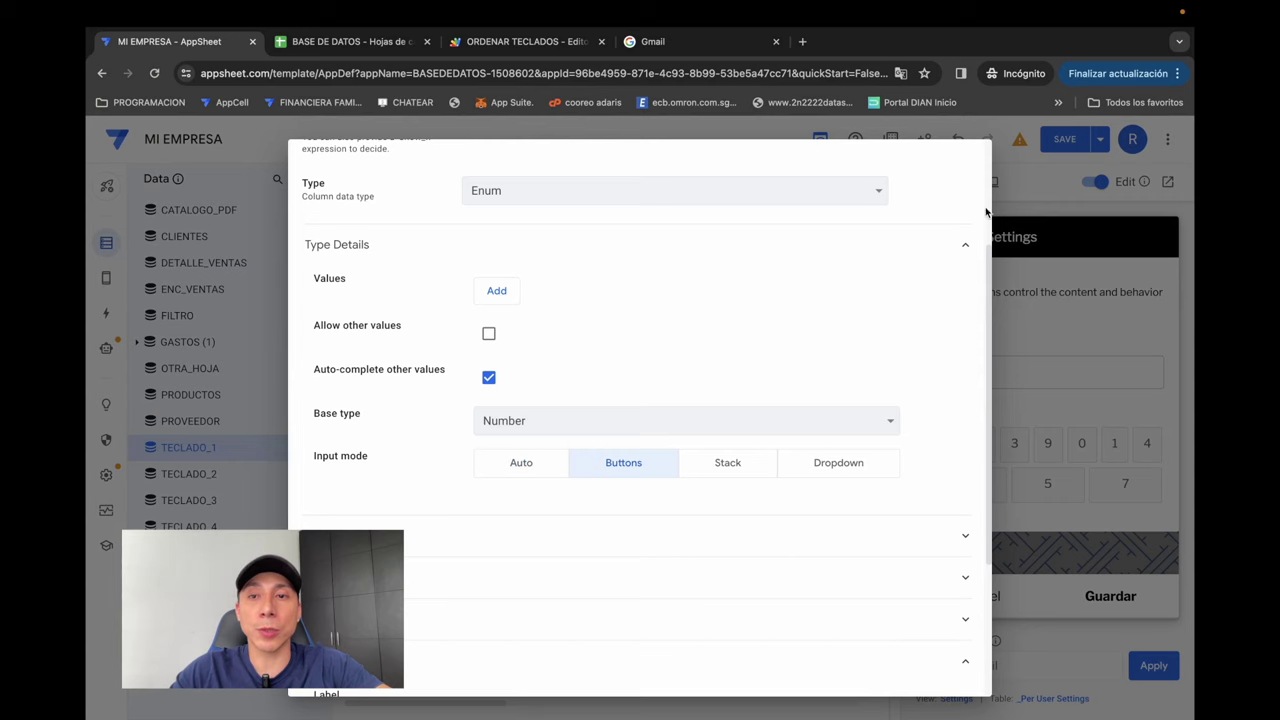
{"action": "scroll", "coordinate": [908, 343], "scroll_direction": "up", "scroll_amount": 3}
{"action": "left_click", "coordinate": [945, 168]}
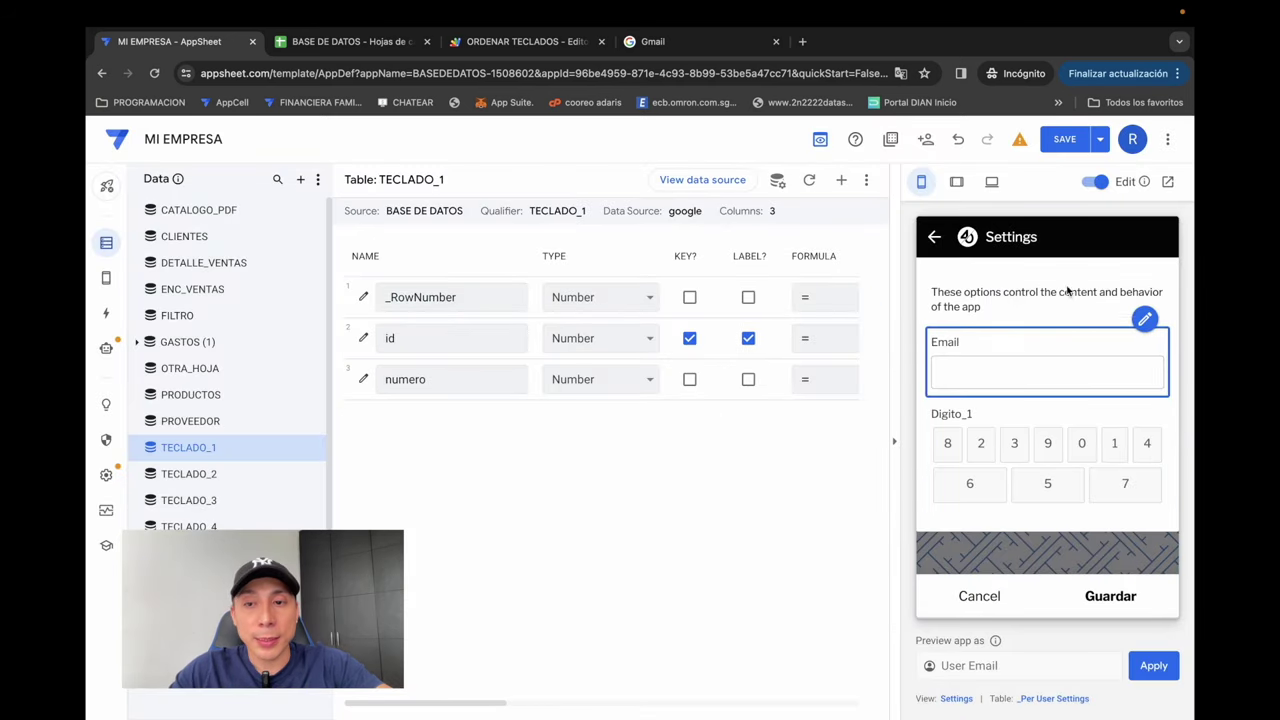
- Test the digits 8, 9 and 6 on the Digito_1 keypad and save the app
{"action": "left_click", "coordinate": [952, 452]}
{"action": "left_click", "coordinate": [1043, 452]}
{"action": "left_click", "coordinate": [975, 485]}
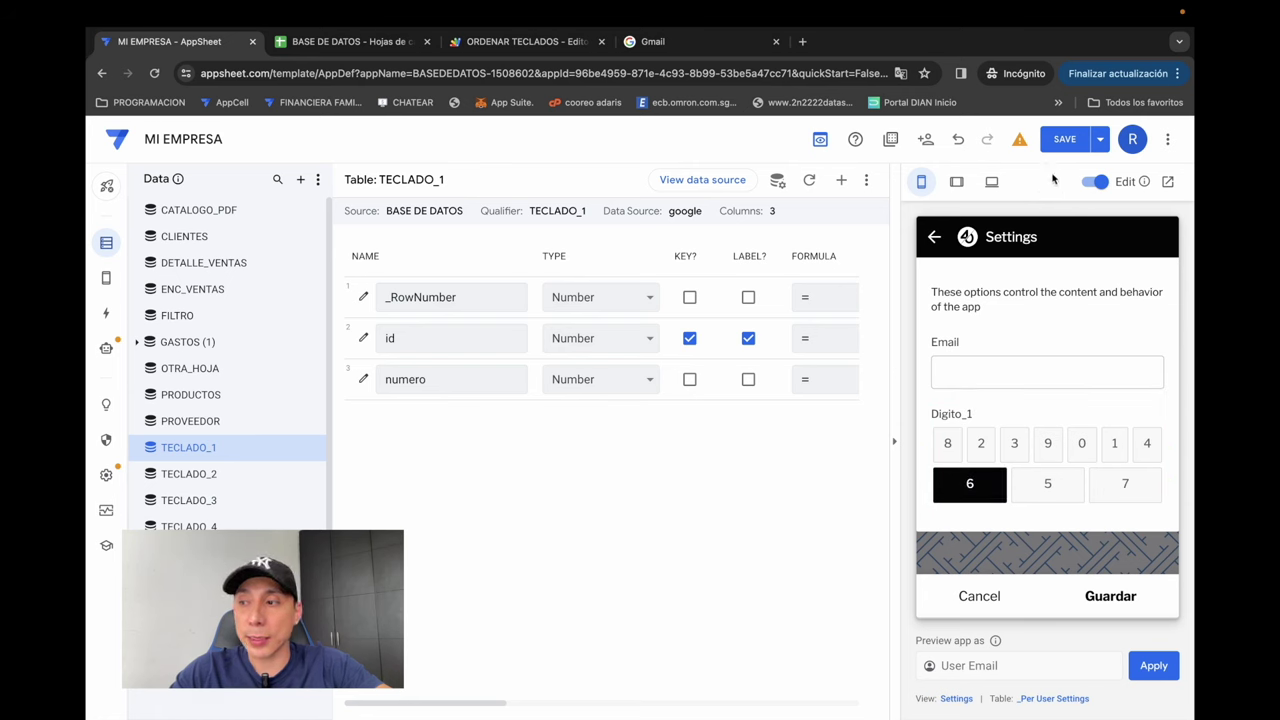
{"action": "left_click", "coordinate": [1064, 139]}
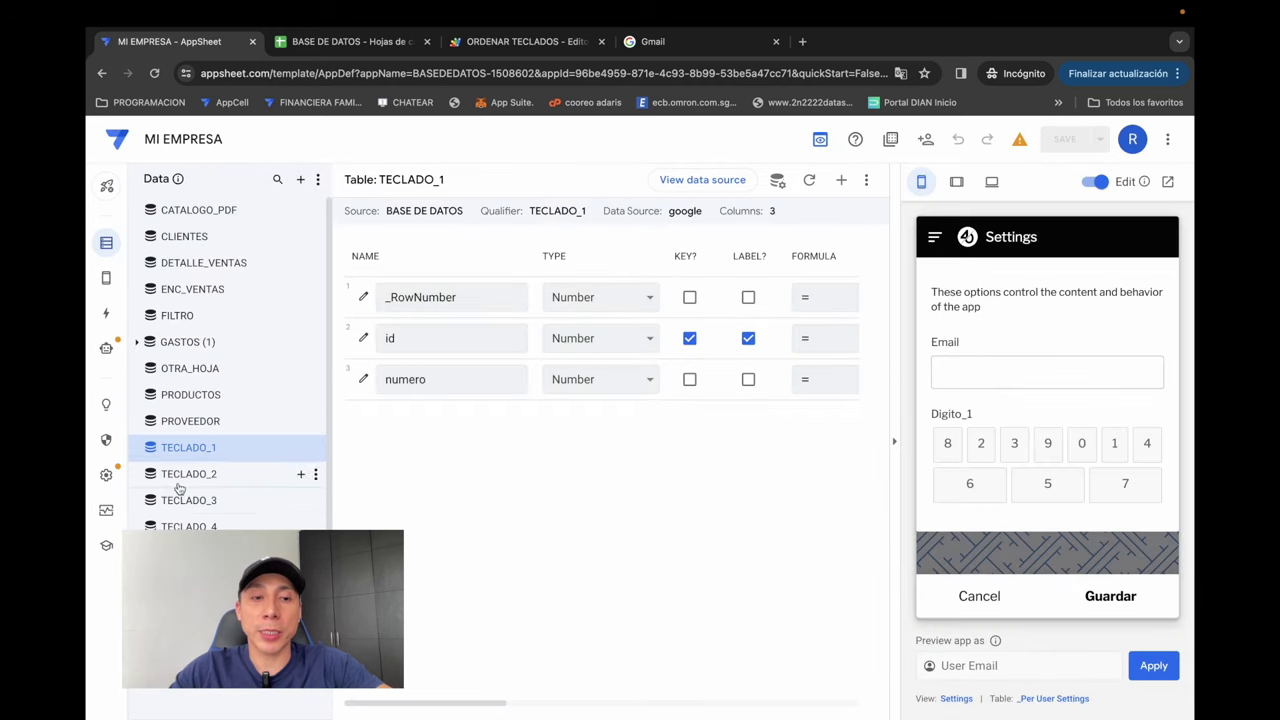
{"action": "mouse_move", "coordinate": [188, 341]}
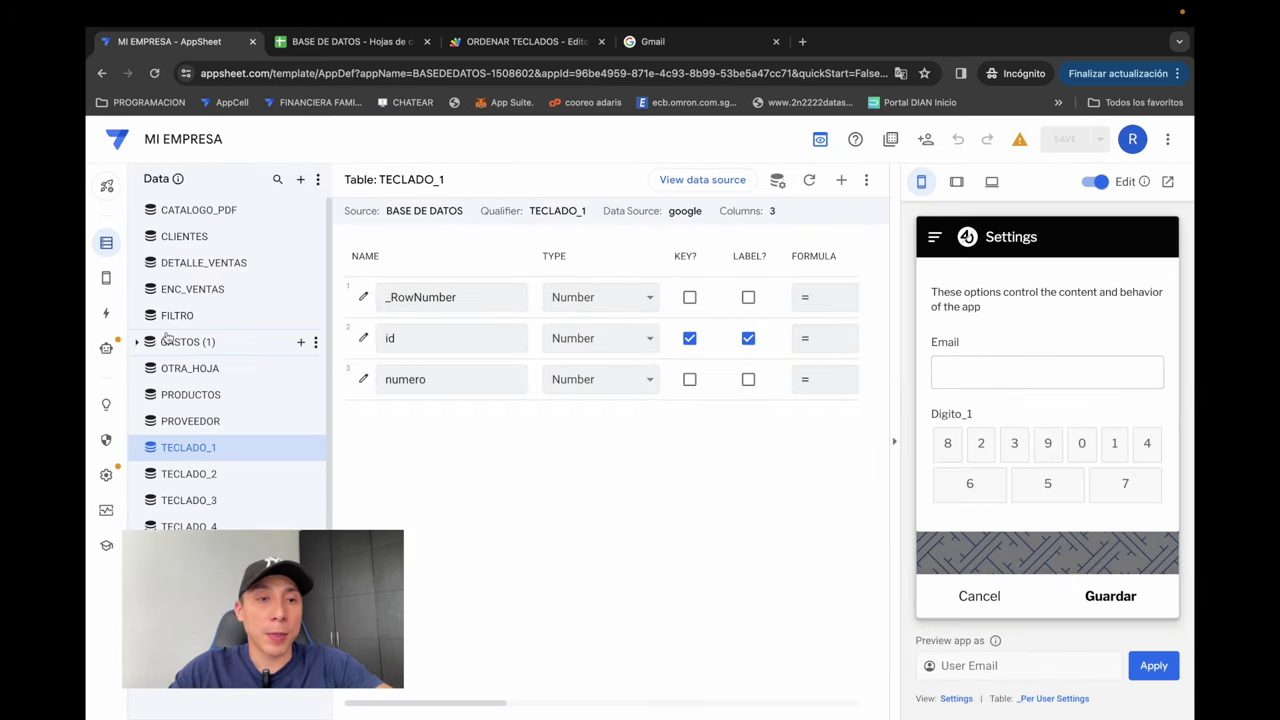
{"action": "left_click", "coordinate": [200, 605]}
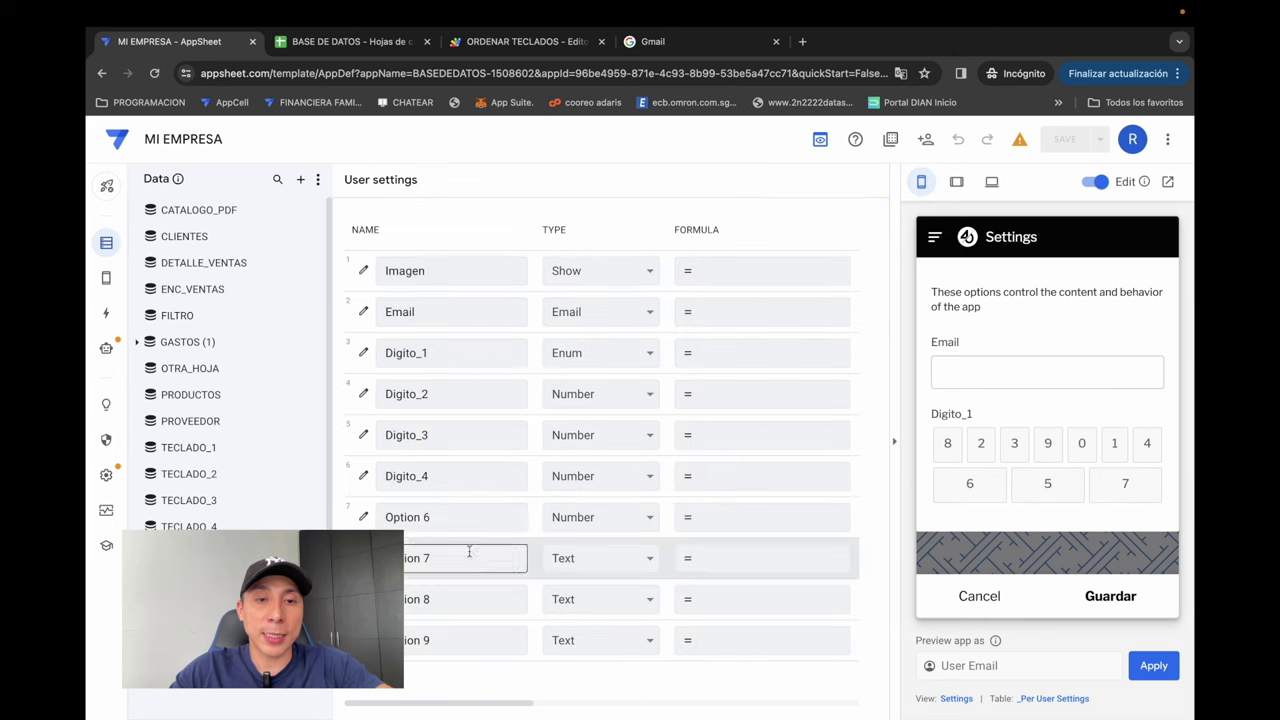
- Make Digito_2 a visible Enum column with Buttons input mode
{"action": "left_click", "coordinate": [588, 394]}
{"action": "type", "text": "ren"}
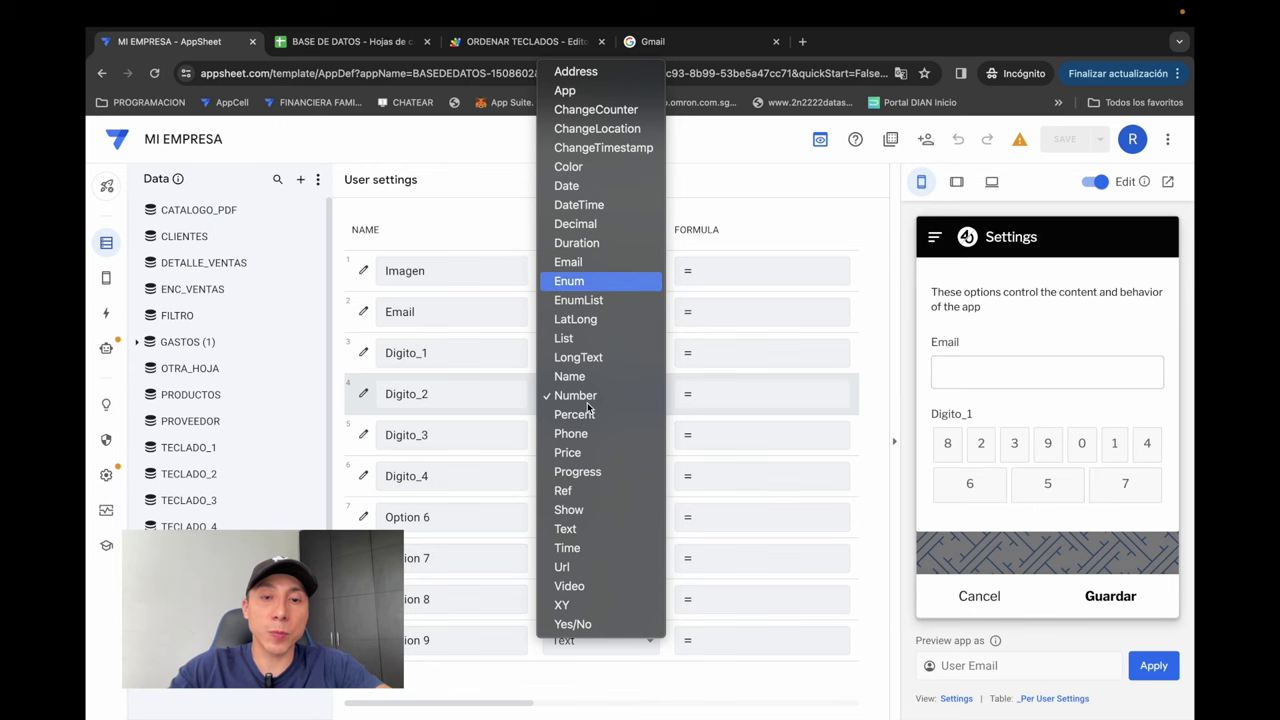
{"action": "key", "text": "Return"}
{"action": "left_click", "coordinate": [360, 390]}
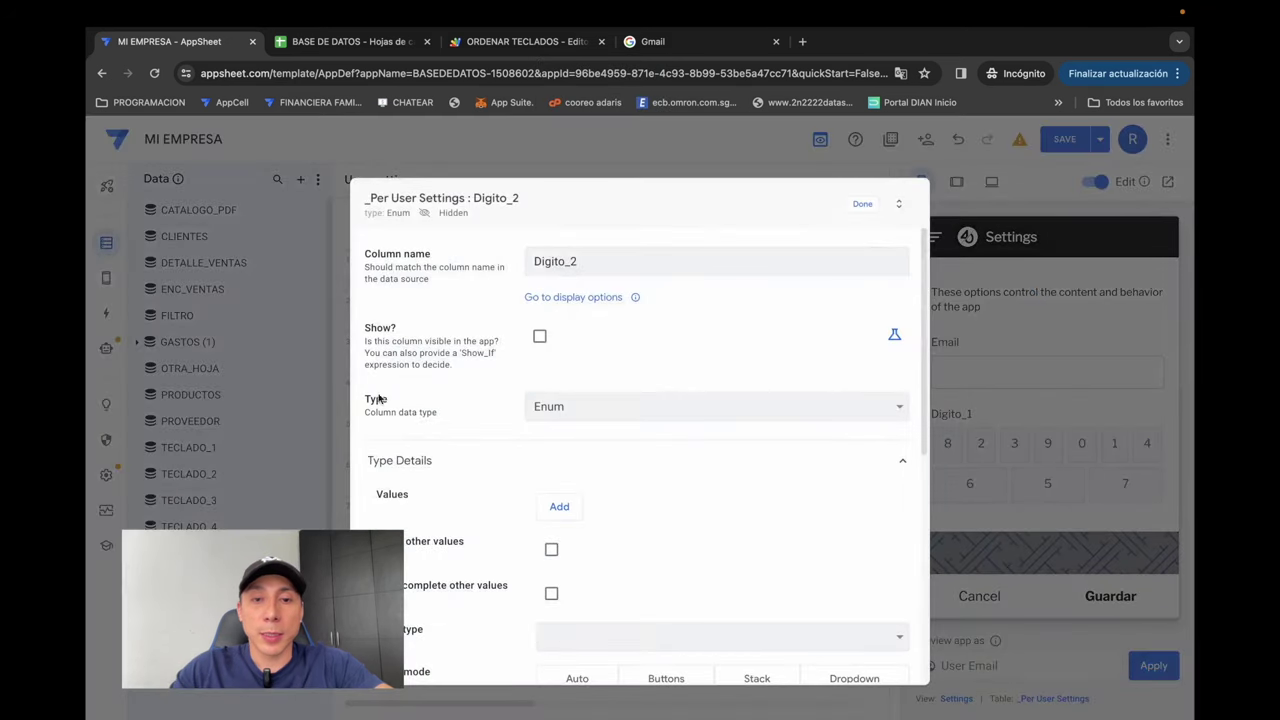
{"action": "left_click", "coordinate": [539, 336]}
{"action": "scroll", "coordinate": [508, 520], "scroll_direction": "down", "scroll_amount": 5}
{"action": "left_click", "coordinate": [695, 305]}
- Set Digito_2's base type to Number and close its settings
{"action": "scroll", "coordinate": [548, 393], "scroll_direction": "up", "scroll_amount": 2}
{"action": "left_click", "coordinate": [655, 378]}
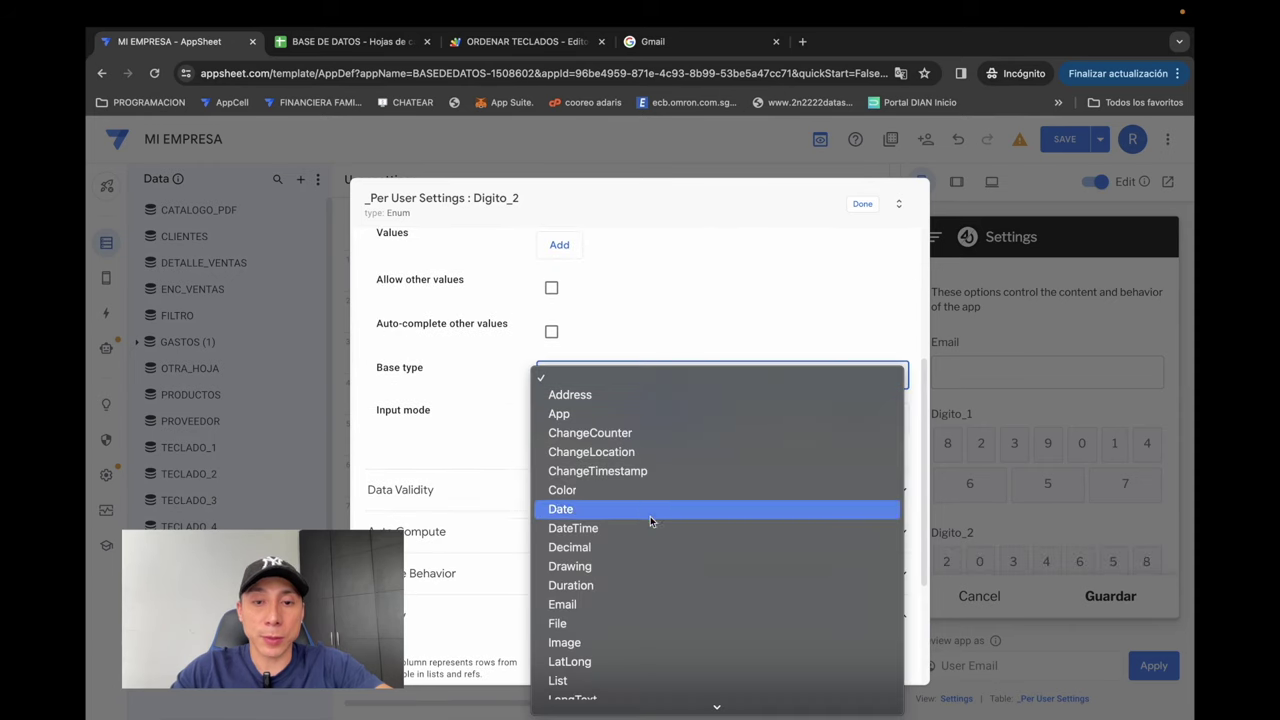
{"action": "left_click", "coordinate": [466, 448]}
{"action": "left_click", "coordinate": [712, 374]}
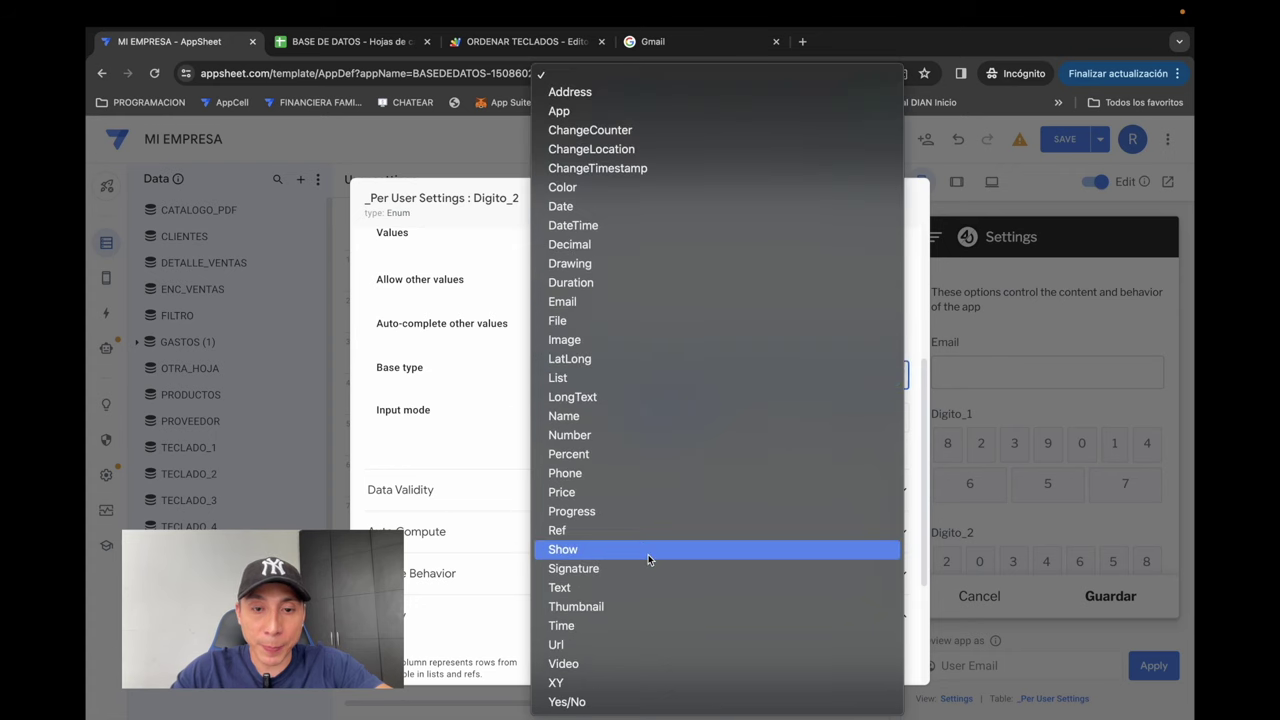
{"action": "type", "text": "nu"}
{"action": "key", "text": "Return"}
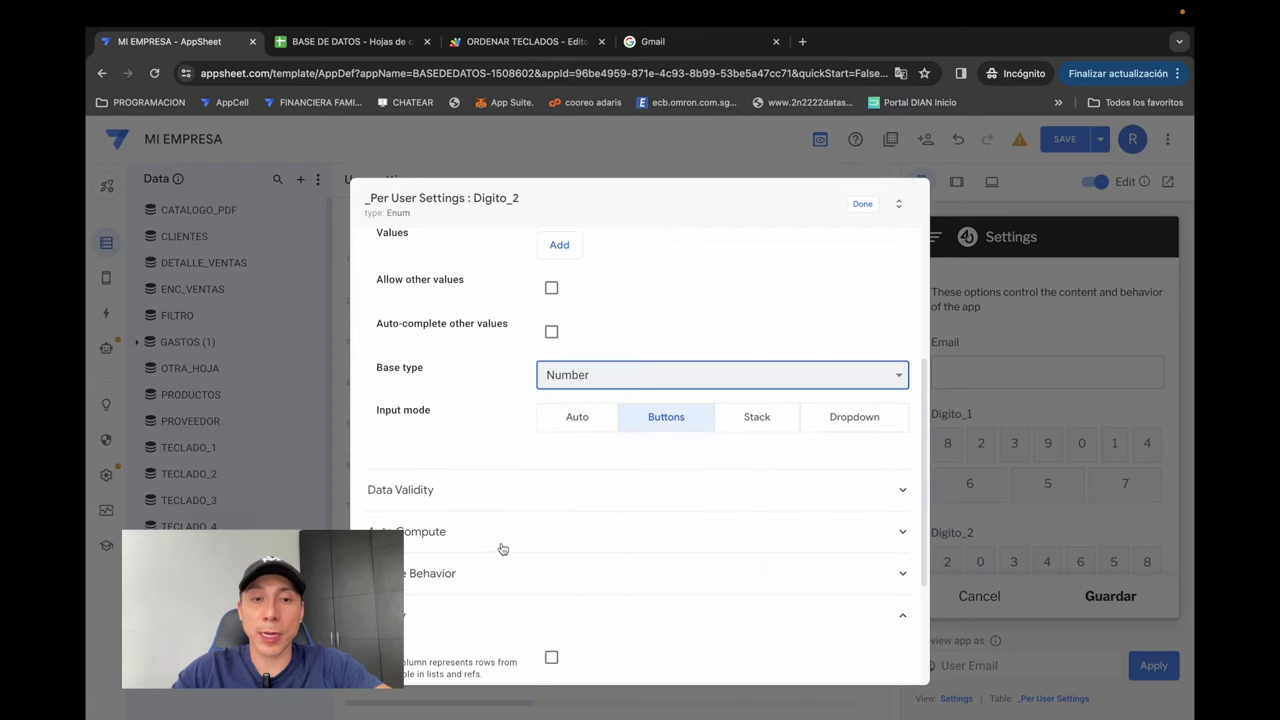
{"action": "scroll", "coordinate": [490, 469], "scroll_direction": "down", "scroll_amount": 2}
{"action": "left_click", "coordinate": [489, 486]}
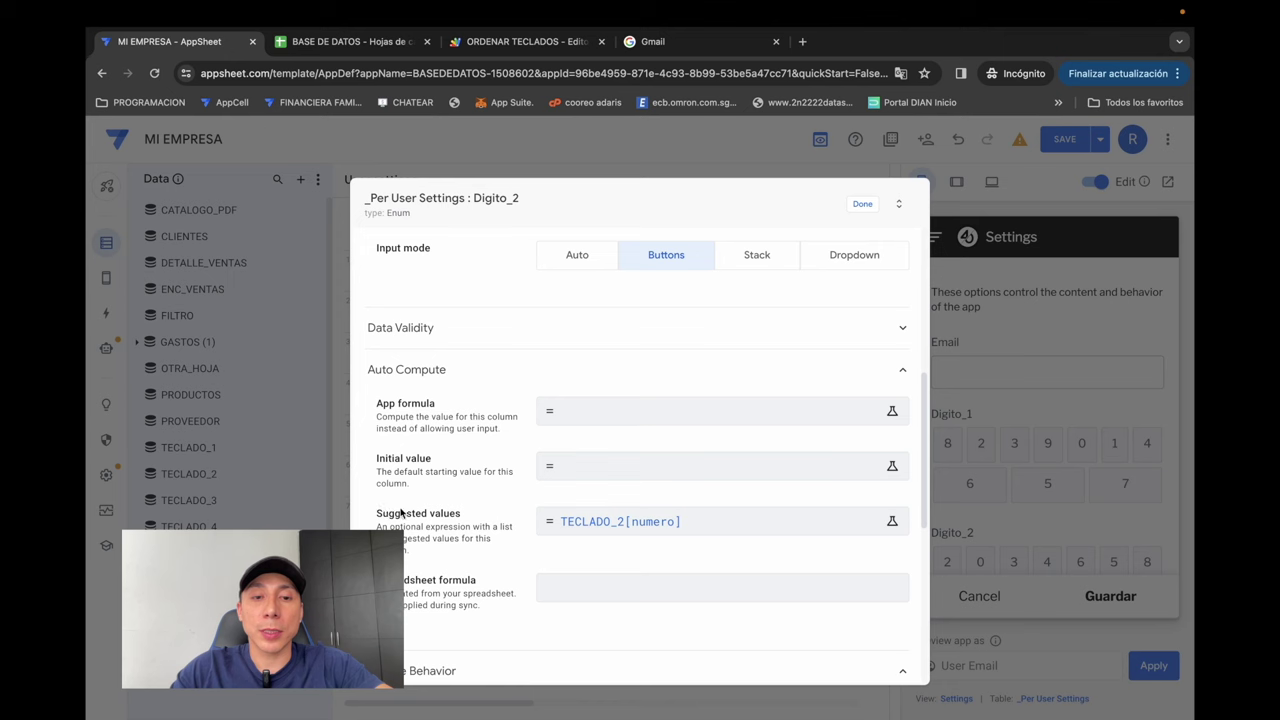
{"action": "left_click", "coordinate": [870, 205]}
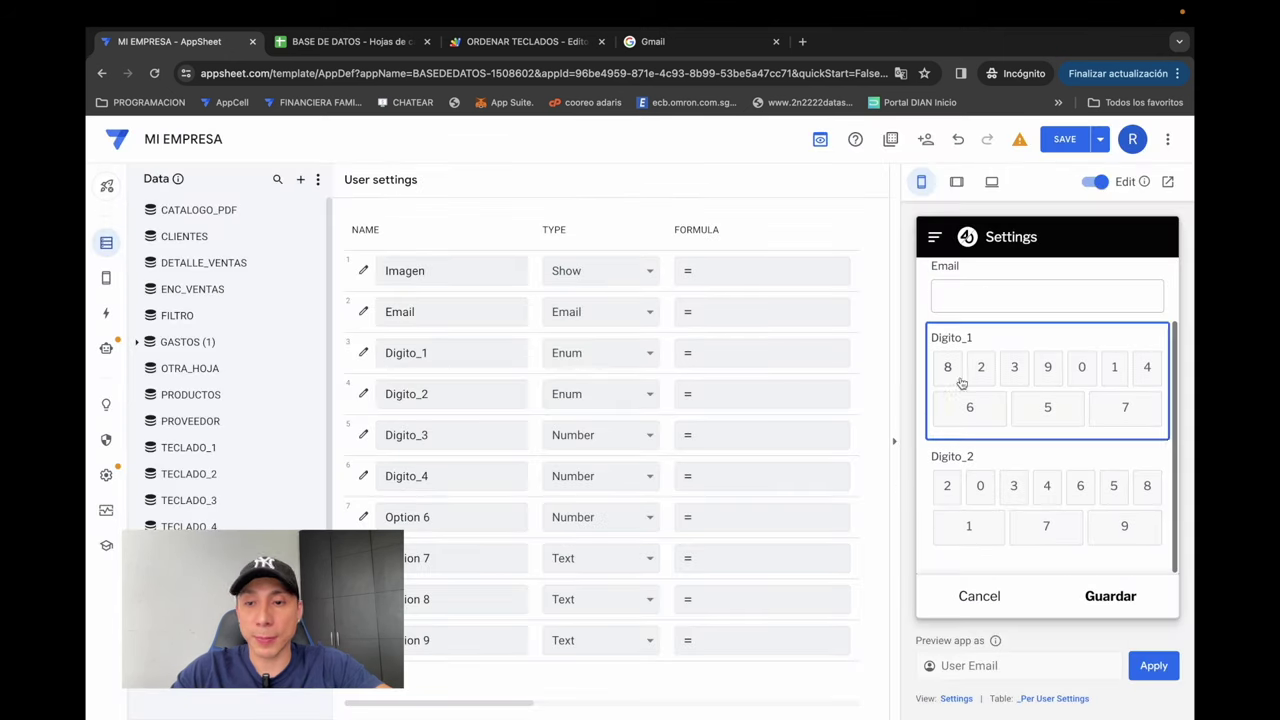
- Make Digito_4 an Enum column with Number base type and Buttons input
{"action": "left_click", "coordinate": [363, 476]}
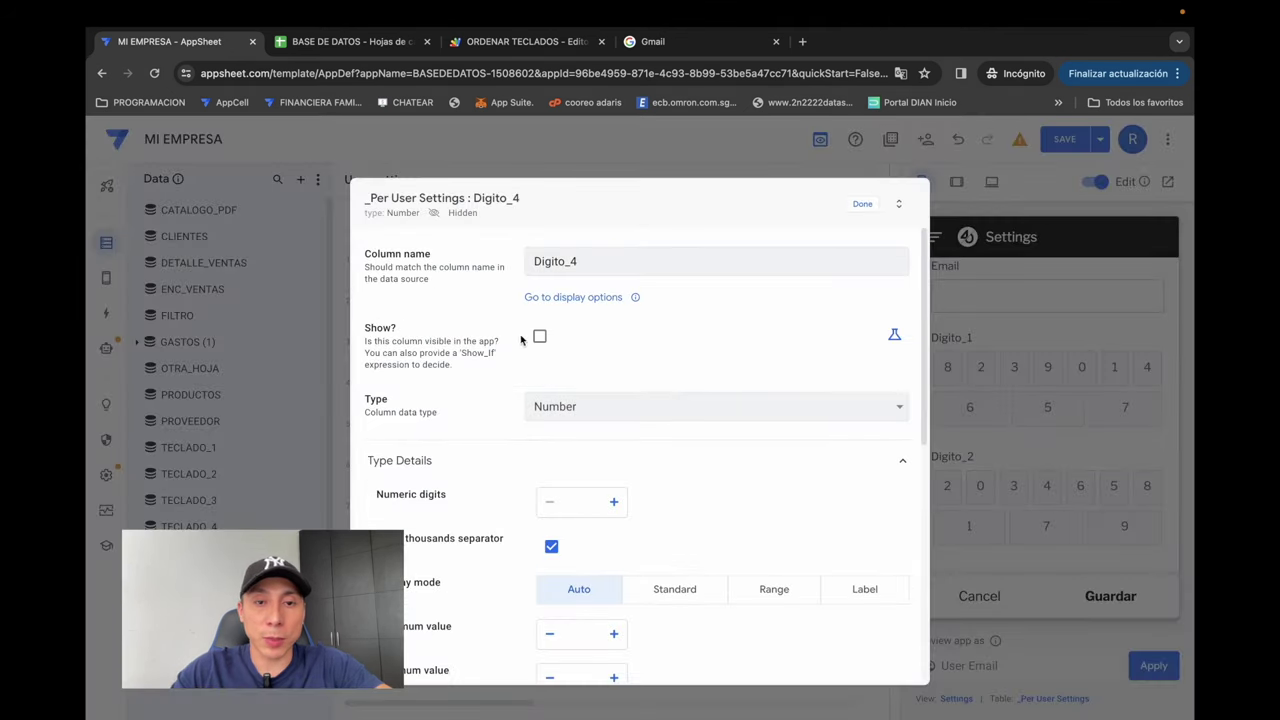
{"action": "scroll", "coordinate": [507, 498], "scroll_direction": "down", "scroll_amount": 1}
{"action": "left_click", "coordinate": [597, 264]}
{"action": "left_click", "coordinate": [600, 151]}
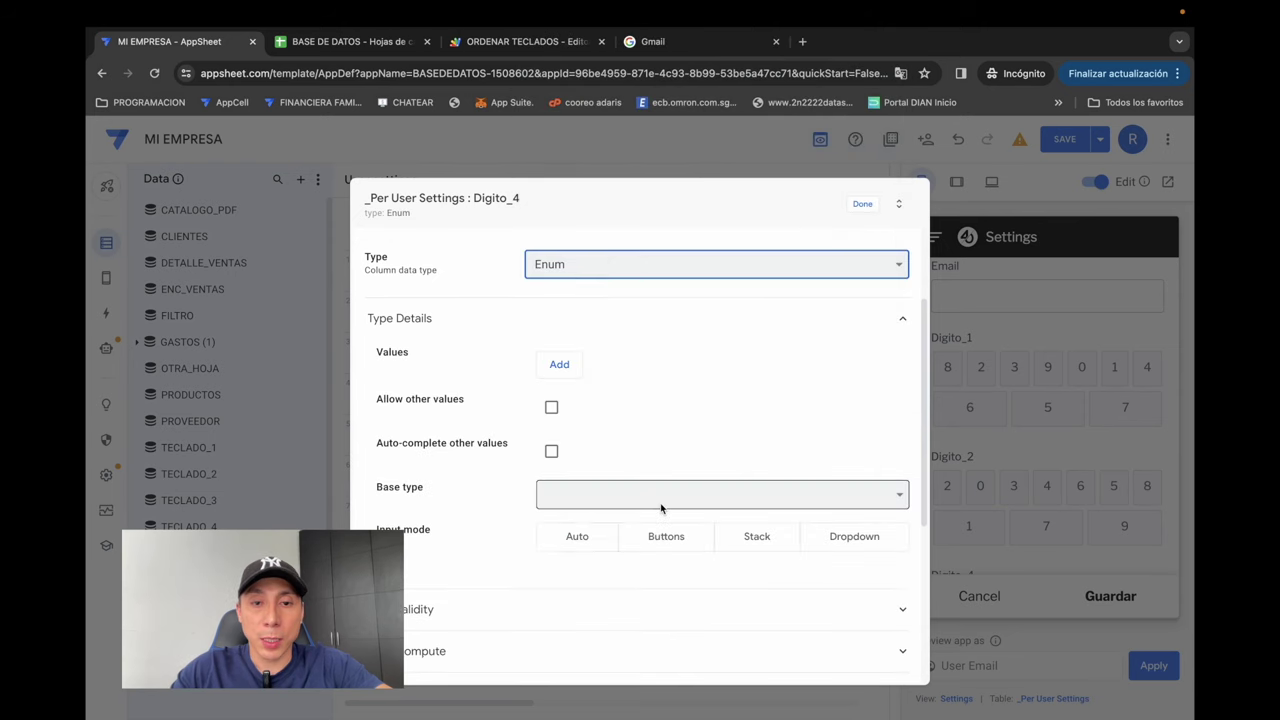
{"action": "left_click", "coordinate": [660, 495]}
{"action": "type", "text": "nu"}
{"action": "key", "text": "Return"}
{"action": "left_click", "coordinate": [665, 537]}
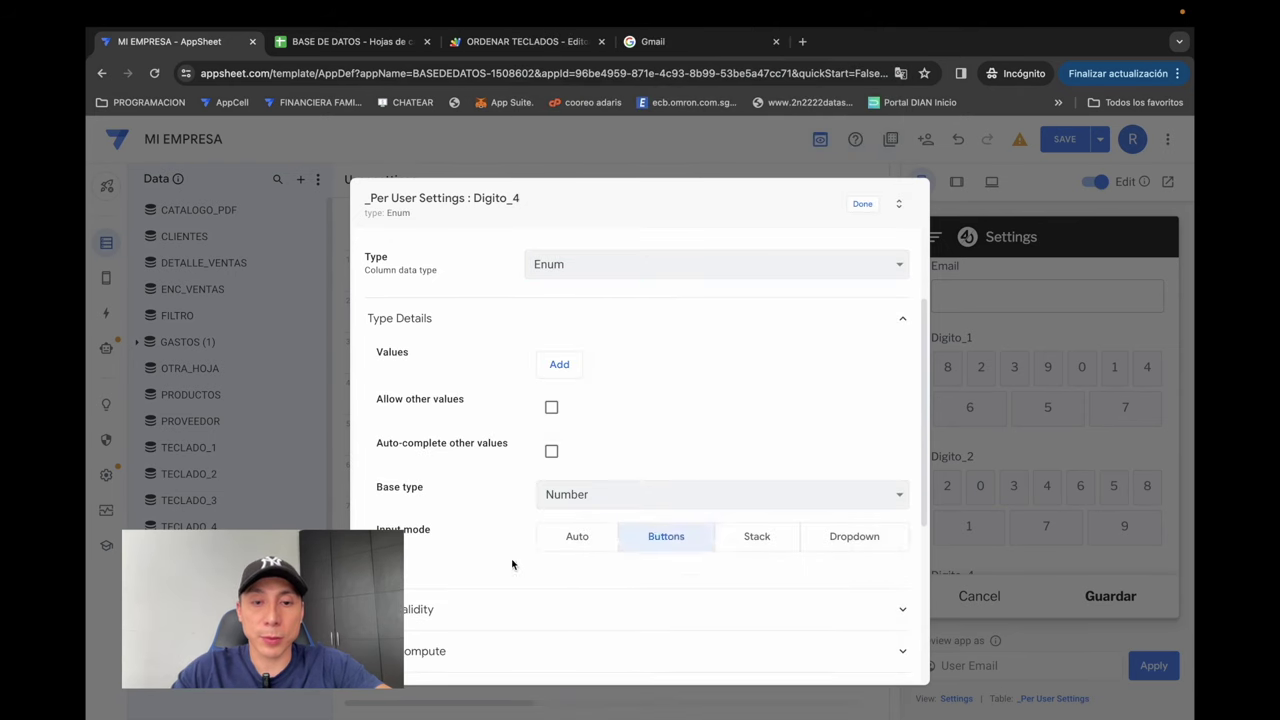
{"action": "scroll", "coordinate": [484, 446], "scroll_direction": "down", "scroll_amount": 3}
{"action": "scroll", "coordinate": [484, 446], "scroll_direction": "up", "scroll_amount": 5}
{"action": "left_click", "coordinate": [862, 203]}
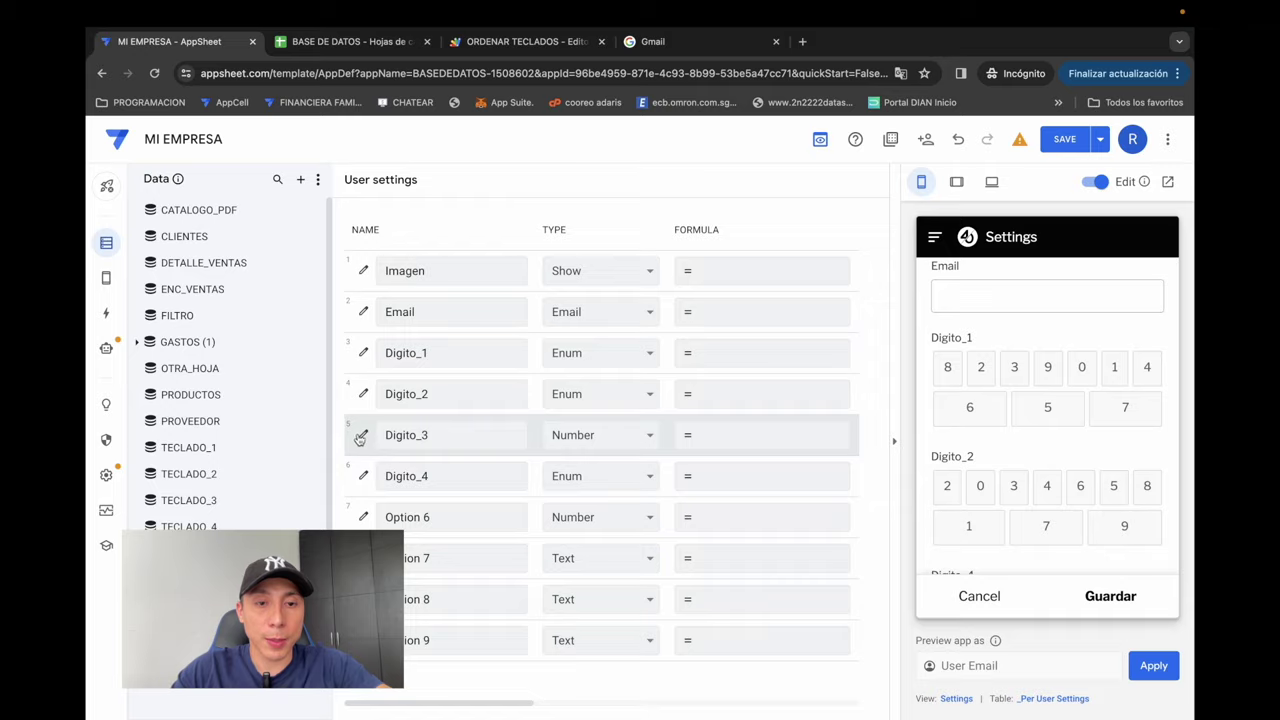
- Make Digito_3 an Enum with Number base type and Buttons input, then save
{"action": "left_click", "coordinate": [359, 436]}
{"action": "scroll", "coordinate": [537, 500], "scroll_direction": "up", "scroll_amount": 3}
{"action": "left_click", "coordinate": [565, 406]}
{"action": "type", "text": "en"}
{"action": "key", "text": "Return"}
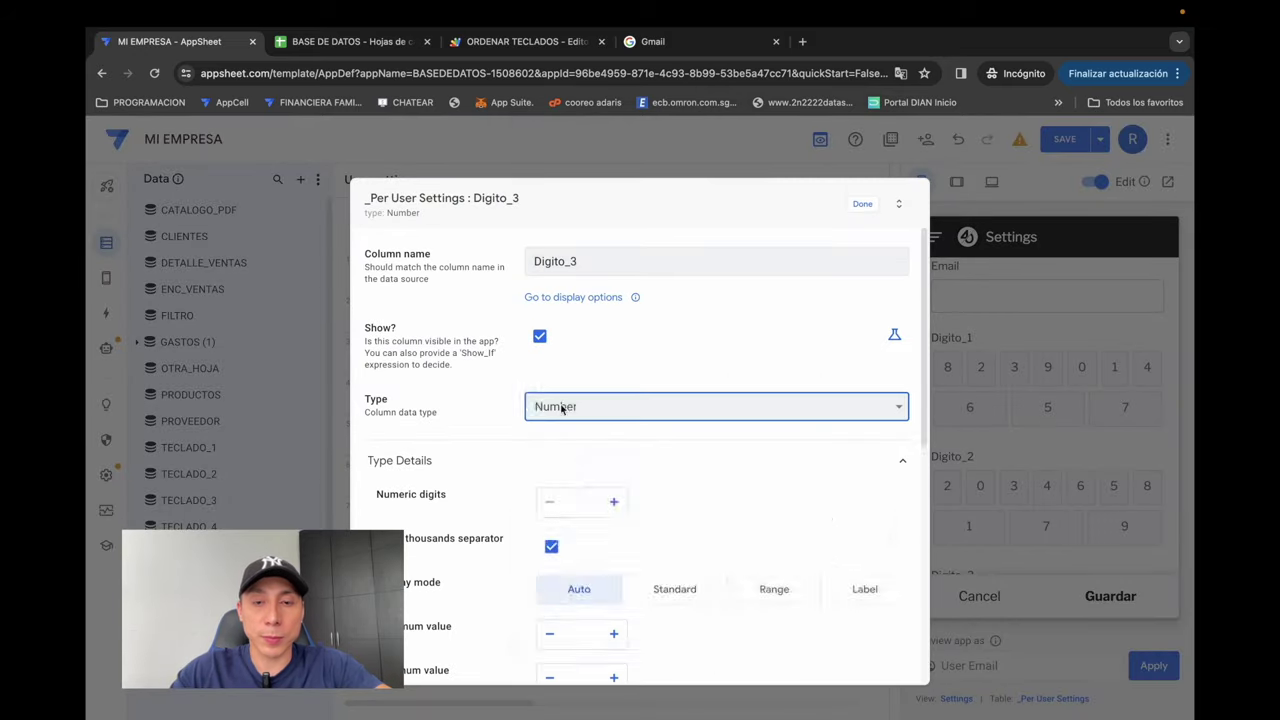
{"action": "scroll", "coordinate": [640, 578], "scroll_direction": "down", "scroll_amount": 1}
{"action": "left_click", "coordinate": [635, 540]}
{"action": "type", "text": "nu"}
{"action": "key", "text": "Return"}
{"action": "left_click", "coordinate": [665, 578]}
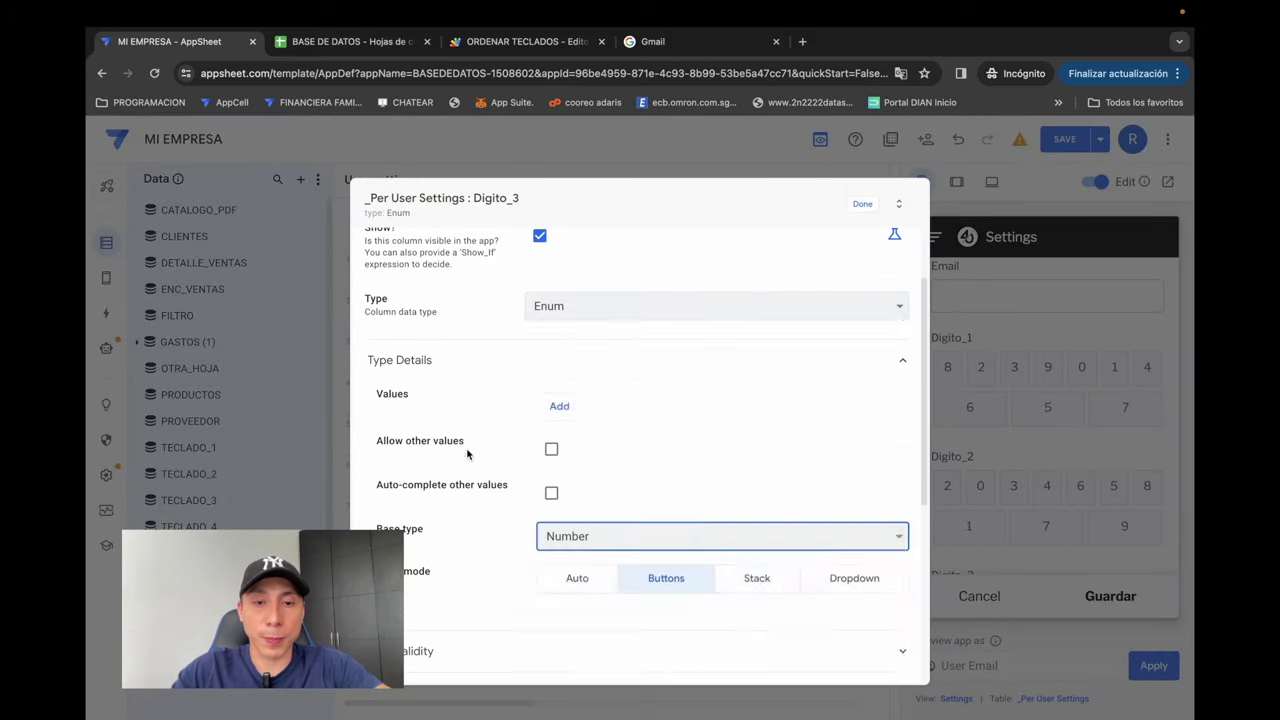
{"action": "scroll", "coordinate": [493, 348], "scroll_direction": "down", "scroll_amount": 5}
{"action": "left_click", "coordinate": [493, 345]}
{"action": "left_click", "coordinate": [862, 203]}
{"action": "left_click", "coordinate": [1075, 139]}
{"action": "scroll", "coordinate": [1030, 400], "scroll_direction": "down", "scroll_amount": 2}
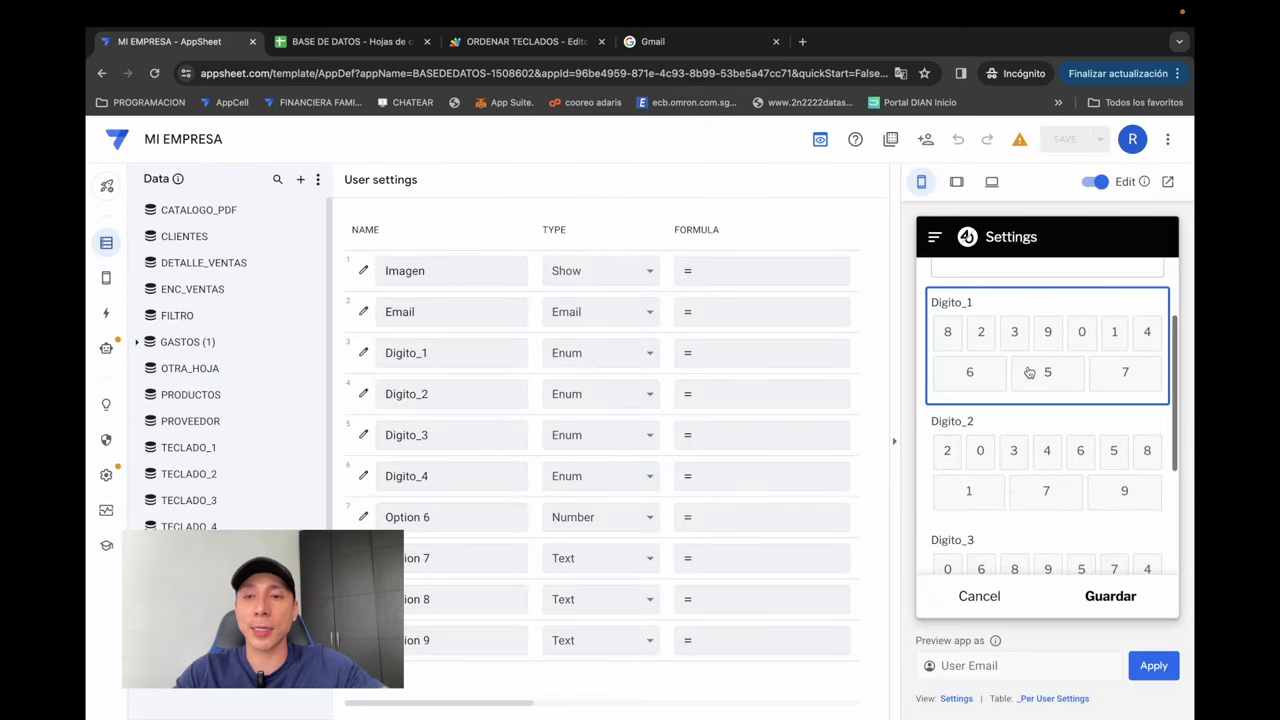
- Pick 3, 9 and 6 on the Digito_2, Digito_3 and Digito_4 preview keypads
{"action": "left_click", "coordinate": [1013, 450]}
{"action": "left_click", "coordinate": [1048, 485]}
{"action": "left_click", "coordinate": [1048, 486]}
{"action": "scroll", "coordinate": [1040, 450], "scroll_direction": "up", "scroll_amount": 5}
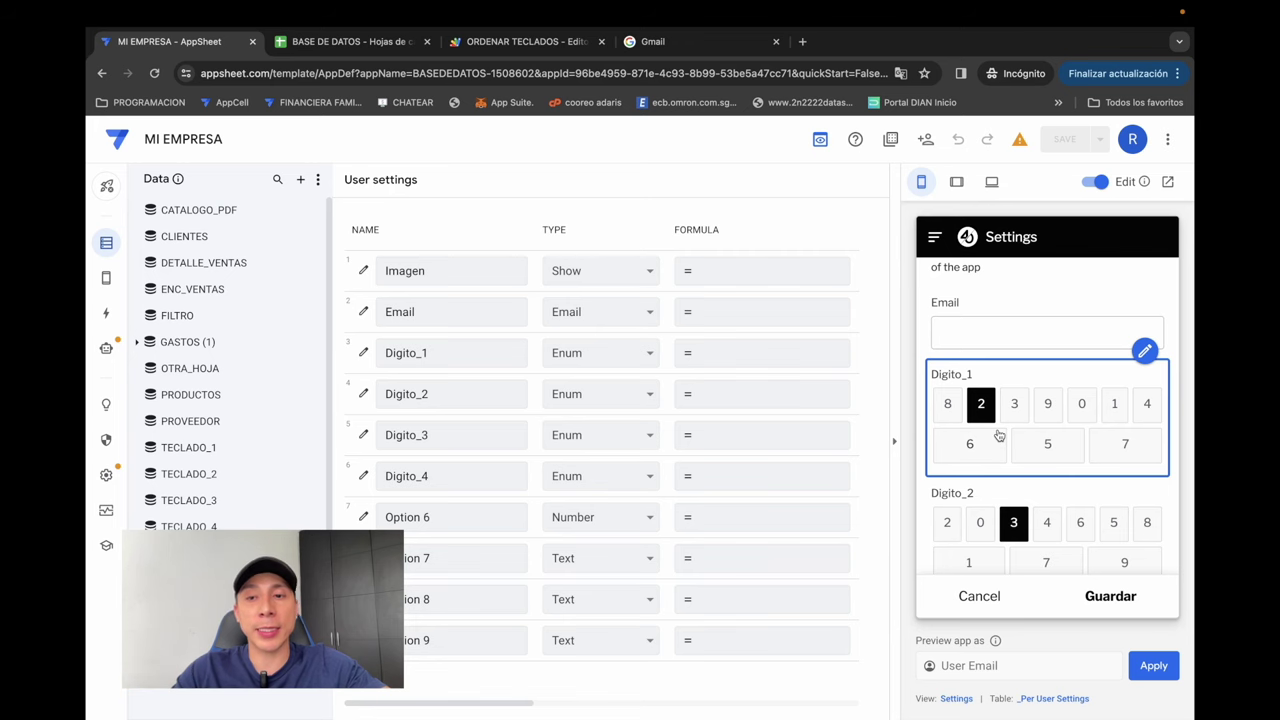
{"action": "scroll", "coordinate": [998, 435], "scroll_direction": "down", "scroll_amount": 2}
{"action": "scroll", "coordinate": [998, 435], "scroll_direction": "down", "scroll_amount": 3}
{"action": "scroll", "coordinate": [1009, 513], "scroll_direction": "up", "scroll_amount": 5}
{"action": "scroll", "coordinate": [1015, 436], "scroll_direction": "down", "scroll_amount": 1}
{"action": "scroll", "coordinate": [1015, 436], "scroll_direction": "down", "scroll_amount": 2}
{"action": "scroll", "coordinate": [1000, 425], "scroll_direction": "up", "scroll_amount": 3}
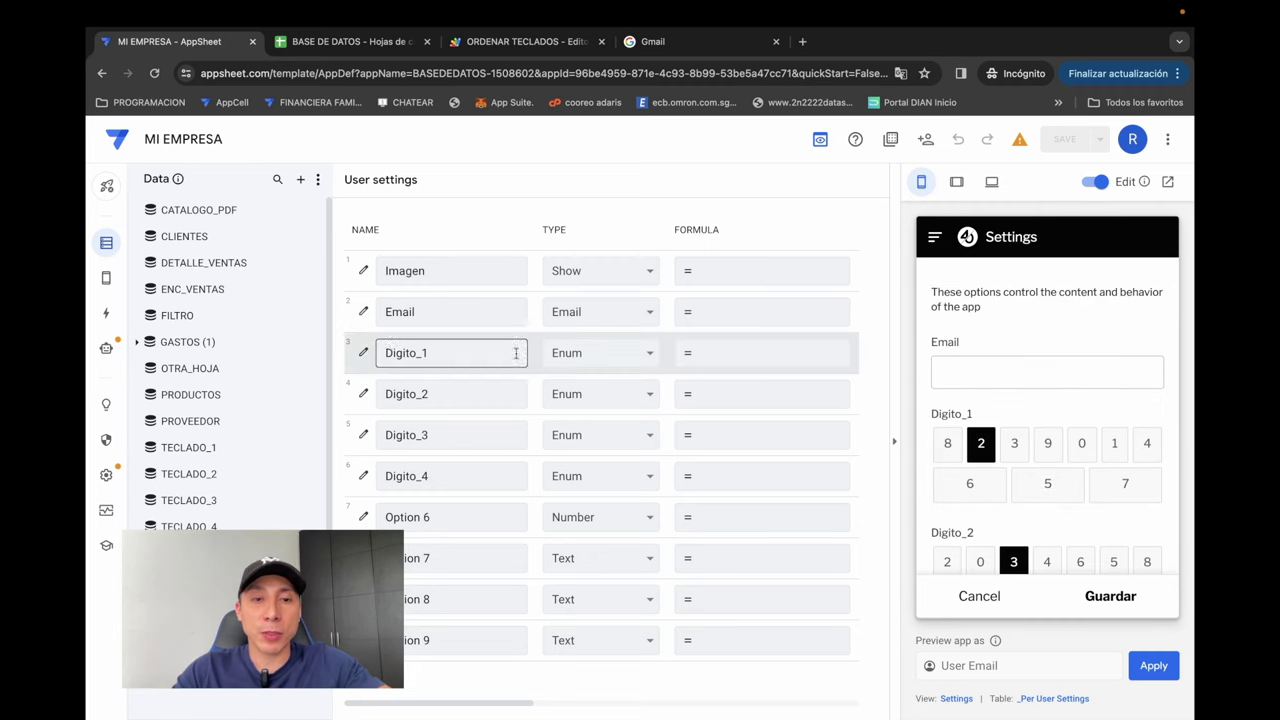
{"action": "left_click", "coordinate": [360, 353]}
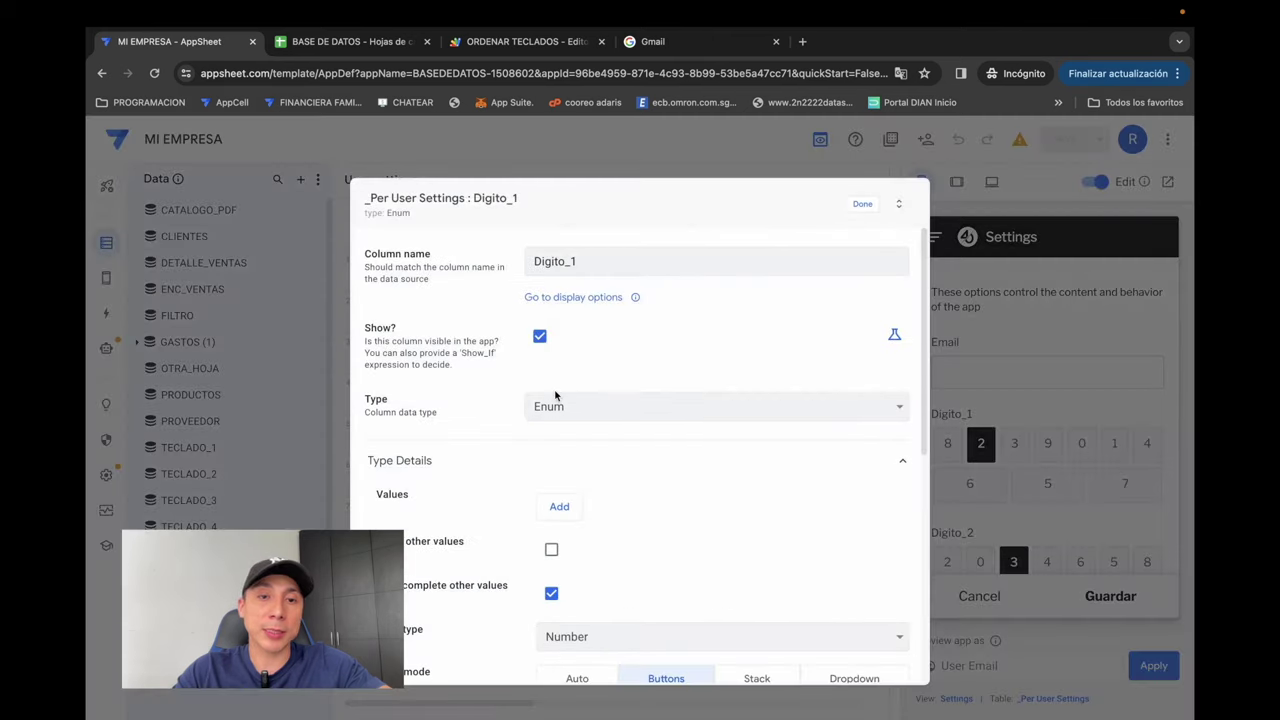
- Give Digito_1 the show-if formula isblank([_this])
{"action": "left_click", "coordinate": [896, 338]}
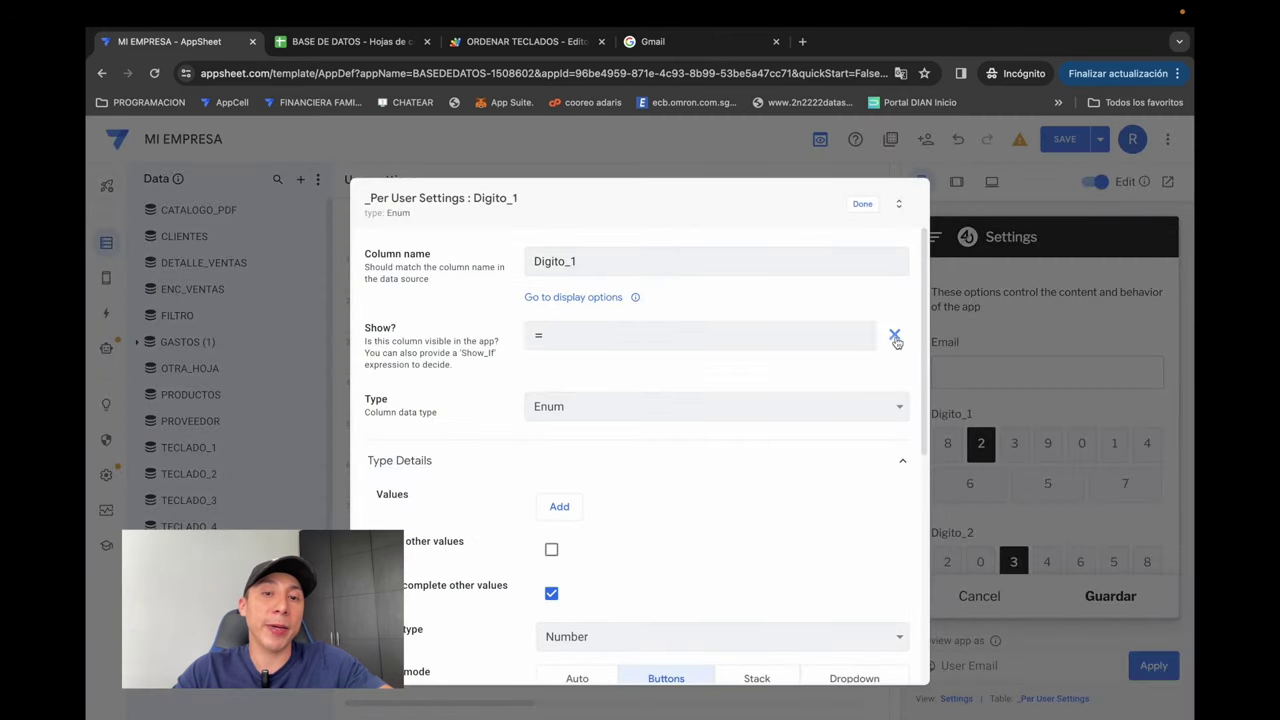
{"action": "left_click", "coordinate": [674, 337]}
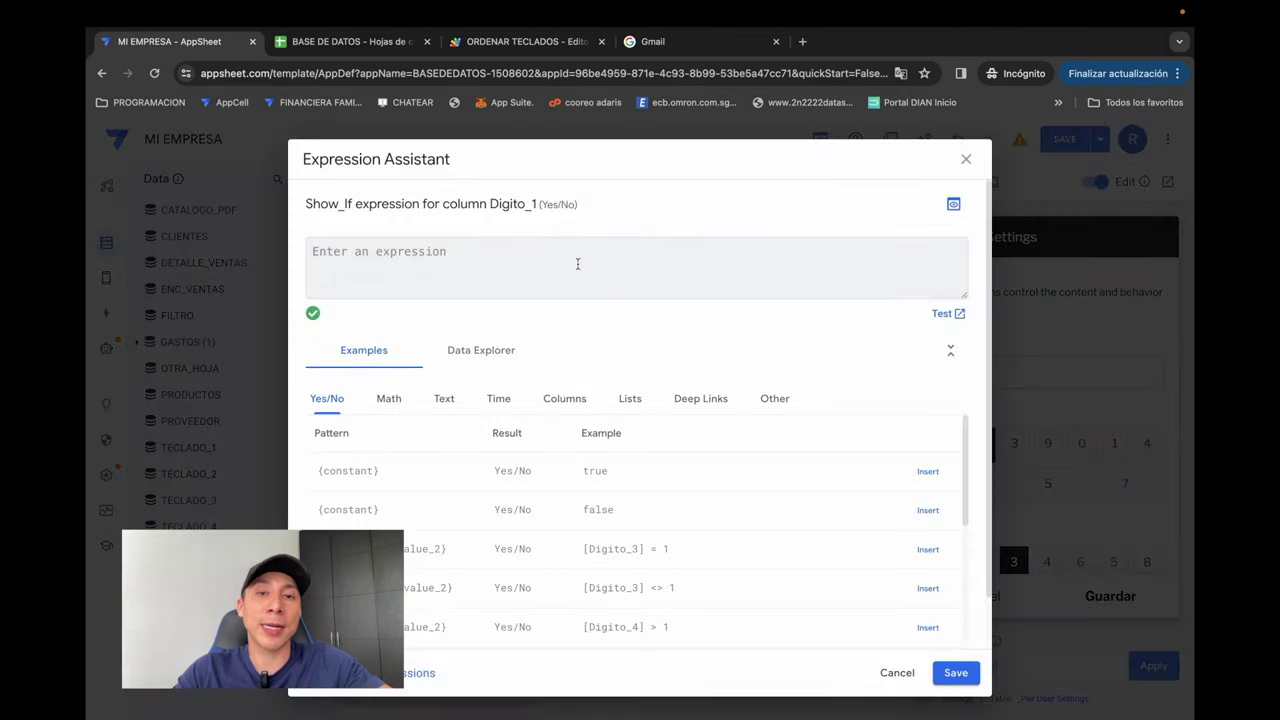
{"action": "left_click", "coordinate": [572, 400]}
{"action": "left_click", "coordinate": [480, 272]}
{"action": "type", "text": "isbl"}
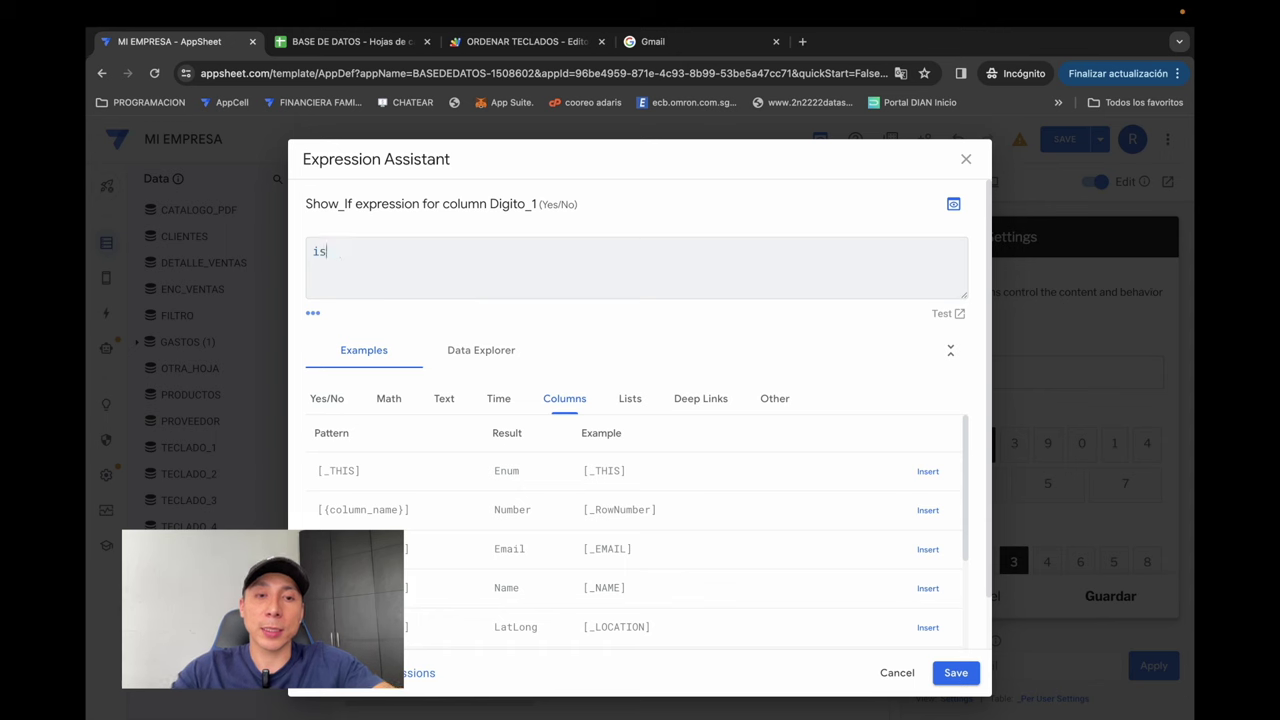
{"action": "type", "text": "ank("}
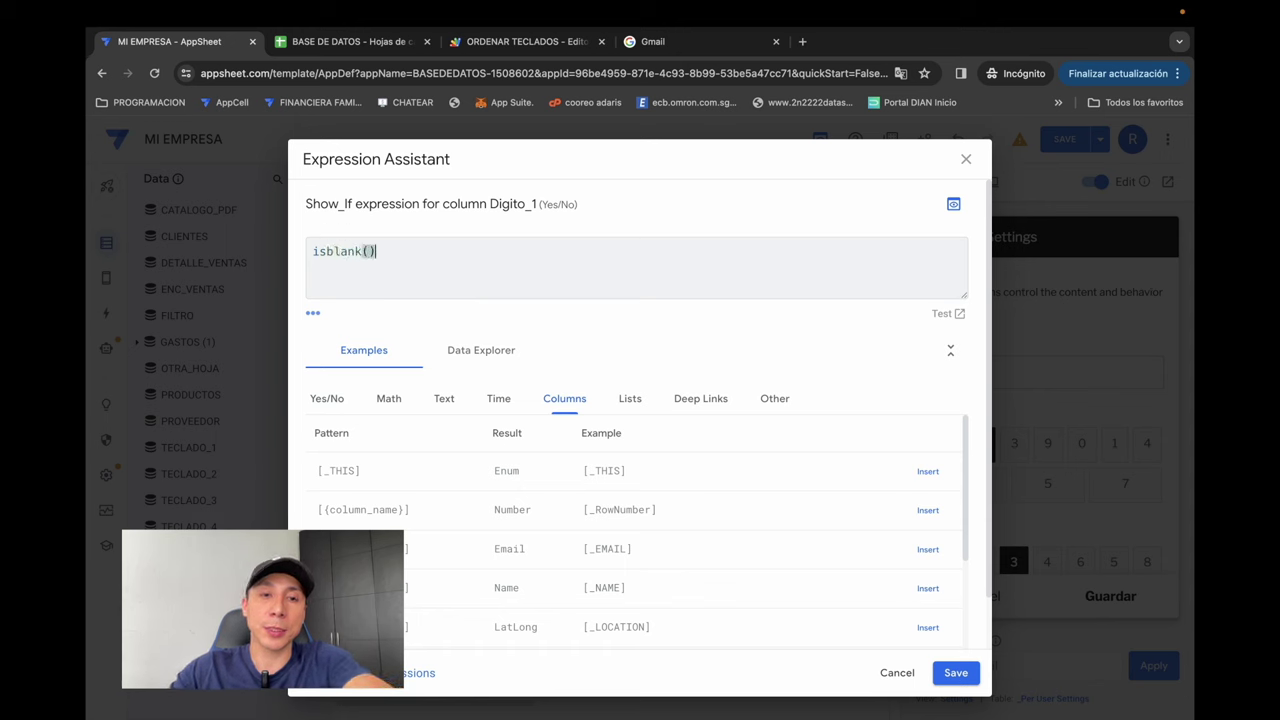
{"action": "double_click", "coordinate": [518, 203]}
{"action": "left_click", "coordinate": [369, 251]}
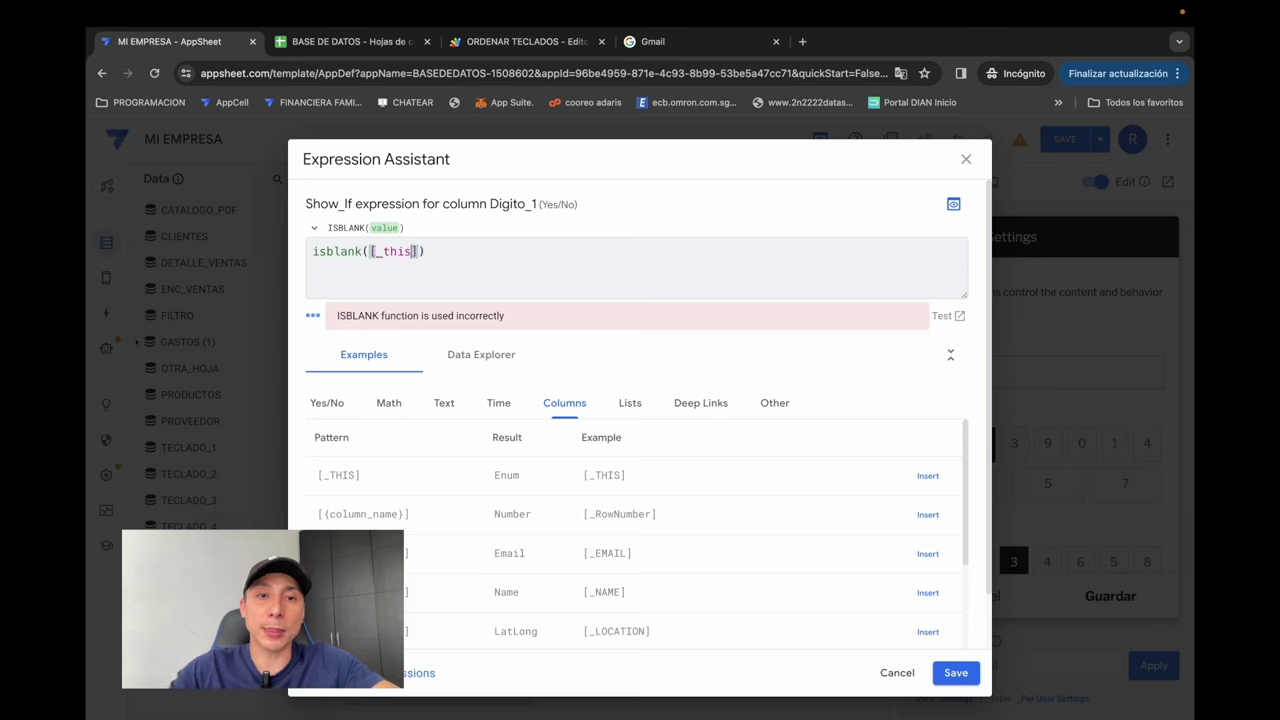
{"action": "left_click", "coordinate": [426, 251]}
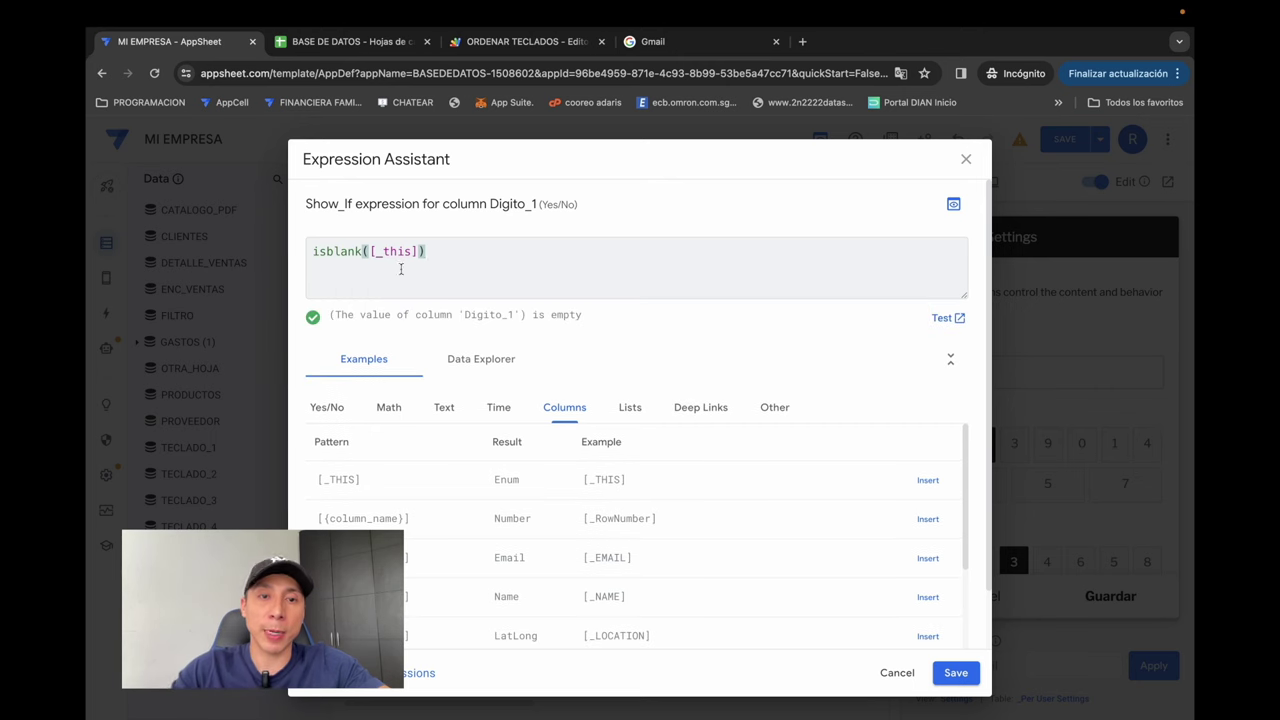
{"action": "left_click_drag", "start_coordinate": [448, 263], "coordinate": [232, 238]}
{"action": "key", "text": "ctrl+c"}
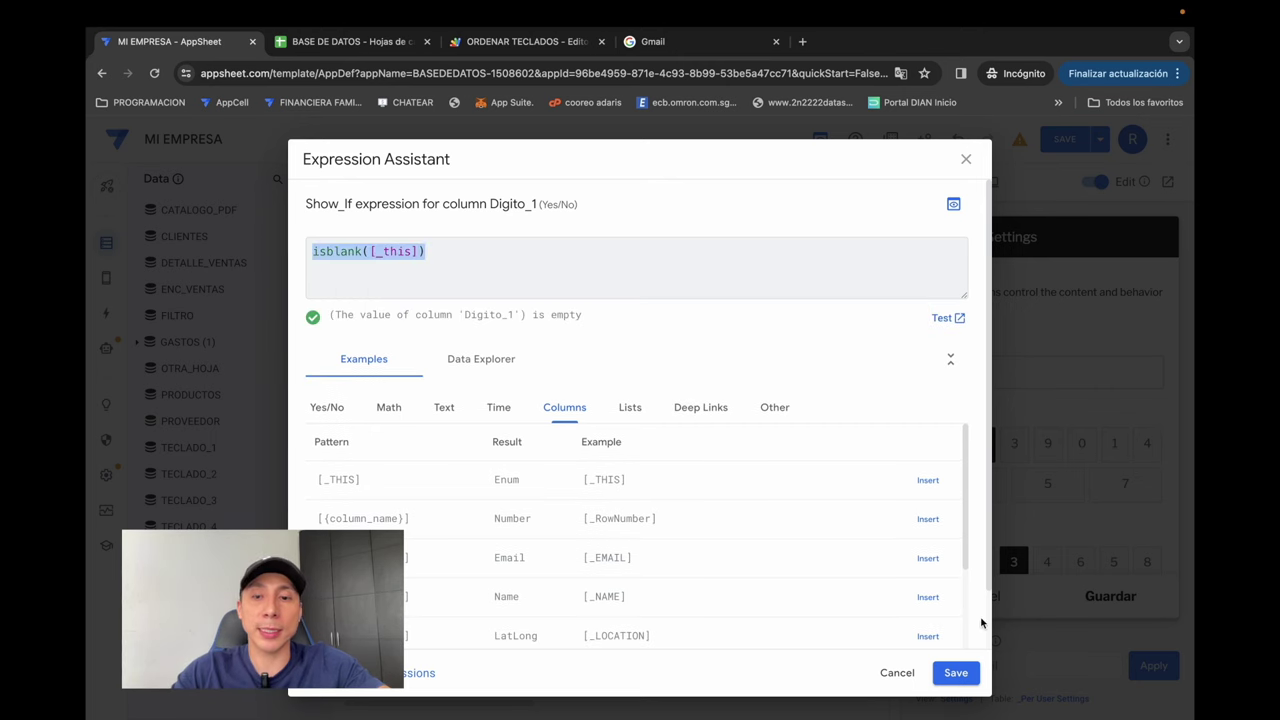
{"action": "left_click", "coordinate": [956, 672]}
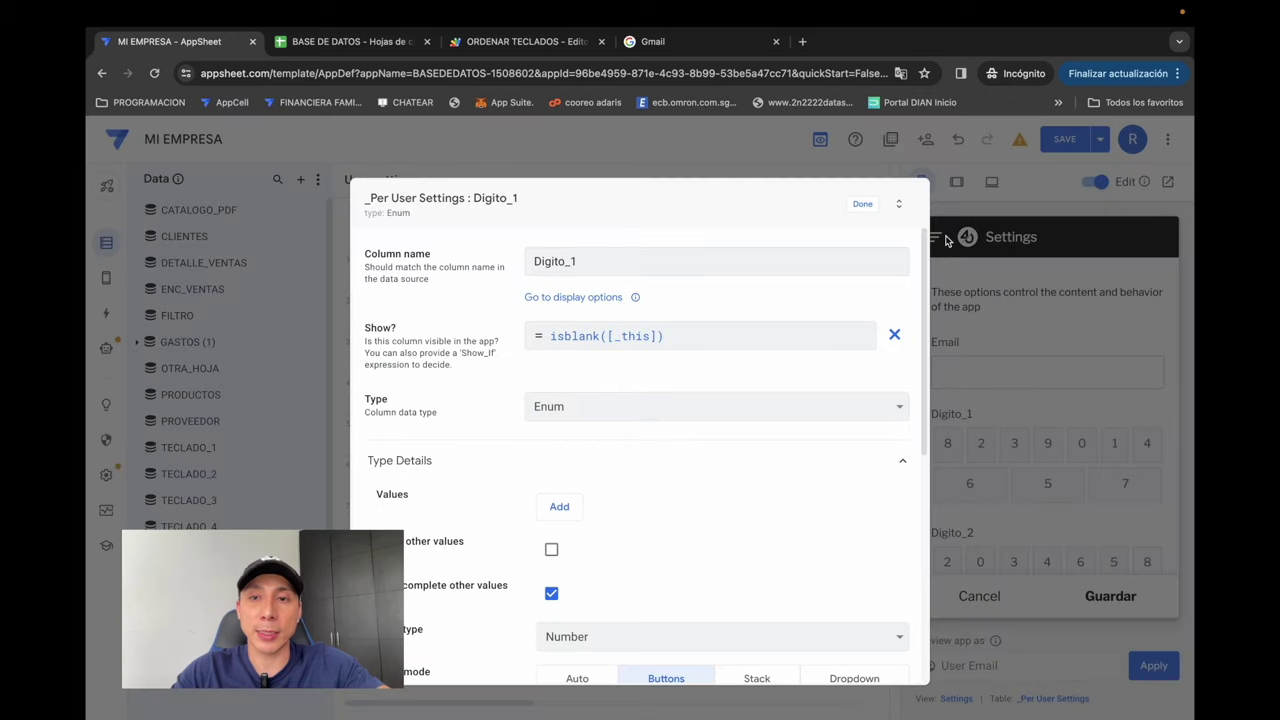
{"action": "left_click", "coordinate": [707, 330]}
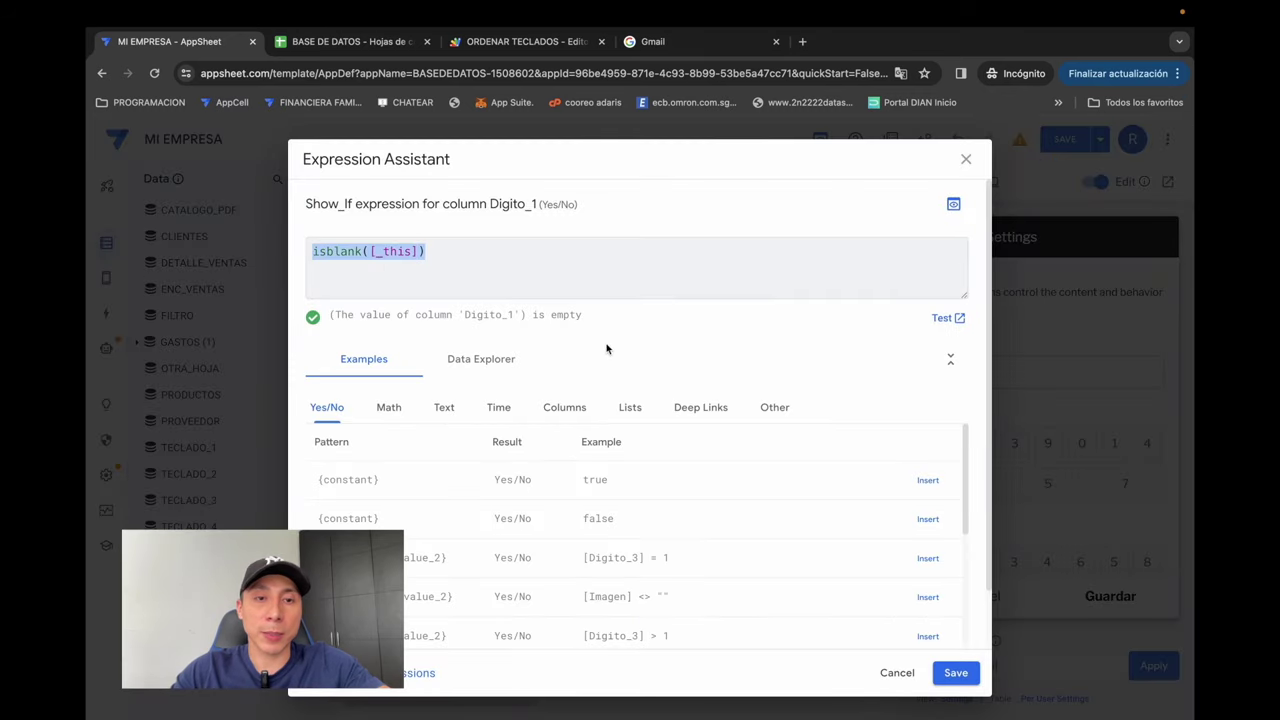
{"action": "left_click", "coordinate": [954, 672]}
{"action": "left_click", "coordinate": [862, 203]}
- Paste the same isblank([_this]) show condition into Digito_2 and save it
{"action": "left_click", "coordinate": [414, 394]}
{"action": "left_click", "coordinate": [894, 334]}
{"action": "left_click", "coordinate": [703, 338]}
{"action": "key", "text": "ctrl+v"}
{"action": "left_click", "coordinate": [956, 672]}
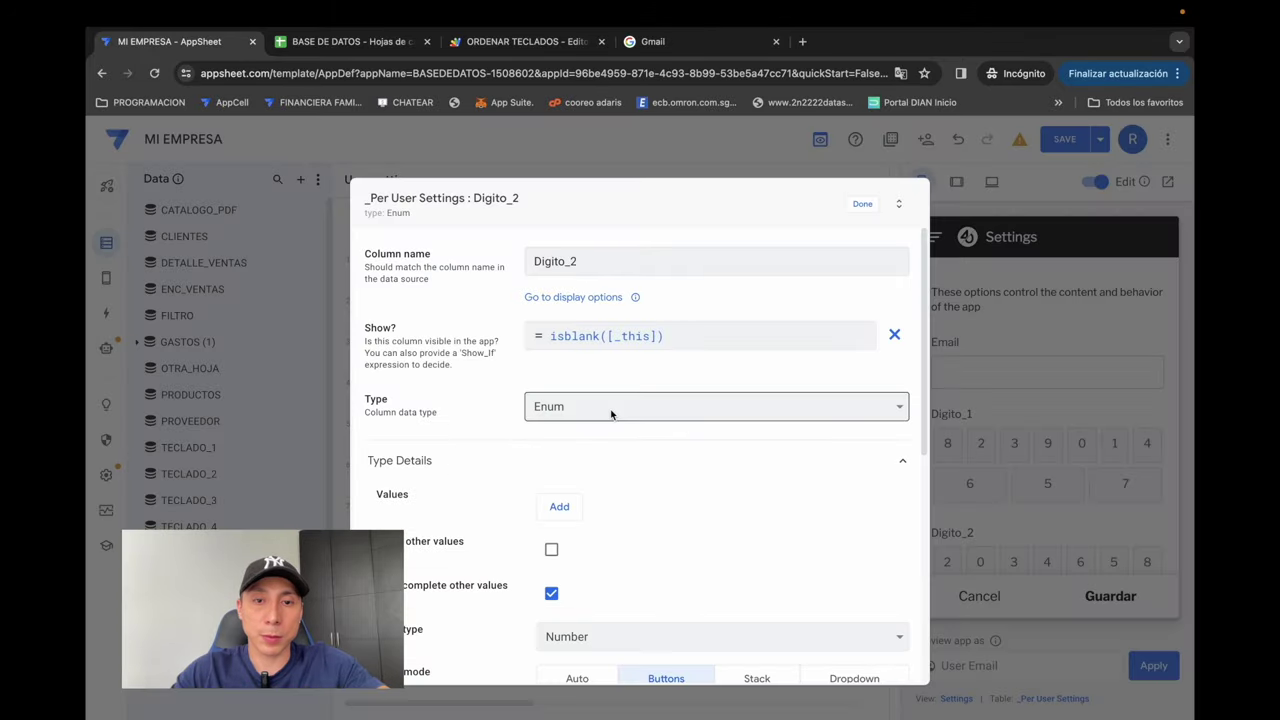
- Paste isblank([_this]) as the show condition for Digito_3 and Digito_4
{"action": "left_click", "coordinate": [862, 203]}
{"action": "left_click", "coordinate": [436, 455]}
{"action": "left_click", "coordinate": [894, 334]}
{"action": "left_click", "coordinate": [703, 338]}
{"action": "key", "text": "ctrl+v"}
{"action": "left_click", "coordinate": [956, 672]}
{"action": "left_click", "coordinate": [862, 203]}
{"action": "left_click", "coordinate": [372, 474]}
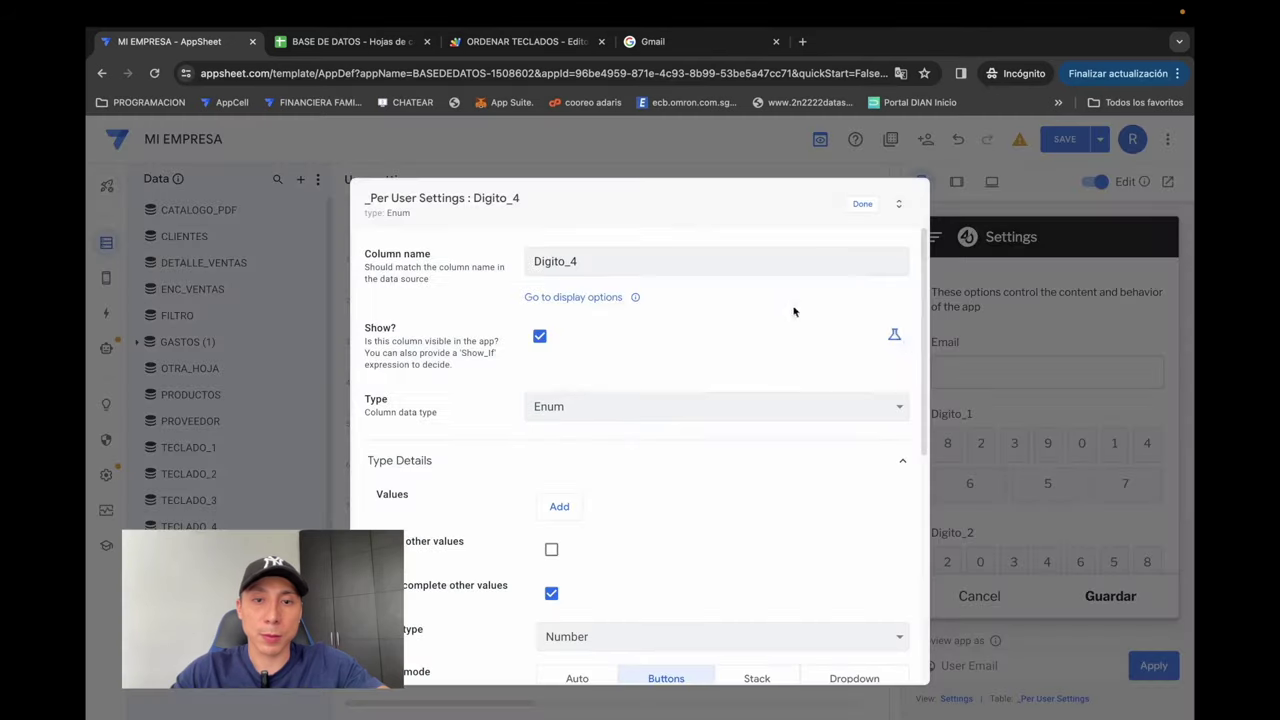
{"action": "left_click", "coordinate": [894, 334]}
{"action": "left_click", "coordinate": [703, 338]}
{"action": "key", "text": "ctrl+v"}
{"action": "left_click", "coordinate": [956, 672]}
{"action": "left_click", "coordinate": [862, 203]}
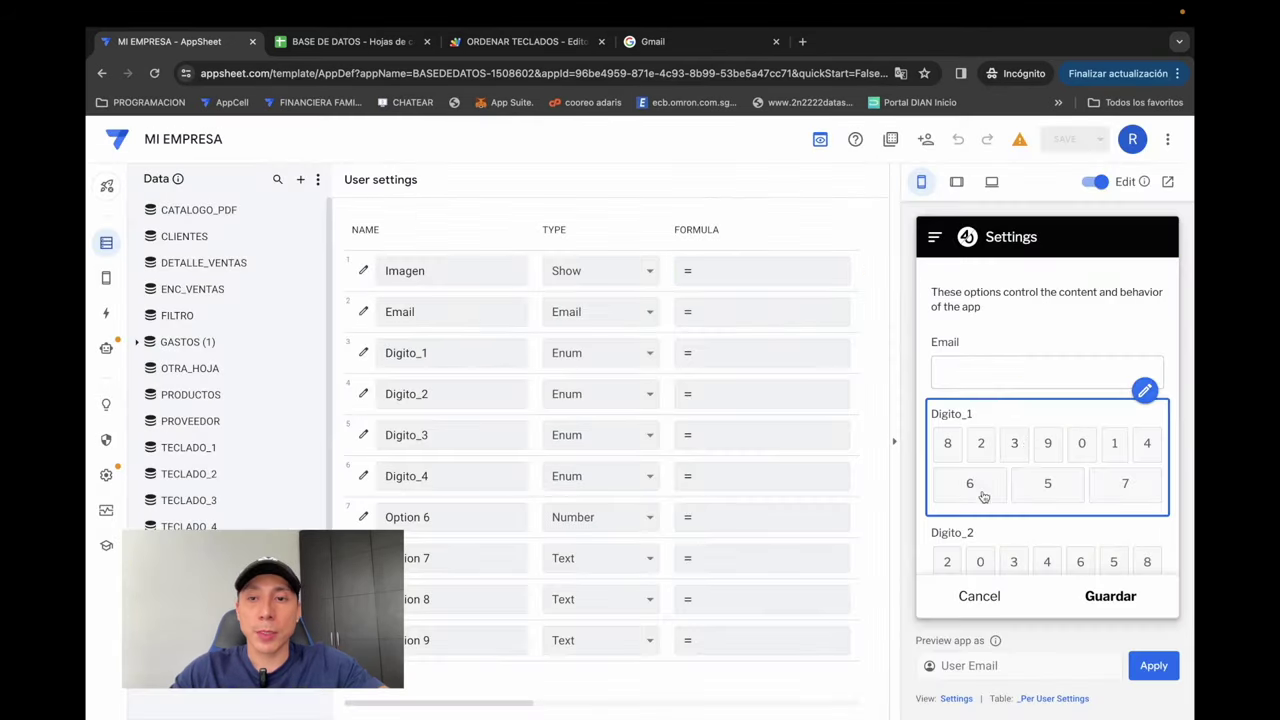
- Pick a digit for each of Digito_1 to Digito_4 in the Settings preview form
{"action": "scroll", "coordinate": [1029, 443], "scroll_direction": "down", "scroll_amount": 1}
{"action": "left_click", "coordinate": [981, 412]}
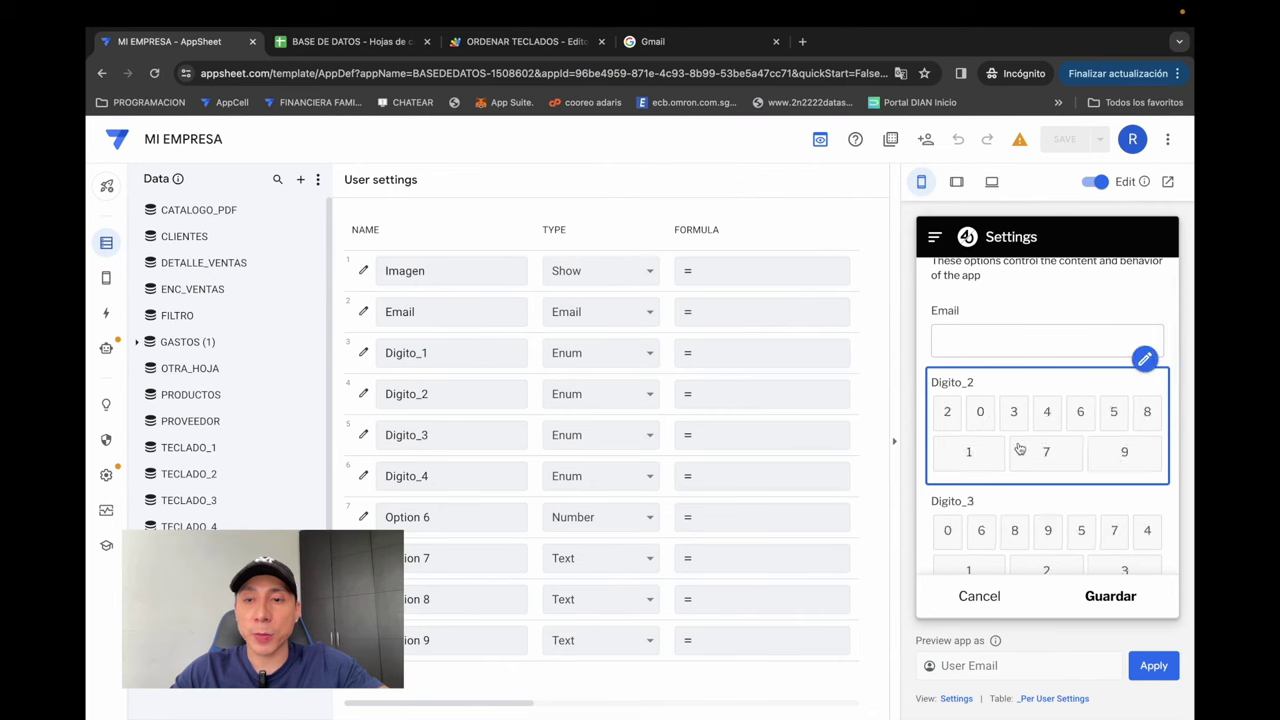
{"action": "left_click", "coordinate": [1014, 420]}
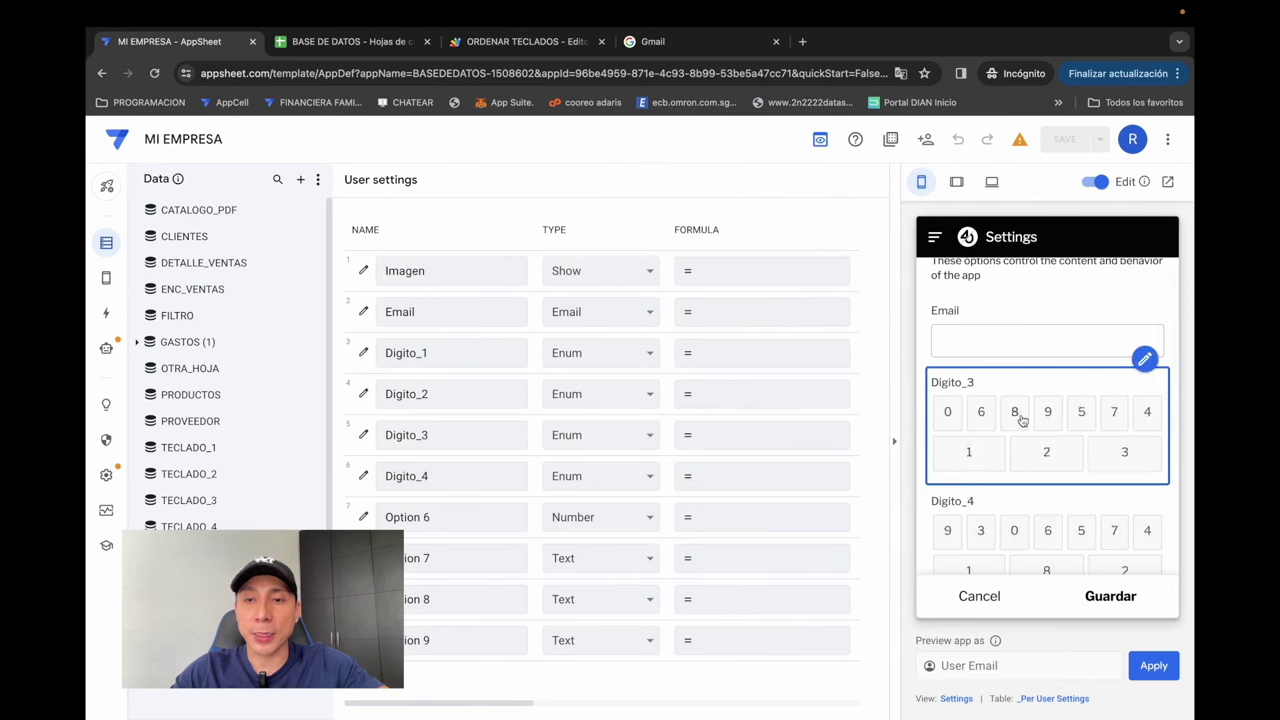
{"action": "left_click", "coordinate": [996, 462]}
{"action": "left_click", "coordinate": [1046, 488]}
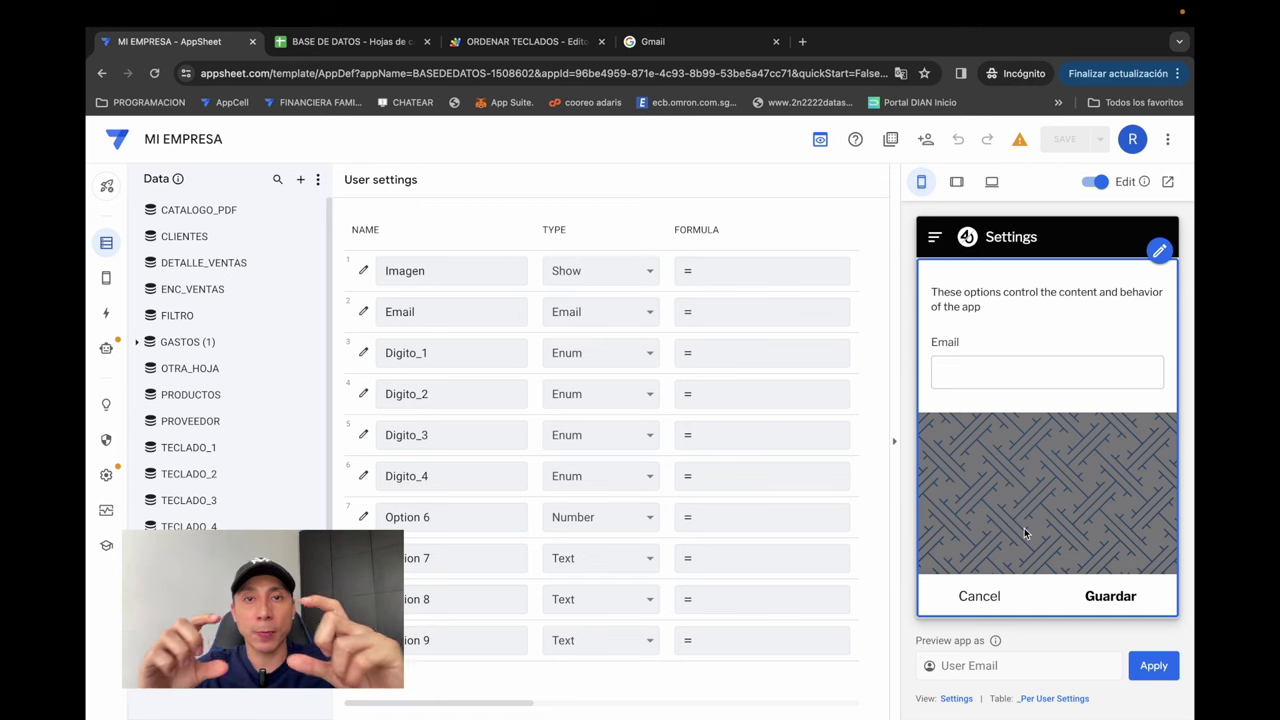
- Review Digito_1's isblank([_this]) show condition unchanged, then open Digito_2's column settings
{"action": "left_click", "coordinate": [363, 353]}
{"action": "left_click", "coordinate": [655, 335]}
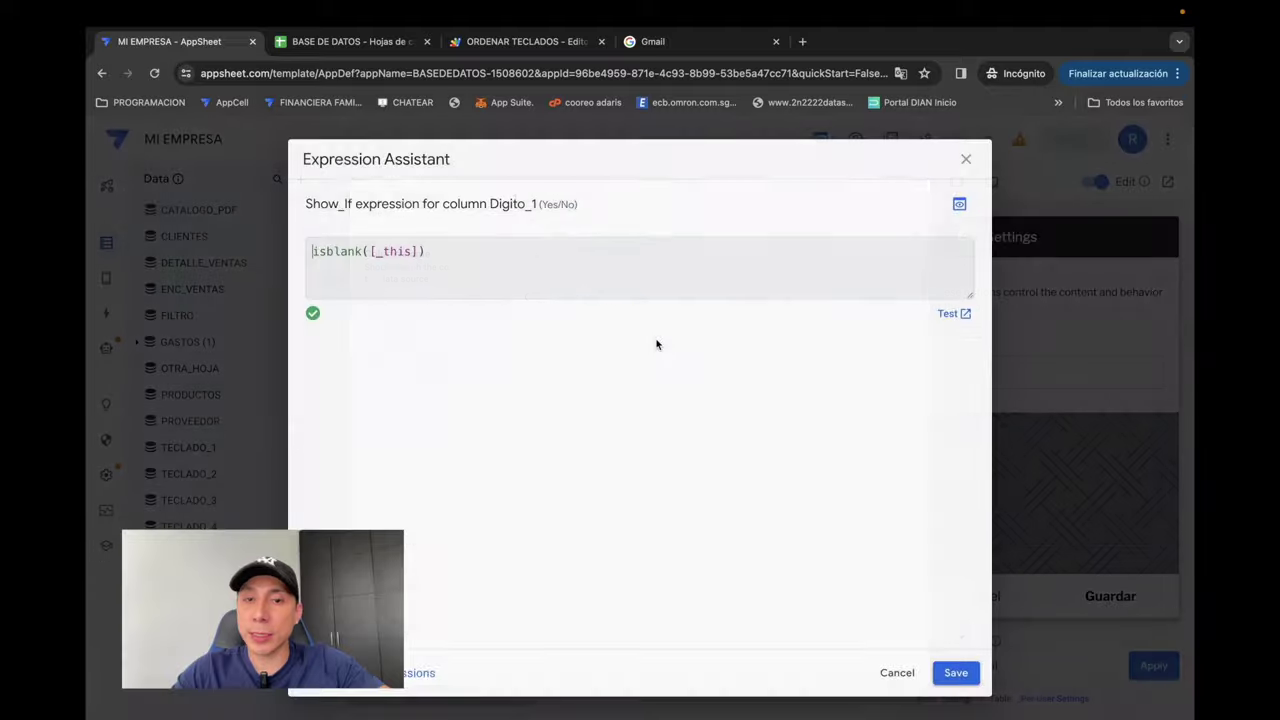
{"action": "left_click", "coordinate": [966, 159]}
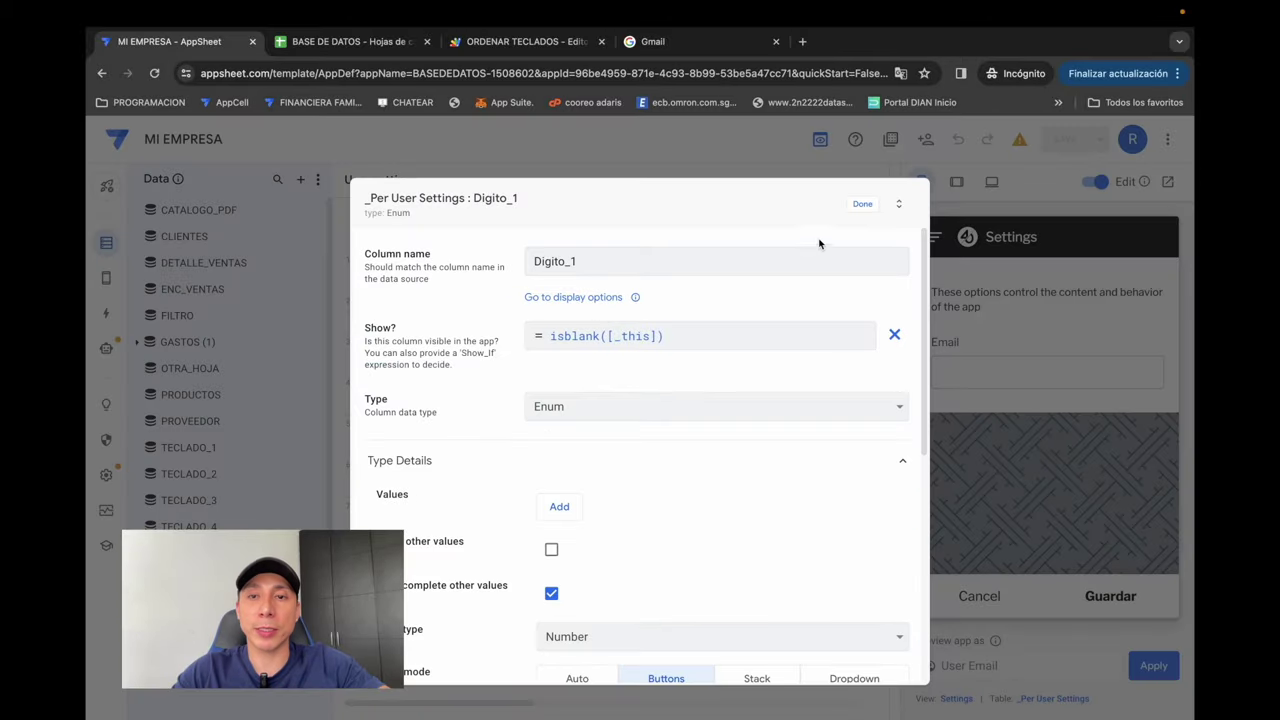
{"action": "left_click", "coordinate": [856, 206]}
{"action": "left_click", "coordinate": [363, 393]}
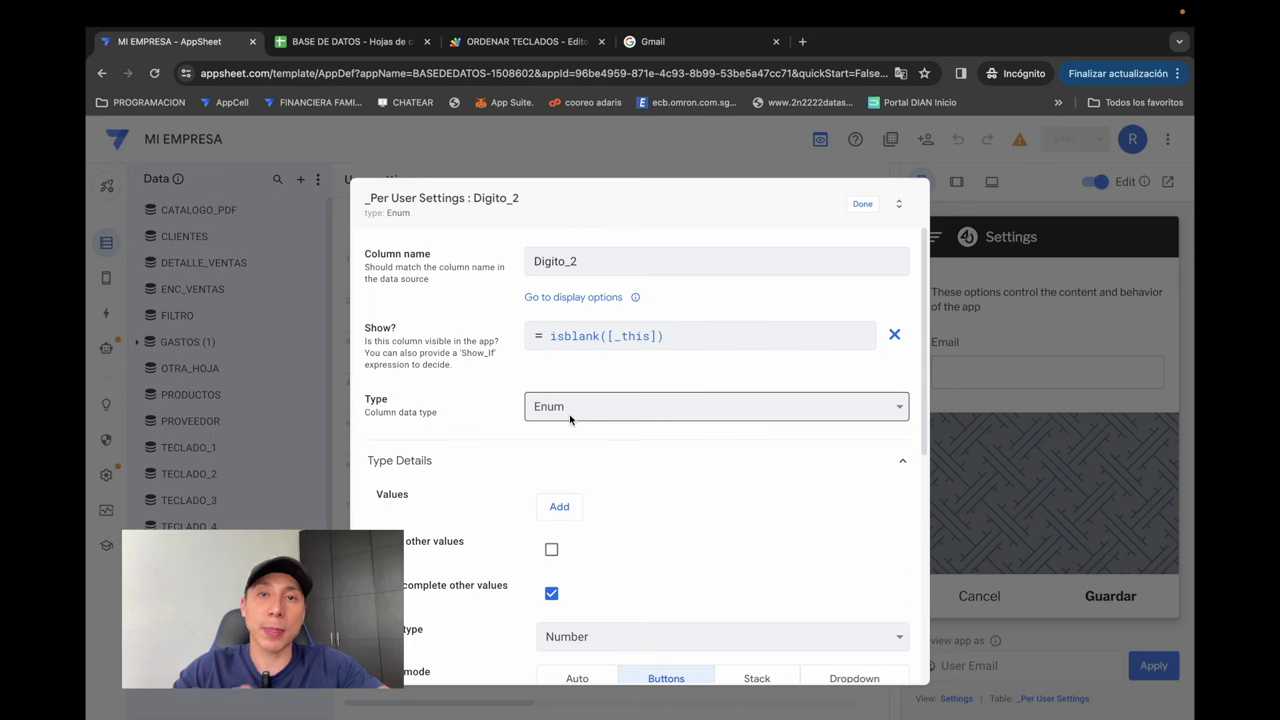
- Write isnotblank([Digito_1]) in Digito_2's show condition, inserting the Digito_1 reference
{"action": "left_click", "coordinate": [593, 336]}
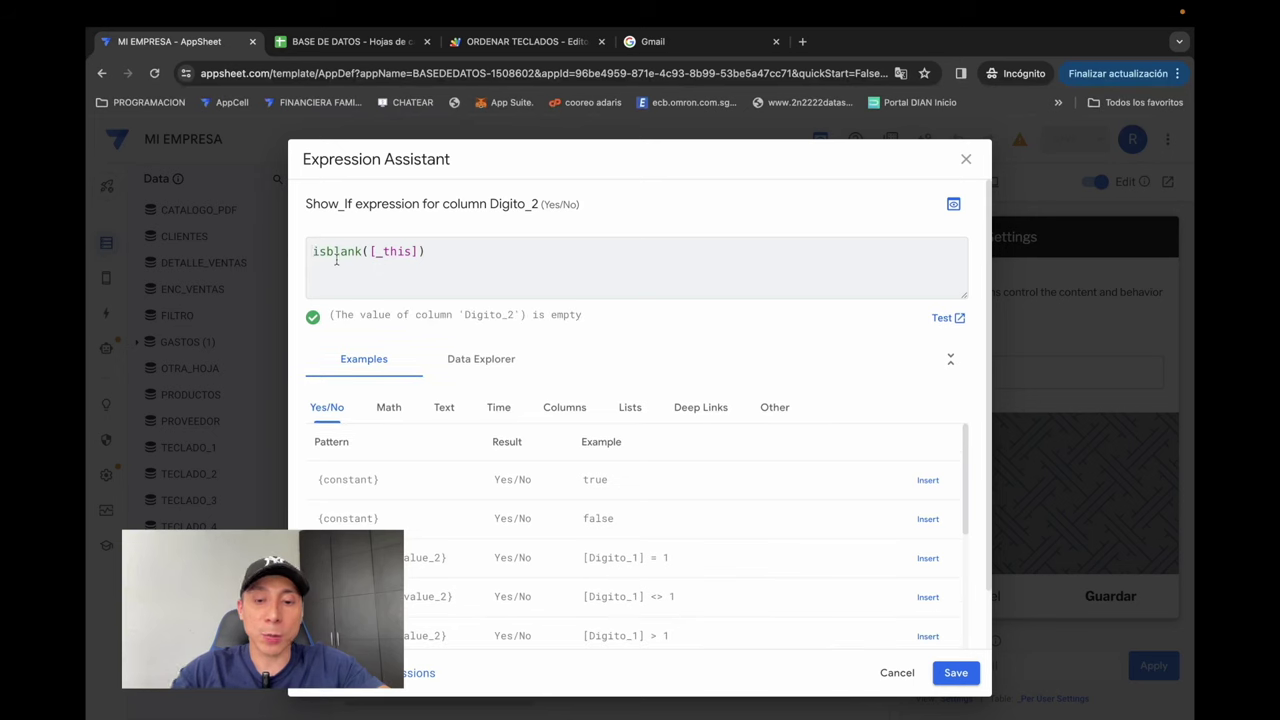
{"action": "type", "text": "isnotblank("}
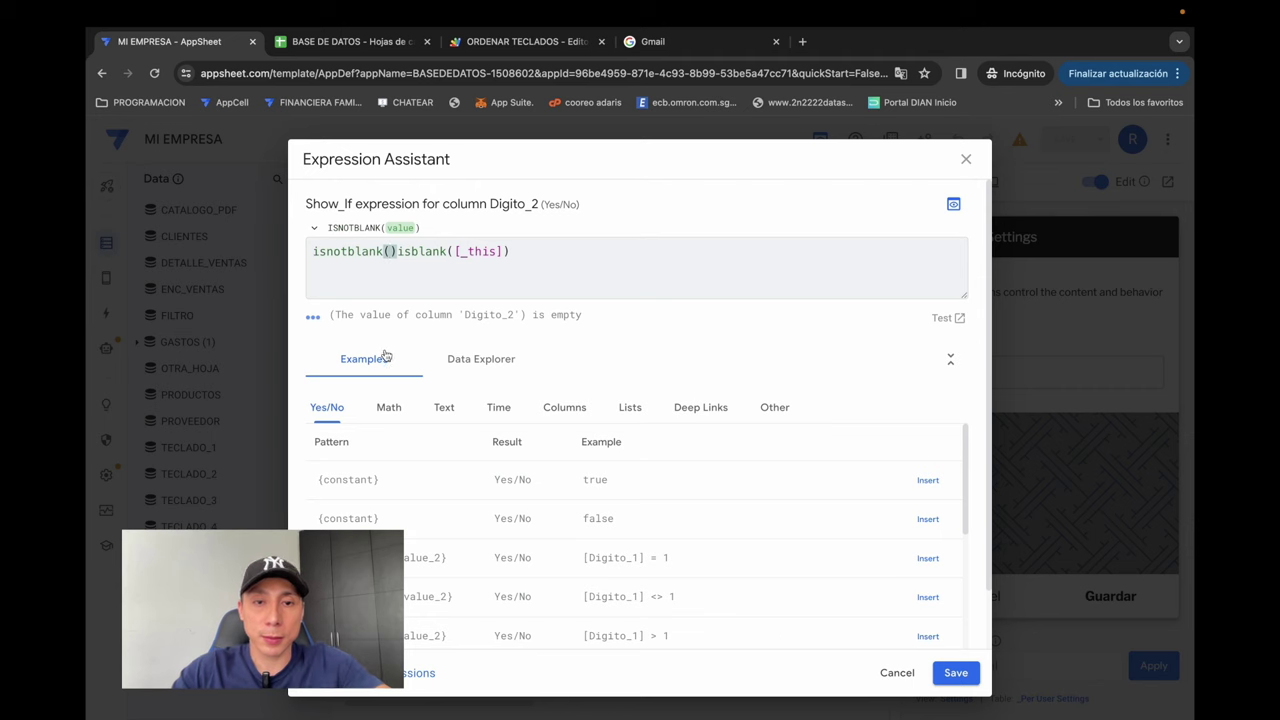
{"action": "left_click", "coordinate": [564, 407]}
{"action": "scroll", "coordinate": [734, 569], "scroll_direction": "down", "scroll_amount": 2}
{"action": "left_click", "coordinate": [928, 526]}
{"action": "key", "text": "Right"}
- Complete it as and(isnotblank([Digito_1]),isblank([_this])) and save the condition
{"action": "type", "text": ","}
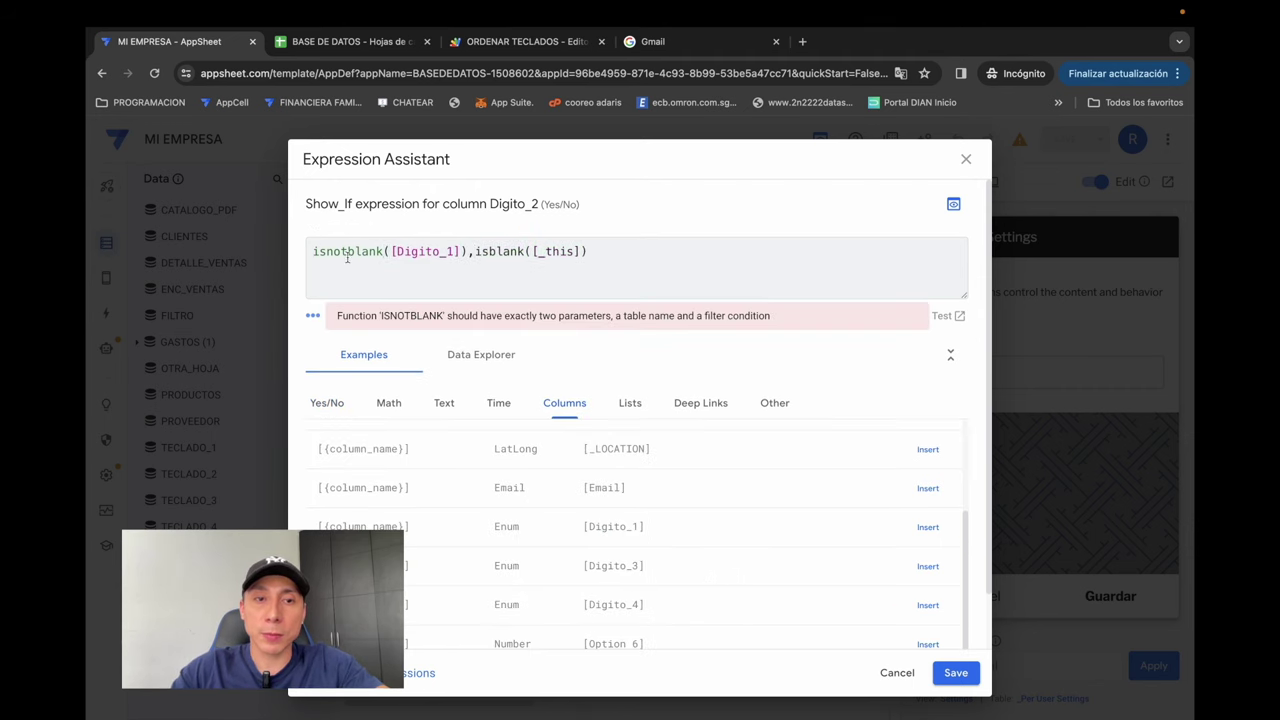
{"action": "type", "text": "and("}
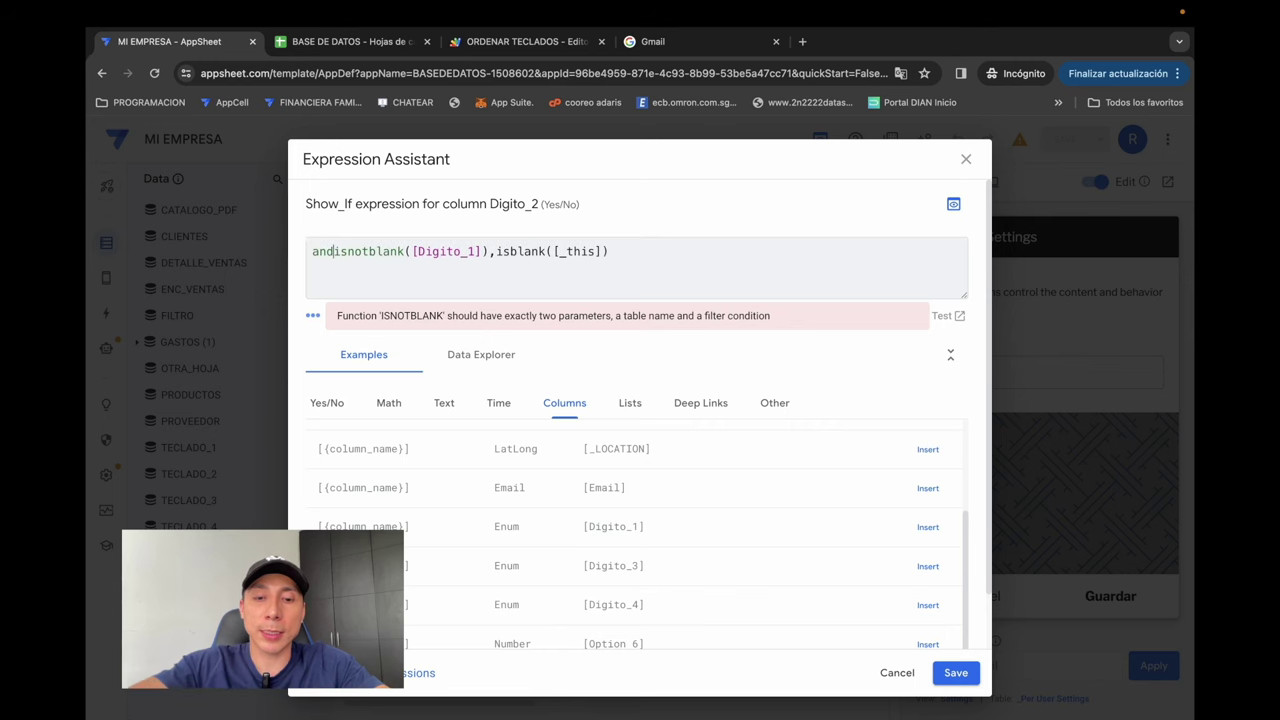
{"action": "key", "text": "Return"}
{"action": "left_click", "coordinate": [488, 267]}
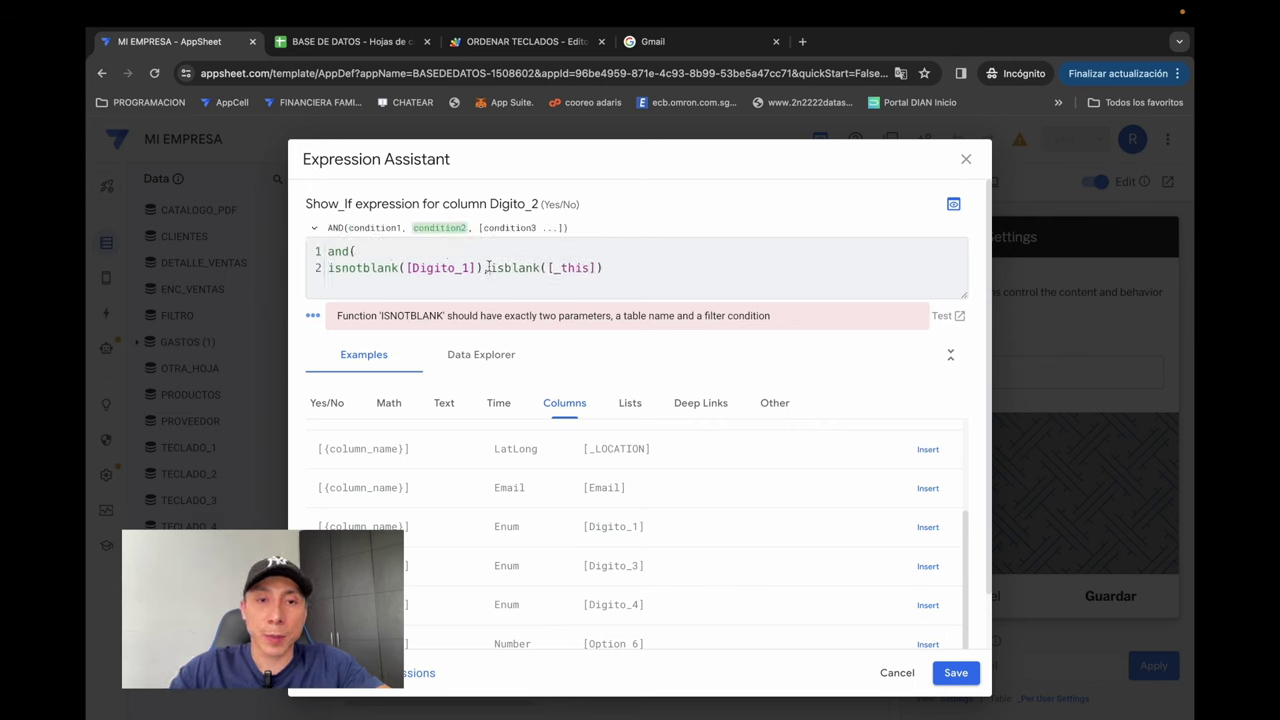
{"action": "key", "text": "Return"}
{"action": "type", "text": ")"}
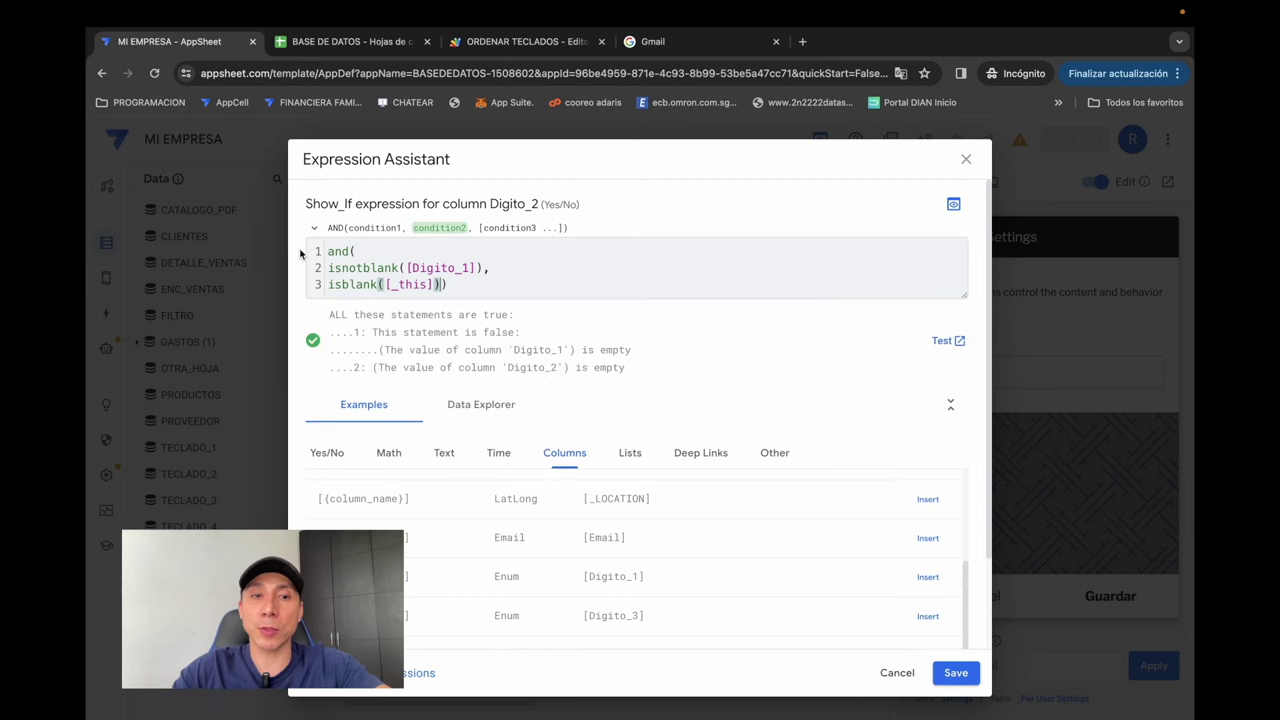
{"action": "left_click_drag", "start_coordinate": [483, 285], "coordinate": [233, 252]}
{"action": "left_click", "coordinate": [383, 258]}
{"action": "left_click_drag", "start_coordinate": [356, 251], "coordinate": [327, 251]}
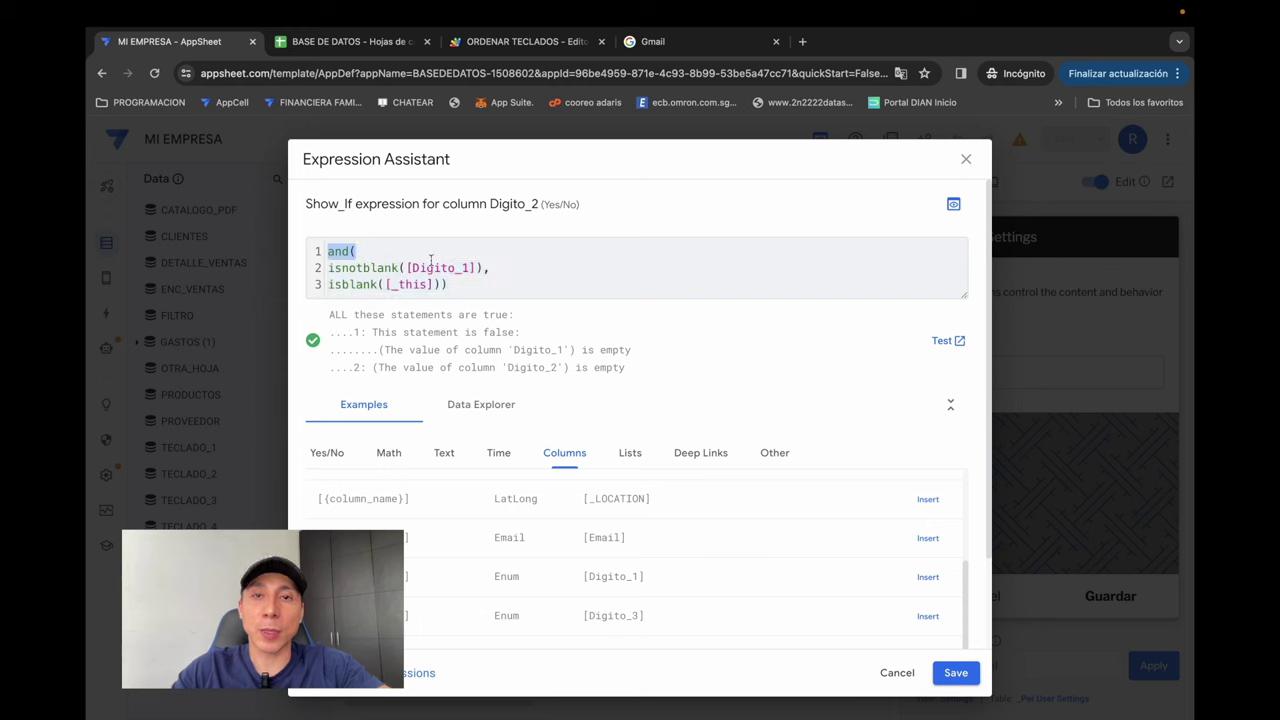
{"action": "left_click", "coordinate": [955, 672]}
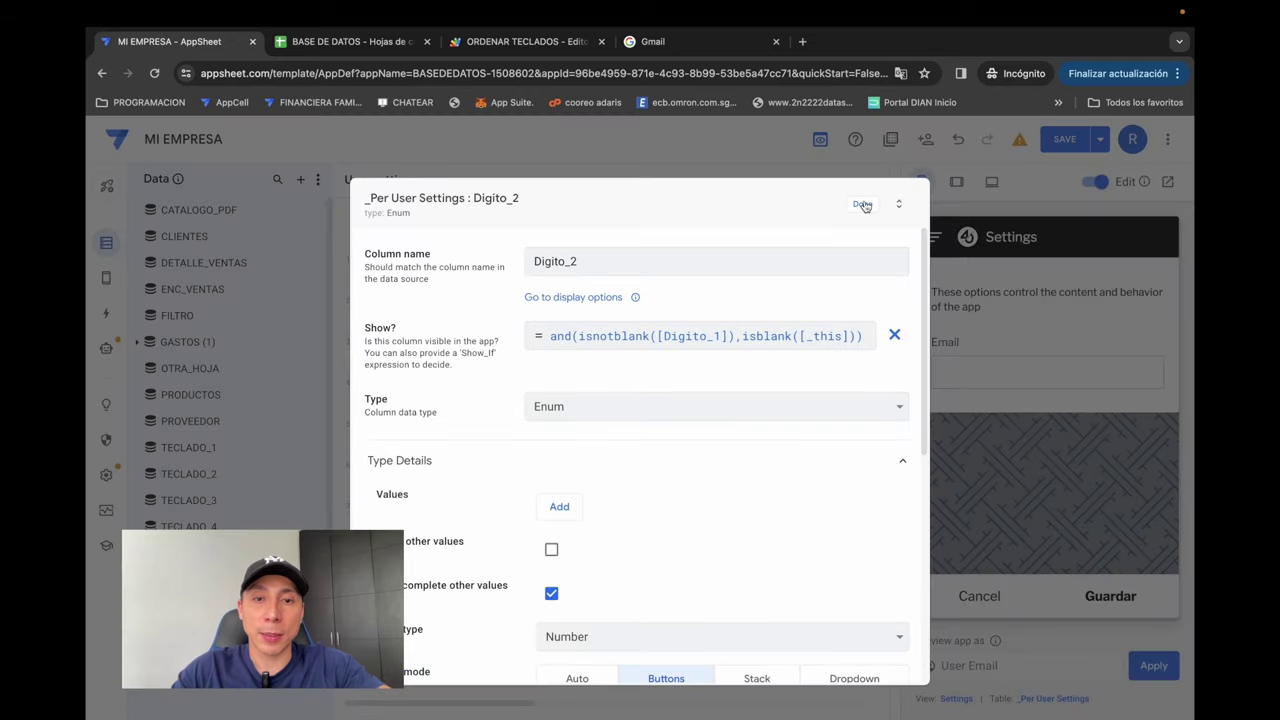
- Close Digito_2's settings and open Digito_3's show condition
{"action": "left_click", "coordinate": [864, 205]}
{"action": "left_click", "coordinate": [1068, 139]}
{"action": "left_click", "coordinate": [365, 436]}
{"action": "left_click", "coordinate": [681, 338]}
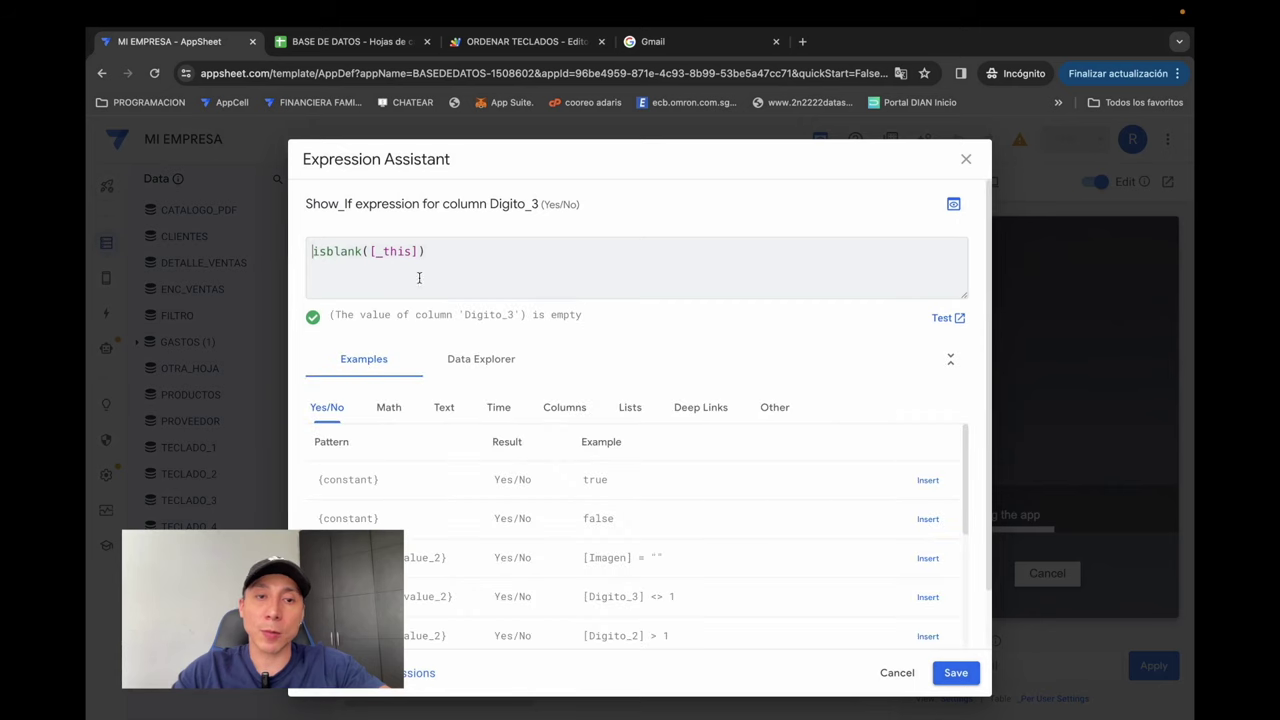
- Write Digito_3's show condition as and(isnotblank([Digito_2]),isblank([_this])) and save it
{"action": "type", "text": "and("}
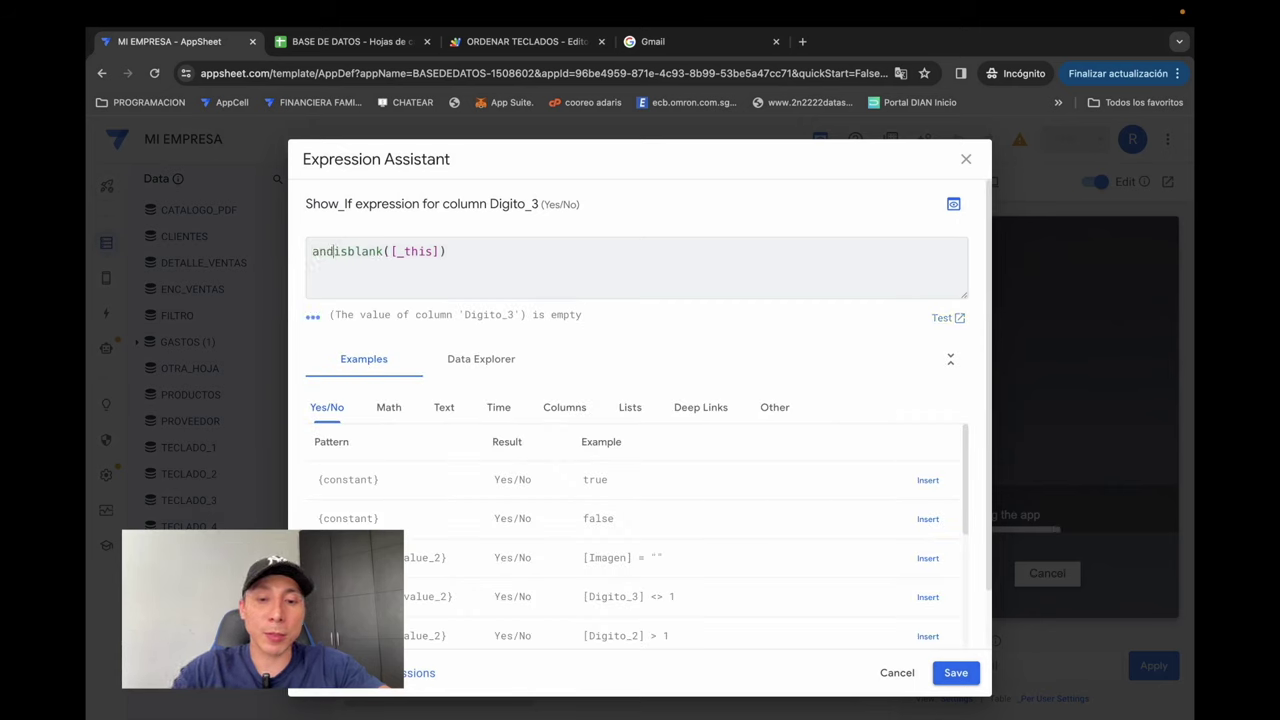
{"action": "key", "text": "Return"}
{"action": "key", "text": "Return"}
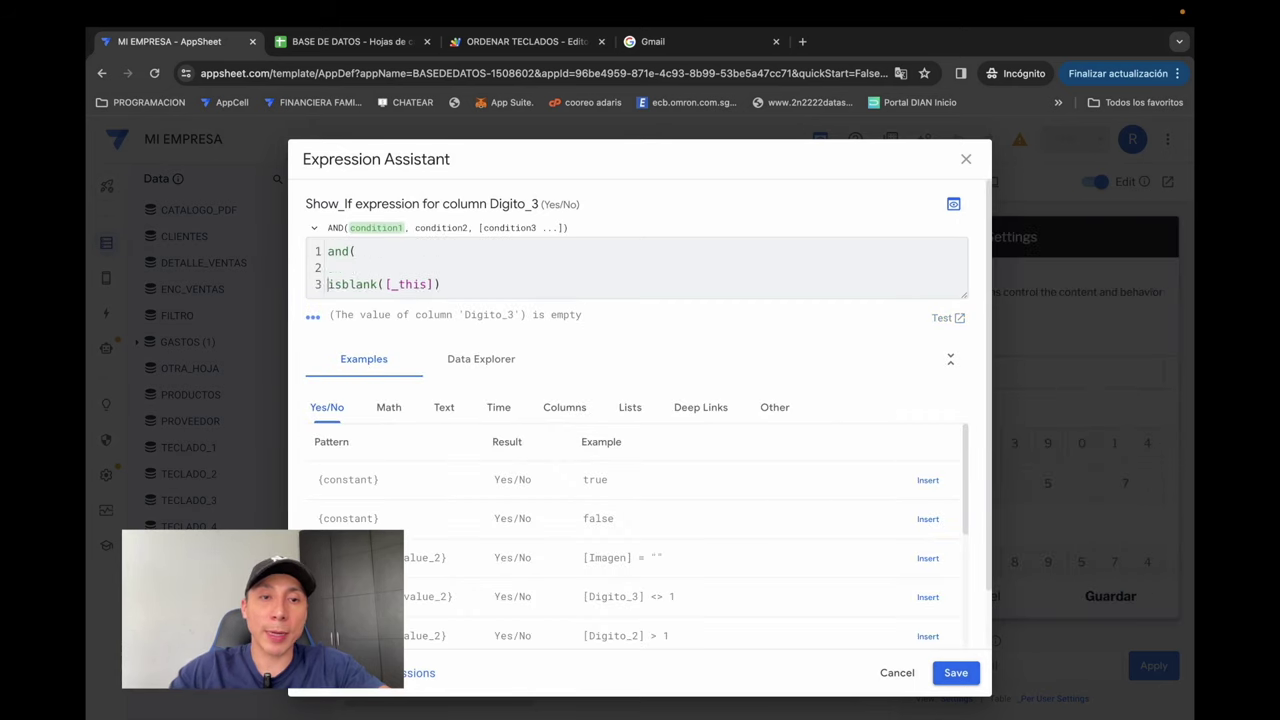
{"action": "type", "text": "isnotblank("}
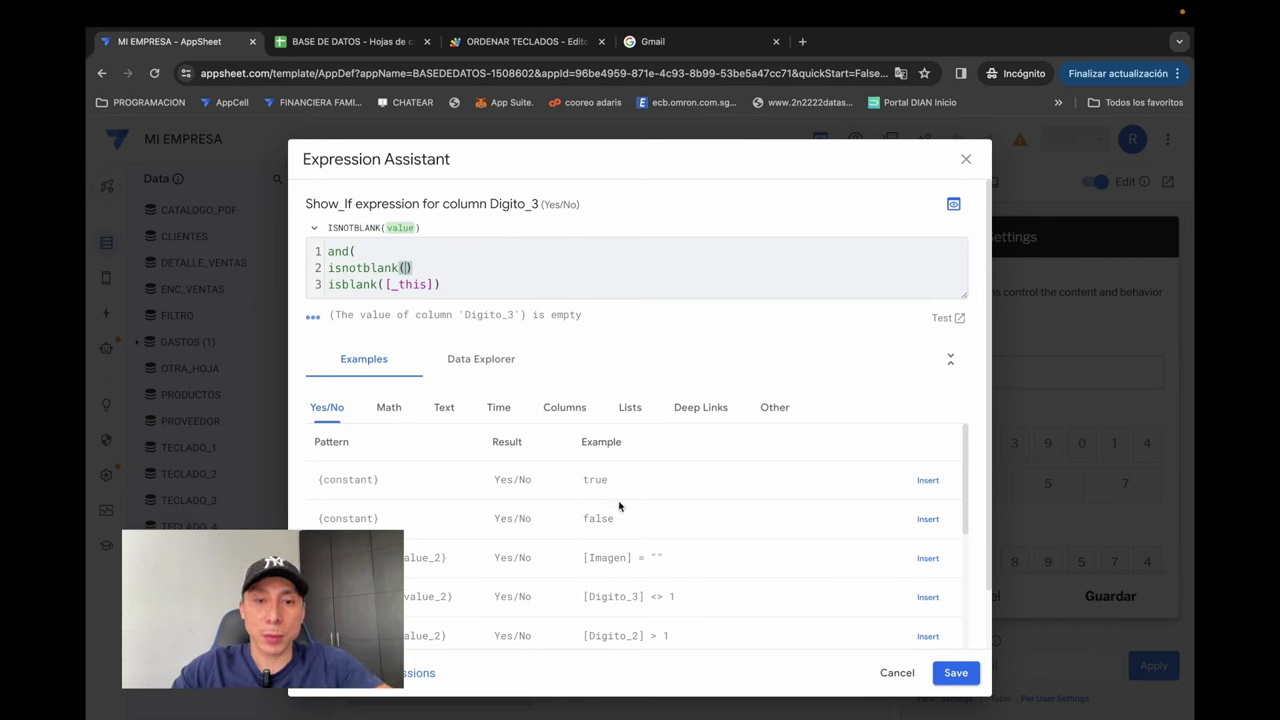
{"action": "left_click", "coordinate": [575, 410]}
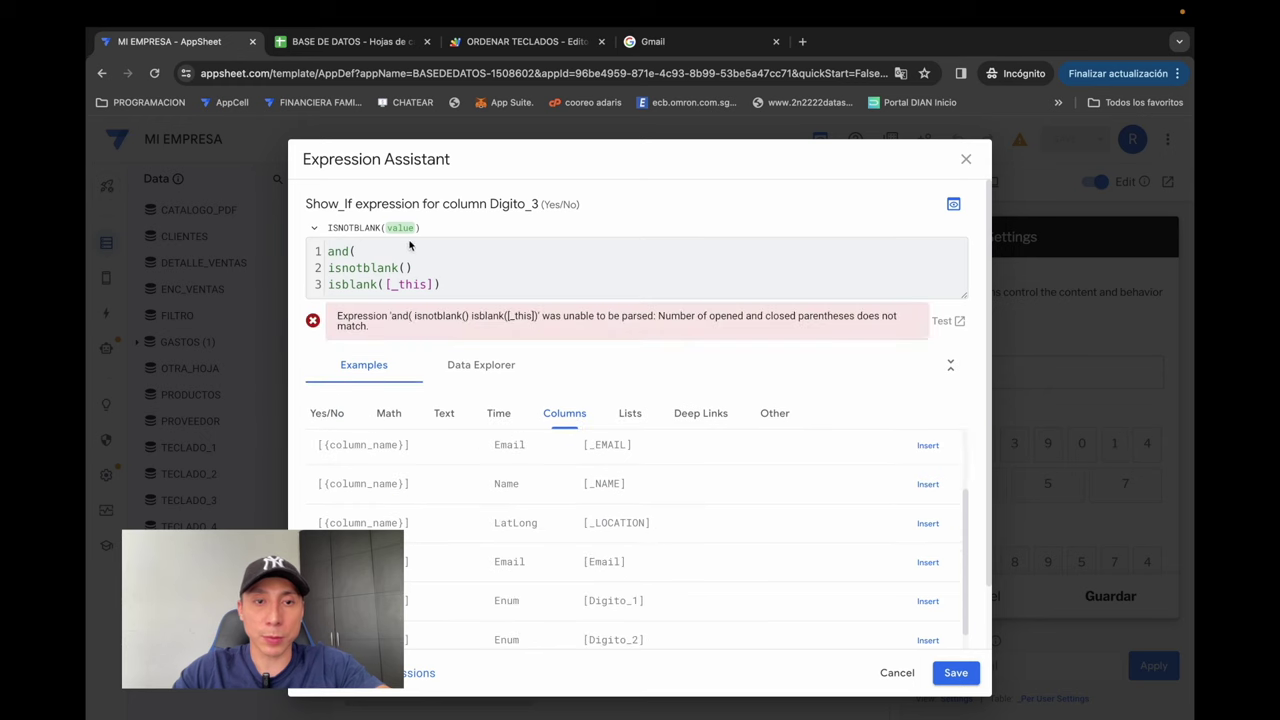
{"action": "left_click", "coordinate": [928, 641]}
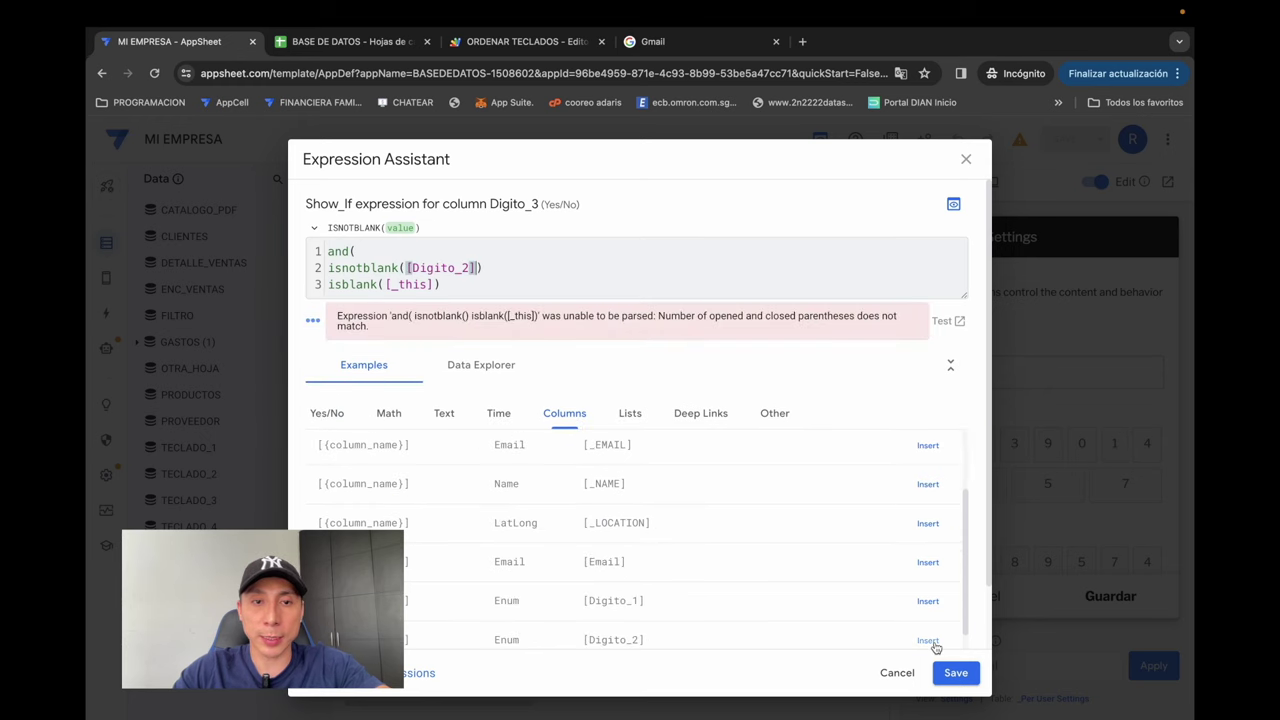
{"action": "left_click", "coordinate": [528, 287]}
{"action": "left_click", "coordinate": [552, 271]}
{"action": "type", "text": ","}
{"action": "left_click", "coordinate": [549, 278]}
{"action": "type", "text": ")"}
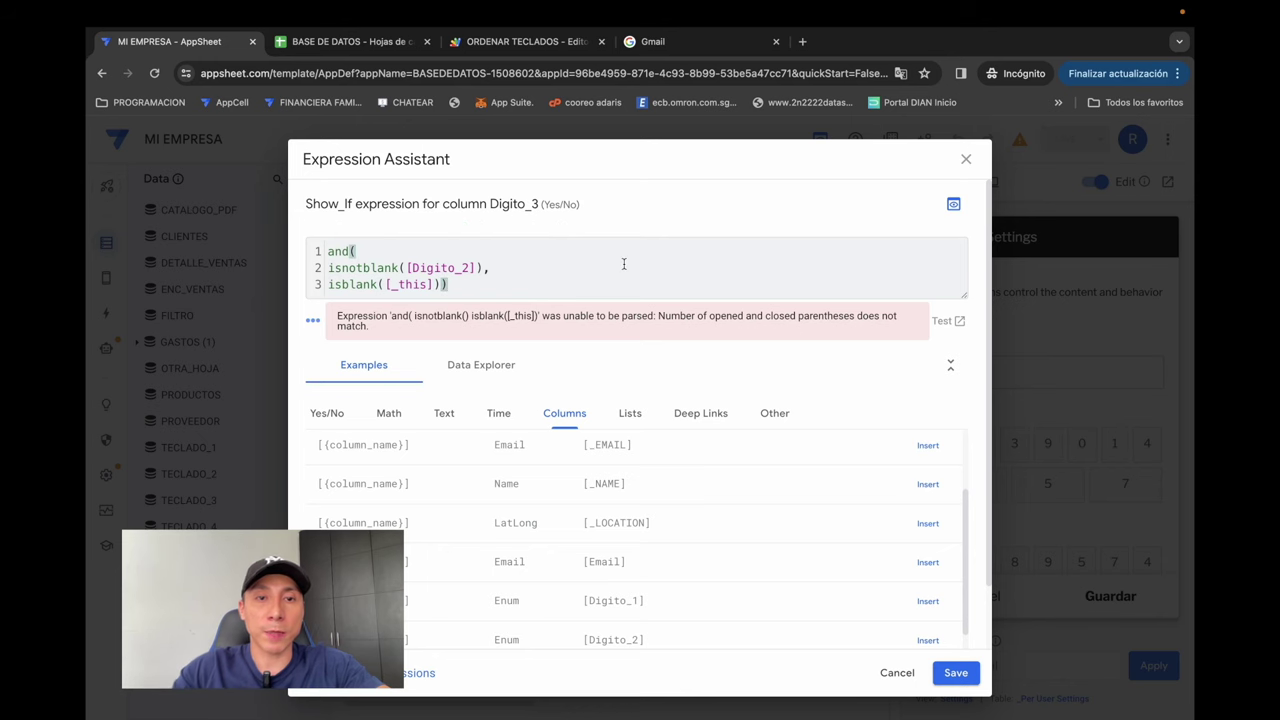
{"action": "scroll", "coordinate": [623, 264], "scroll_direction": "down", "scroll_amount": 1}
{"action": "left_click", "coordinate": [956, 672]}
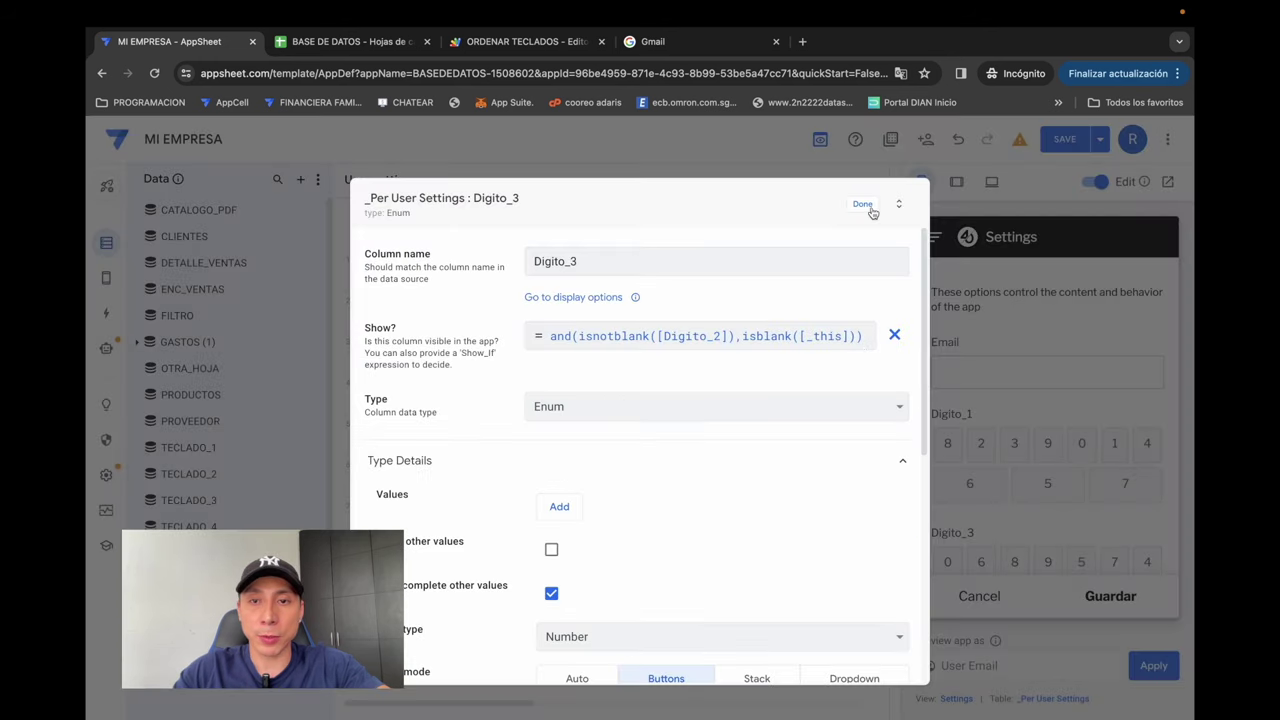
- In Digito_4's show condition, start and( with isnotblank([Digito_3]) inserted from the column list
{"action": "left_click", "coordinate": [866, 210]}
{"action": "left_click", "coordinate": [363, 476]}
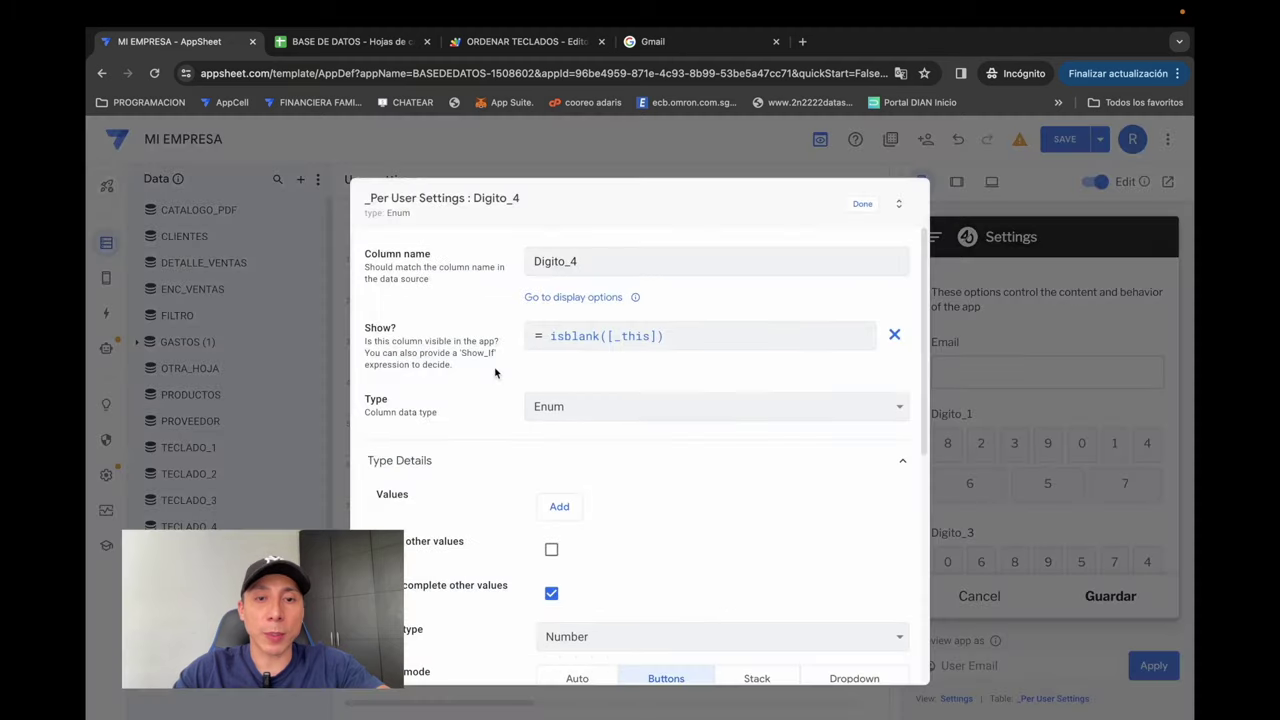
{"action": "left_click", "coordinate": [590, 338]}
{"action": "type", "text": "and("}
{"action": "key", "text": "Return"}
{"action": "key", "text": "Return"}
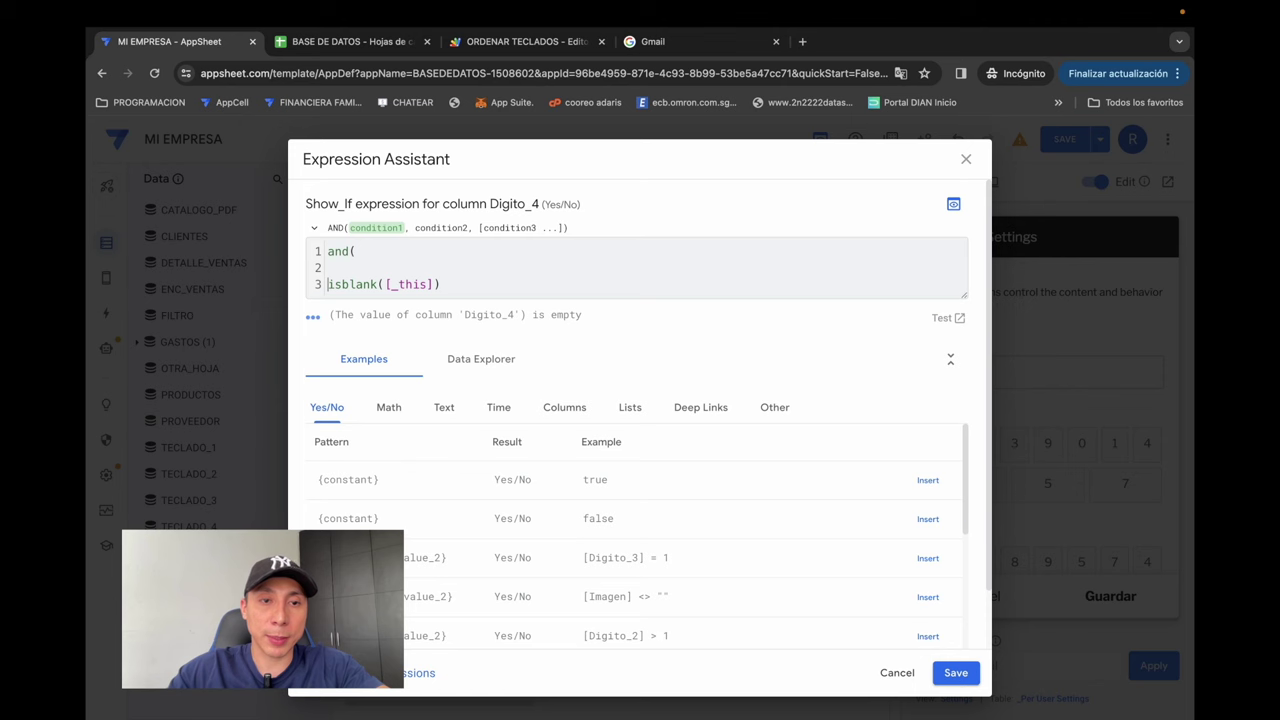
{"action": "type", "text": "a"}
{"action": "type", "text": "otblank("}
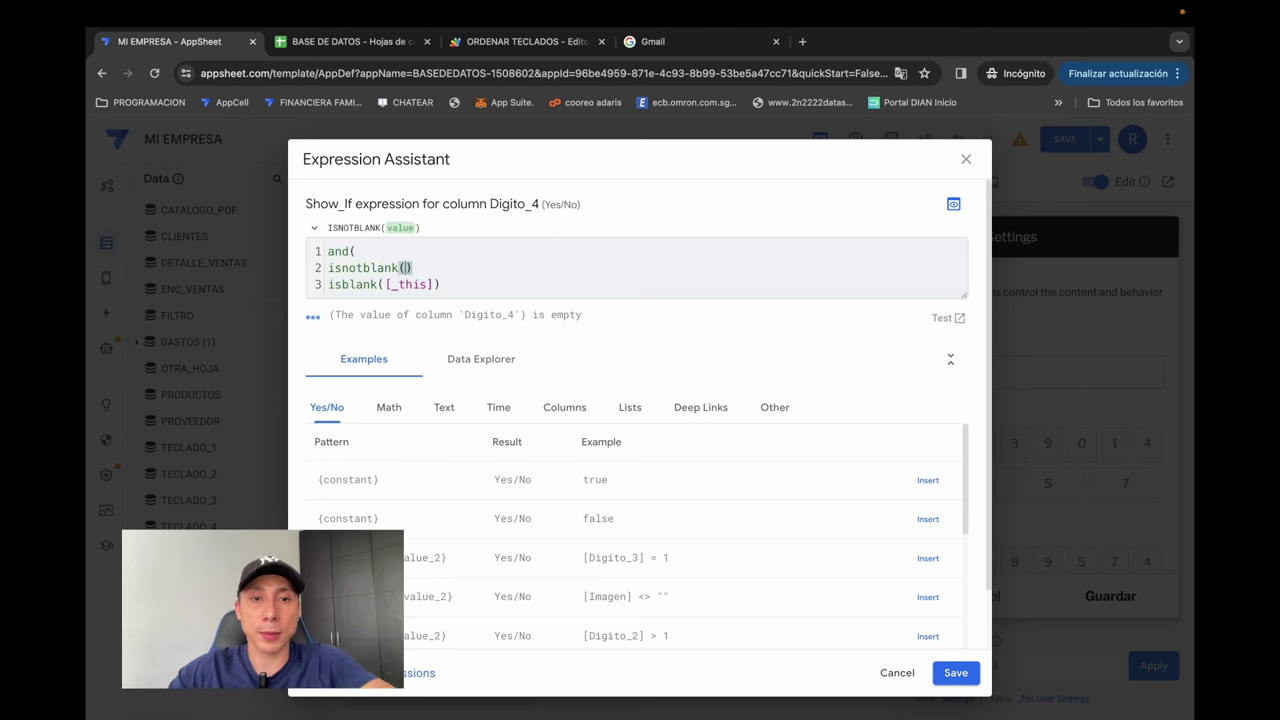
{"action": "left_click", "coordinate": [596, 408]}
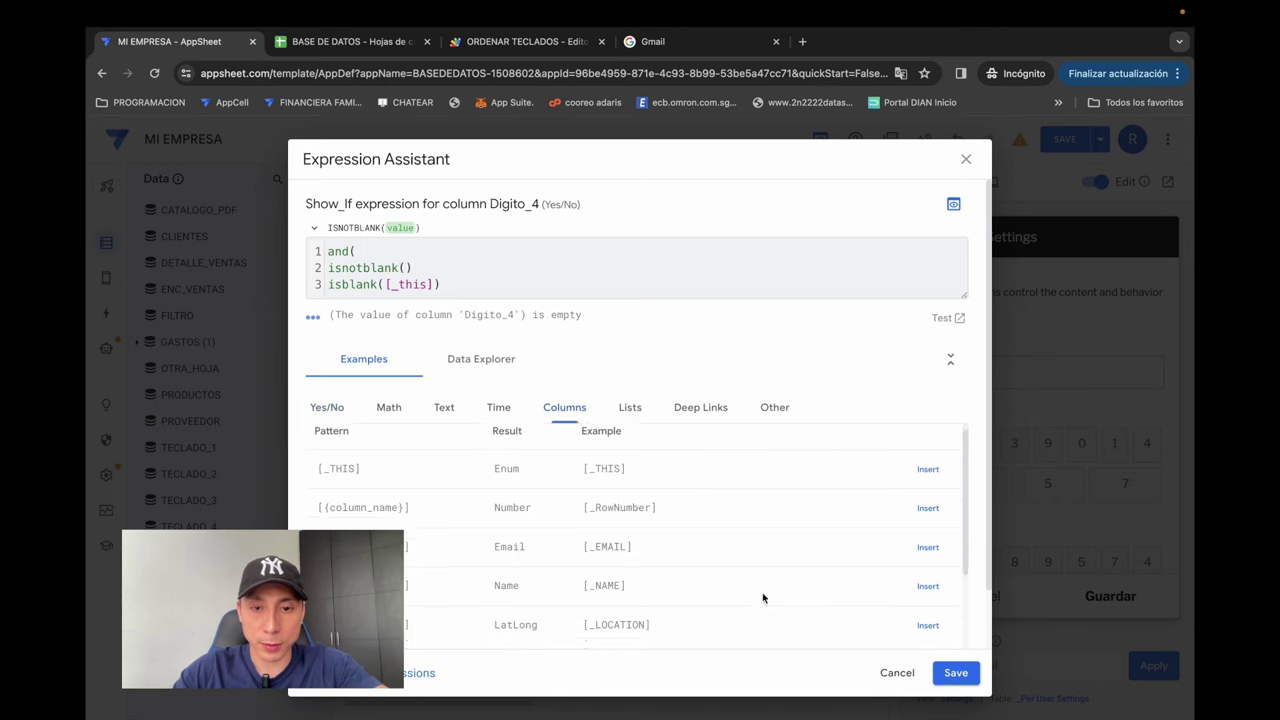
{"action": "scroll", "coordinate": [762, 597], "scroll_direction": "down", "scroll_amount": 5}
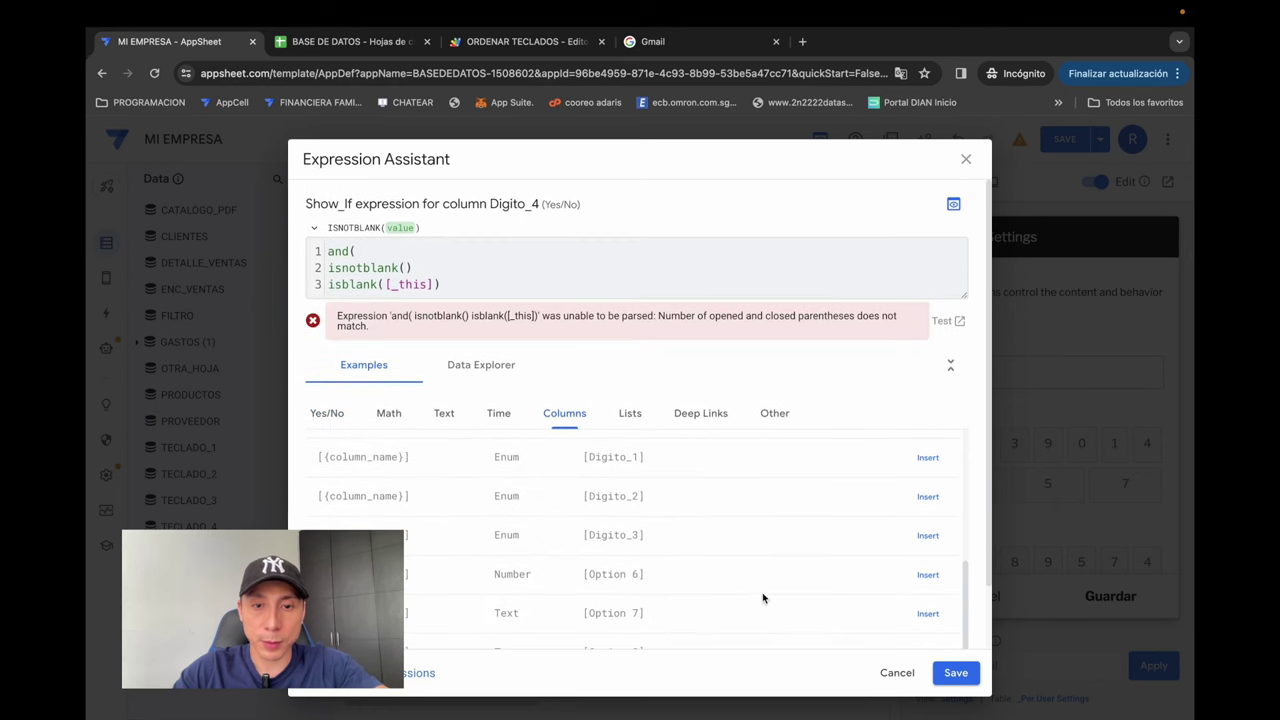
{"action": "left_click", "coordinate": [928, 535]}
- Finish it as and(isnotblank([Digito_3]),isblank([_this])), save, and close Digito_4's settings
{"action": "left_click", "coordinate": [535, 273]}
{"action": "type", "text": ","}
{"action": "key", "text": "Down"}
{"action": "type", "text": ")"}
{"action": "left_click", "coordinate": [955, 672]}
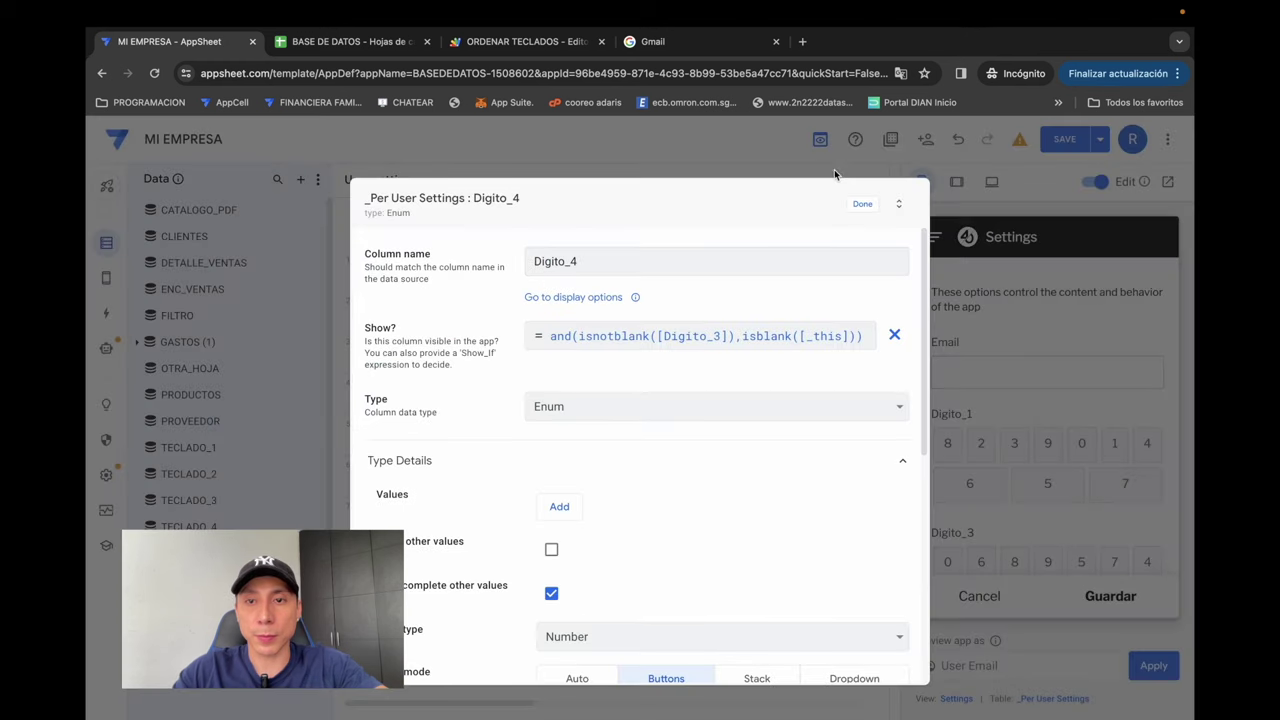
{"action": "left_click", "coordinate": [862, 203]}
- Enter a four-digit code starting 2, 7 on the preview keypad, then bring up Google's password page
{"action": "left_click", "coordinate": [1062, 139]}
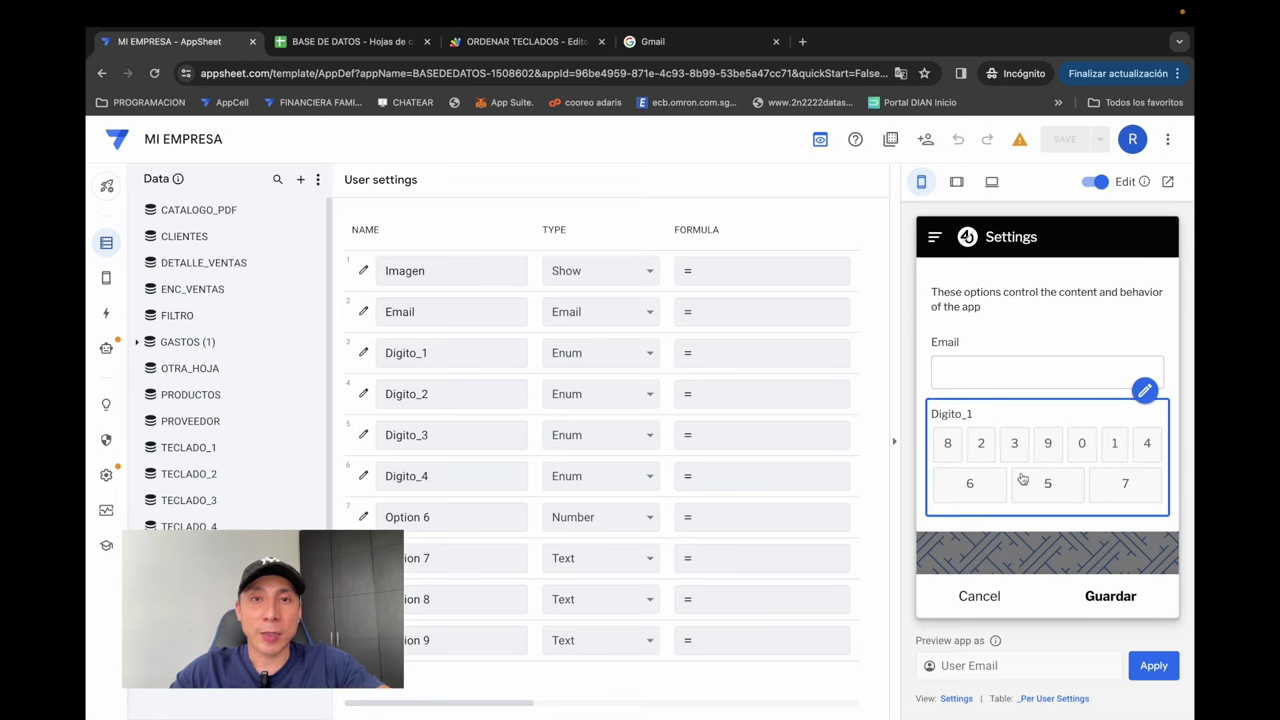
{"action": "left_click", "coordinate": [987, 446]}
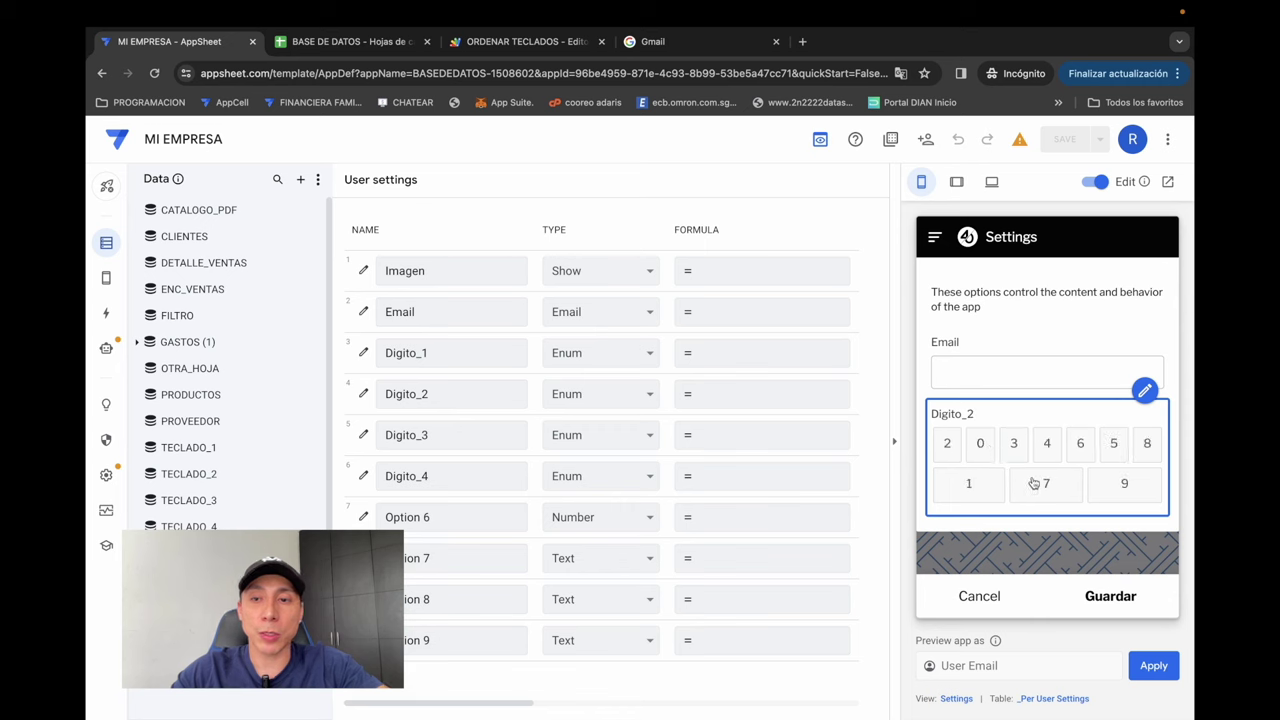
{"action": "left_click", "coordinate": [1070, 488]}
{"action": "left_click", "coordinate": [1013, 447]}
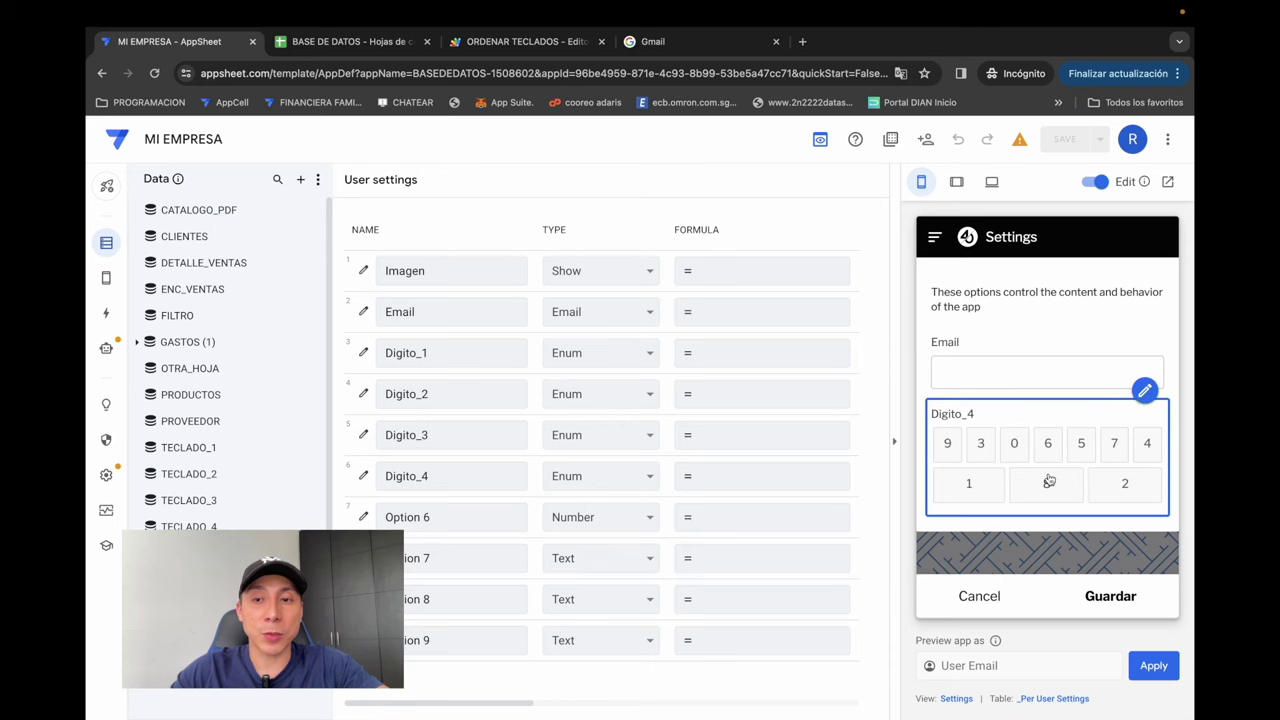
{"action": "left_click", "coordinate": [1048, 485]}
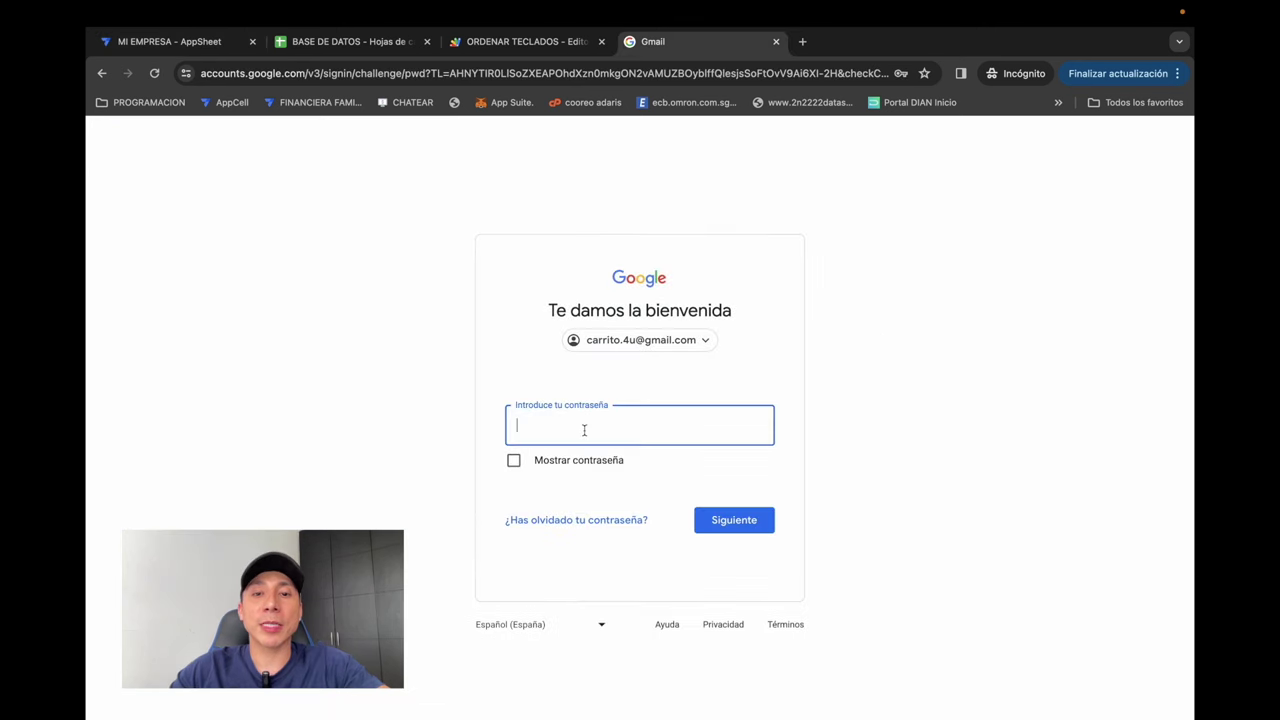
{"action": "left_click", "coordinate": [588, 440]}
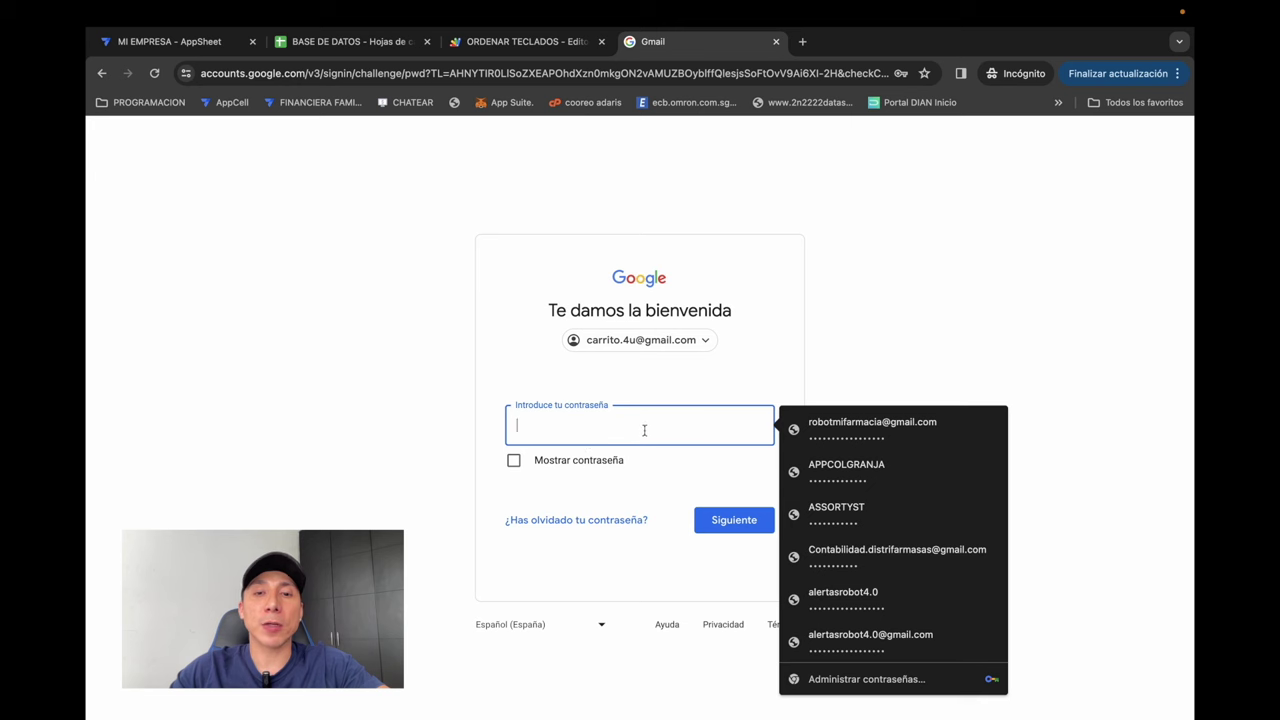
- Enter the account password on the Google sign-in page and return to the AppSheet editor
{"action": "type", "text": "••"}
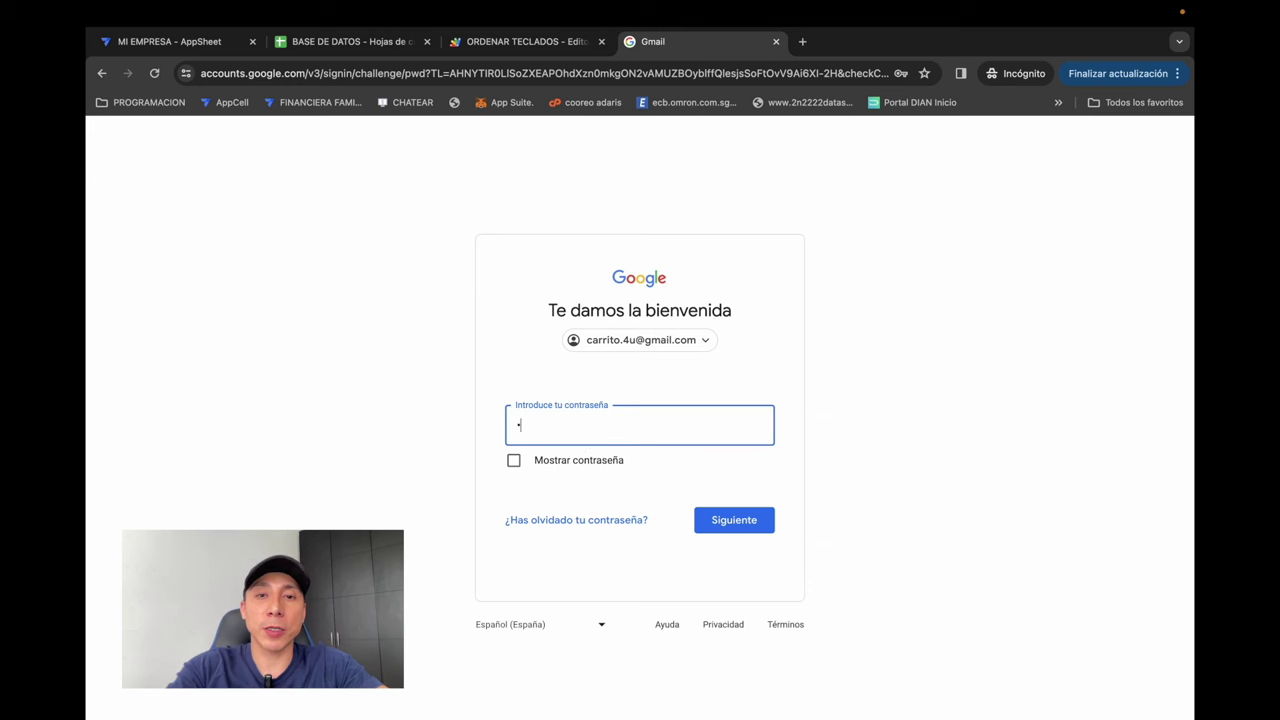
{"action": "type", "text": "••"}
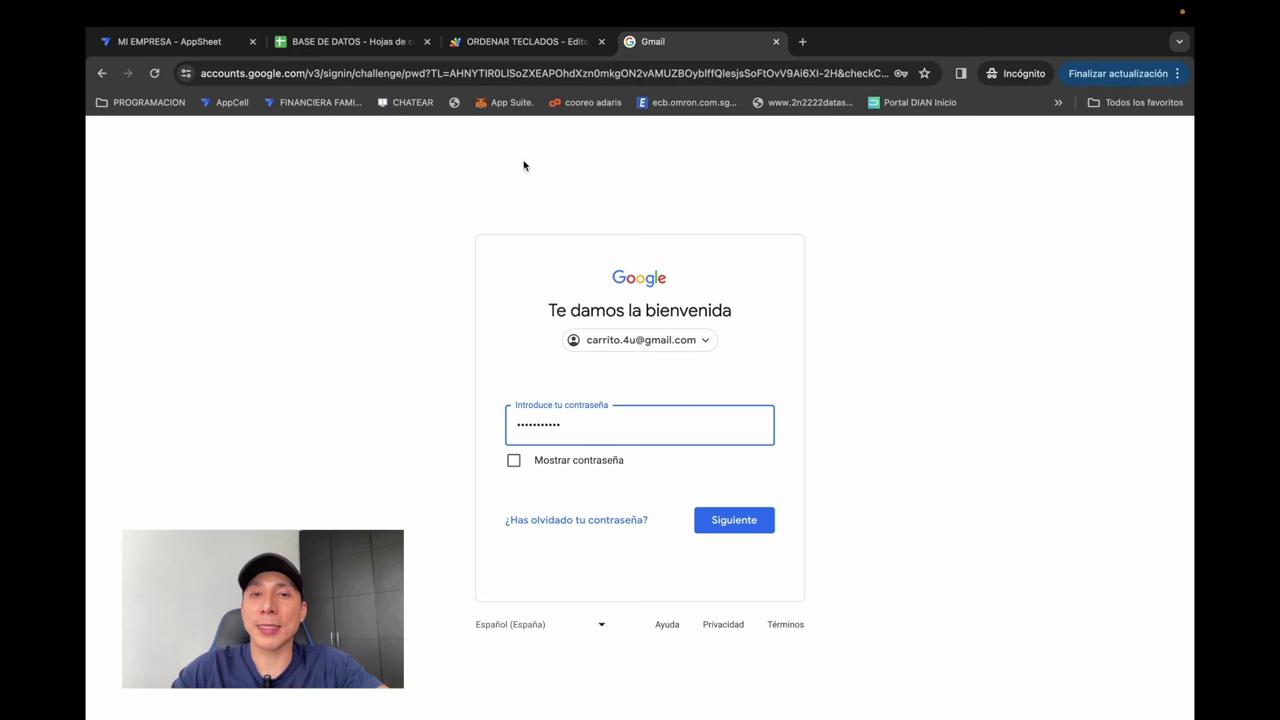
{"action": "left_click", "coordinate": [205, 42]}
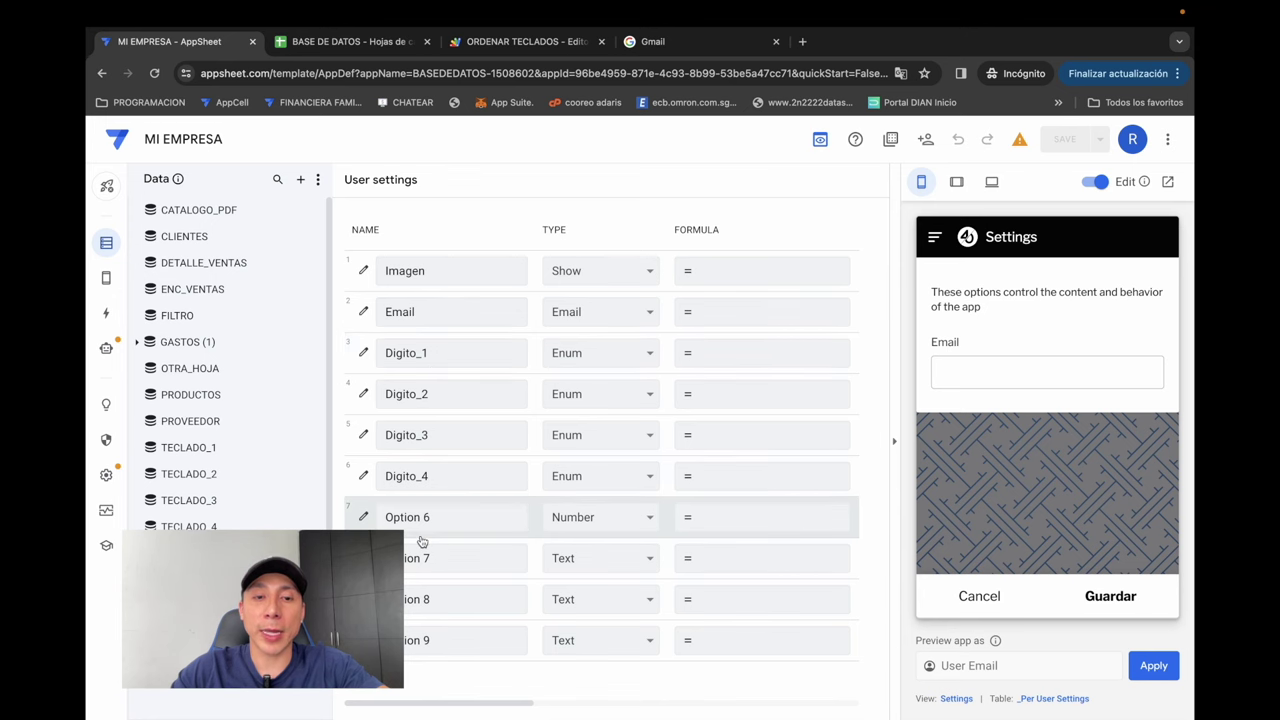
- Set display names 'Igresa tu clave' for Digito_1 and '#' for Digito_2
{"action": "left_click", "coordinate": [363, 352]}
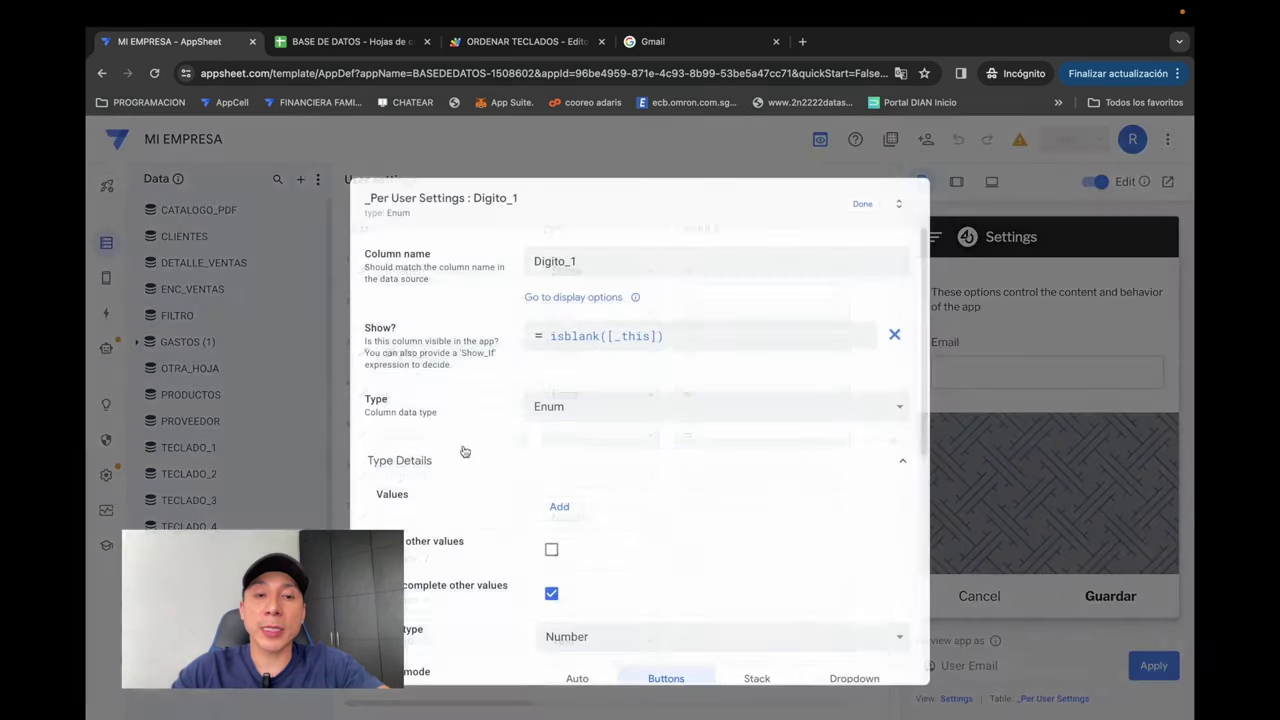
{"action": "scroll", "coordinate": [500, 550], "scroll_direction": "down", "scroll_amount": 5}
{"action": "left_click", "coordinate": [729, 517]}
{"action": "type", "text": "Igresa tu clave"}
{"action": "left_click", "coordinate": [953, 673]}
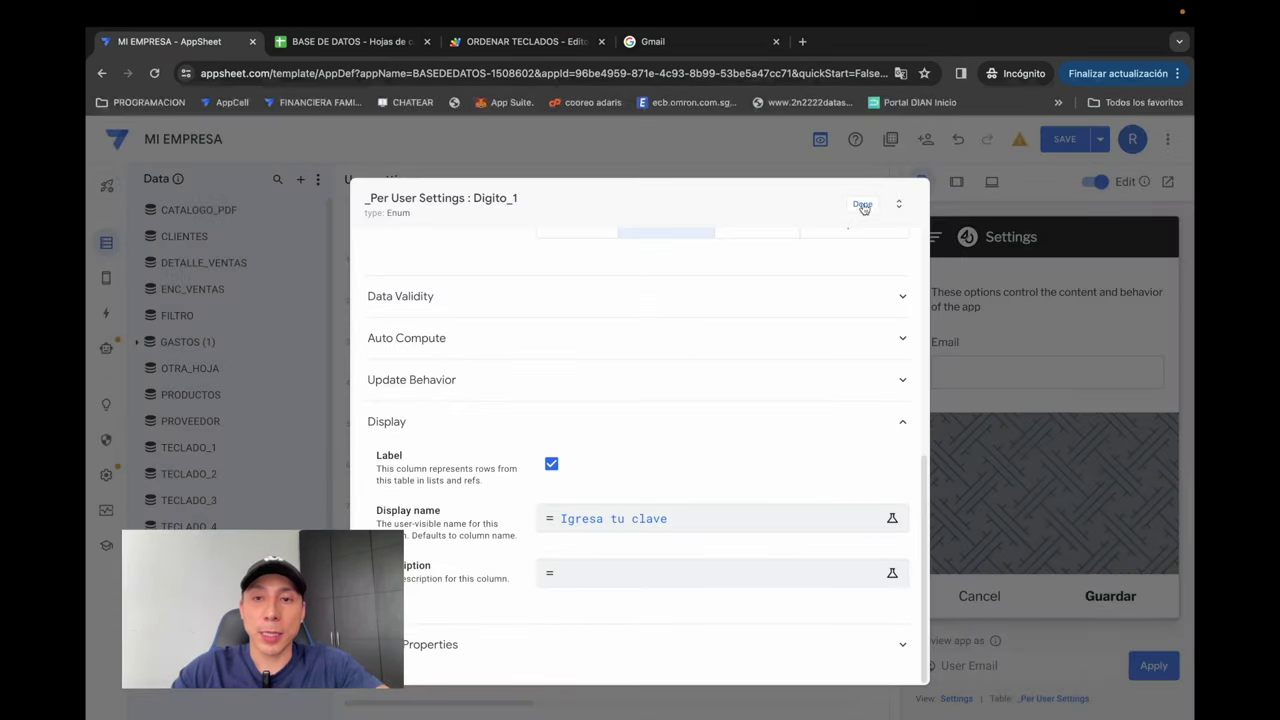
{"action": "left_click", "coordinate": [862, 203]}
{"action": "left_click", "coordinate": [363, 400]}
{"action": "scroll", "coordinate": [467, 428], "scroll_direction": "down", "scroll_amount": 10}
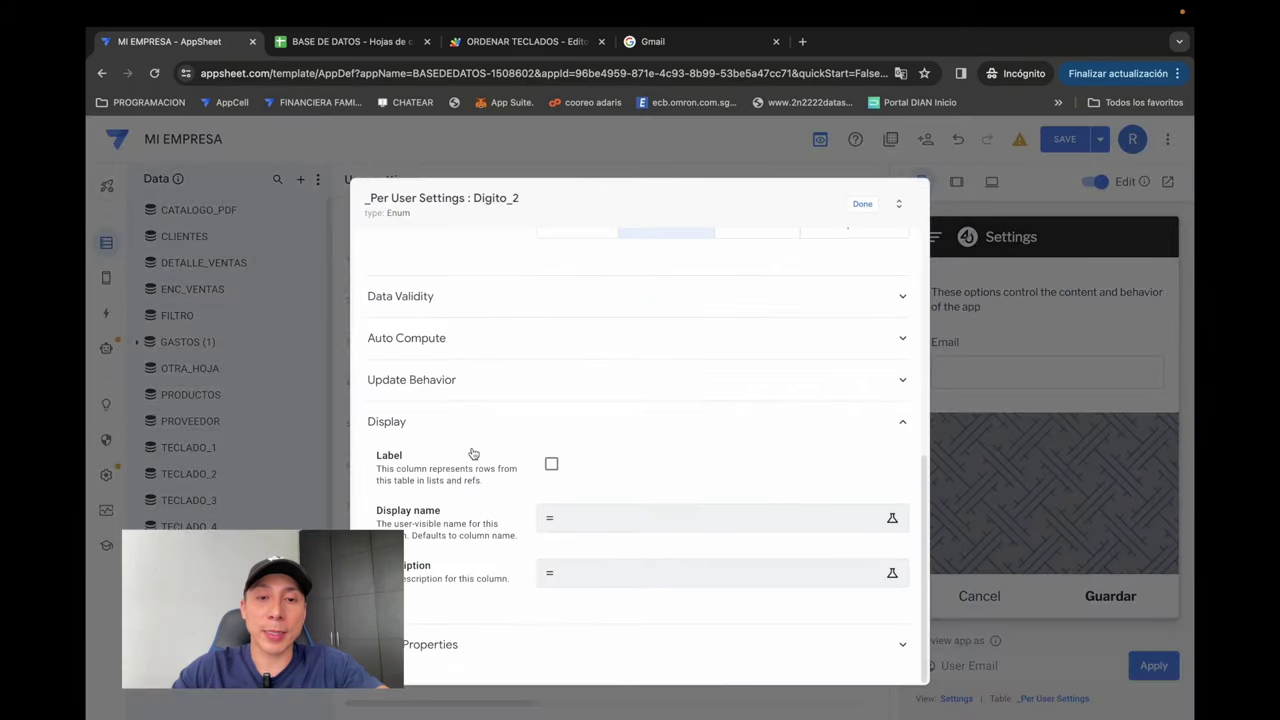
{"action": "left_click", "coordinate": [576, 520]}
{"action": "type", "text": "\""}
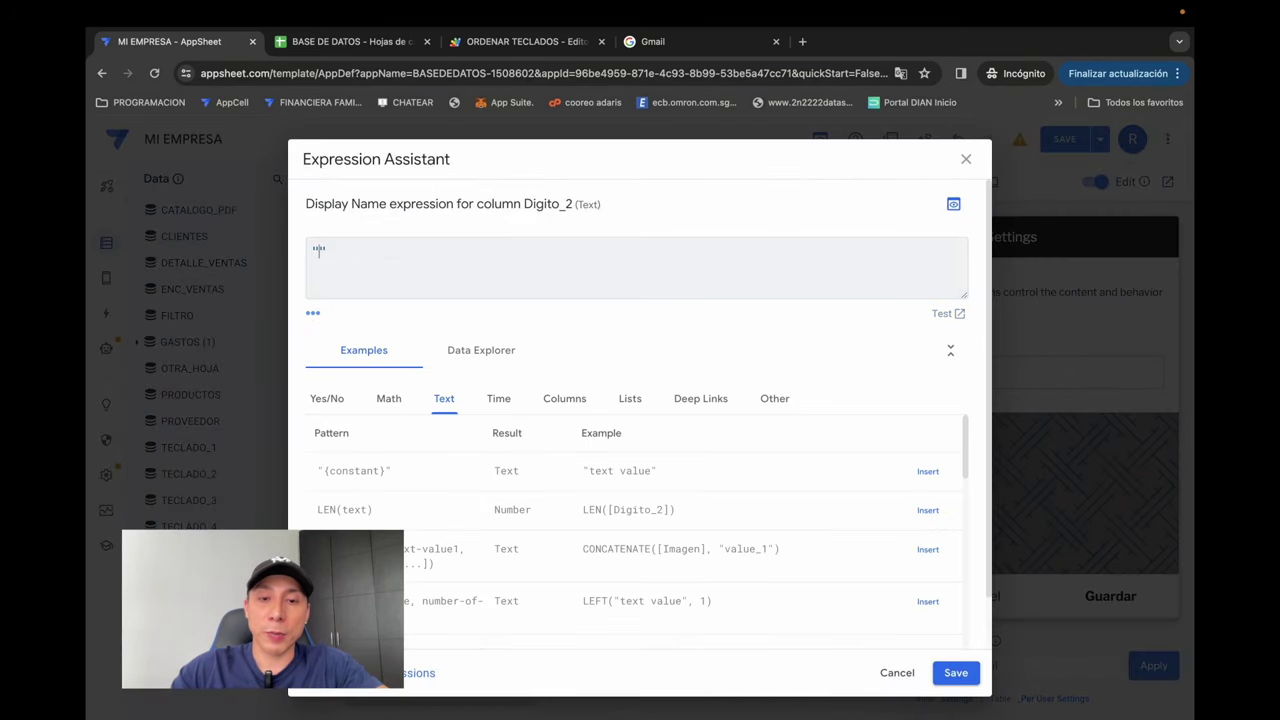
{"action": "type", "text": "#"}
{"action": "left_click", "coordinate": [955, 672]}
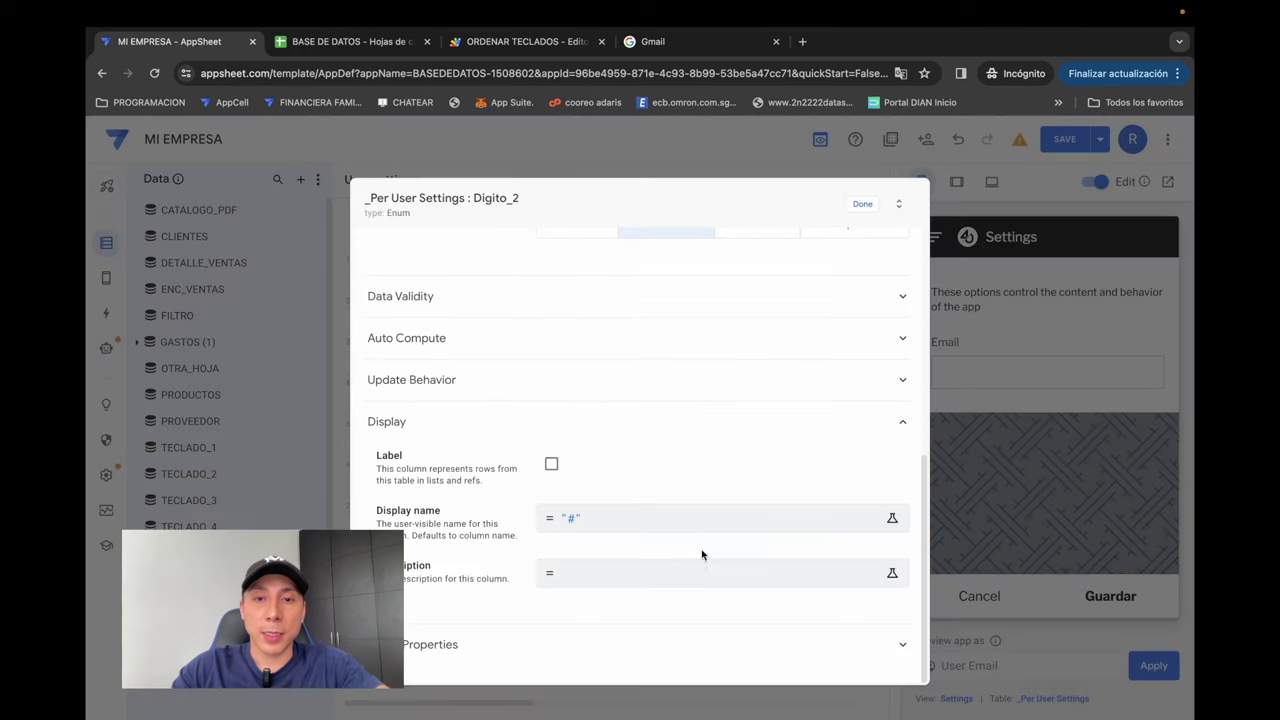
{"action": "left_click", "coordinate": [863, 205]}
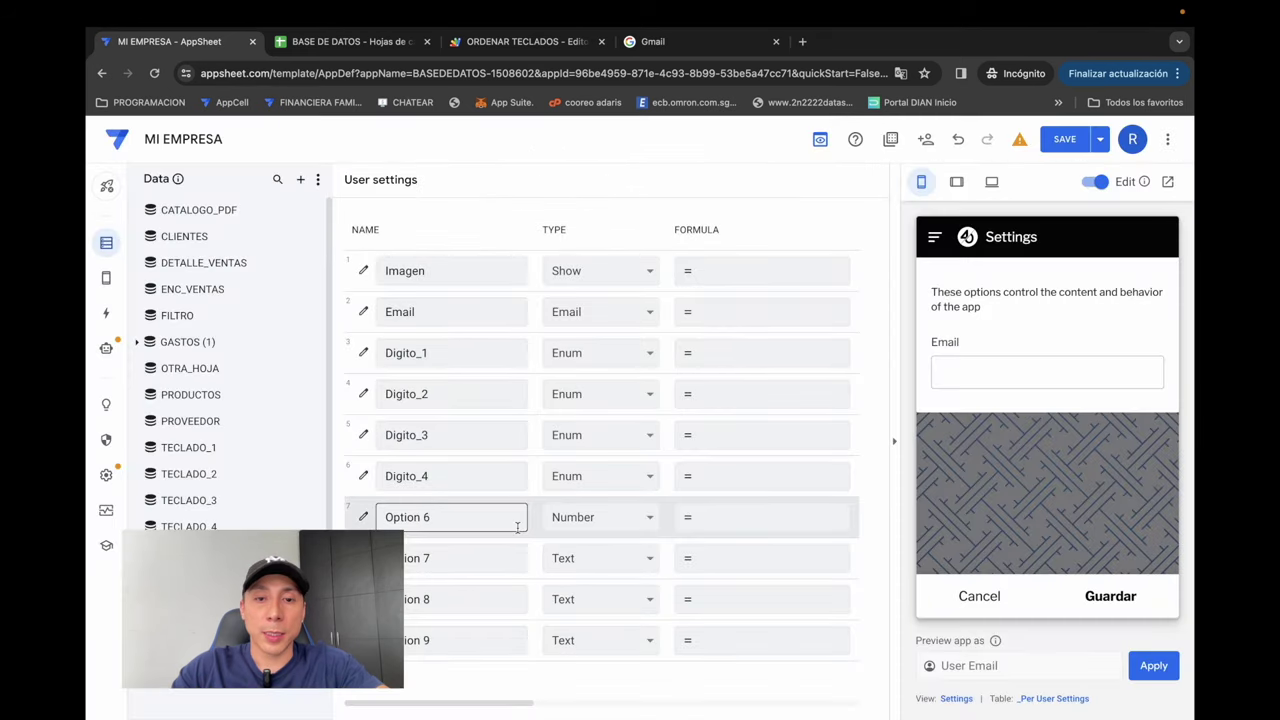
- Set display names '##' for Digito_3 and '###' for Digito_4, then save the app
{"action": "left_click", "coordinate": [363, 434]}
{"action": "left_click", "coordinate": [549, 522]}
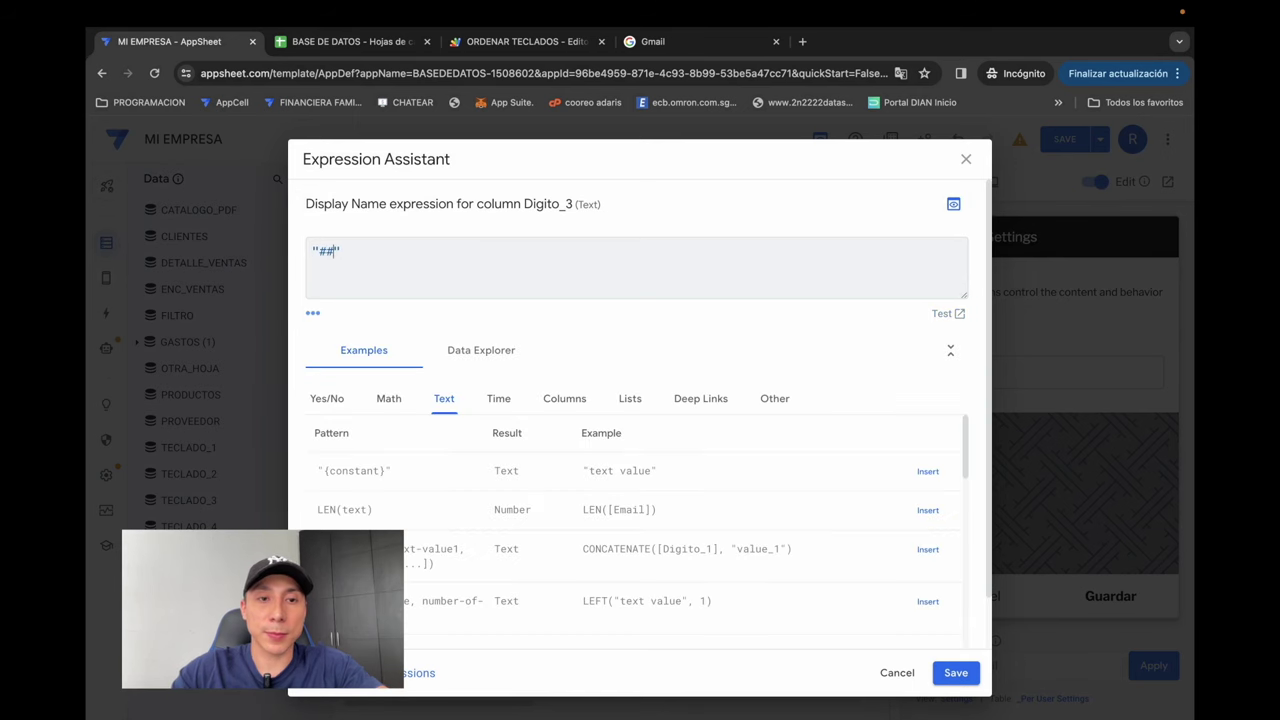
{"action": "left_click", "coordinate": [956, 672]}
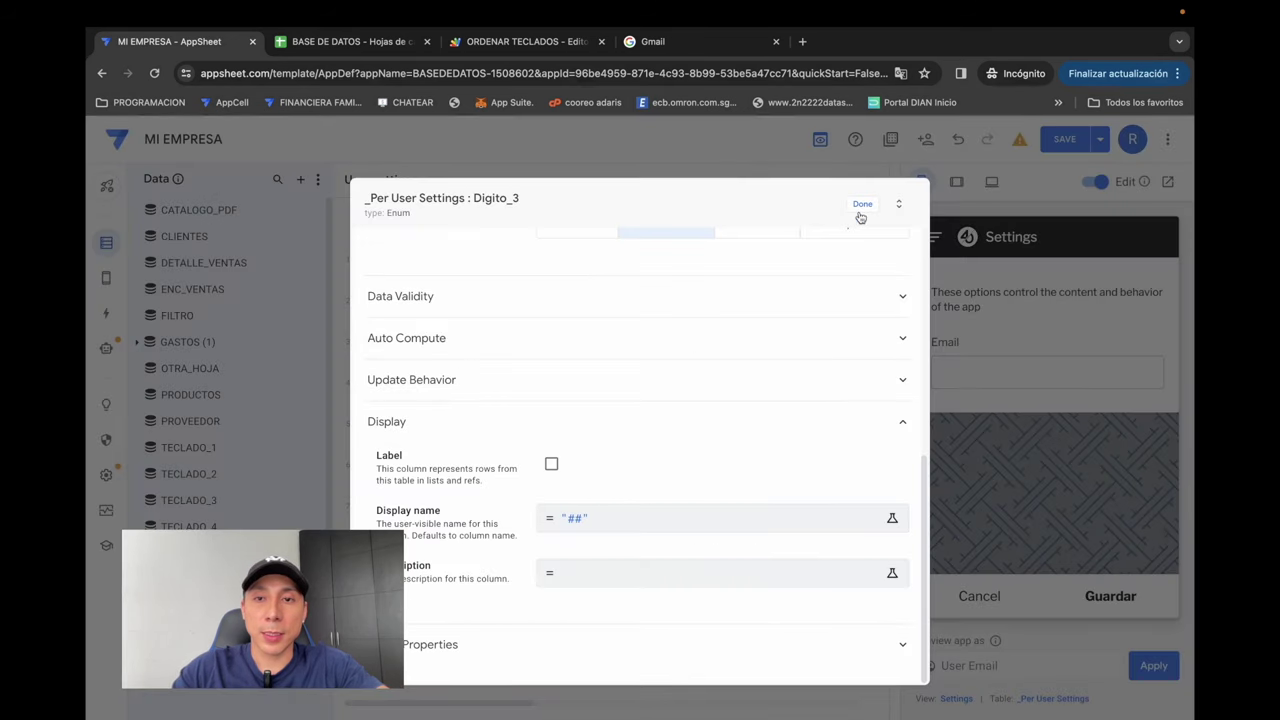
{"action": "left_click", "coordinate": [860, 207]}
{"action": "left_click", "coordinate": [363, 475]}
{"action": "scroll", "coordinate": [500, 480], "scroll_direction": "down", "scroll_amount": 5}
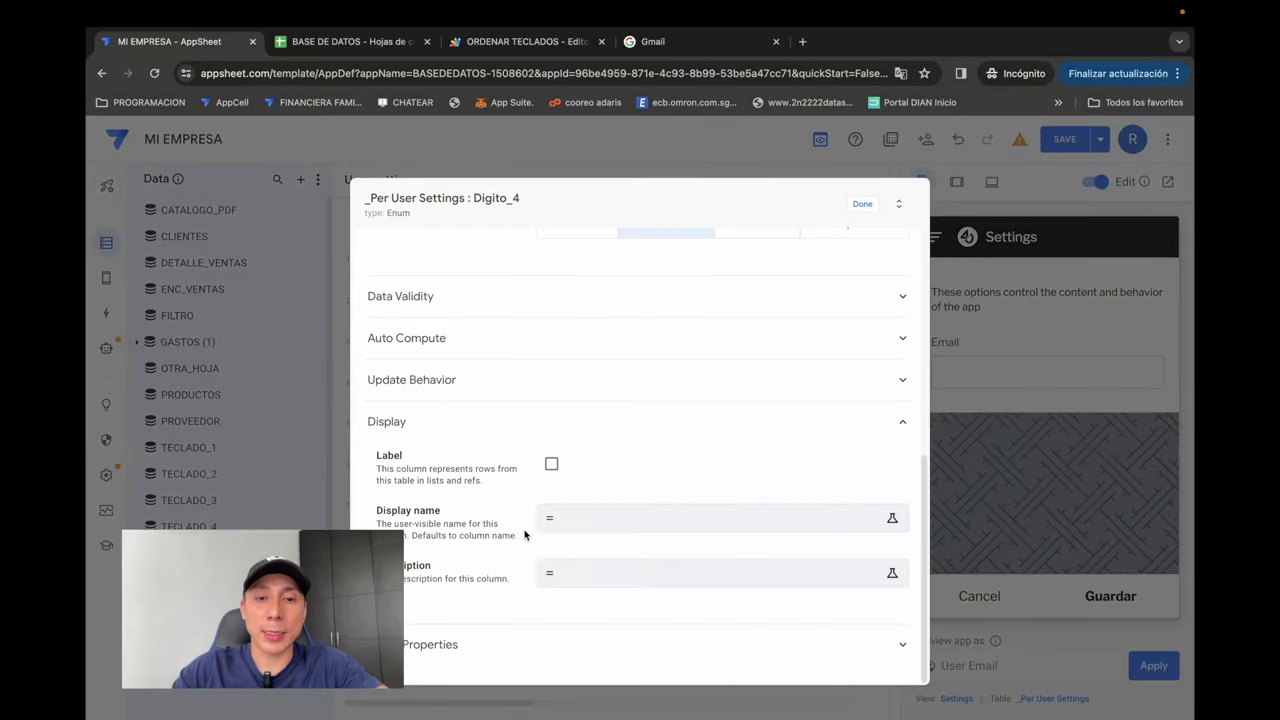
{"action": "left_click", "coordinate": [500, 513]}
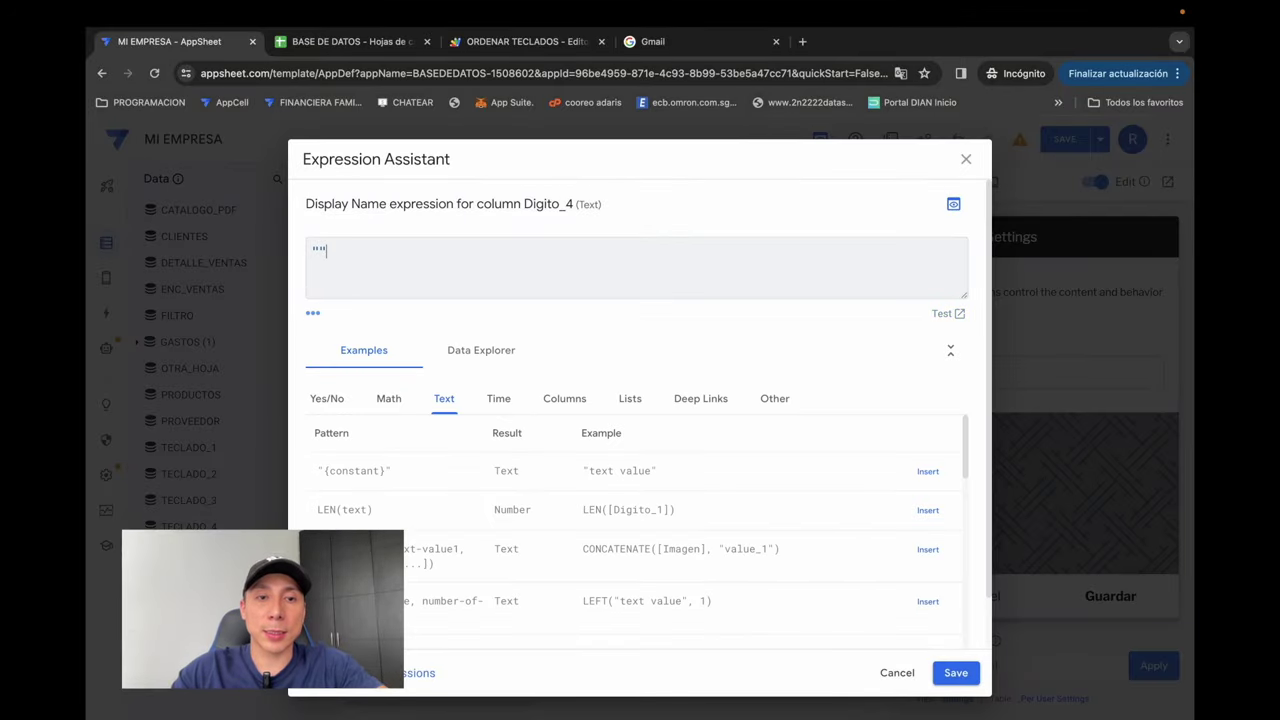
{"action": "type", "text": "\""}
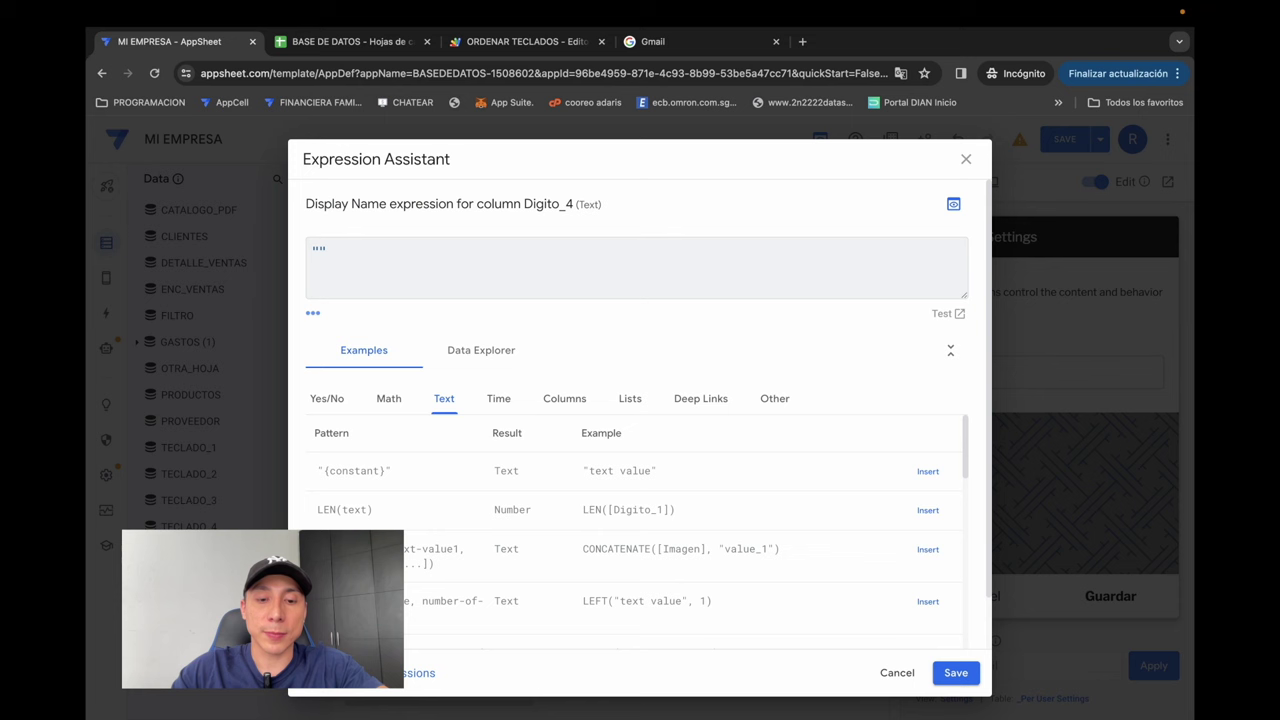
{"action": "type", "text": "###"}
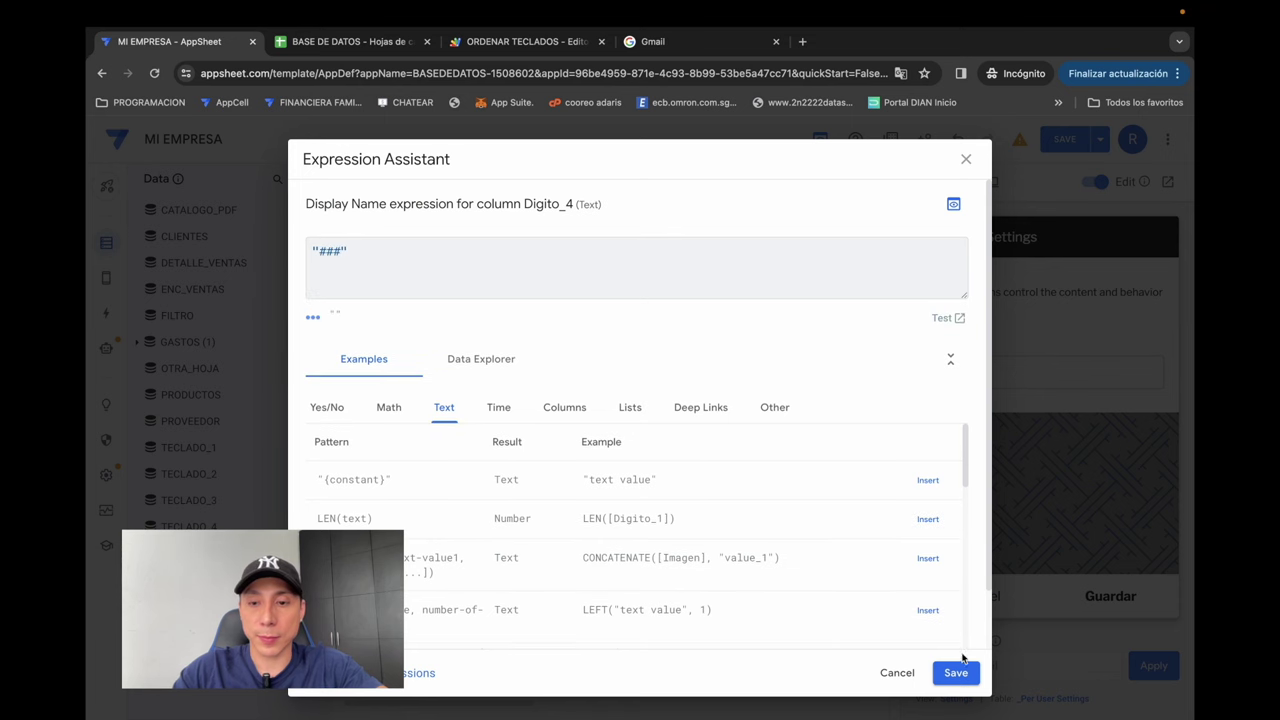
{"action": "left_click", "coordinate": [956, 672]}
{"action": "left_click", "coordinate": [862, 200]}
{"action": "left_click", "coordinate": [1065, 139]}
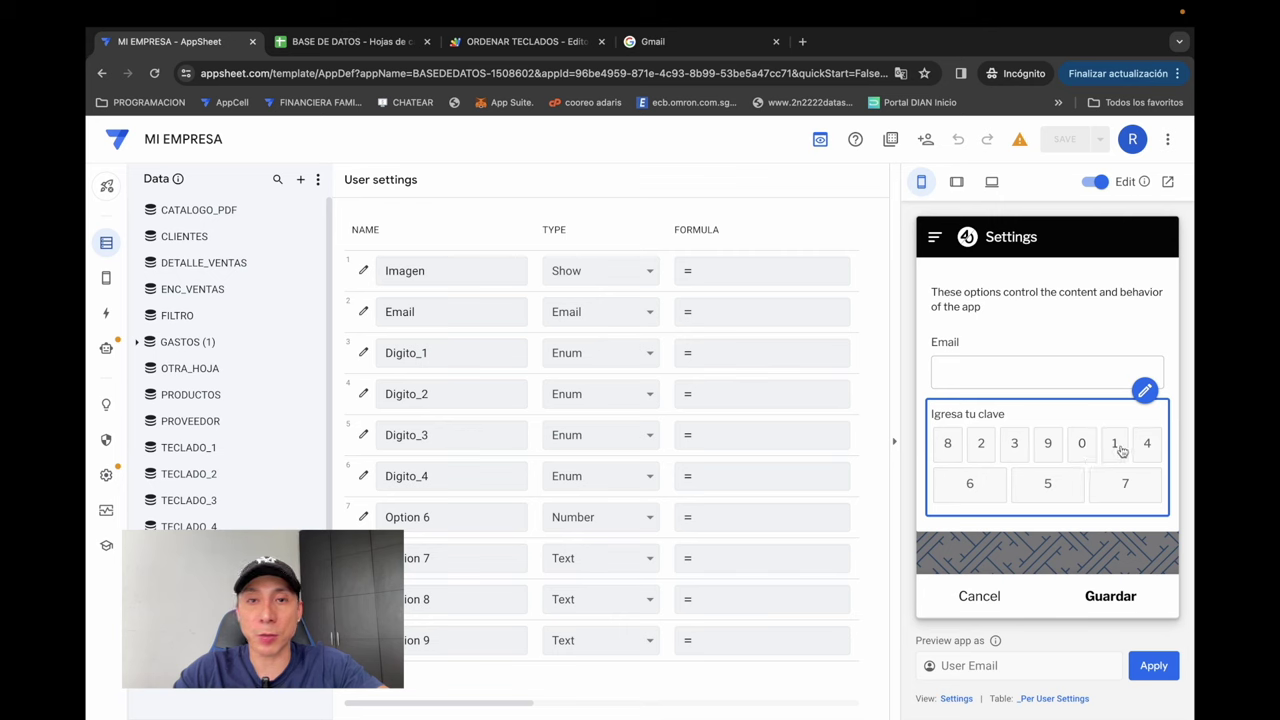
- Tap four digits on the preview keypad as the label changes to #, ## and ###
{"action": "left_click", "coordinate": [1116, 446]}
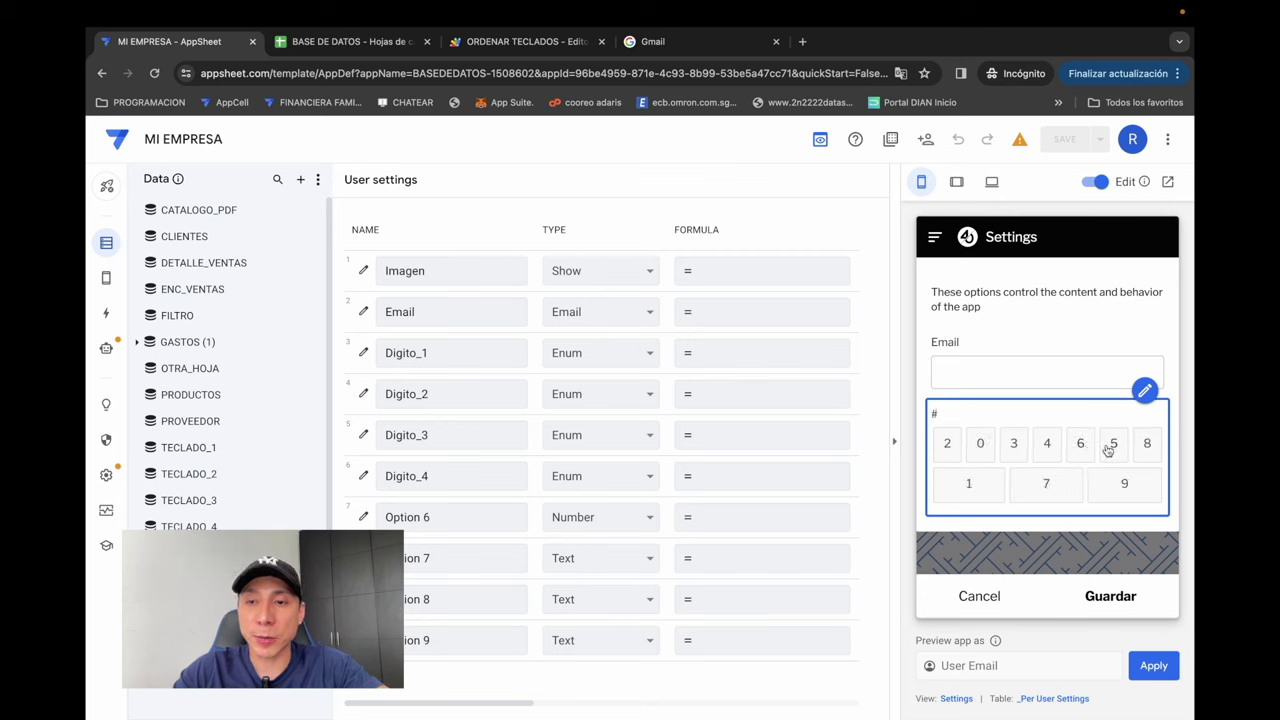
{"action": "left_click", "coordinate": [948, 447]}
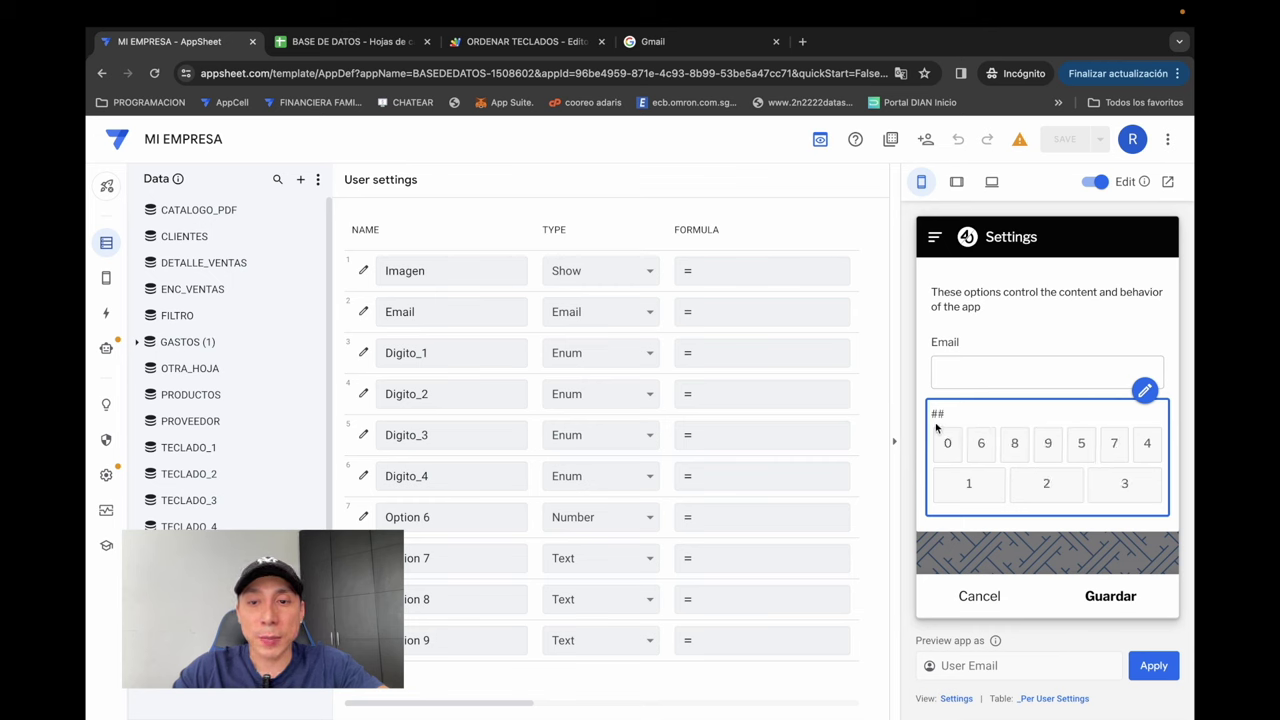
{"action": "left_click", "coordinate": [1117, 482]}
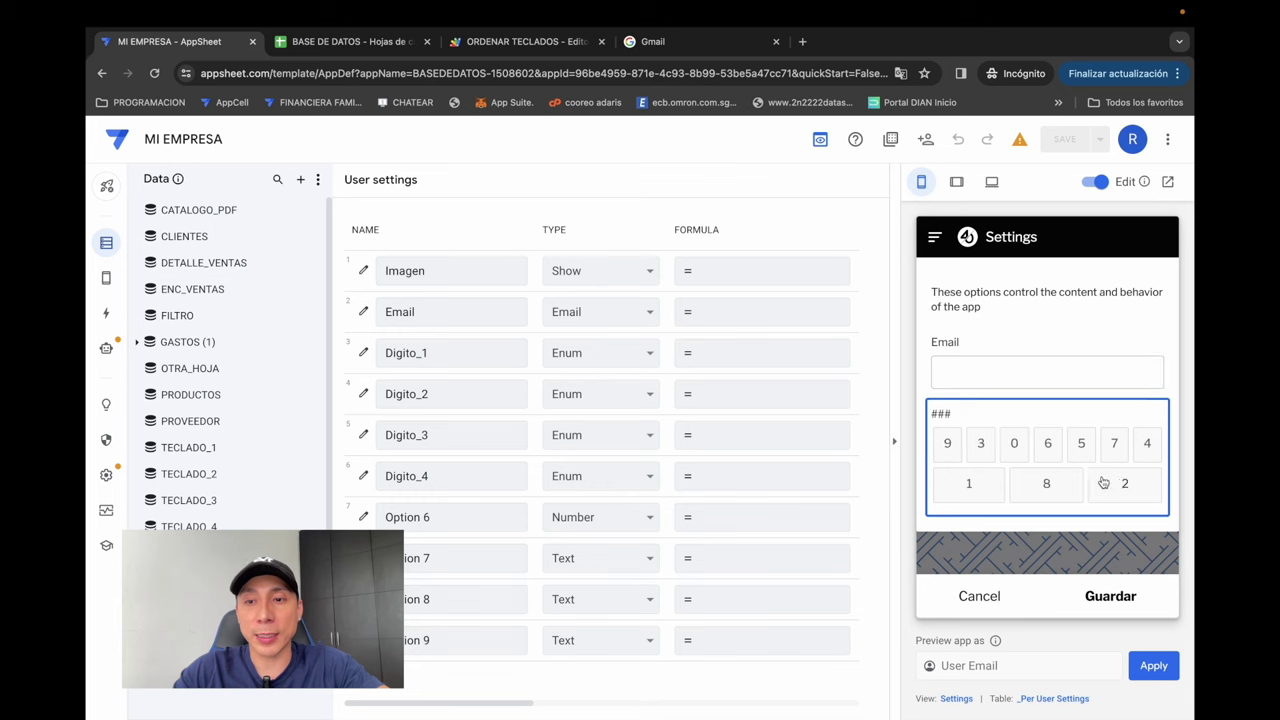
{"action": "left_click", "coordinate": [978, 486]}
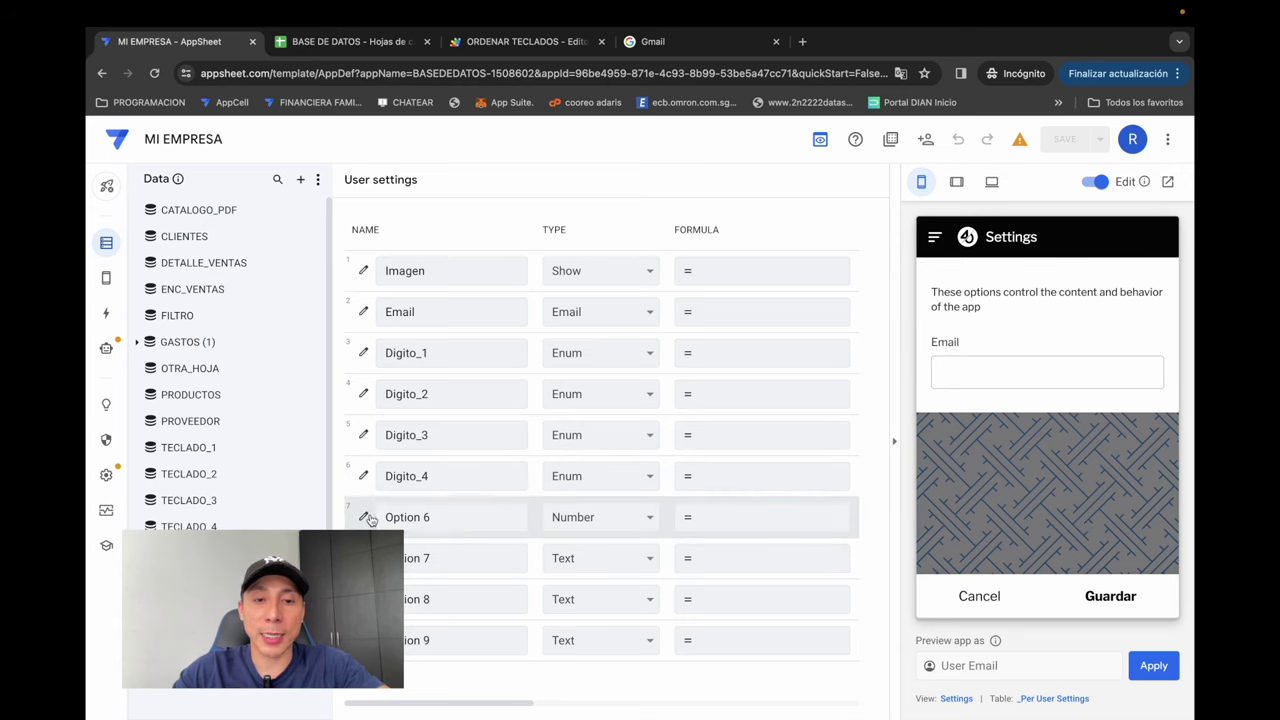
- Rename Option 6 to longin, make it visible, and set its type to Yes/No
{"action": "left_click", "coordinate": [441, 517]}
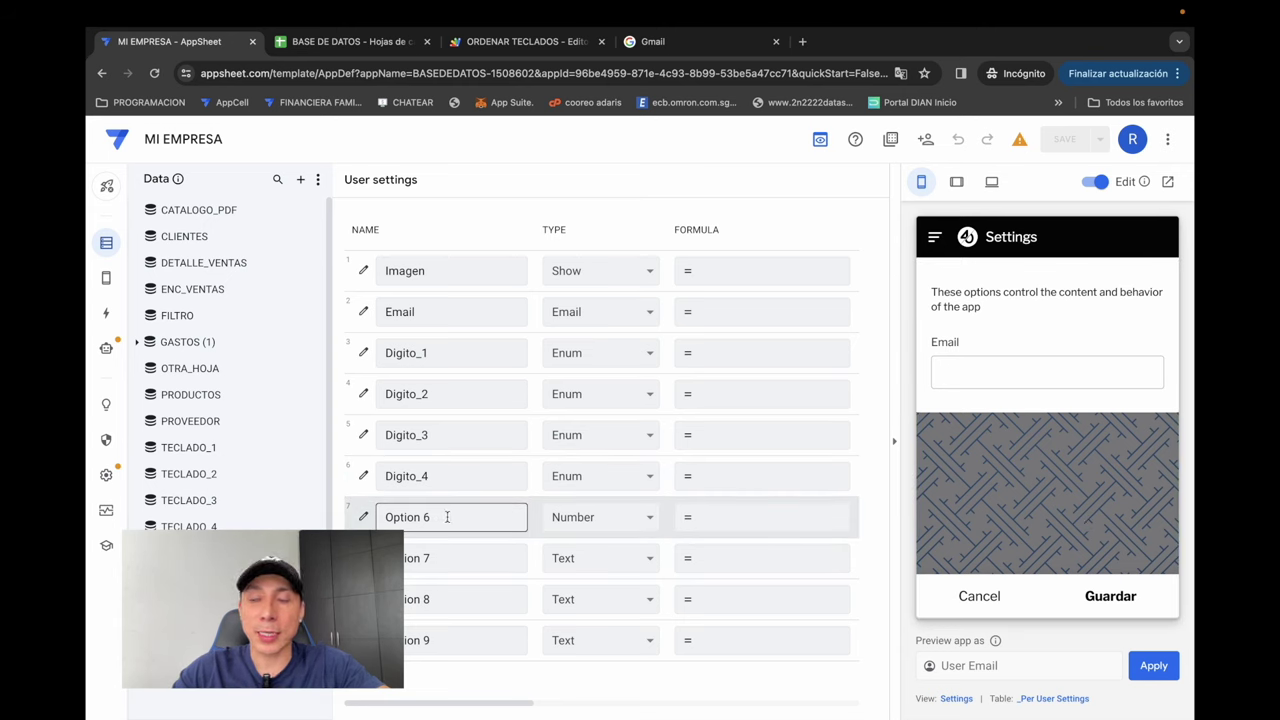
{"action": "left_click", "coordinate": [363, 516]}
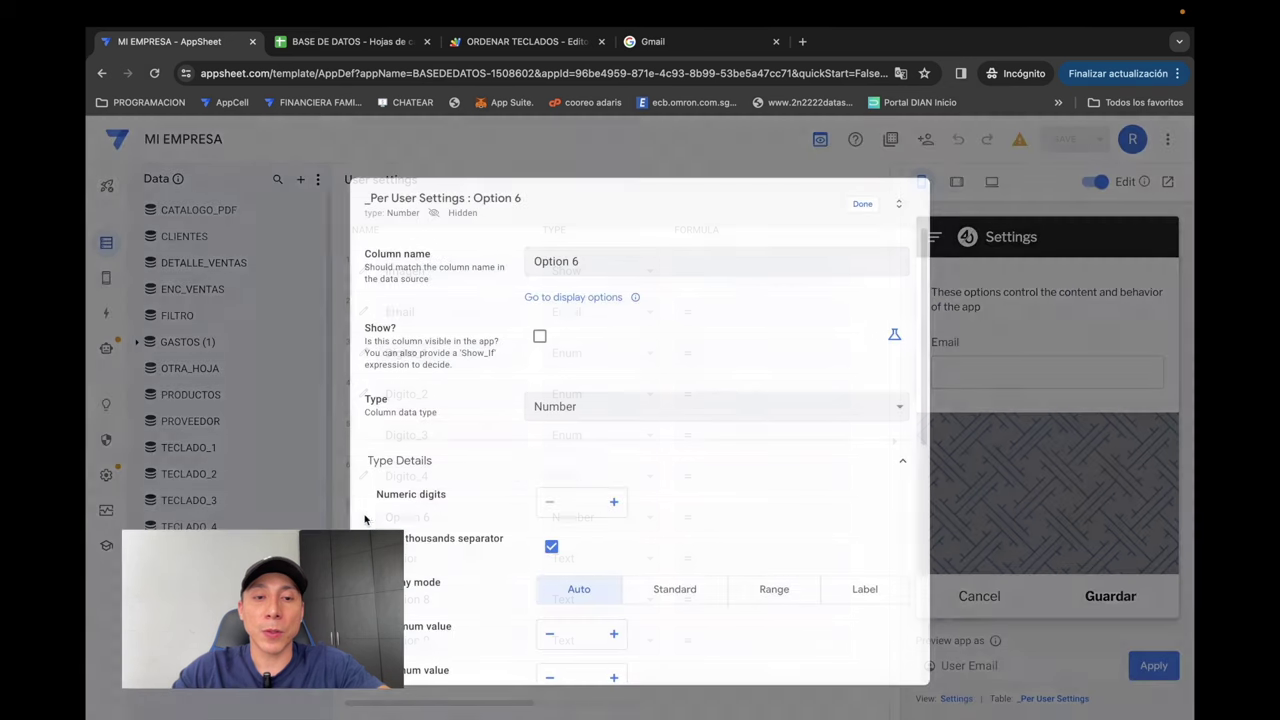
{"action": "left_click", "coordinate": [540, 338]}
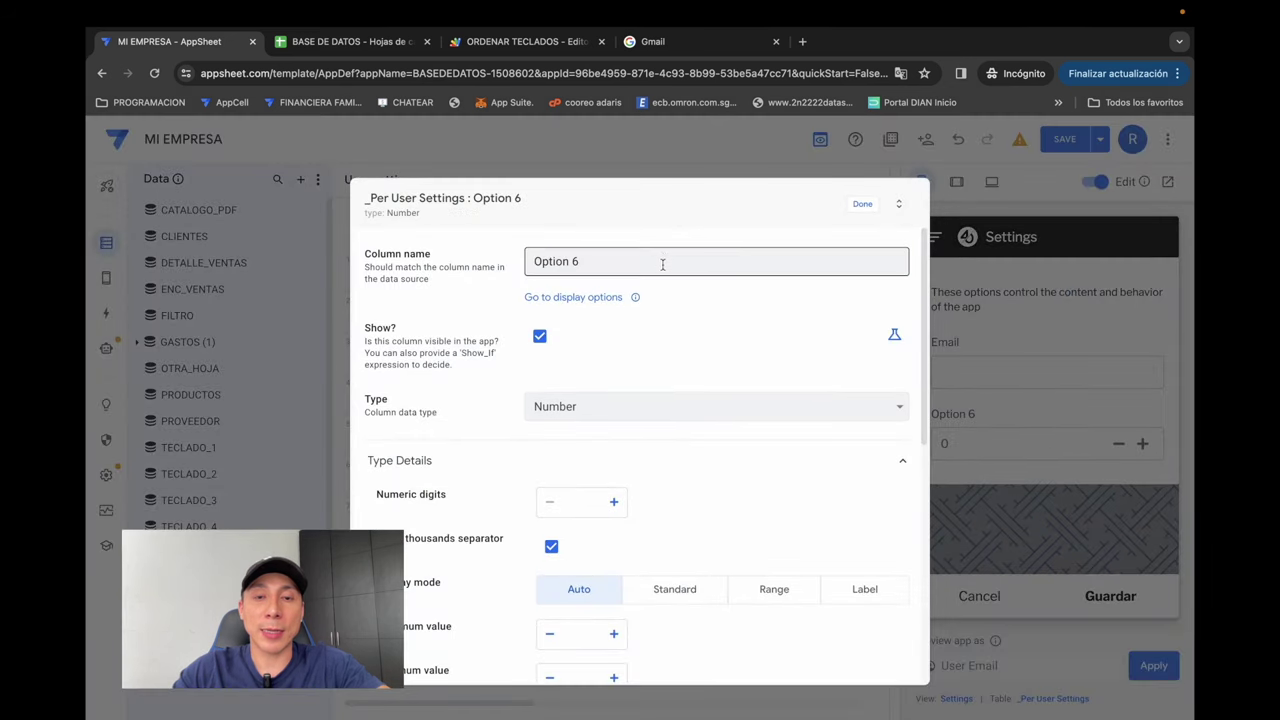
{"action": "left_click_drag", "start_coordinate": [663, 263], "coordinate": [414, 243]}
{"action": "type", "text": "longin"}
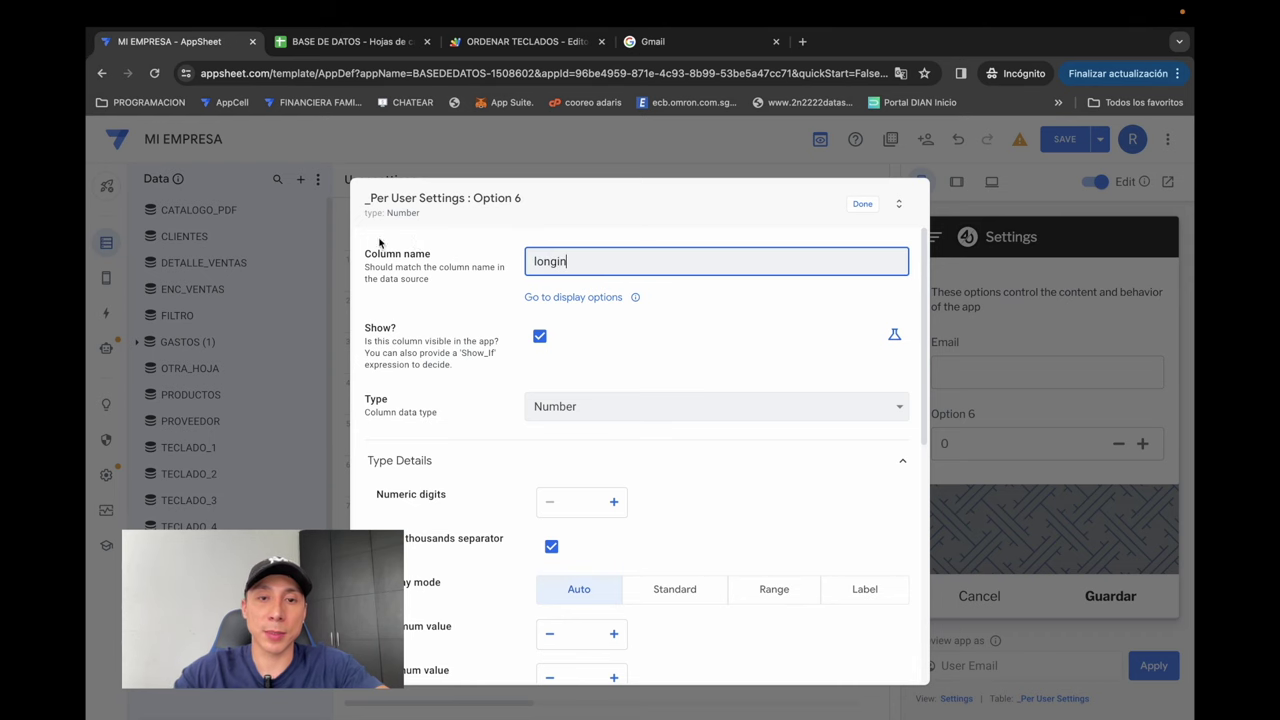
{"action": "left_click", "coordinate": [589, 405]}
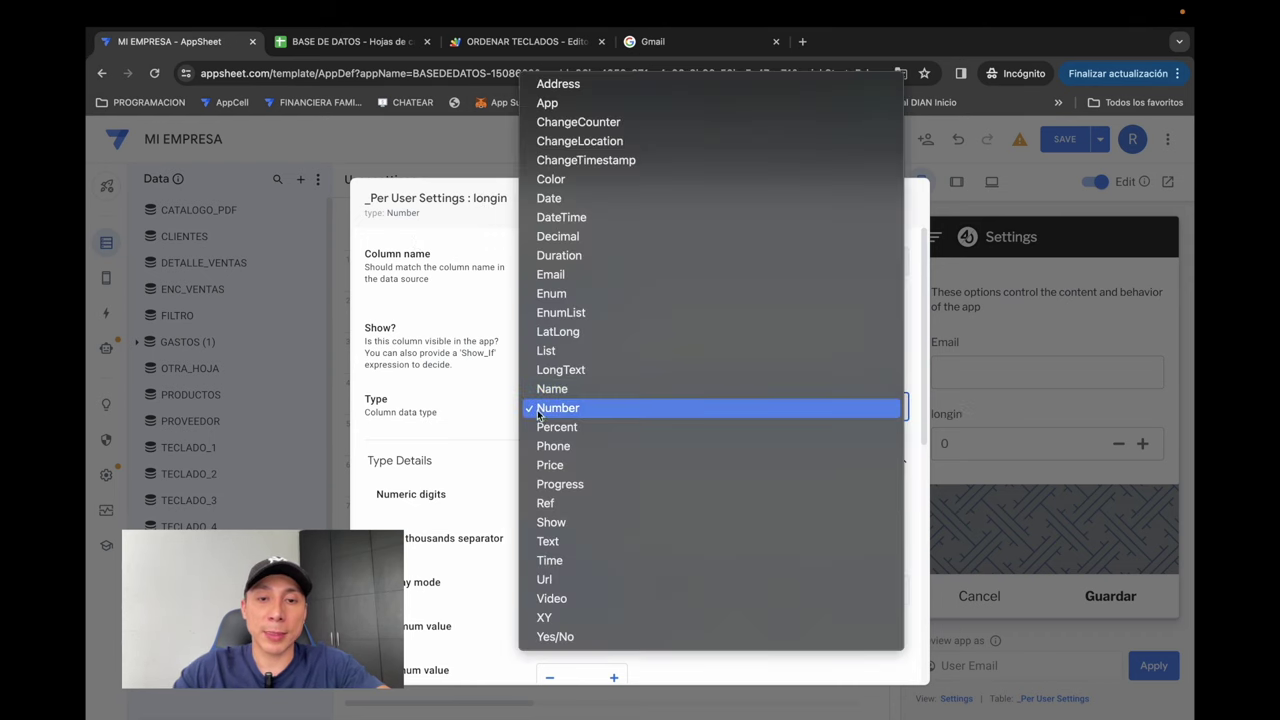
{"action": "left_click", "coordinate": [587, 625]}
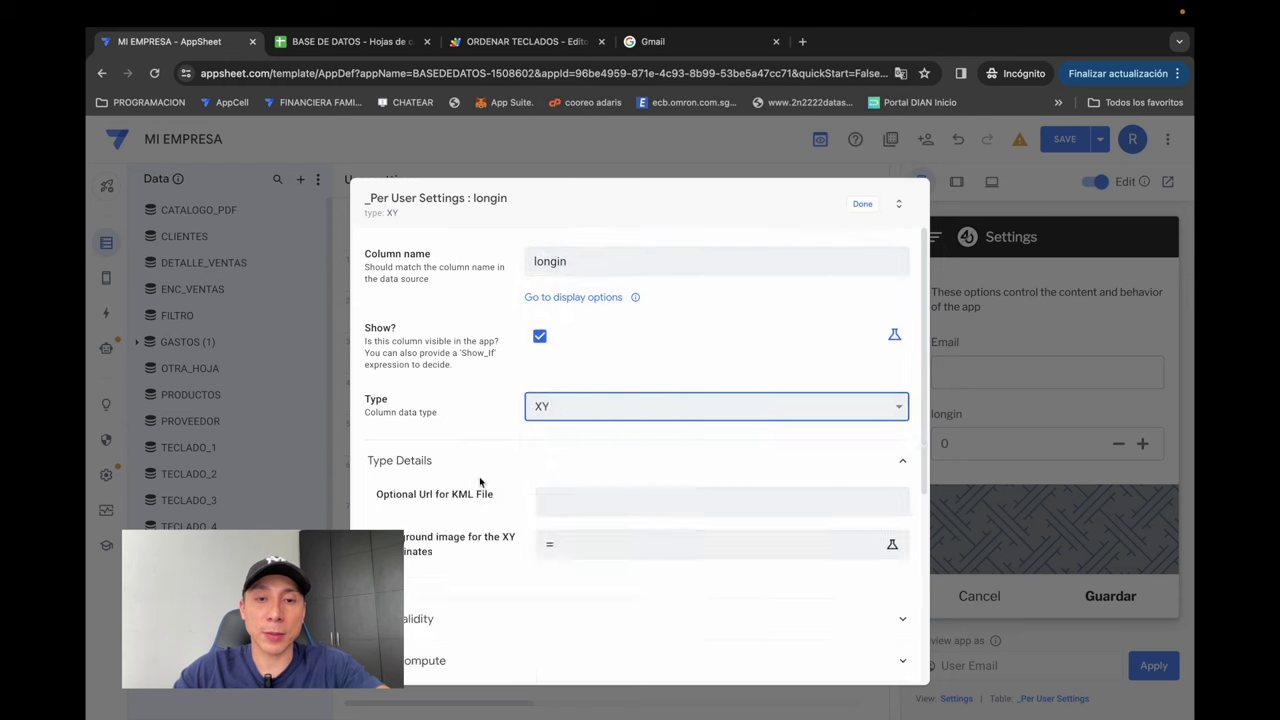
- Start longin's App formula expression under Auto Compute
{"action": "scroll", "coordinate": [480, 538], "scroll_direction": "down", "scroll_amount": 2}
{"action": "scroll", "coordinate": [480, 538], "scroll_direction": "down", "scroll_amount": 1}
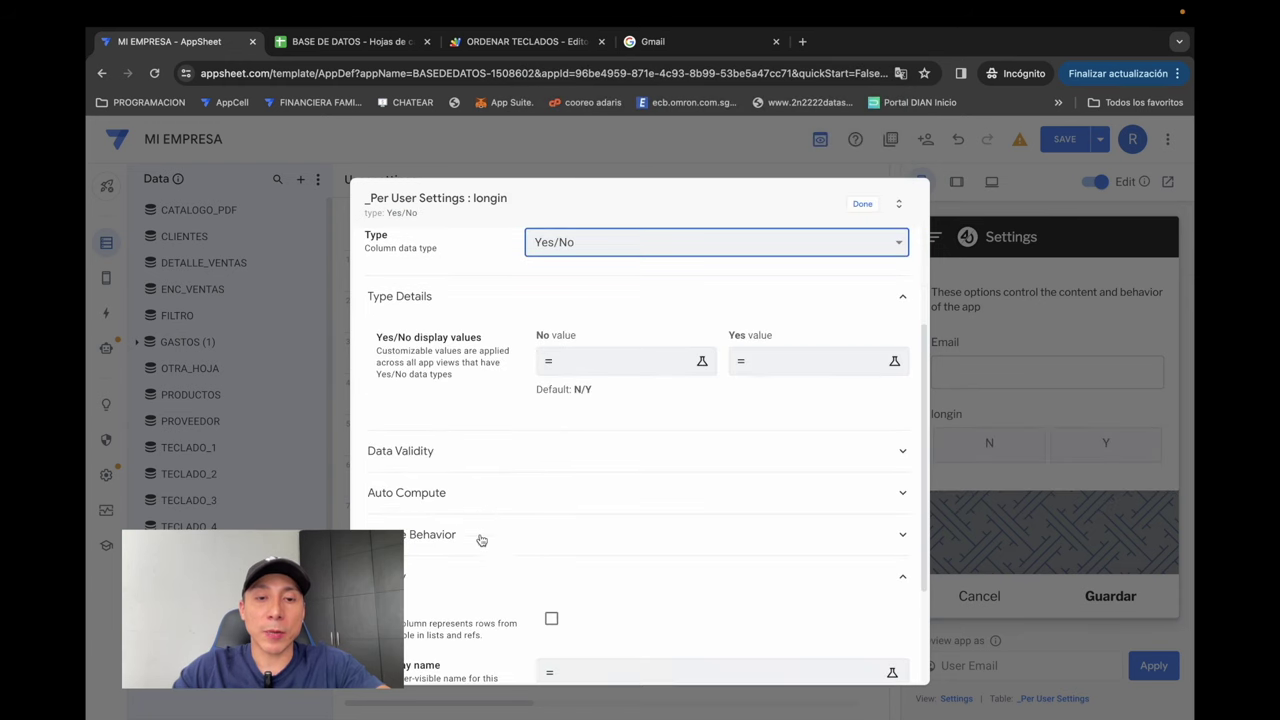
{"action": "left_click", "coordinate": [532, 493]}
{"action": "scroll", "coordinate": [532, 510], "scroll_direction": "down", "scroll_amount": 2}
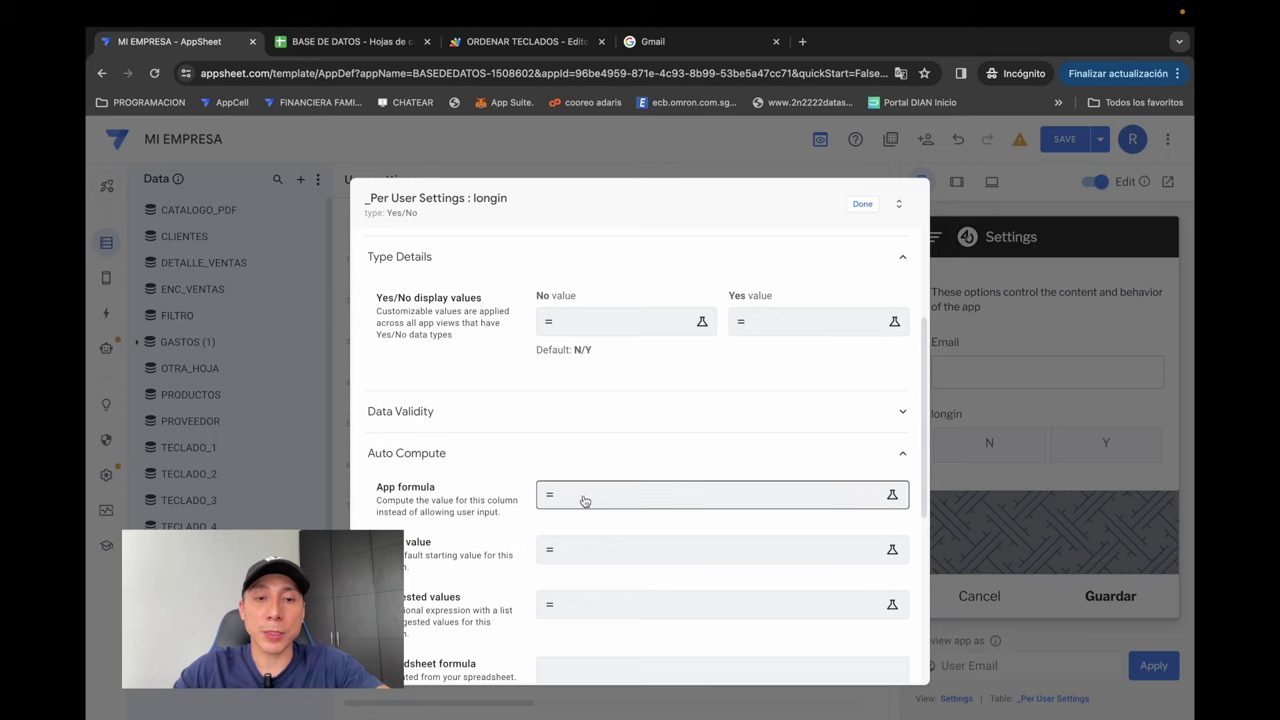
{"action": "left_click", "coordinate": [585, 500]}
- Begin longin's Valid If as lookup([Email], with the Email column reference inserted
{"action": "left_click", "coordinate": [557, 400]}
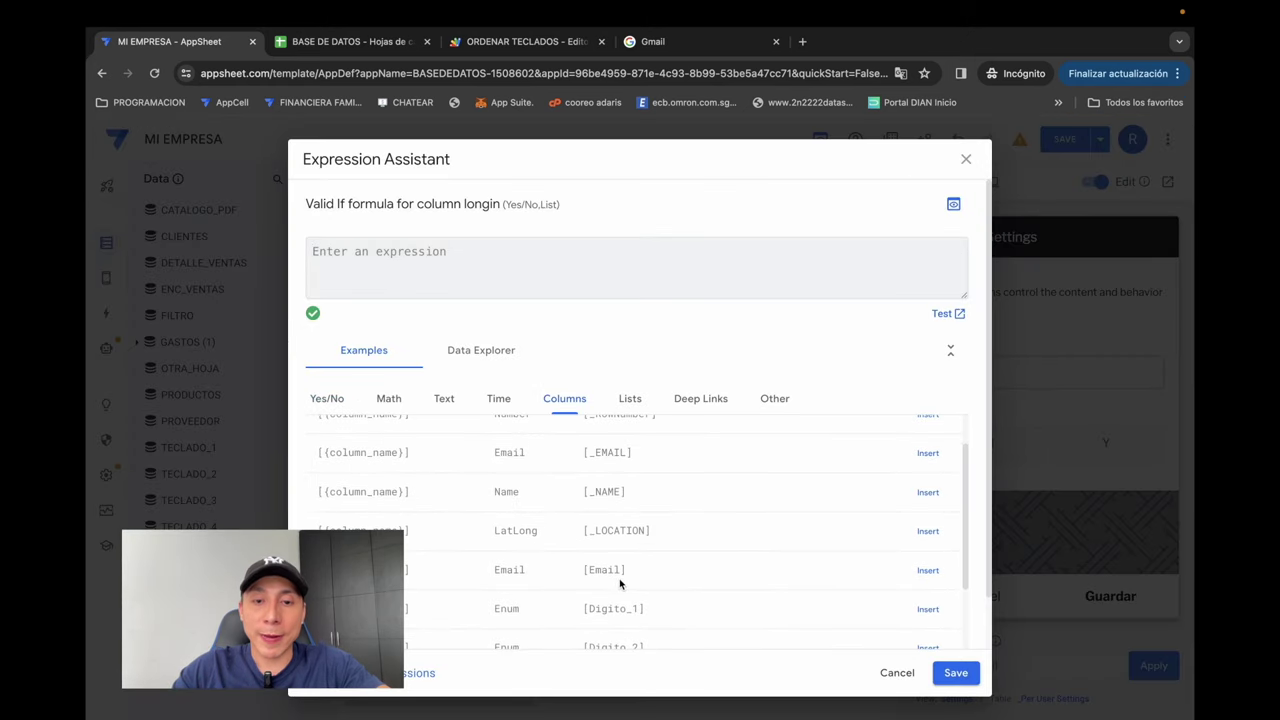
{"action": "left_click_drag", "start_coordinate": [632, 572], "coordinate": [581, 572]}
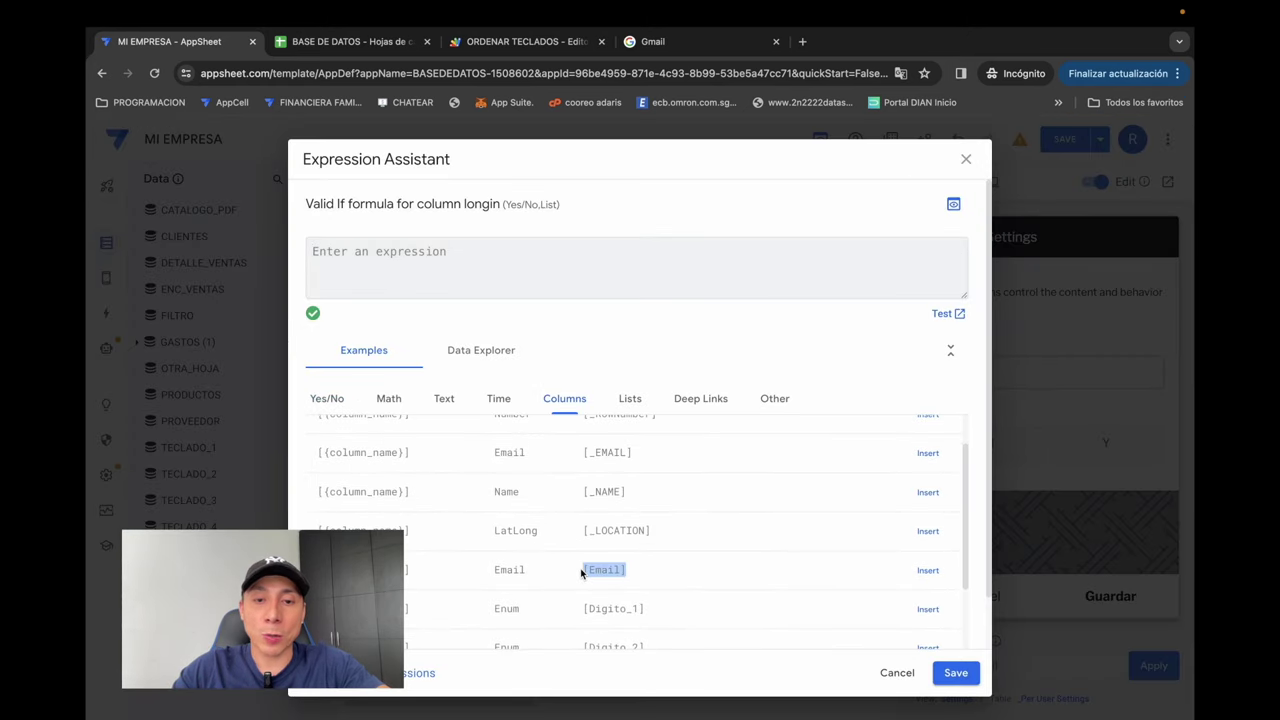
{"action": "left_click", "coordinate": [398, 274]}
{"action": "type", "text": "1"}
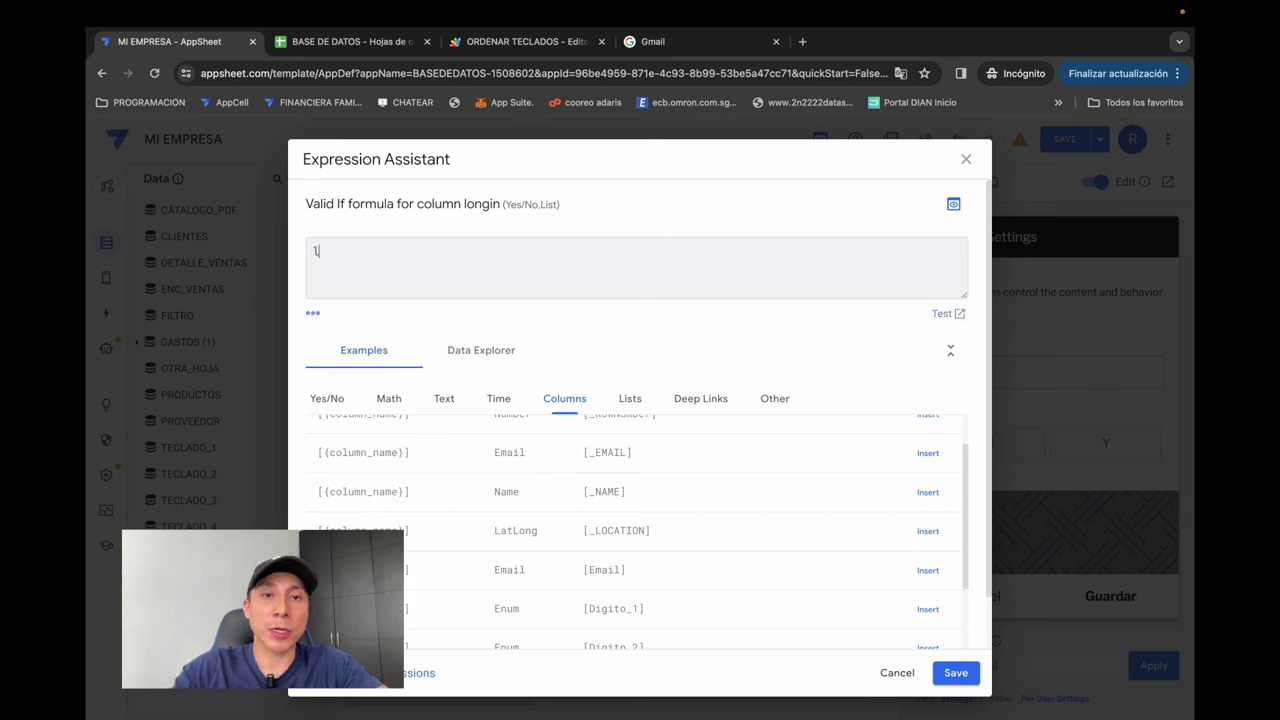
{"action": "type", "text": "kup("}
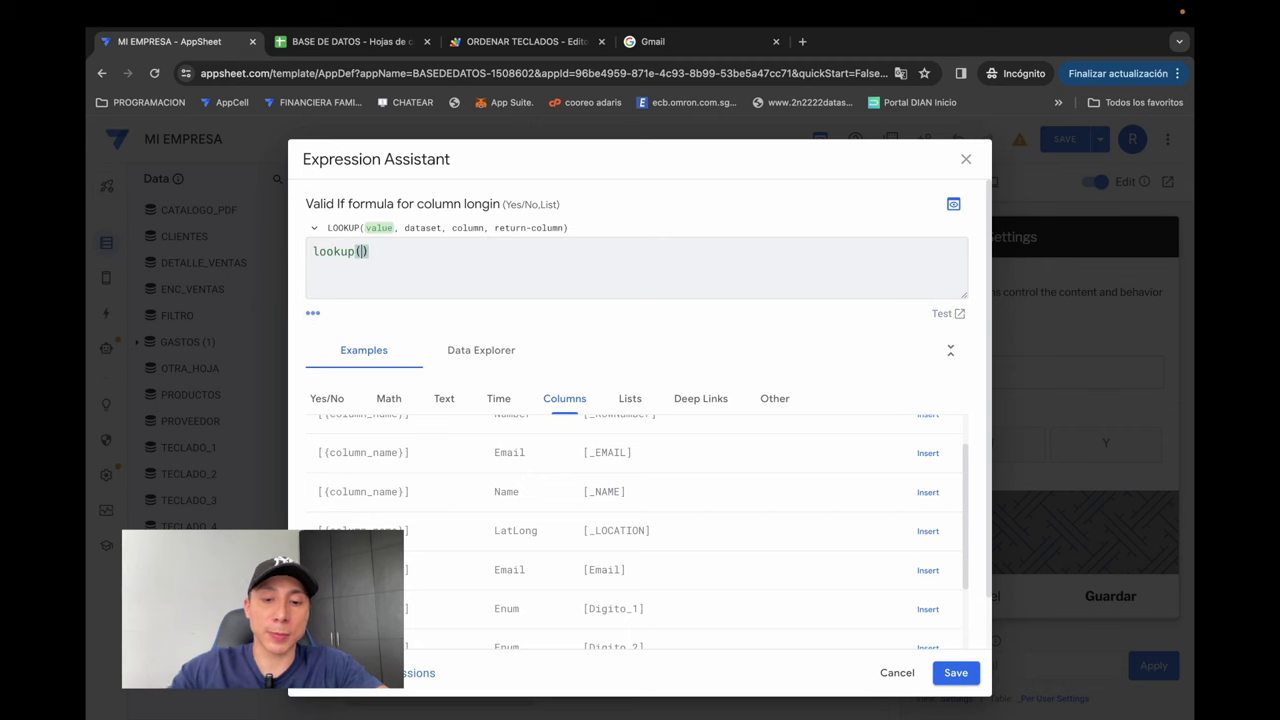
{"action": "type", "text": "["}
{"action": "key", "text": "Return"}
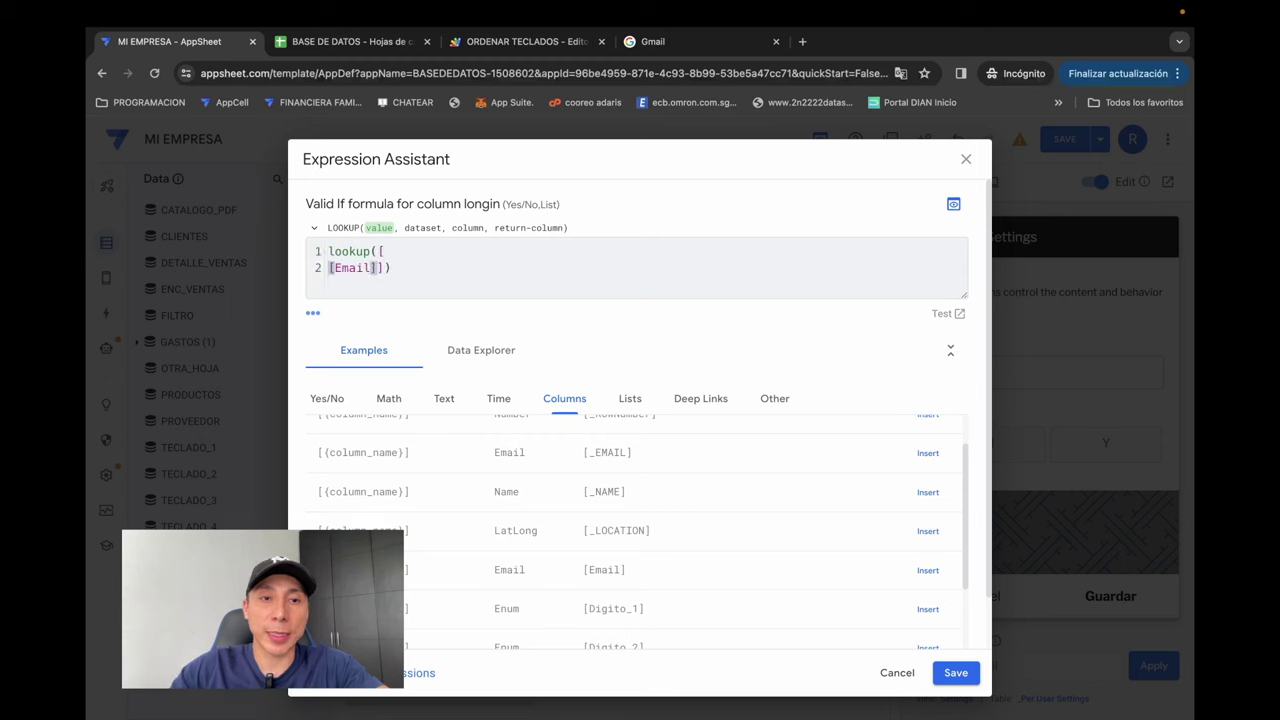
{"action": "key", "text": "Delete"}
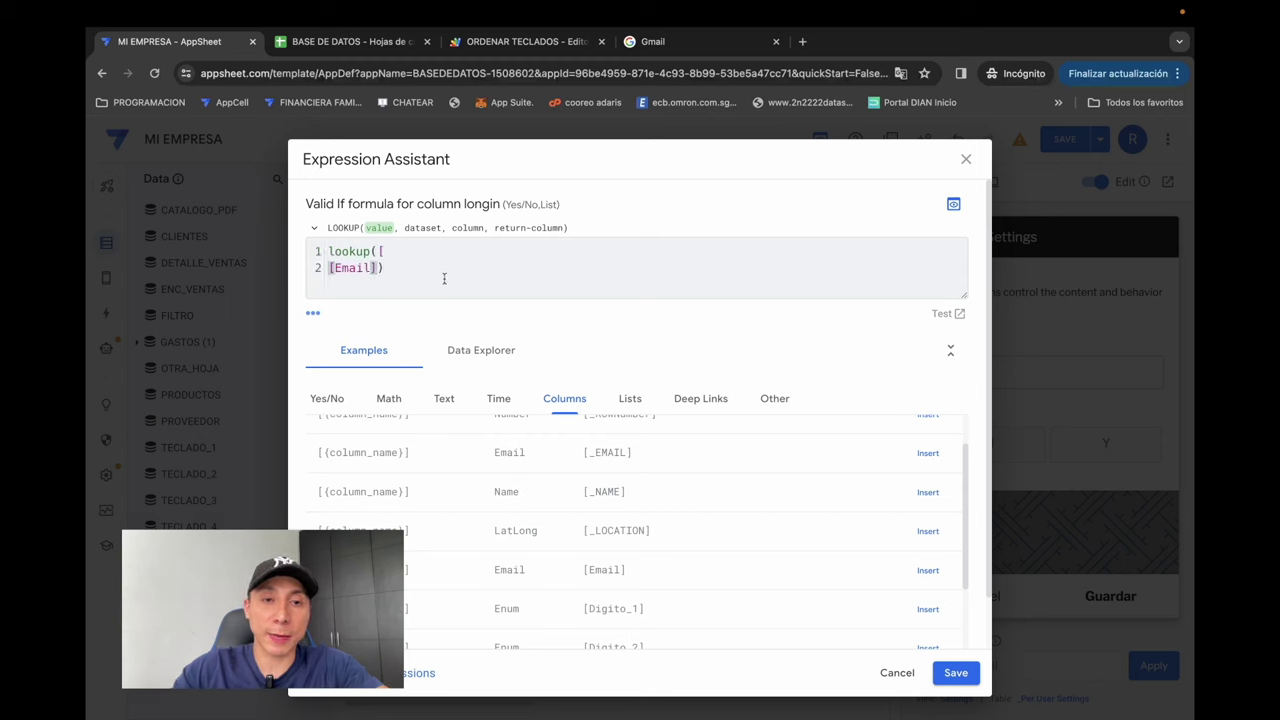
{"action": "key", "text": "Home"}
{"action": "key", "text": "BackSpace"}
{"action": "key", "text": "BackSpace"}
{"action": "type", "text": ","}
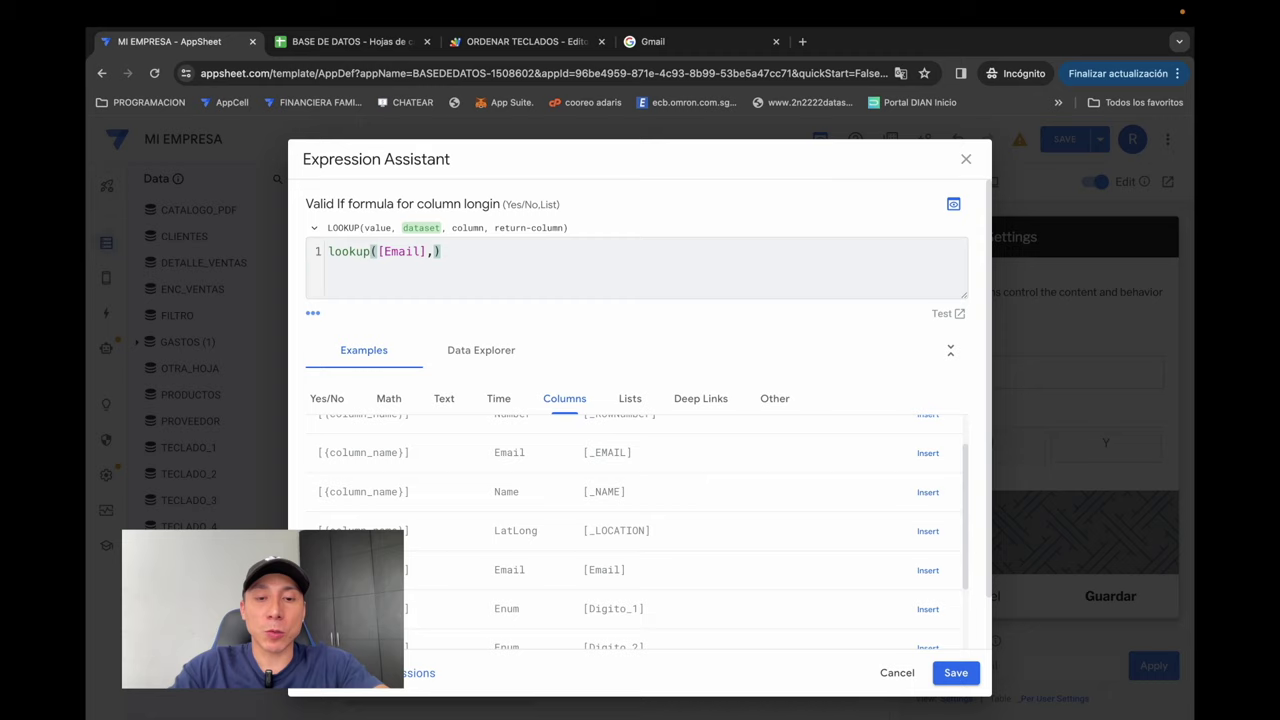
- Check the USUARIO sheet in the spreadsheet, then go back to the formula
{"action": "left_click", "coordinate": [345, 41]}
{"action": "left_click", "coordinate": [217, 707]}
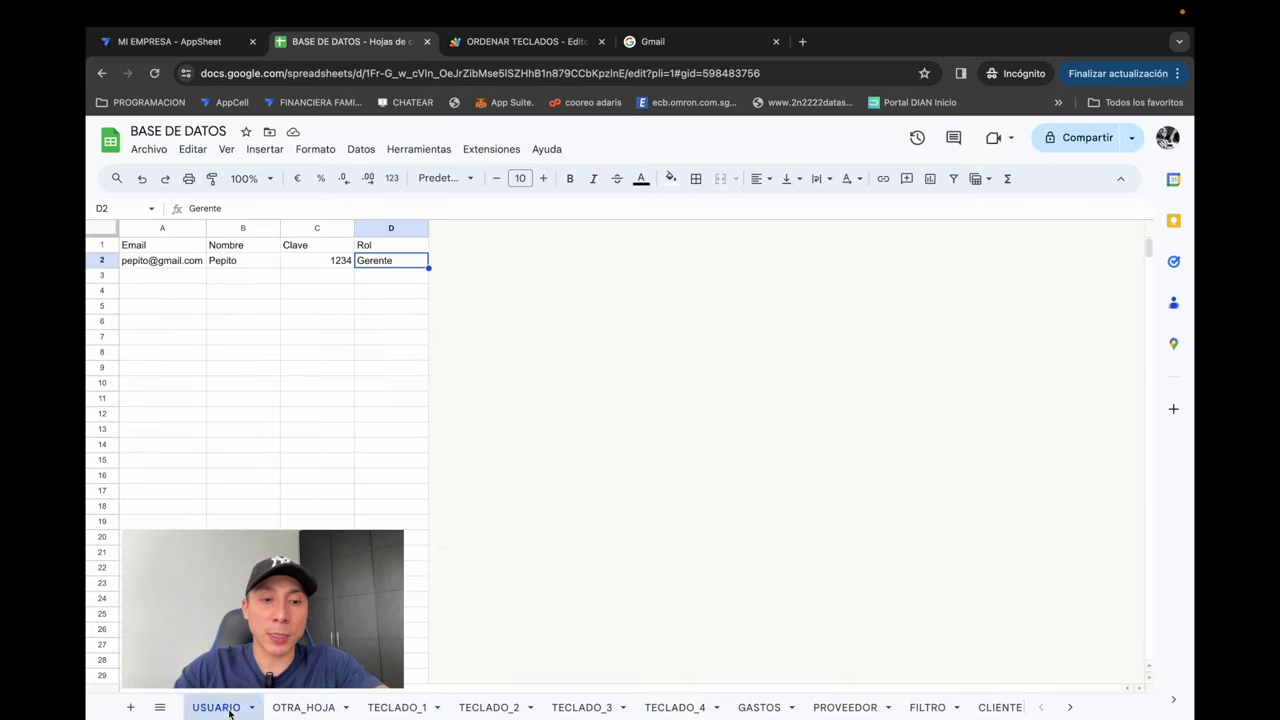
{"action": "left_click", "coordinate": [168, 41]}
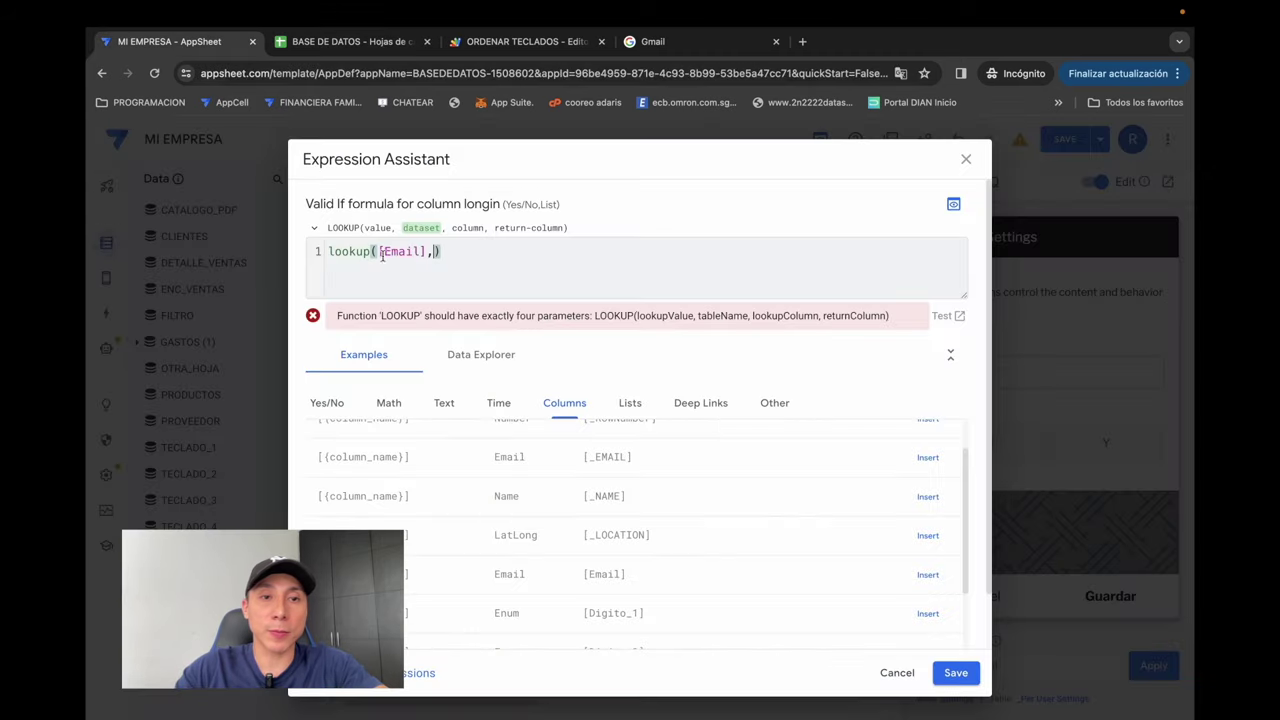
- Complete lookup([Email],USUARIO,Email,Clave), copying the Clave column name from the spreadsheet
{"action": "type", "text": "USUARIO,"}
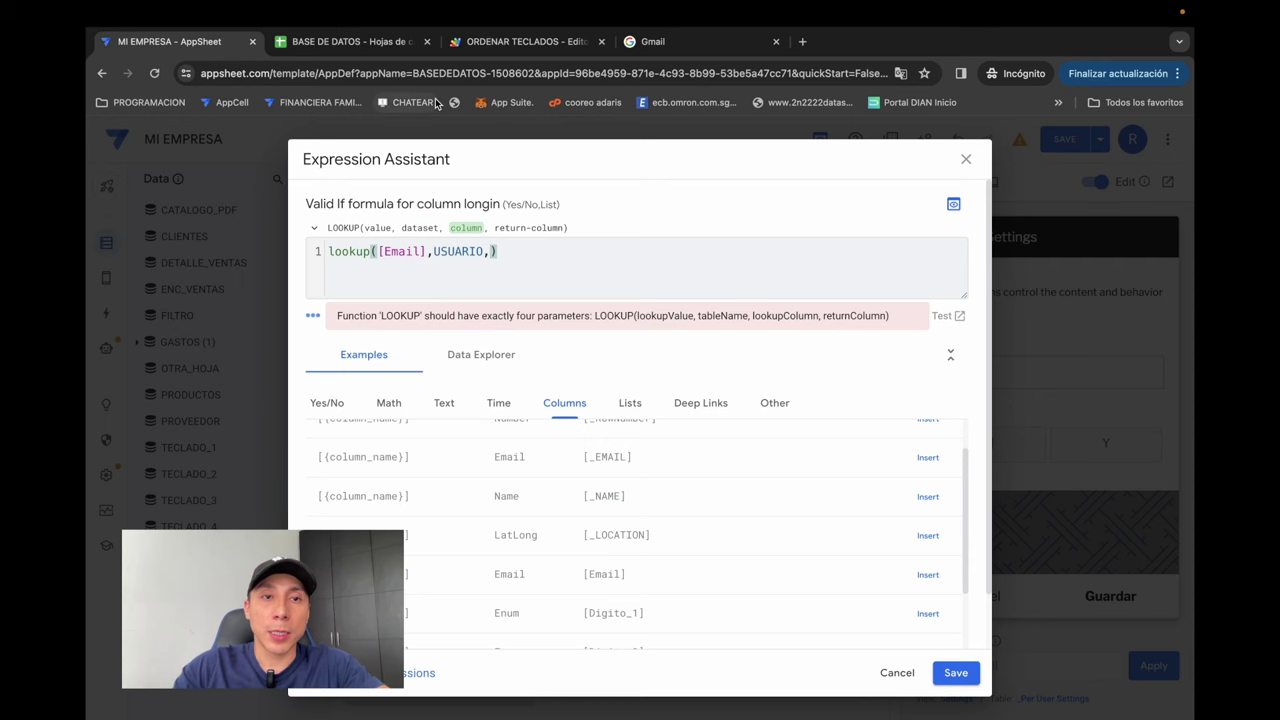
{"action": "left_click", "coordinate": [387, 45]}
{"action": "left_click", "coordinate": [160, 245]}
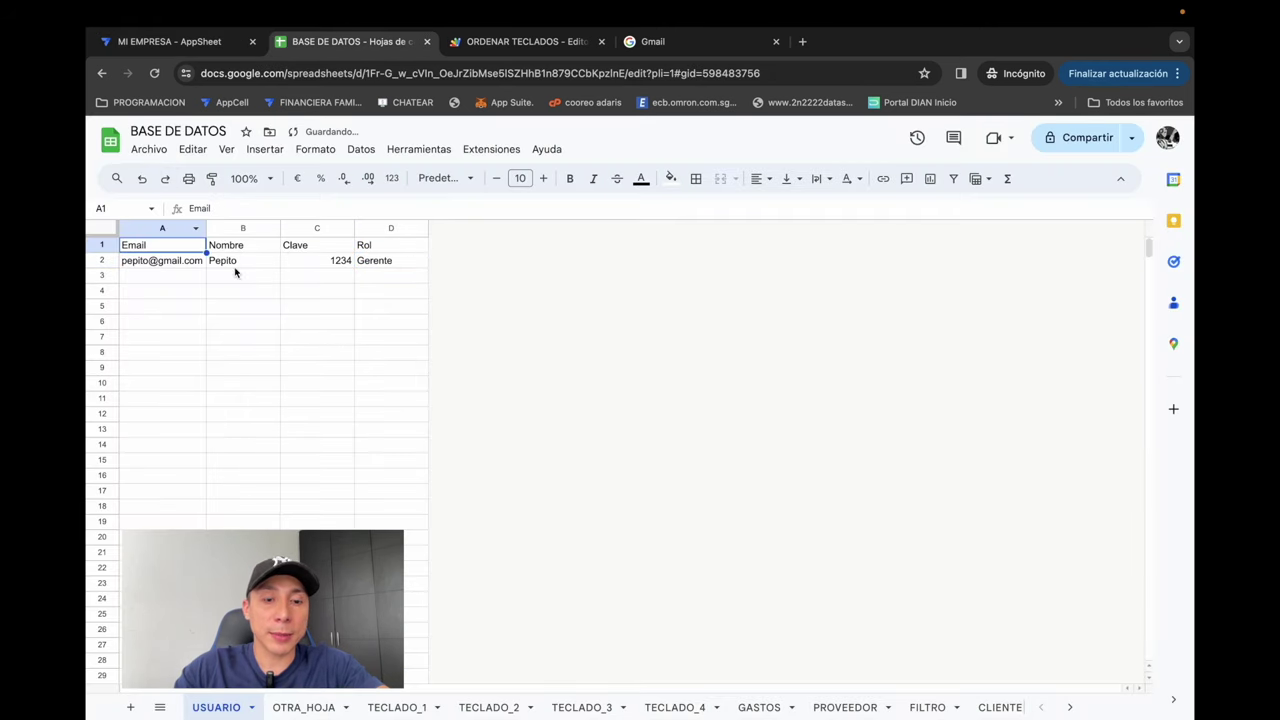
{"action": "left_click", "coordinate": [168, 41]}
{"action": "type", "text": "Email],USUARIO,Email"}
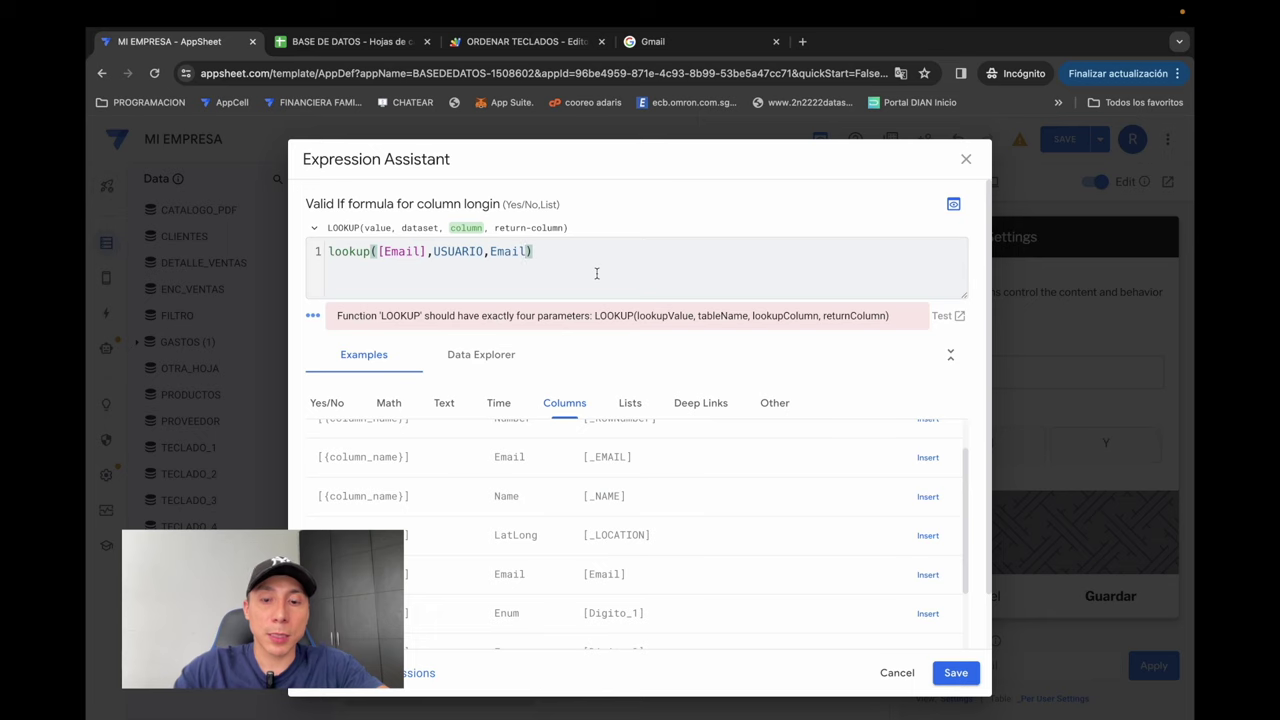
{"action": "type", "text": ","}
{"action": "left_click", "coordinate": [316, 41]}
{"action": "left_click", "coordinate": [309, 250]}
{"action": "key", "text": "ctrl+c"}
{"action": "left_click", "coordinate": [168, 41]}
{"action": "key", "text": "ctrl+v"}
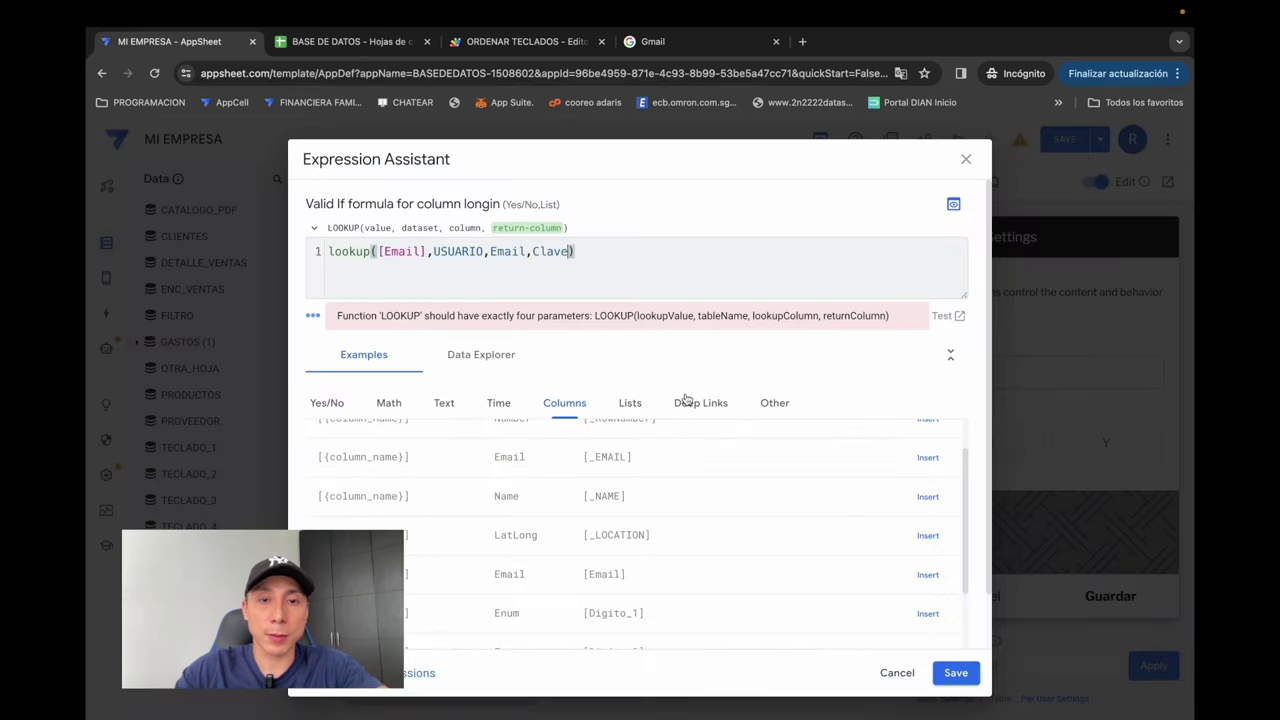
- Compare the lookup to text([Digito_1]&[Digito_2]&[Digito_3]&[Digito_4])
{"action": "left_click", "coordinate": [788, 276]}
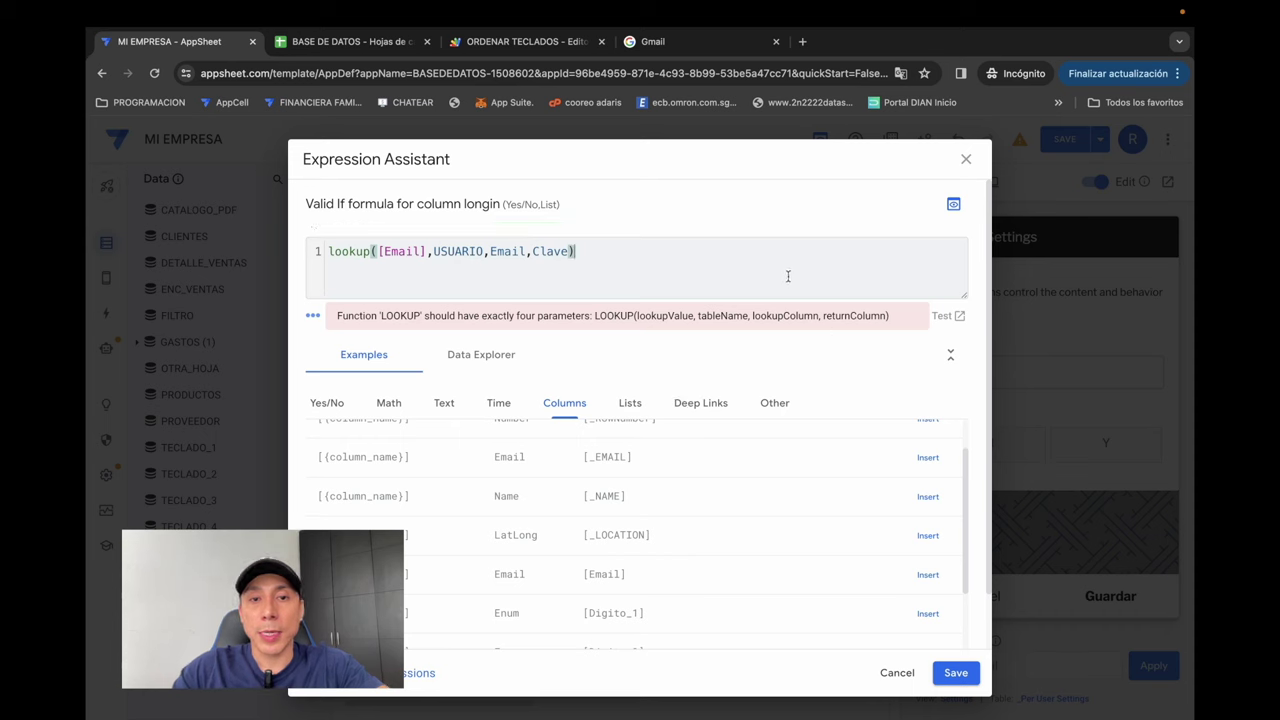
{"action": "type", "text": "="}
{"action": "scroll", "coordinate": [783, 549], "scroll_direction": "down", "scroll_amount": 1}
{"action": "scroll", "coordinate": [783, 549], "scroll_direction": "down", "scroll_amount": 1}
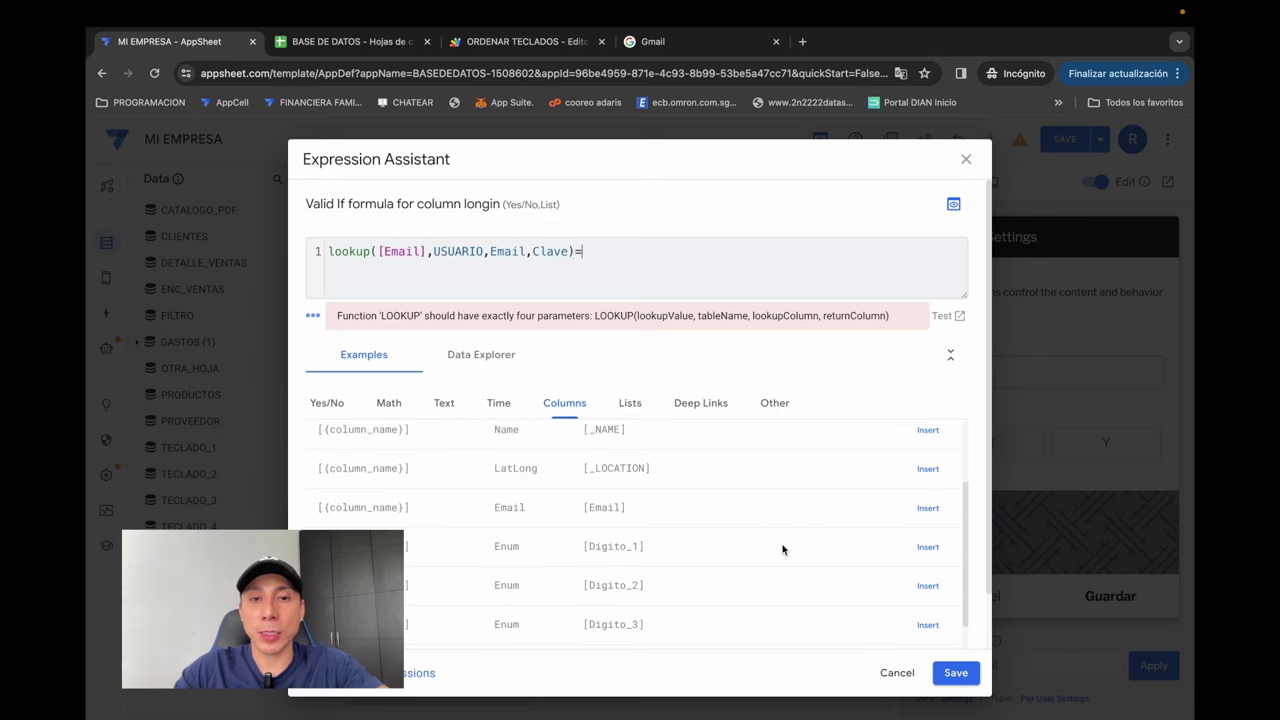
{"action": "left_click", "coordinate": [926, 556]}
{"action": "left_click", "coordinate": [926, 596]}
{"action": "left_click", "coordinate": [927, 634]}
{"action": "scroll", "coordinate": [845, 607], "scroll_direction": "down", "scroll_amount": 1}
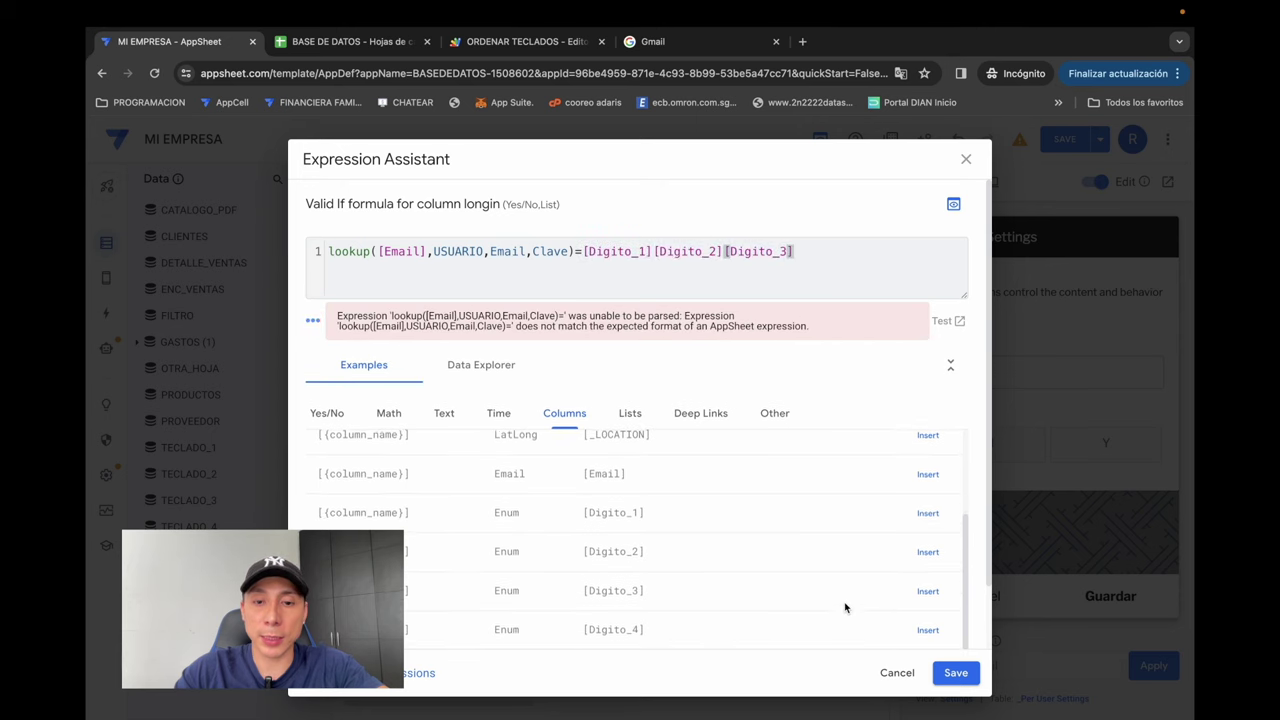
{"action": "left_click", "coordinate": [928, 630]}
{"action": "left_click", "coordinate": [655, 251]}
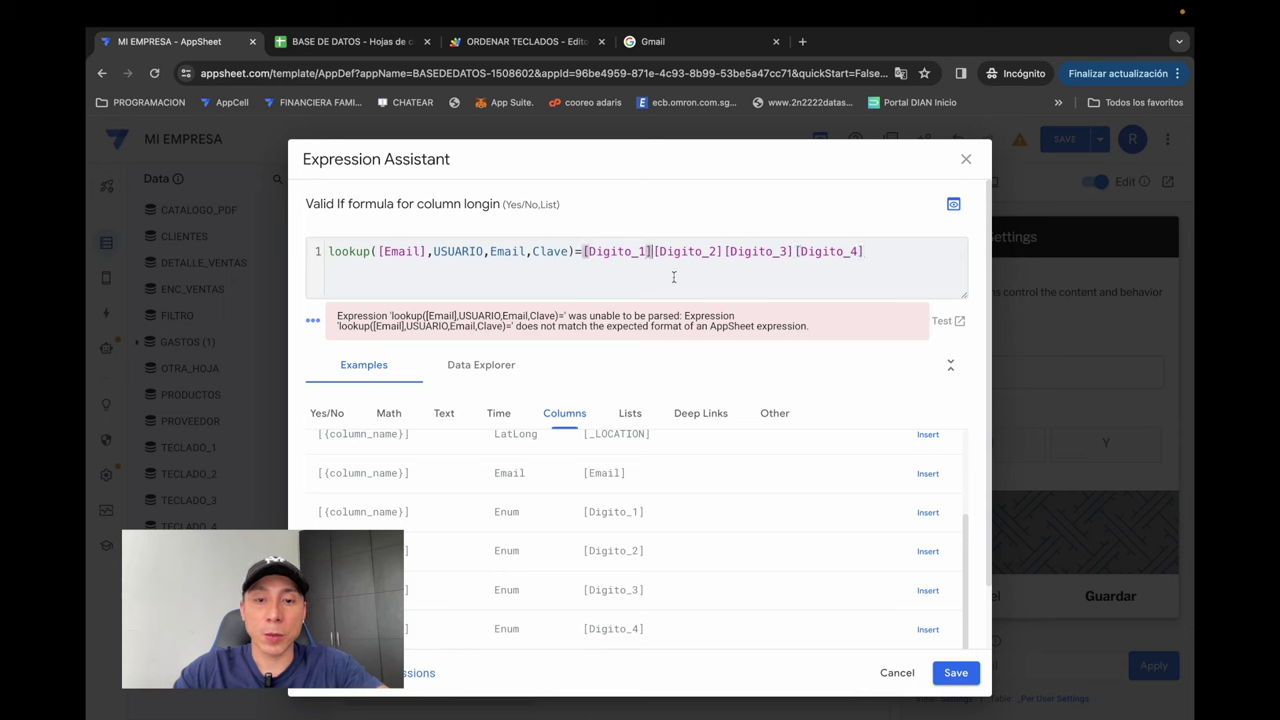
{"action": "type", "text": "&"}
{"action": "type", "text": "&"}
{"action": "type", "text": "&"}
{"action": "type", "text": ")"}
{"action": "left_click", "coordinate": [580, 251]}
{"action": "key", "text": "shift+End"}
{"action": "type", "text": "("}
{"action": "key", "text": "Left"}
{"action": "key", "text": "Left"}
{"action": "type", "text": "text"}
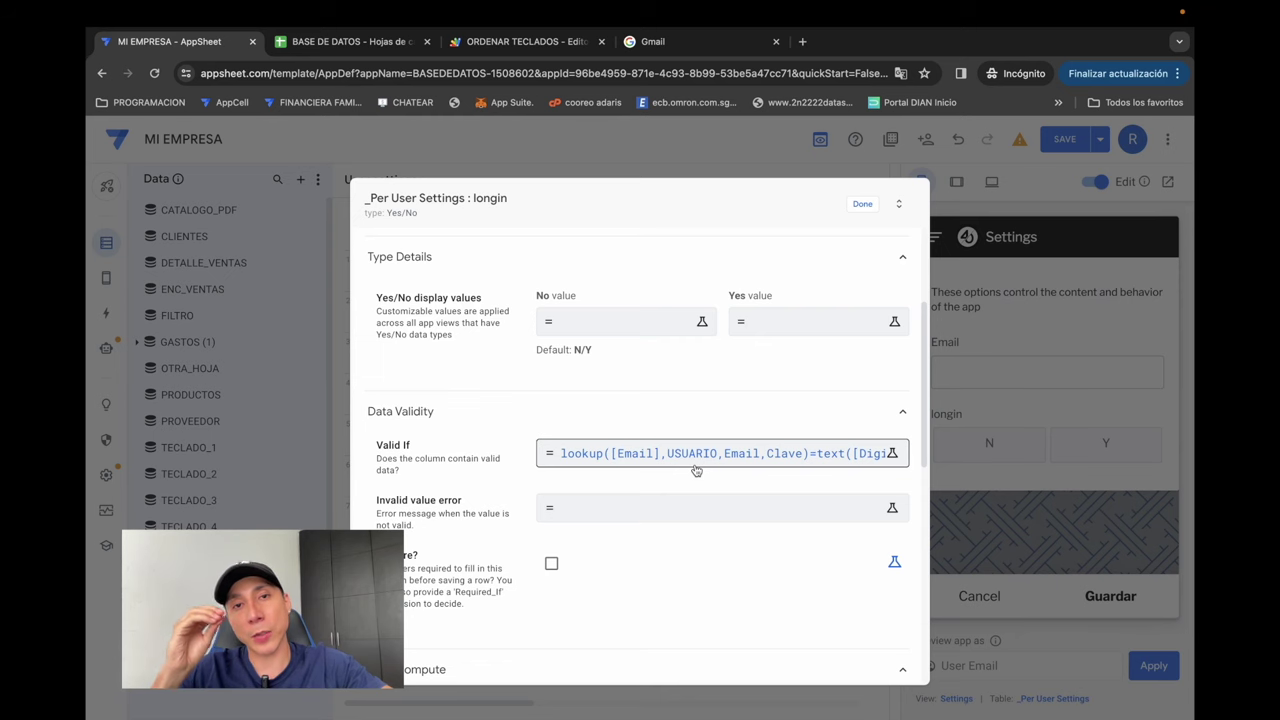
- Set longin's invalid value error message to LOS DATOS SON INCORRECTOS
{"action": "left_click", "coordinate": [646, 510]}
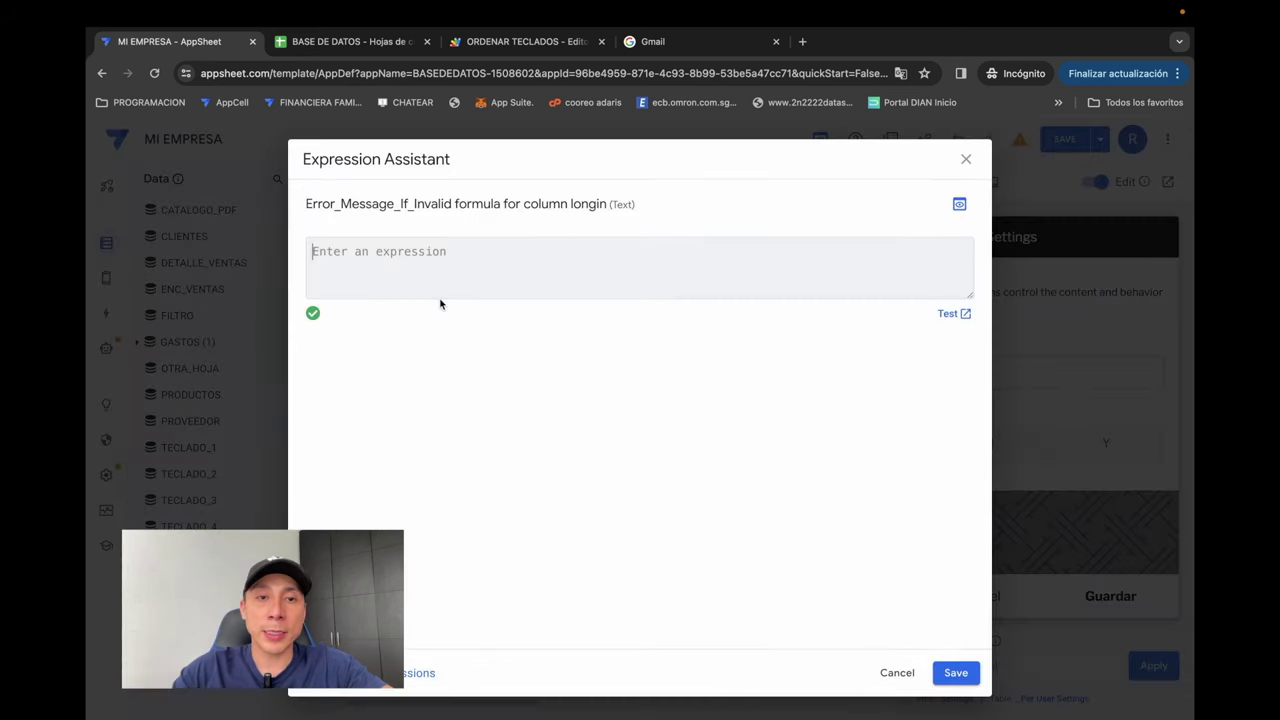
{"action": "type", "text": "LA CLAVE"}
{"action": "key", "text": "BackSpace"}
{"action": "key", "text": "BackSpace"}
{"action": "key", "text": "BackSpace"}
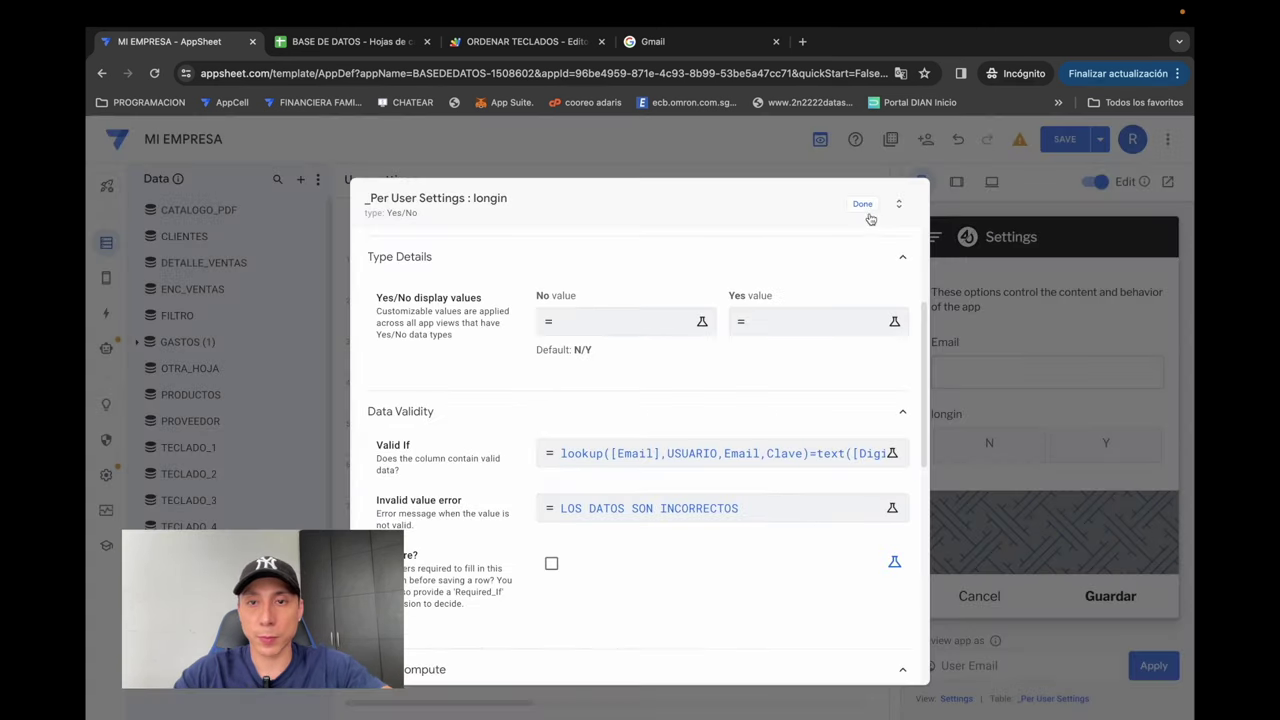
{"action": "left_click", "coordinate": [863, 205]}
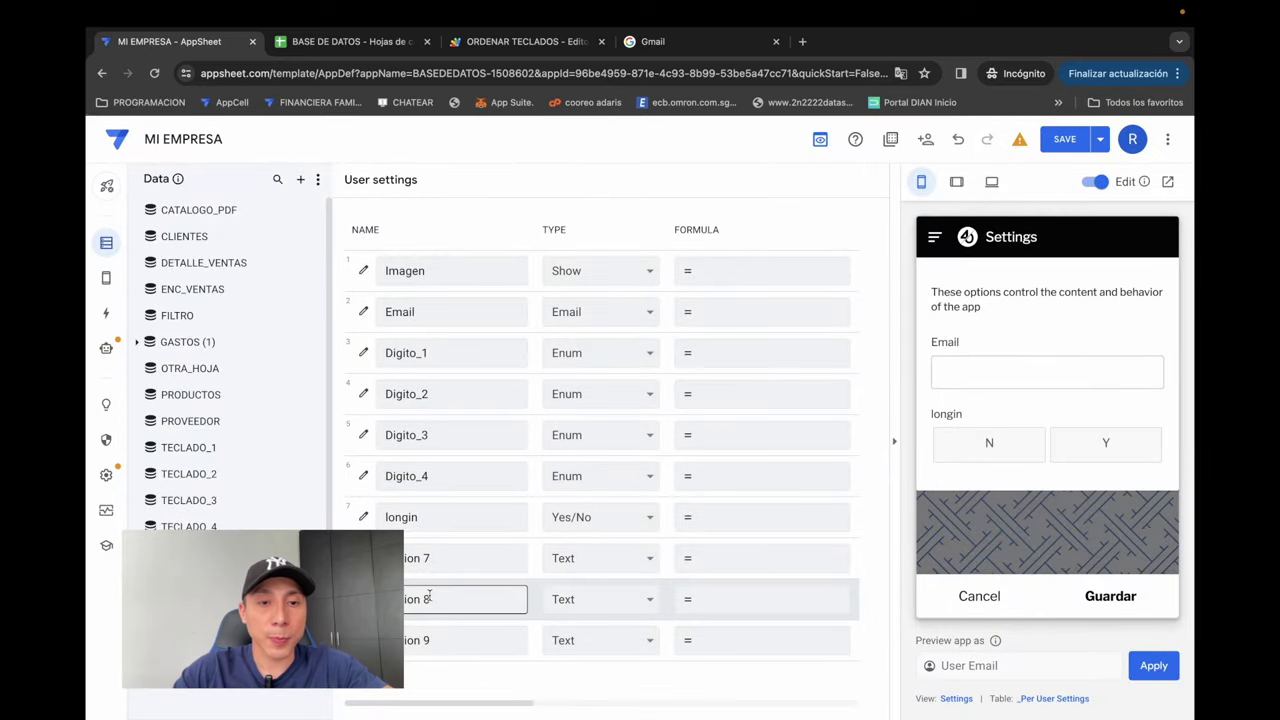
- Copy longin's Valid If formula and bring up its Show_If expression
{"action": "left_click", "coordinate": [364, 519]}
{"action": "scroll", "coordinate": [500, 480], "scroll_direction": "down", "scroll_amount": 3}
{"action": "left_click", "coordinate": [483, 471]}
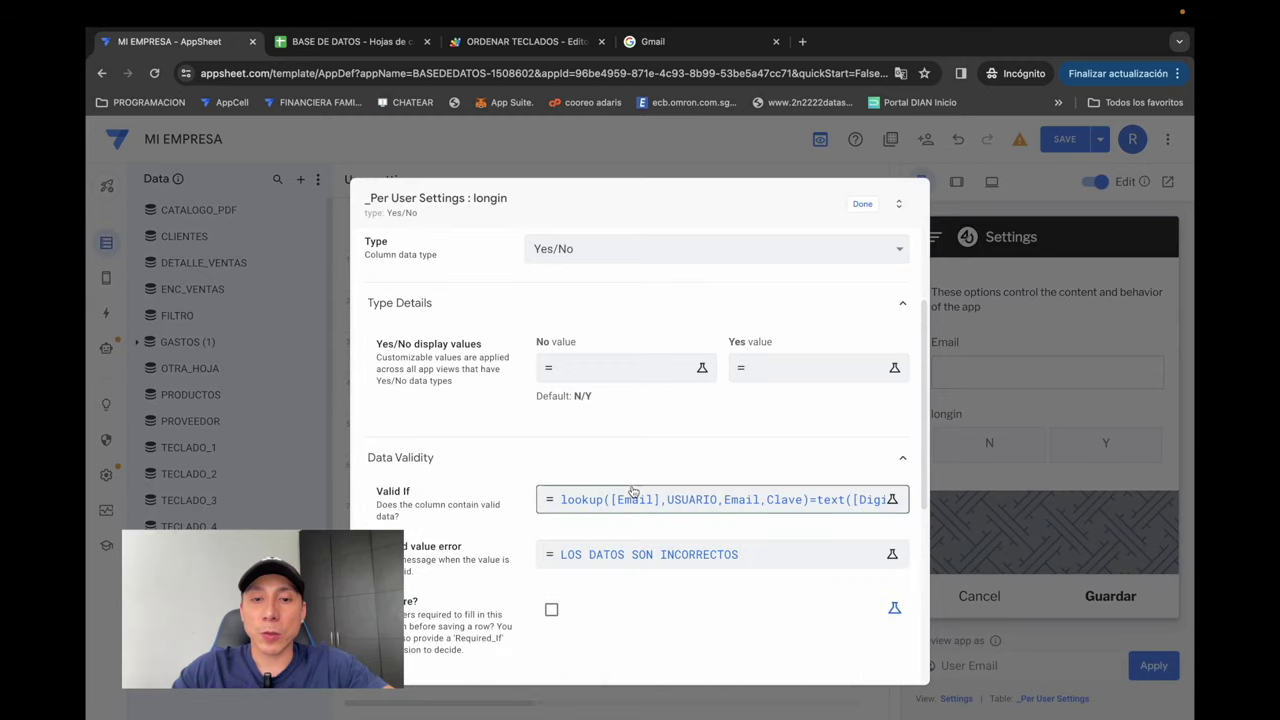
{"action": "left_click", "coordinate": [632, 490]}
{"action": "left_click_drag", "start_coordinate": [925, 252], "coordinate": [228, 253]}
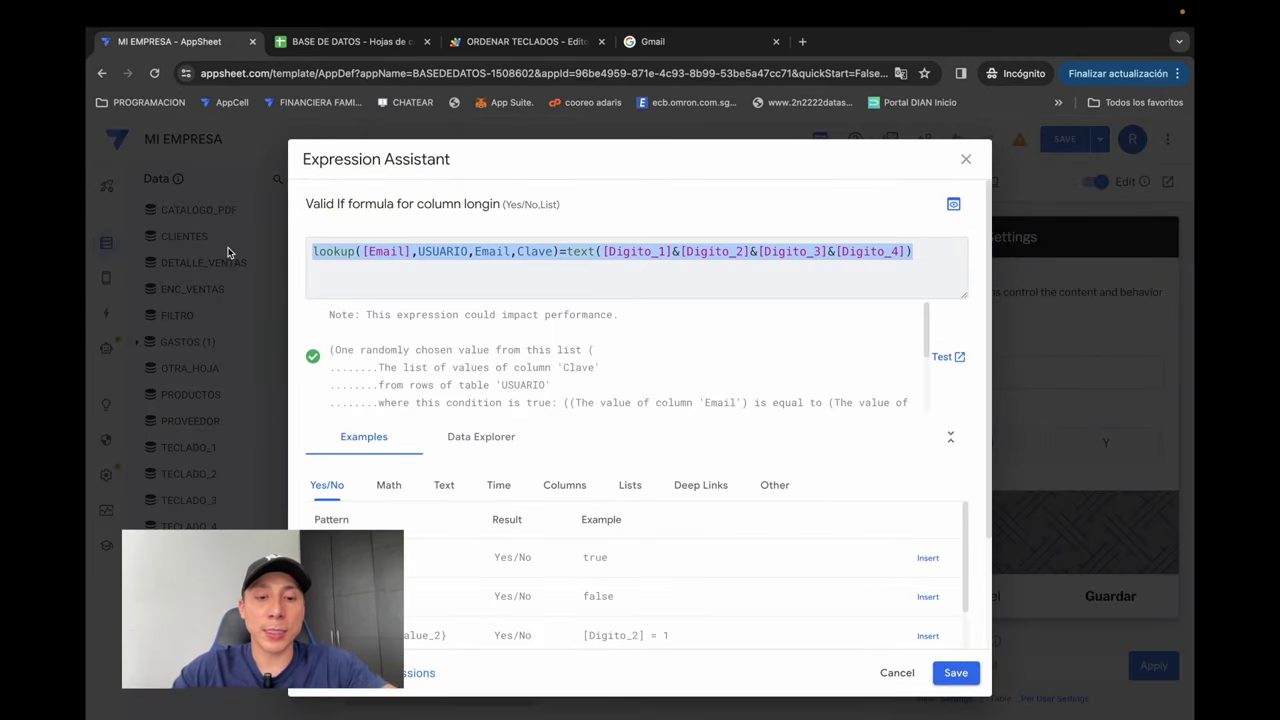
{"action": "left_click", "coordinate": [965, 159]}
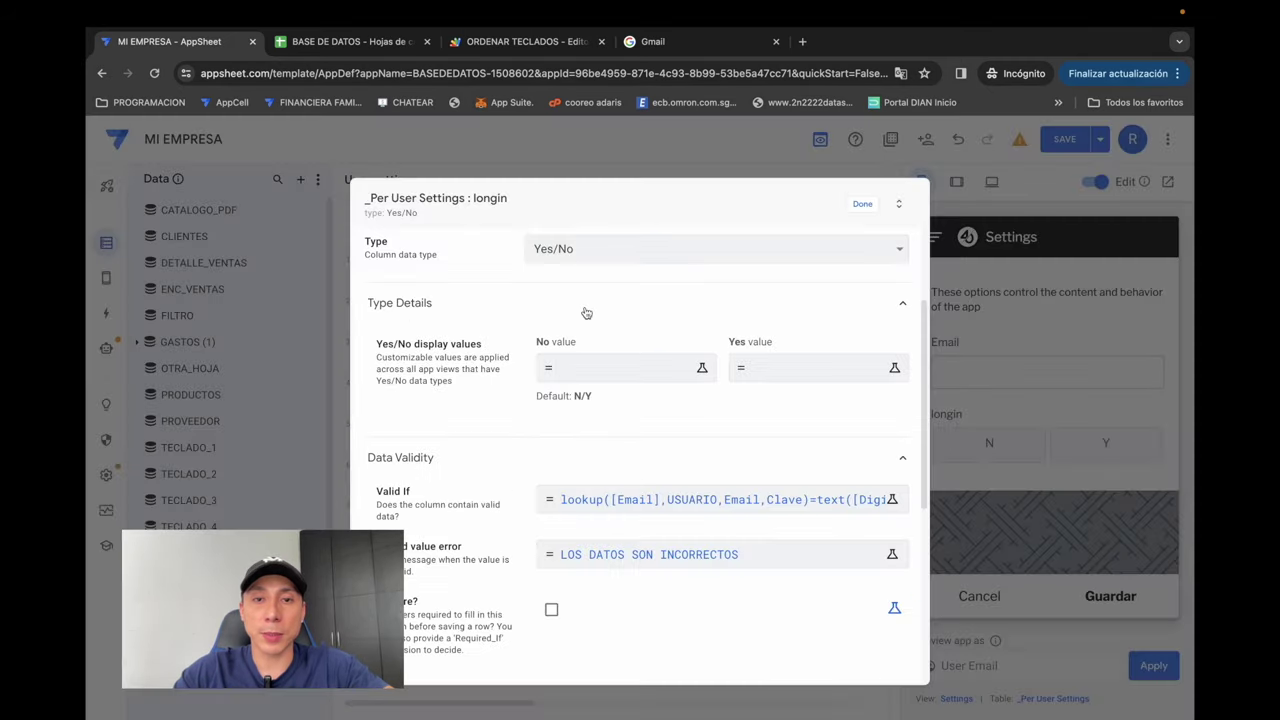
{"action": "scroll", "coordinate": [580, 315], "scroll_direction": "up", "scroll_amount": 3}
{"action": "left_click", "coordinate": [889, 335]}
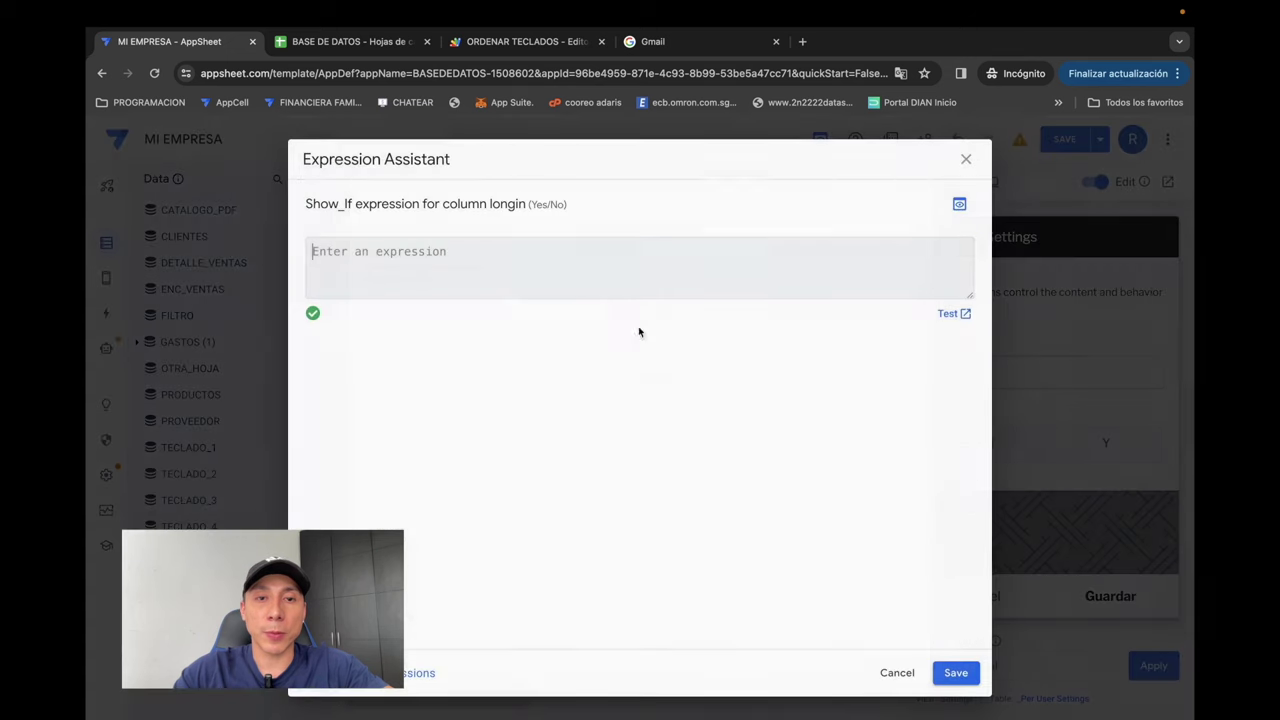
{"action": "type", "text": "lookup([Email],USUARIO,Email,Clave)=text([Digito_1]&[Digito_2]&[Digito_3]&[Digito_4])"}
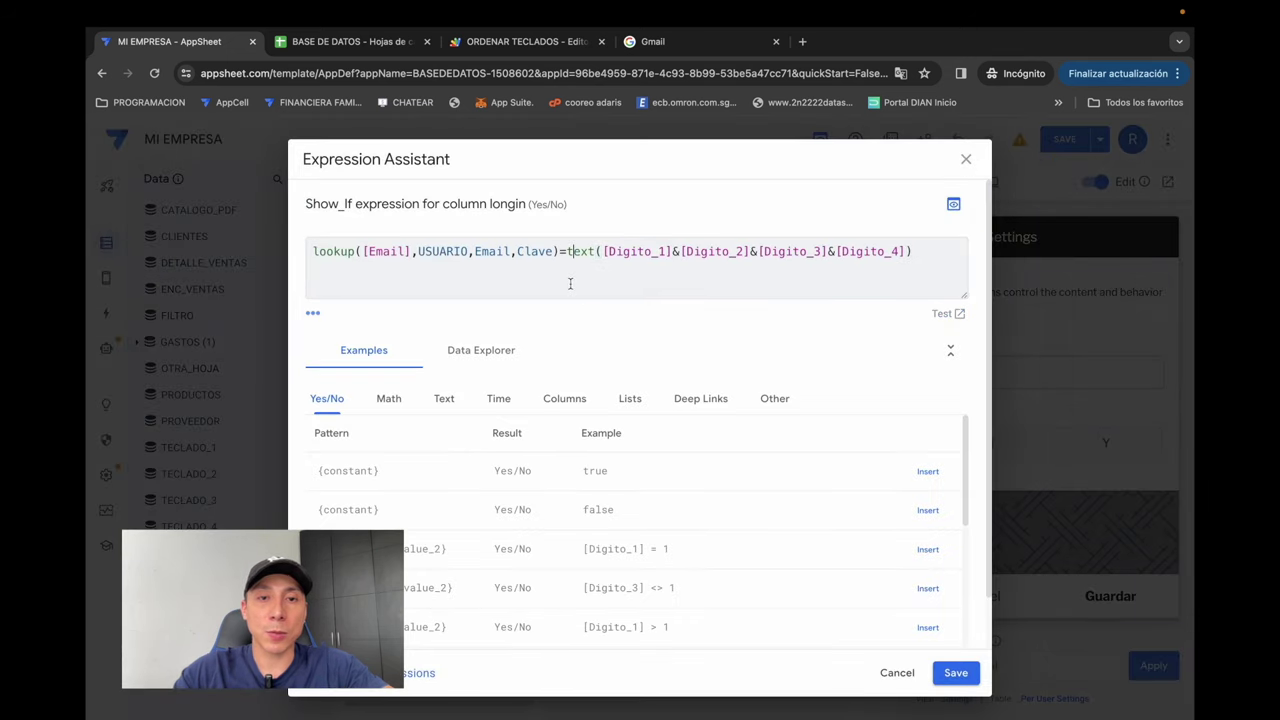
{"action": "key", "text": "BackSpace"}
{"action": "type", "text": "<>"}
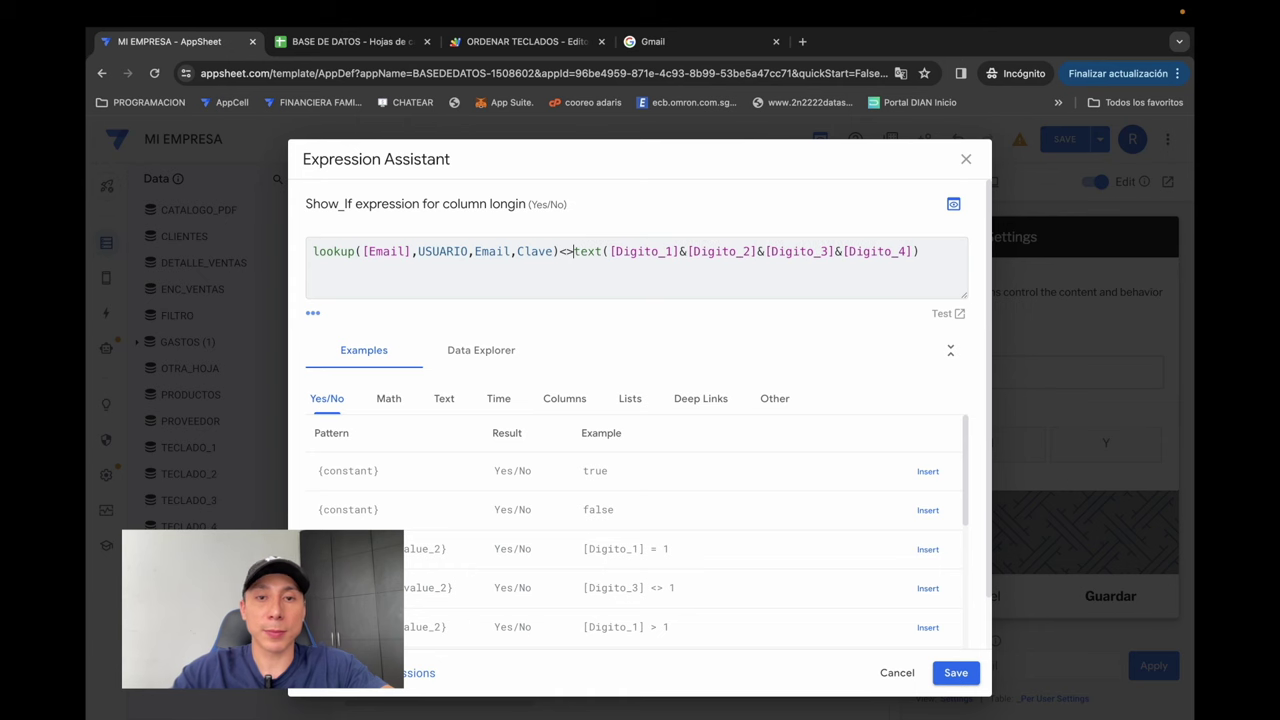
{"action": "left_click", "coordinate": [956, 672]}
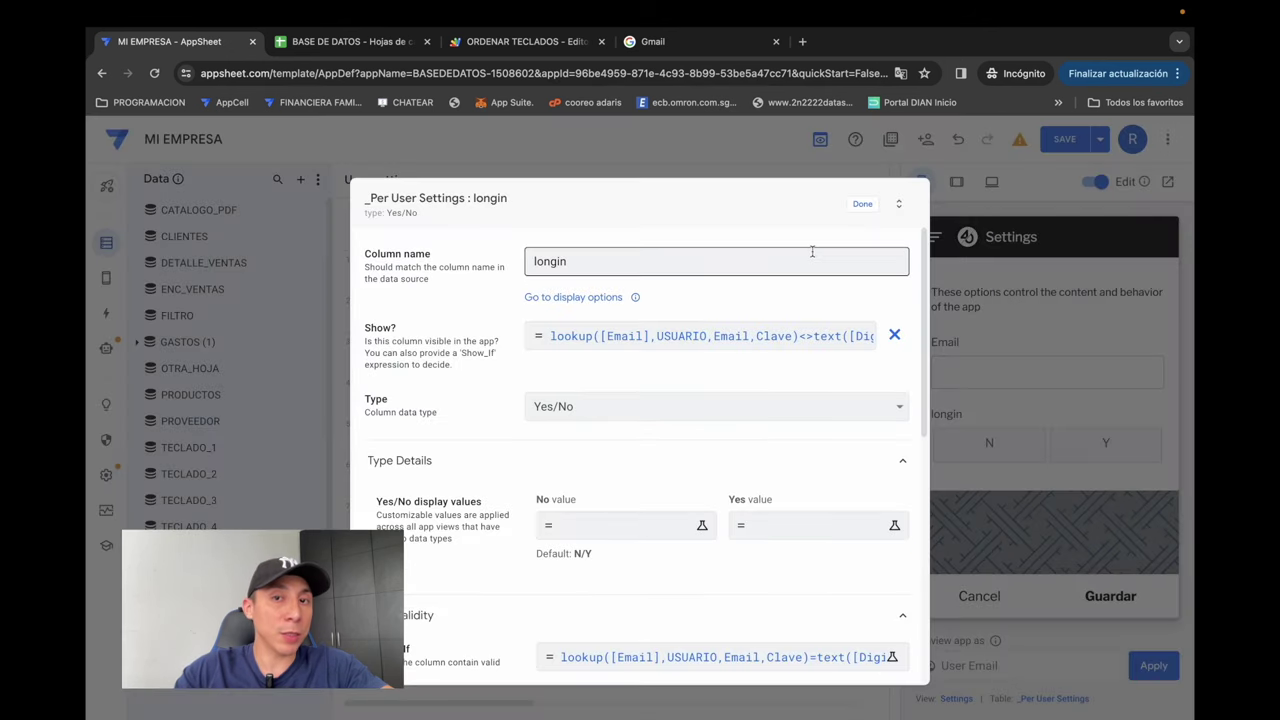
{"action": "left_click", "coordinate": [850, 210]}
{"action": "left_click", "coordinate": [1066, 139]}
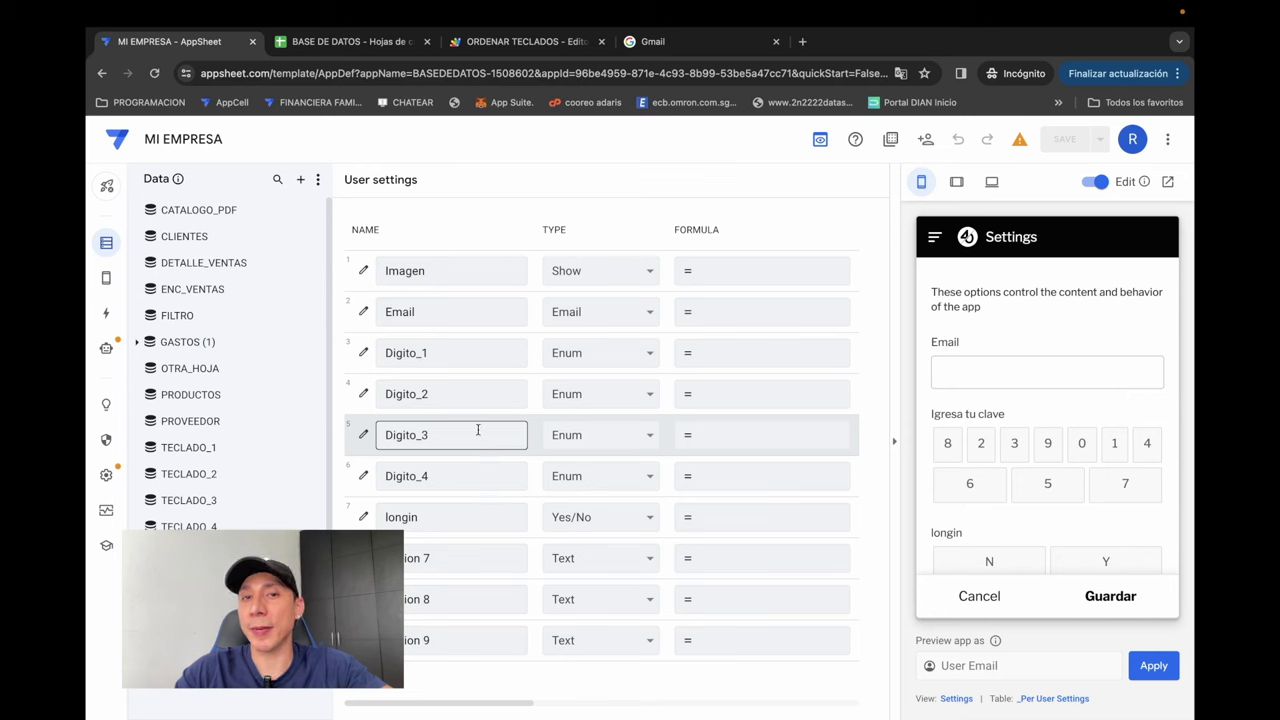
{"action": "scroll", "coordinate": [1000, 420], "scroll_direction": "down", "scroll_amount": 1}
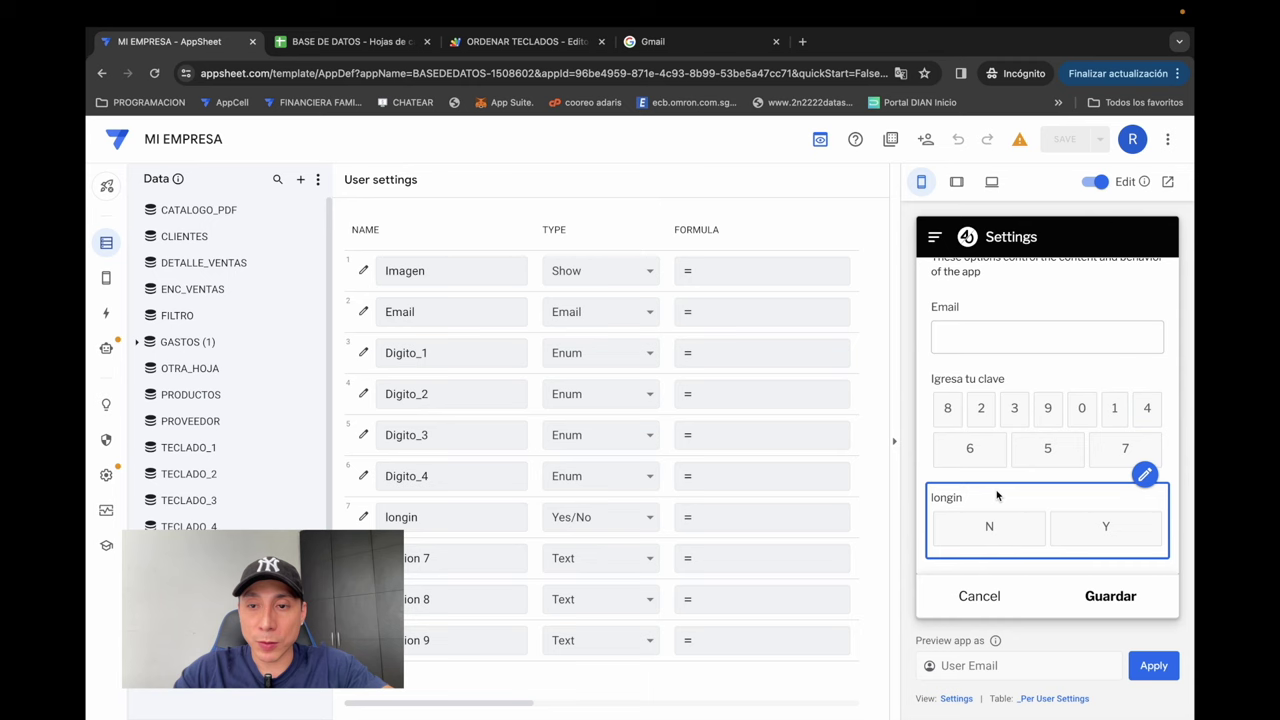
{"action": "scroll", "coordinate": [995, 470], "scroll_direction": "up", "scroll_amount": 1}
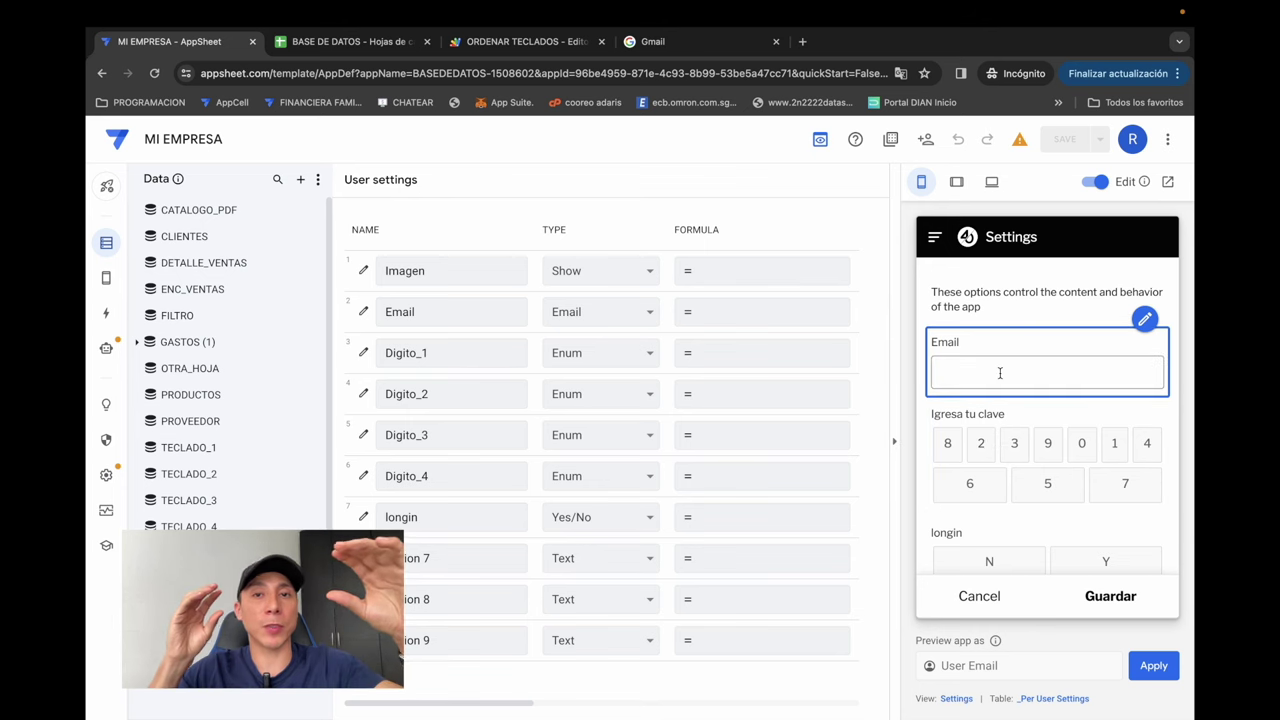
{"action": "scroll", "coordinate": [970, 440], "scroll_direction": "down", "scroll_amount": 1}
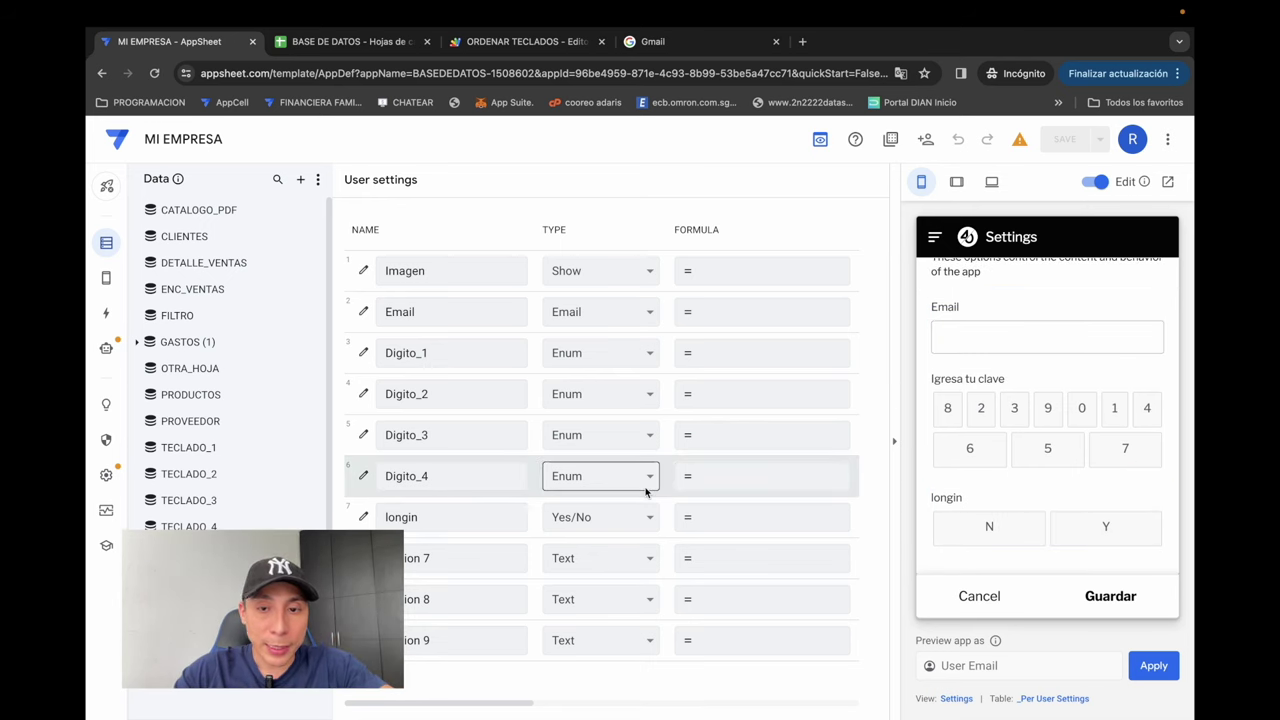
- Reopen the longin column and review its Valid If formula
{"action": "left_click", "coordinate": [363, 516]}
{"action": "scroll", "coordinate": [540, 506], "scroll_direction": "down", "scroll_amount": 3}
{"action": "left_click", "coordinate": [540, 506]}
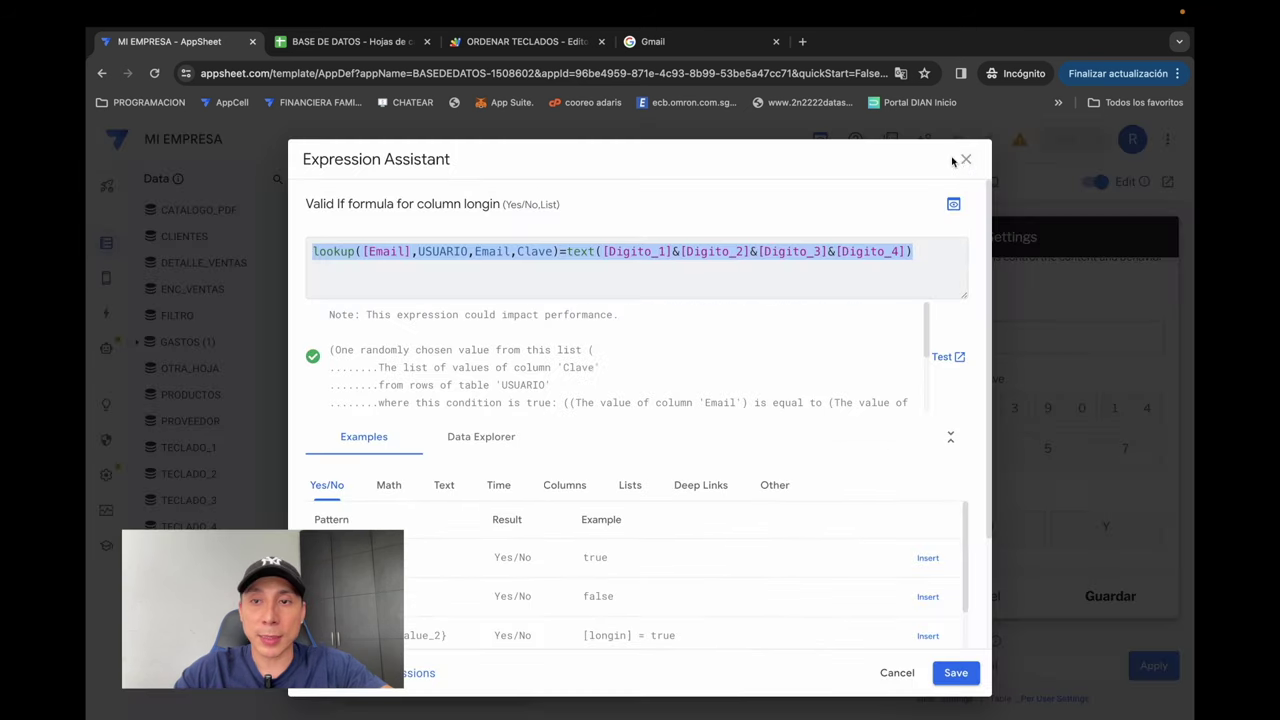
{"action": "left_click", "coordinate": [964, 160]}
{"action": "scroll", "coordinate": [622, 413], "scroll_direction": "up", "scroll_amount": 2}
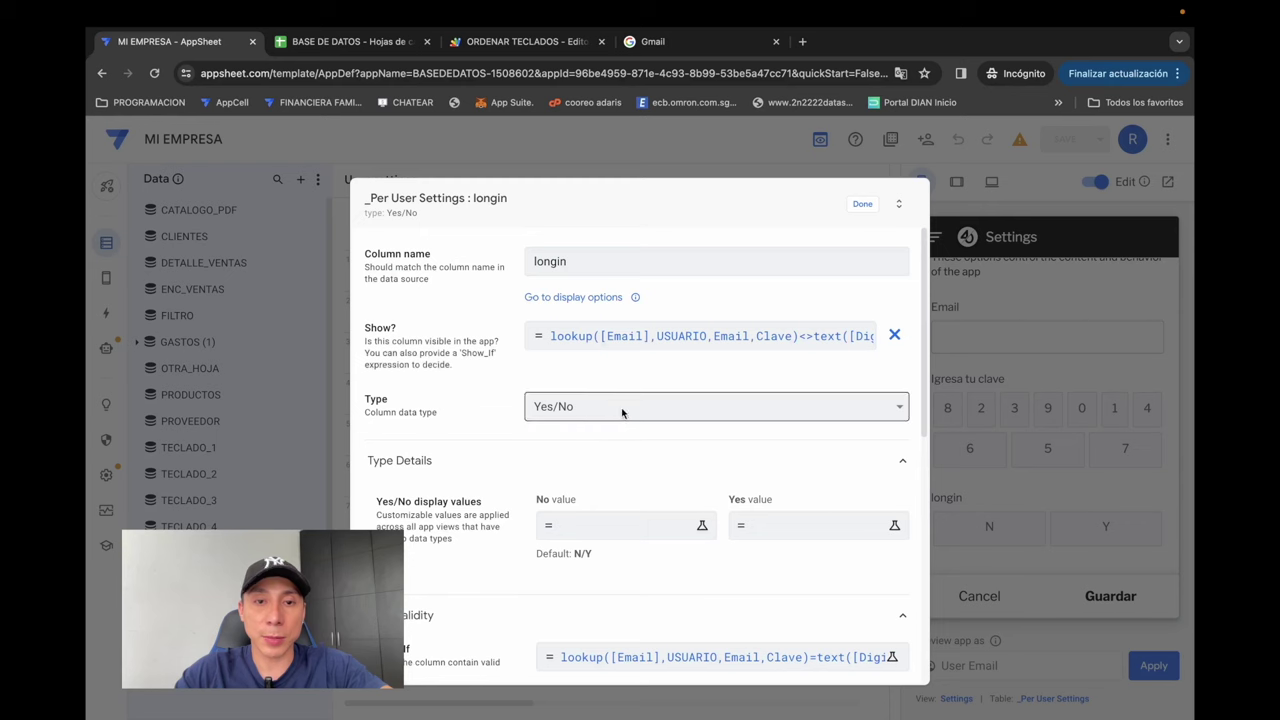
{"action": "scroll", "coordinate": [618, 398], "scroll_direction": "down", "scroll_amount": 5}
{"action": "scroll", "coordinate": [546, 363], "scroll_direction": "down", "scroll_amount": 1}
- Paste the lookup(...)=text(...) formula as longin's App Formula, then reopen its Show_If expression
{"action": "left_click", "coordinate": [597, 440]}
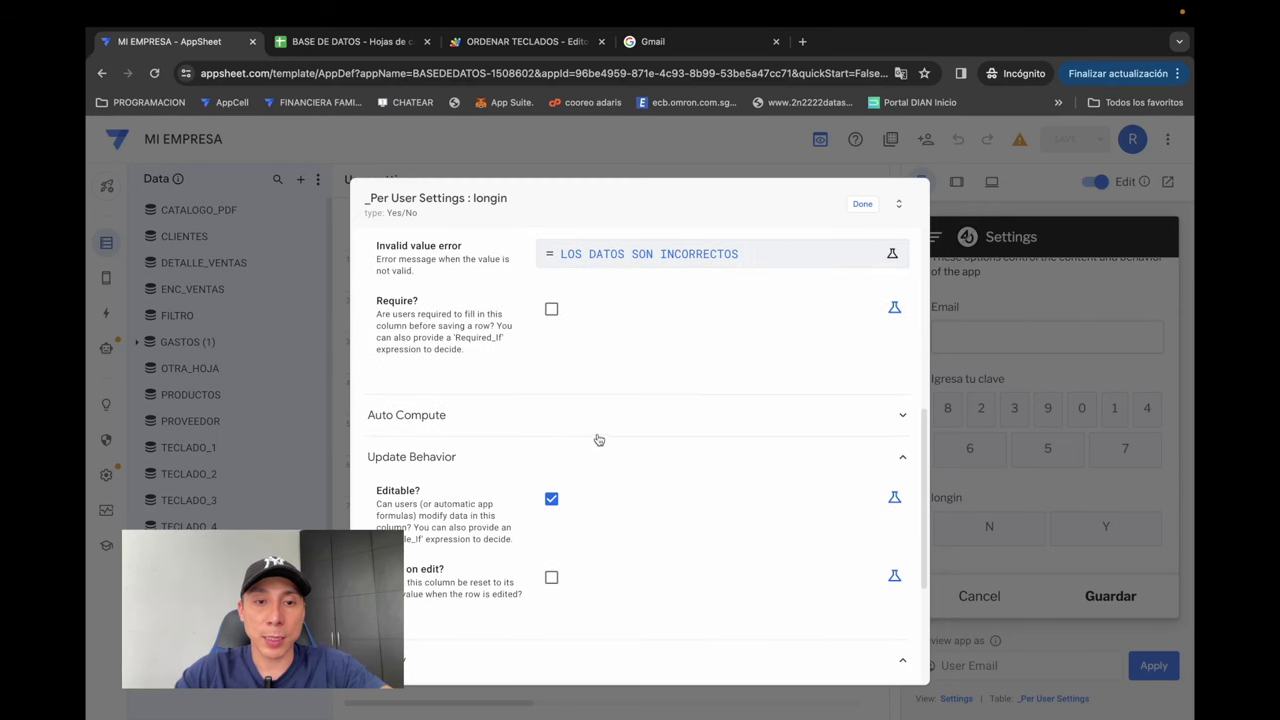
{"action": "left_click", "coordinate": [605, 430]}
{"action": "left_click", "coordinate": [657, 460]}
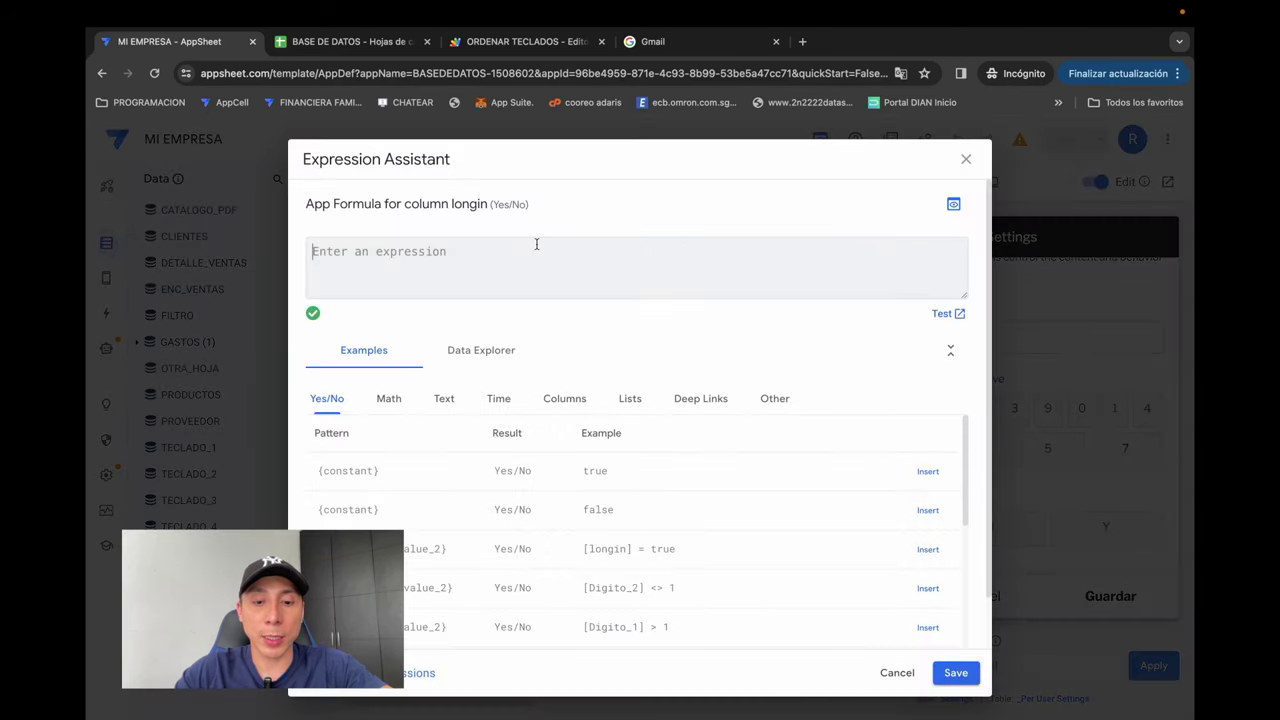
{"action": "type", "text": "lookup([Email],USUARIO,Email,Clave)=text([Digito_1]&[Digito_2]&[Digito_3]&[Digito_4])"}
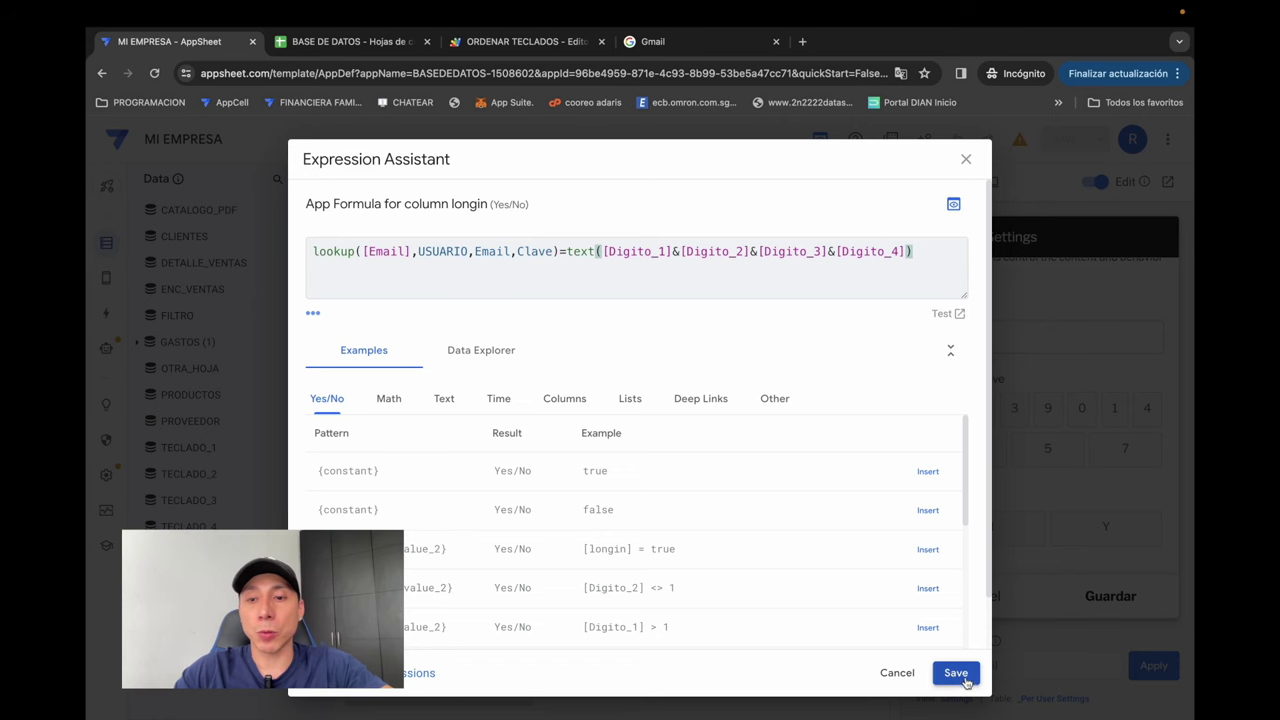
{"action": "left_click", "coordinate": [956, 672]}
{"action": "left_click", "coordinate": [862, 204]}
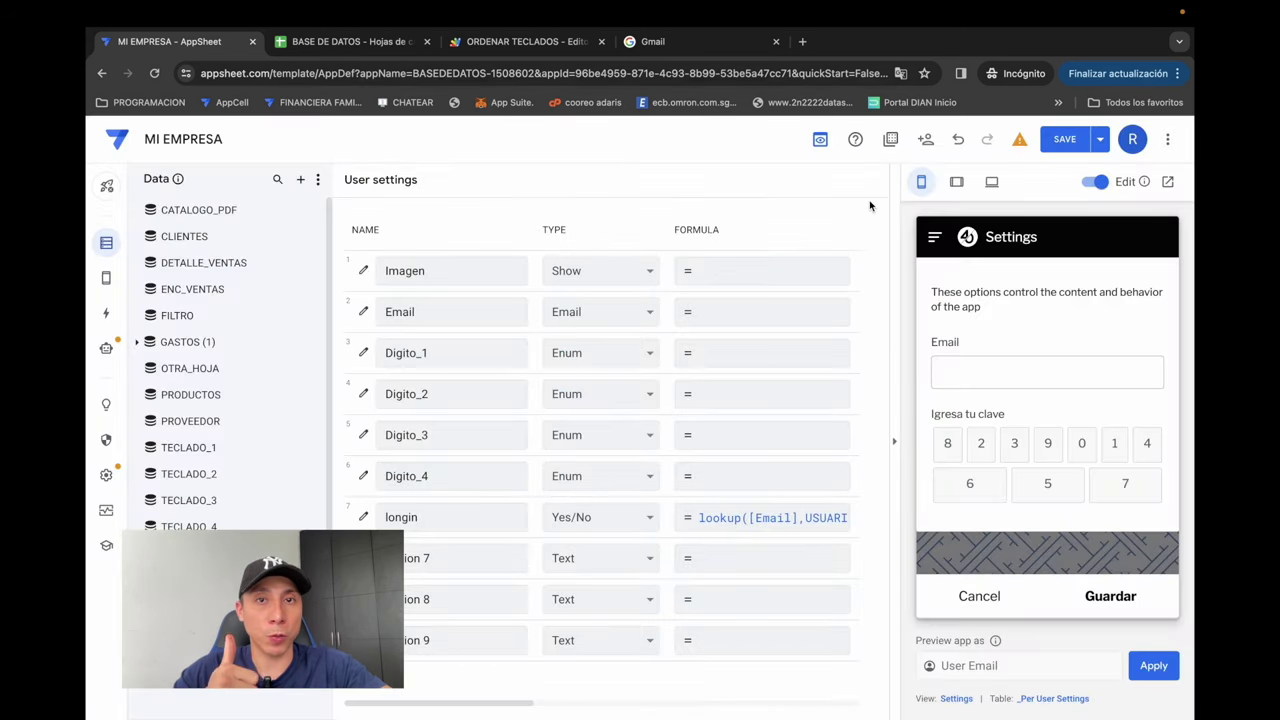
{"action": "left_click", "coordinate": [361, 517]}
{"action": "left_click", "coordinate": [645, 338]}
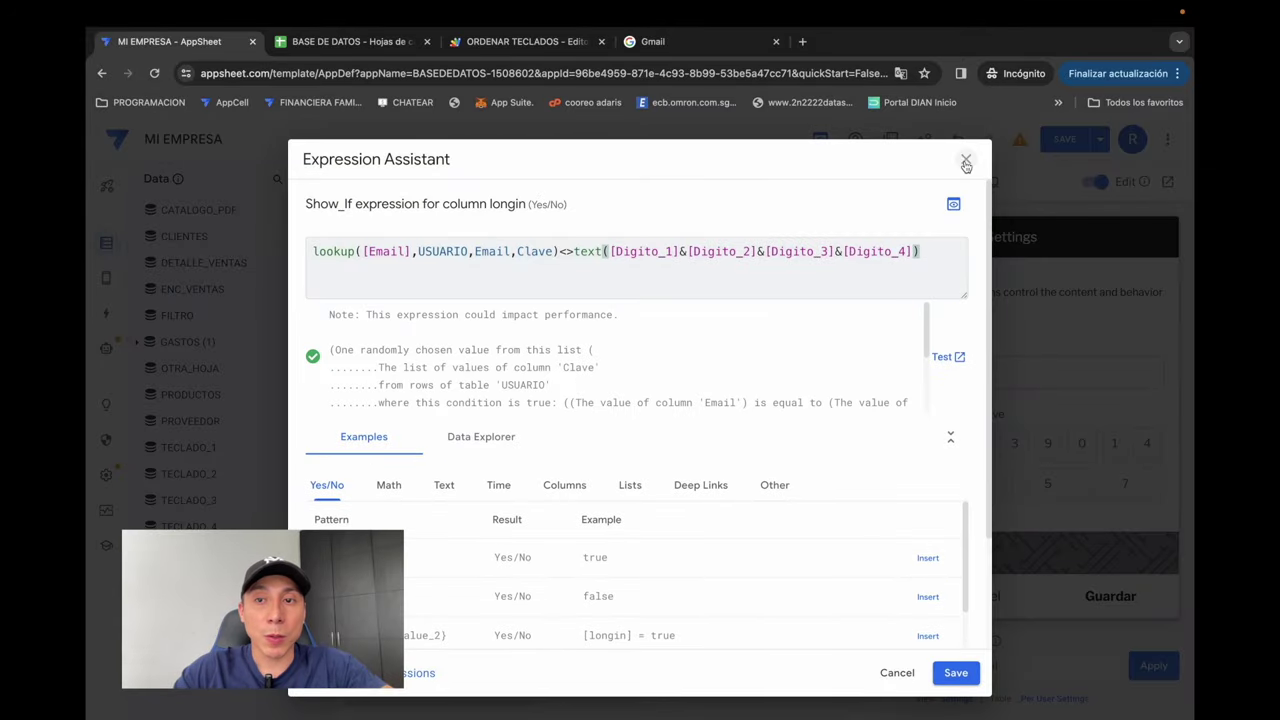
- Wrap the Show_If condition in AND and add ISNOTBLANK([Email])
{"action": "type", "text": "AND("}
{"action": "key", "text": "Return"}
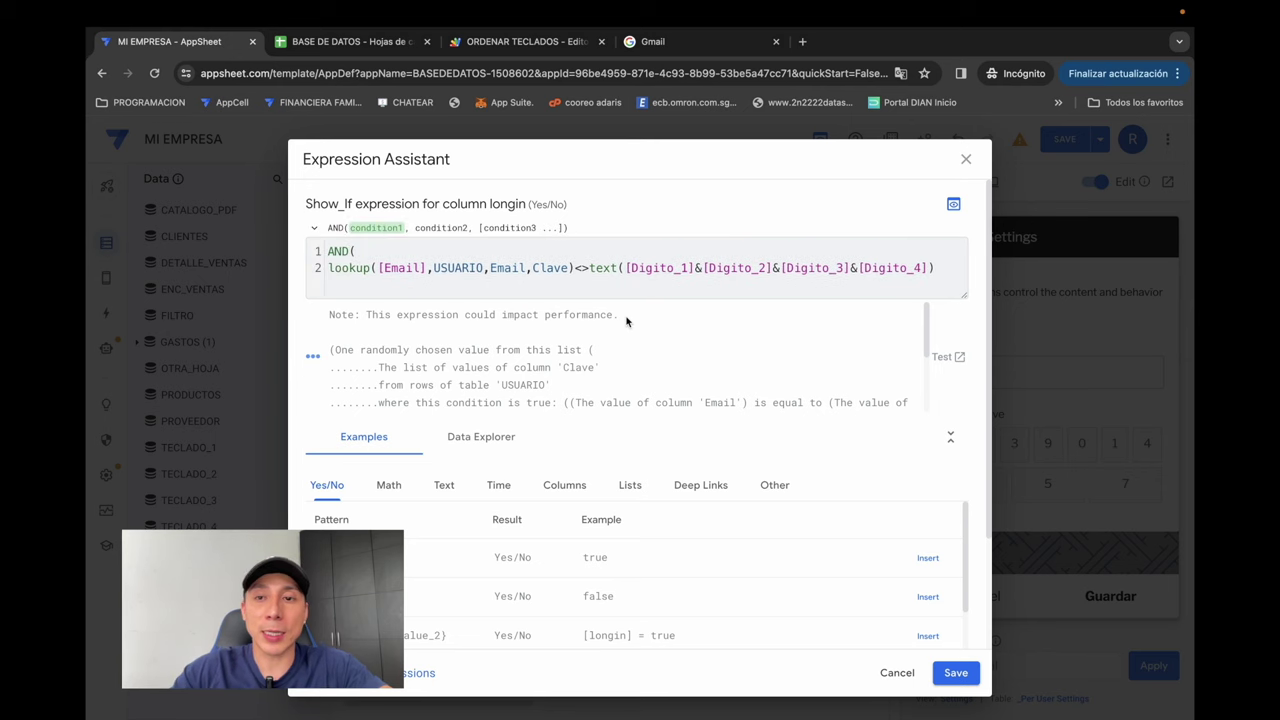
{"action": "type", "text": ","}
{"action": "key", "text": "Return"}
{"action": "type", "text": "ISNO"}
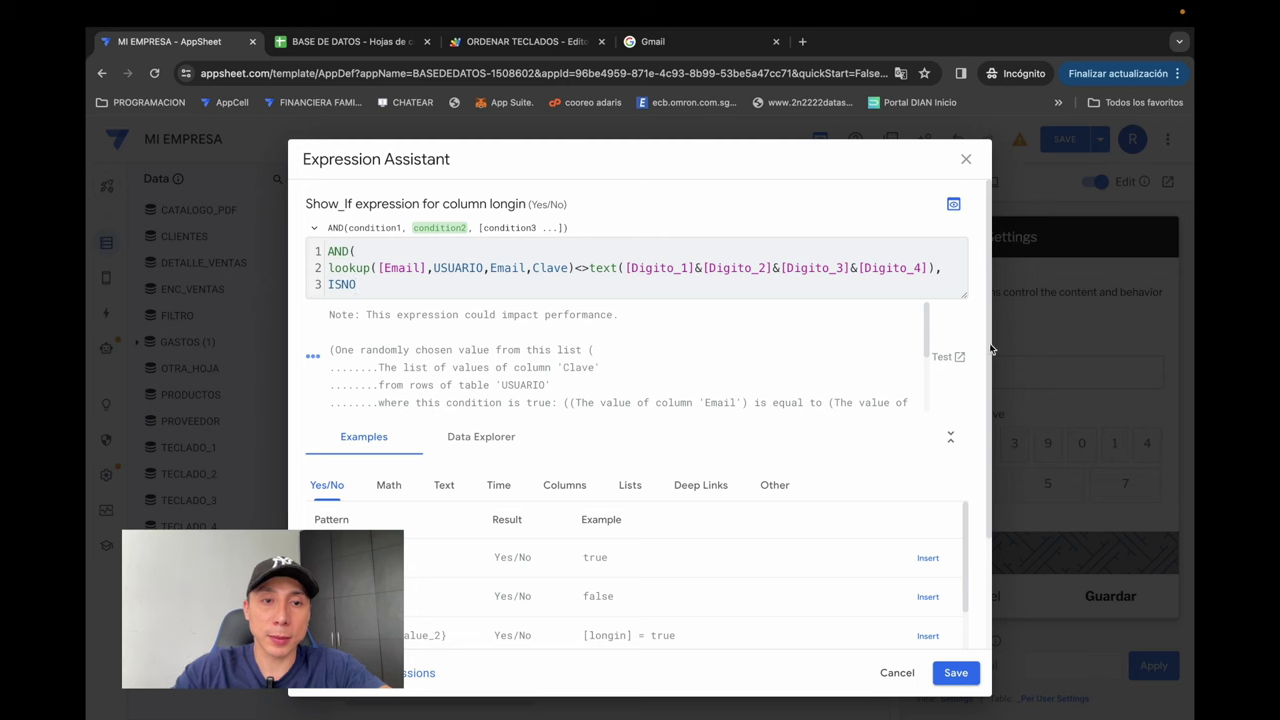
{"action": "type", "text": "TBLANK("}
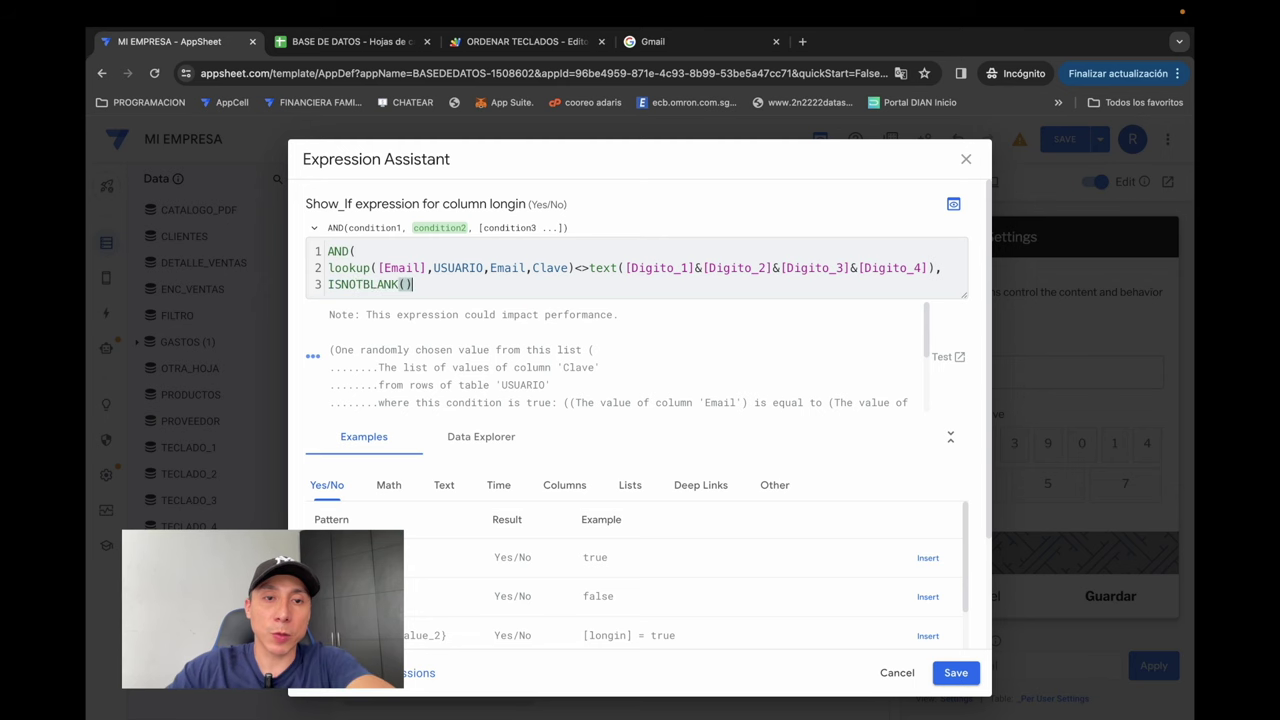
{"action": "left_click_drag", "start_coordinate": [425, 268], "coordinate": [378, 268]}
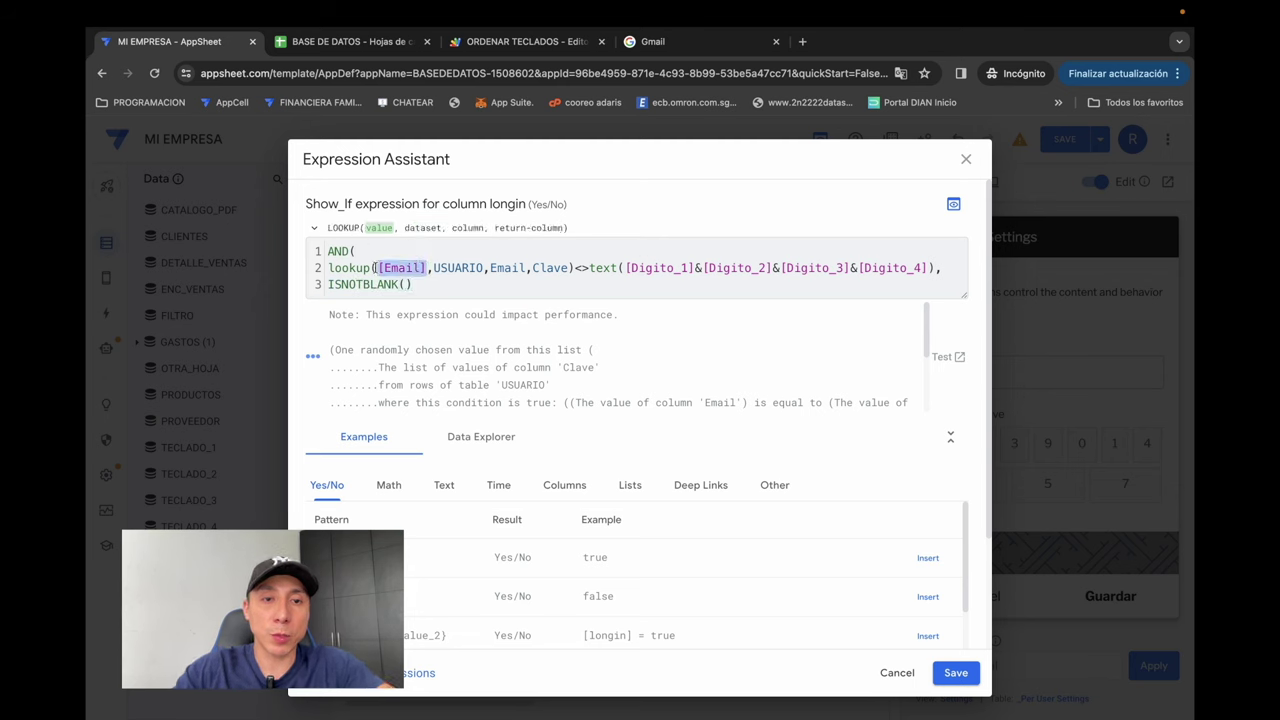
{"action": "key", "text": "ctrl+c"}
{"action": "left_click", "coordinate": [404, 284]}
{"action": "key", "text": "ctrl+v"}
{"action": "type", "text": ")"}
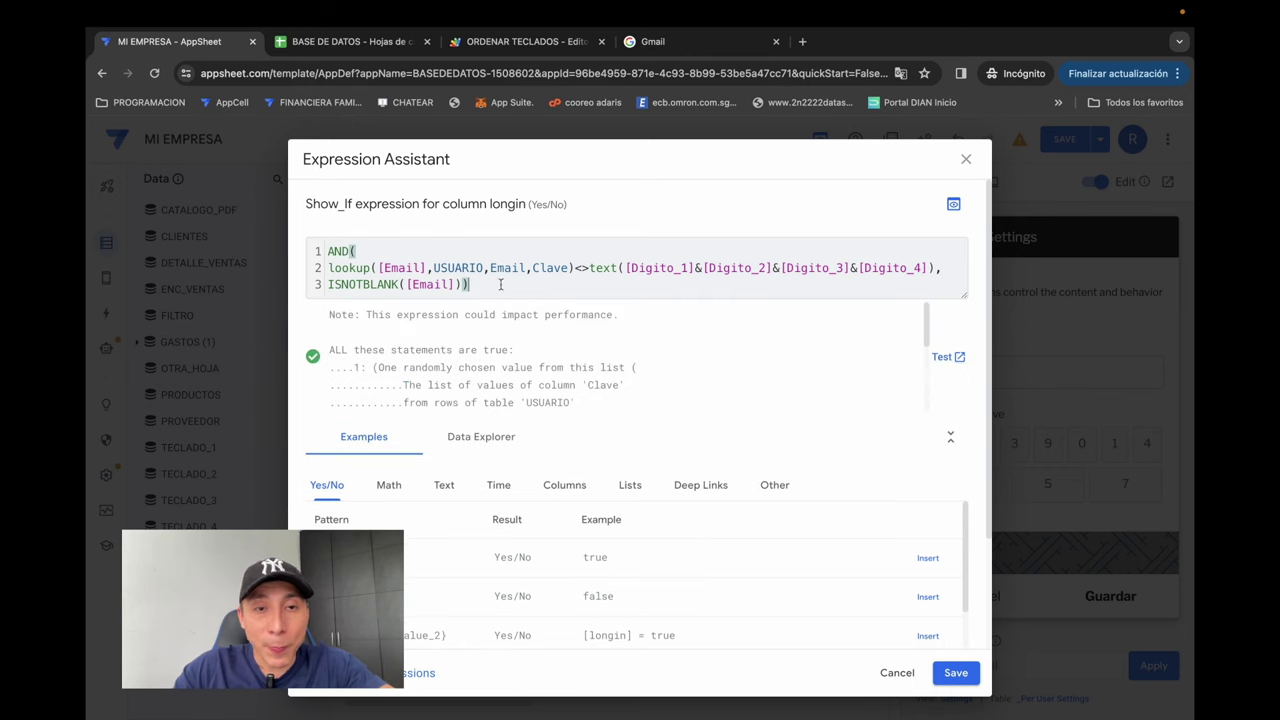
- Add an ISNOTBLANK([Digito_1]) condition to the AND expression
{"action": "left_click", "coordinate": [464, 284]}
{"action": "type", "text": ","}
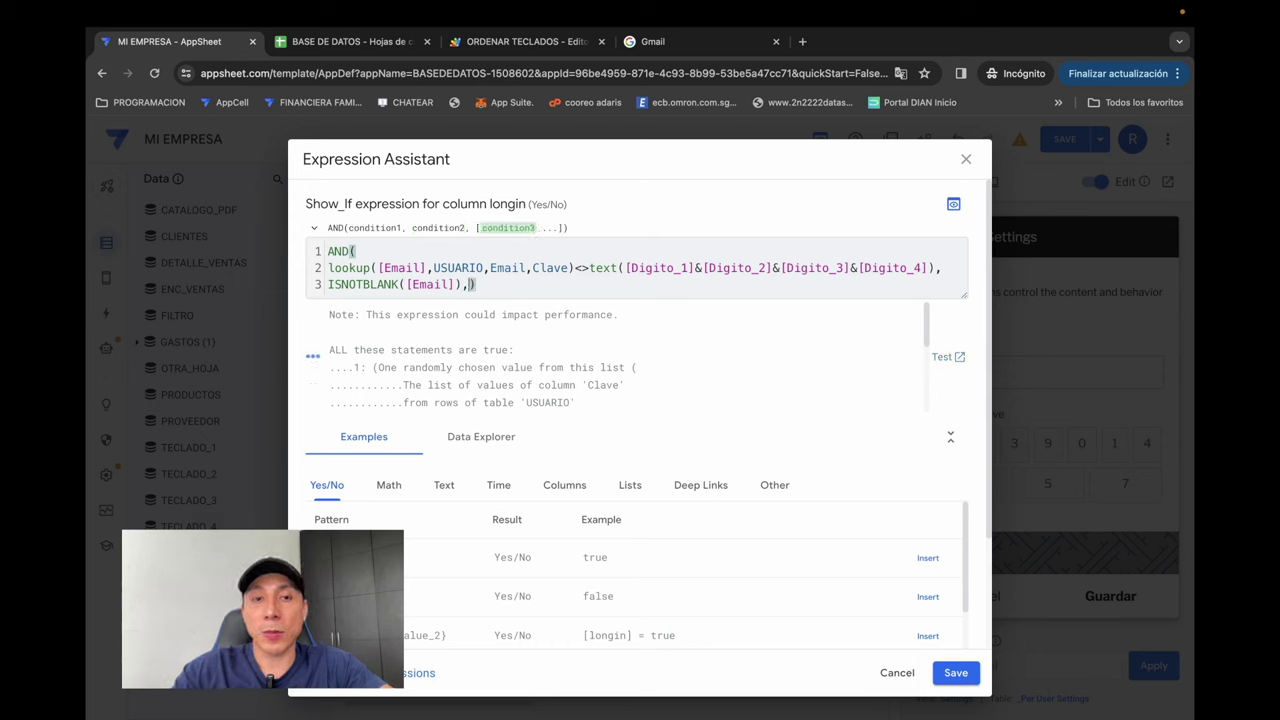
{"action": "key", "text": "Return"}
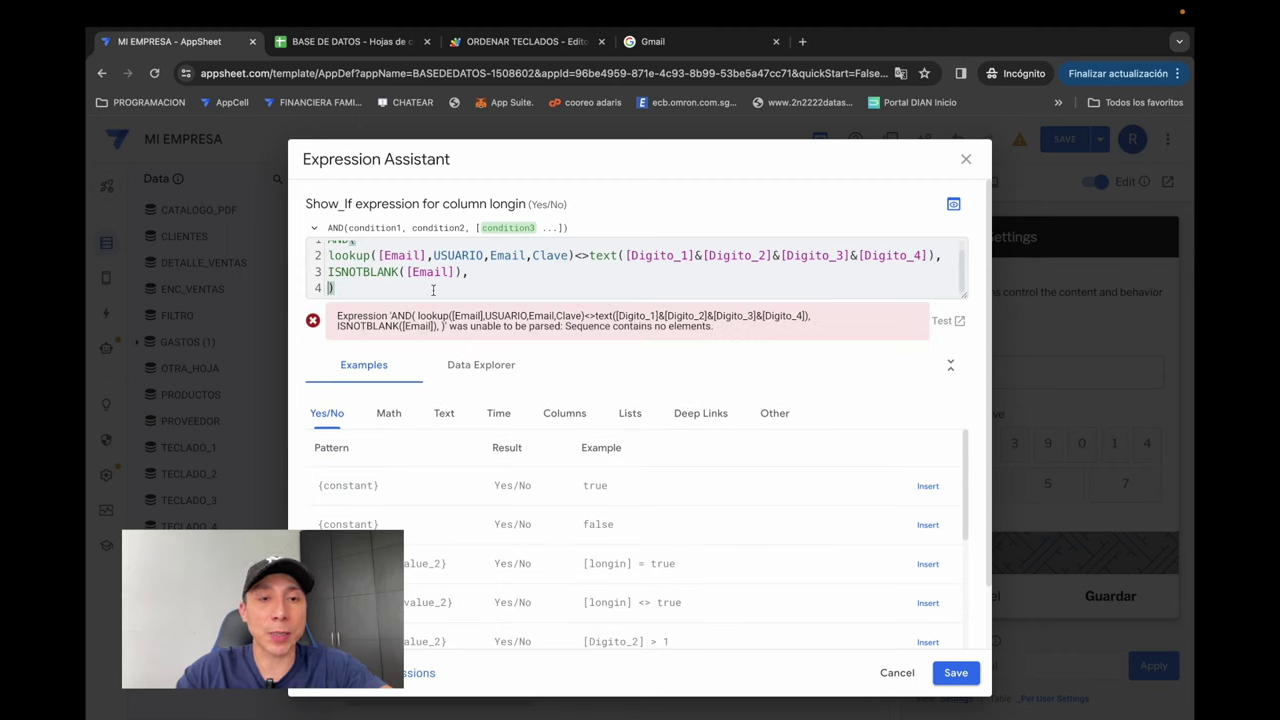
{"action": "type", "text": "ISNO"}
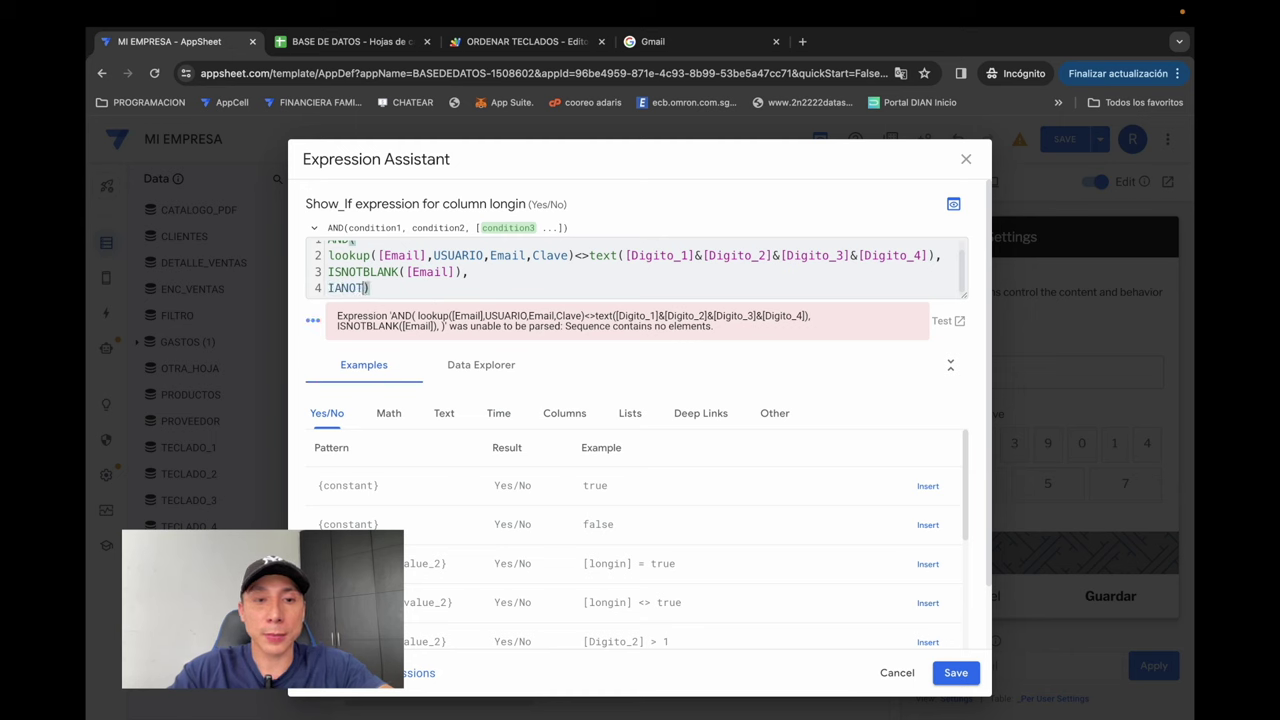
{"action": "type", "text": "TBLANK(["}
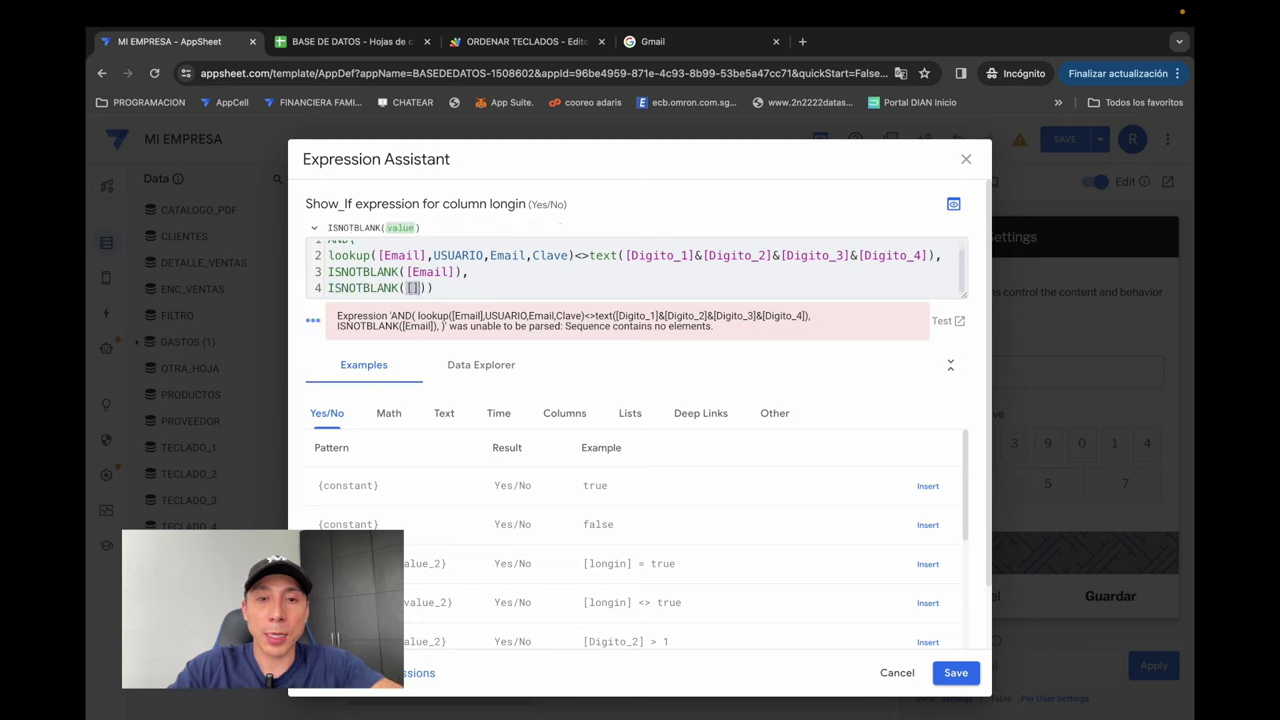
{"action": "left_click", "coordinate": [564, 413]}
{"action": "scroll", "coordinate": [649, 514], "scroll_direction": "down", "scroll_amount": 5}
{"action": "scroll", "coordinate": [649, 514], "scroll_direction": "down", "scroll_amount": 2}
{"action": "double_click", "coordinate": [619, 508]}
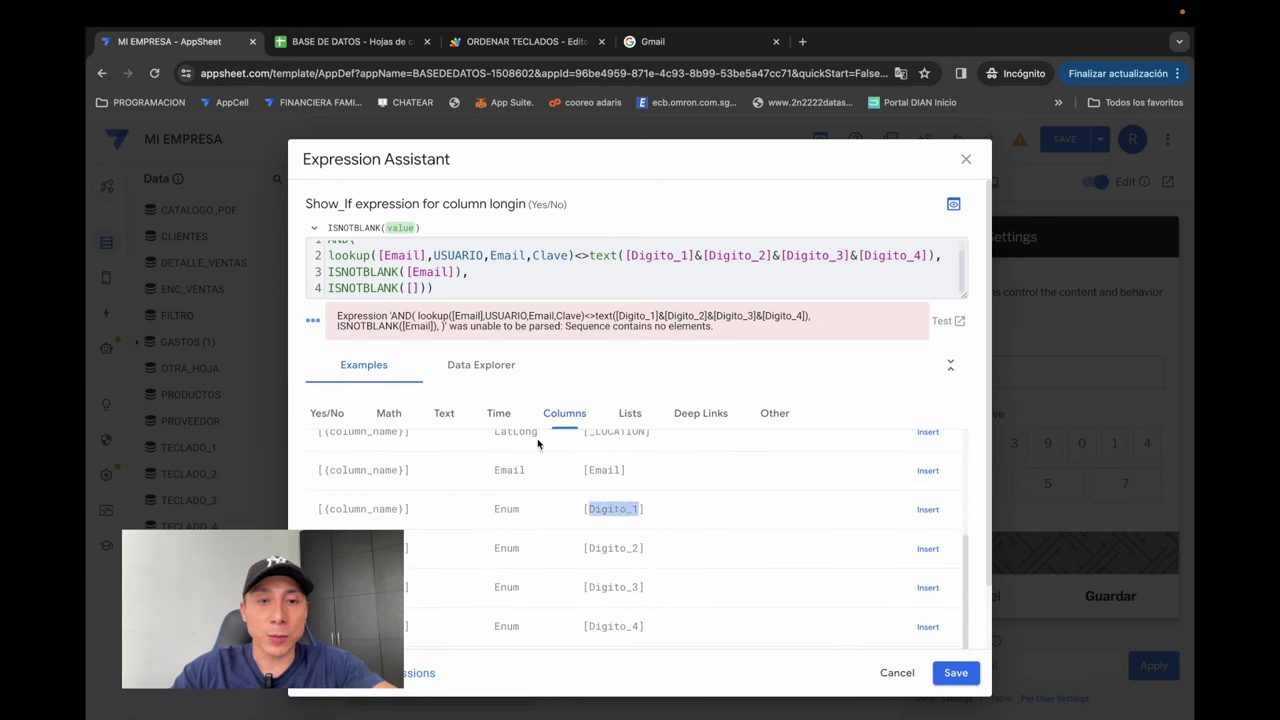
{"action": "key", "text": "ctrl+c"}
{"action": "key", "text": "ctrl+v"}
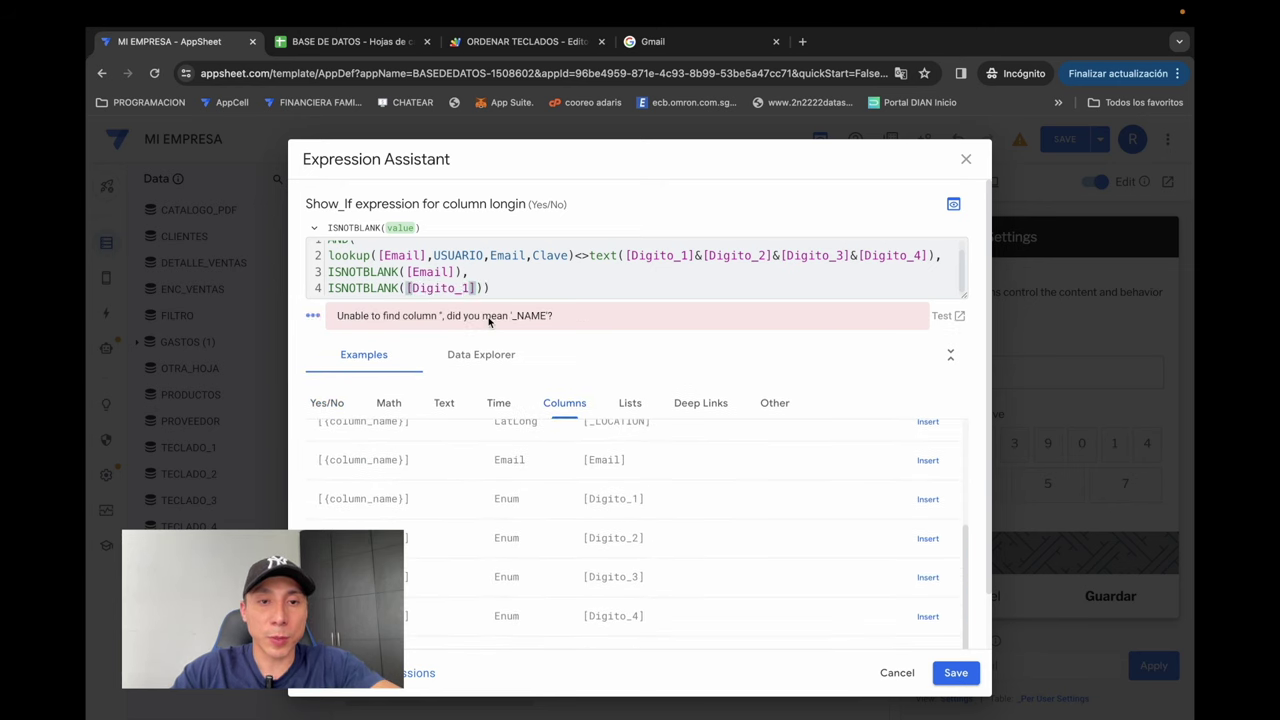
{"action": "left_click", "coordinate": [485, 288]}
{"action": "type", "text": ","}
{"action": "key", "text": "Return"}
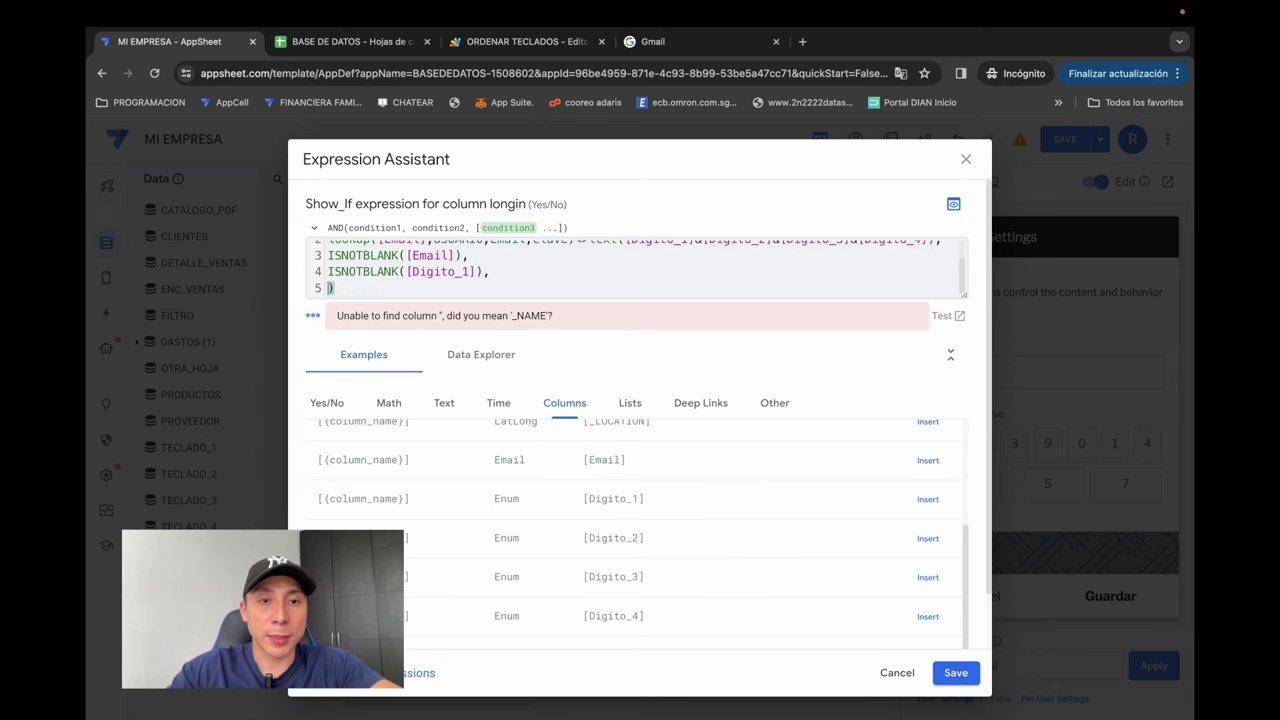
- Duplicate the condition as ISNOTBLANK checks for Digito_2, Digito_3 and Digito_4
{"action": "left_click_drag", "start_coordinate": [482, 271], "coordinate": [324, 273]}
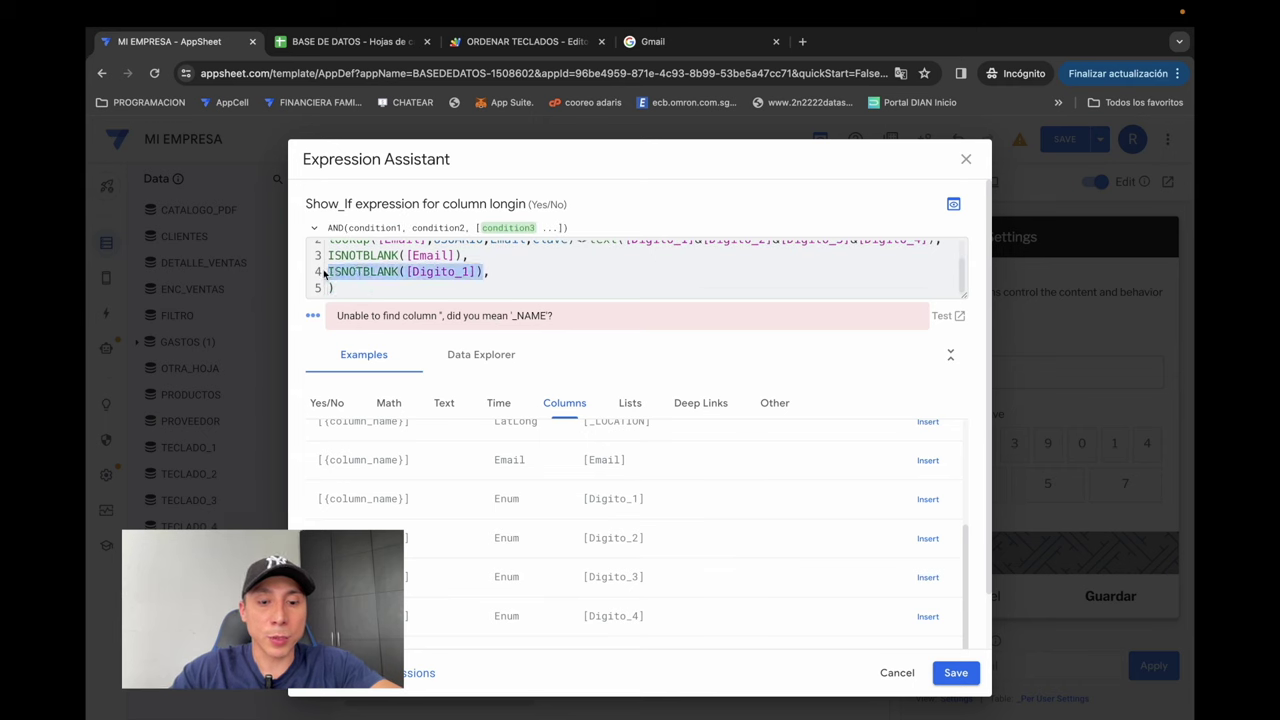
{"action": "key", "text": "ctrl+c"}
{"action": "left_click", "coordinate": [508, 276]}
{"action": "key", "text": "Return"}
{"action": "key", "text": "ctrl+v"}
{"action": "key", "text": "Return"}
{"action": "key", "text": "ctrl+v"}
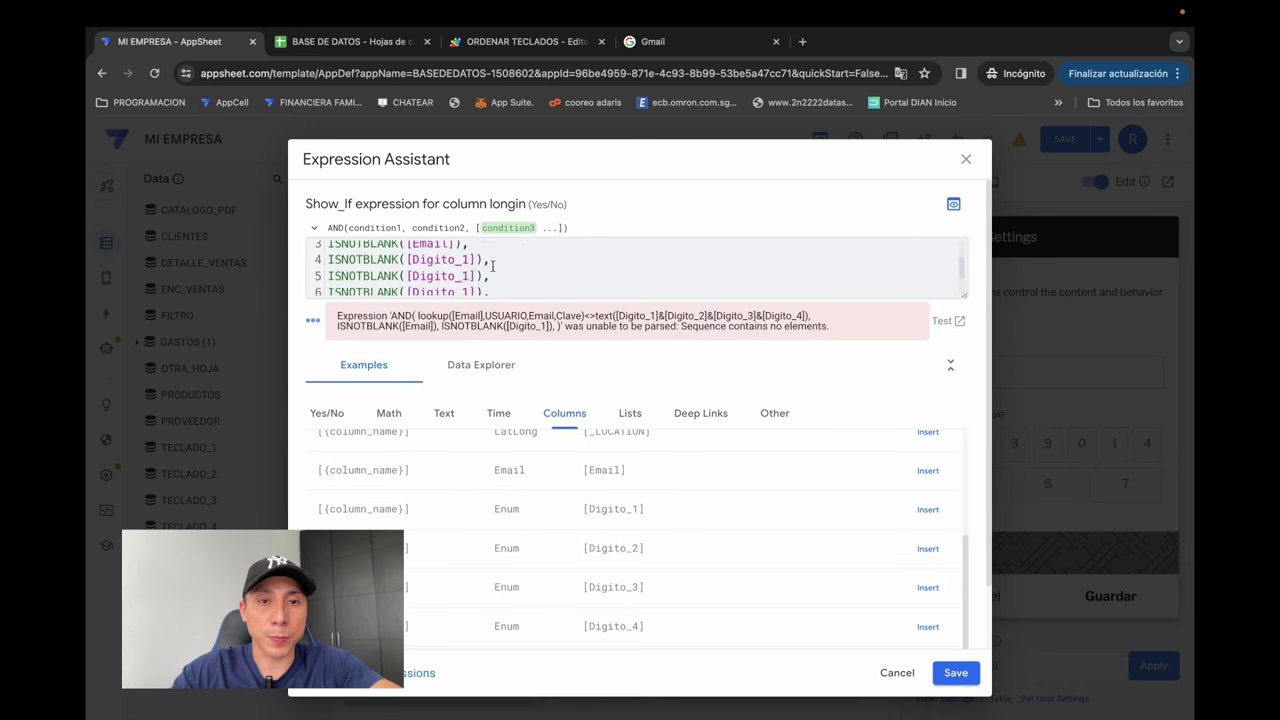
{"action": "left_click", "coordinate": [466, 275]}
{"action": "left_click", "coordinate": [470, 289]}
{"action": "key", "text": "BackSpace"}
{"action": "type", "text": "3"}
{"action": "key", "text": "ctrl+v"}
{"action": "key", "text": "BackSpace"}
{"action": "type", "text": "4"}
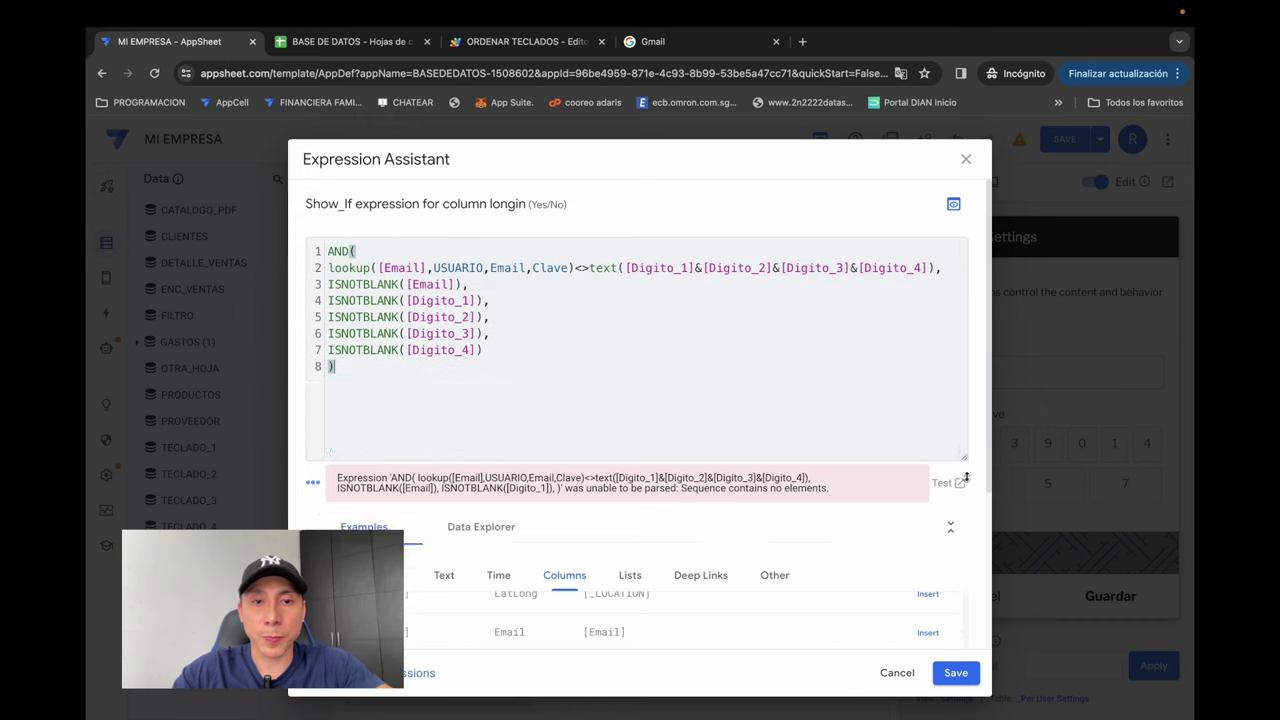
{"action": "left_click_drag", "start_coordinate": [965, 300], "coordinate": [966, 584]}
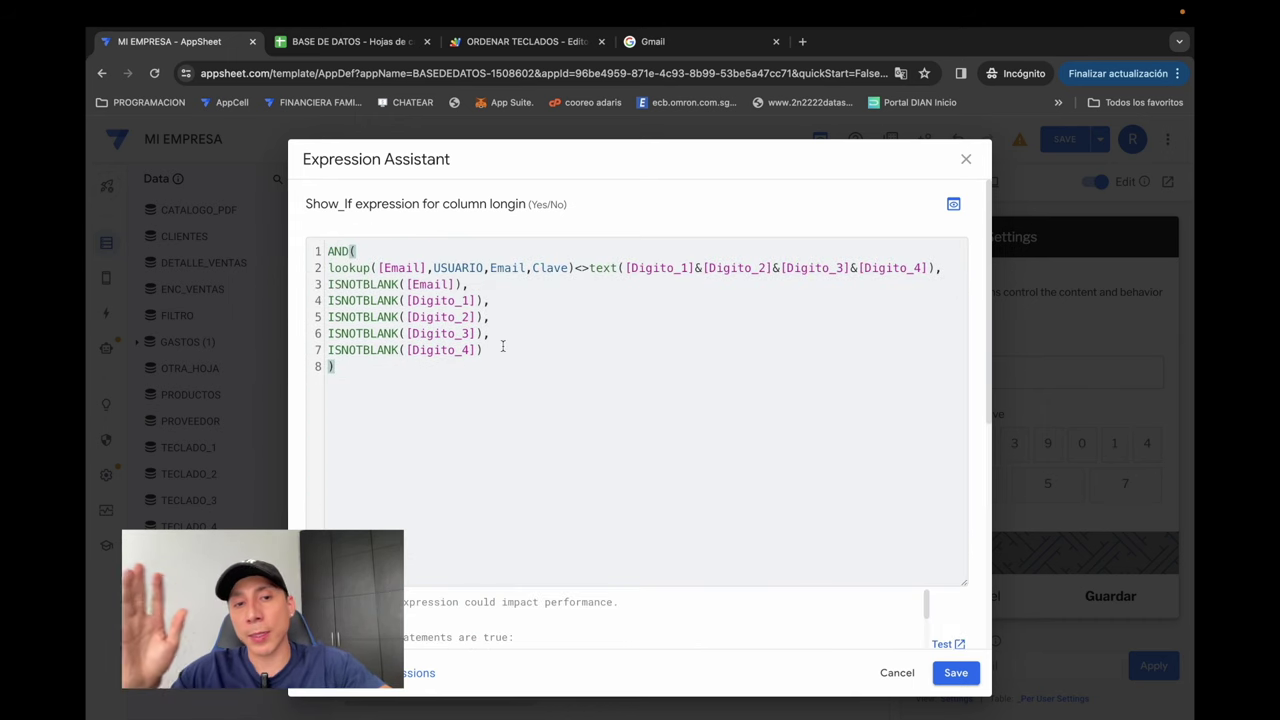
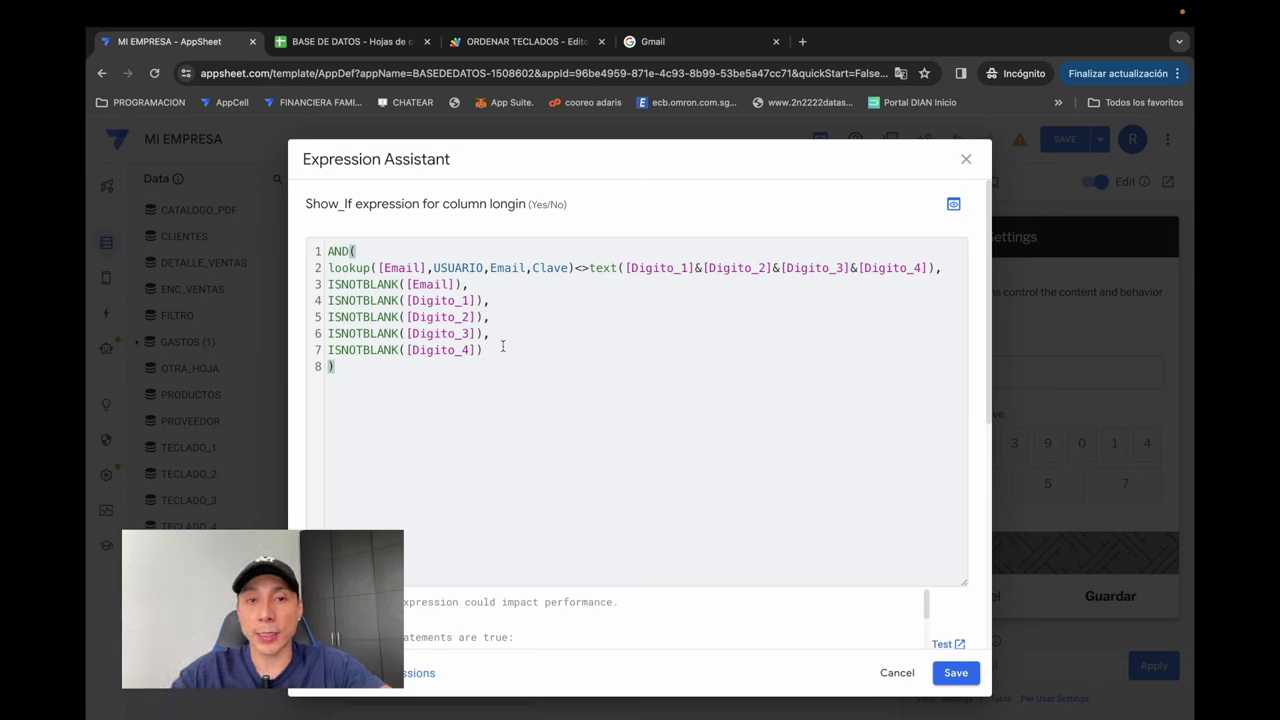
- Save the longin Show_If expression, close the column settings, and save the app
{"action": "left_click", "coordinate": [940, 673]}
{"action": "left_click", "coordinate": [864, 204]}
{"action": "left_click", "coordinate": [1065, 139]}
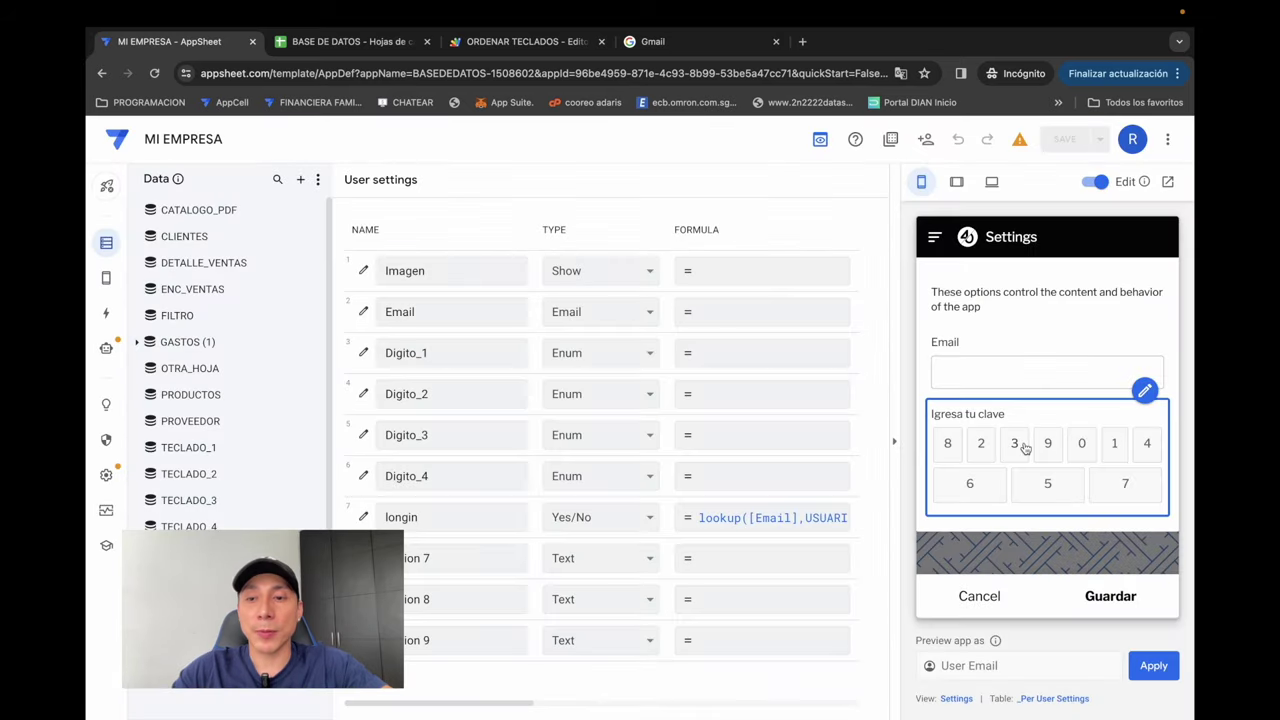
- Try logging in to the preview with a fake Gmail address and a four-digit PIN
{"action": "left_click", "coordinate": [1057, 358]}
{"action": "type", "text": "HGSHDGHSGDHGS"}
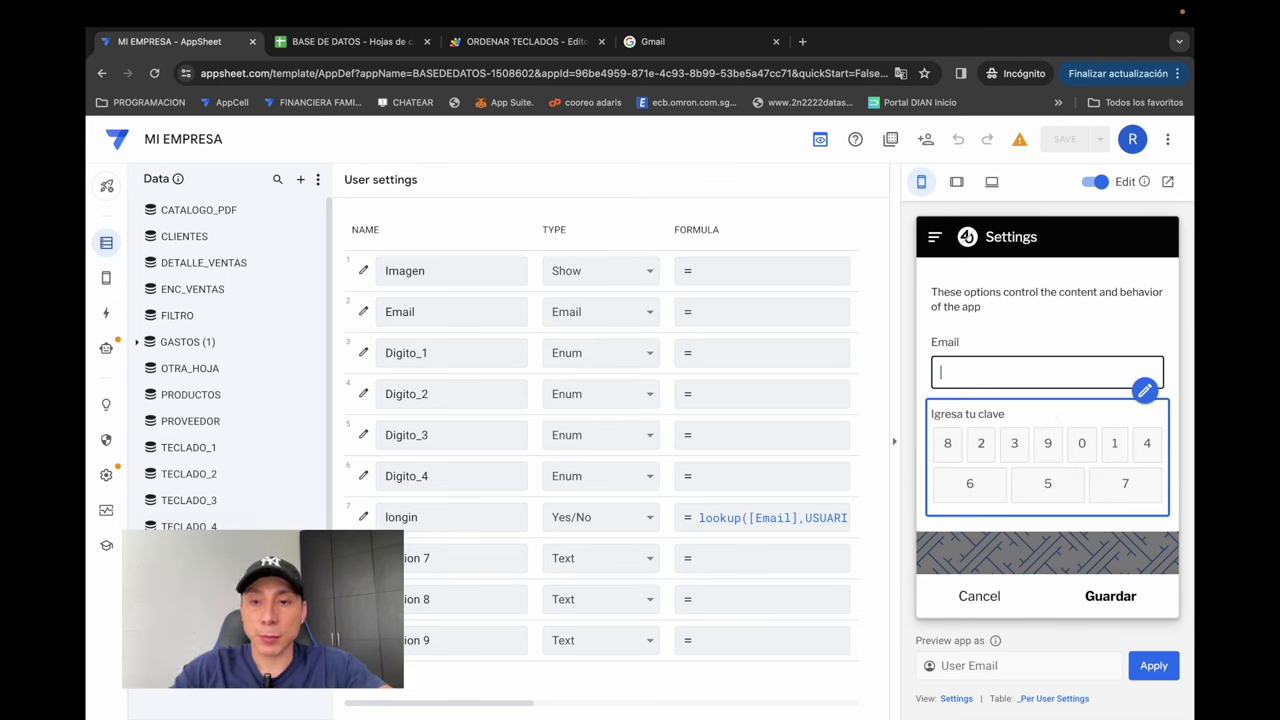
{"action": "type", "text": "FREDU"}
{"action": "key", "text": "BackSpace"}
{"action": "type", "text": "Y@"}
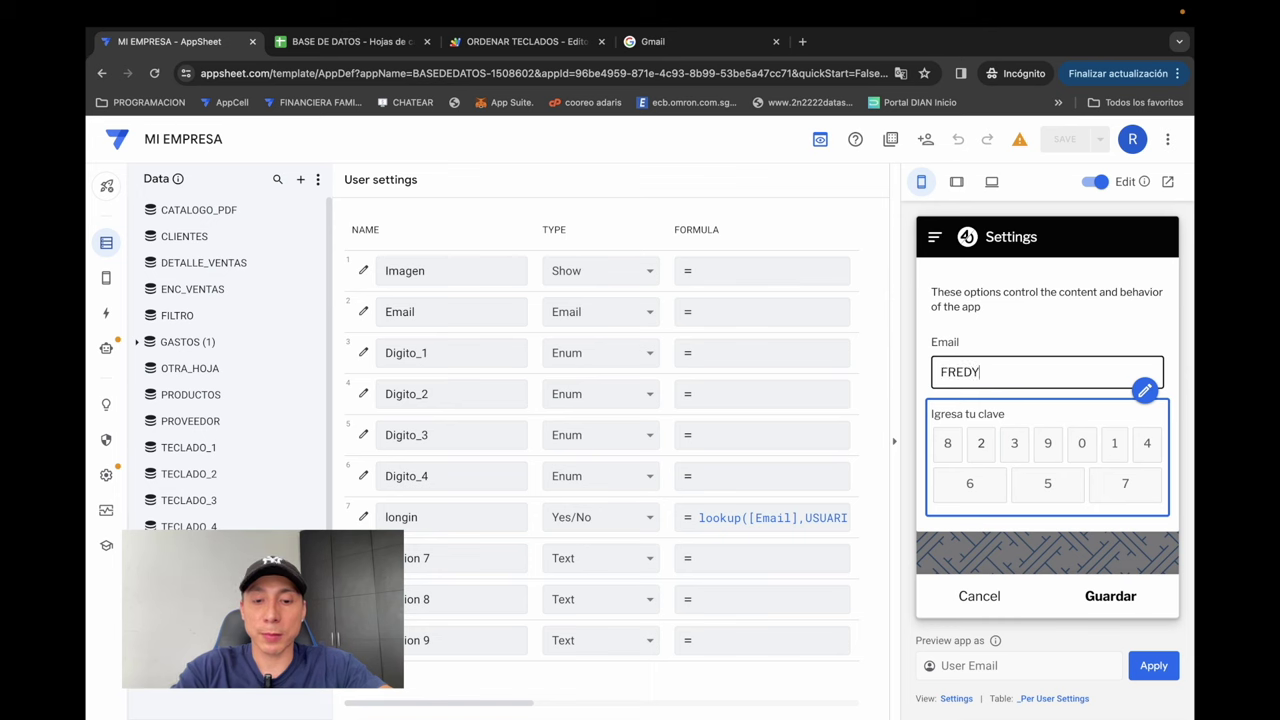
{"action": "type", "text": "GMAIL.COM"}
{"action": "left_click", "coordinate": [1035, 345]}
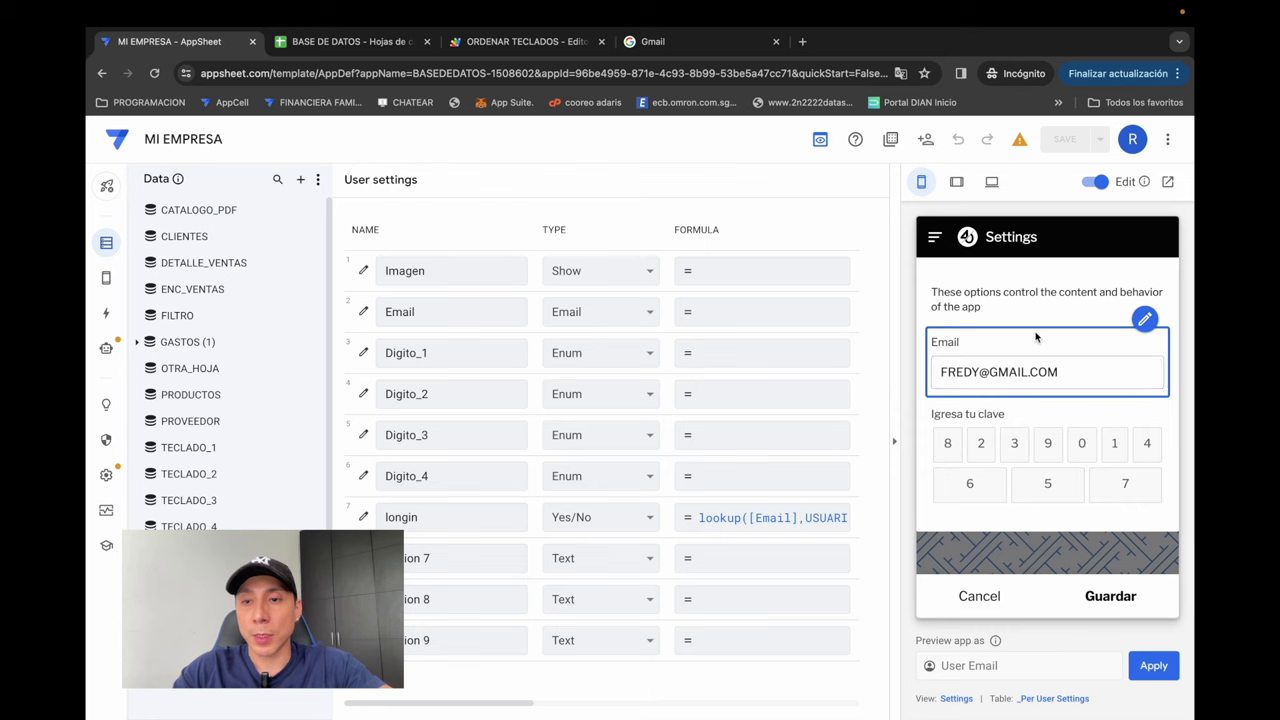
{"action": "left_click", "coordinate": [992, 450]}
{"action": "left_click", "coordinate": [1012, 448]}
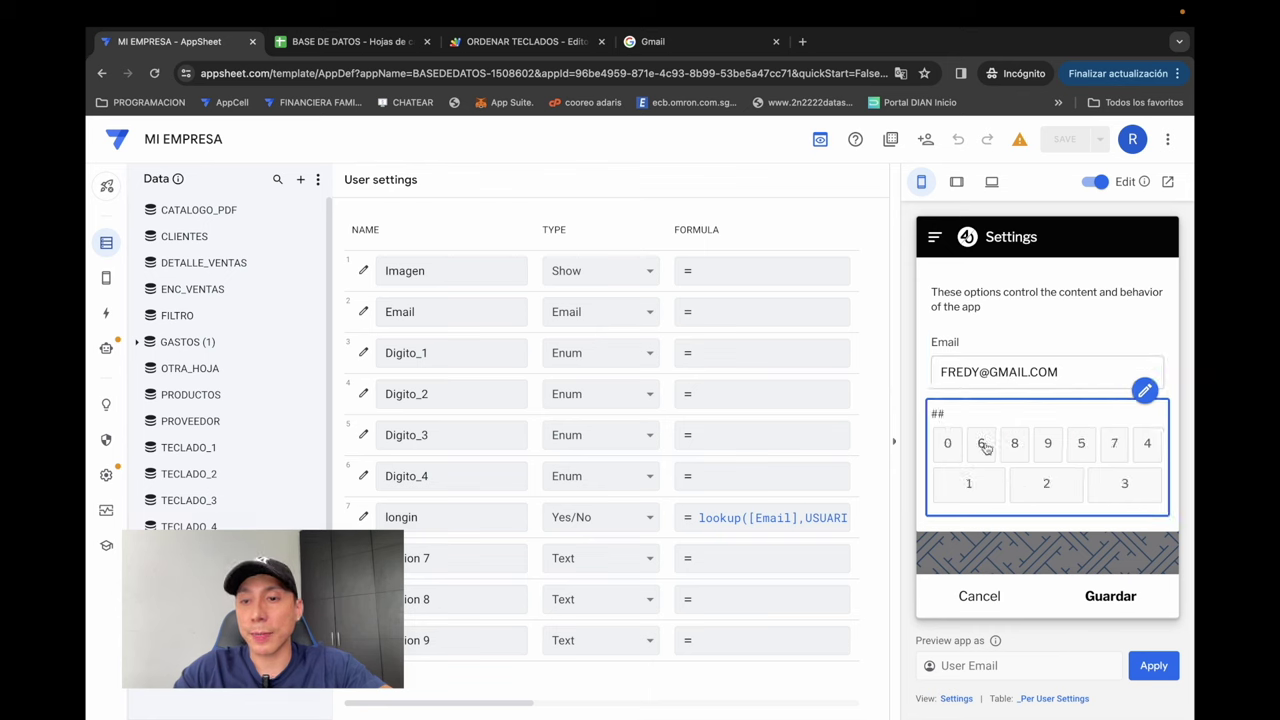
{"action": "left_click", "coordinate": [983, 445]}
{"action": "left_click", "coordinate": [980, 448]}
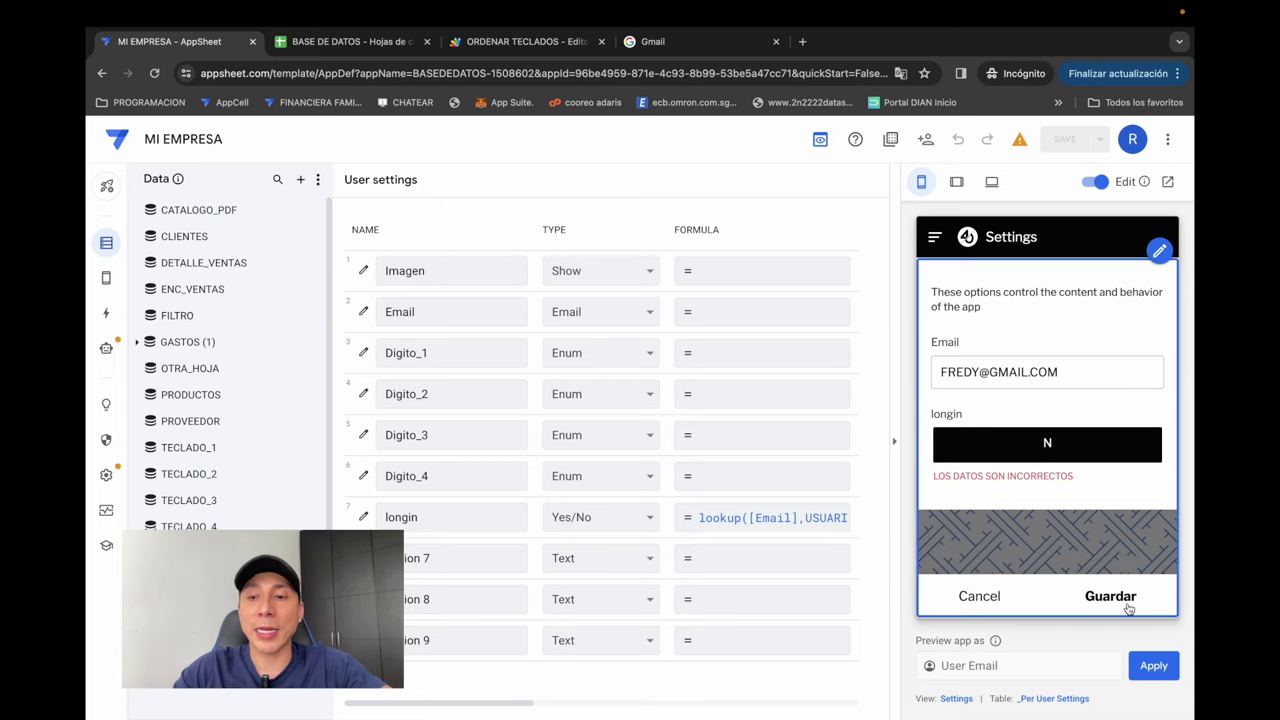
- Cancel and discard the failed login, reopen Settings, and switch to the BASE DE DATOS sheet
{"action": "left_click", "coordinate": [980, 597]}
{"action": "left_click", "coordinate": [1117, 408]}
{"action": "left_click", "coordinate": [934, 237]}
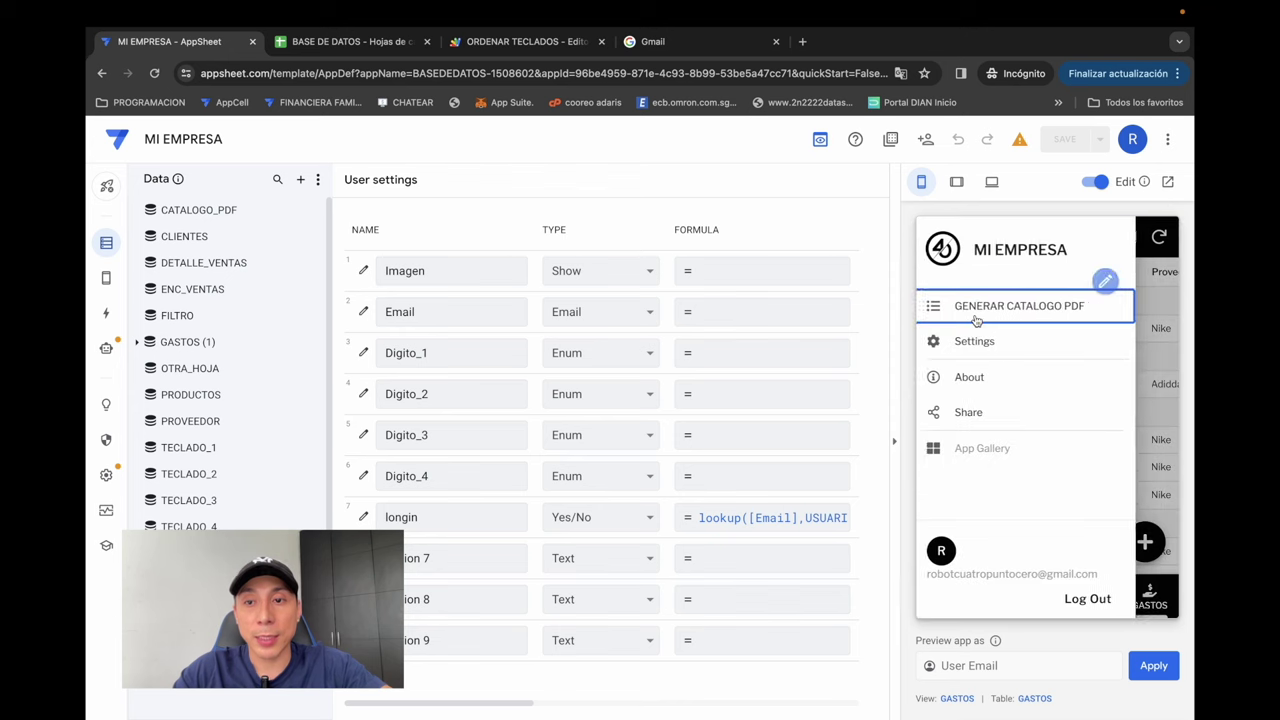
{"action": "left_click", "coordinate": [994, 340]}
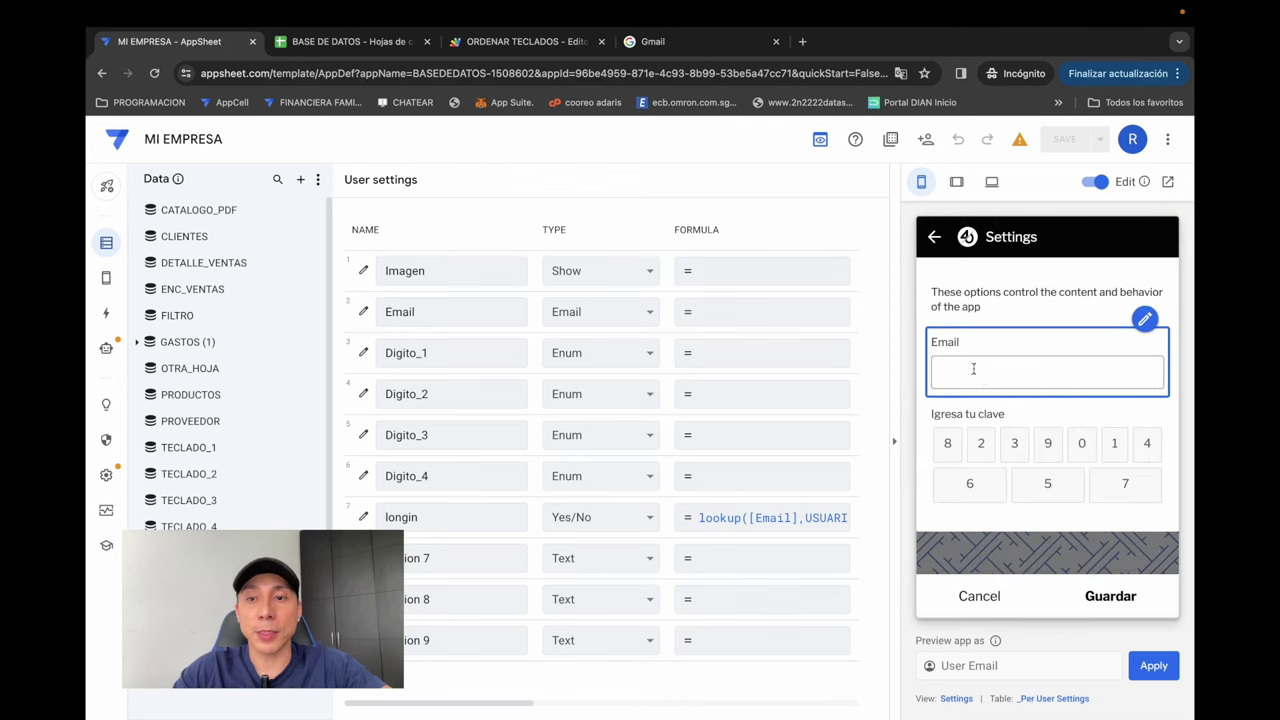
{"action": "left_click", "coordinate": [345, 41]}
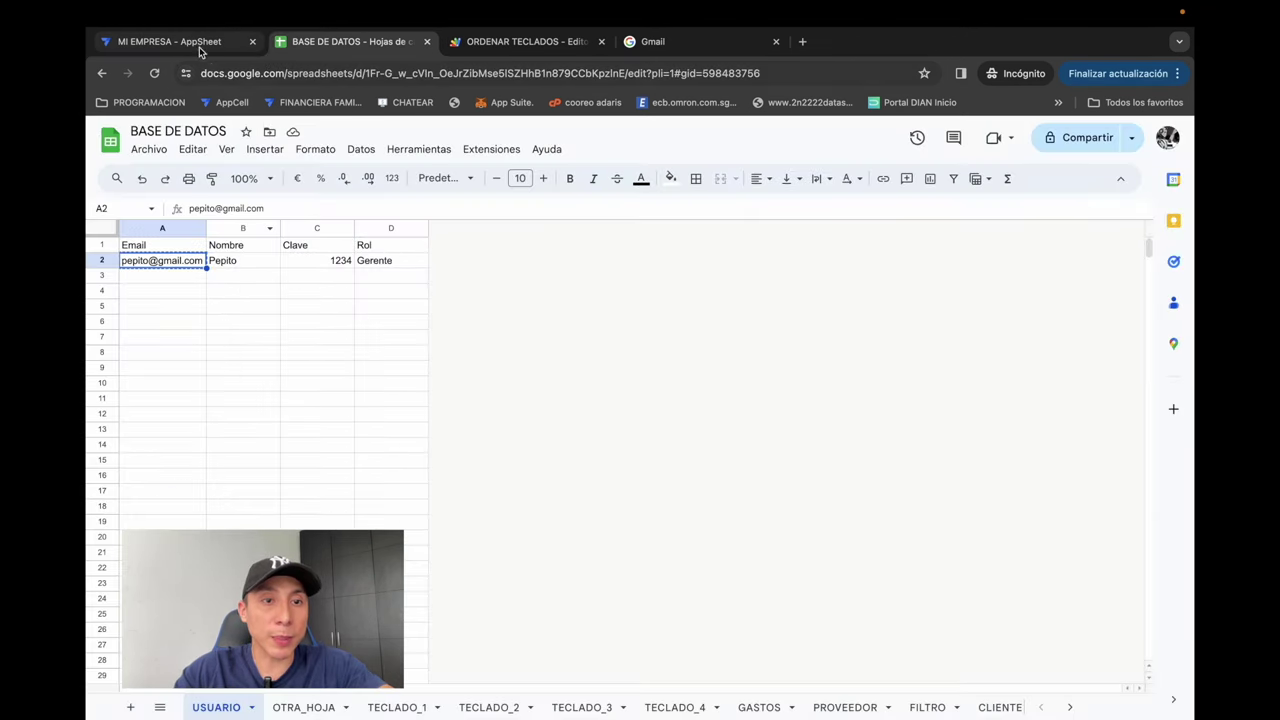
- Log in with the registered user's pasted e-mail and four-digit PIN, then start renaming the seventh column
{"action": "left_click", "coordinate": [199, 50]}
{"action": "key", "text": "ctrl+v"}
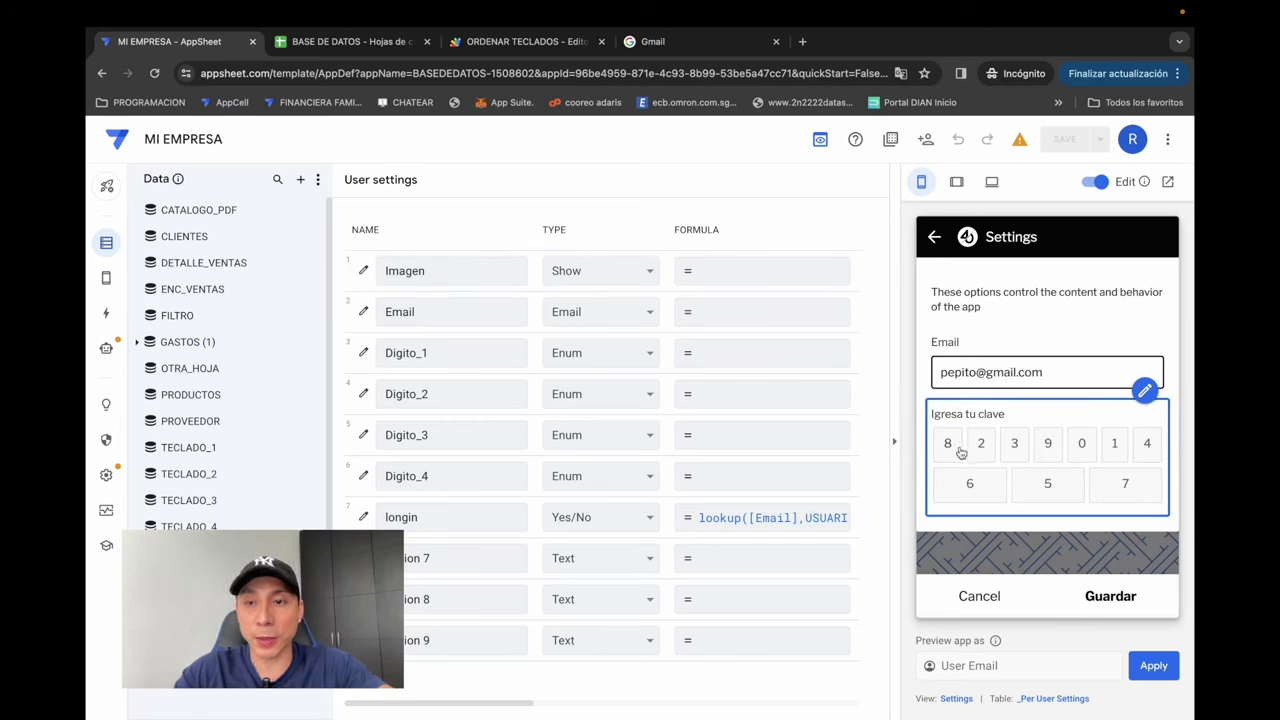
{"action": "left_click", "coordinate": [1114, 446]}
{"action": "left_click", "coordinate": [946, 456]}
{"action": "left_click", "coordinate": [1140, 495]}
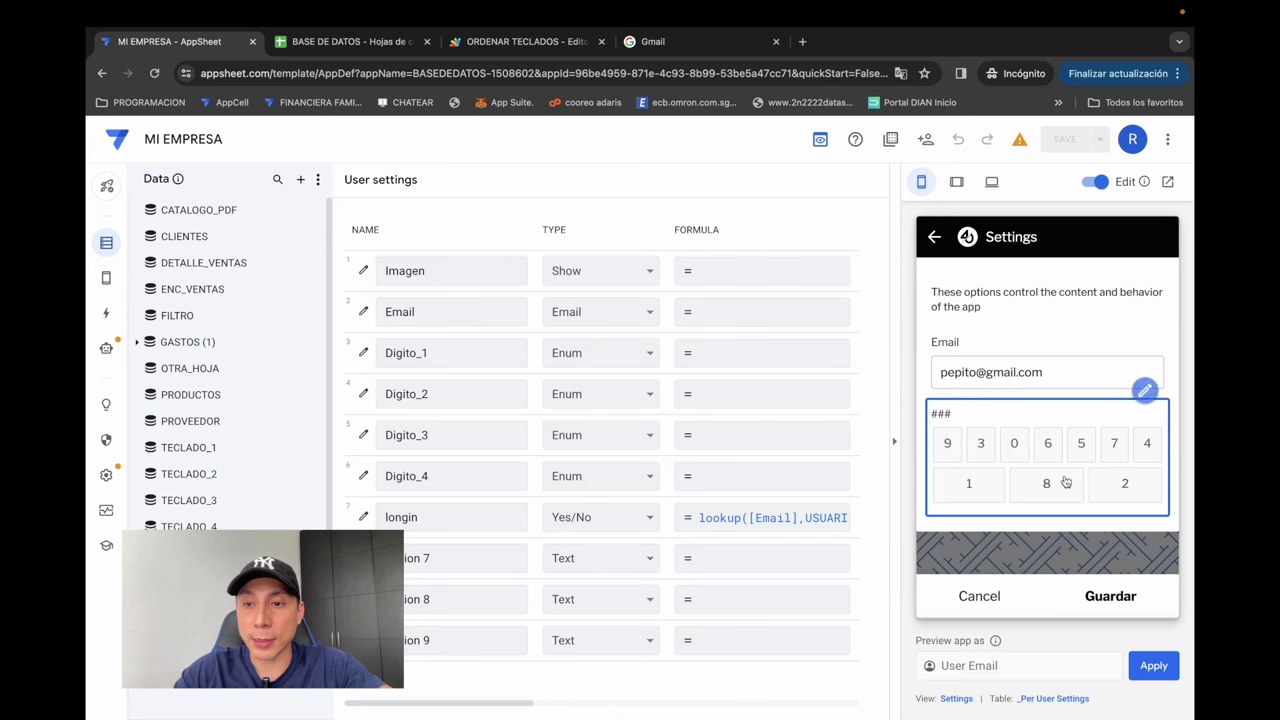
{"action": "left_click", "coordinate": [1146, 445]}
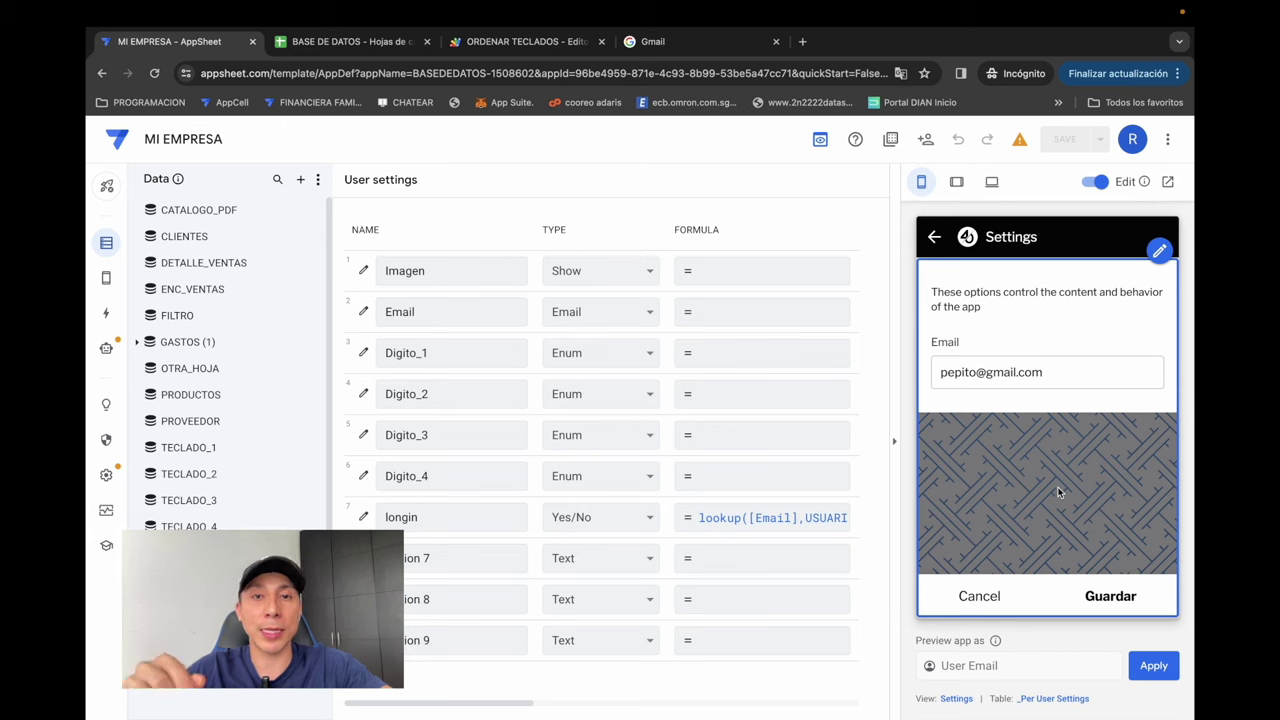
{"action": "left_click", "coordinate": [466, 557]}
{"action": "type", "text": "NS"}
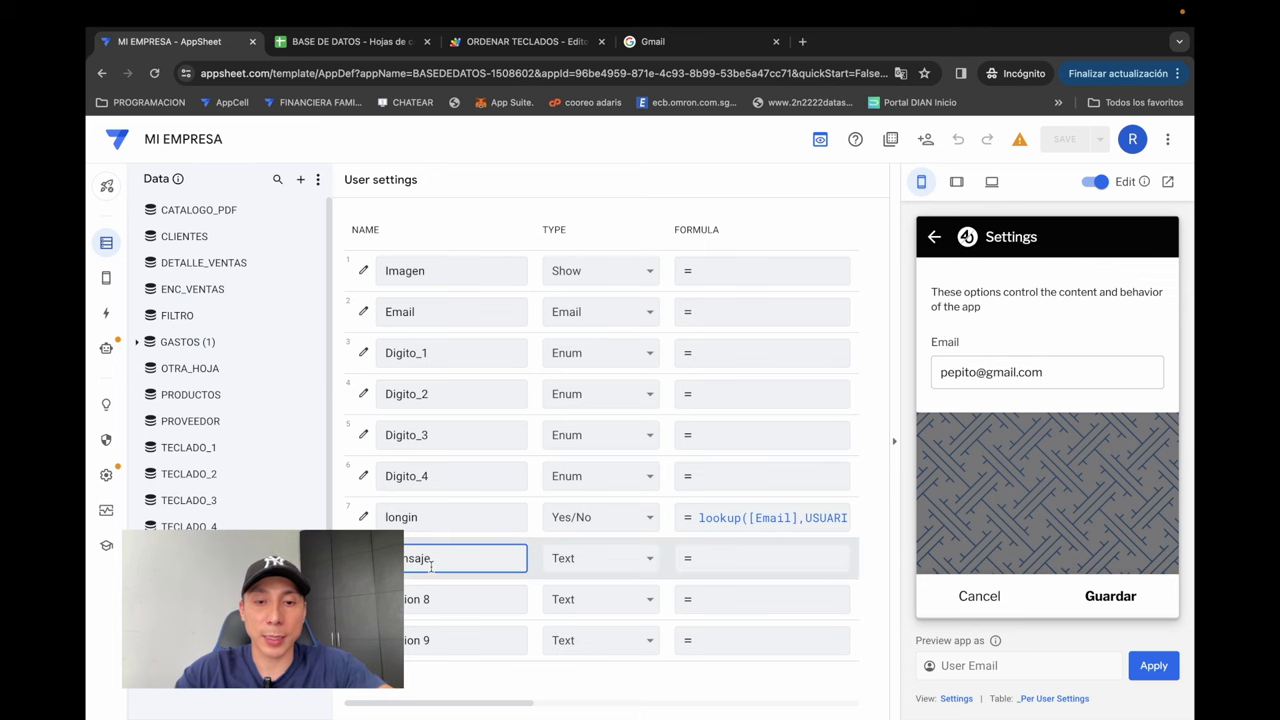
- Make the Mensaje column a visible Show type with category Section_Header
{"action": "left_click", "coordinate": [581, 569]}
{"action": "left_click", "coordinate": [568, 540]}
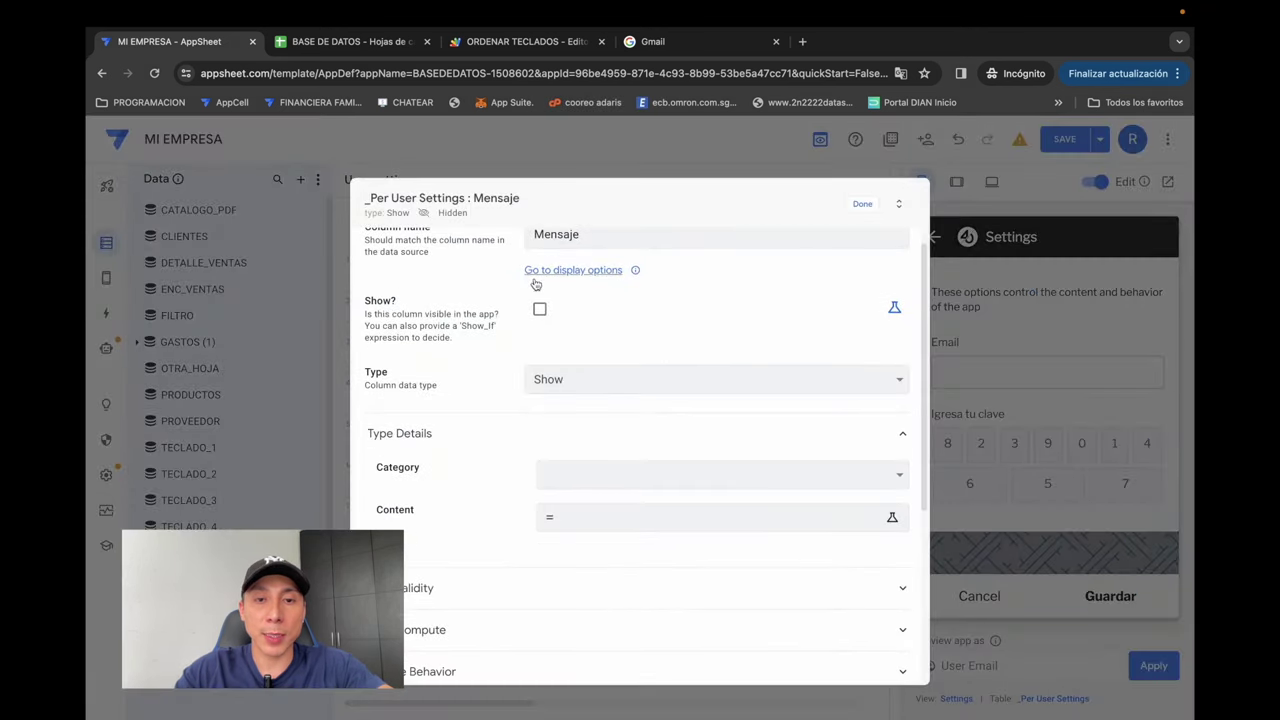
{"action": "left_click", "coordinate": [539, 309]}
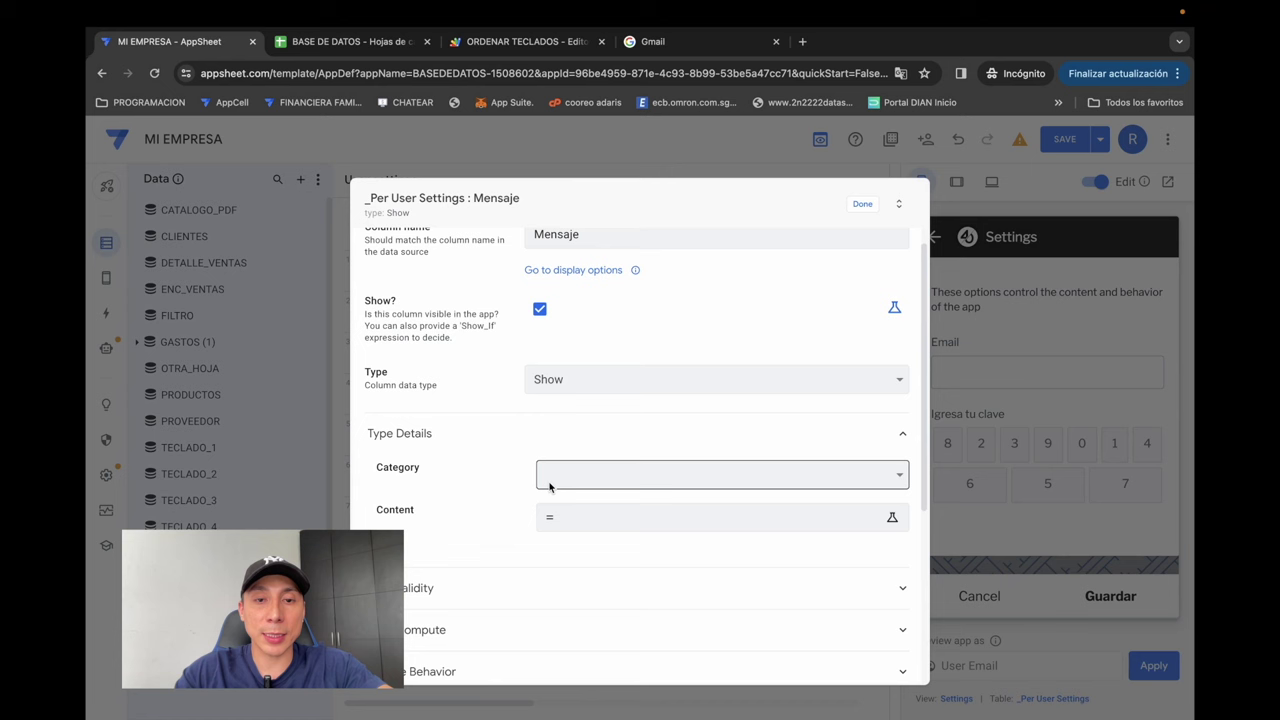
{"action": "left_click", "coordinate": [584, 478]}
{"action": "left_click", "coordinate": [600, 516]}
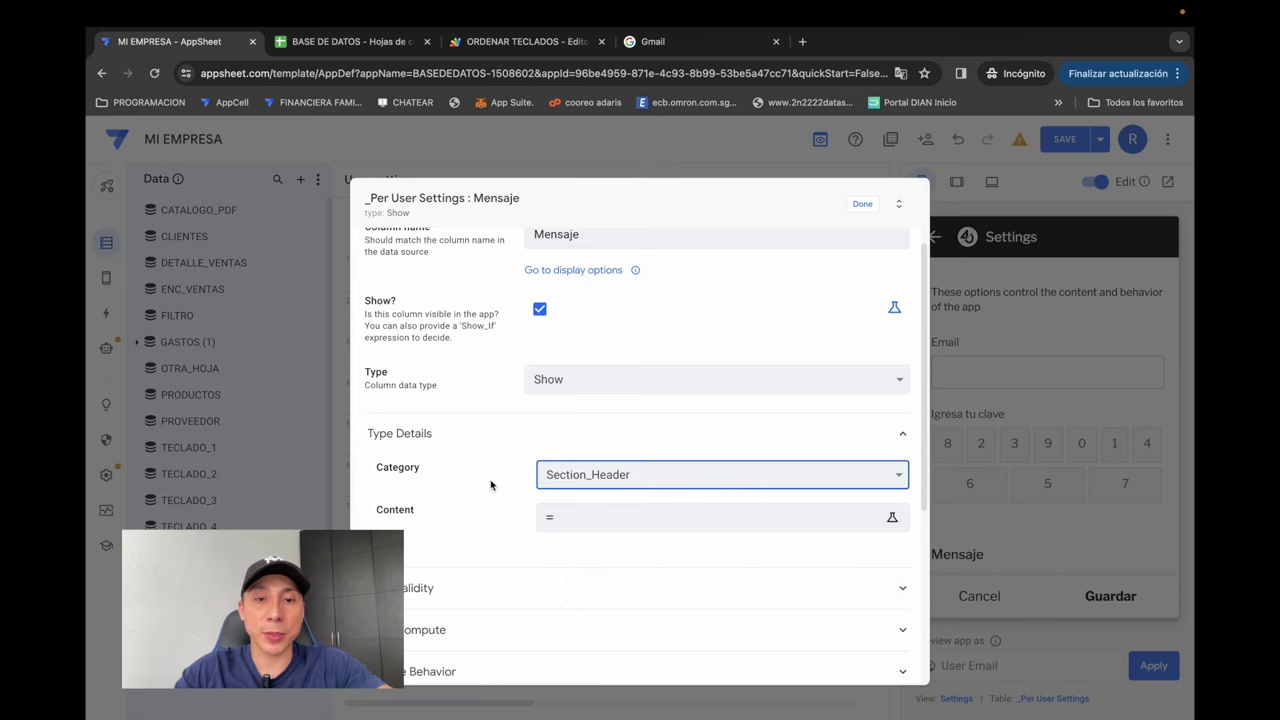
- Start the Content expression as "BIENVENIDO AL SISTEMA:"&LOOKUP([Email],USUARIO,
{"action": "left_click", "coordinate": [577, 491]}
{"action": "type", "text": "\"\""}
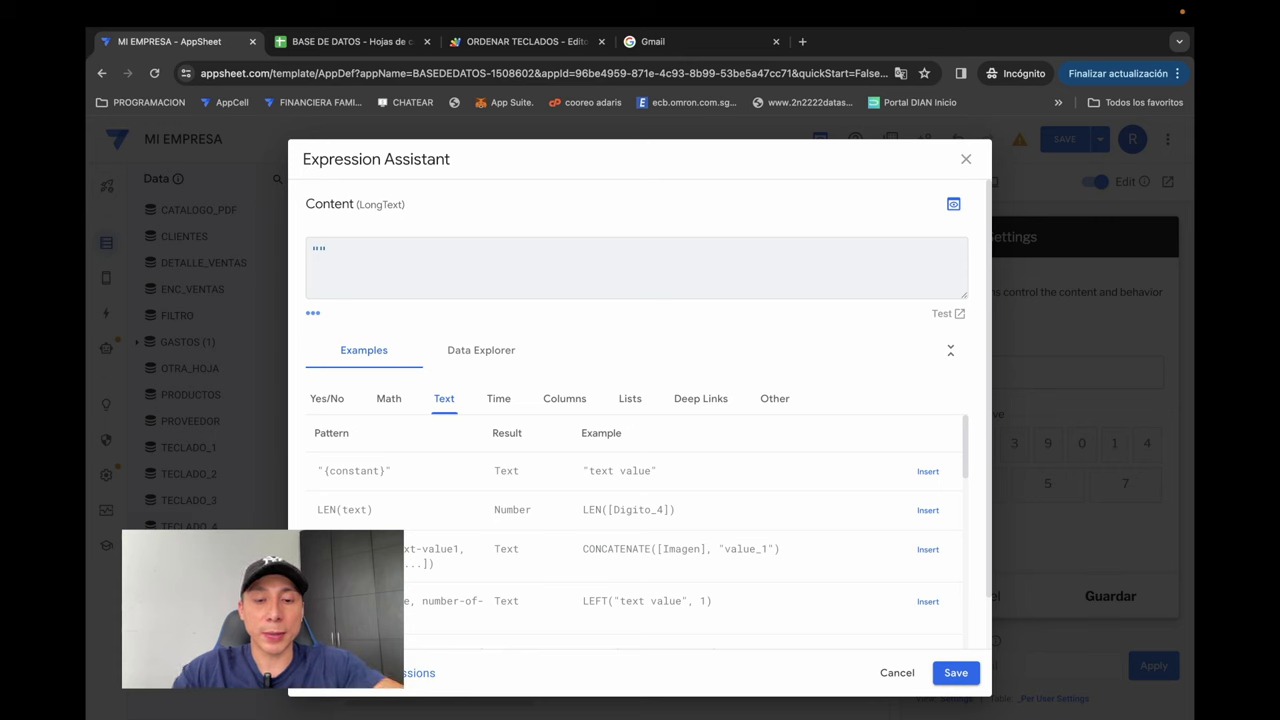
{"action": "type", "text": "IEN"}
{"action": "type", "text": "ENID"}
{"action": "type", "text": "SISTEMA :"}
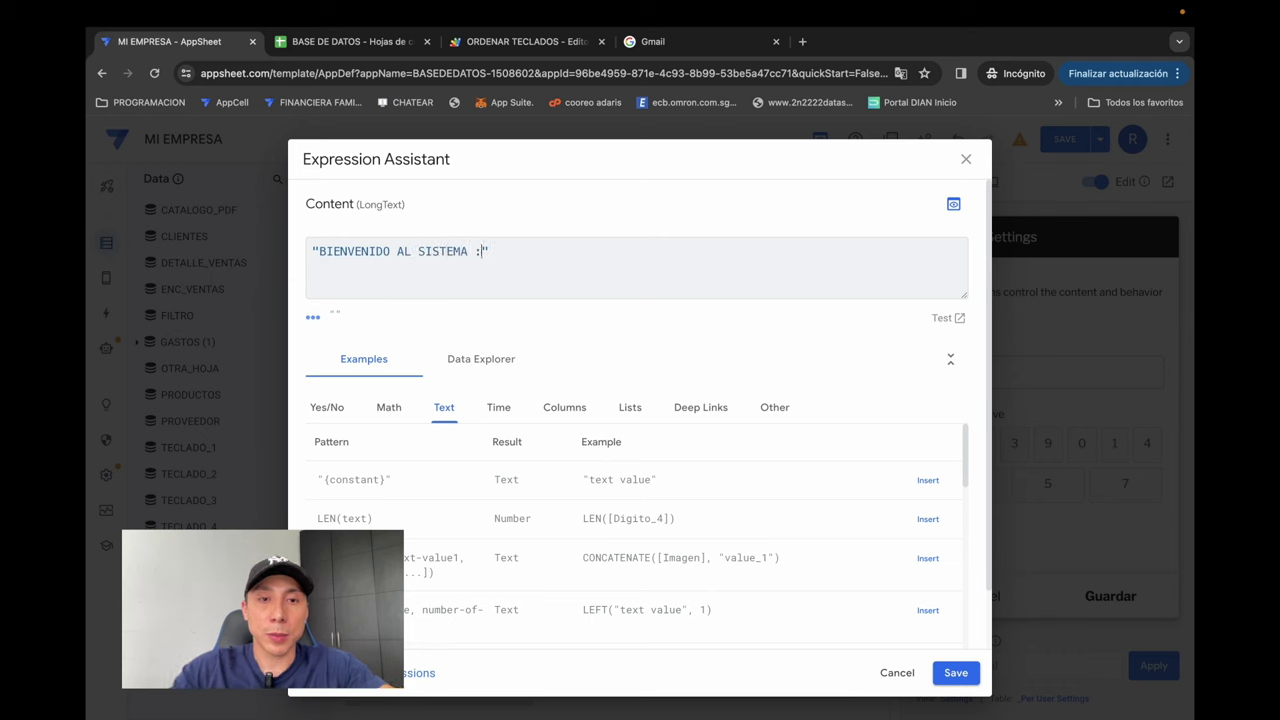
{"action": "type", "text": "&["}
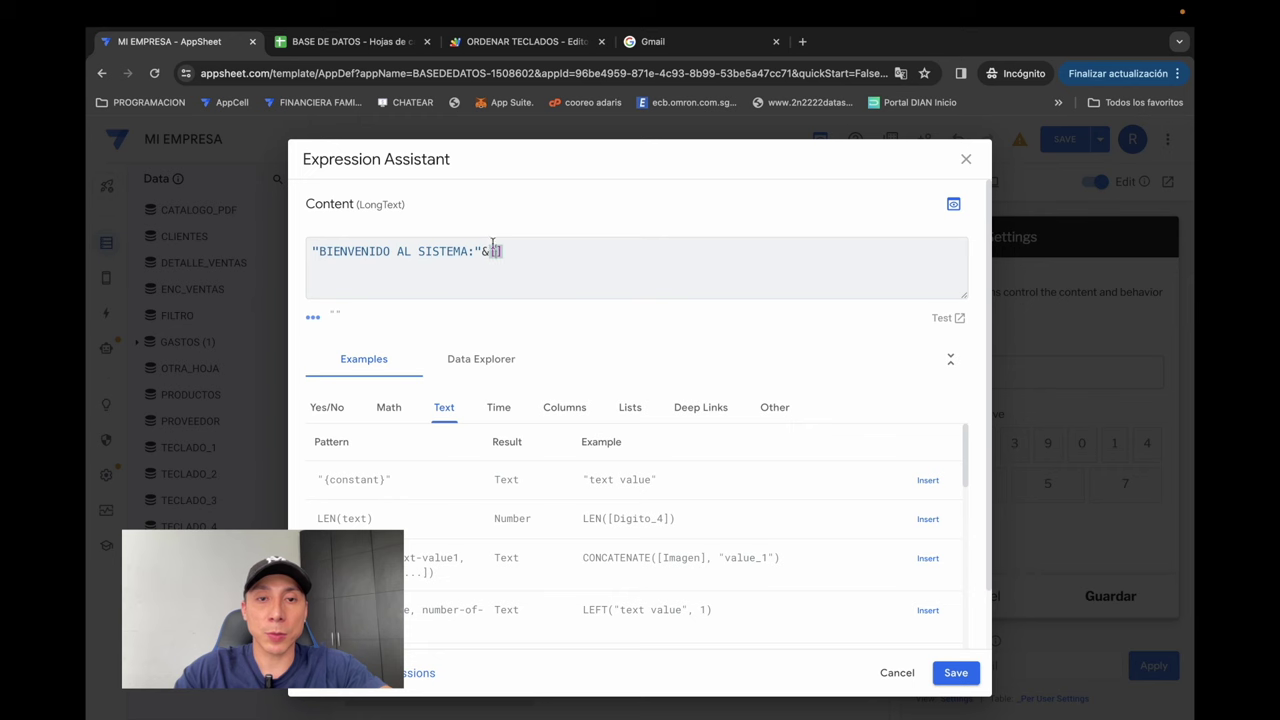
{"action": "type", "text": "LOOKUP("}
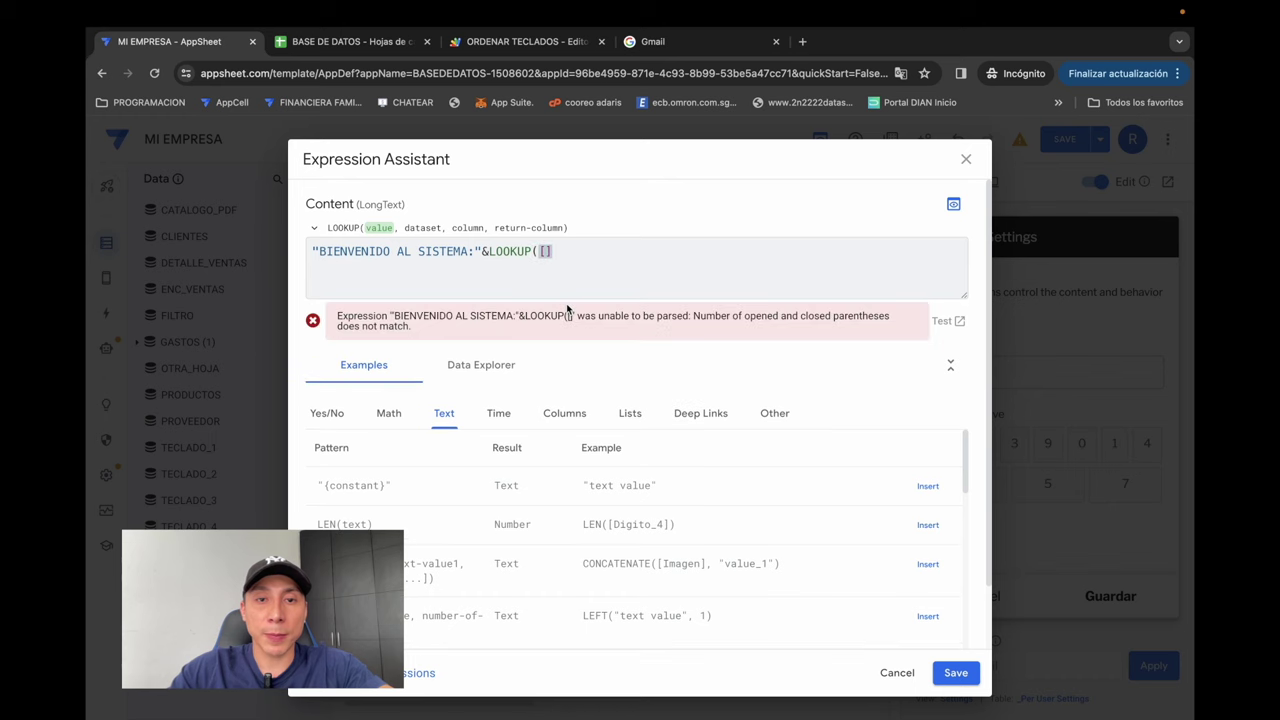
{"action": "type", "text": "USUARIO"}
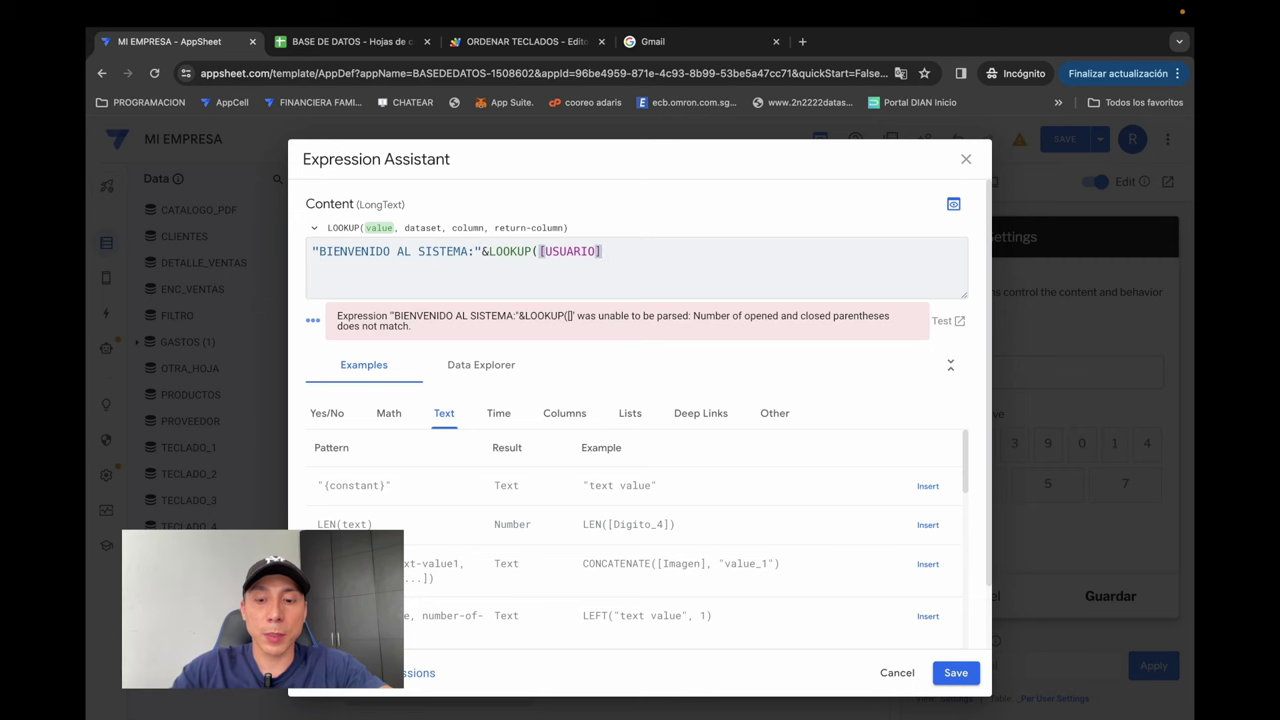
{"action": "left_click", "coordinate": [360, 41]}
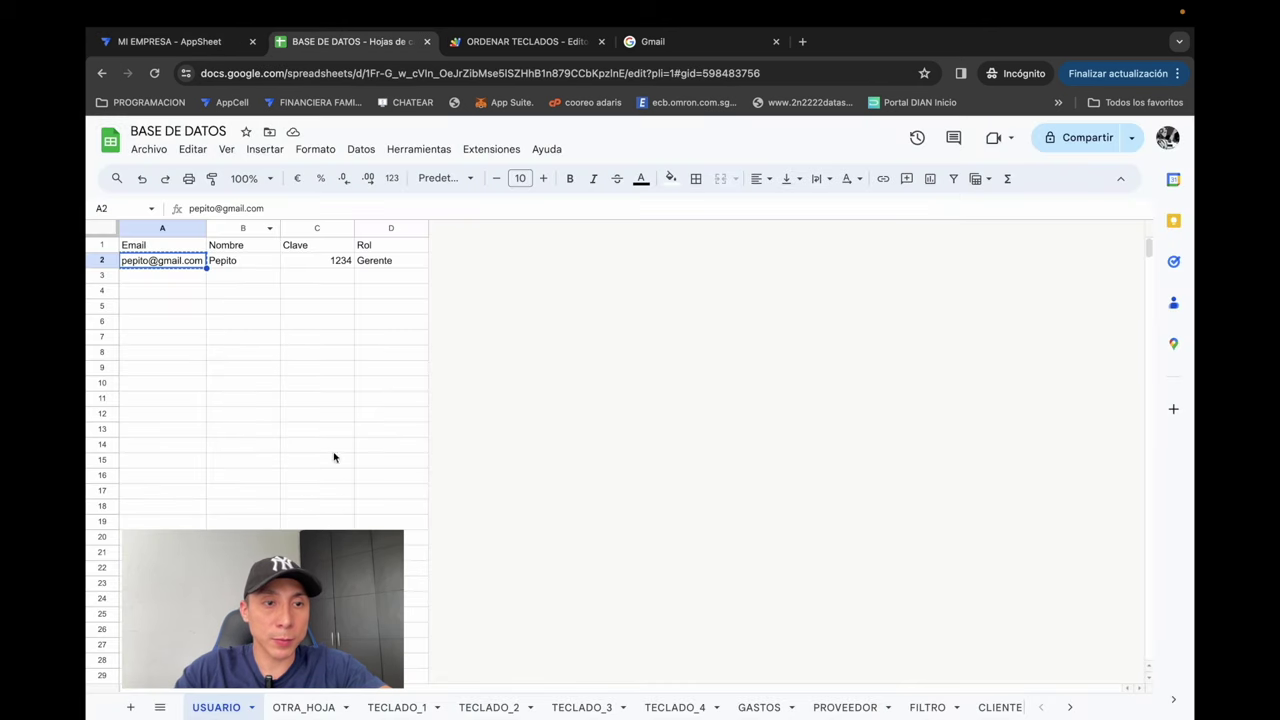
{"action": "left_click", "coordinate": [212, 42]}
{"action": "left_click", "coordinate": [564, 413]}
{"action": "scroll", "coordinate": [690, 560], "scroll_direction": "down", "scroll_amount": 2}
{"action": "double_click", "coordinate": [614, 573]}
{"action": "key", "text": "ctrl+c"}
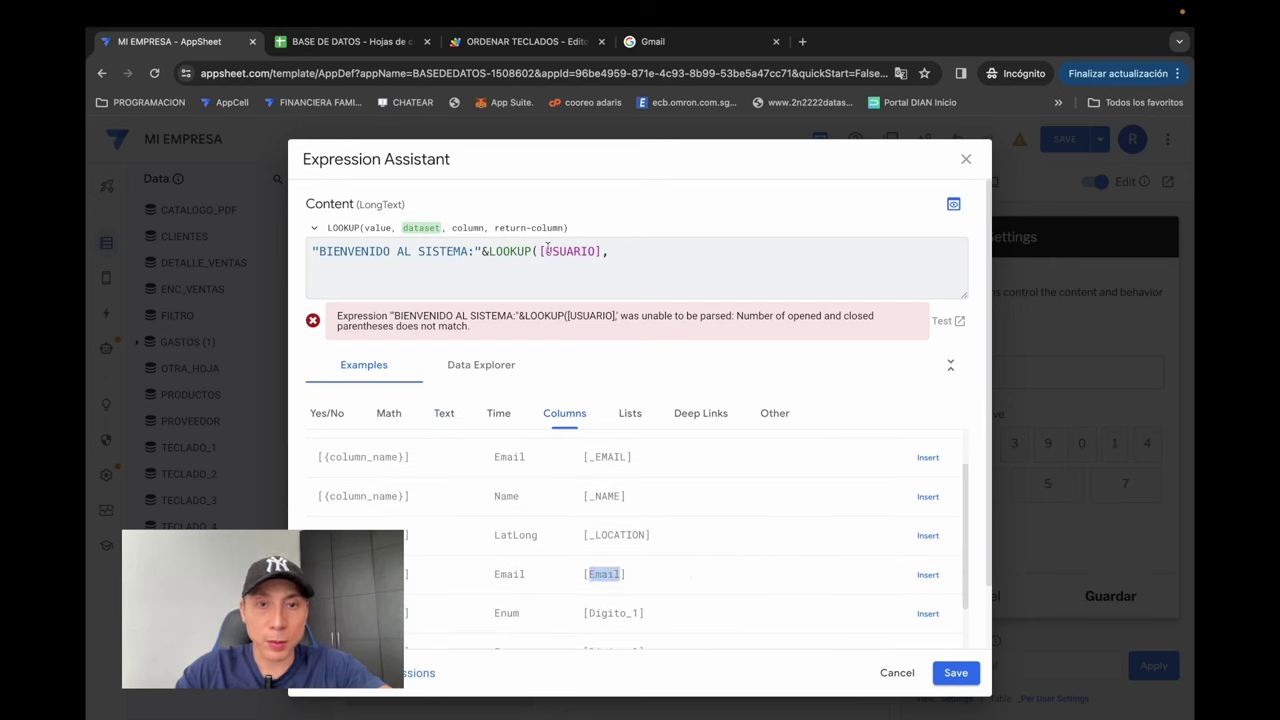
{"action": "double_click", "coordinate": [568, 251]}
{"action": "key", "text": "ctrl+v"}
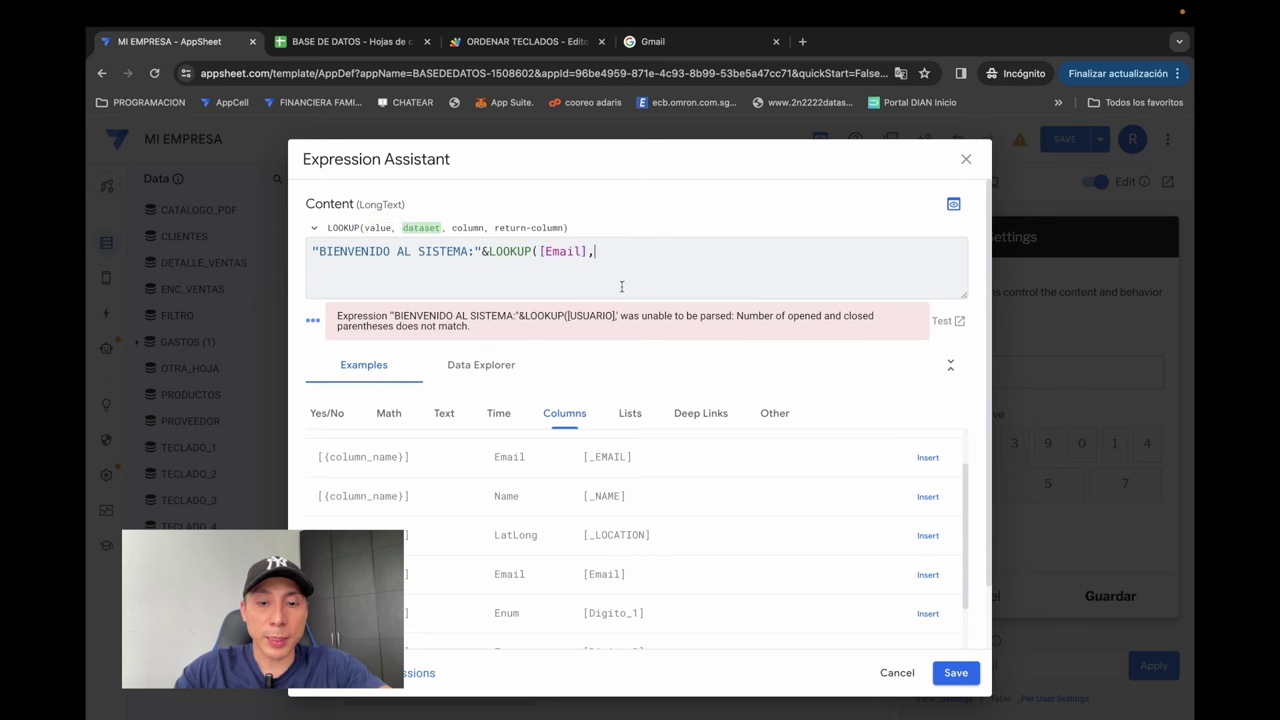
{"action": "type", "text": "USUARIO,"}
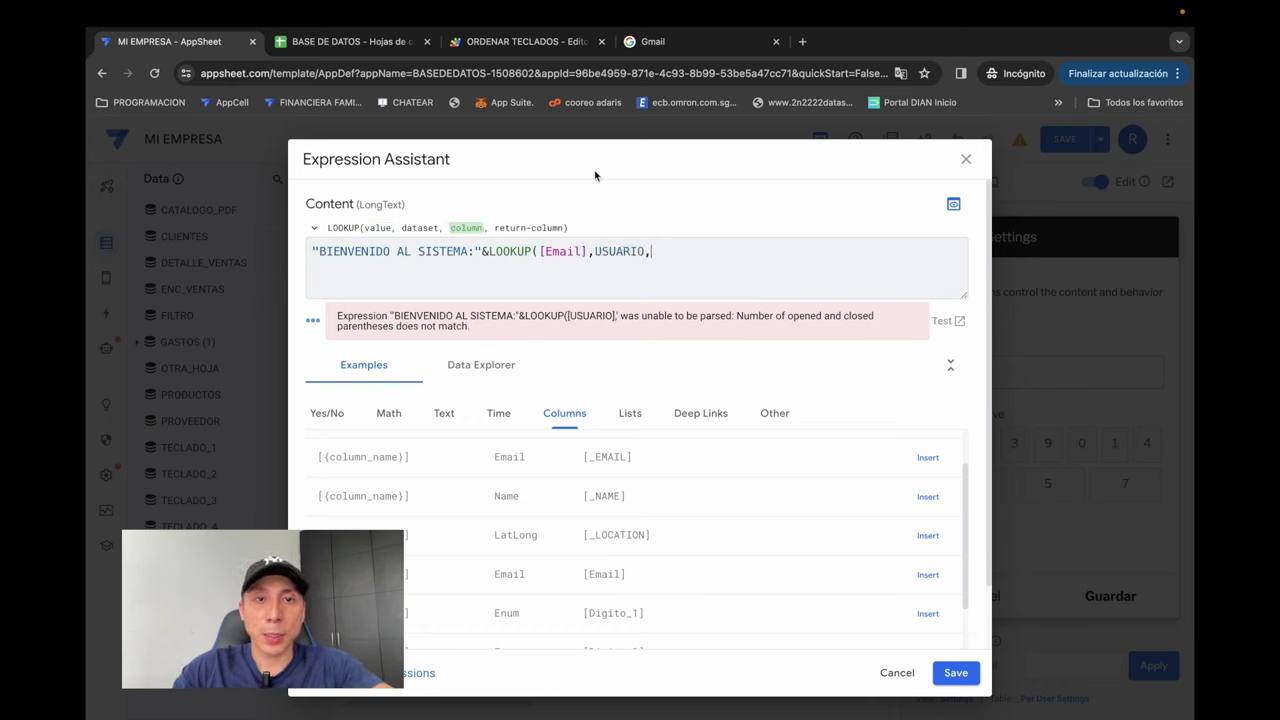
- Finish the lookup with the Email and Nombre columns and save the welcome formula
{"action": "left_click", "coordinate": [343, 40]}
{"action": "left_click", "coordinate": [172, 249]}
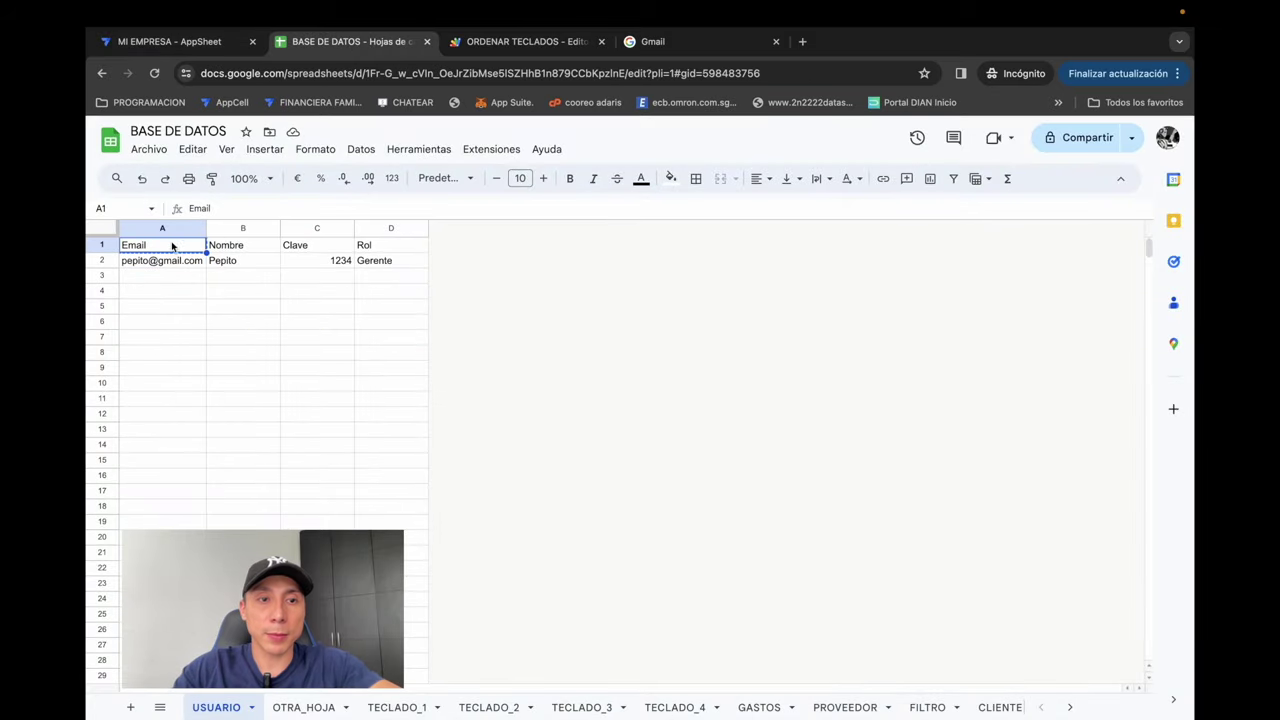
{"action": "left_click", "coordinate": [185, 41]}
{"action": "type", "text": "Email"}
{"action": "key", "text": "BackSpace"}
{"action": "type", "text": ","}
{"action": "type", "text": "nombre"}
{"action": "key", "text": "BackSpace"}
{"action": "key", "text": "BackSpace"}
{"action": "key", "text": "BackSpace"}
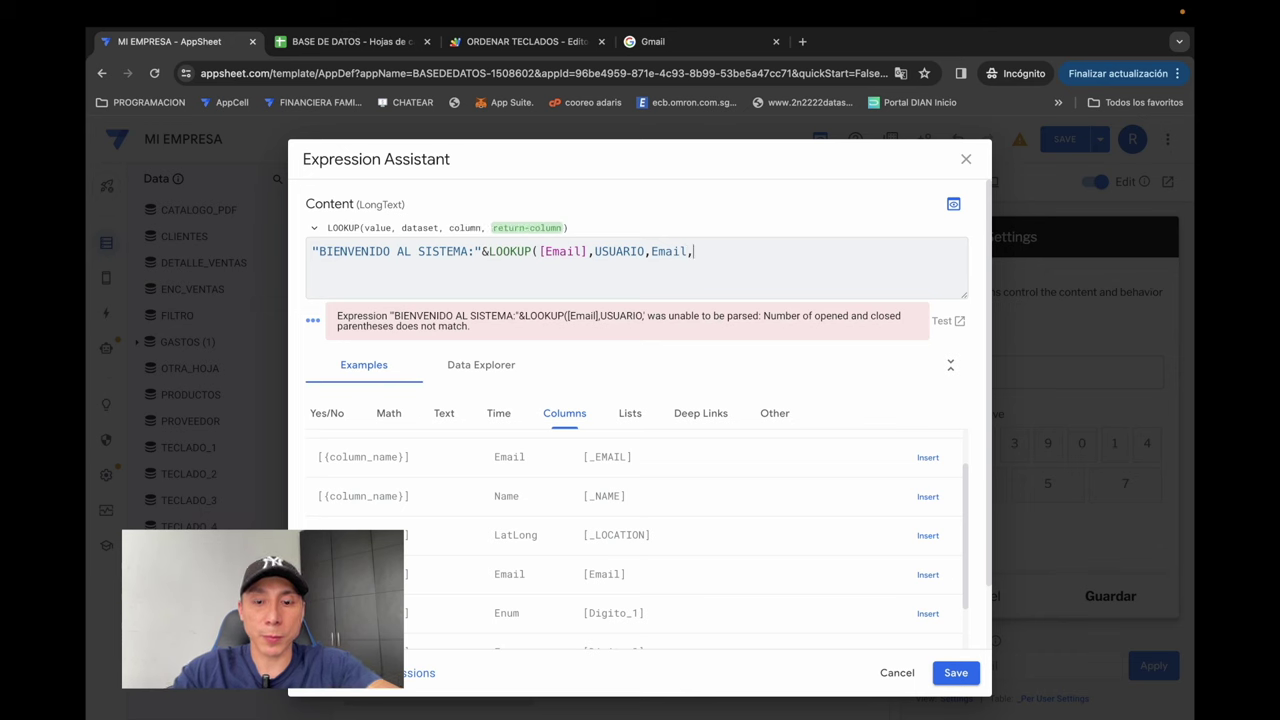
{"action": "type", "text": "brbtr"}
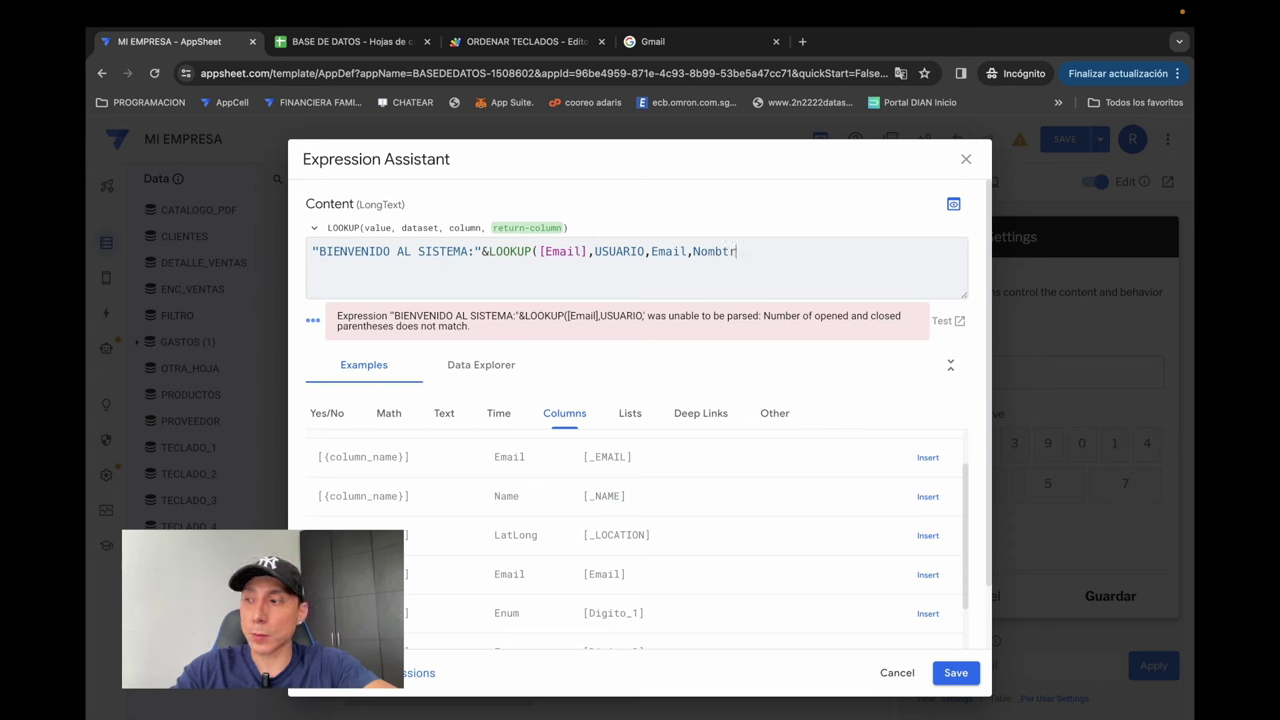
{"action": "type", "text": "("}
{"action": "key", "text": "BackSpace"}
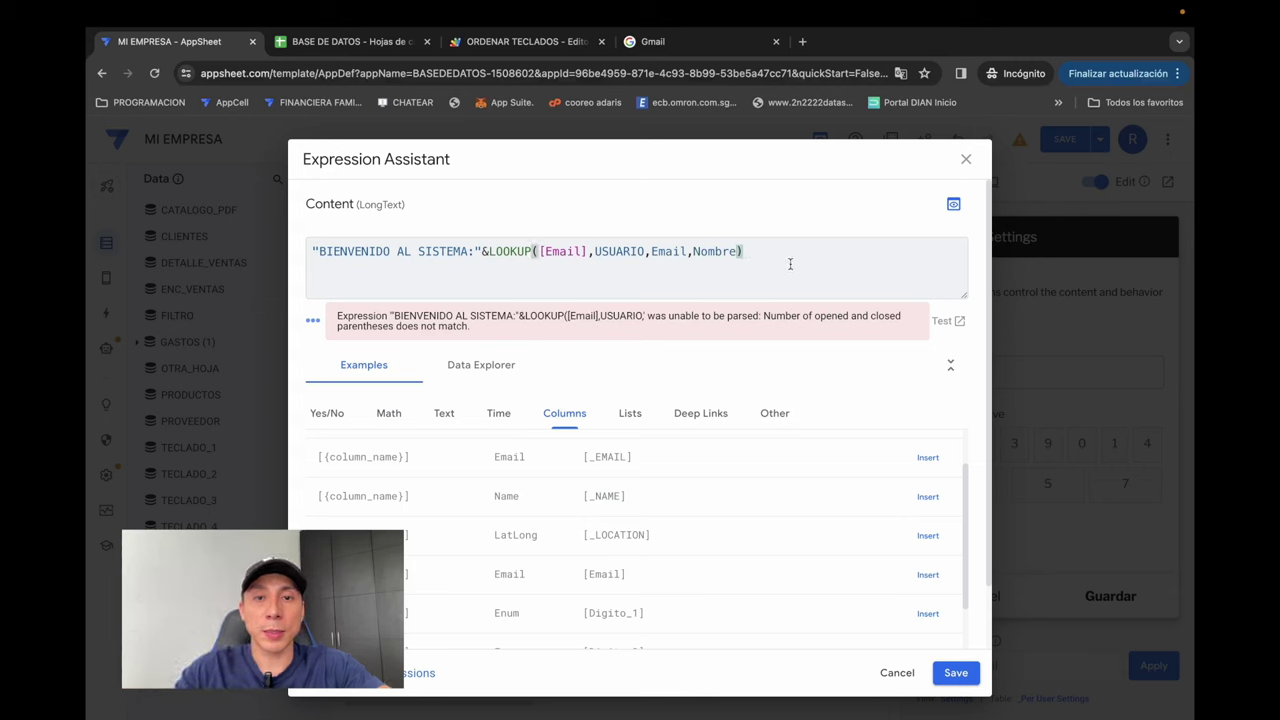
{"action": "left_click", "coordinate": [956, 673]}
{"action": "scroll", "coordinate": [616, 345], "scroll_direction": "up", "scroll_amount": 1}
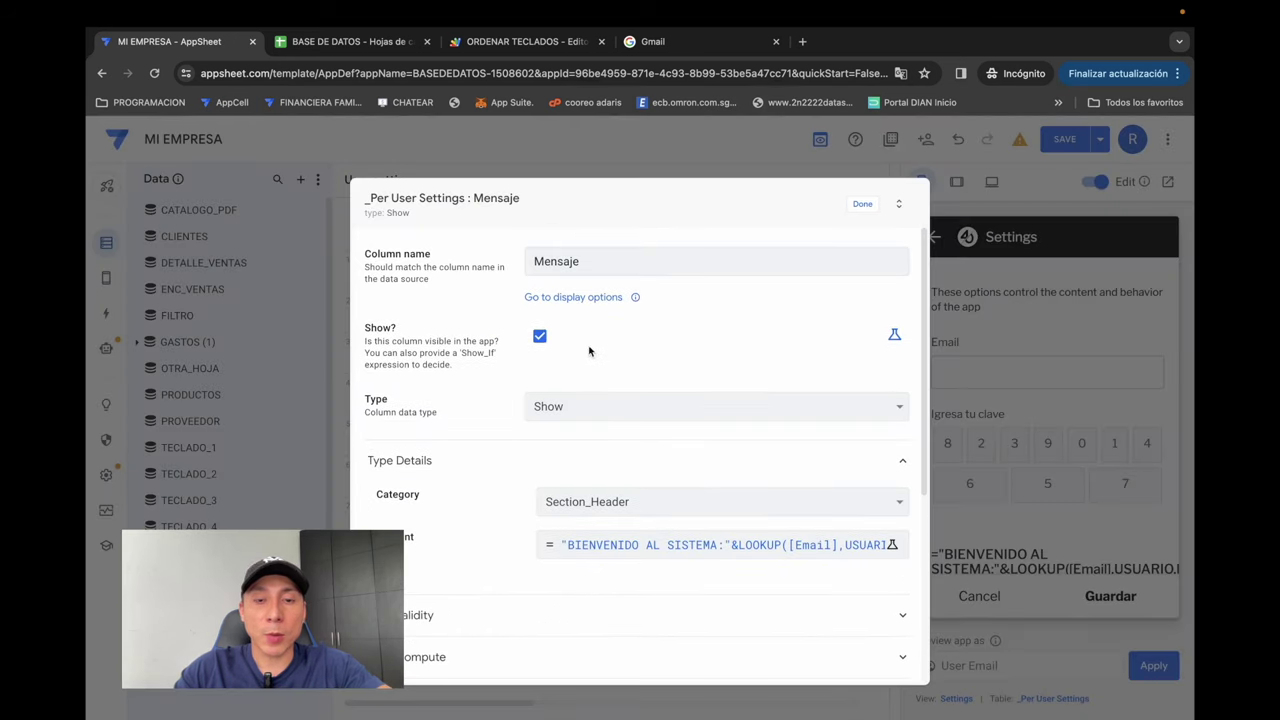
- Set the Mensaje column's Show_If condition to [longin], close the column, and save the app
{"action": "left_click", "coordinate": [895, 337]}
{"action": "left_click", "coordinate": [720, 337]}
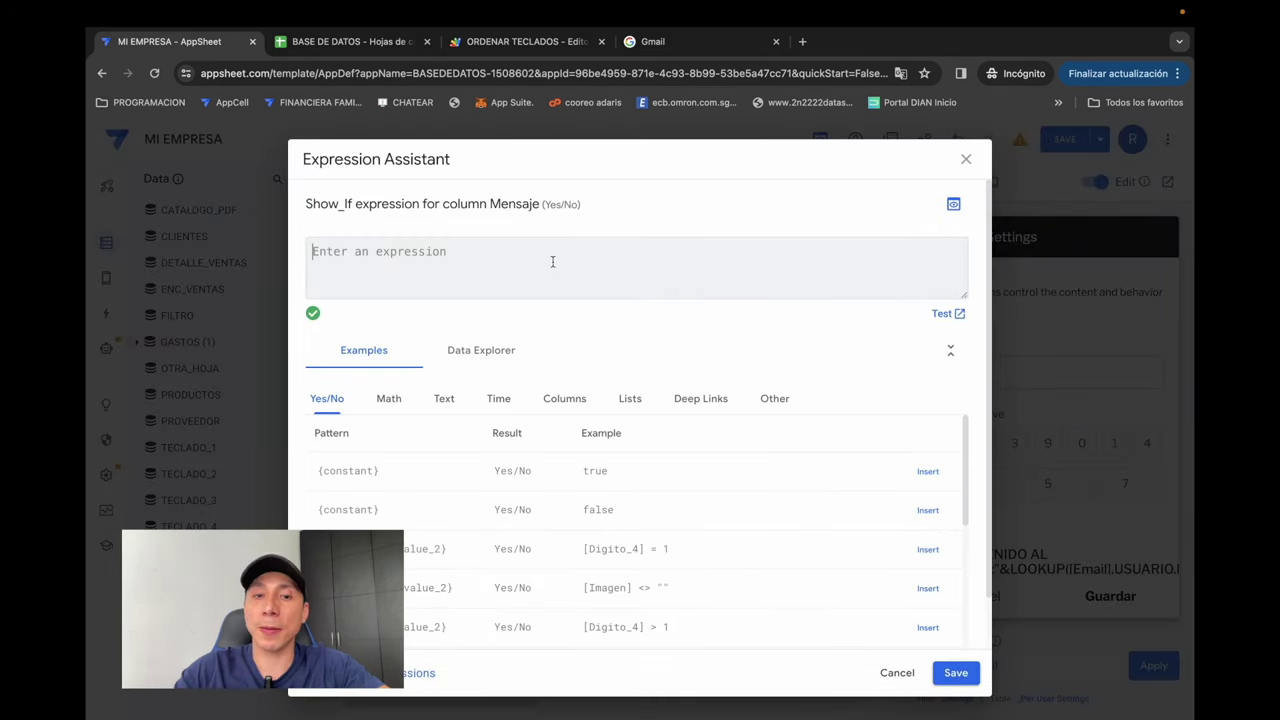
{"action": "left_click", "coordinate": [566, 398]}
{"action": "scroll", "coordinate": [740, 577], "scroll_direction": "down", "scroll_amount": 3}
{"action": "scroll", "coordinate": [740, 577], "scroll_direction": "down", "scroll_amount": 2}
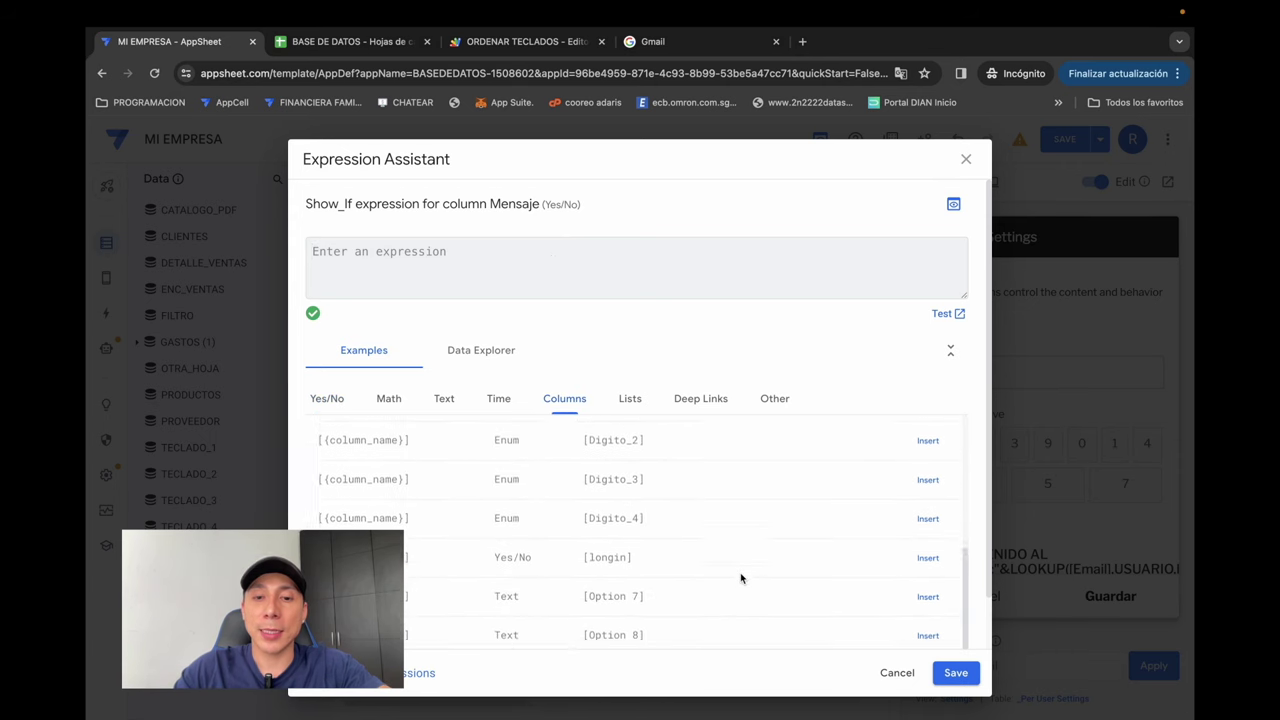
{"action": "left_click", "coordinate": [926, 546]}
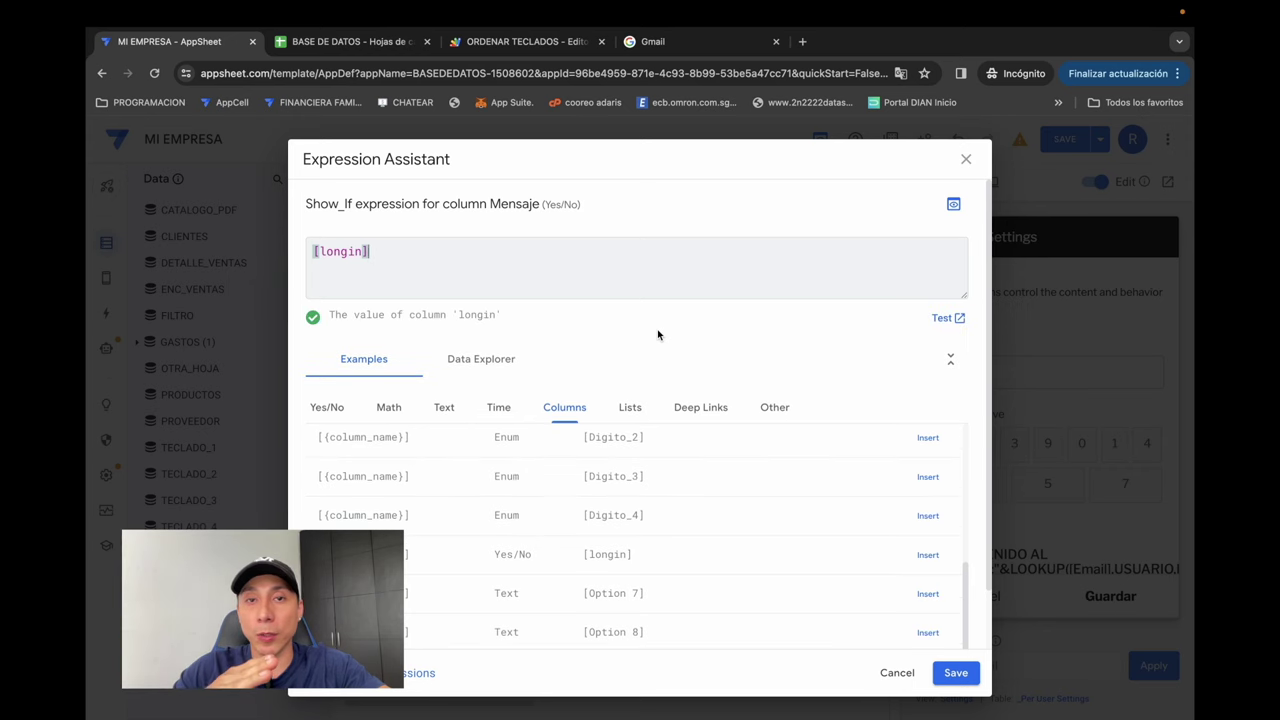
{"action": "left_click", "coordinate": [956, 673]}
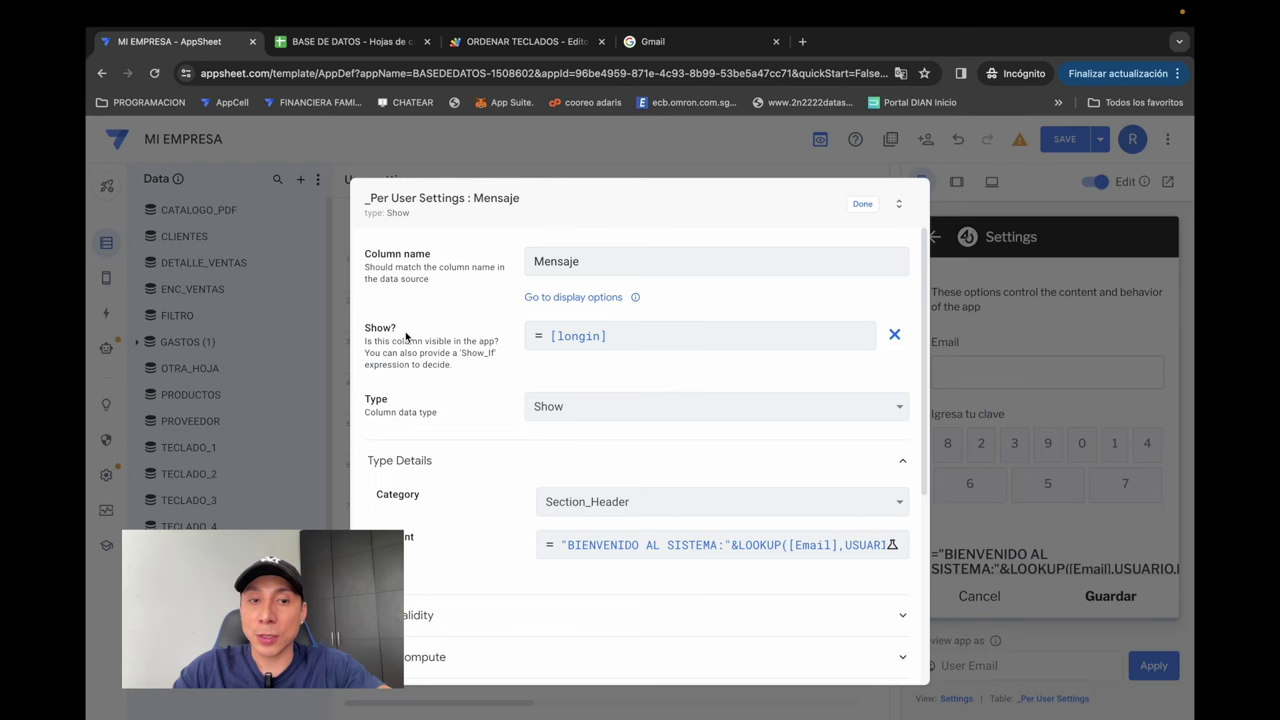
{"action": "left_click", "coordinate": [584, 263]}
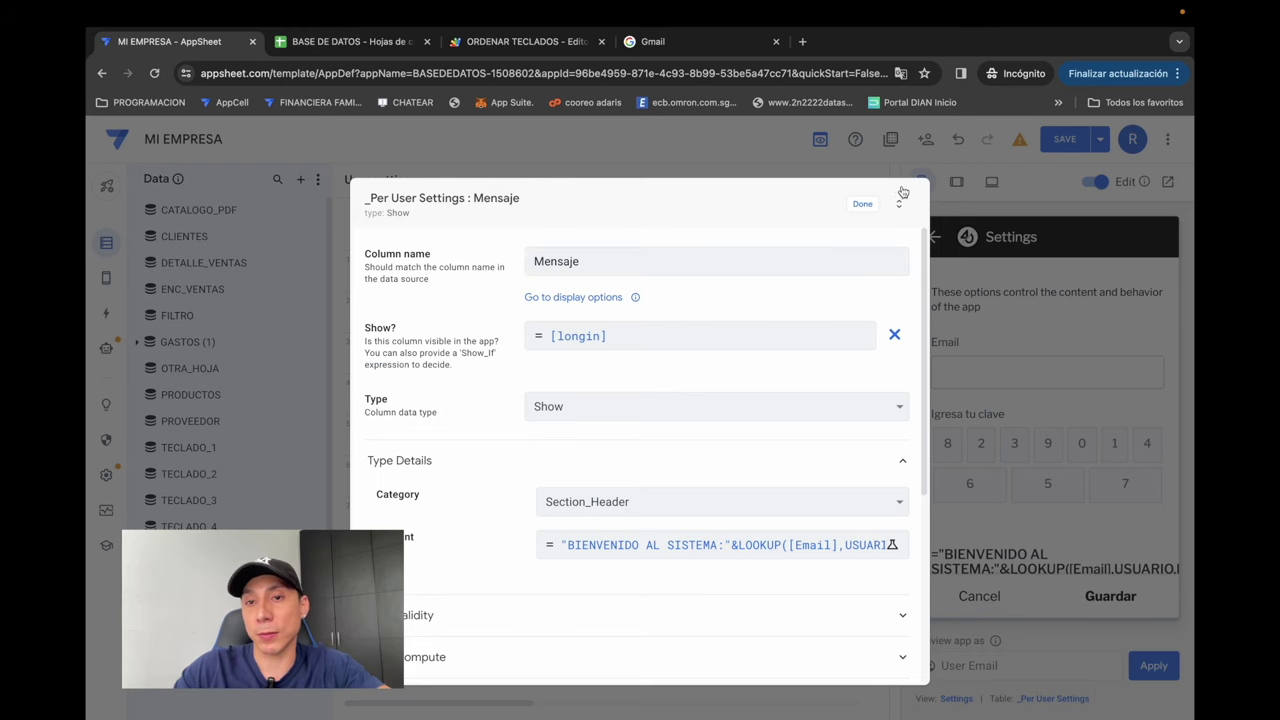
{"action": "left_click", "coordinate": [863, 205]}
{"action": "left_click", "coordinate": [1064, 139]}
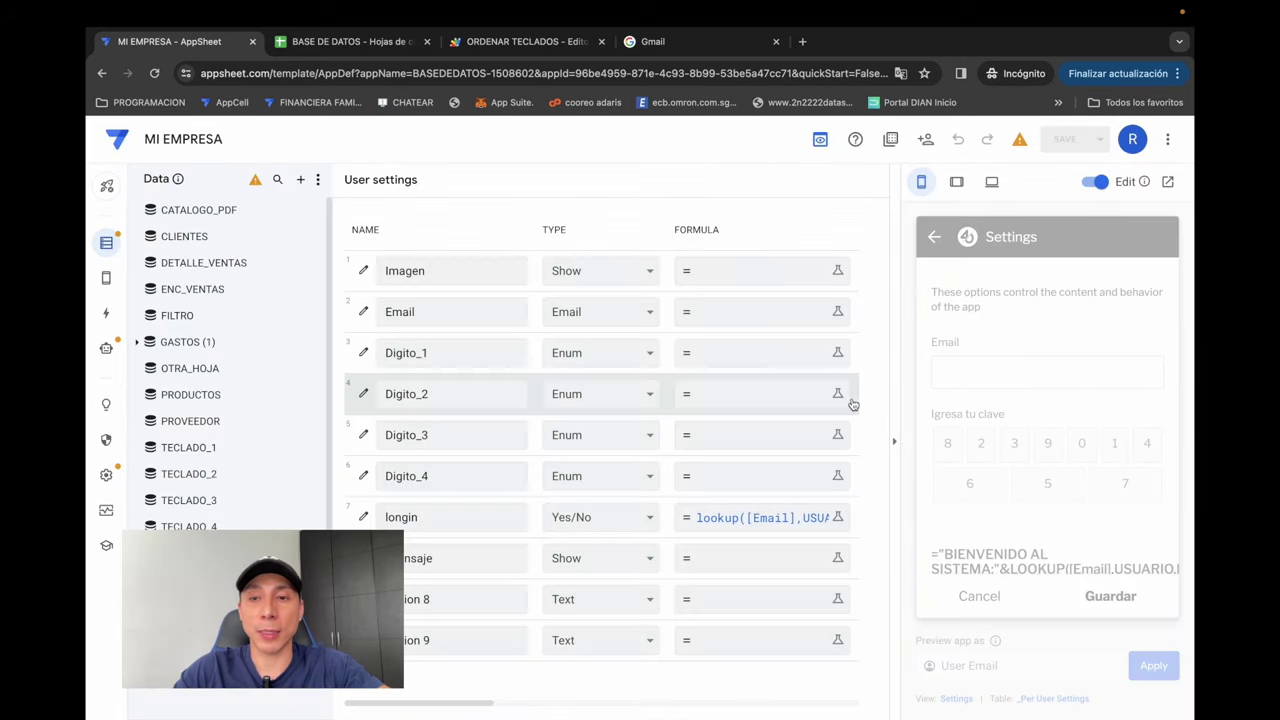
- Copy the user's e-mail from cell A2 of BASE DE DATOS into the preview Email field
{"action": "left_click", "coordinate": [978, 370]}
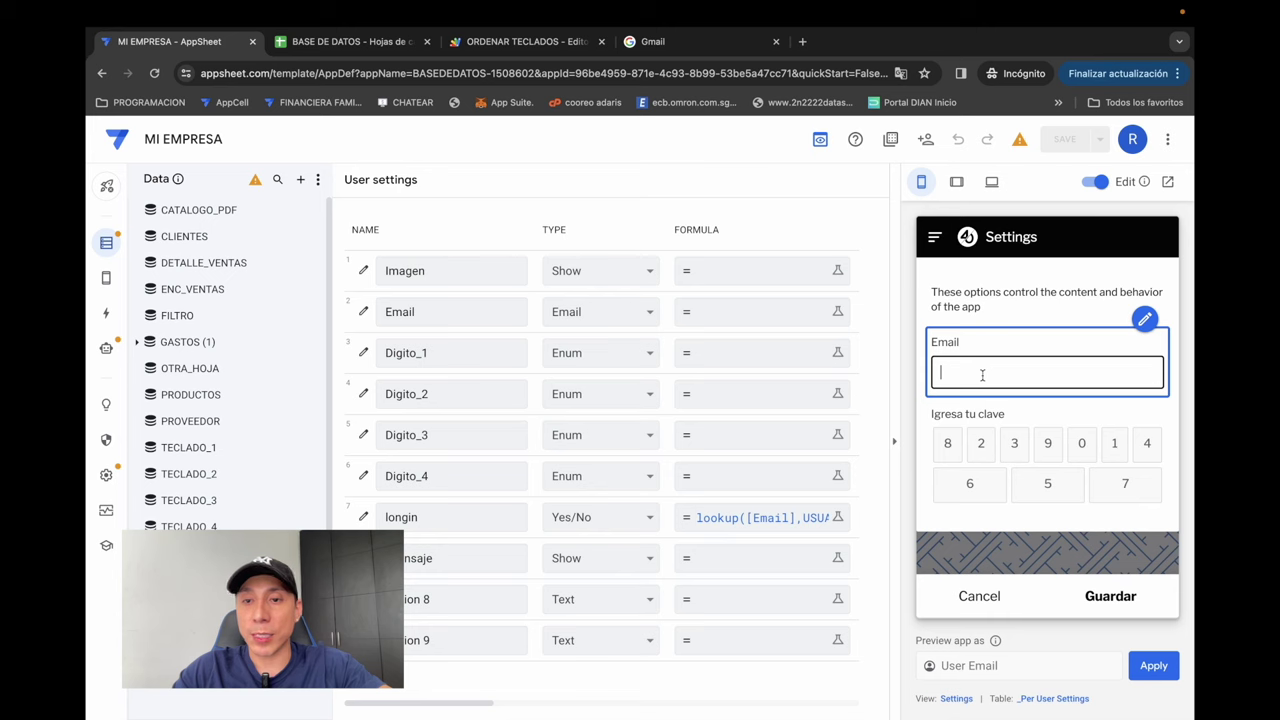
{"action": "type", "text": "Email"}
{"action": "key", "text": "BackSpace"}
{"action": "key", "text": "BackSpace"}
{"action": "key", "text": "BackSpace"}
{"action": "key", "text": "BackSpace"}
{"action": "key", "text": "BackSpace"}
{"action": "left_click", "coordinate": [352, 42]}
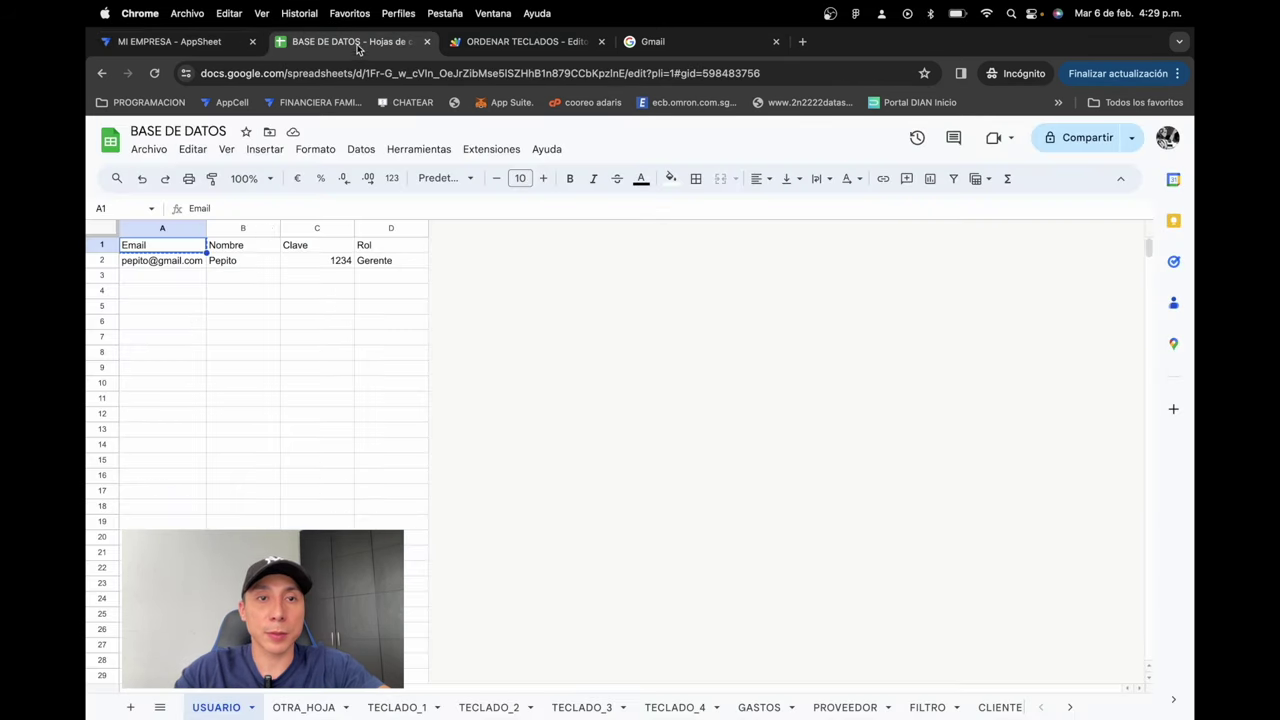
{"action": "left_click", "coordinate": [162, 276]}
{"action": "left_click", "coordinate": [162, 260]}
{"action": "left_click", "coordinate": [169, 41]}
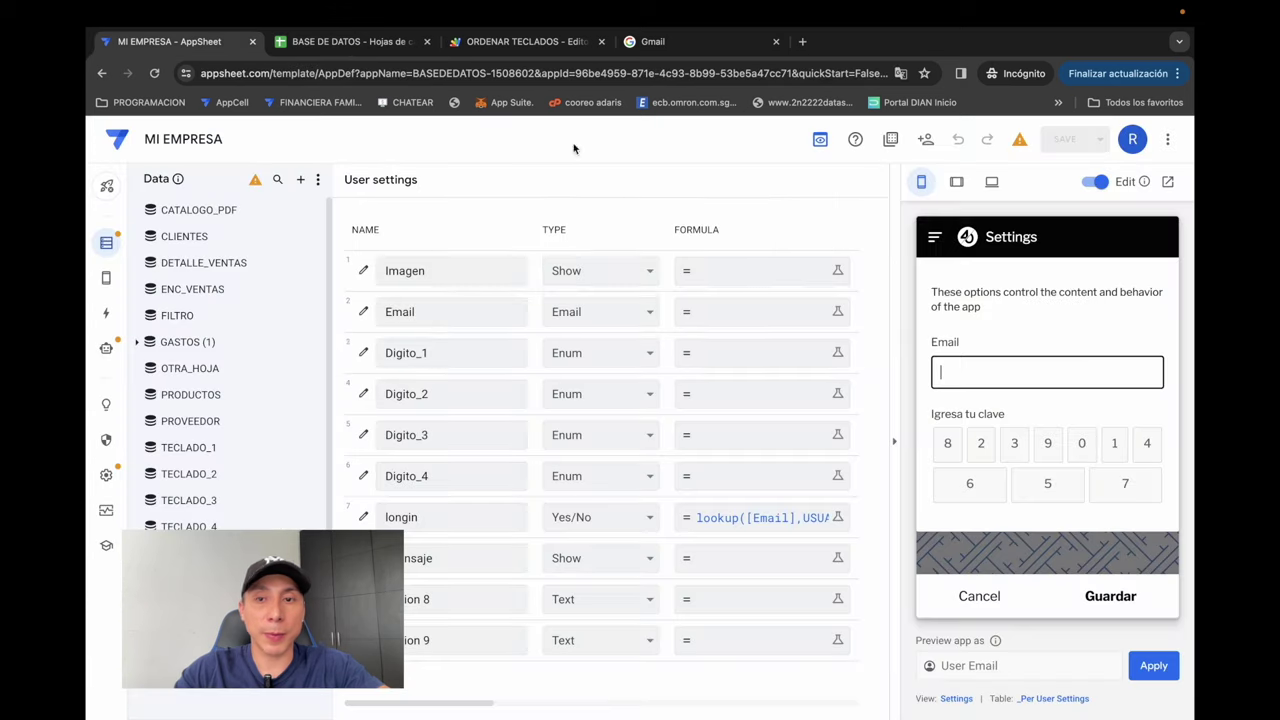
{"action": "left_click", "coordinate": [1000, 372]}
{"action": "key", "text": "ctrl+v"}
- Enter the four-digit PIN to log in and display the BIENVENIDO AL SISTEMA: greeting
{"action": "left_click", "coordinate": [1117, 448]}
{"action": "left_click", "coordinate": [966, 452]}
{"action": "left_click", "coordinate": [1040, 485]}
{"action": "left_click", "coordinate": [1146, 445]}
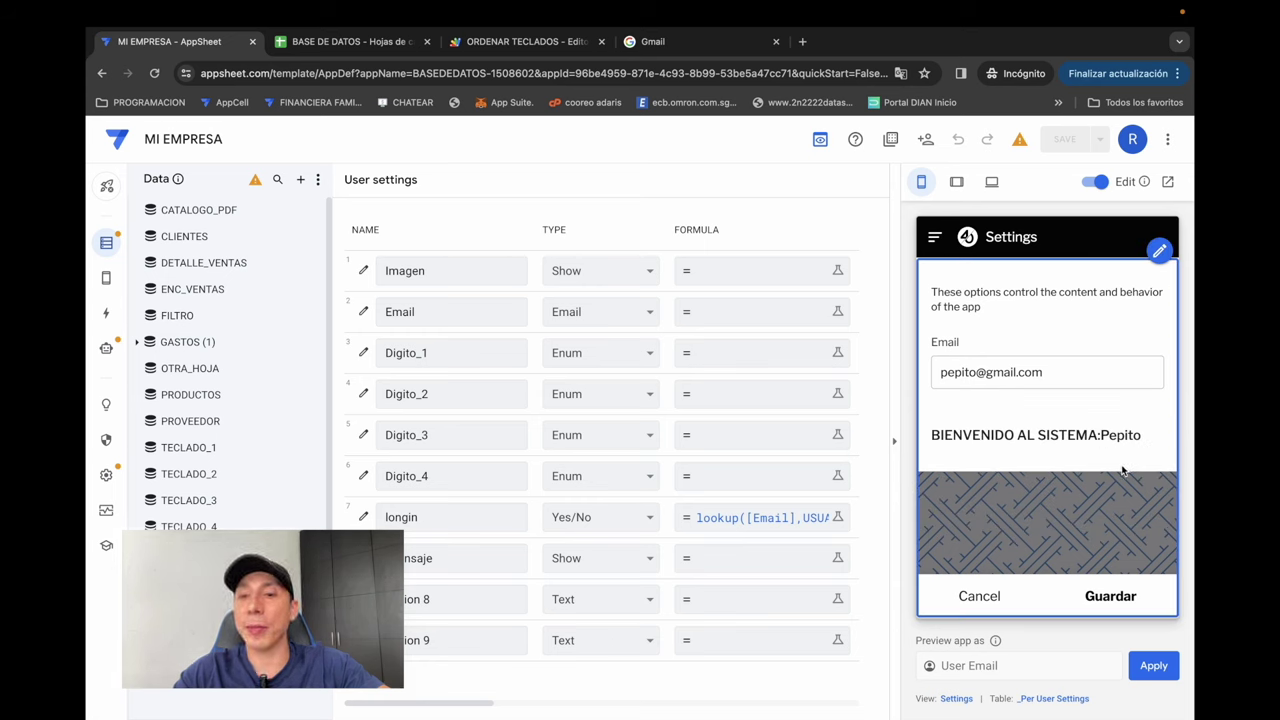
- Review the longin formula, then open the Mensaje column's Content formula
{"action": "left_click", "coordinate": [700, 527]}
{"action": "left_click", "coordinate": [966, 162]}
{"action": "left_click", "coordinate": [363, 558]}
{"action": "left_click", "coordinate": [626, 520]}
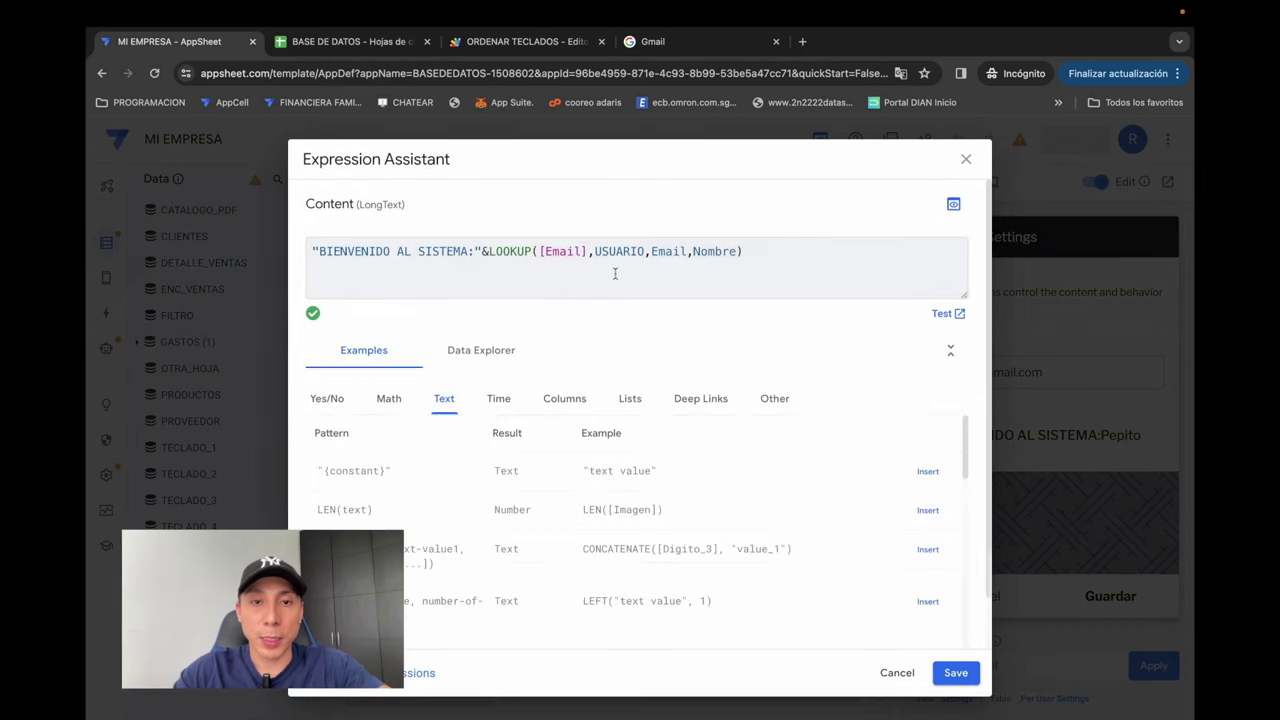
- Wrap the LOOKUP in UPPER(...) in the greeting formula, save it, and save the app
{"action": "left_click", "coordinate": [489, 251]}
{"action": "type", "text": "UPPER("}
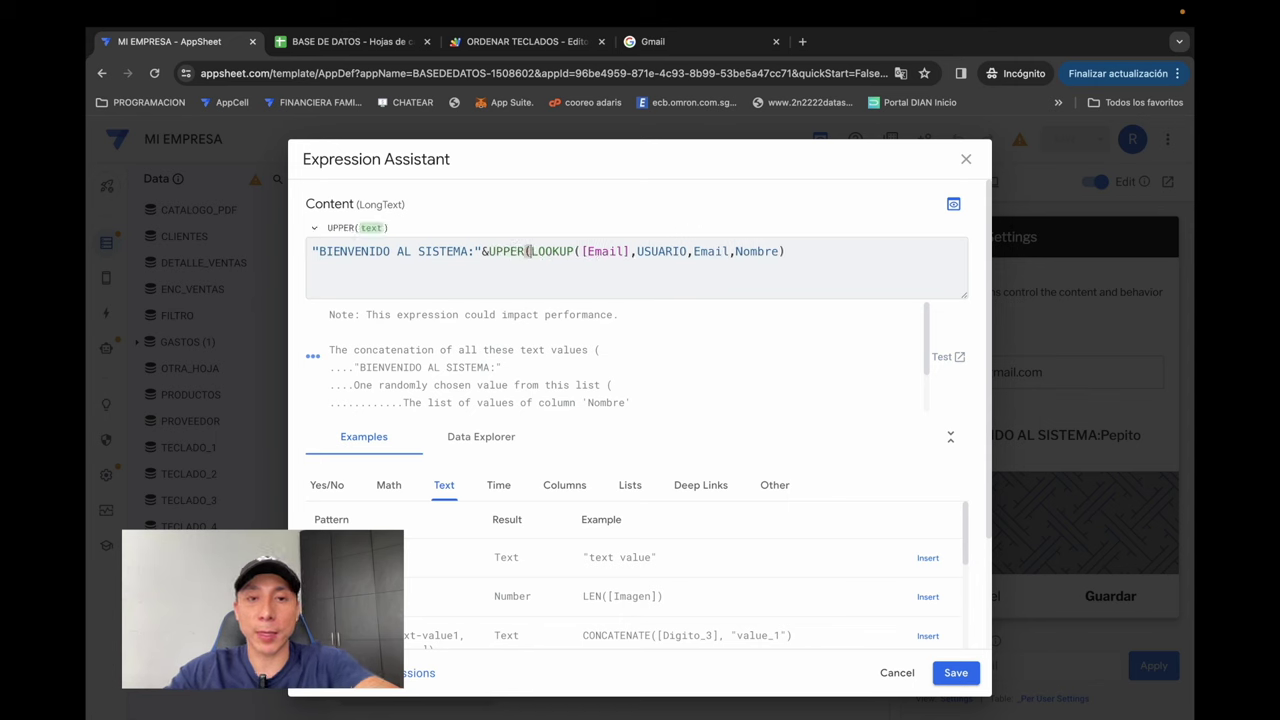
{"action": "left_click", "coordinate": [837, 248]}
{"action": "type", "text": ")"}
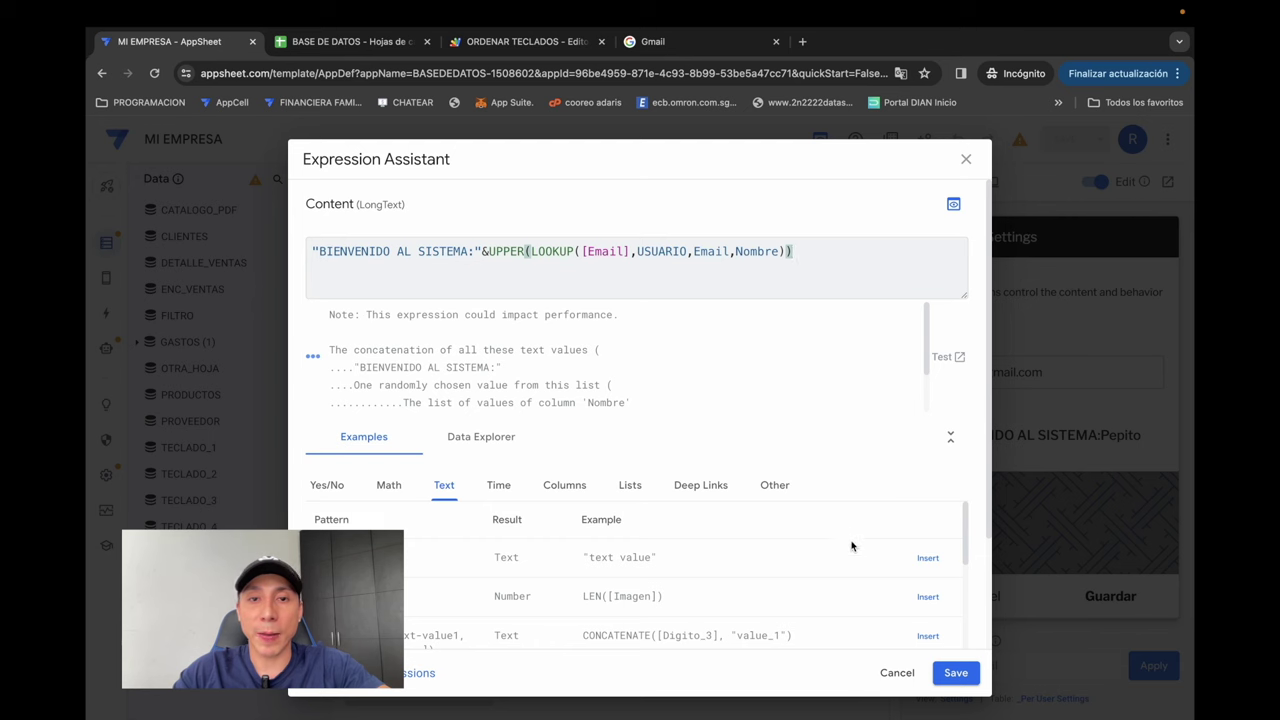
{"action": "left_click", "coordinate": [956, 672]}
{"action": "left_click", "coordinate": [858, 208]}
{"action": "left_click", "coordinate": [1064, 139]}
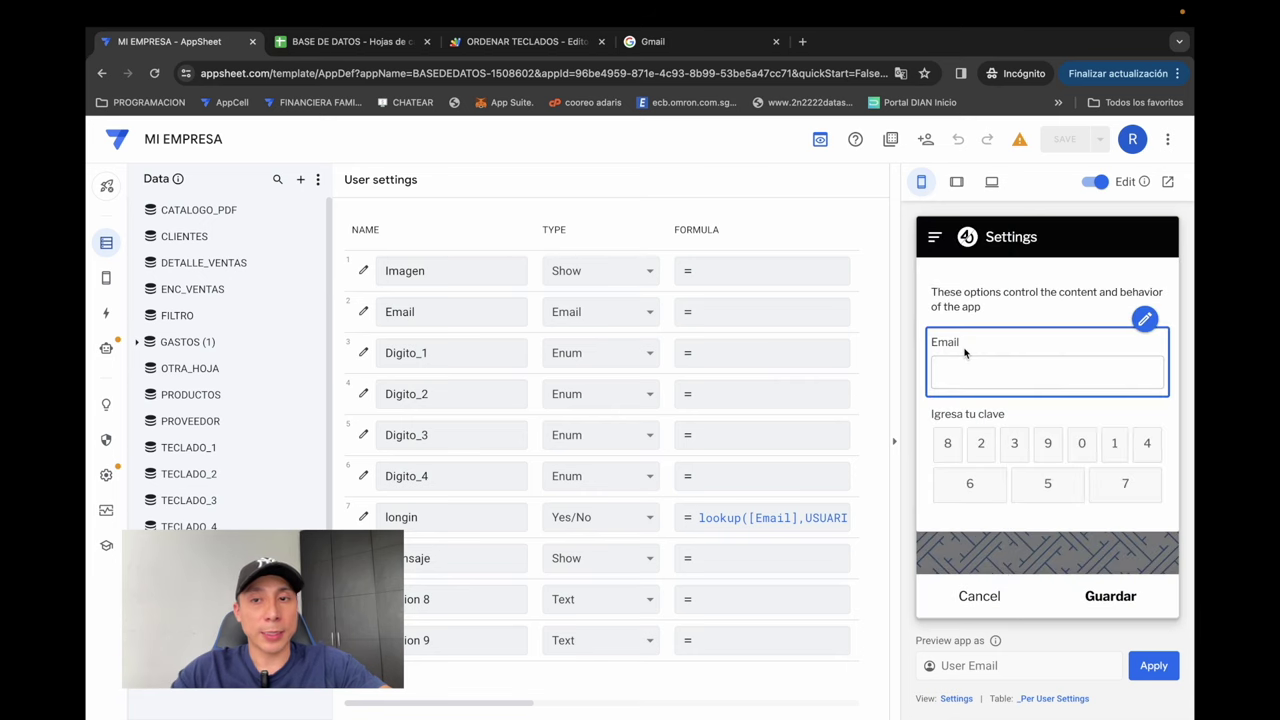
- Log in with the user's e-mail and four-digit PIN, check the uppercase greeting, and submit Settings
{"action": "left_click", "coordinate": [993, 375]}
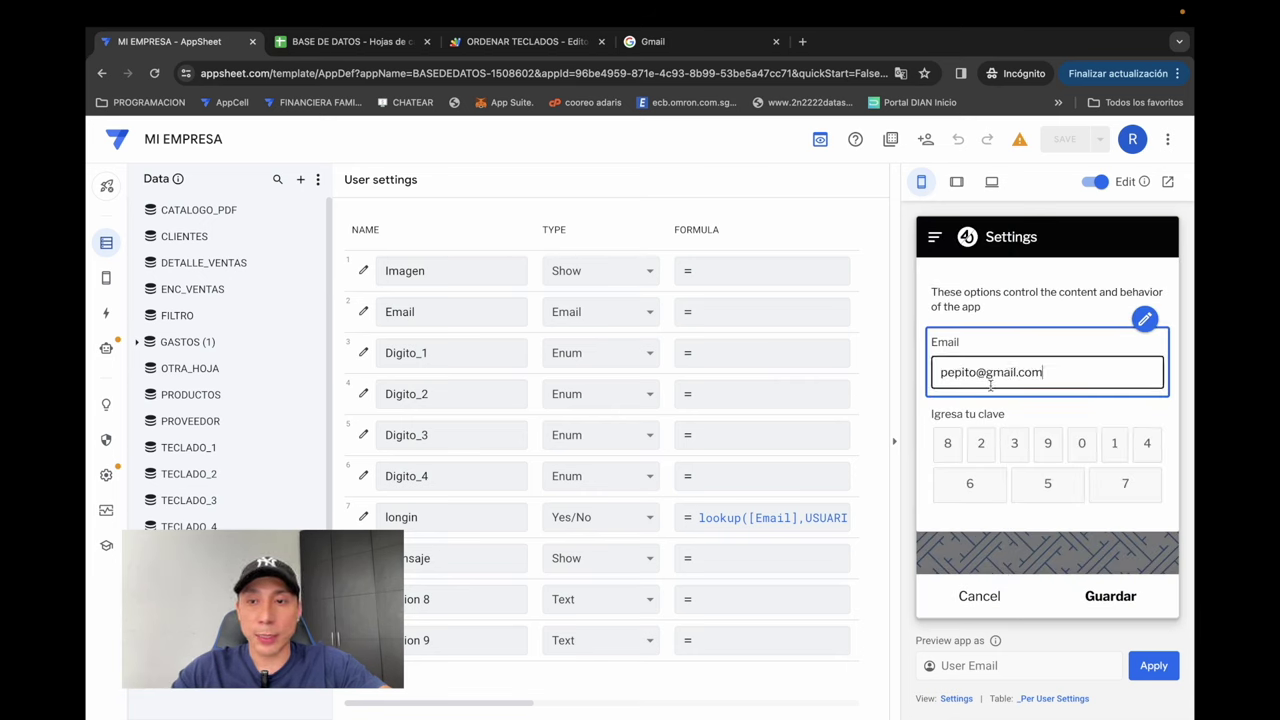
{"action": "left_click", "coordinate": [1113, 457]}
{"action": "left_click", "coordinate": [962, 454]}
{"action": "left_click", "coordinate": [1124, 483]}
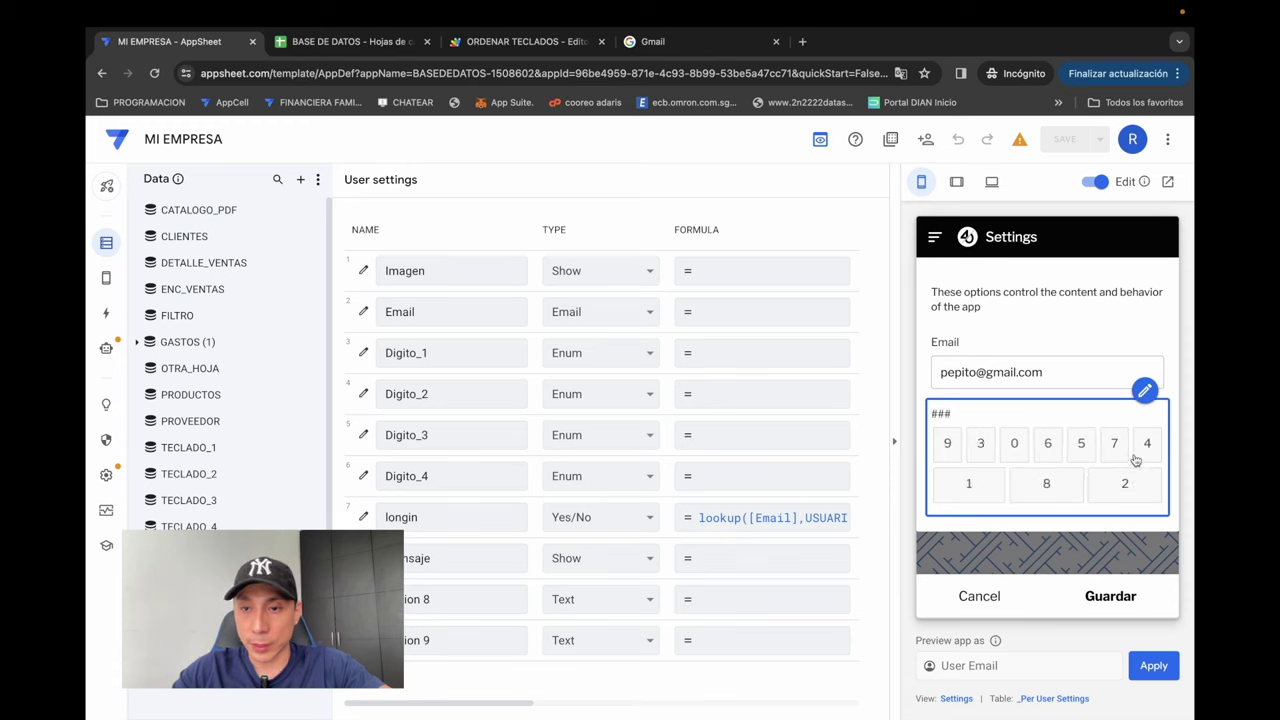
{"action": "left_click", "coordinate": [1148, 448]}
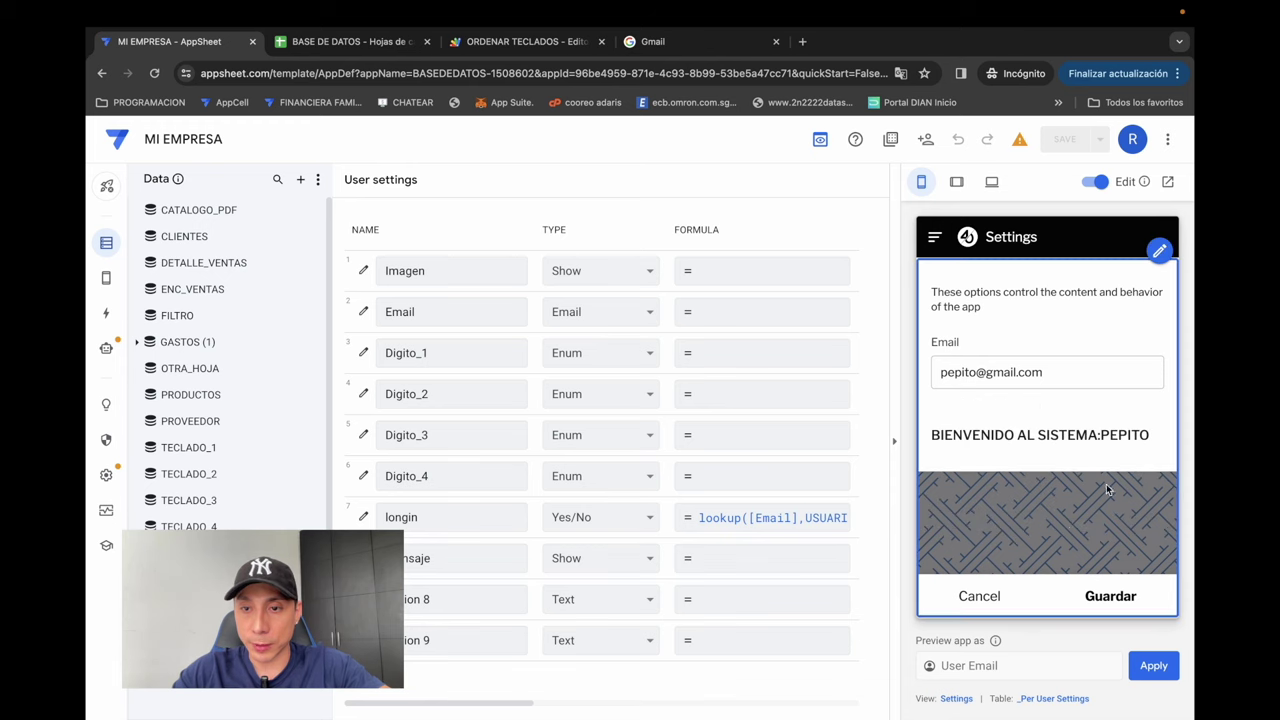
{"action": "left_click", "coordinate": [1110, 597]}
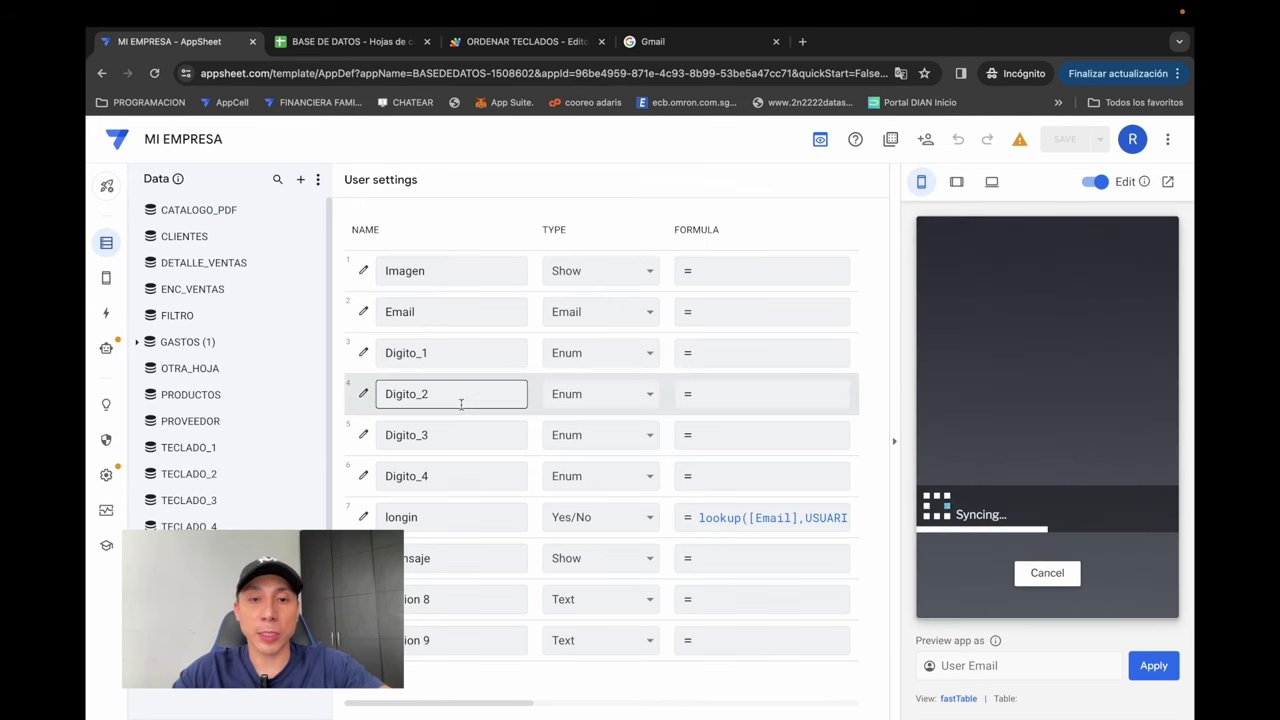
{"action": "left_click", "coordinate": [718, 516]}
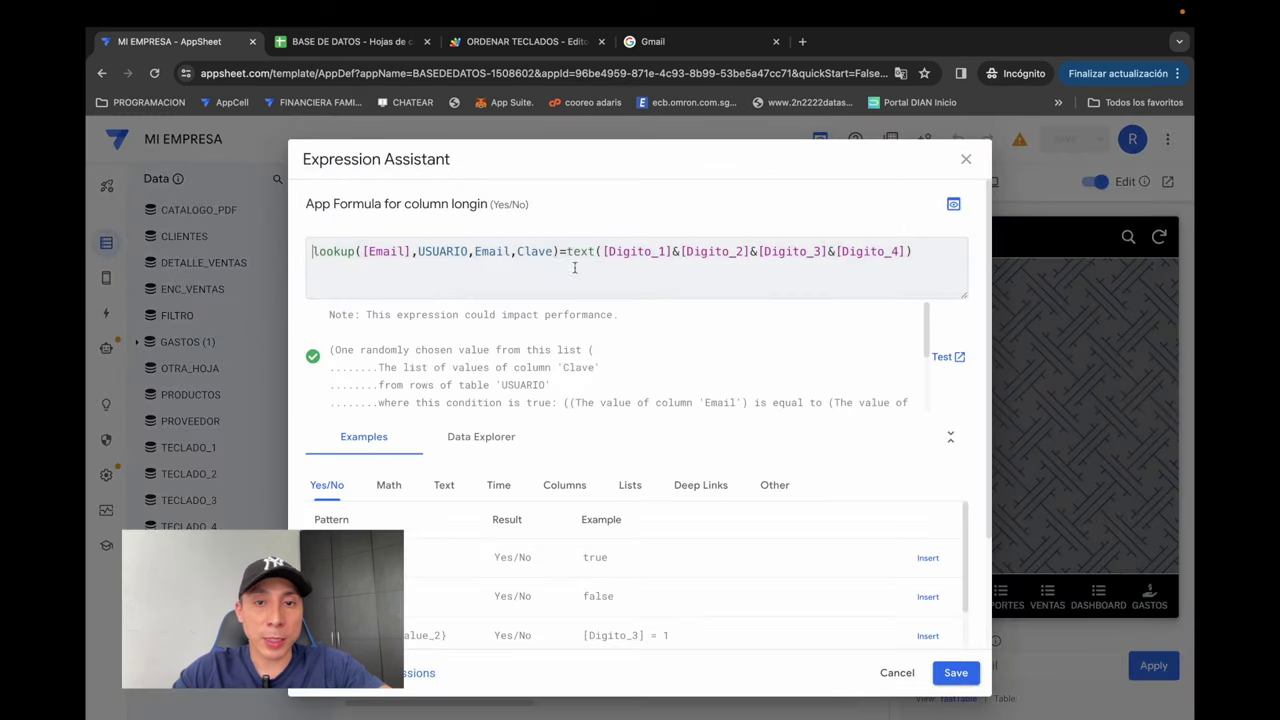
- Add a space after 'SISTEMA:' in the Mensaje welcome formula and save the column
{"action": "left_click", "coordinate": [966, 159]}
{"action": "left_click", "coordinate": [589, 557]}
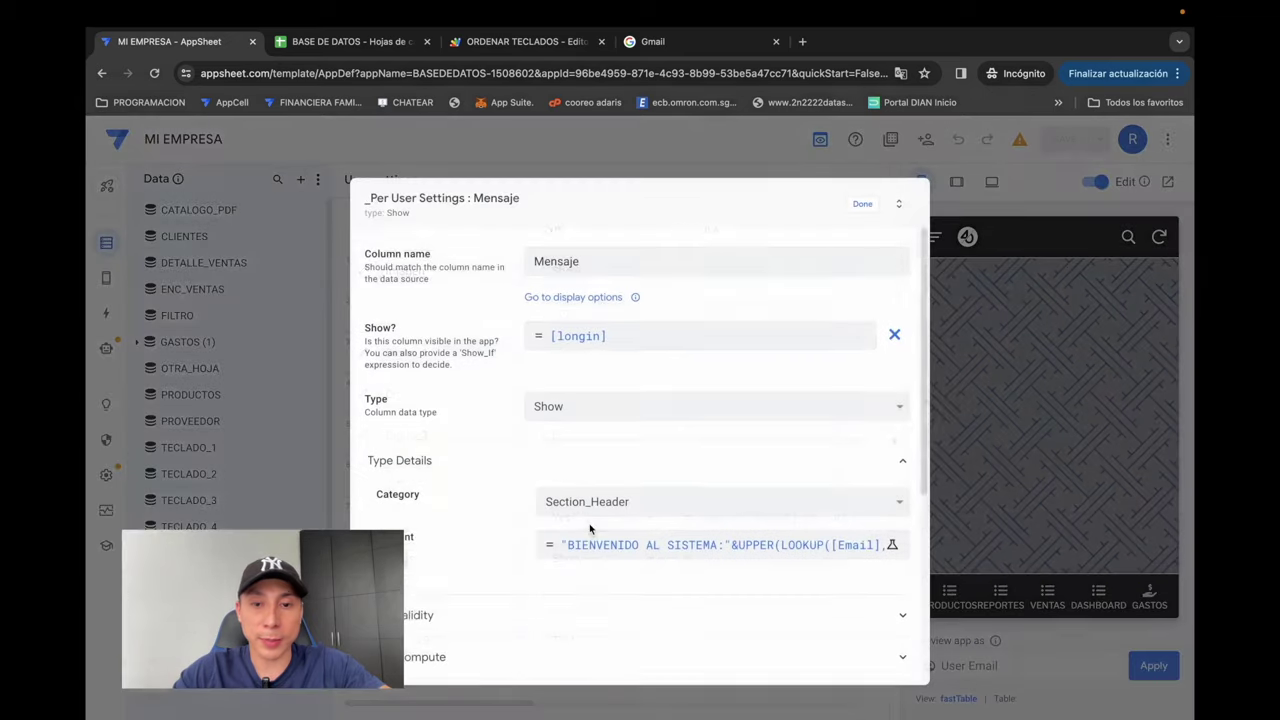
{"action": "scroll", "coordinate": [640, 514], "scroll_direction": "down", "scroll_amount": 2}
{"action": "left_click", "coordinate": [650, 490]}
{"action": "left_click", "coordinate": [481, 251]}
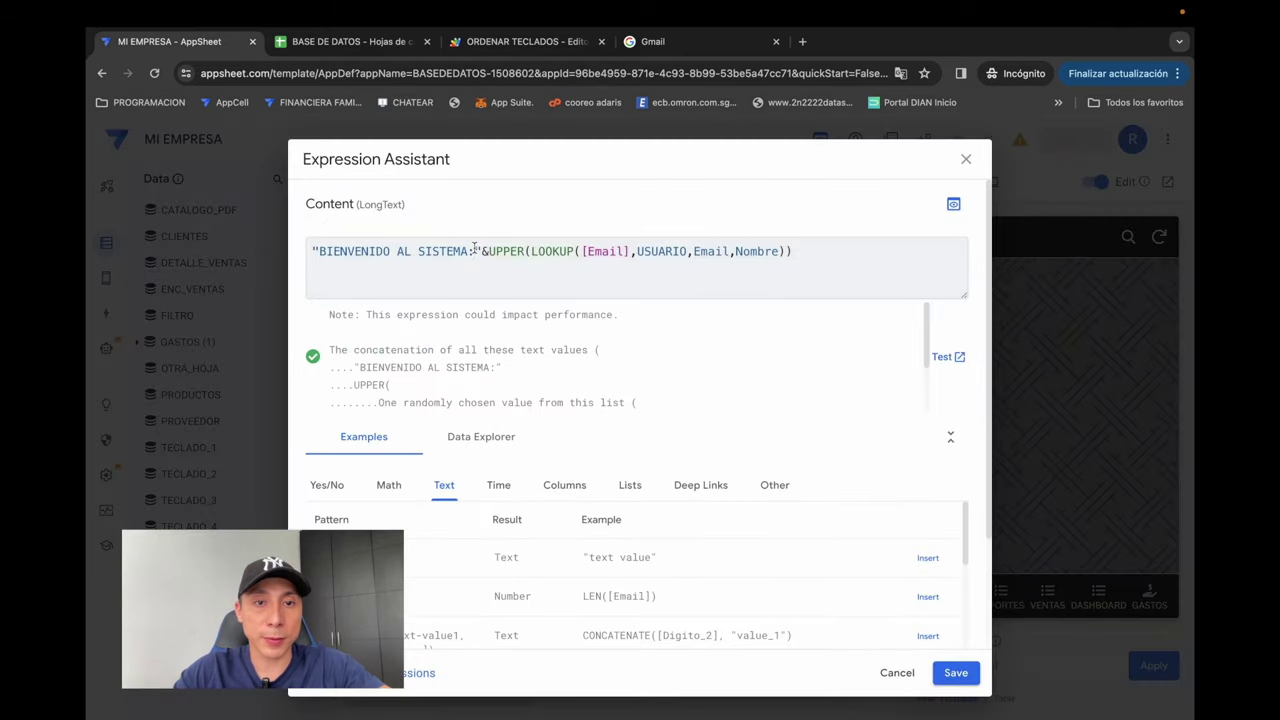
{"action": "left_click", "coordinate": [956, 672]}
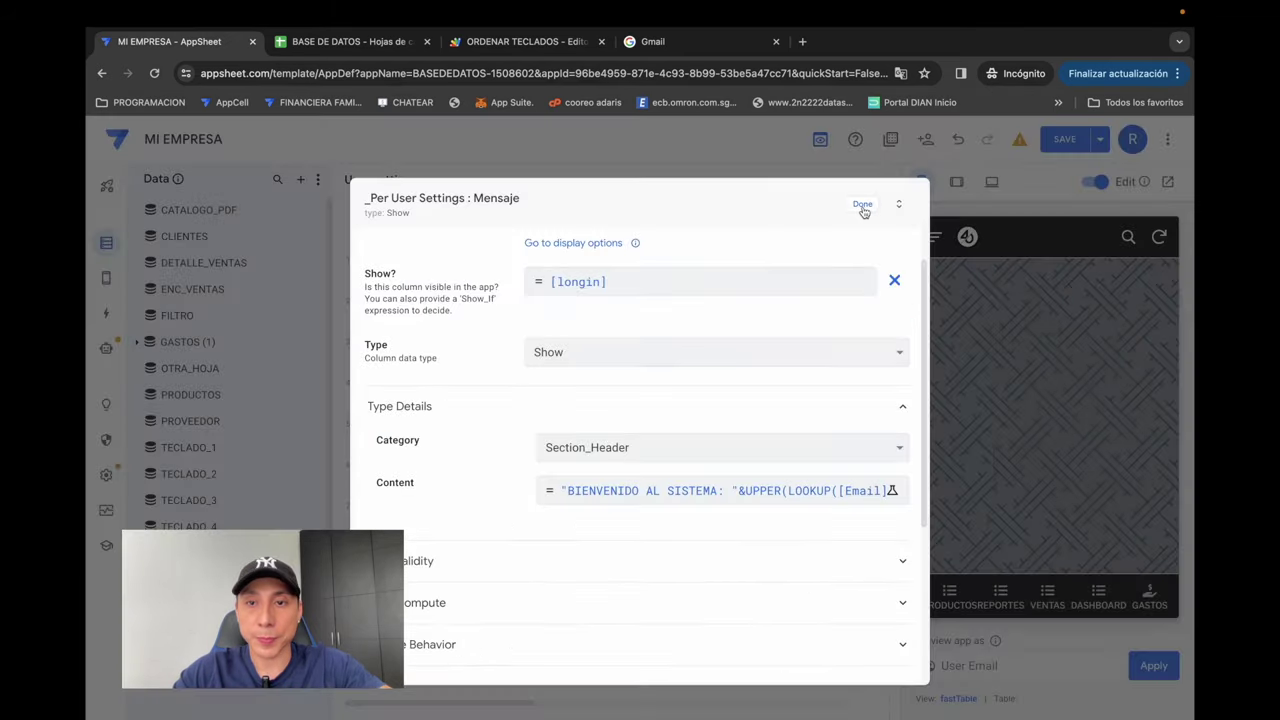
{"action": "left_click", "coordinate": [863, 209]}
- Open Settings in the preview, check the Imagen column, and begin a new-tab search for a login image
{"action": "left_click", "coordinate": [934, 237]}
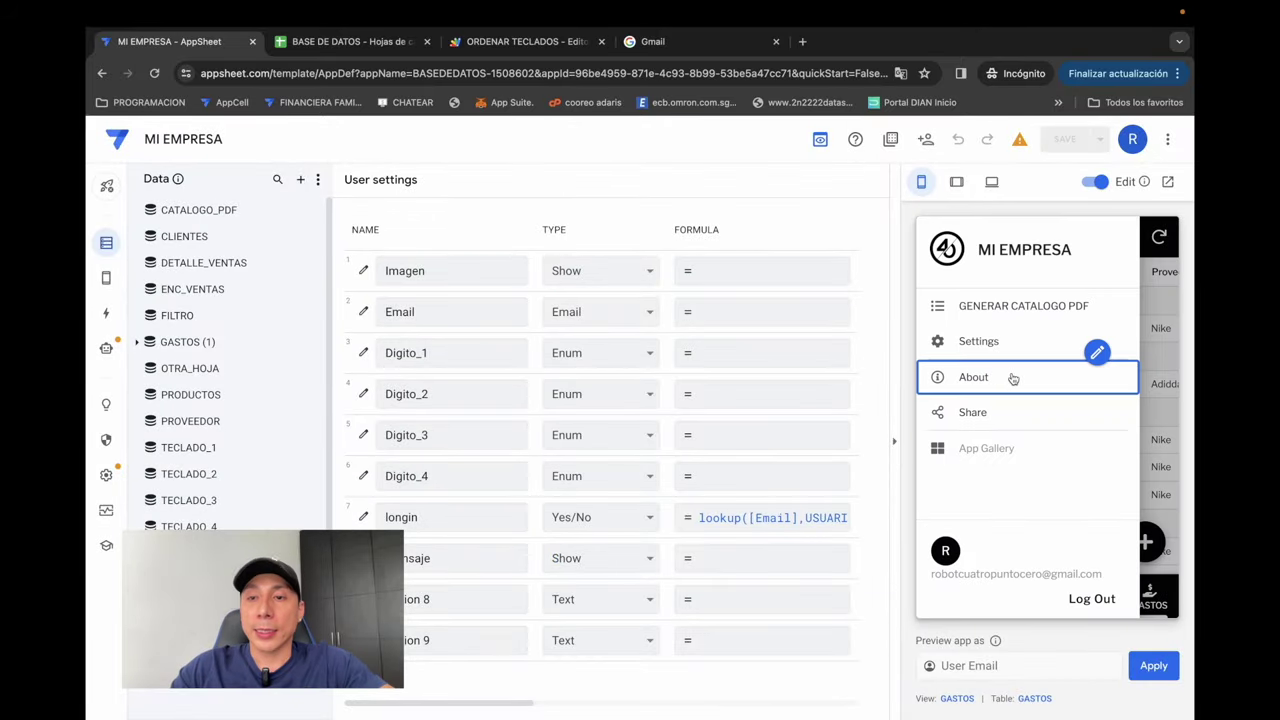
{"action": "left_click", "coordinate": [1040, 338]}
{"action": "left_click", "coordinate": [1042, 373]}
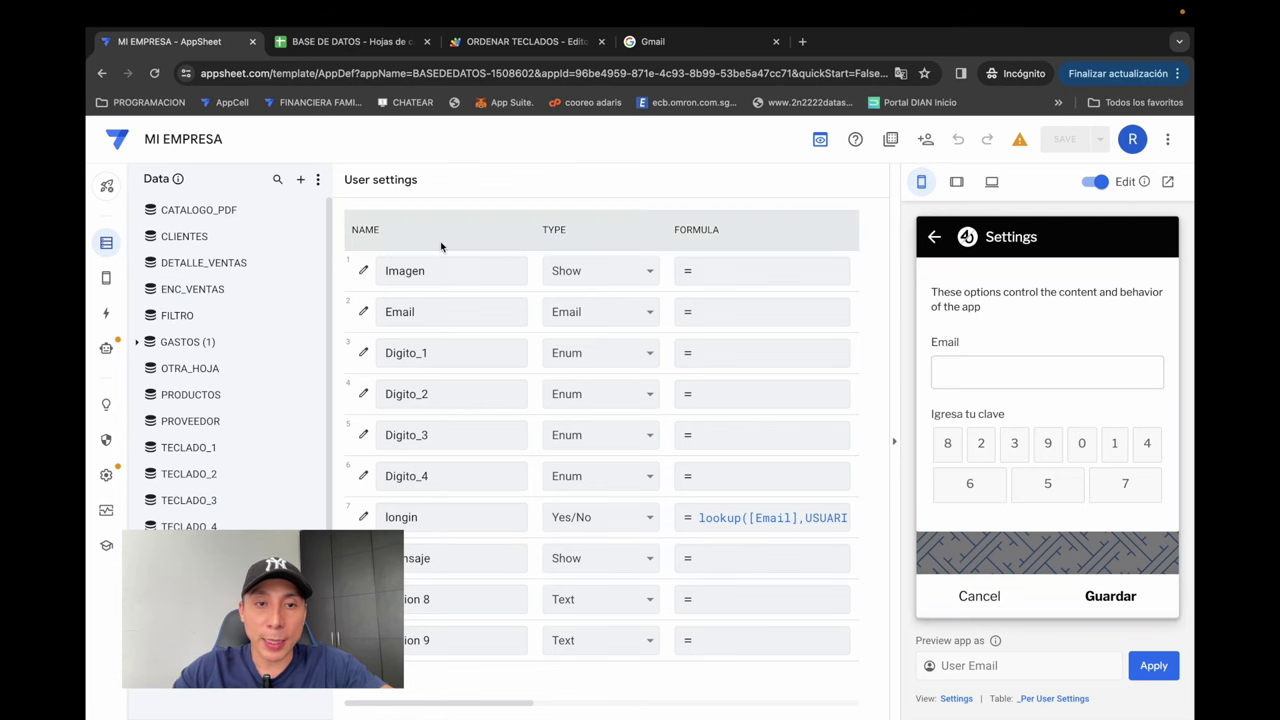
{"action": "left_click", "coordinate": [363, 270]}
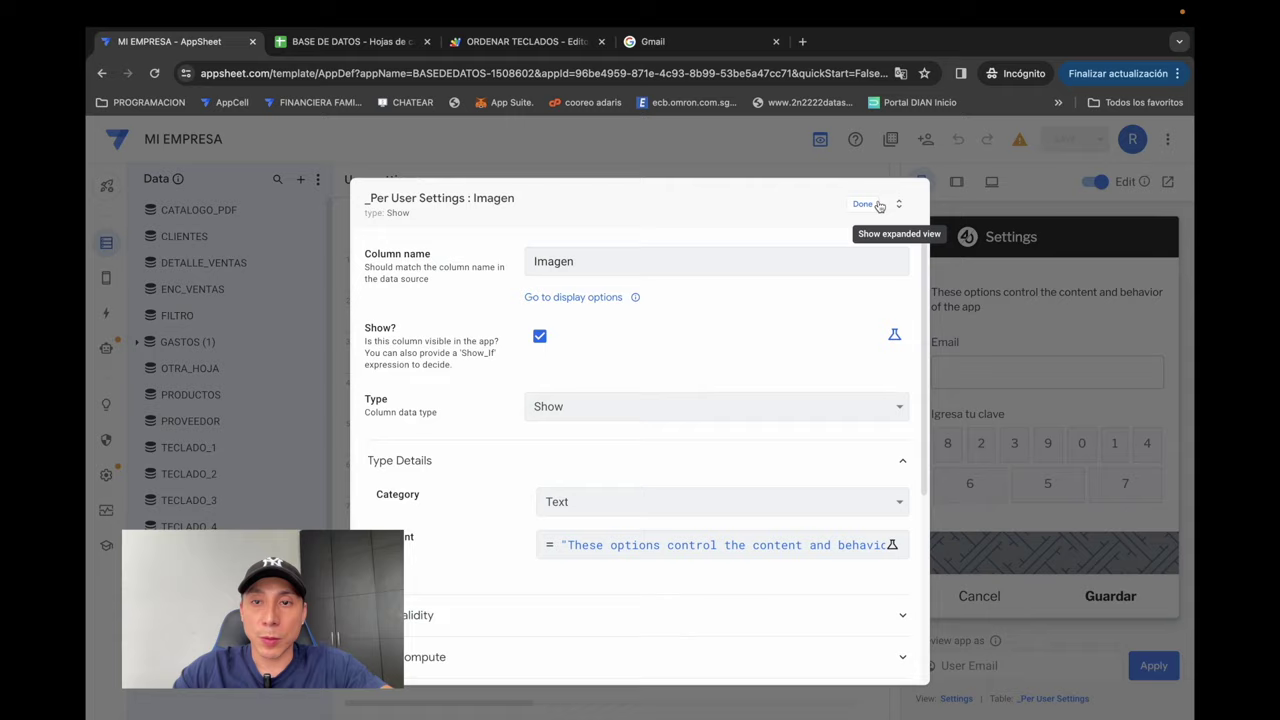
{"action": "left_click", "coordinate": [866, 204]}
{"action": "left_click", "coordinate": [930, 242]}
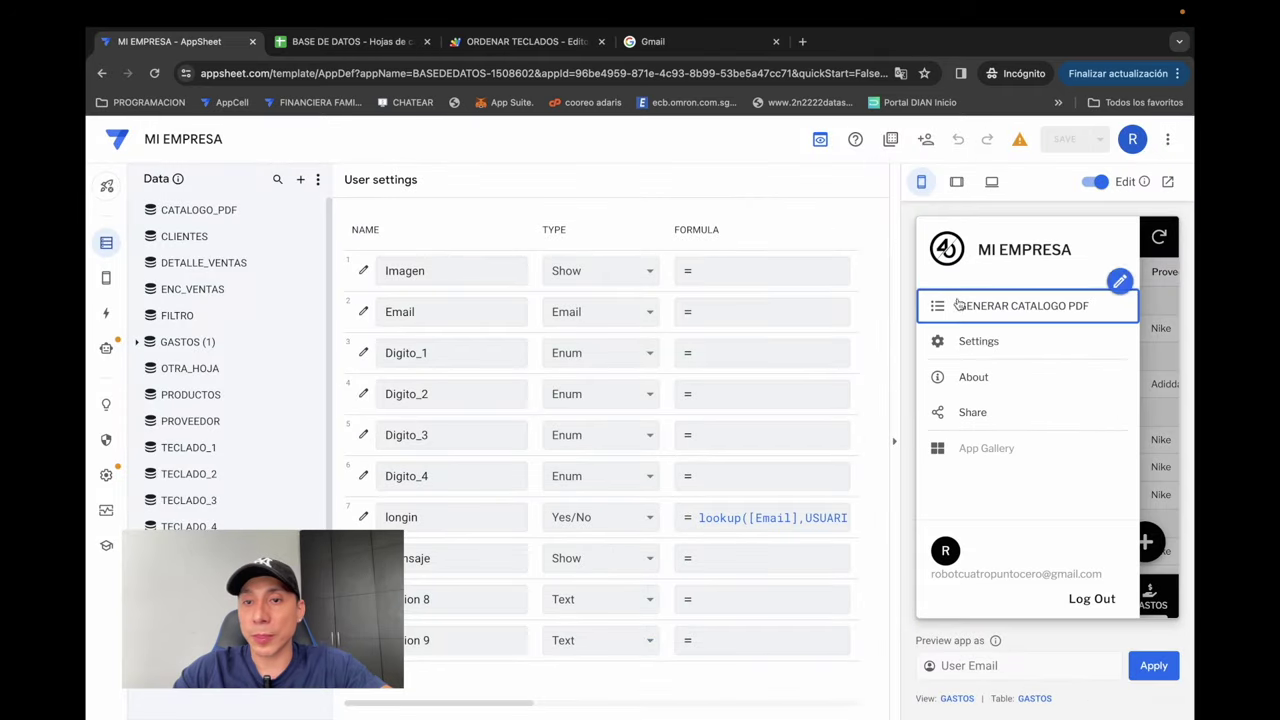
{"action": "left_click", "coordinate": [802, 41]}
{"action": "type", "text": "LOGIN IMAGE"}
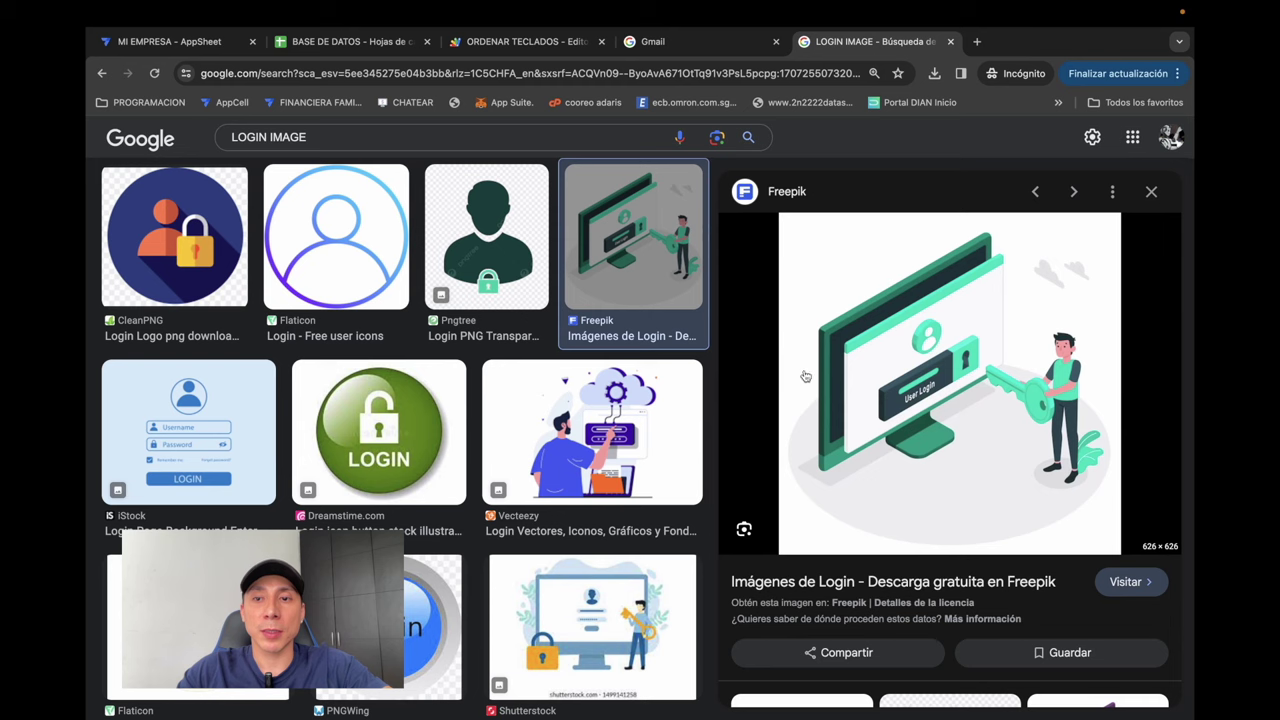
- Paste the Drive image export link in an incognito tab, then load Google Drive by typing 'DRI'
{"action": "left_click", "coordinate": [978, 42]}
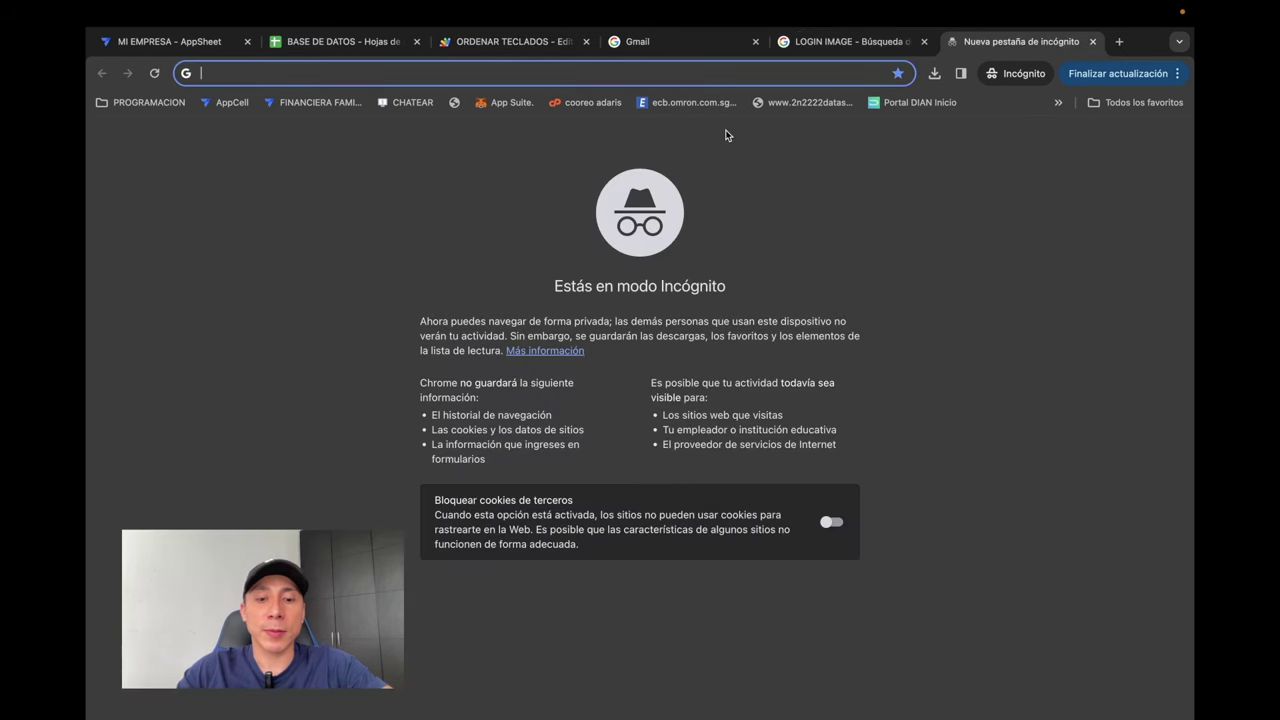
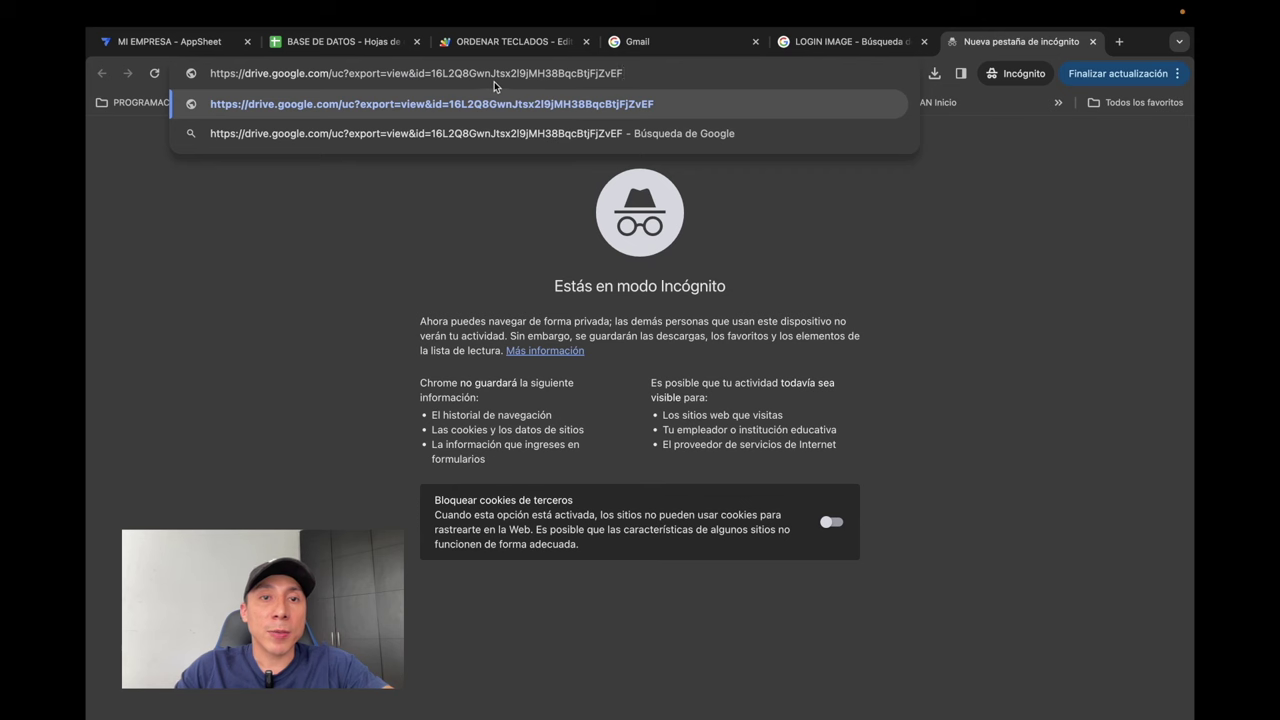
{"action": "left_click", "coordinate": [1118, 44]}
{"action": "type", "text": "DRI"}
{"action": "key", "text": "Return"}
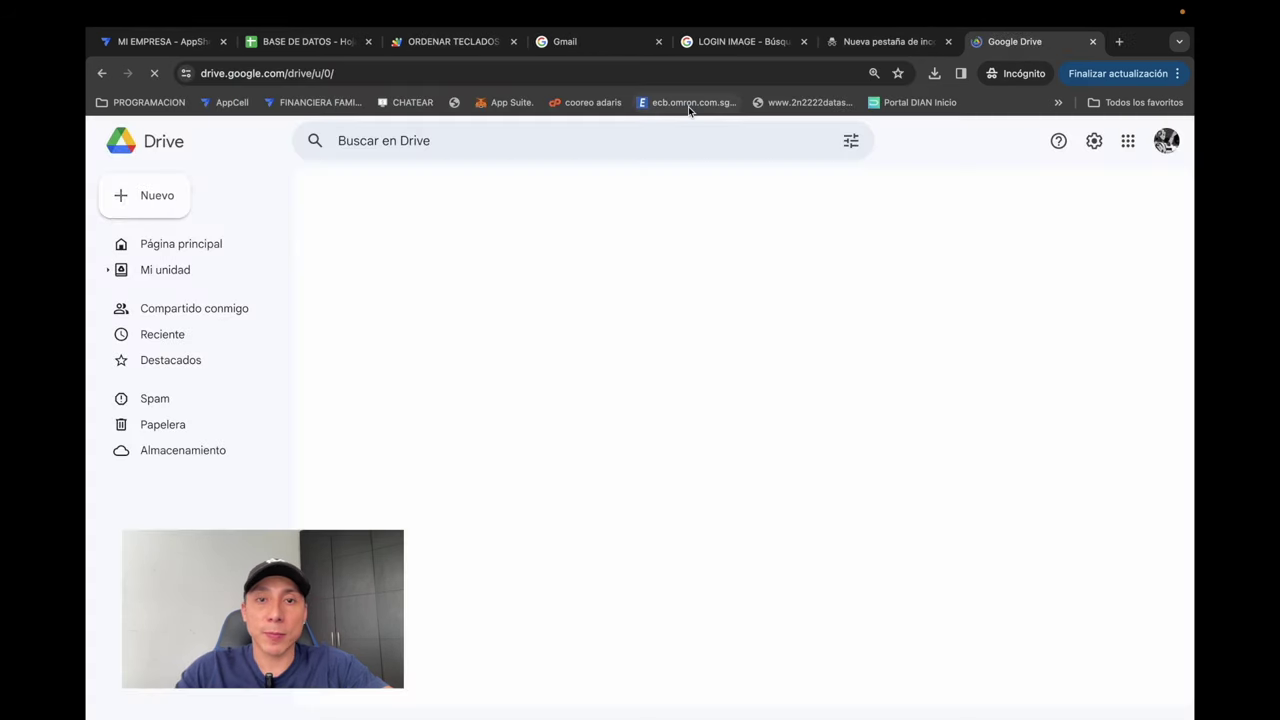
- Open the login screenshot from Drive's Recent files in its own tab and select its file ID
{"action": "left_click", "coordinate": [184, 366]}
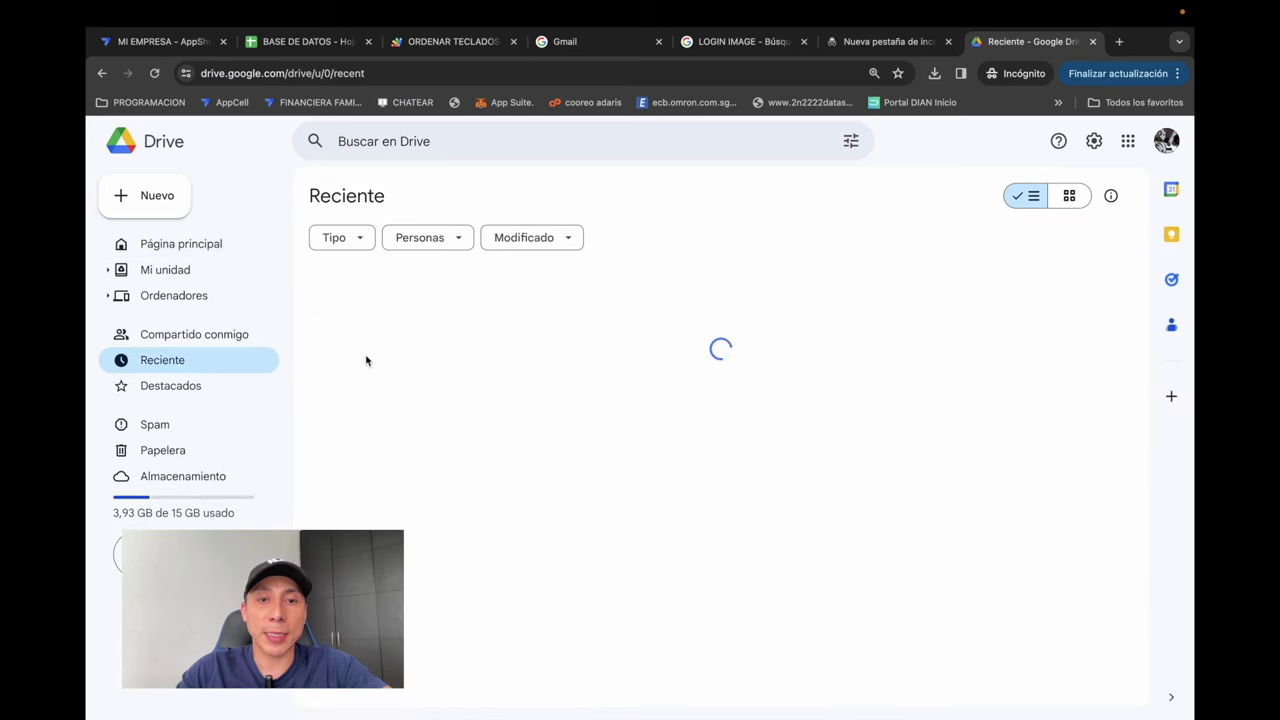
{"action": "left_click", "coordinate": [435, 396]}
{"action": "right_click", "coordinate": [435, 396]}
{"action": "double_click", "coordinate": [413, 395]}
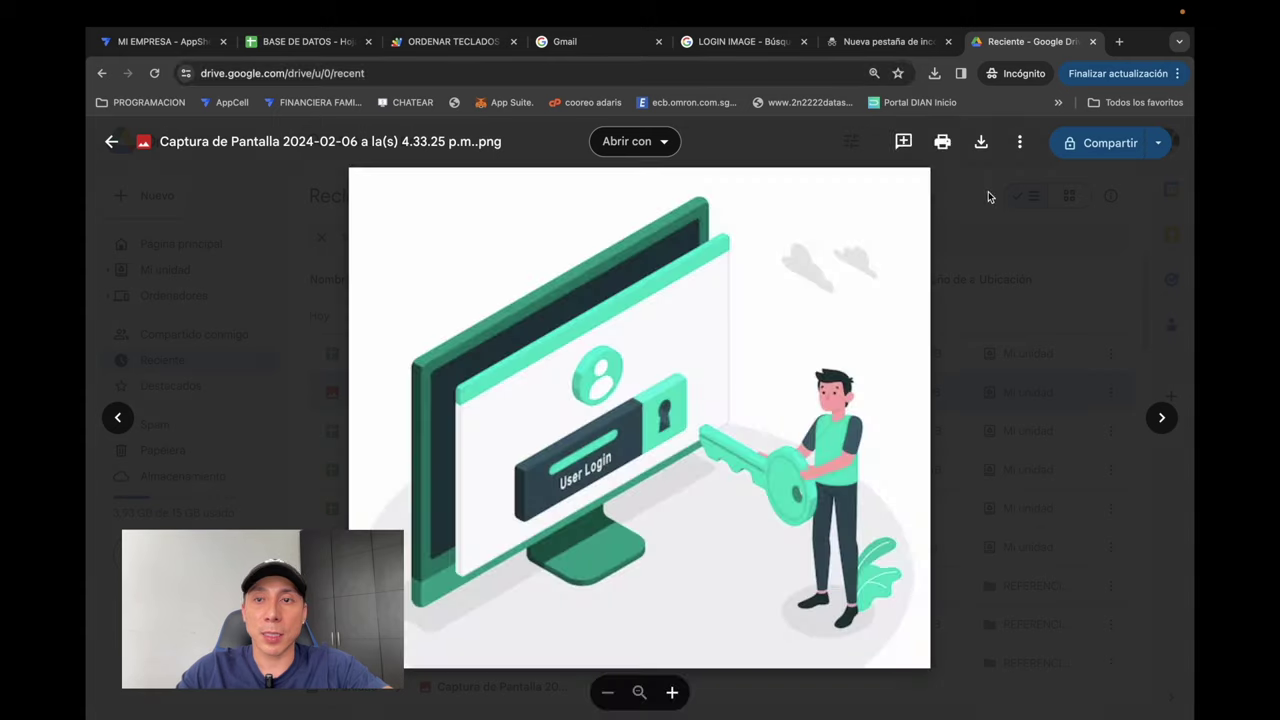
{"action": "left_click", "coordinate": [1019, 142]}
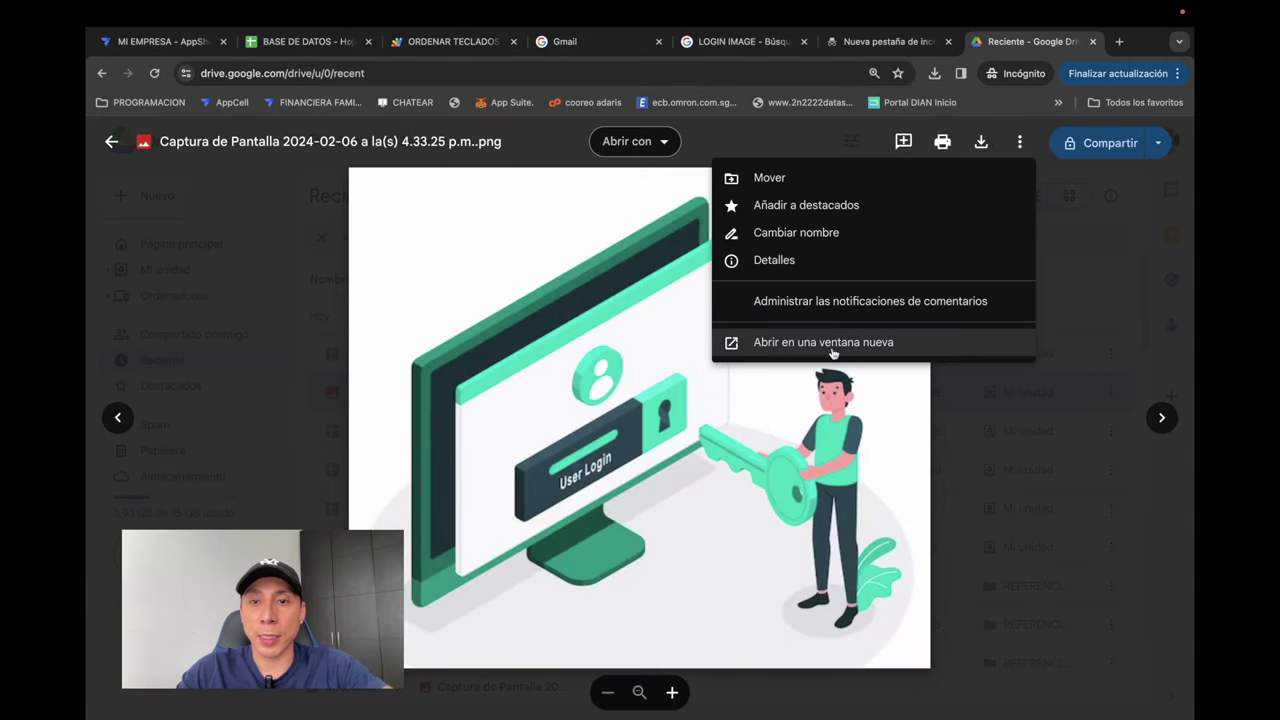
{"action": "left_click", "coordinate": [825, 348]}
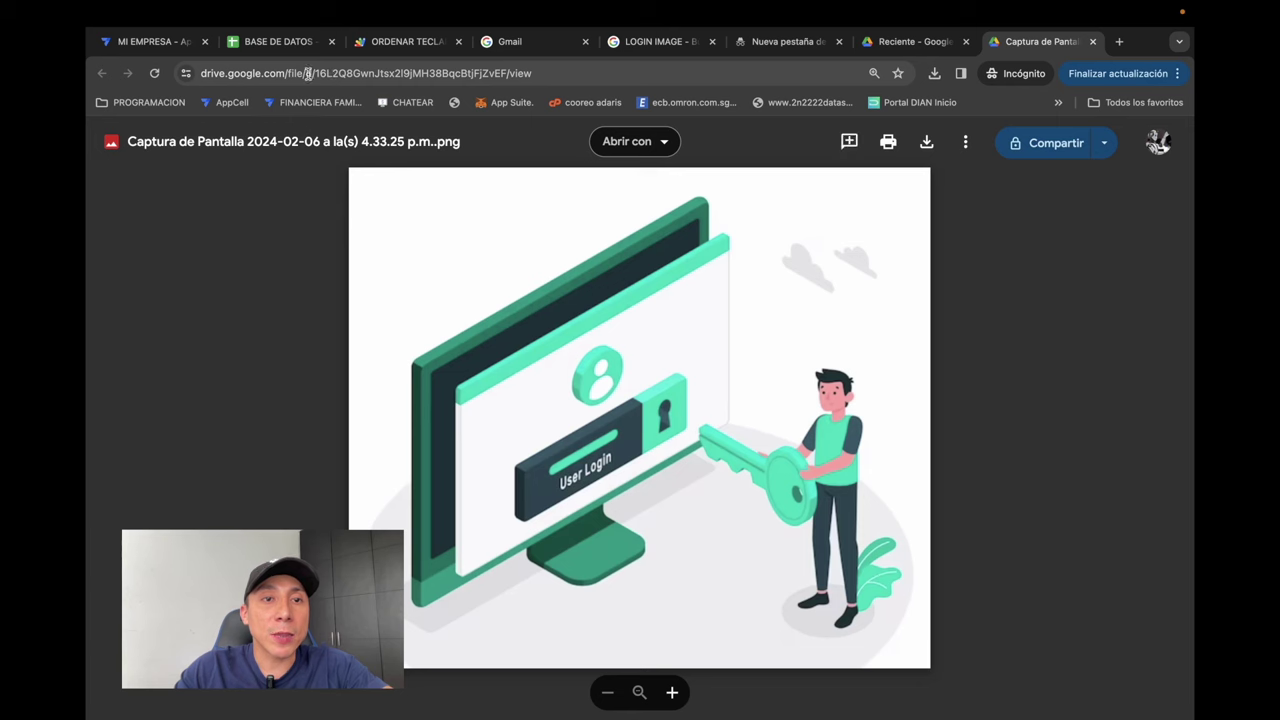
{"action": "left_click", "coordinate": [307, 73]}
{"action": "left_click", "coordinate": [366, 73]}
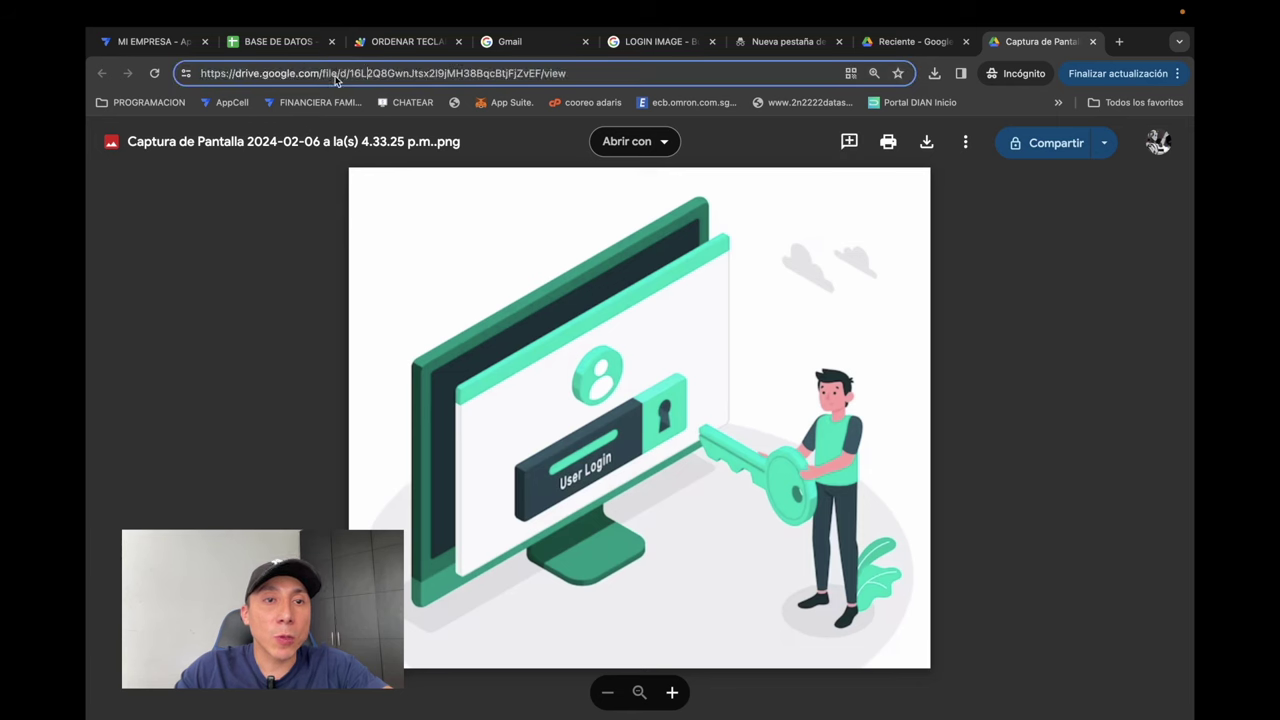
{"action": "left_click_drag", "start_coordinate": [349, 73], "coordinate": [541, 77]}
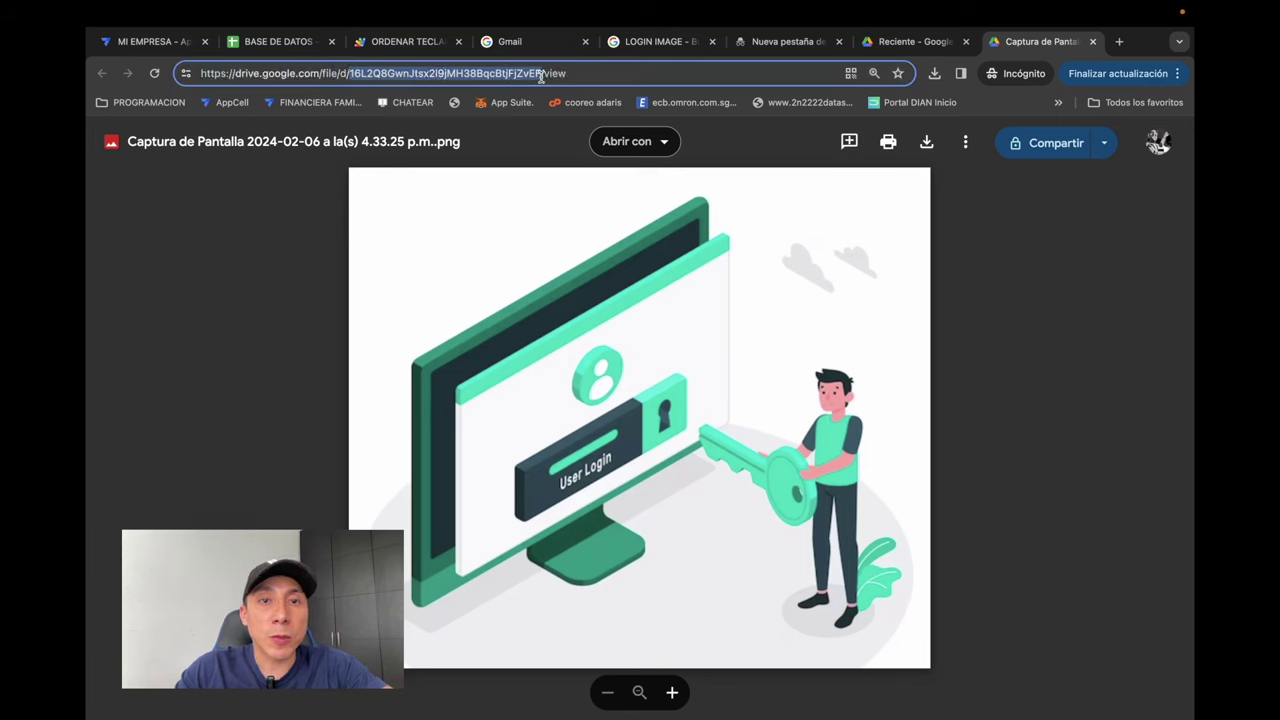
- Put the file ID after uc?export=view&id= in the export link so the image loads directly
{"action": "left_click", "coordinate": [927, 42]}
{"action": "left_click", "coordinate": [776, 53]}
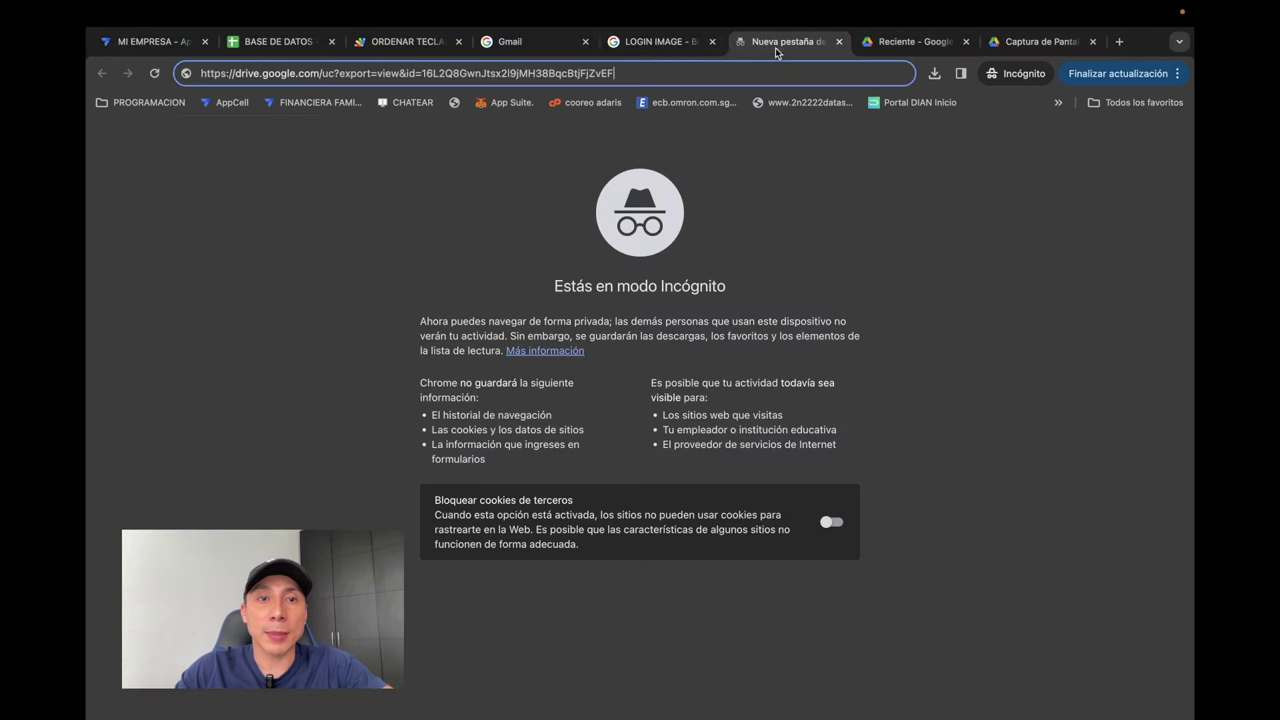
{"action": "left_click_drag", "start_coordinate": [425, 76], "coordinate": [581, 73]}
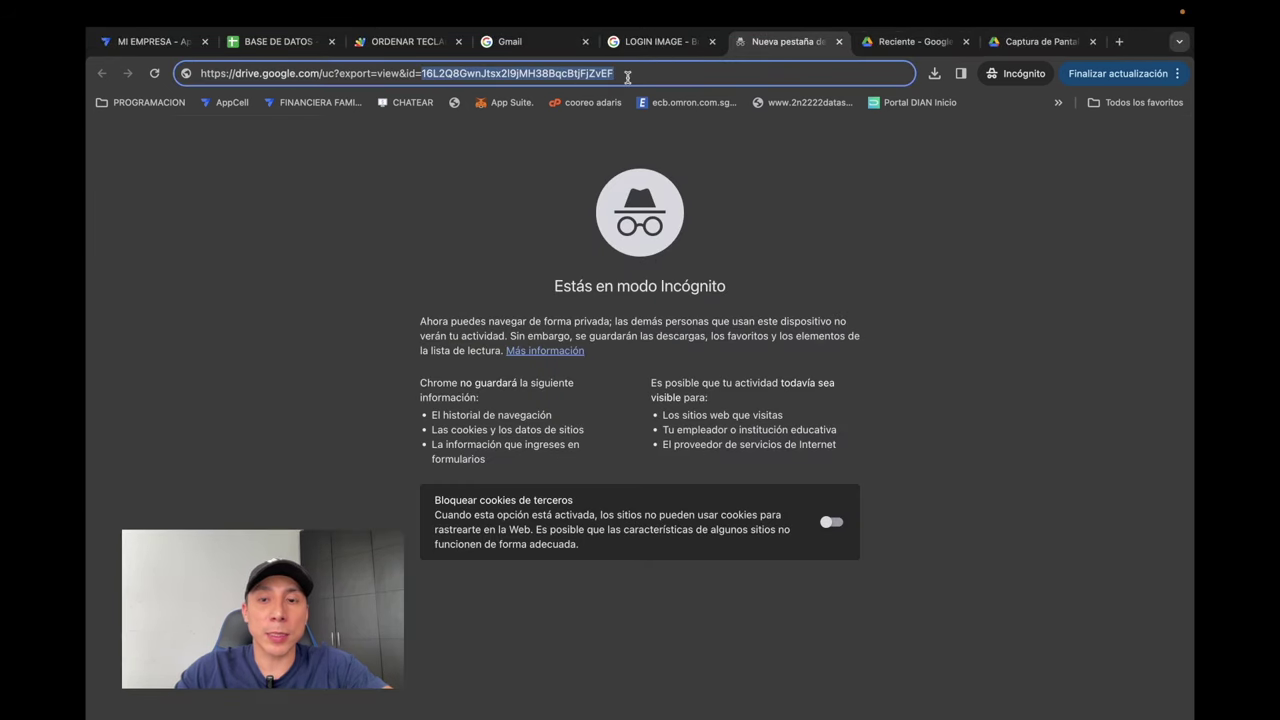
{"action": "key", "text": "super+x"}
{"action": "key", "text": "super+v"}
{"action": "key", "text": "Return"}
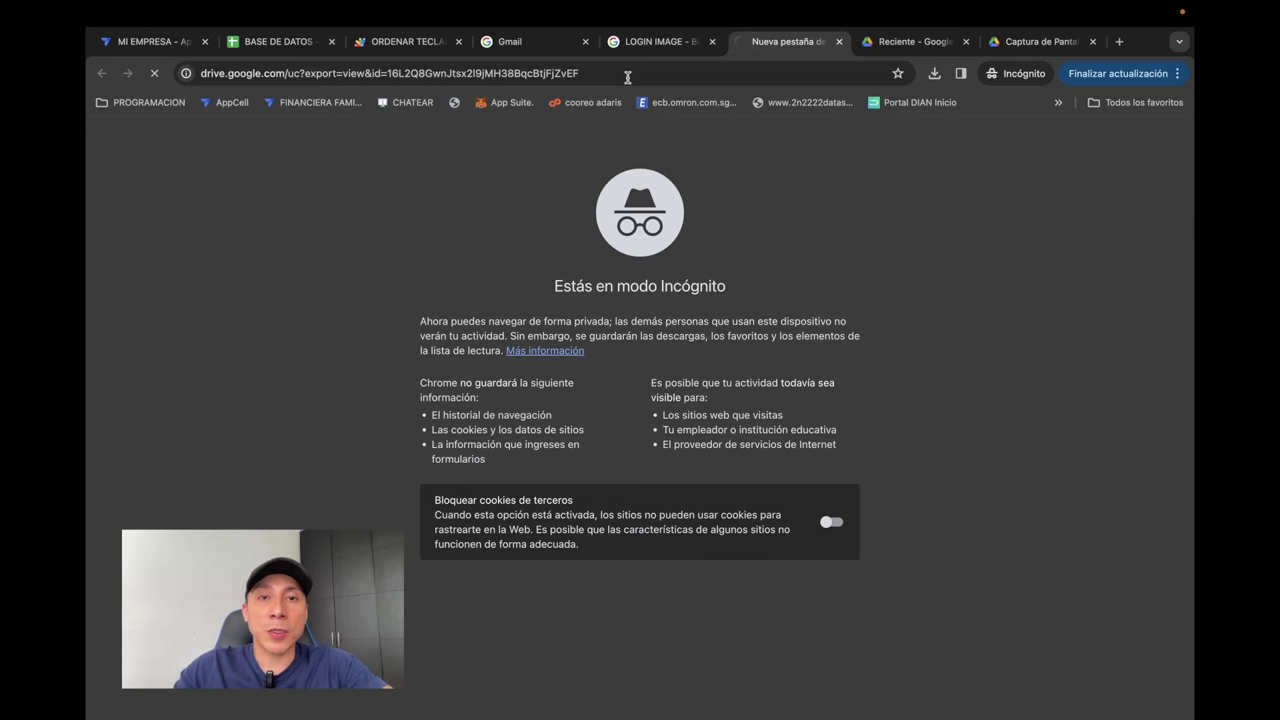
{"action": "left_click", "coordinate": [712, 76]}
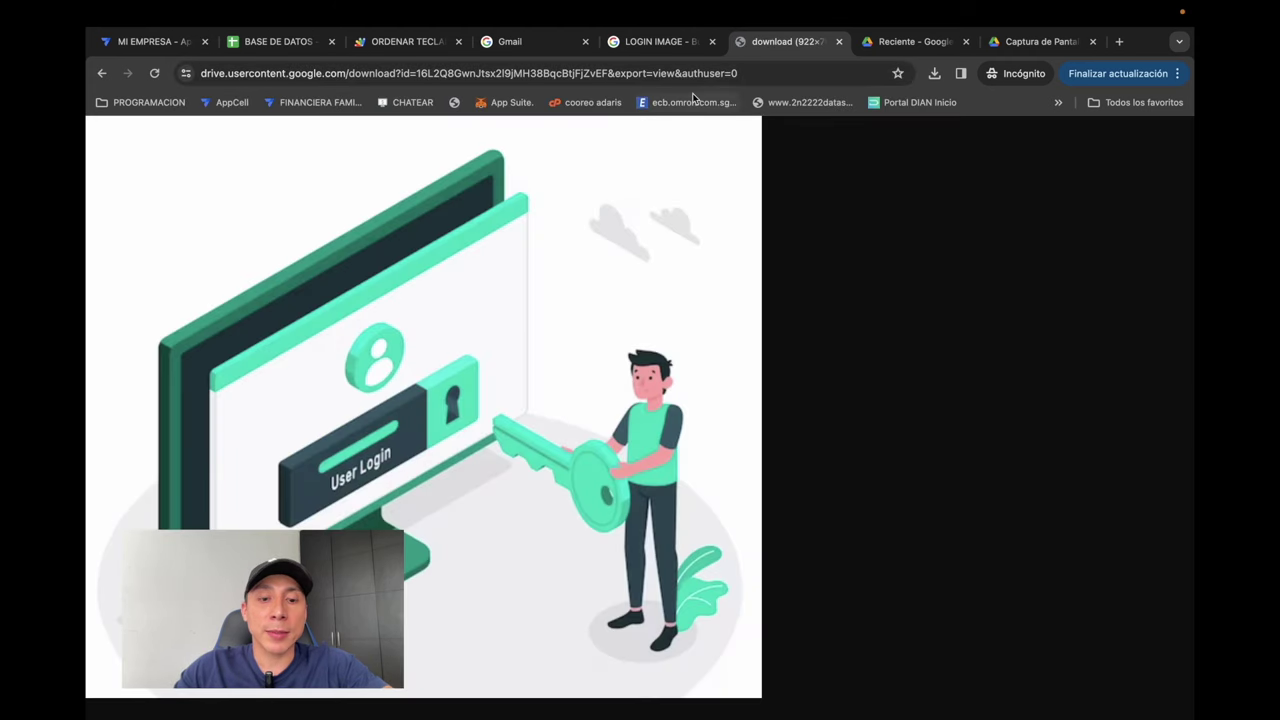
{"action": "key", "text": "super+v"}
{"action": "key", "text": "super+v"}
{"action": "key", "text": "Return"}
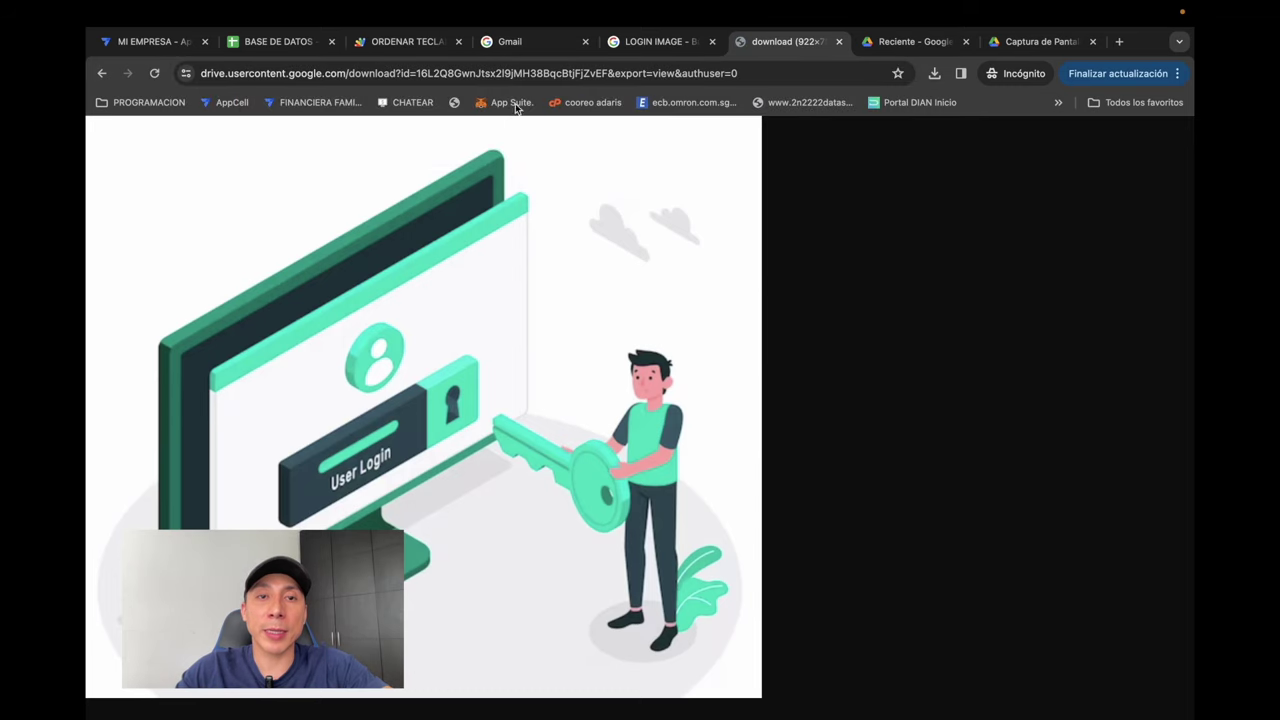
{"action": "left_click", "coordinate": [172, 42]}
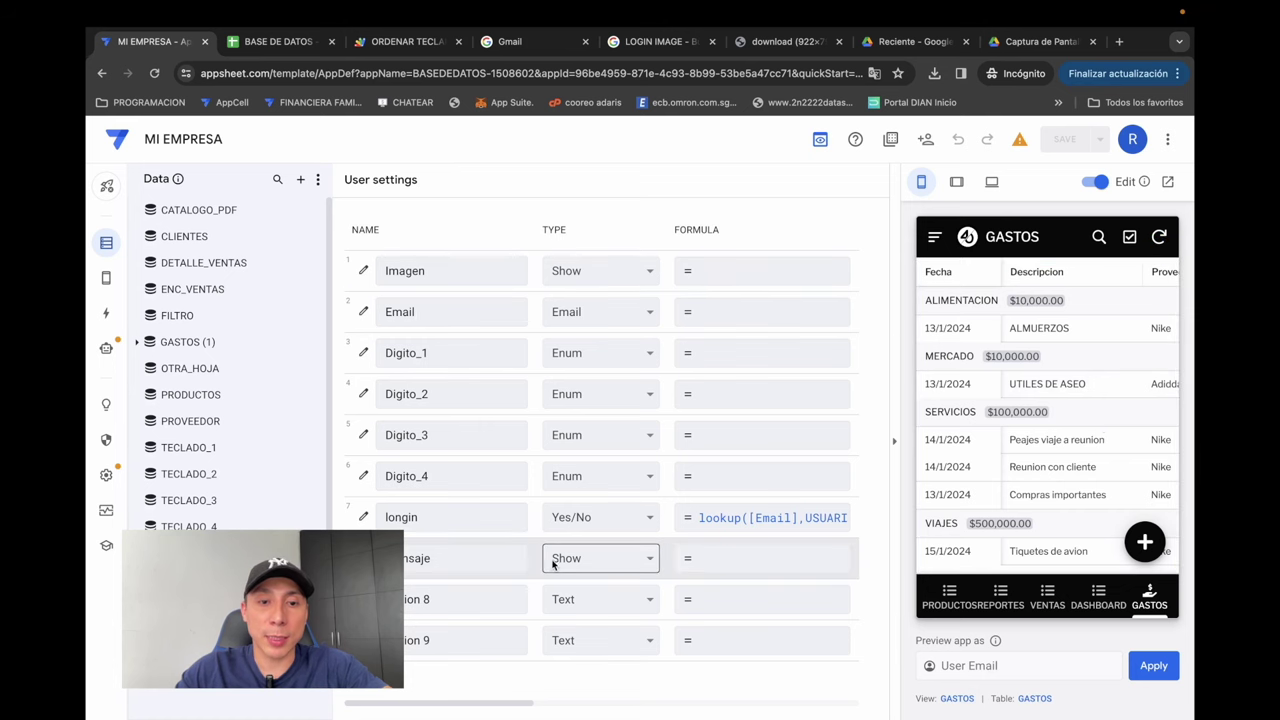
- Make the Imagen column an Image field whose content is the pasted Google Drive export link
{"action": "left_click", "coordinate": [363, 270]}
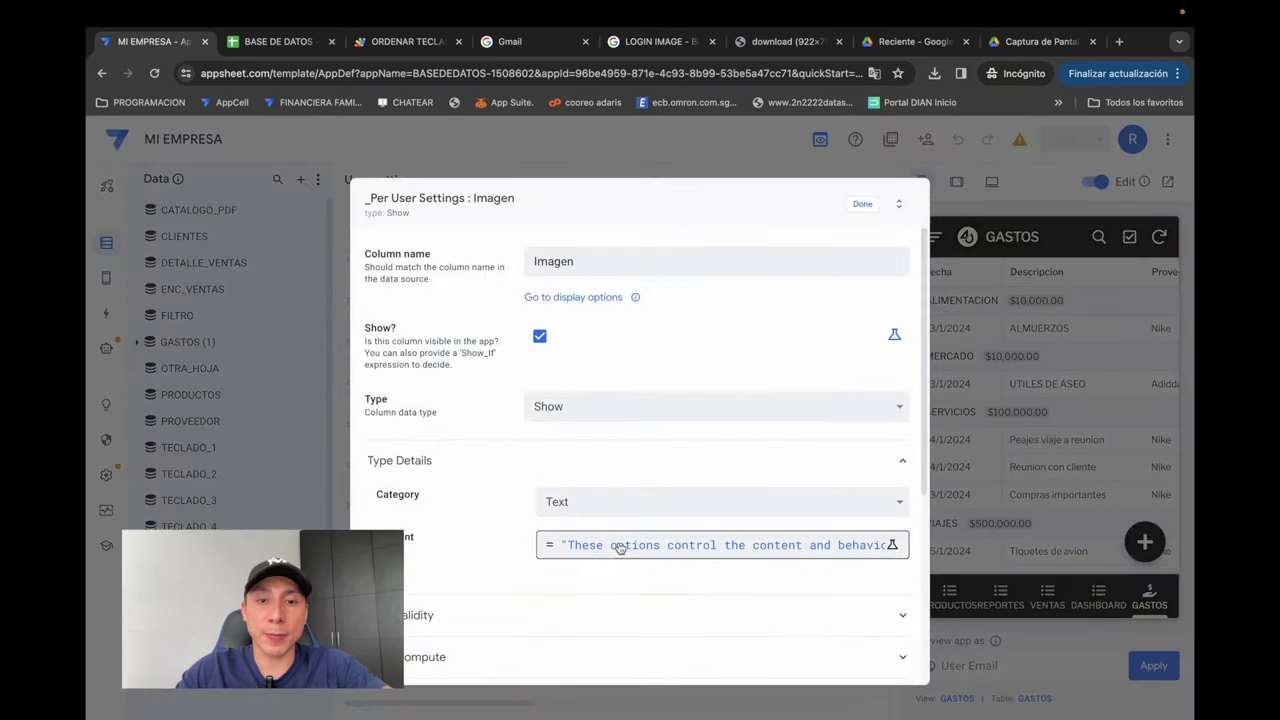
{"action": "left_click", "coordinate": [612, 502]}
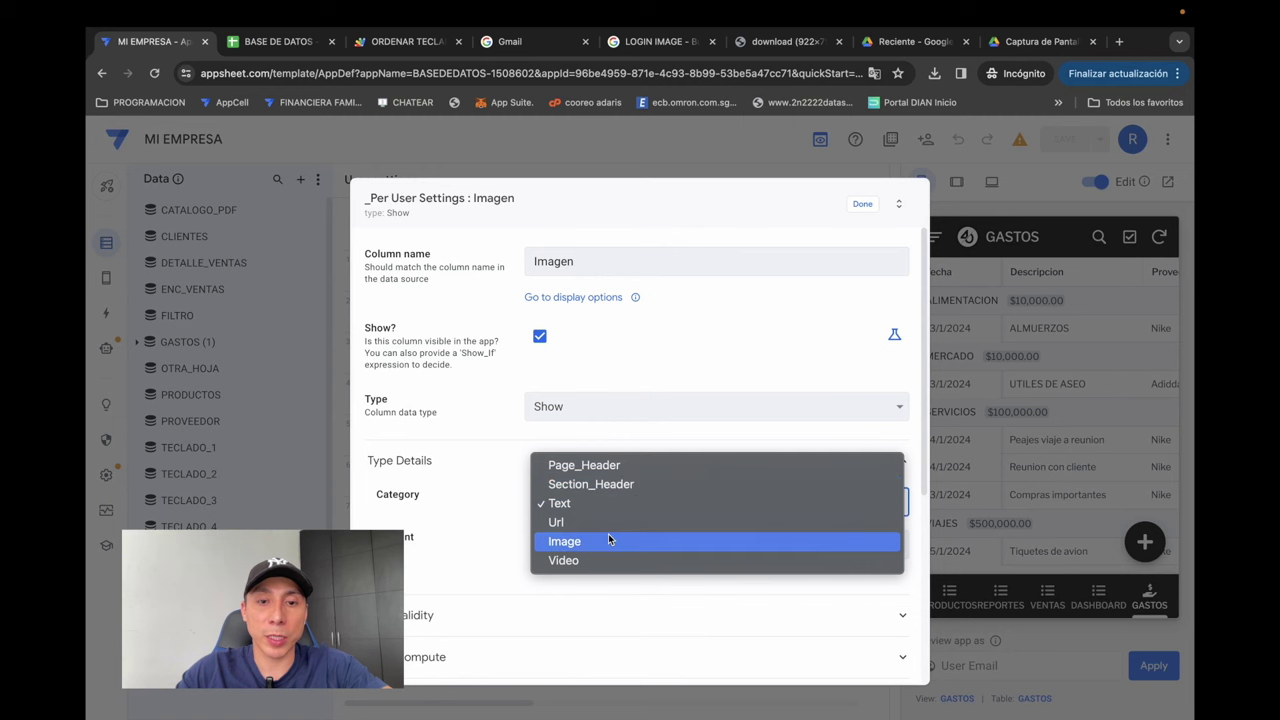
{"action": "left_click", "coordinate": [609, 540]}
{"action": "left_click", "coordinate": [645, 543]}
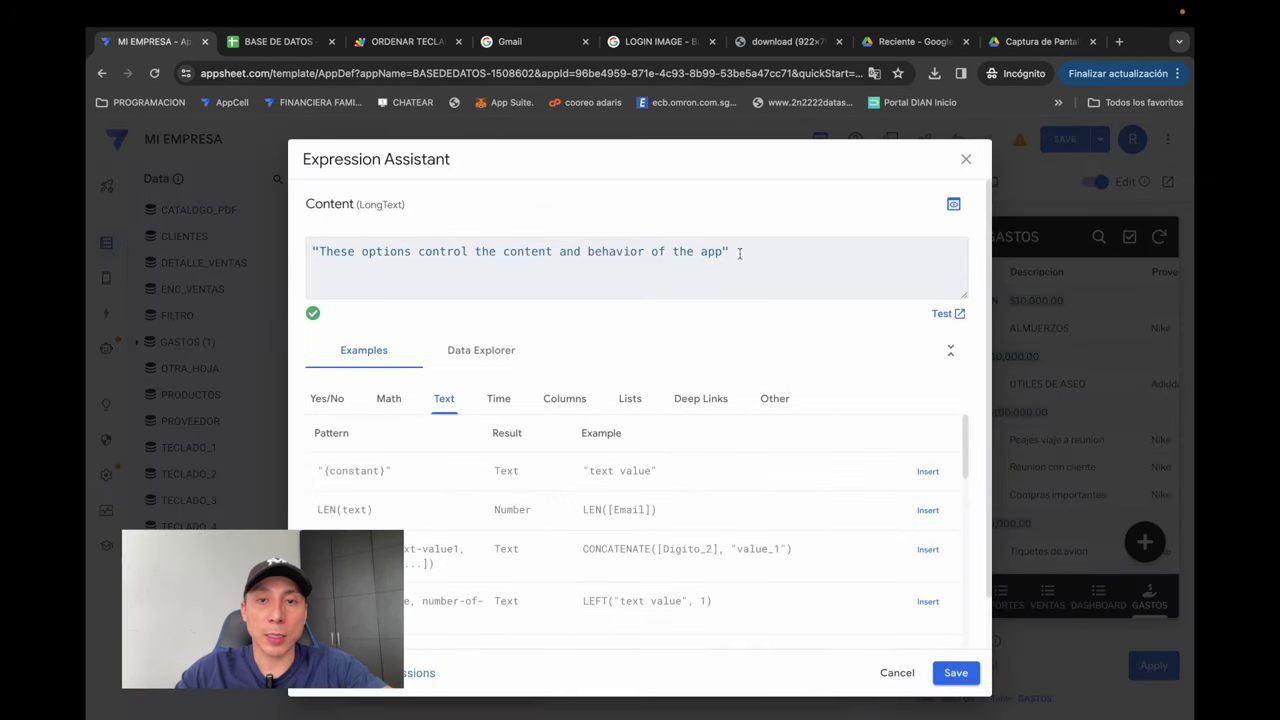
{"action": "left_click_drag", "start_coordinate": [704, 252], "coordinate": [309, 251]}
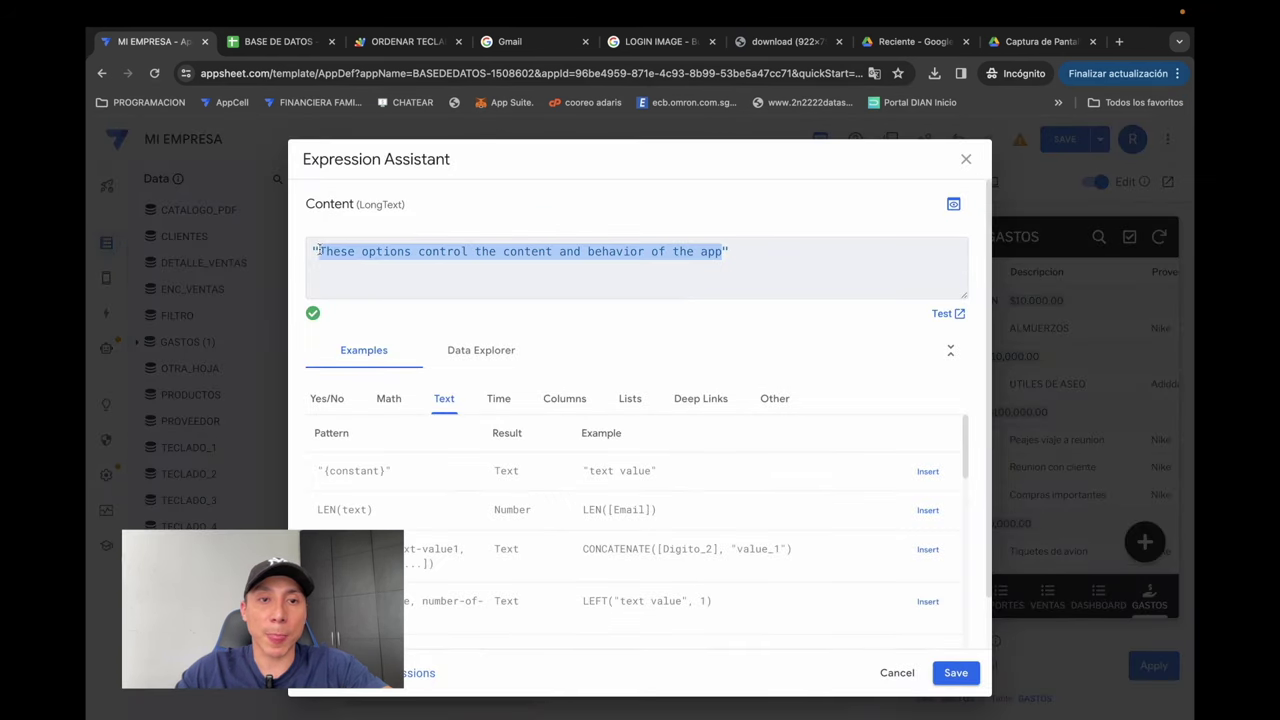
{"action": "key", "text": "ctrl+v"}
{"action": "left_click", "coordinate": [956, 678]}
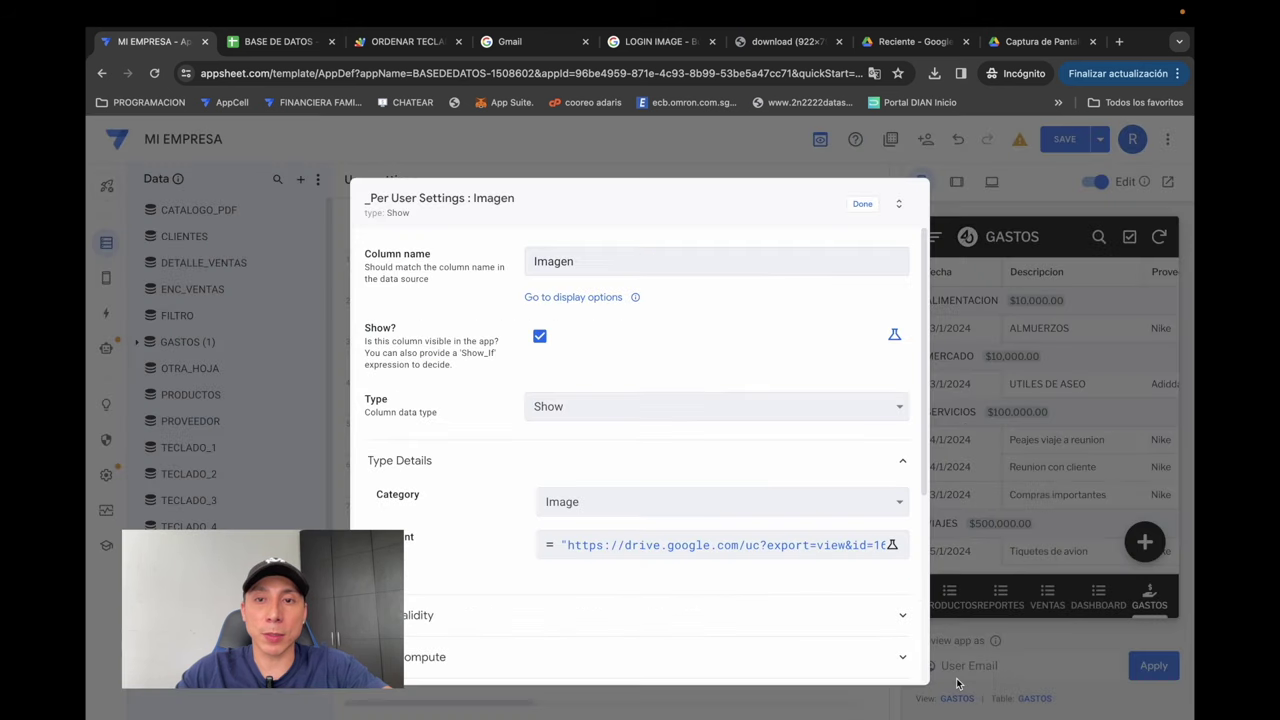
{"action": "left_click", "coordinate": [866, 204]}
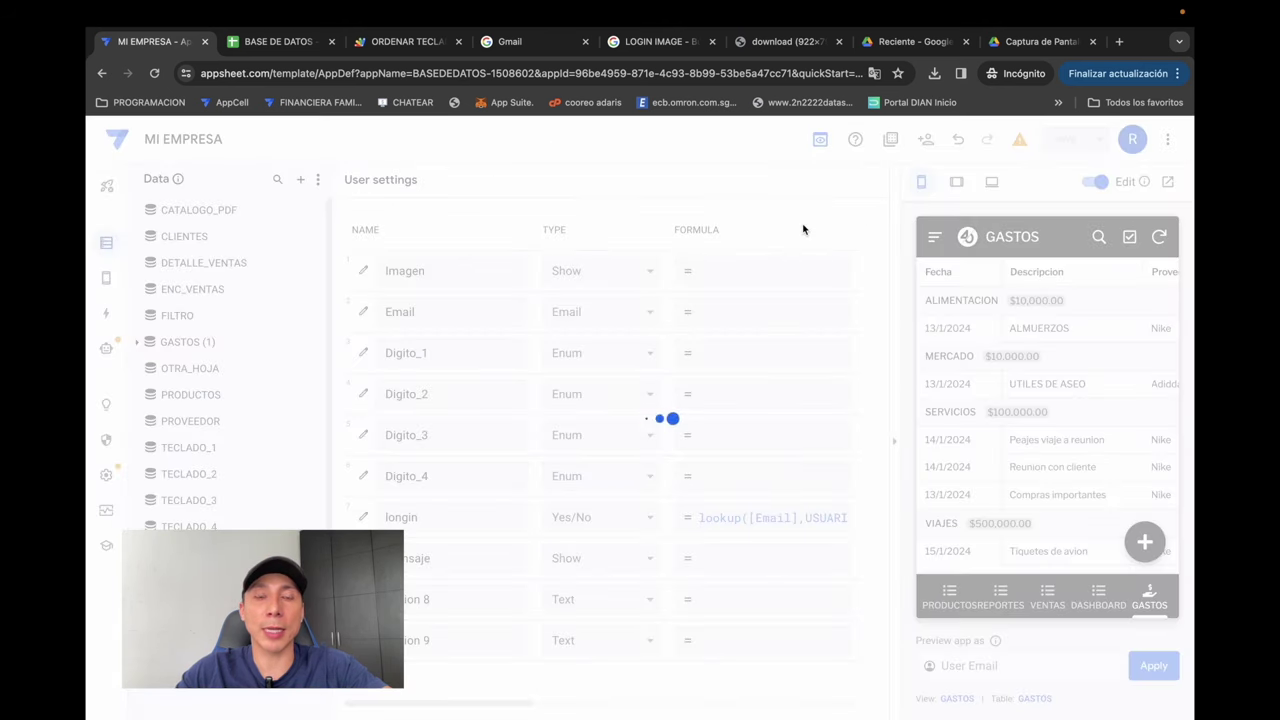
- Open Settings in the preview and test the login form with an e-mail, a PIN digit and Save
{"action": "left_click", "coordinate": [934, 236]}
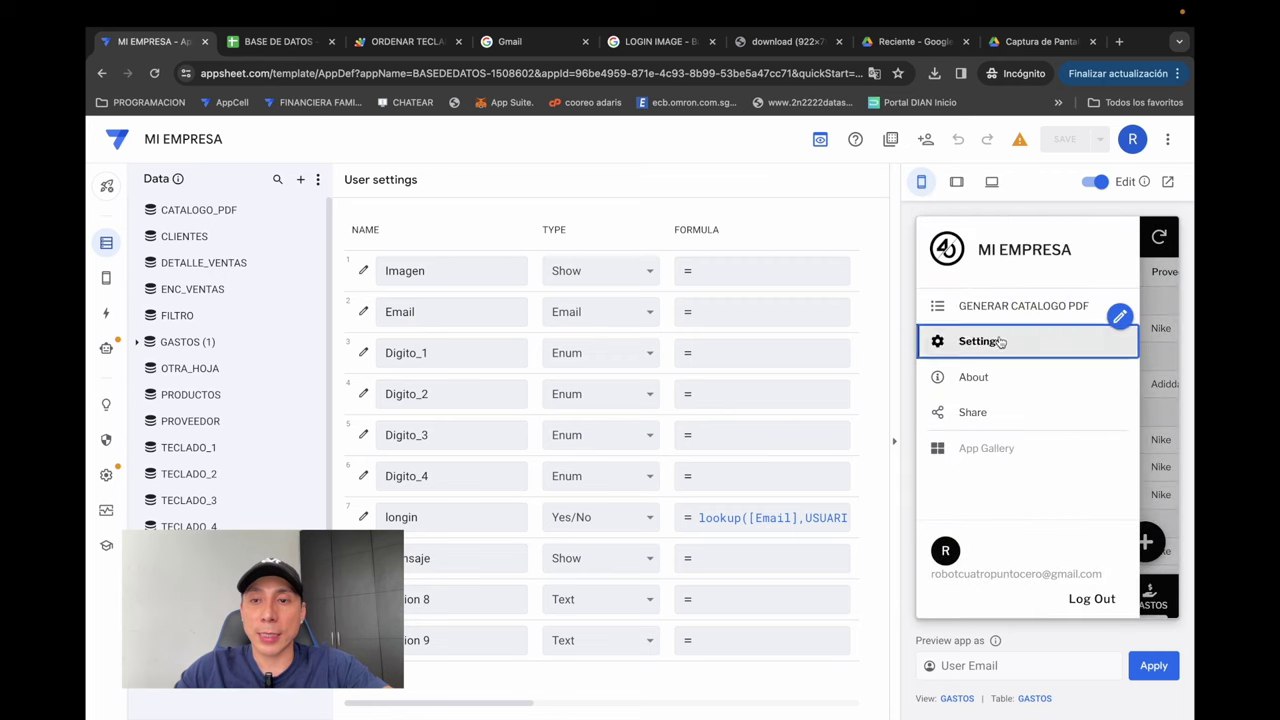
{"action": "left_click", "coordinate": [1008, 338]}
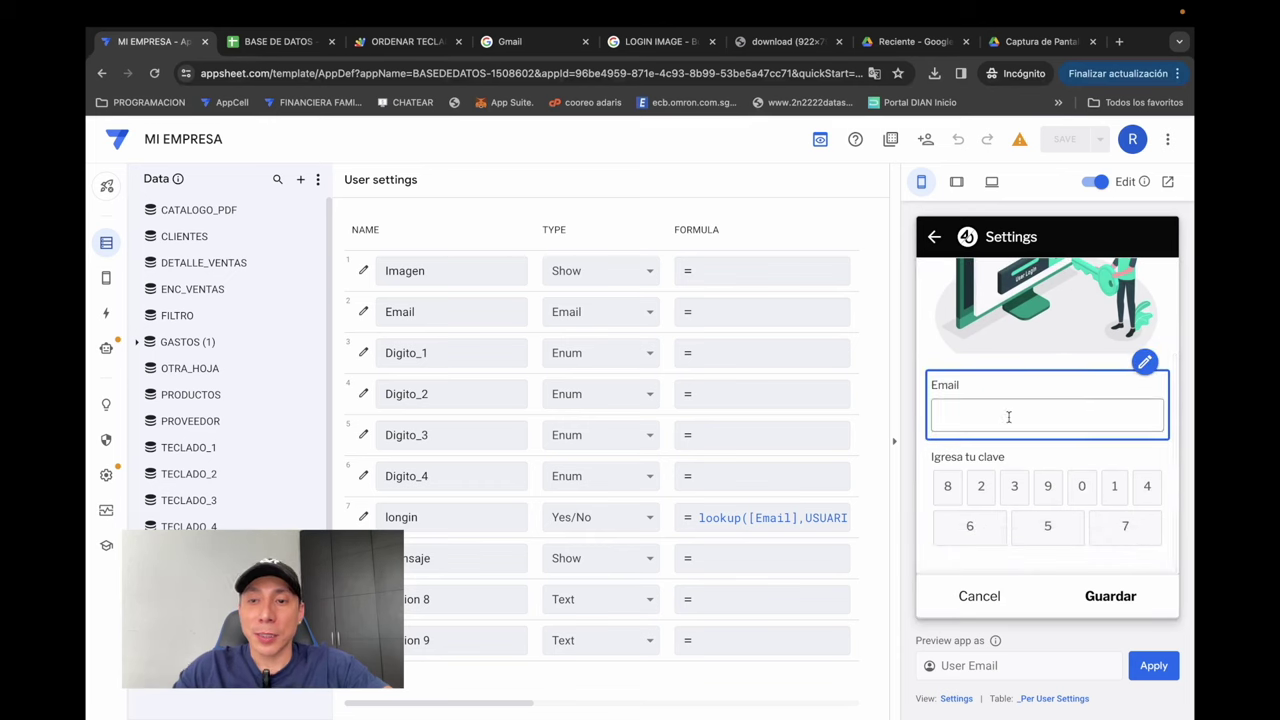
{"action": "left_click", "coordinate": [1006, 415]}
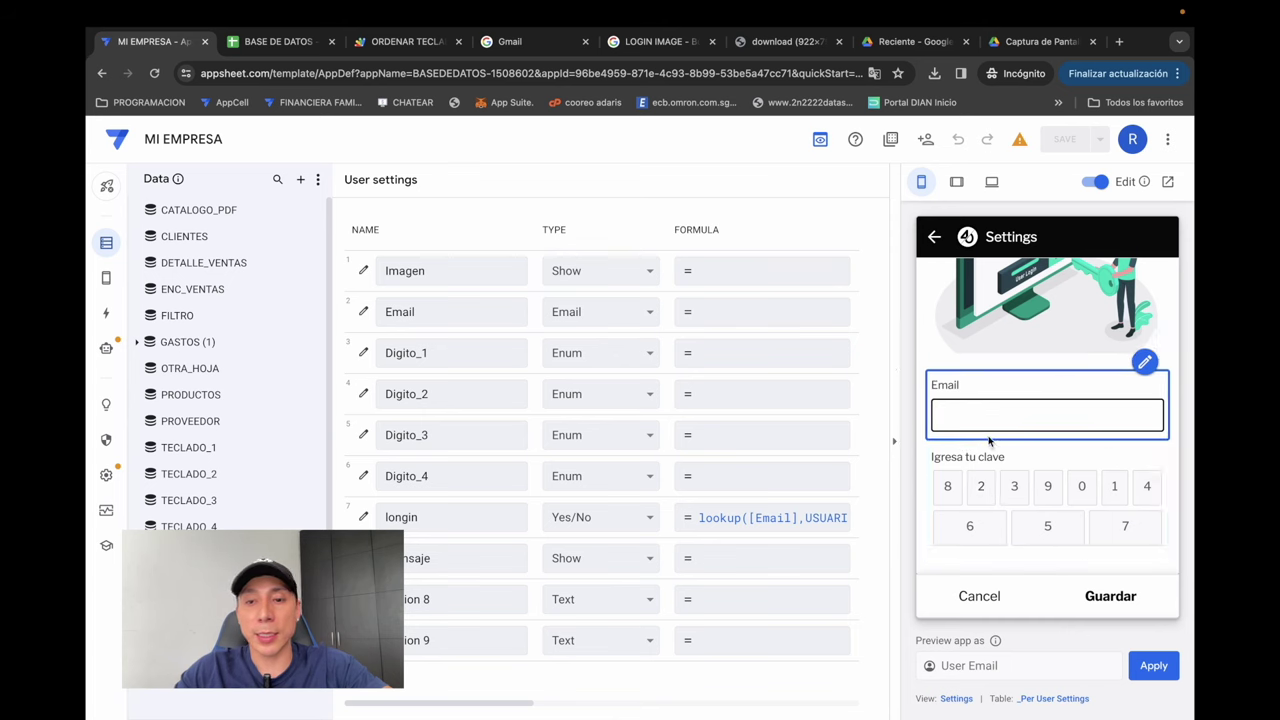
{"action": "type", "text": "DDD"}
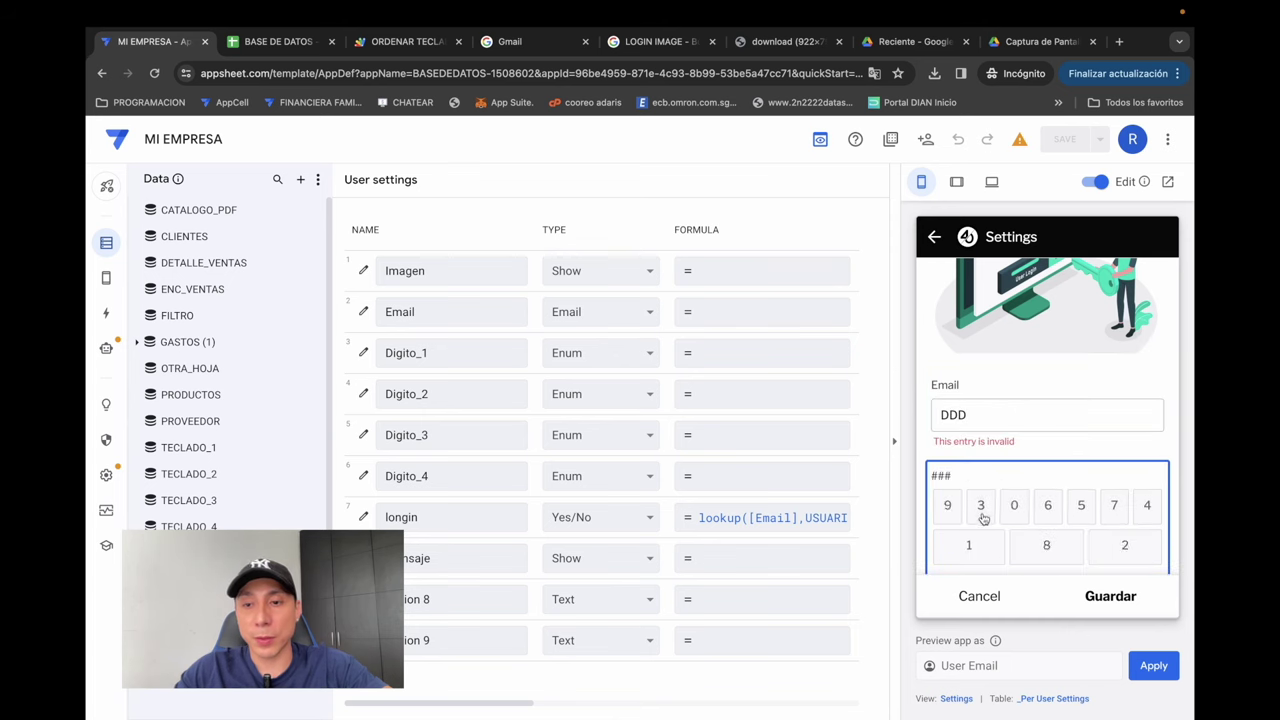
{"action": "left_click", "coordinate": [983, 518]}
{"action": "left_click", "coordinate": [1096, 600]}
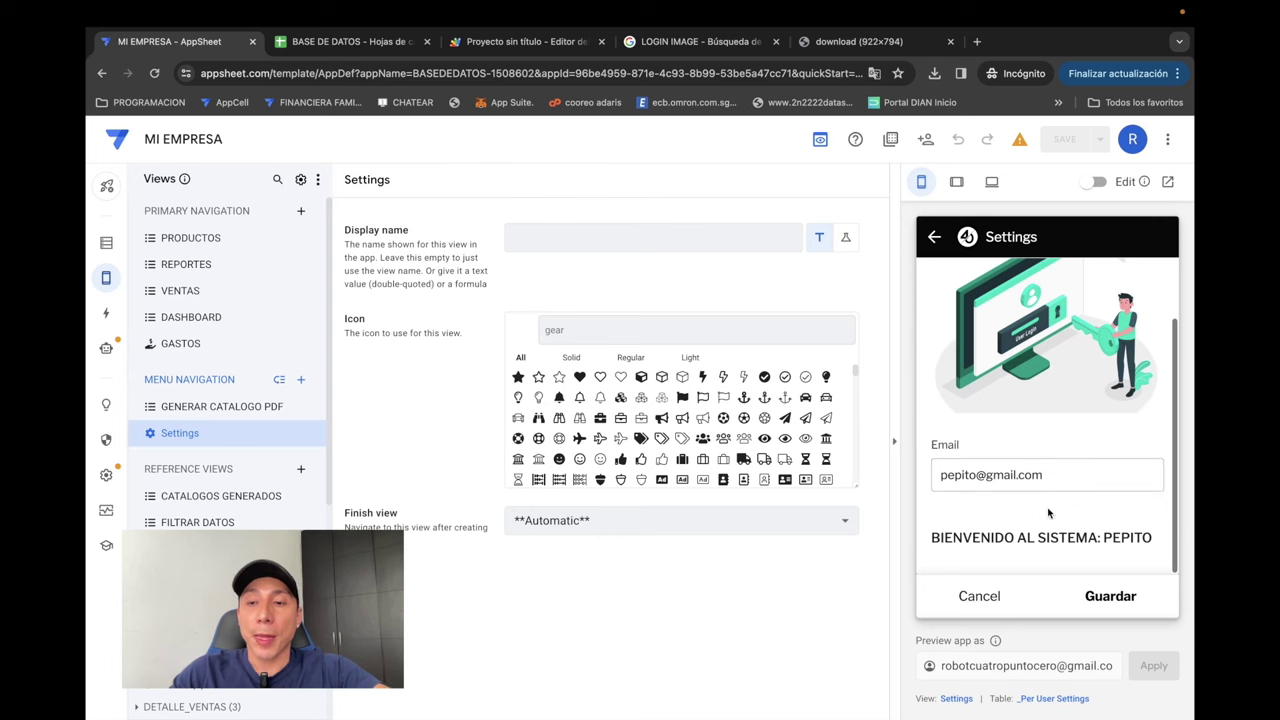
{"action": "left_click", "coordinate": [1094, 596]}
- Reopen Settings in the preview, scroll to the welcome message, then go to the app's data tables
{"action": "left_click", "coordinate": [934, 237]}
{"action": "left_click", "coordinate": [975, 337]}
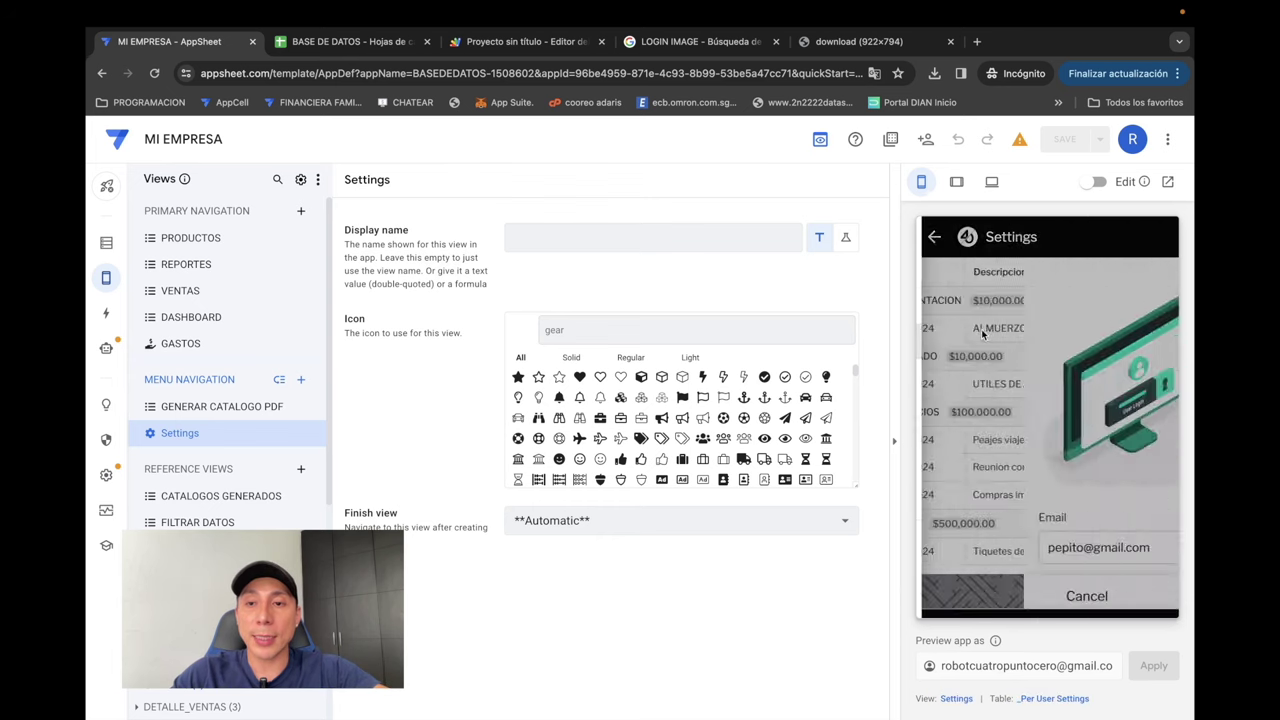
{"action": "scroll", "coordinate": [1082, 499], "scroll_direction": "down", "scroll_amount": 2}
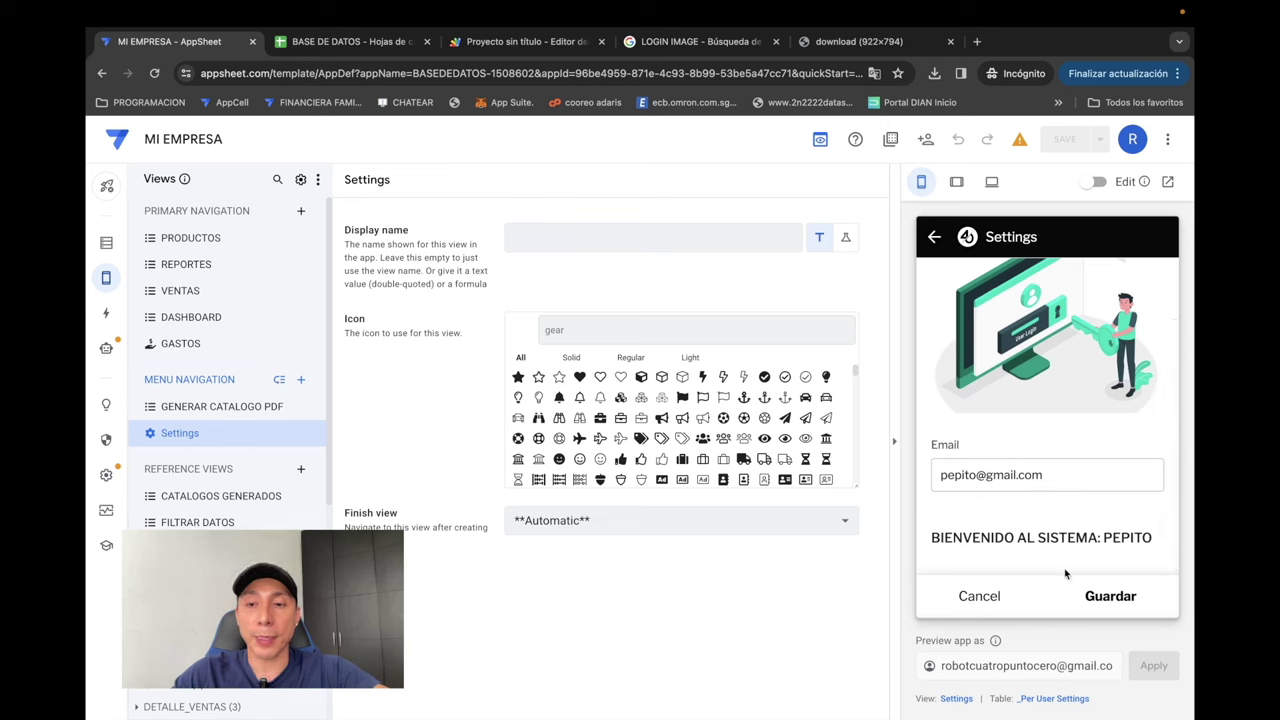
{"action": "left_click", "coordinate": [1125, 592]}
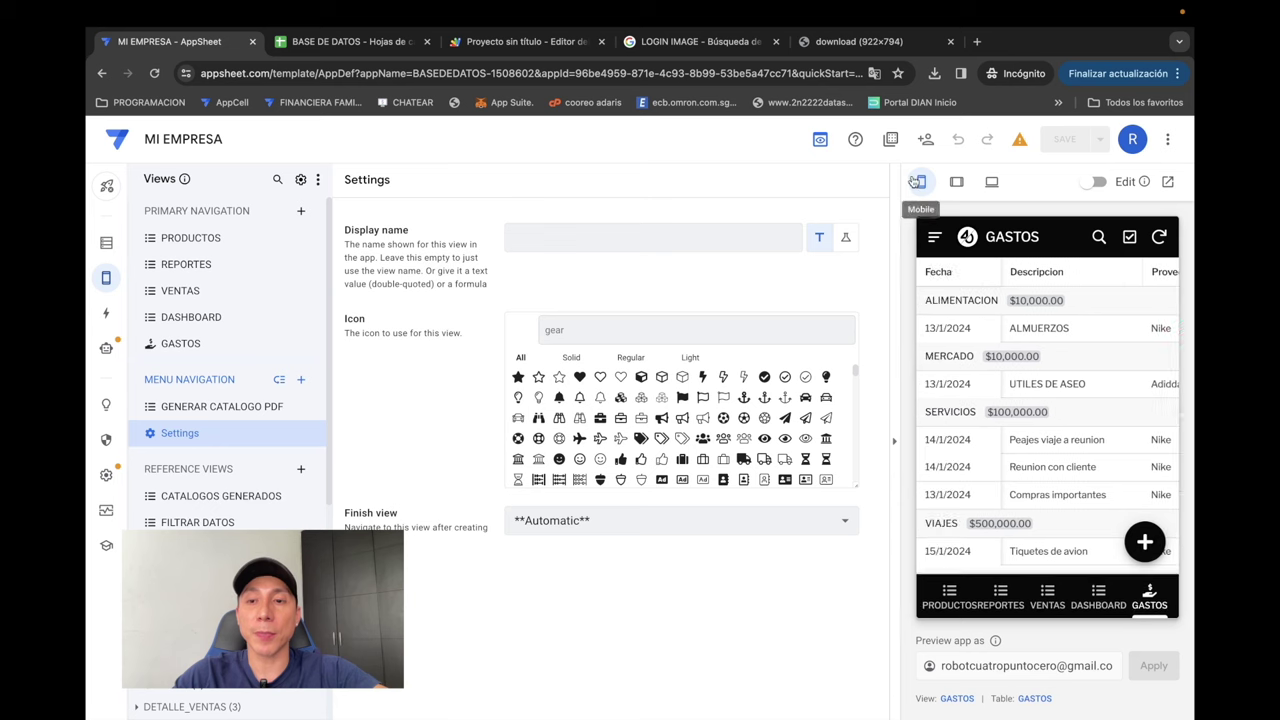
{"action": "left_click", "coordinate": [936, 237]}
{"action": "left_click", "coordinate": [1016, 354]}
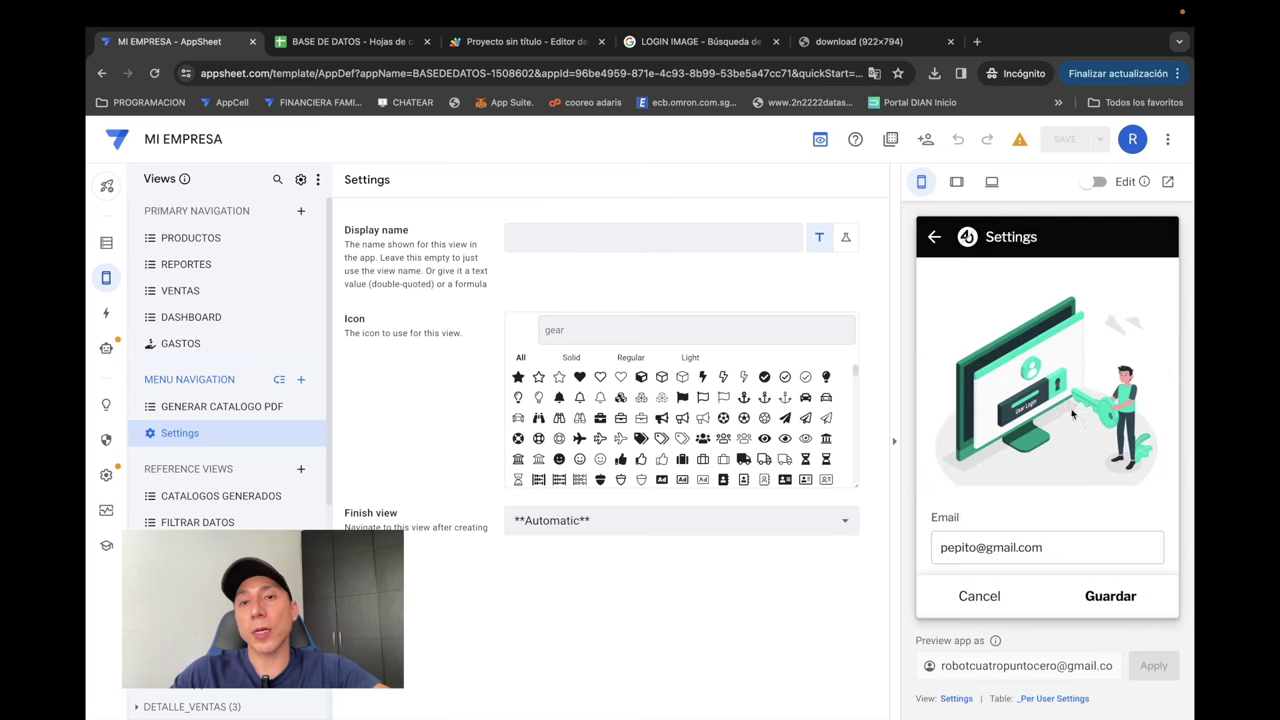
{"action": "scroll", "coordinate": [1080, 463], "scroll_direction": "down", "scroll_amount": 2}
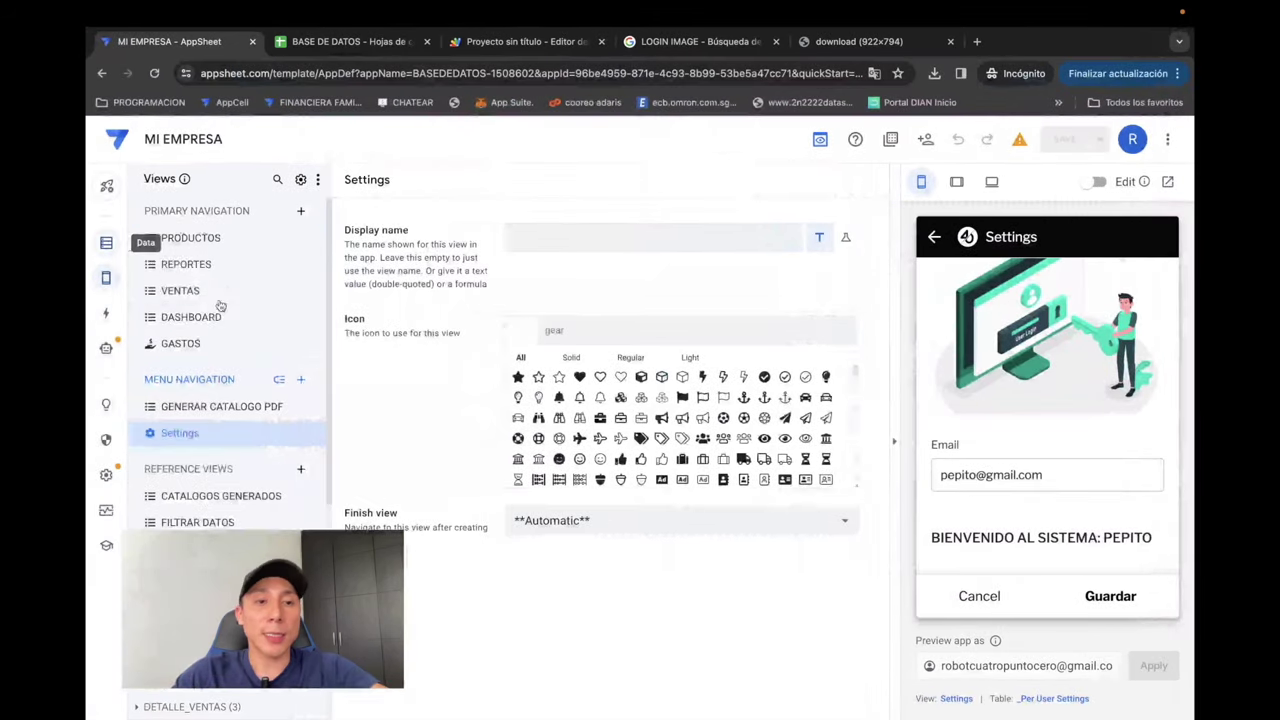
{"action": "left_click", "coordinate": [106, 243]}
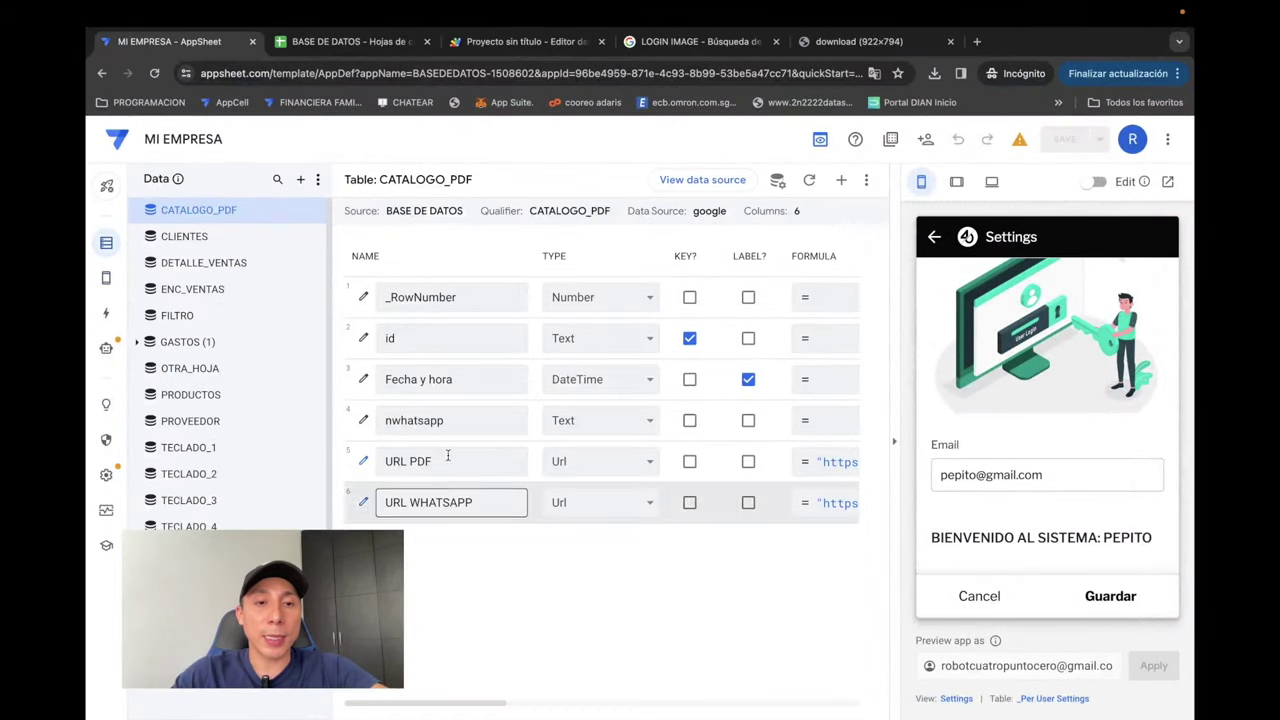
- Set the Email and Digito_1 columns to reset on edit
{"action": "left_click", "coordinate": [363, 311]}
{"action": "scroll", "coordinate": [487, 471], "scroll_direction": "down", "scroll_amount": 2}
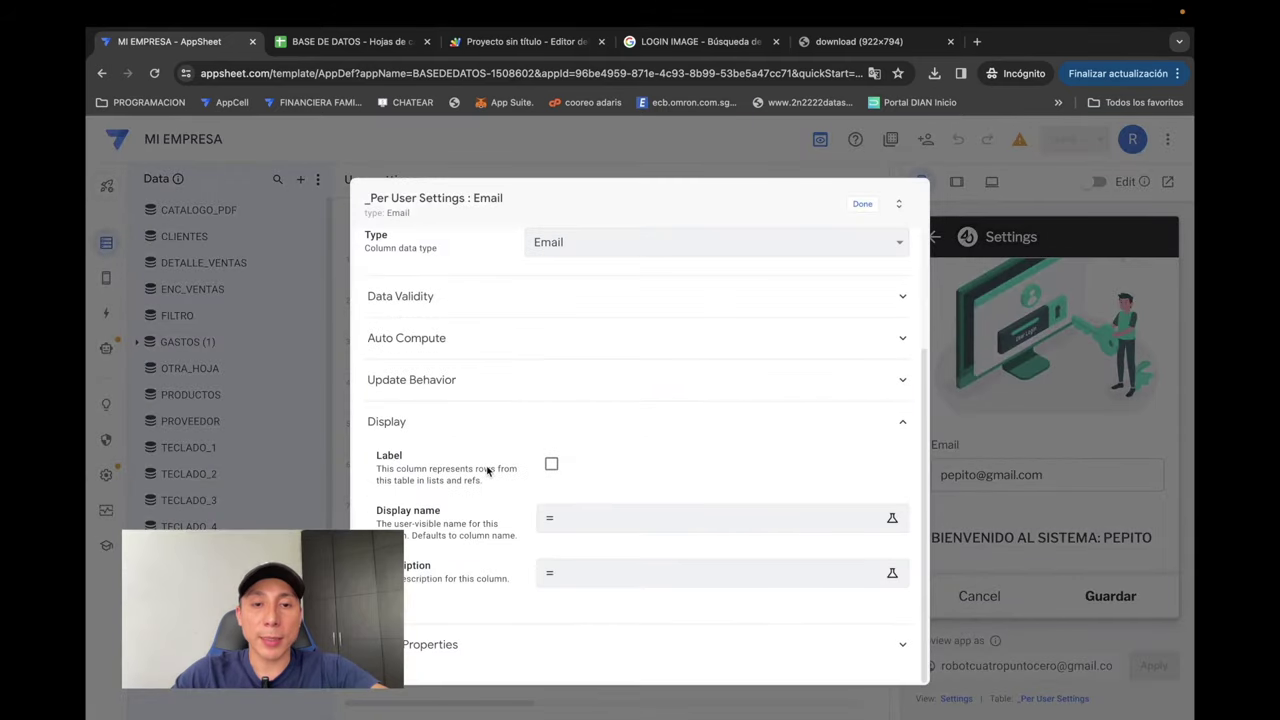
{"action": "left_click", "coordinate": [473, 389]}
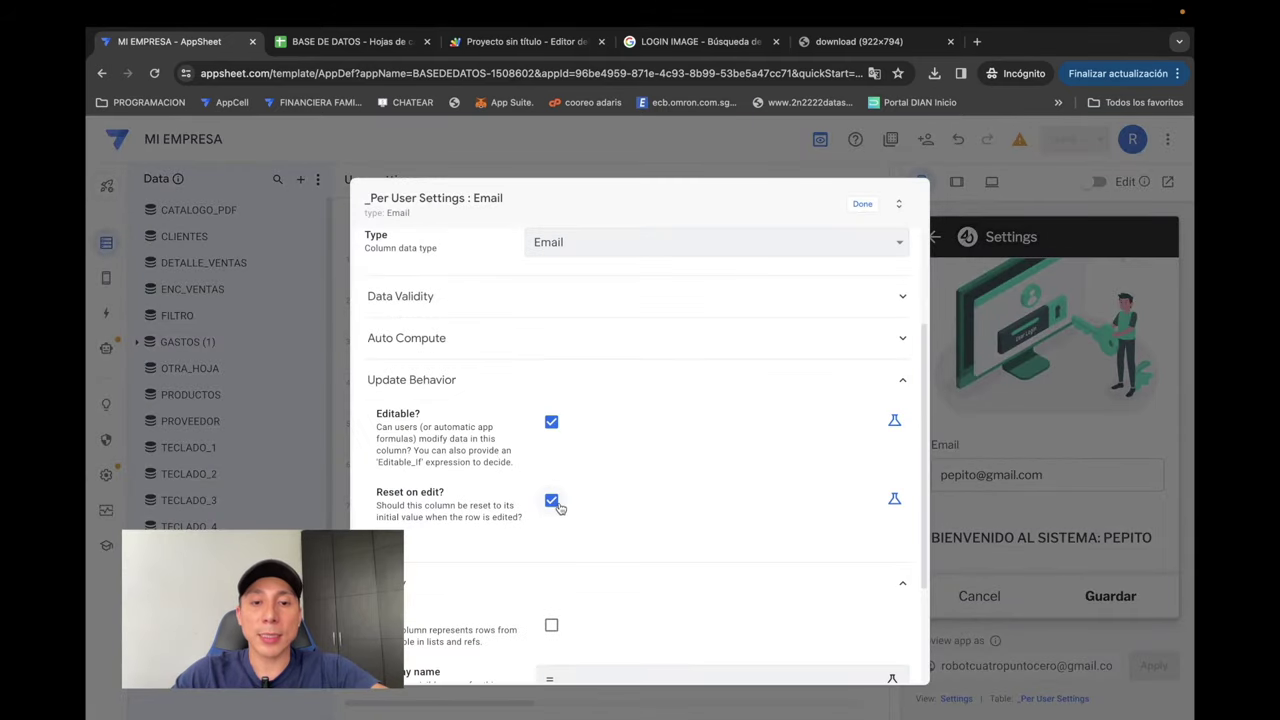
{"action": "left_click", "coordinate": [858, 207]}
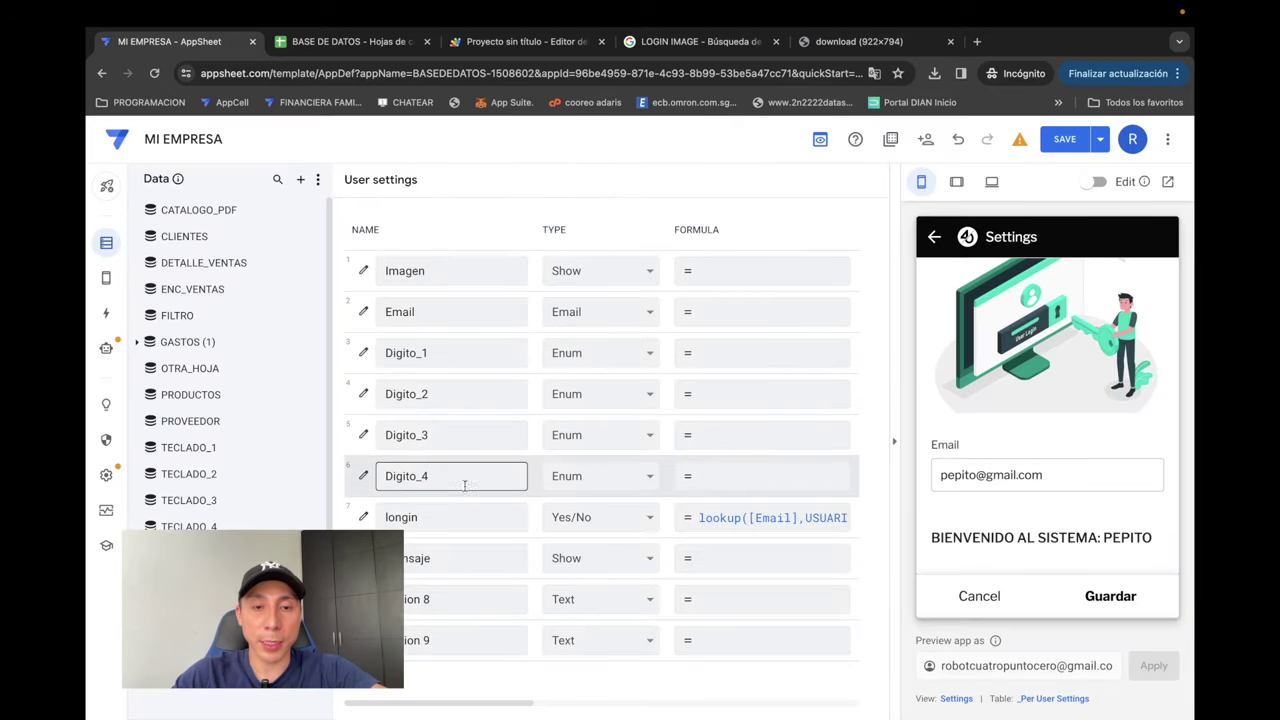
{"action": "left_click", "coordinate": [364, 355]}
{"action": "scroll", "coordinate": [474, 500], "scroll_direction": "down", "scroll_amount": 3}
{"action": "scroll", "coordinate": [476, 530], "scroll_direction": "down", "scroll_amount": 5}
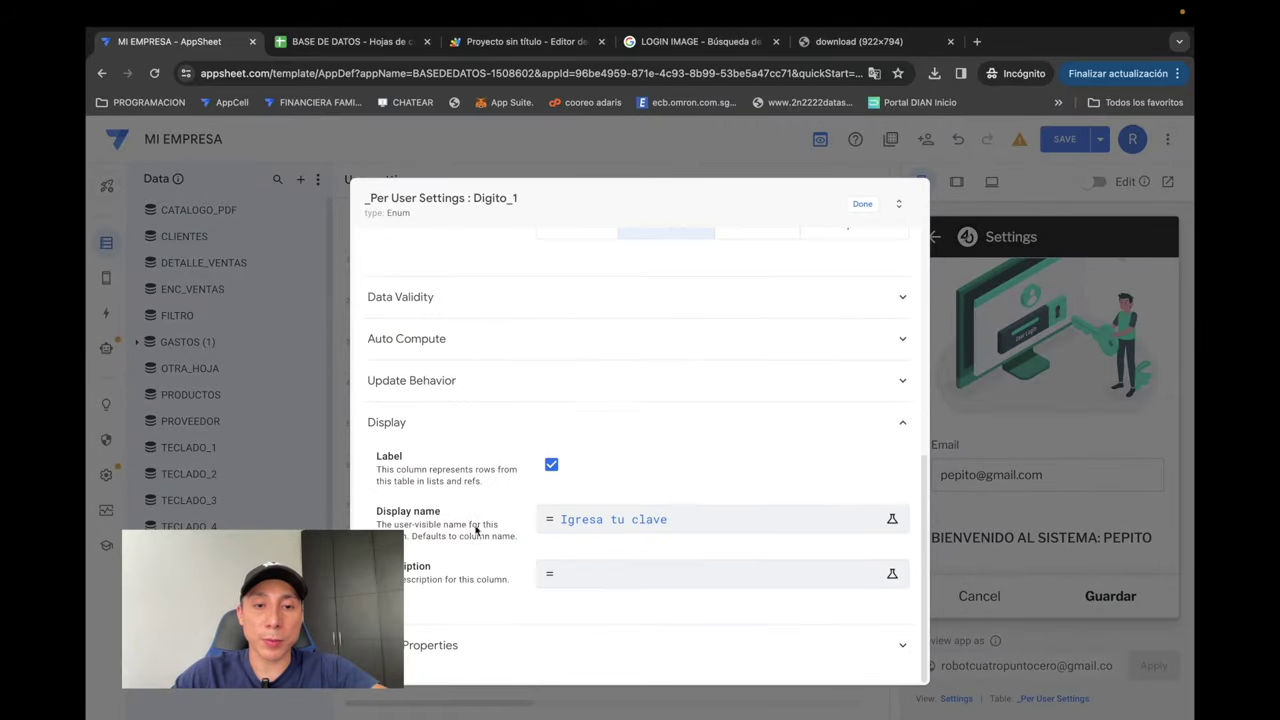
{"action": "left_click", "coordinate": [466, 648]}
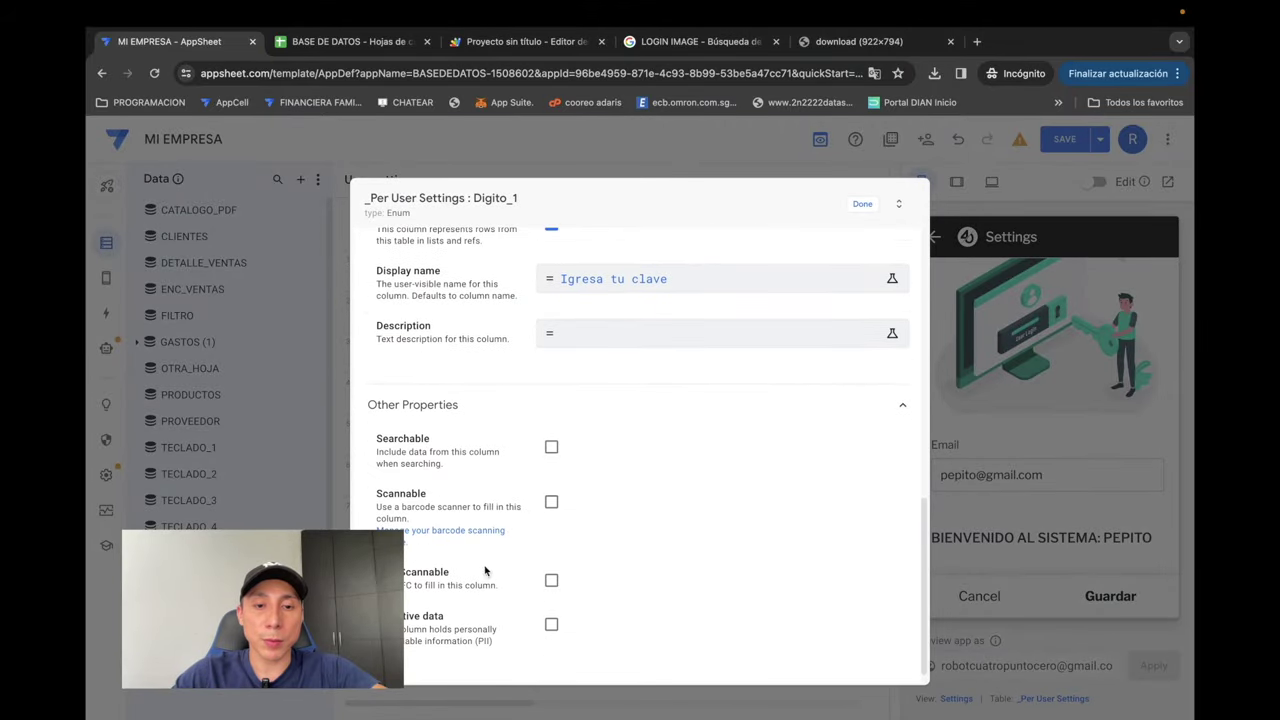
{"action": "scroll", "coordinate": [460, 454], "scroll_direction": "up", "scroll_amount": 5}
{"action": "left_click", "coordinate": [862, 203]}
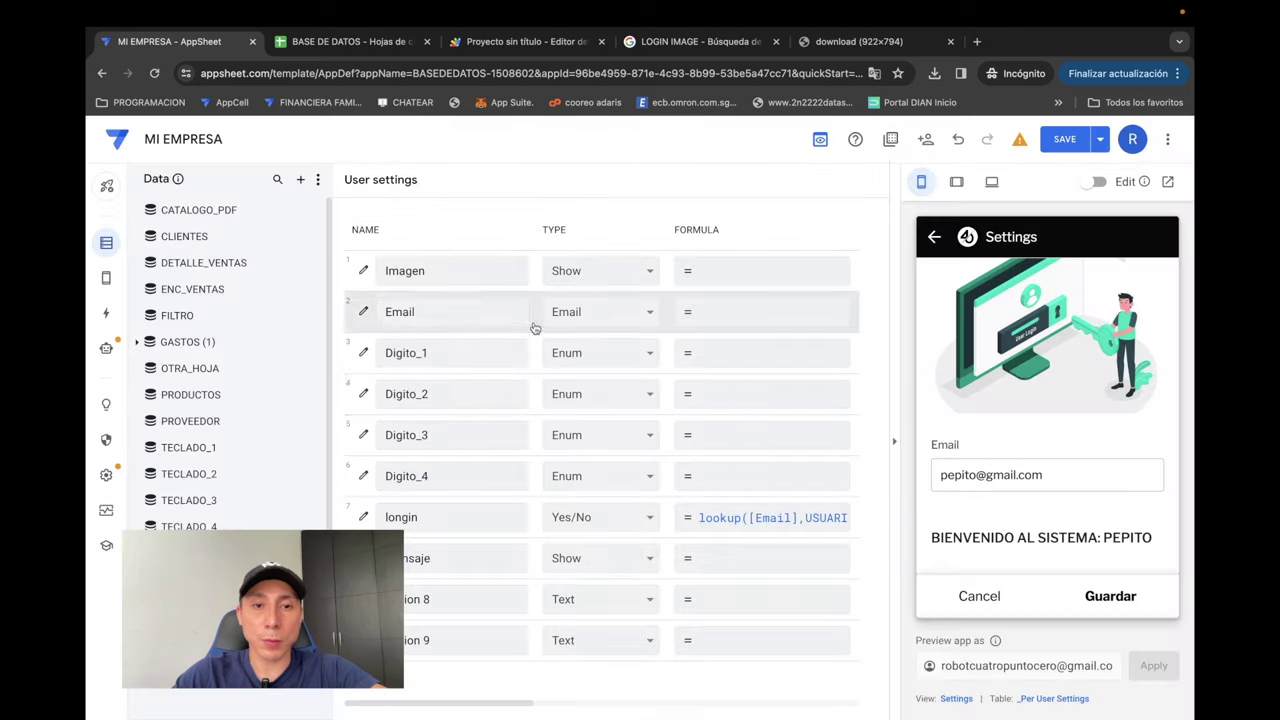
- Set Digito_2, Digito_3 and Digito_4 to reset on edit and save the app
{"action": "left_click", "coordinate": [364, 391]}
{"action": "left_click", "coordinate": [862, 203]}
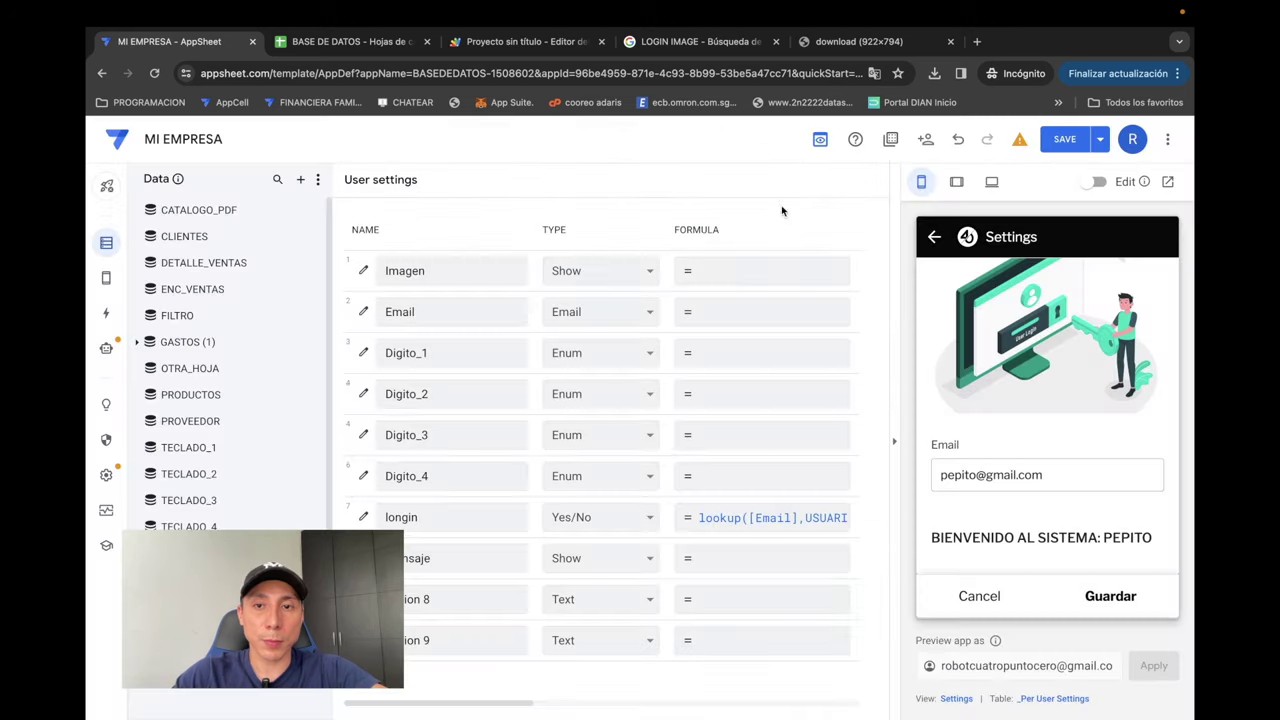
{"action": "left_click", "coordinate": [420, 440]}
{"action": "scroll", "coordinate": [500, 560], "scroll_direction": "down", "scroll_amount": 3}
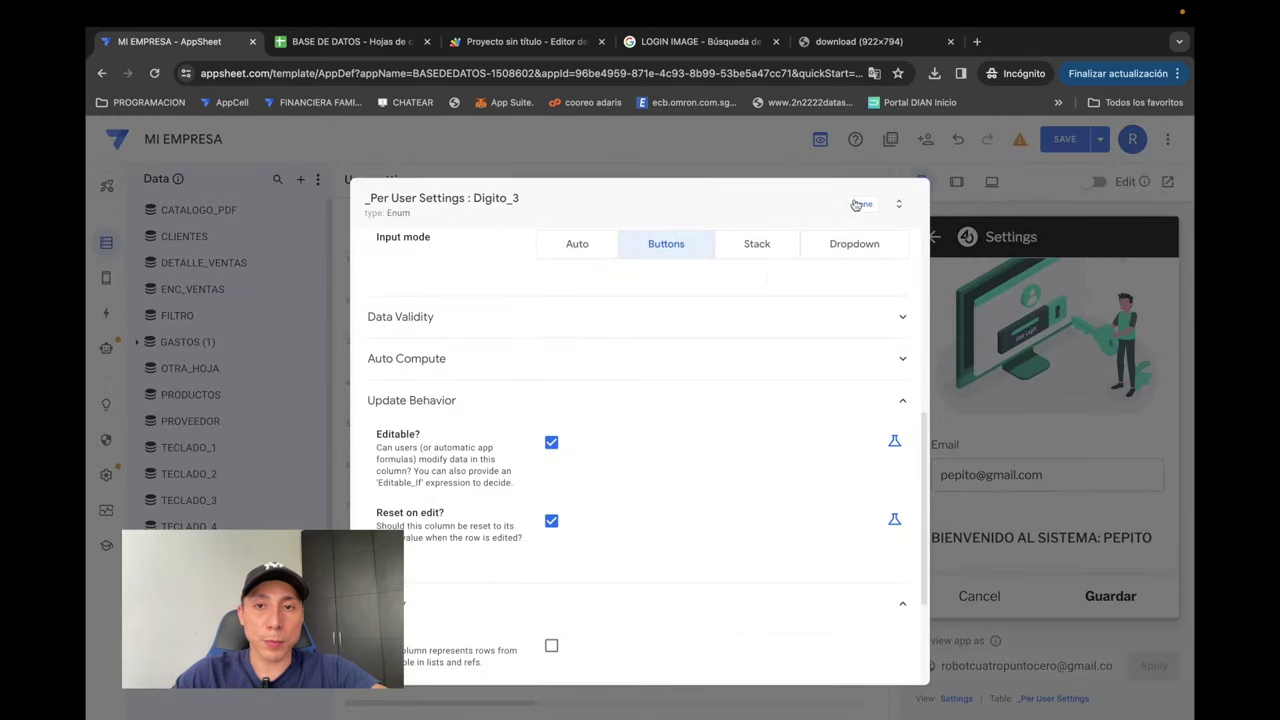
{"action": "left_click", "coordinate": [862, 204]}
{"action": "left_click", "coordinate": [364, 474]}
{"action": "scroll", "coordinate": [532, 561], "scroll_direction": "down", "scroll_amount": 3}
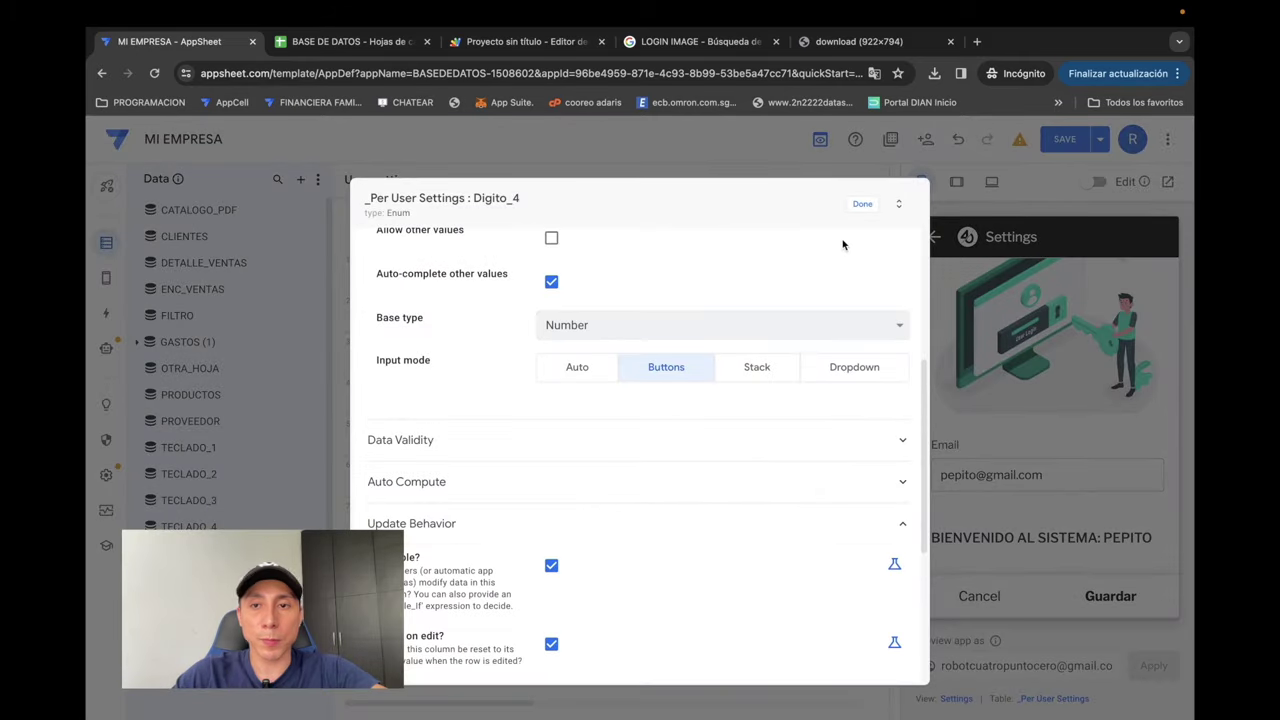
{"action": "left_click", "coordinate": [862, 203]}
{"action": "left_click", "coordinate": [1066, 139]}
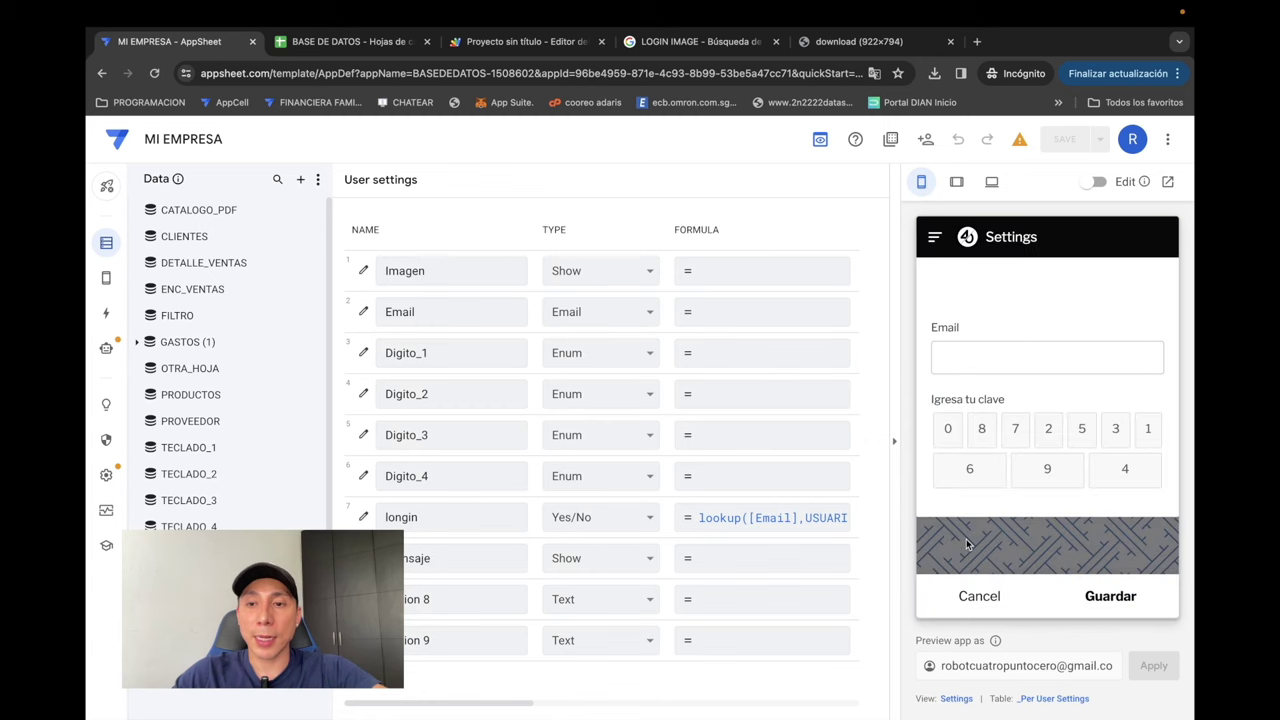
- Log in from the preview with the test user's e-mail and a four-digit PIN
{"action": "scroll", "coordinate": [1034, 517], "scroll_direction": "down", "scroll_amount": 3}
{"action": "left_click", "coordinate": [987, 413]}
{"action": "key", "text": "ctrl+v"}
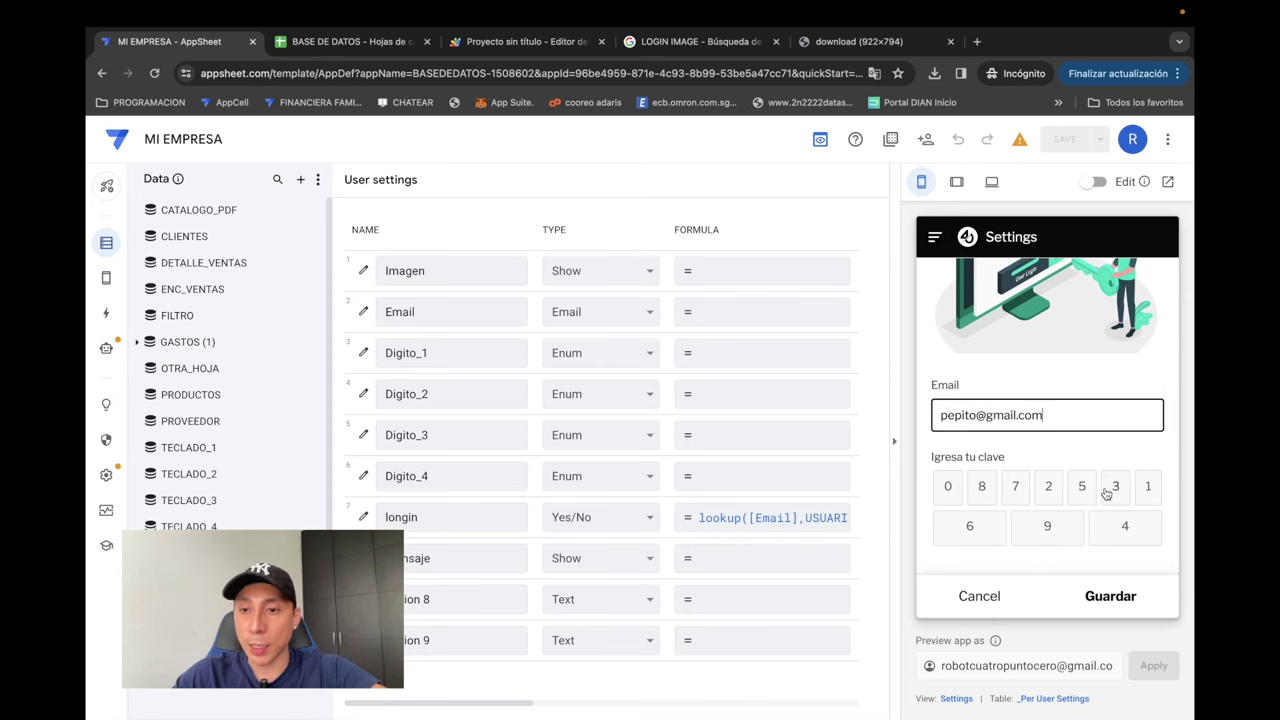
{"action": "left_click", "coordinate": [1147, 488]}
{"action": "left_click", "coordinate": [949, 506]}
{"action": "left_click", "coordinate": [1047, 541]}
{"action": "left_click", "coordinate": [1049, 503]}
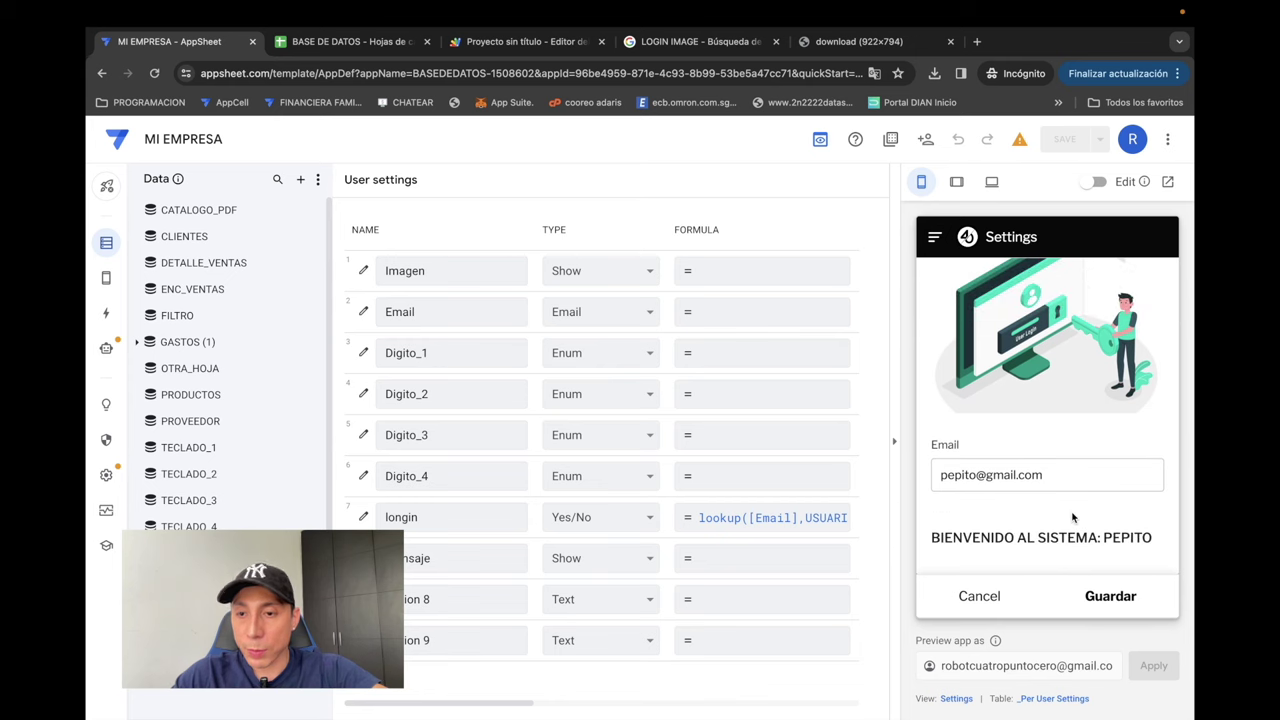
{"action": "left_click", "coordinate": [1110, 596]}
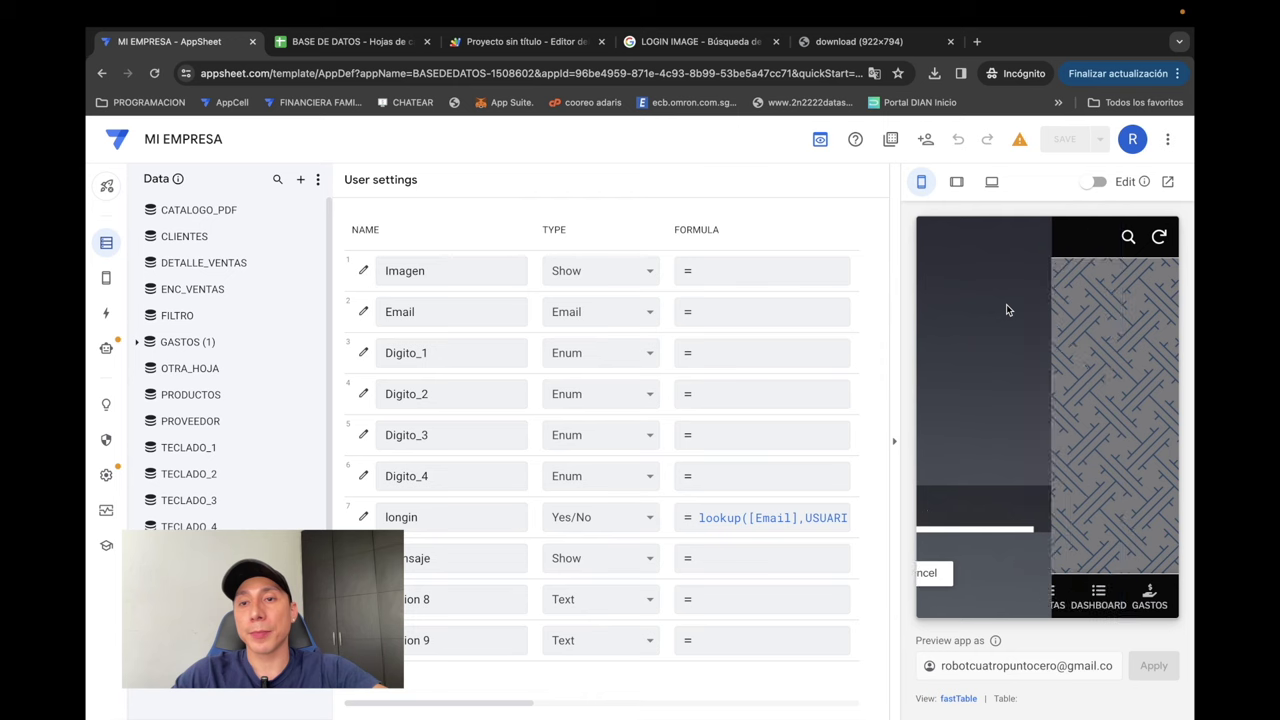
- Return to Settings in the preview and submit the empty login form
{"action": "left_click", "coordinate": [929, 236]}
{"action": "left_click", "coordinate": [976, 340]}
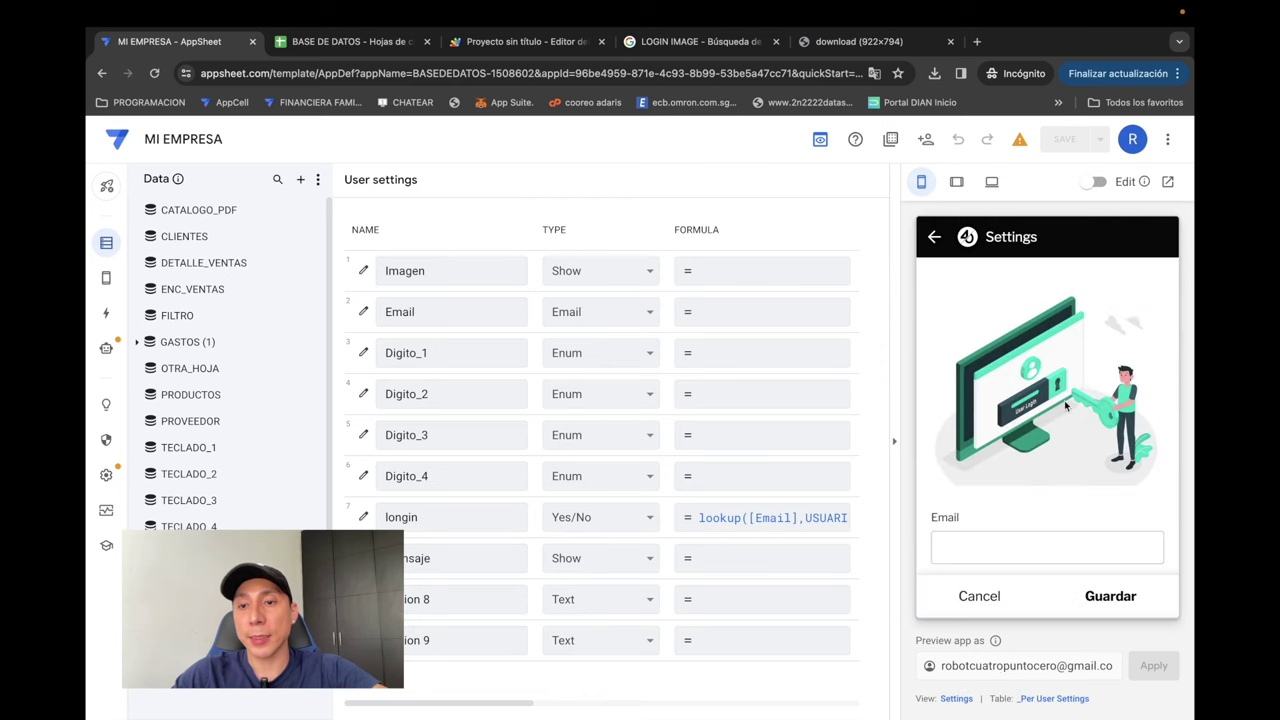
{"action": "scroll", "coordinate": [1066, 405], "scroll_direction": "down", "scroll_amount": 3}
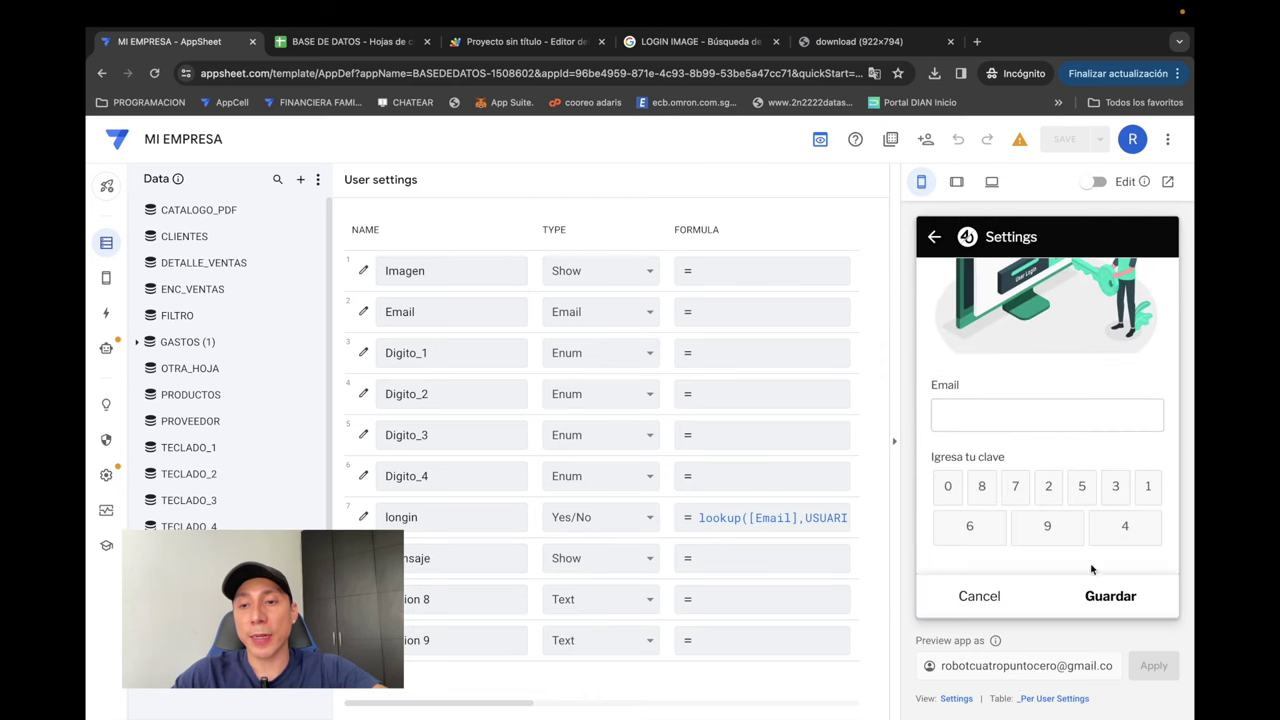
{"action": "left_click", "coordinate": [1116, 598]}
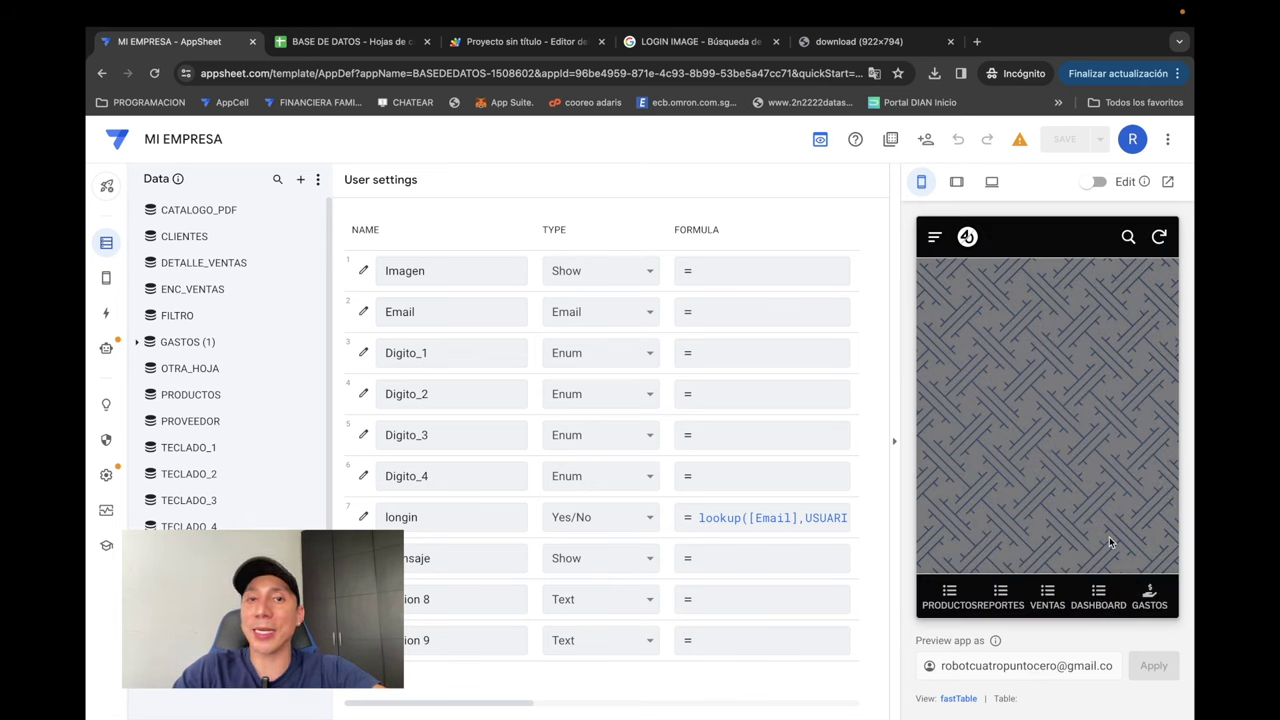
- Go back to Settings in the preview, turn on Edit, and open the key field's column settings
{"action": "left_click", "coordinate": [938, 241]}
{"action": "left_click", "coordinate": [1004, 343]}
{"action": "scroll", "coordinate": [1026, 468], "scroll_direction": "down", "scroll_amount": 1}
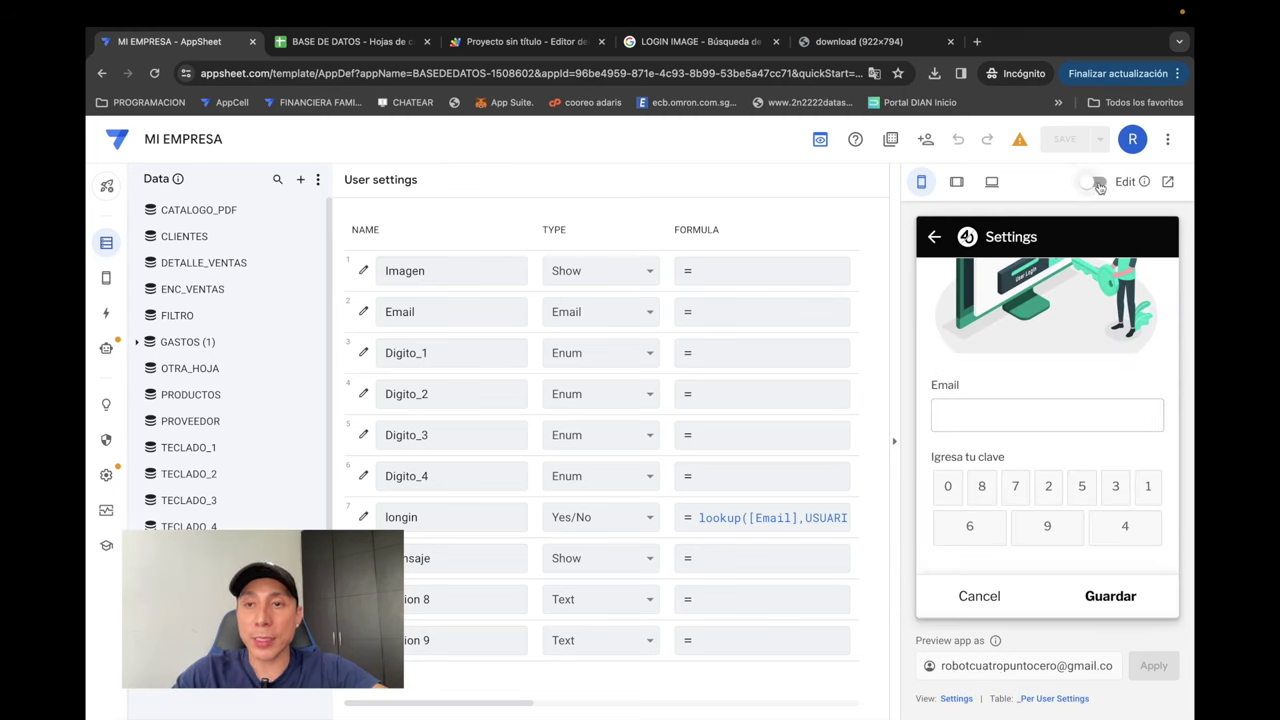
{"action": "left_click", "coordinate": [1097, 183]}
{"action": "mouse_move", "coordinate": [1047, 505]}
{"action": "left_click", "coordinate": [1144, 433]}
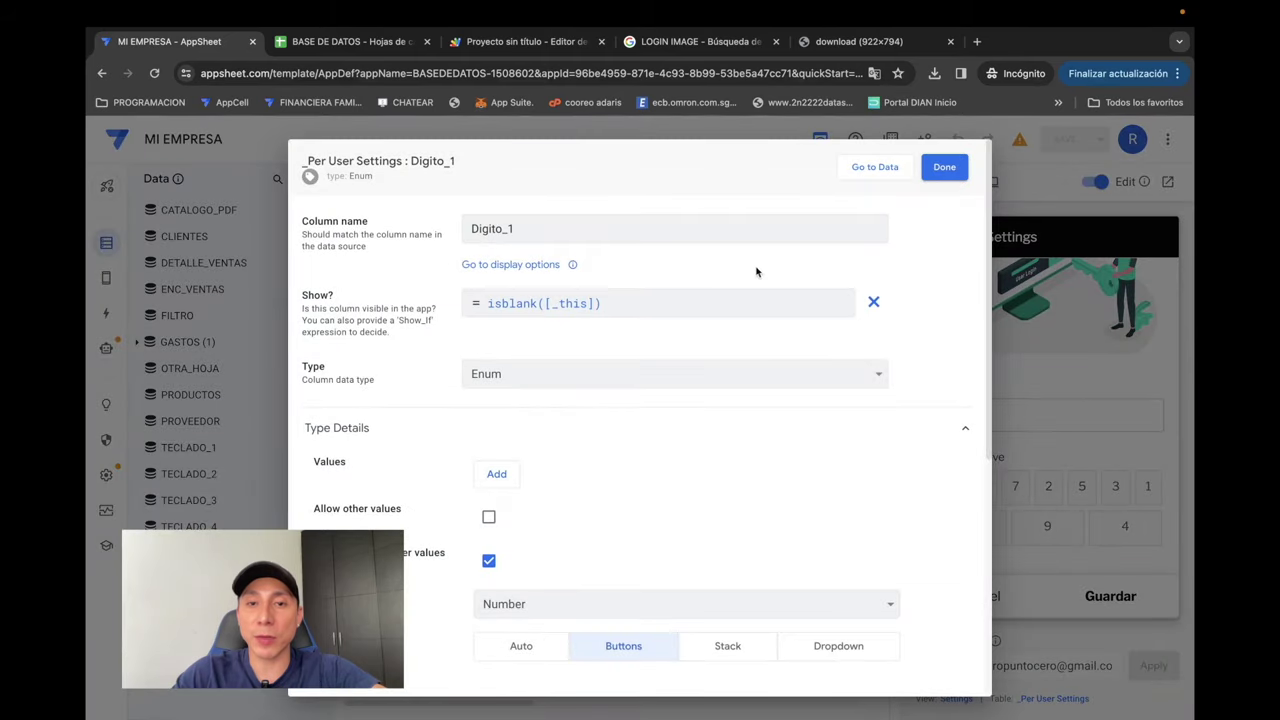
- Change Digito_1's Show_If condition to AND(isblank([_this]), ISNOTBLANK([Email]))
{"action": "left_click", "coordinate": [806, 303]}
{"action": "left_click", "coordinate": [313, 251]}
{"action": "type", "text": "AND("}
{"action": "key", "text": "Return"}
{"action": "type", "text": ","}
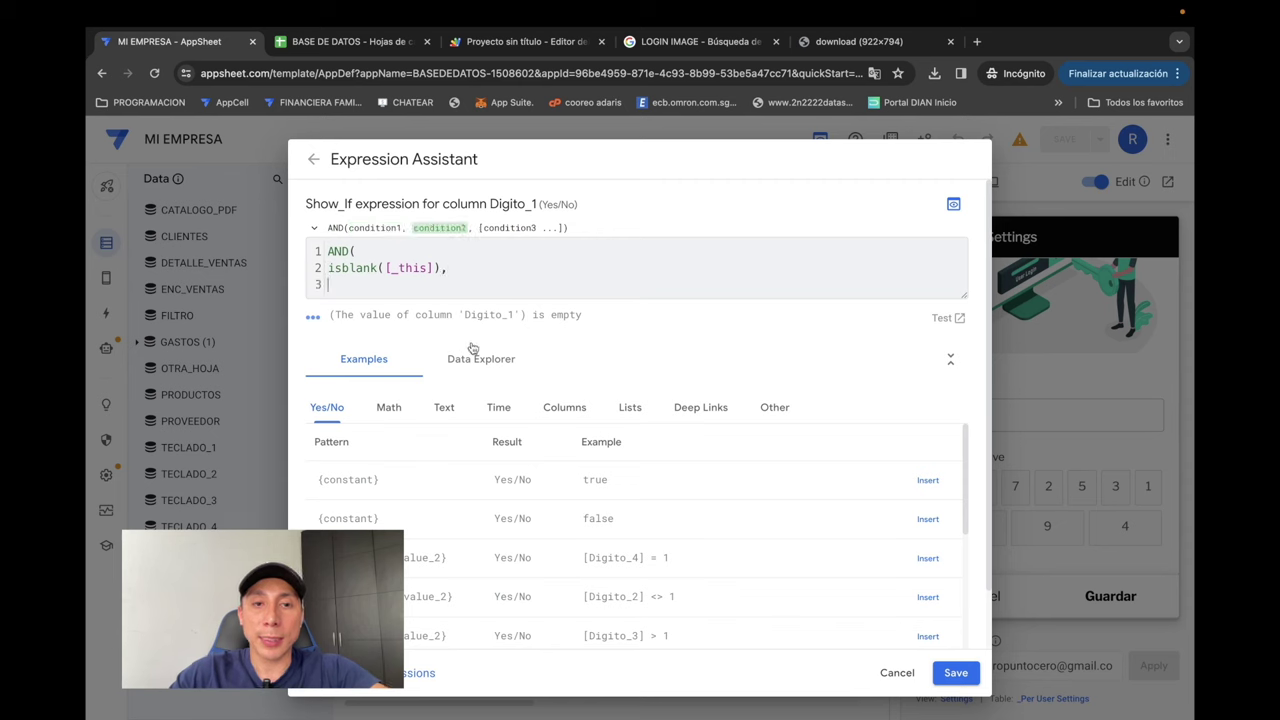
{"action": "left_click", "coordinate": [565, 407]}
{"action": "scroll", "coordinate": [695, 600], "scroll_direction": "down", "scroll_amount": 1}
{"action": "scroll", "coordinate": [740, 560], "scroll_direction": "down", "scroll_amount": 1}
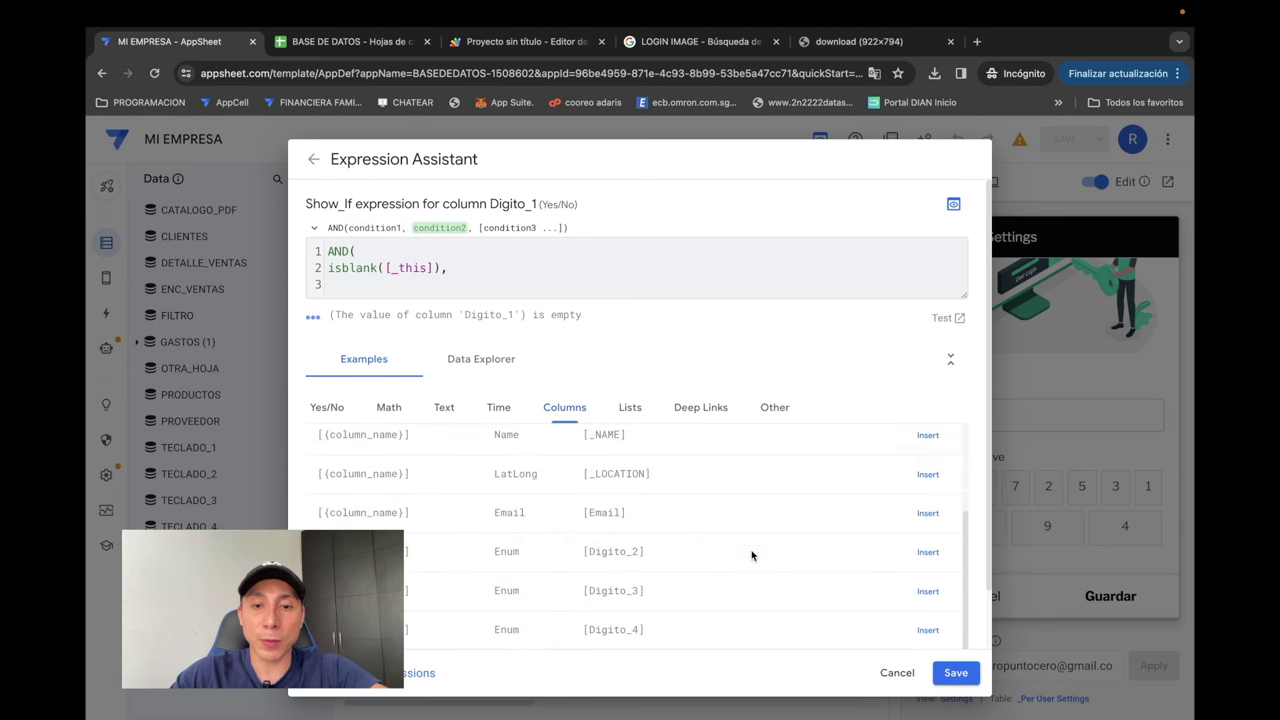
{"action": "left_click", "coordinate": [928, 510]}
{"action": "type", "text": "ISNOTBLANK"}
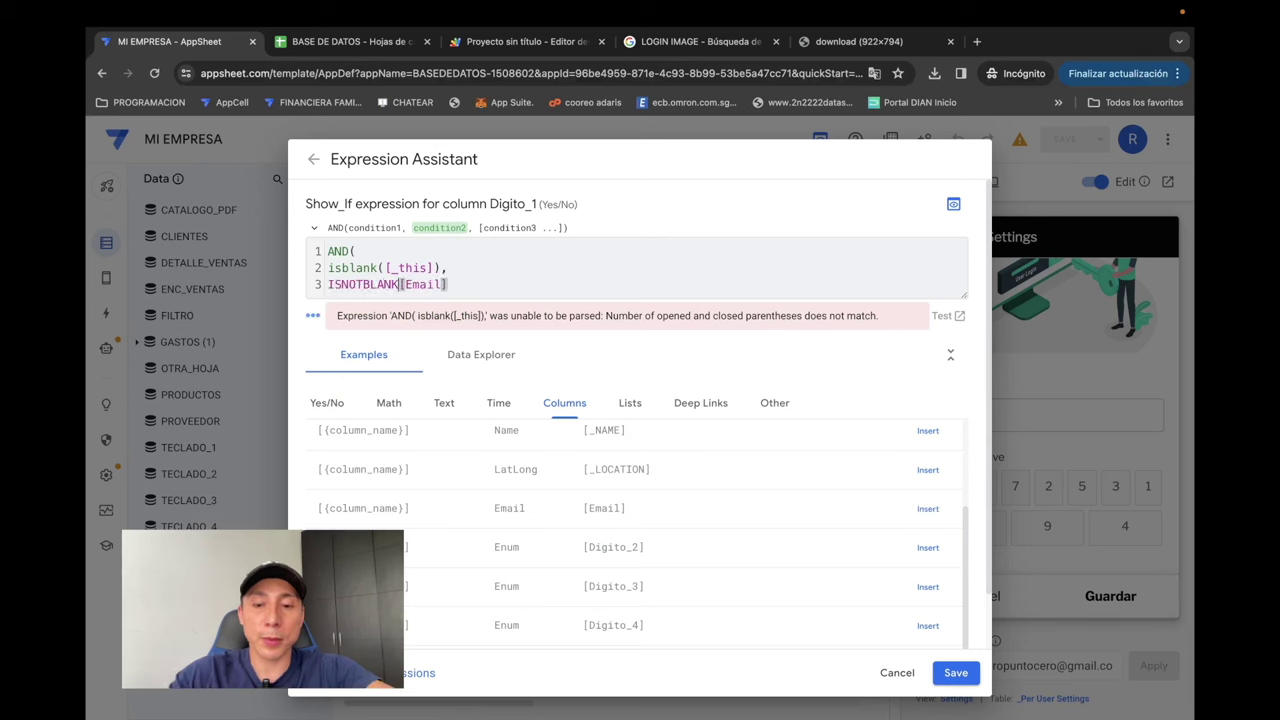
{"action": "type", "text": "([Email])"}
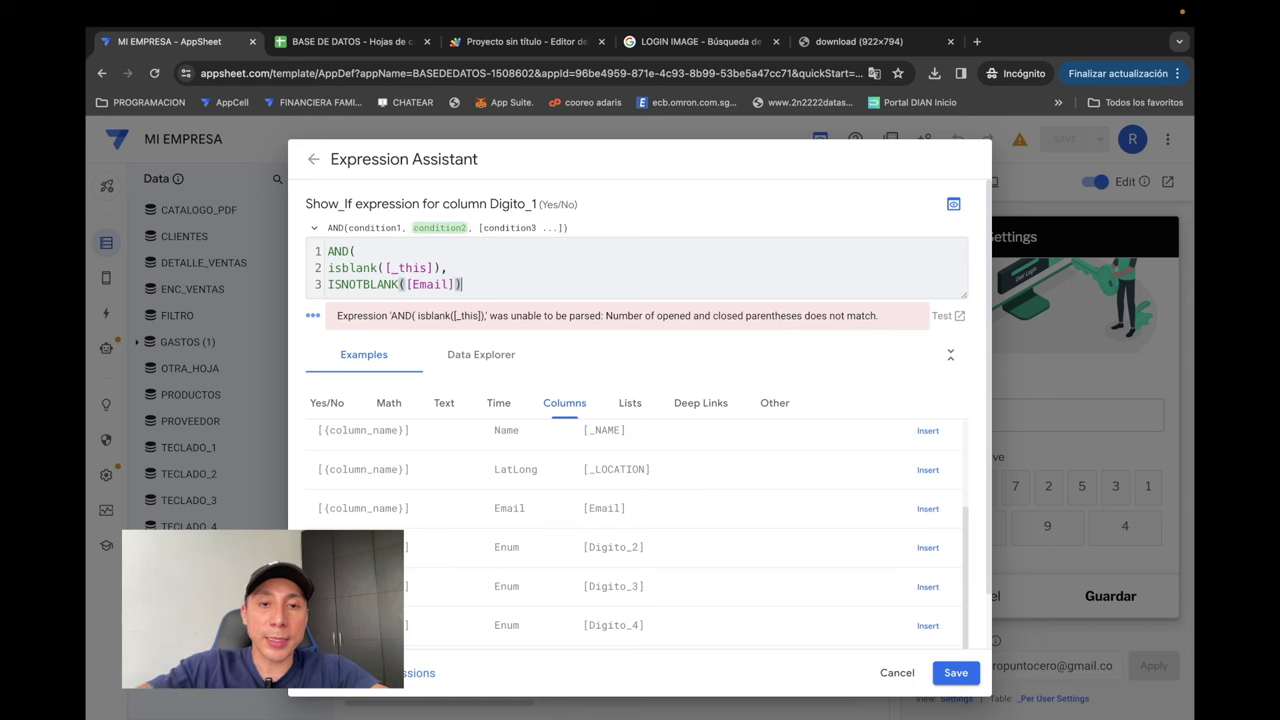
{"action": "type", "text": ")"}
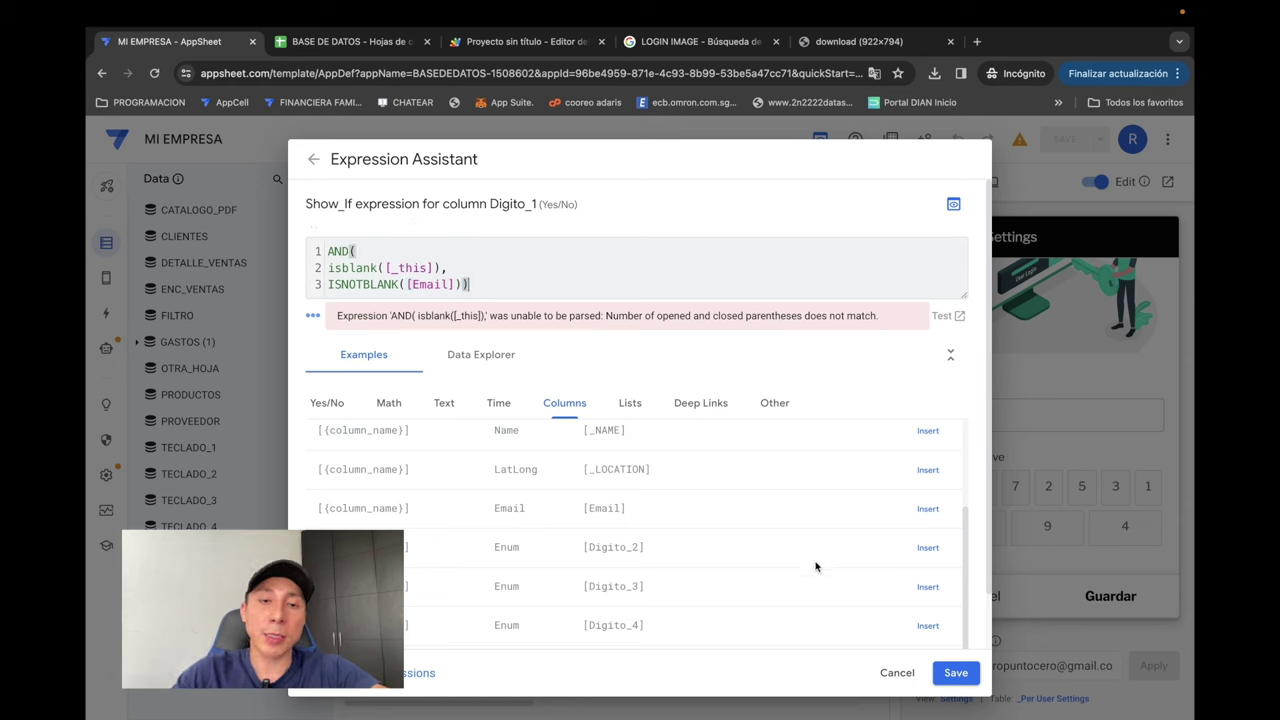
{"action": "left_click", "coordinate": [955, 672]}
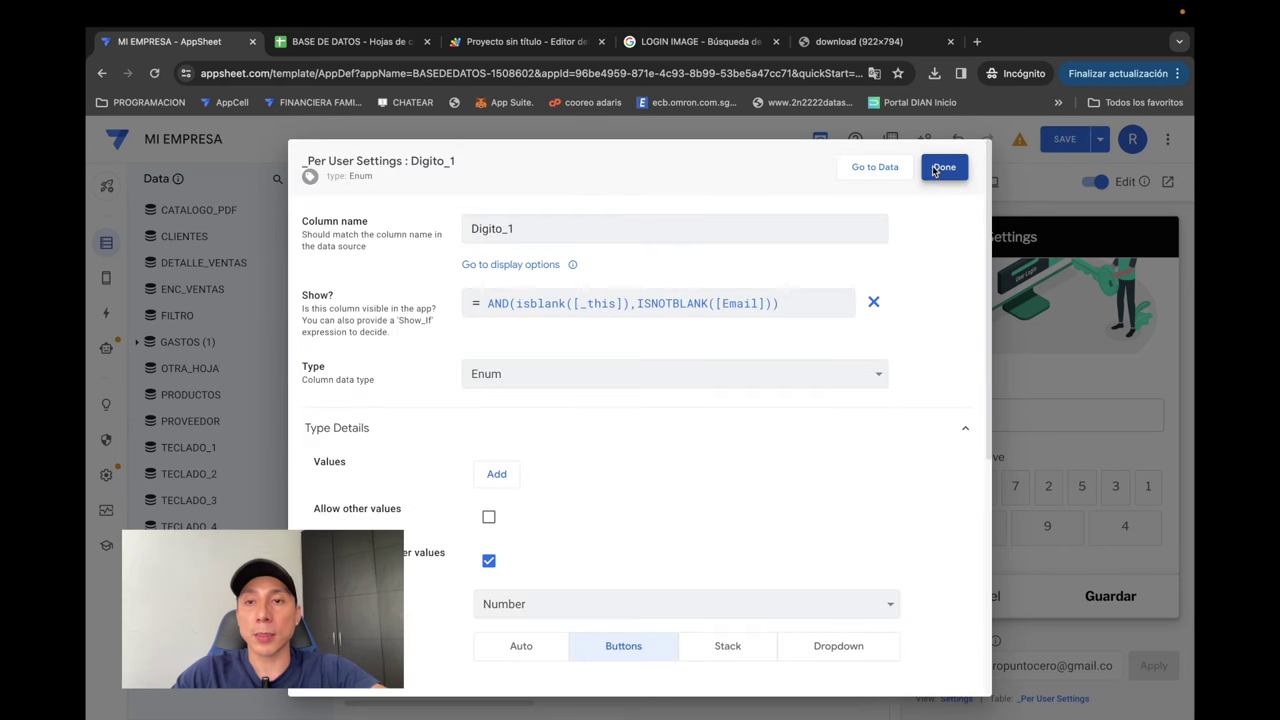
{"action": "left_click", "coordinate": [944, 168]}
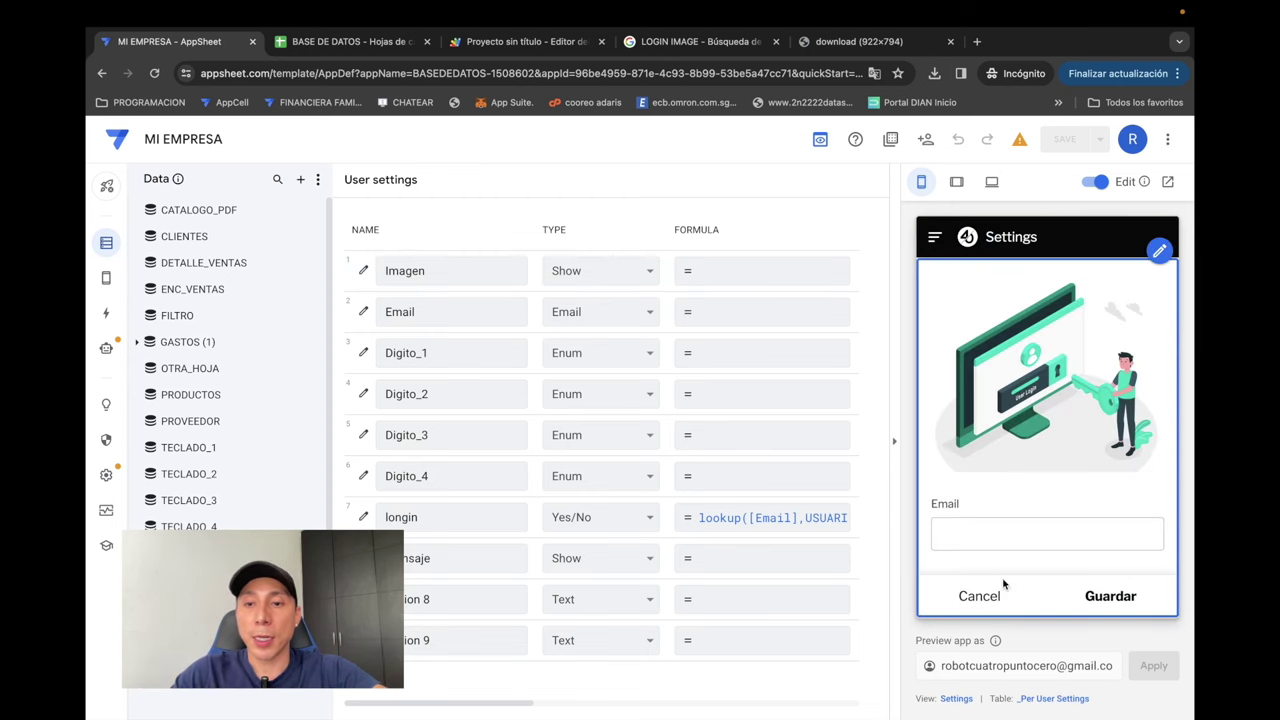
- Review the longin column's Update Behavior options, then go to the app Settings
{"action": "left_click", "coordinate": [363, 517]}
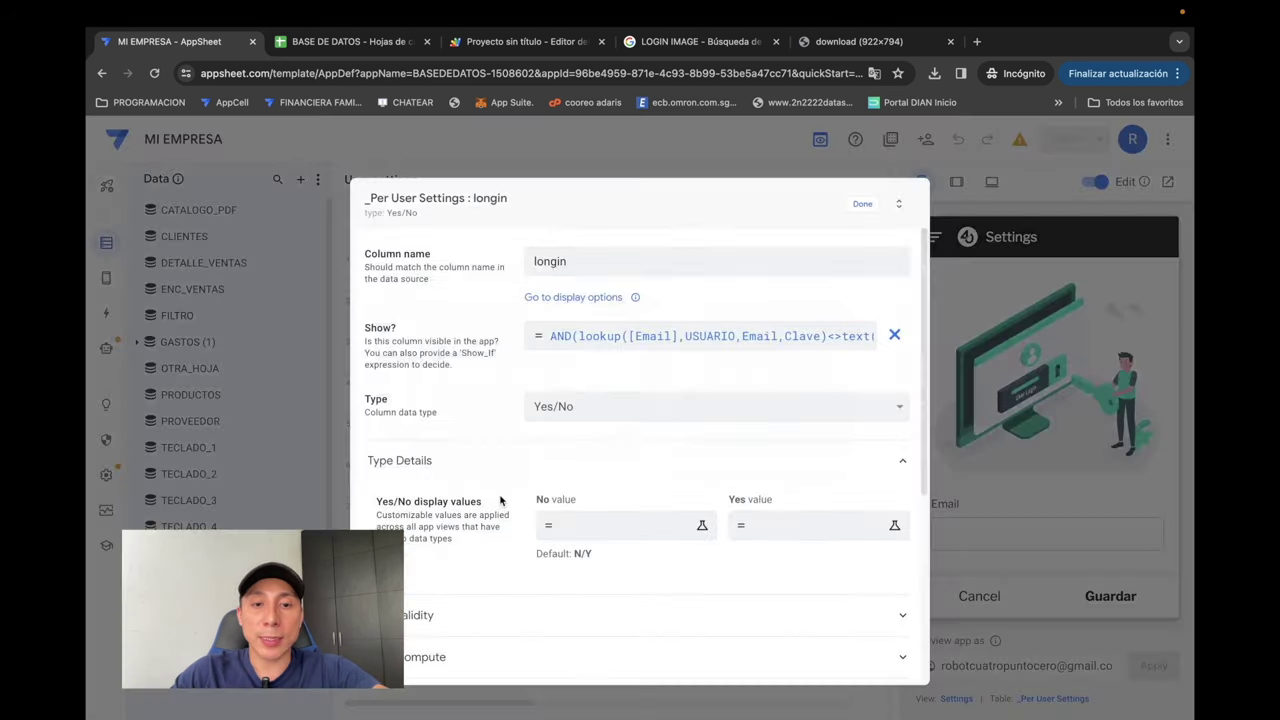
{"action": "scroll", "coordinate": [500, 505], "scroll_direction": "down", "scroll_amount": 5}
{"action": "scroll", "coordinate": [500, 505], "scroll_direction": "up", "scroll_amount": 1}
{"action": "left_click", "coordinate": [500, 437]}
{"action": "scroll", "coordinate": [523, 543], "scroll_direction": "up", "scroll_amount": 1}
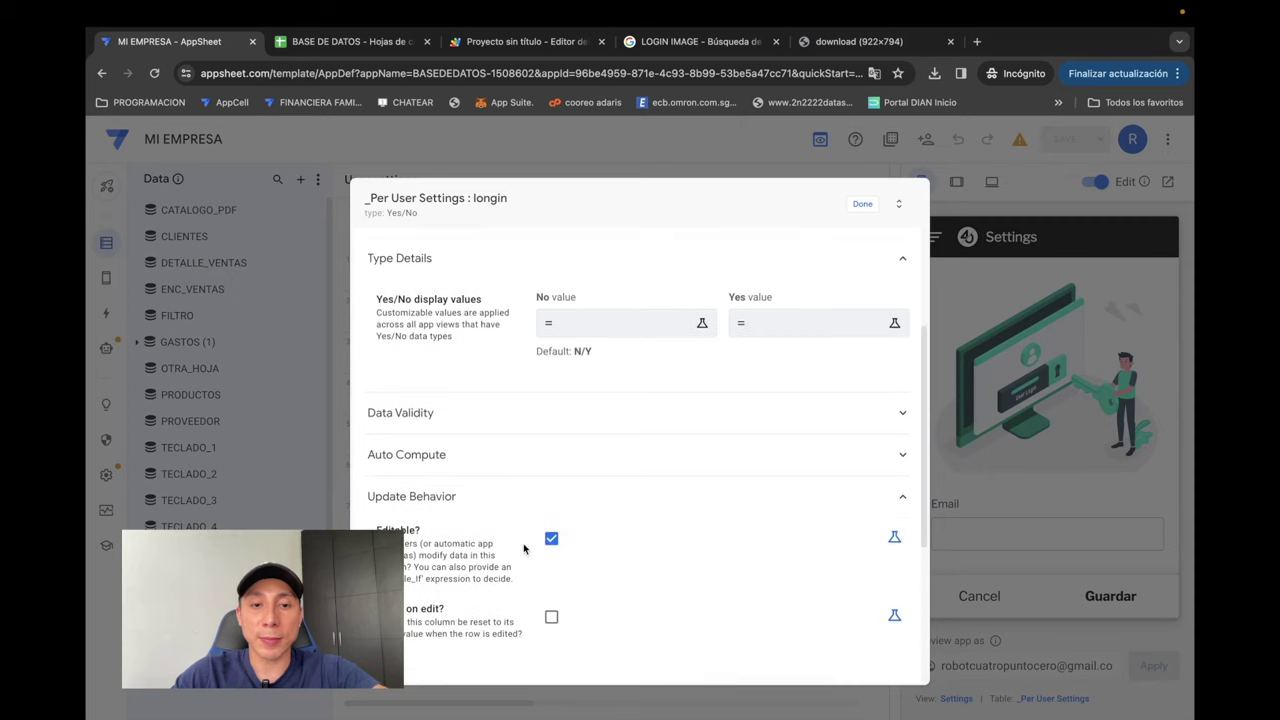
{"action": "scroll", "coordinate": [523, 543], "scroll_direction": "up", "scroll_amount": 3}
{"action": "left_click", "coordinate": [862, 204]}
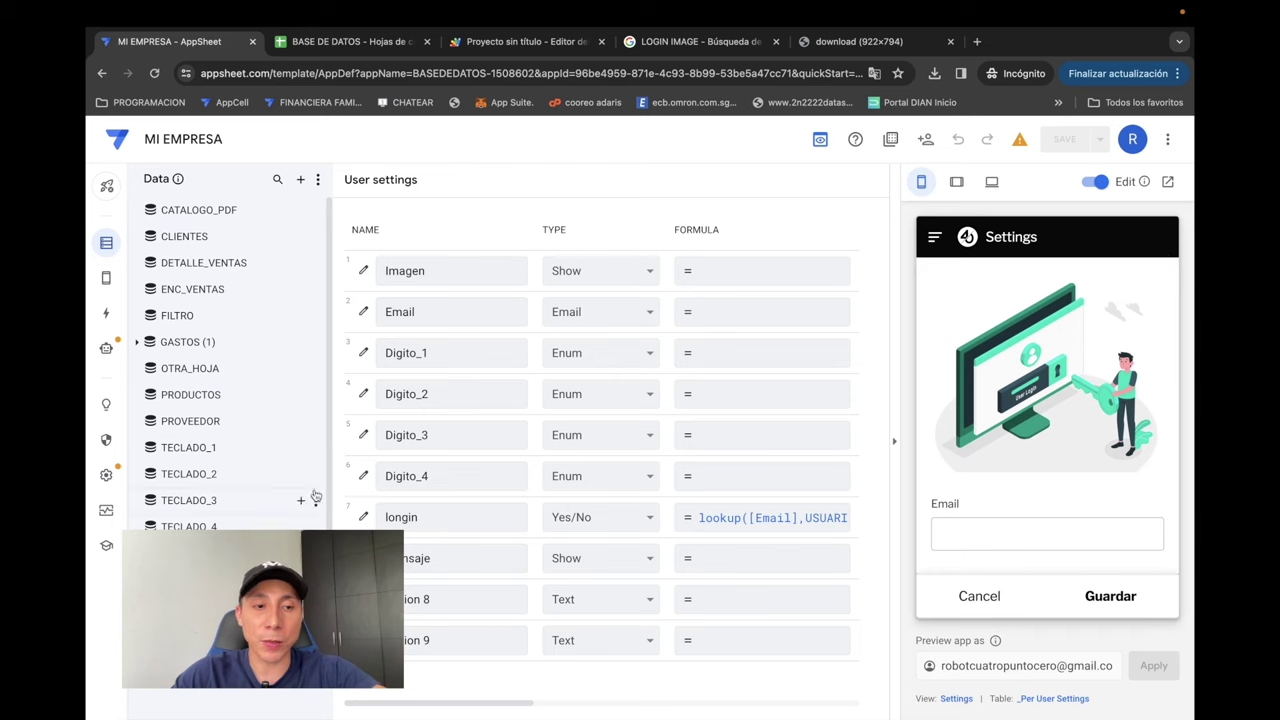
{"action": "left_click", "coordinate": [106, 477]}
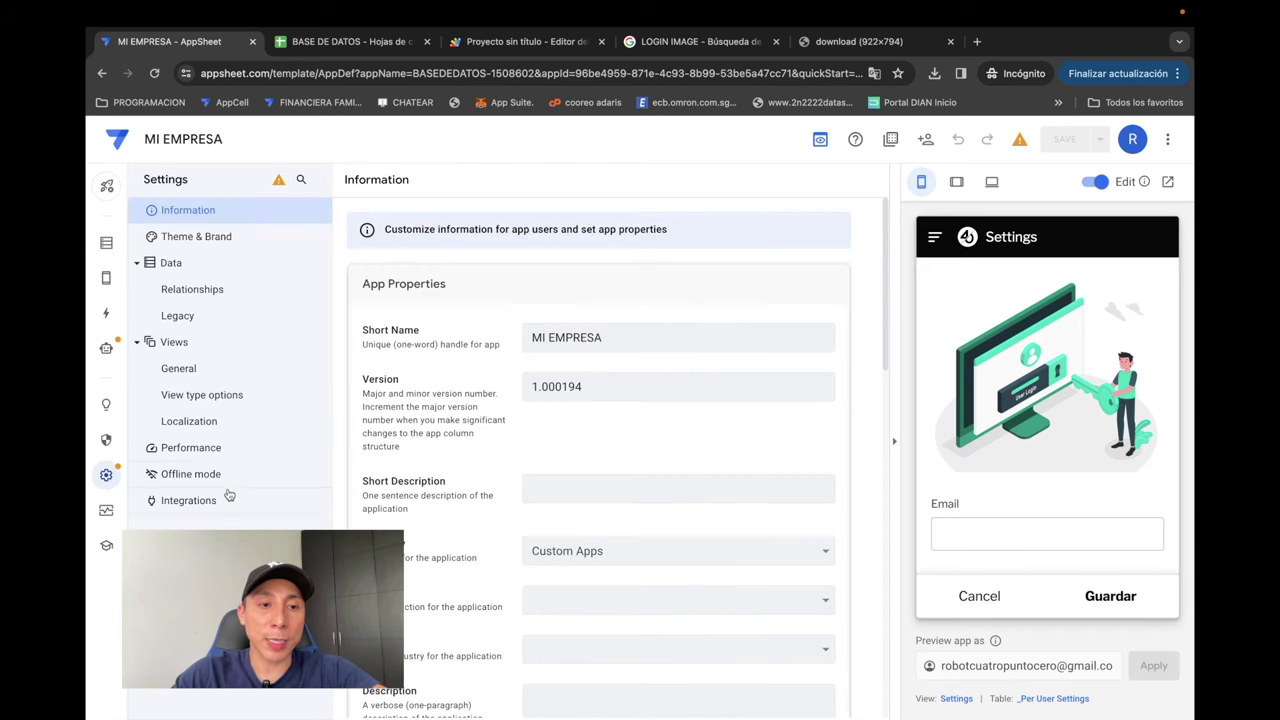
- Replace the Localization Save text with a login-based CERRAR SESIÓN / INICIAR SESIÓN formula
{"action": "left_click", "coordinate": [224, 426]}
{"action": "scroll", "coordinate": [465, 520], "scroll_direction": "down", "scroll_amount": 1}
{"action": "scroll", "coordinate": [465, 520], "scroll_direction": "down", "scroll_amount": 2}
{"action": "scroll", "coordinate": [465, 520], "scroll_direction": "down", "scroll_amount": 2}
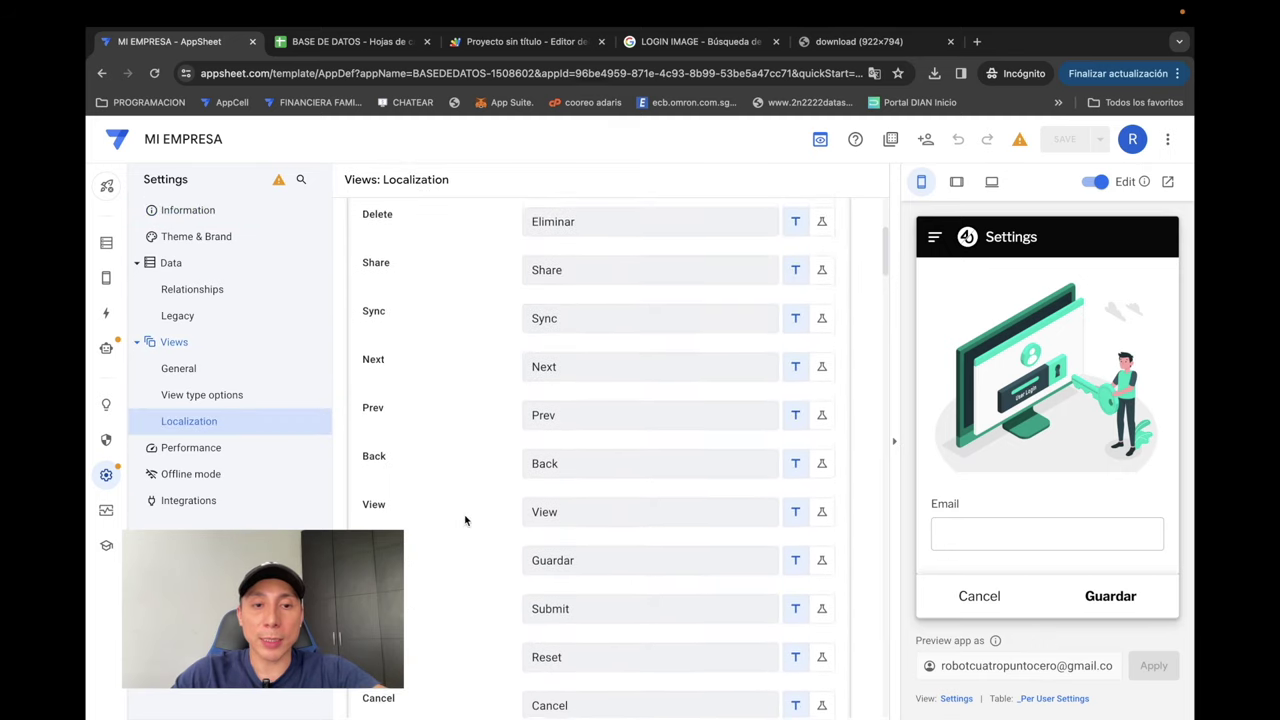
{"action": "scroll", "coordinate": [465, 520], "scroll_direction": "down", "scroll_amount": 1}
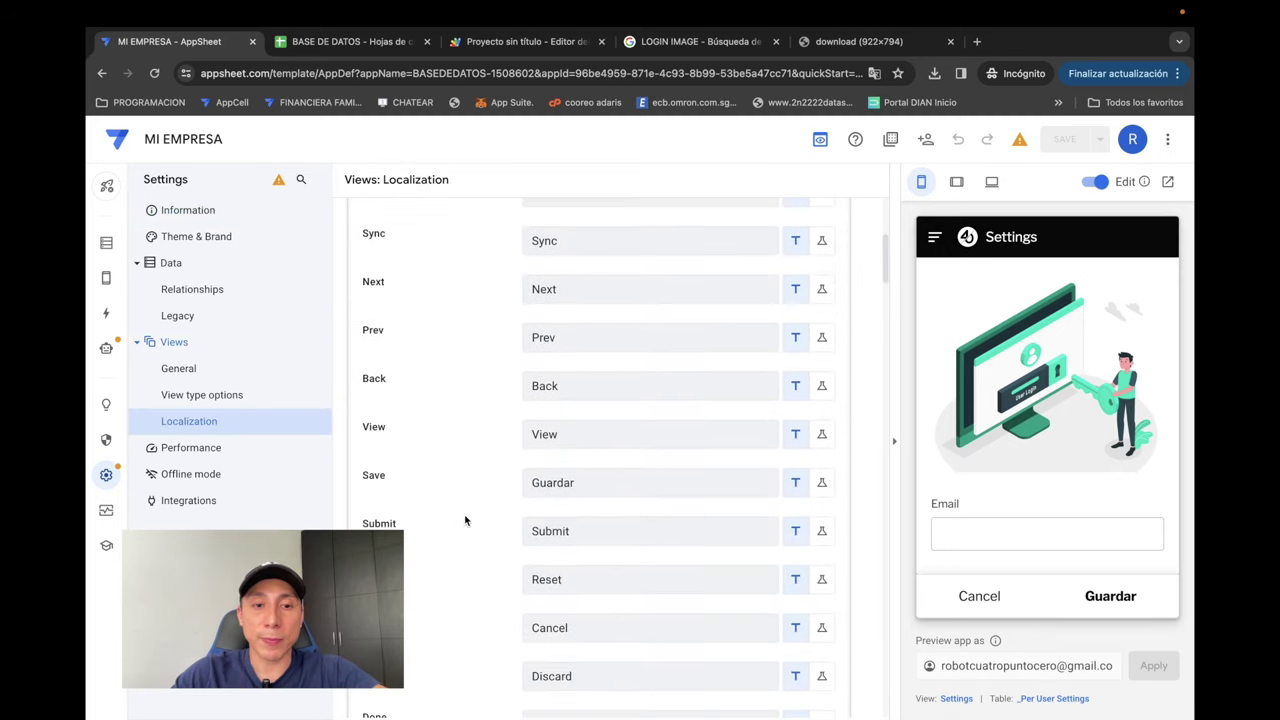
{"action": "left_click", "coordinate": [826, 486]}
{"action": "left_click", "coordinate": [663, 491]}
{"action": "key", "text": "ctrl+a"}
{"action": "key", "text": "BackSpace"}
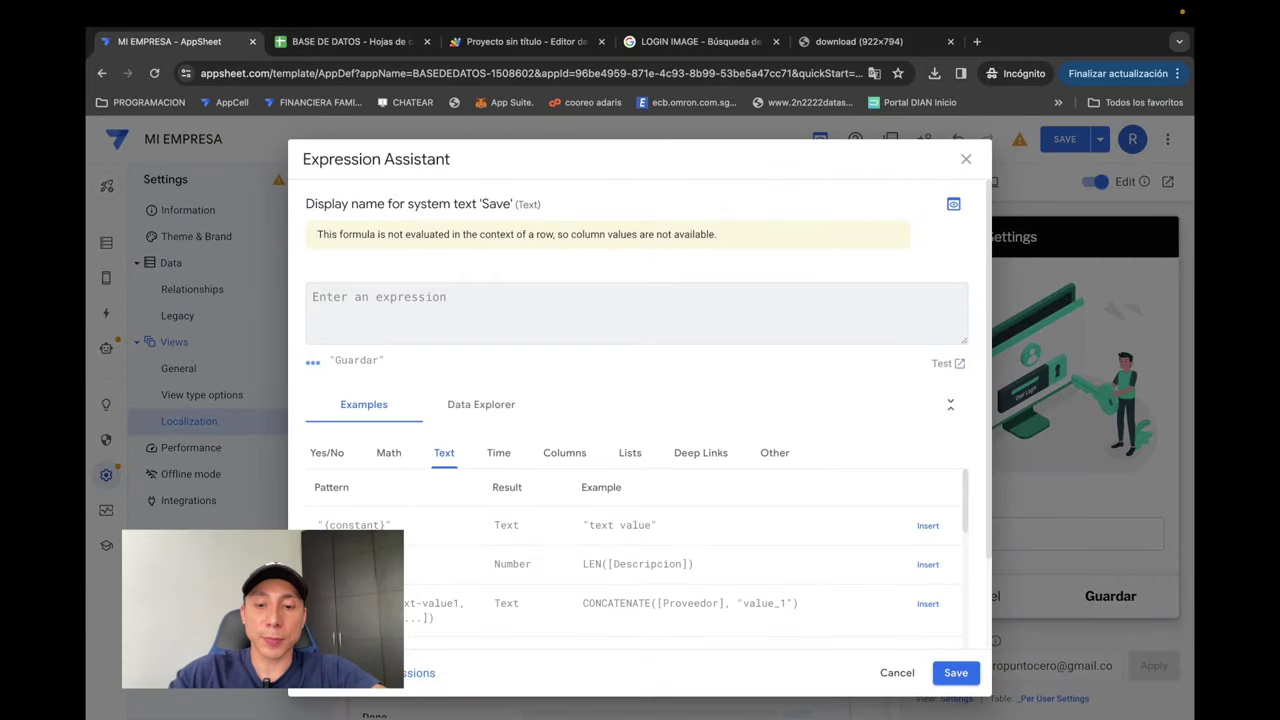
{"action": "type", "text": ".["}
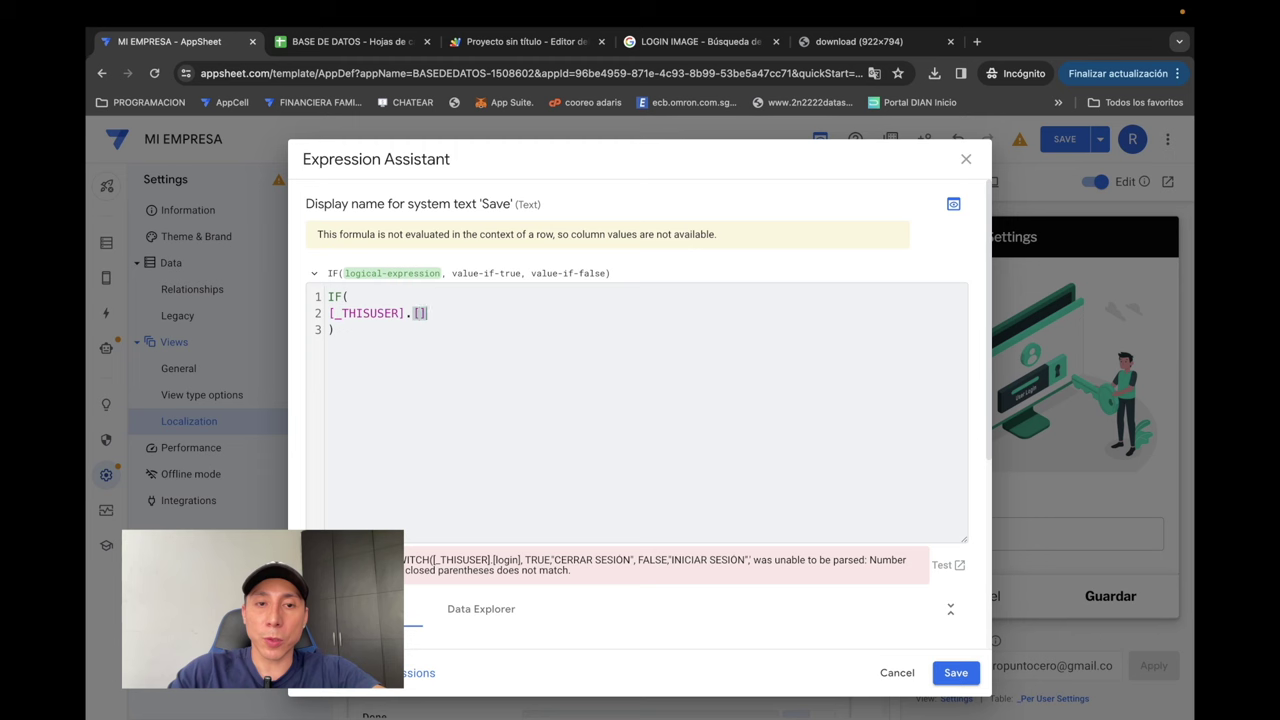
{"action": "type", "text": "login"}
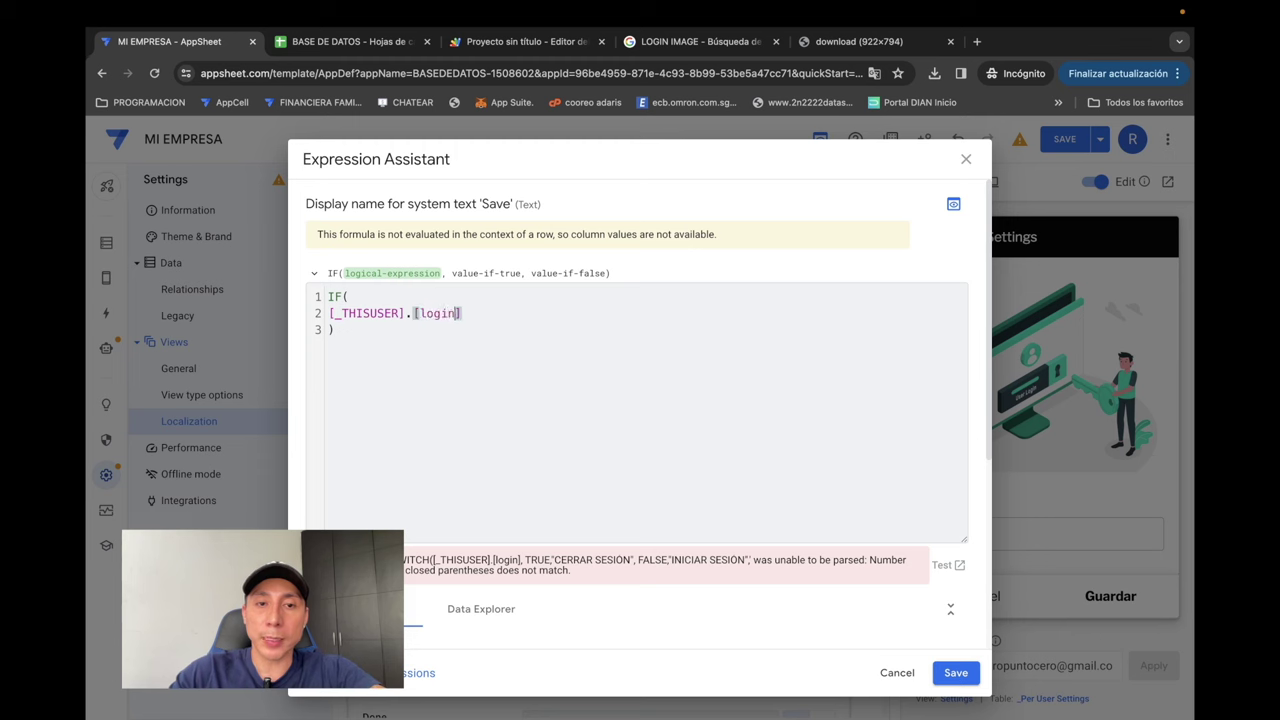
{"action": "type", "text": ","}
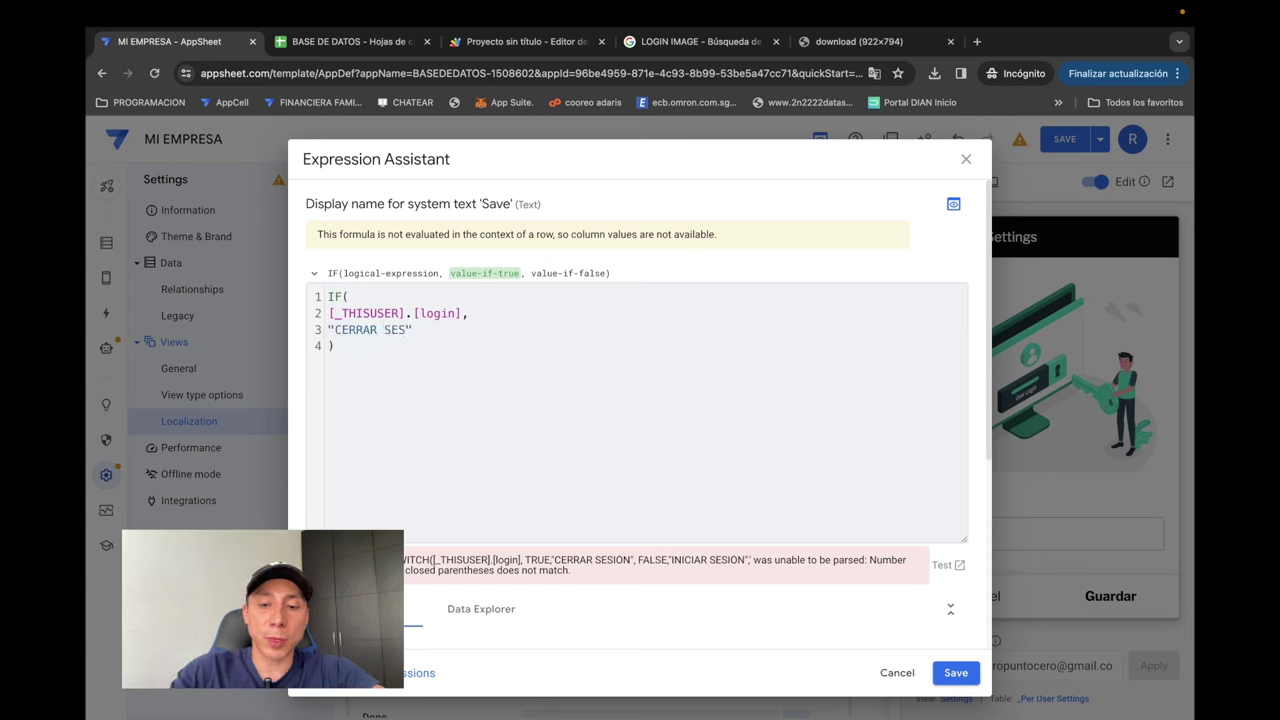
{"action": "type", "text": "ION"}
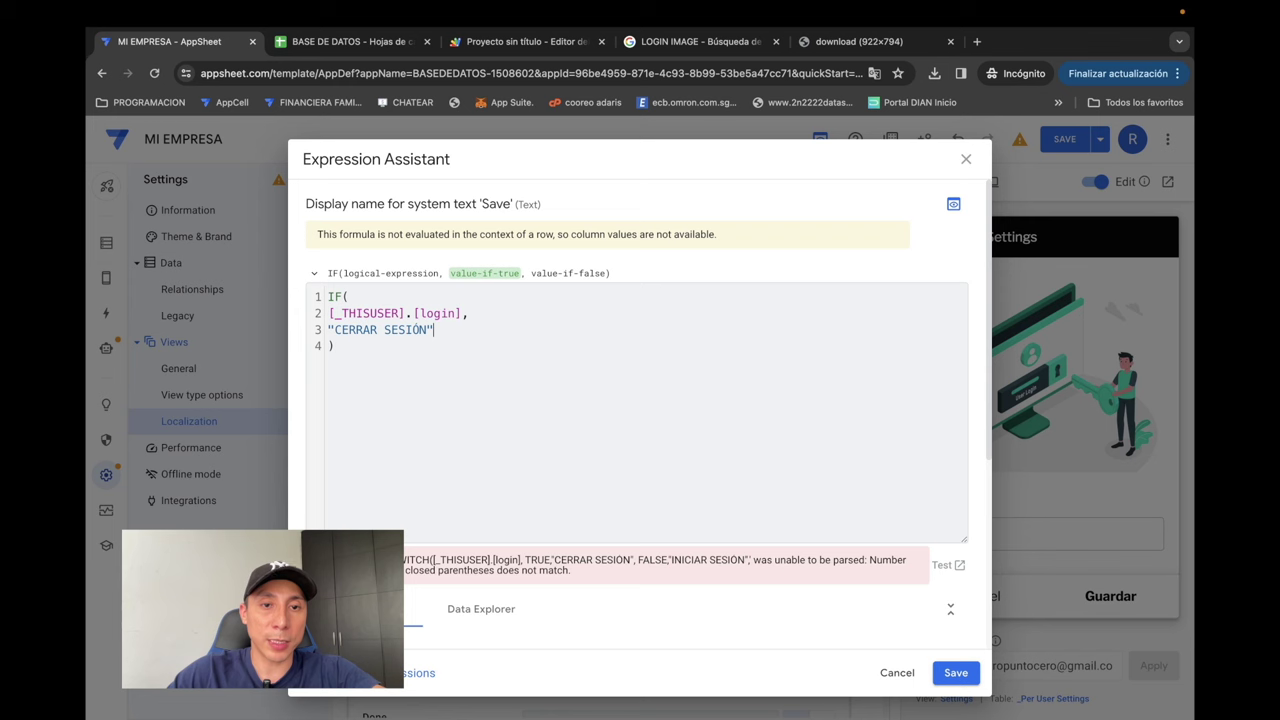
{"action": "type", "text": ","}
{"action": "key", "text": "Return"}
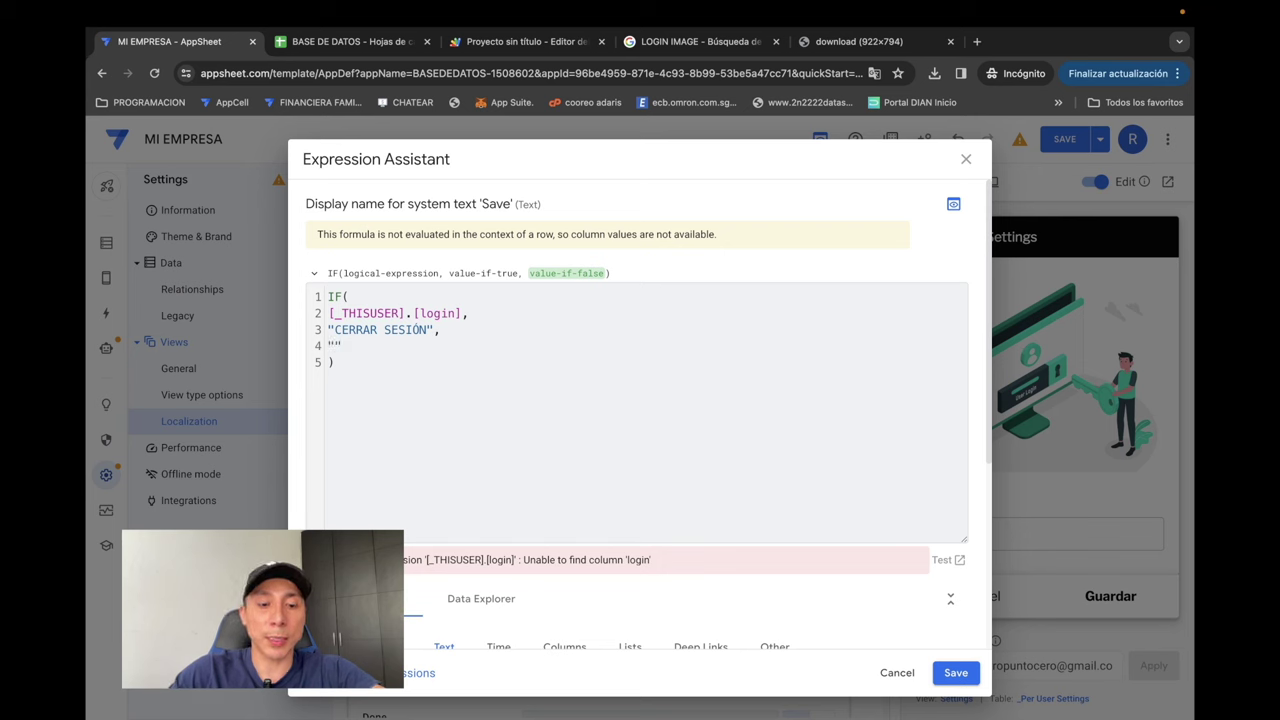
{"action": "type", "text": "IAR SESIÓN"}
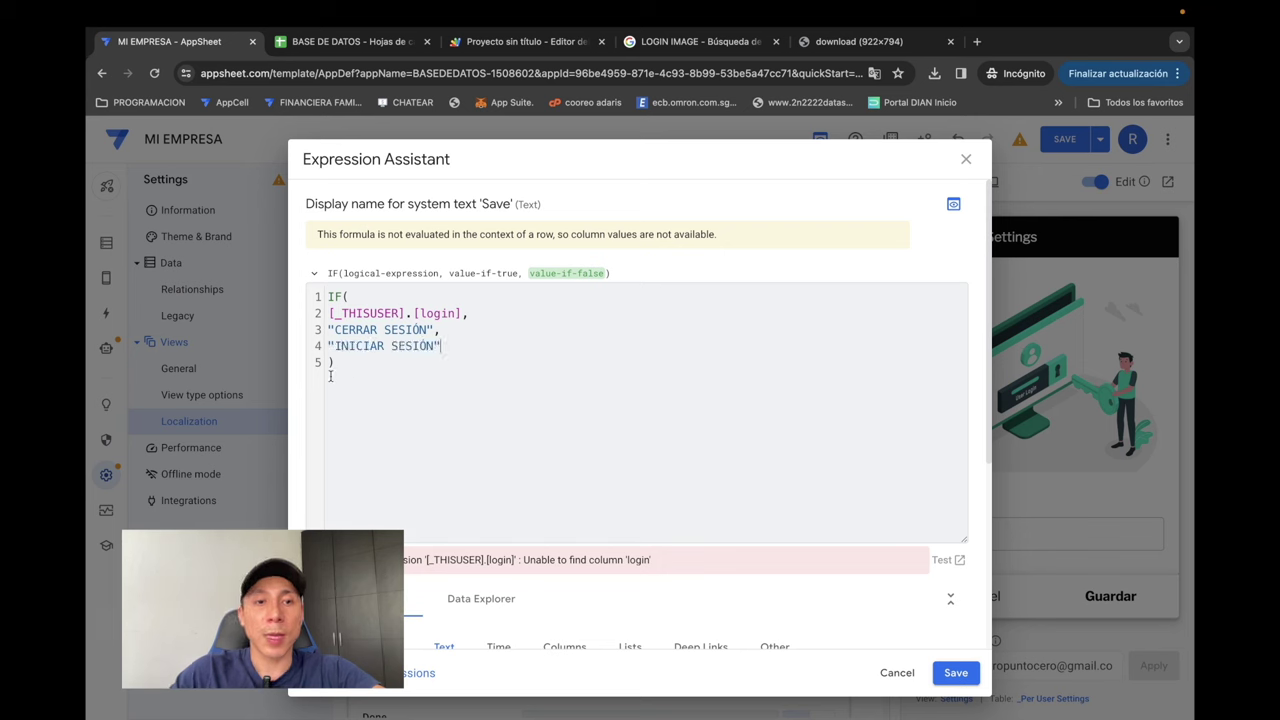
- Wrap it in IF(CONTEXT(VIEW)="SETTHINGS", …, "GUARDAR") and save the formula
{"action": "left_click", "coordinate": [360, 362]}
{"action": "left_click", "coordinate": [326, 294]}
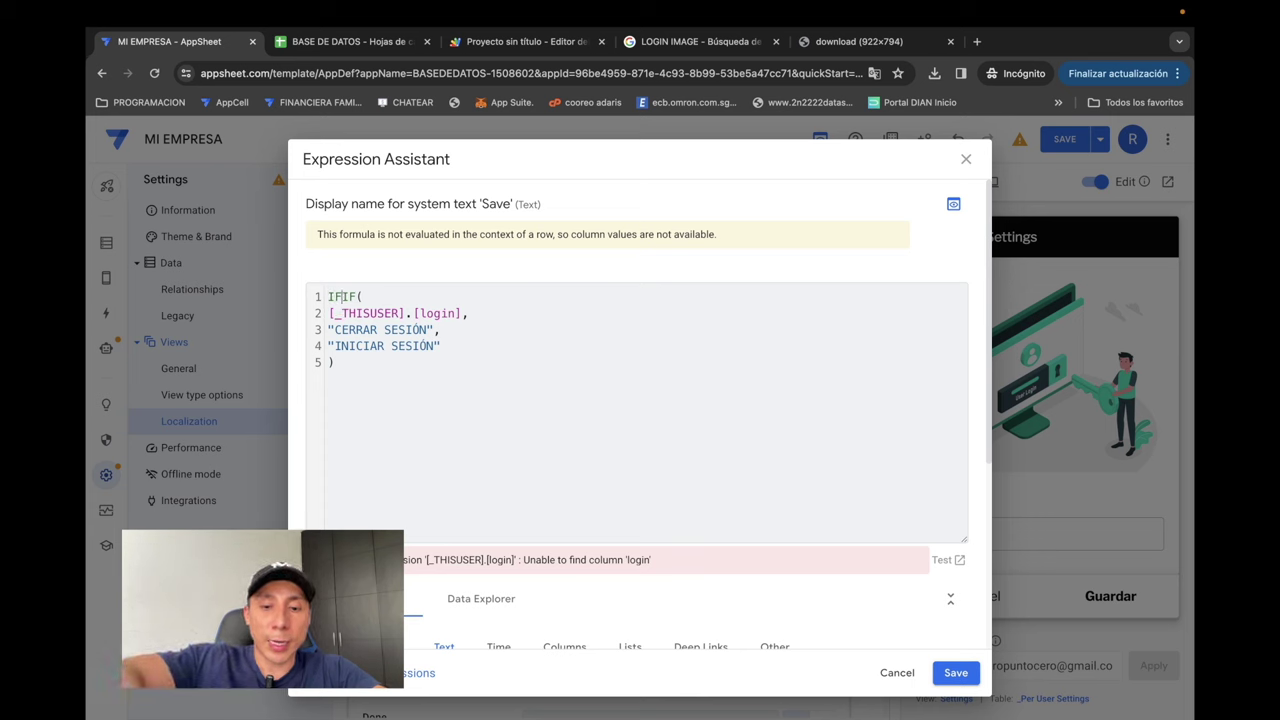
{"action": "type", "text": "IF("}
{"action": "key", "text": "Return"}
{"action": "key", "text": "Return"}
{"action": "type", "text": "CONTEXT"}
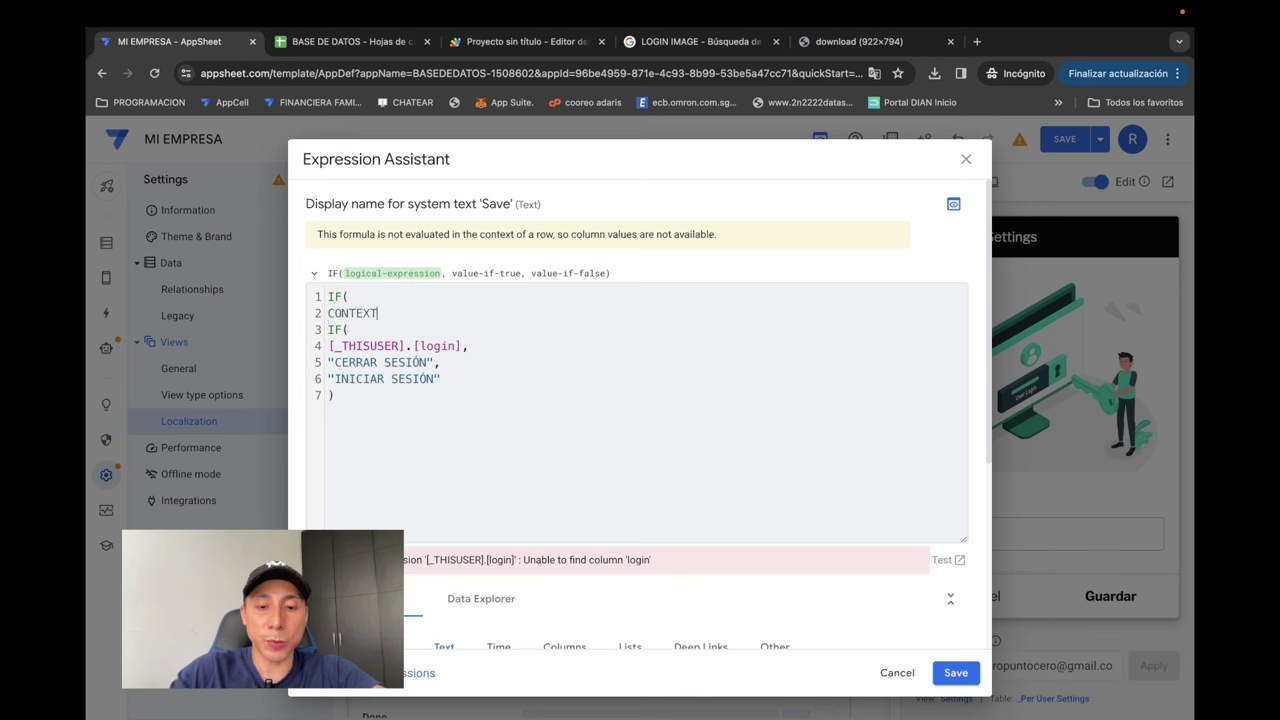
{"action": "type", "text": "(VI"}
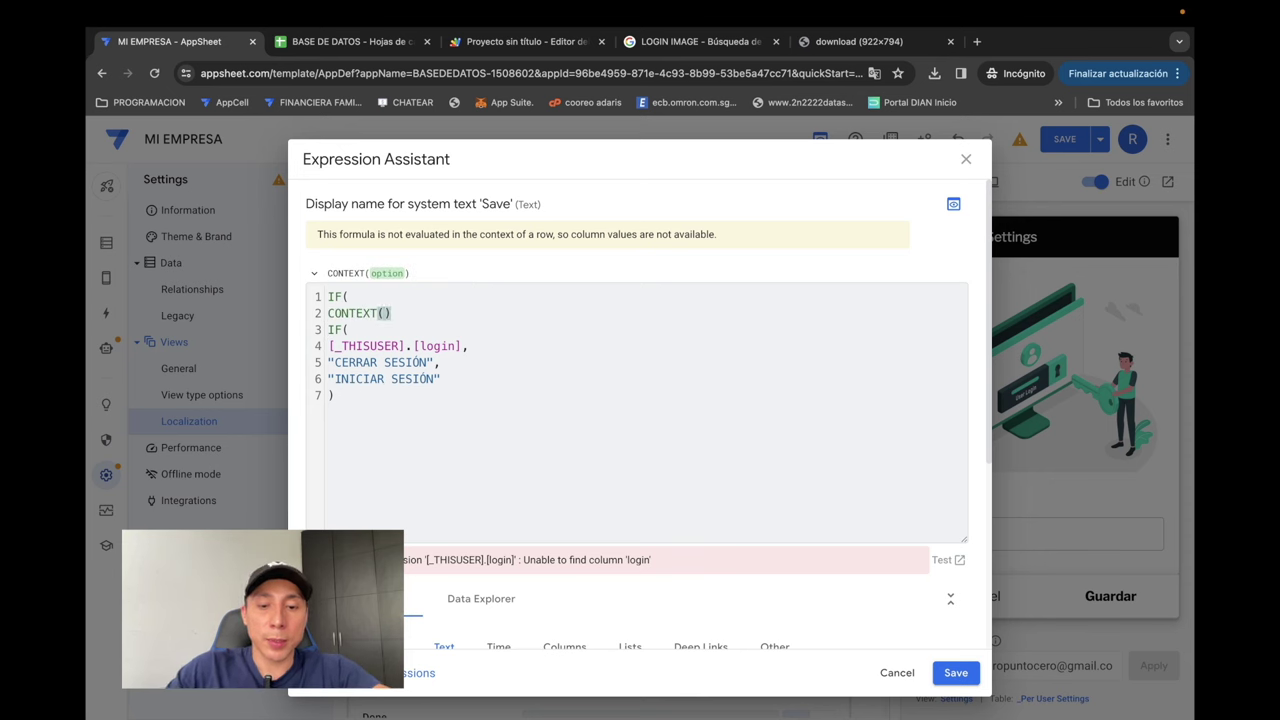
{"action": "type", "text": "EW)=\"S"}
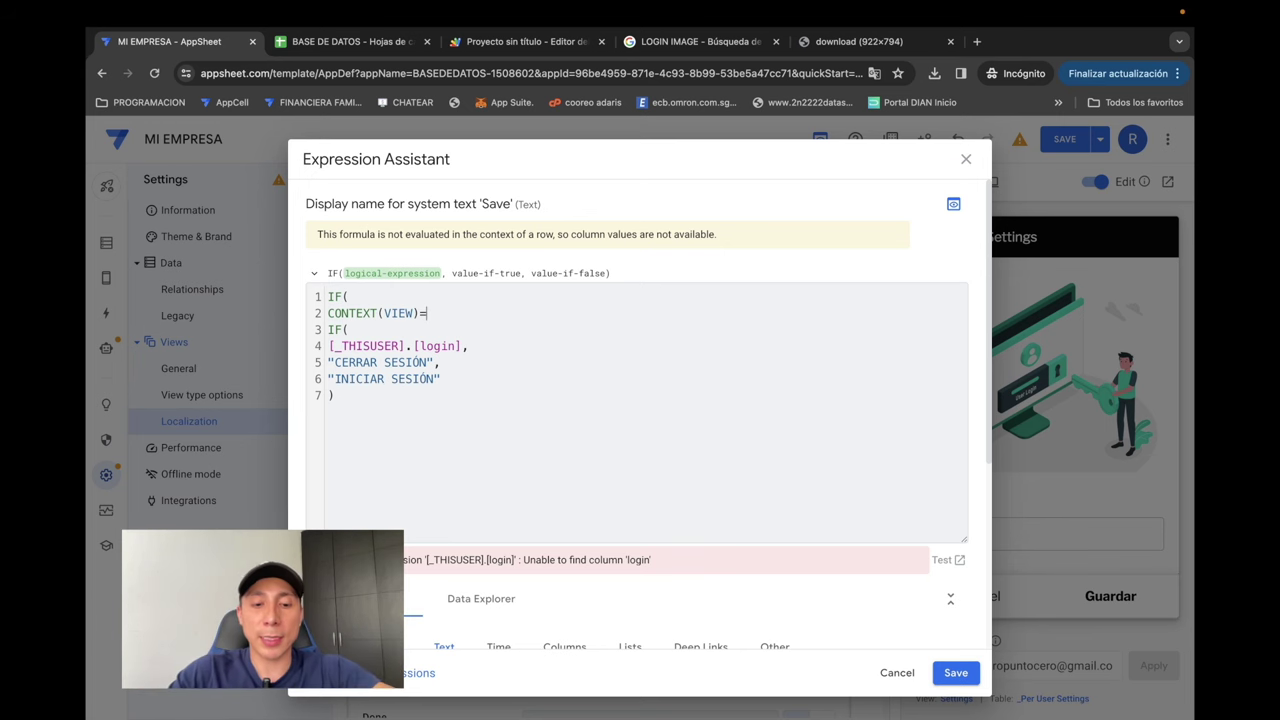
{"action": "type", "text": "ETTHINGS"}
{"action": "left_click", "coordinate": [430, 313]}
{"action": "type", "text": "\""}
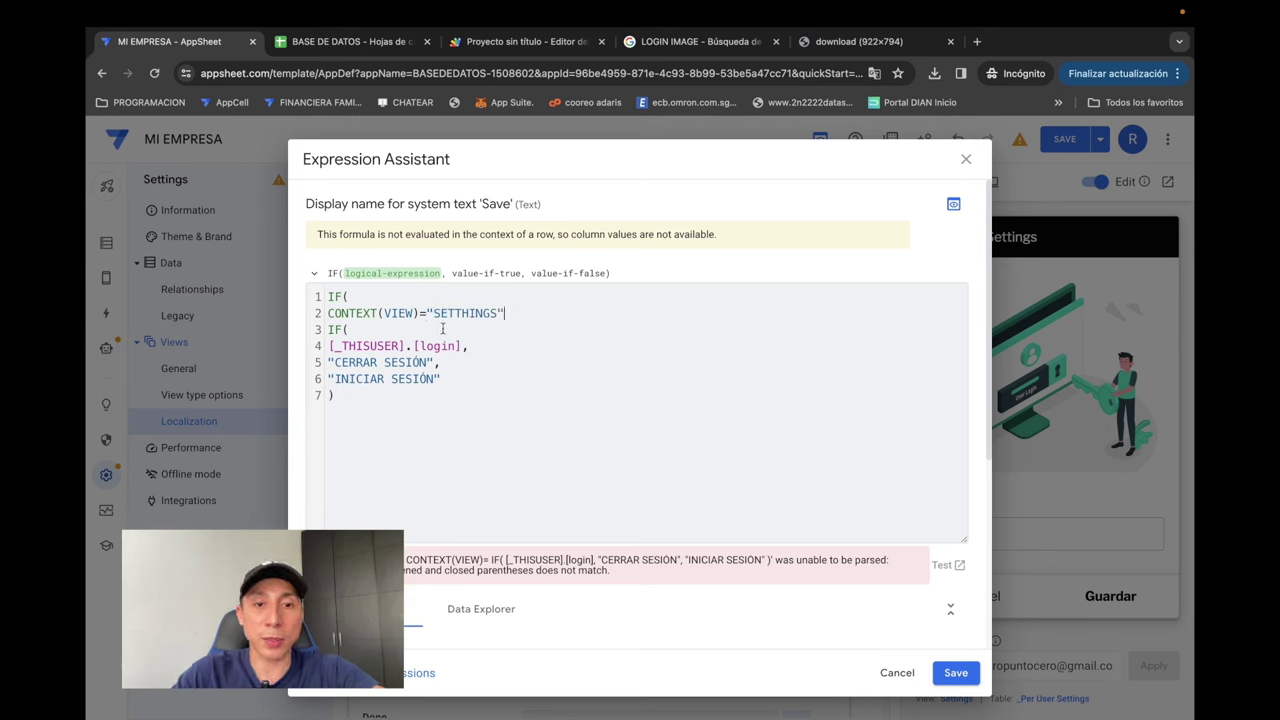
{"action": "left_click_drag", "start_coordinate": [487, 392], "coordinate": [470, 330]}
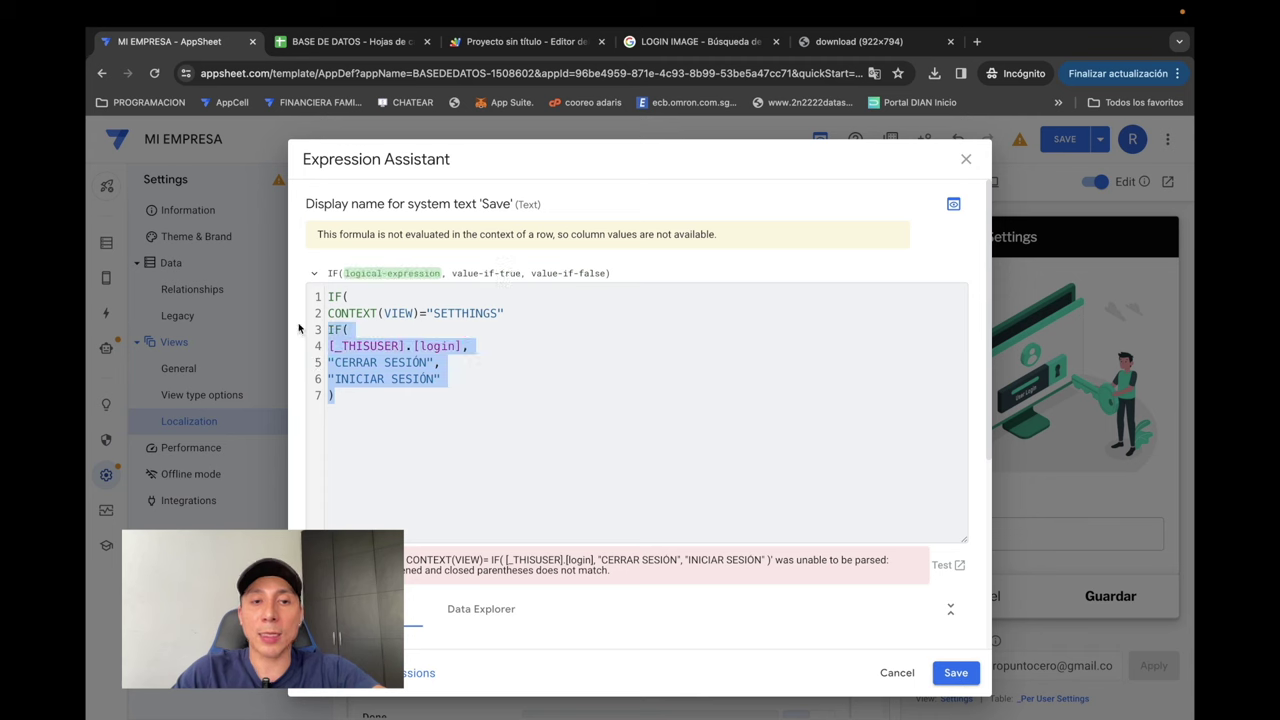
{"action": "left_click", "coordinate": [485, 400]}
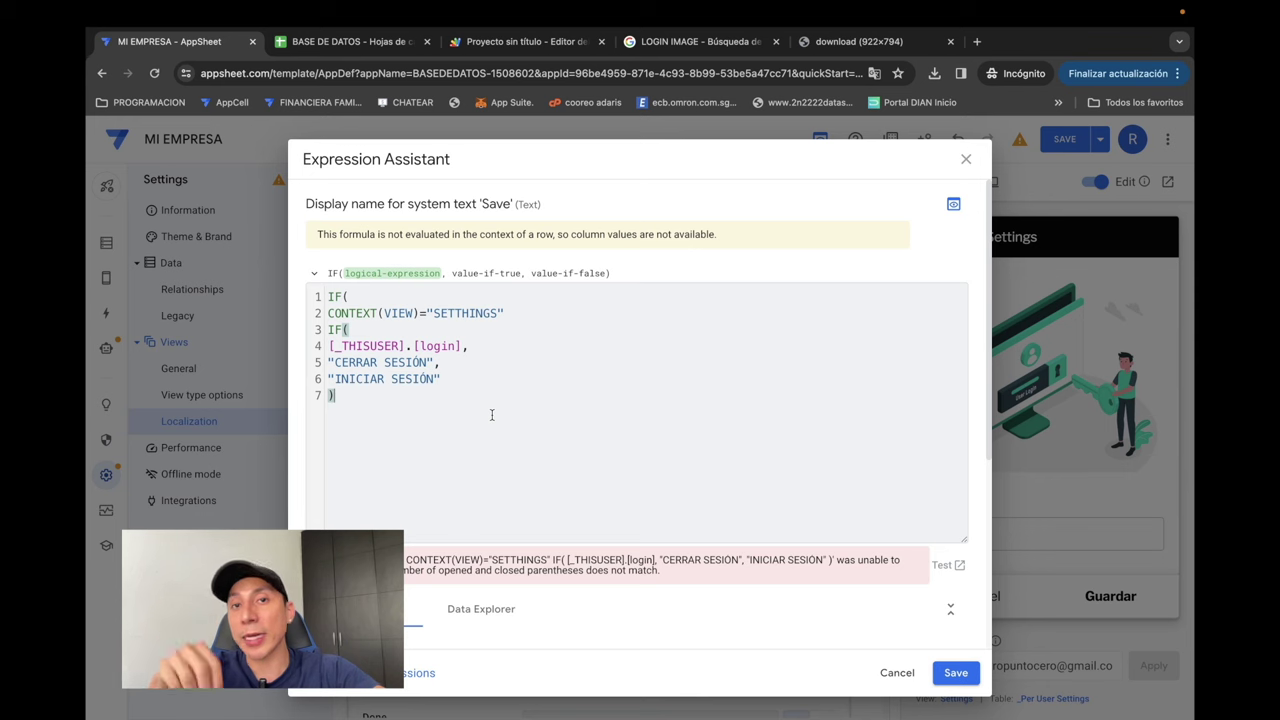
{"action": "type", "text": ", "}
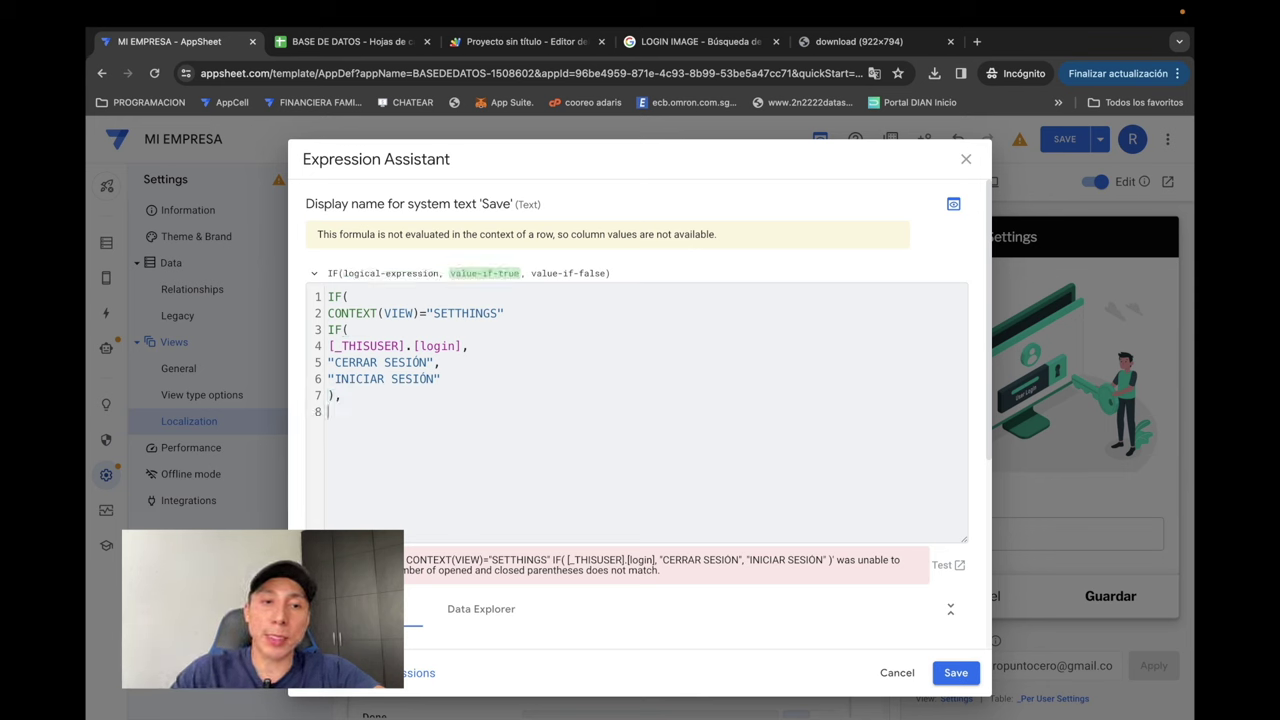
{"action": "type", "text": "\"GUARDAR"}
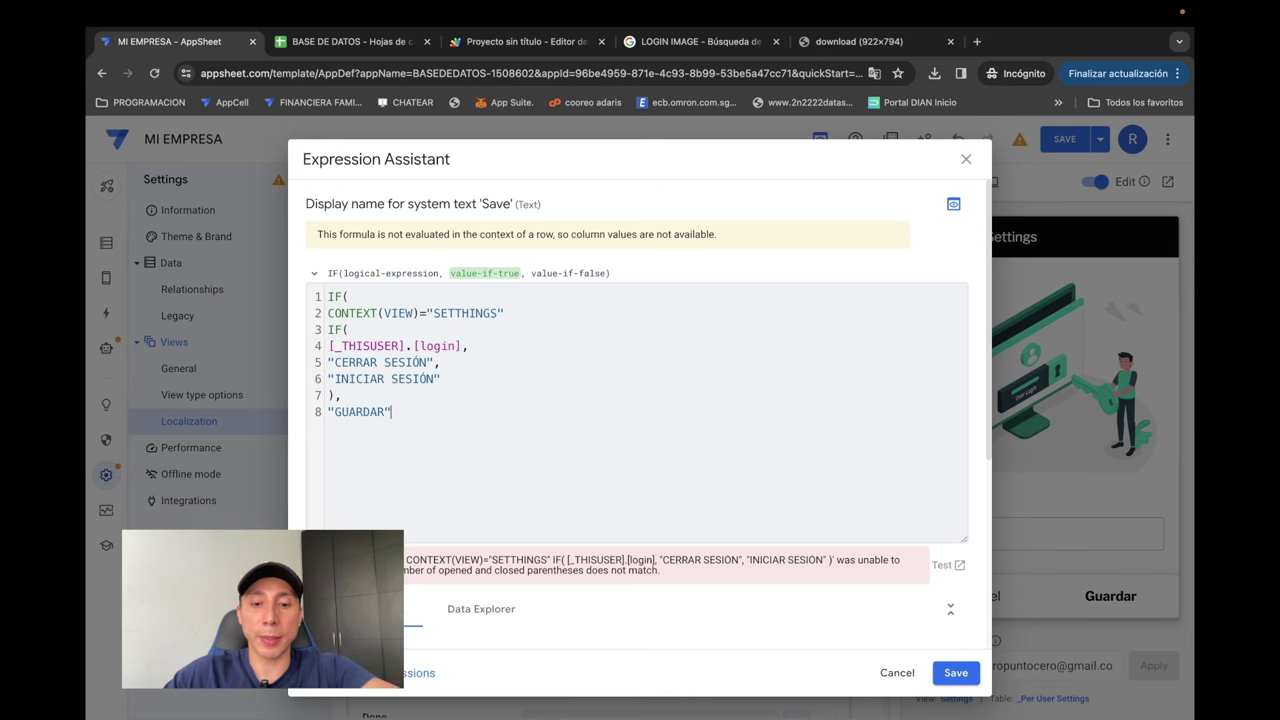
{"action": "type", "text": "\")"}
{"action": "left_click", "coordinate": [956, 672]}
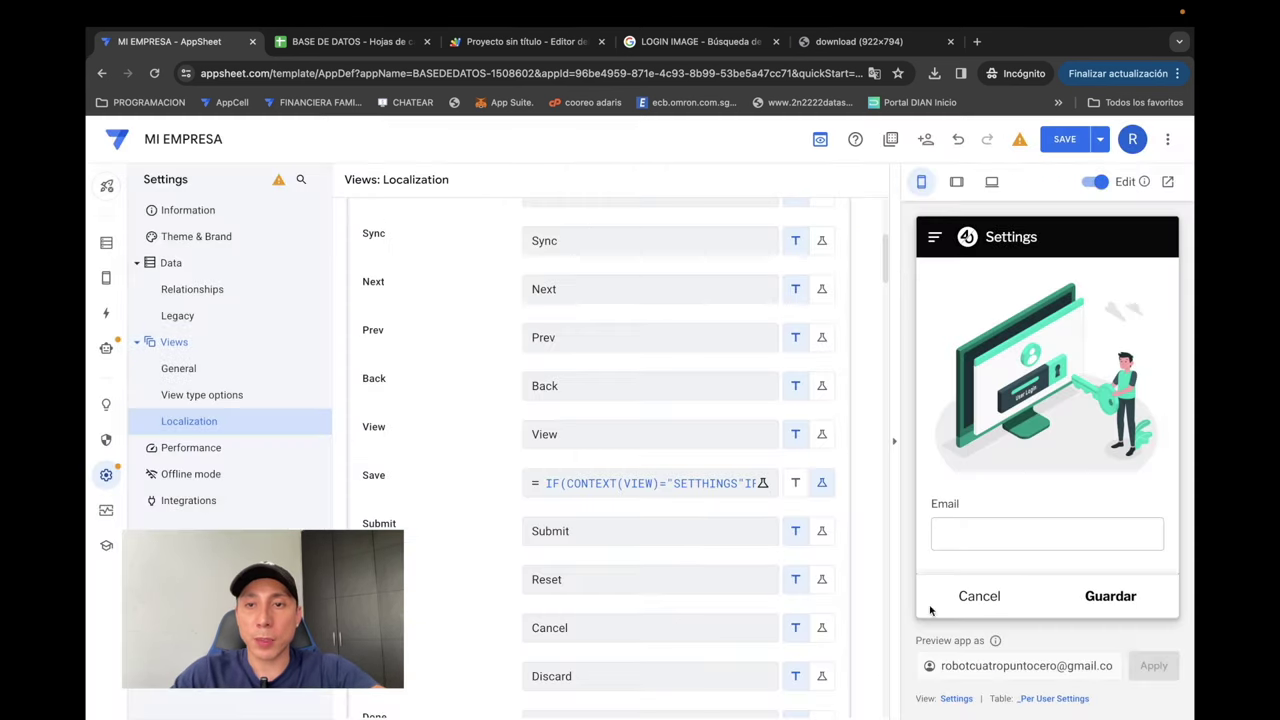
- Save the app and add the missing comma after "SETTHINGS" in the Save label formula
{"action": "left_click", "coordinate": [1062, 140]}
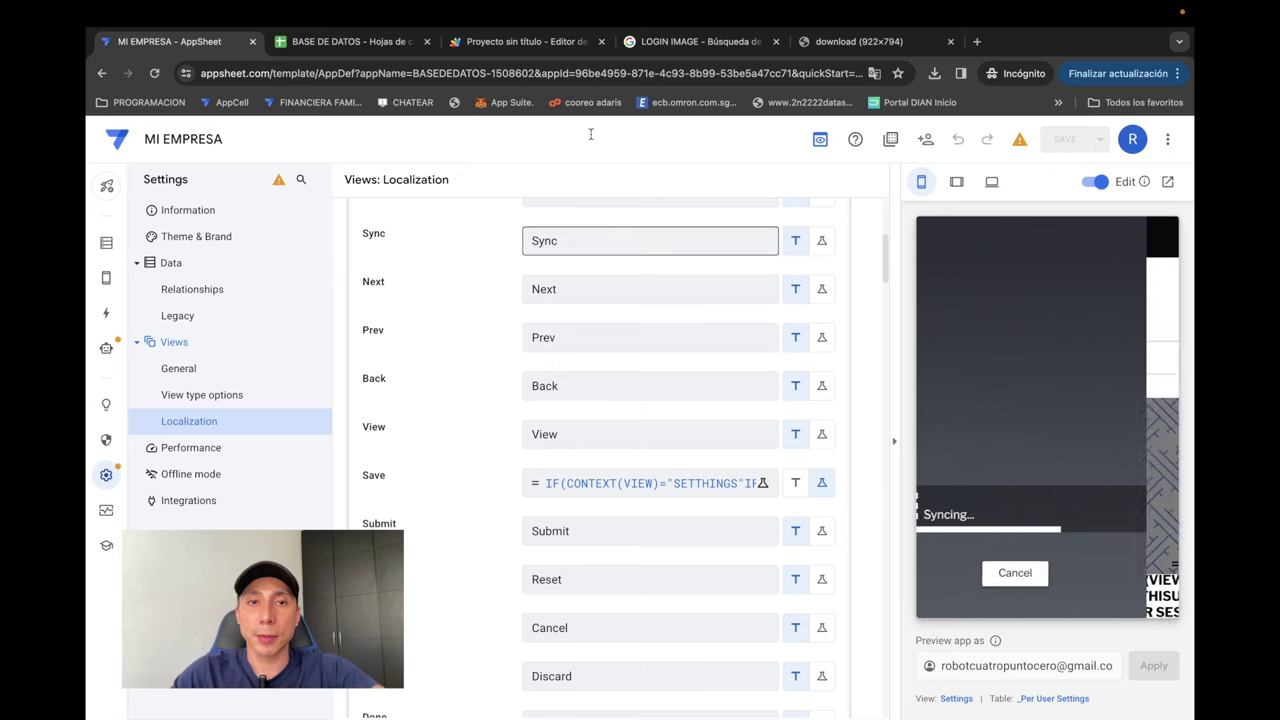
{"action": "left_click", "coordinate": [350, 41]}
{"action": "left_click", "coordinate": [170, 41]}
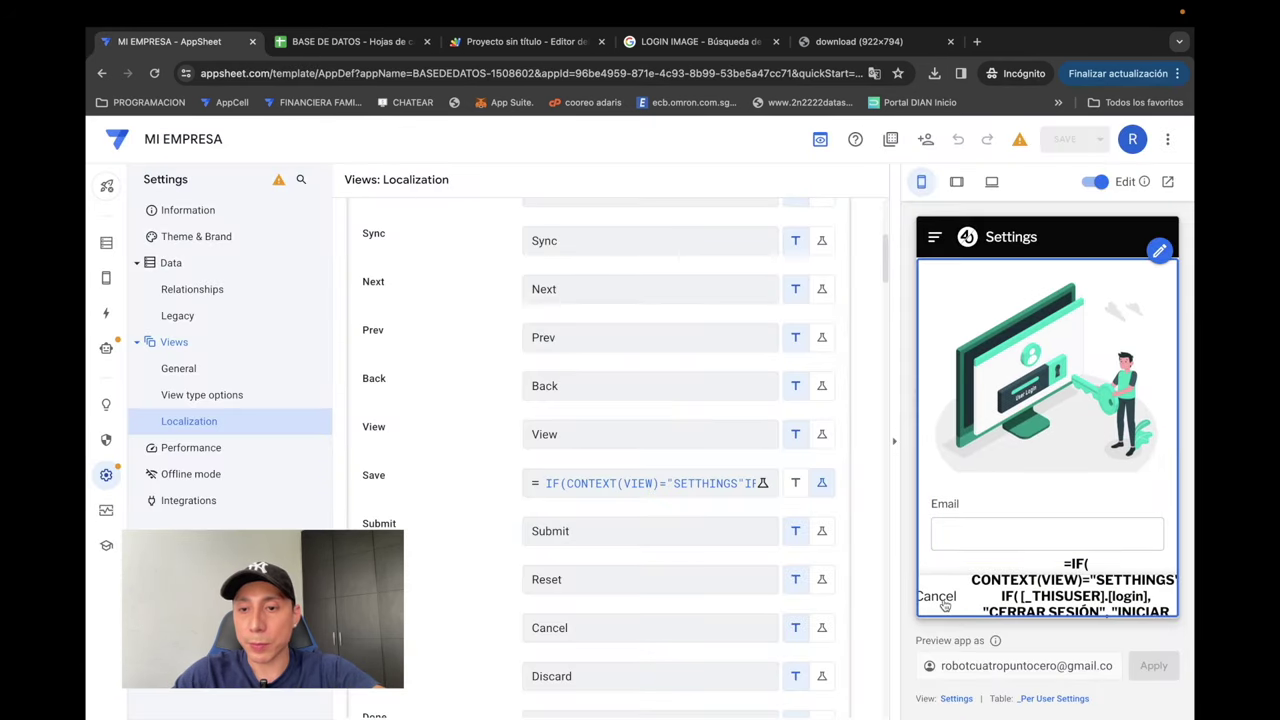
{"action": "left_click", "coordinate": [680, 488]}
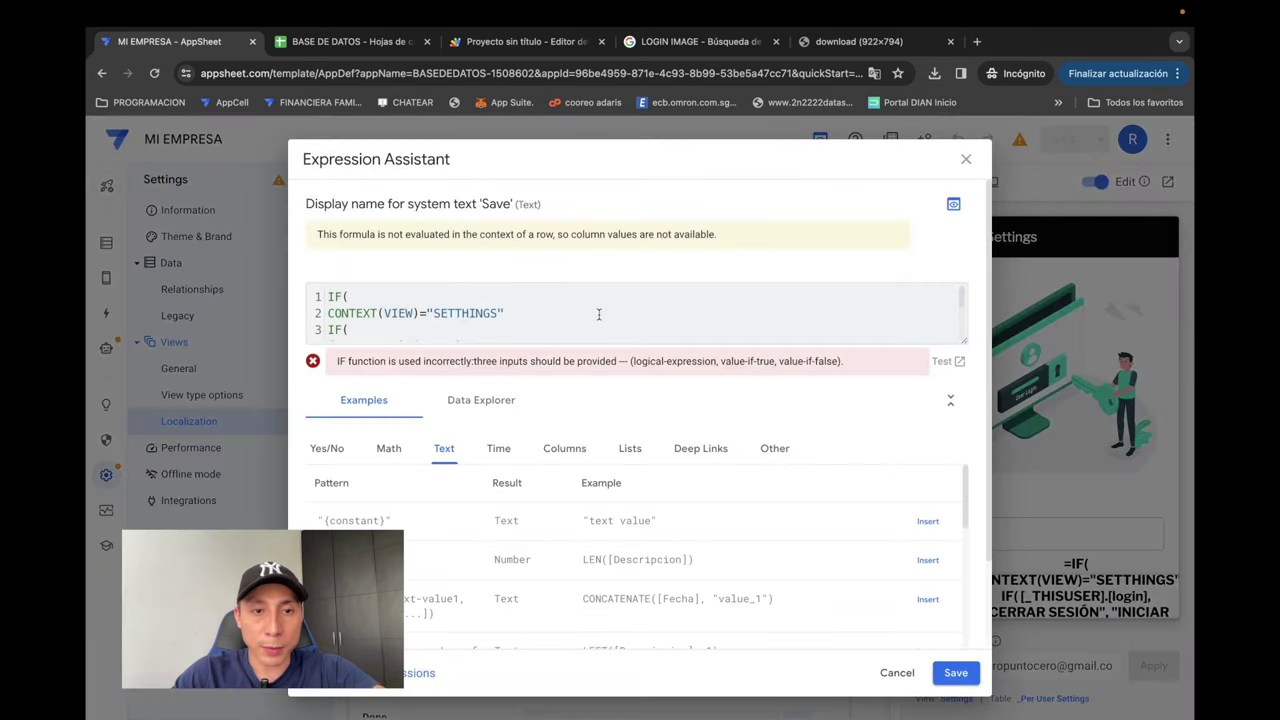
{"action": "left_click_drag", "start_coordinate": [960, 344], "coordinate": [962, 460]}
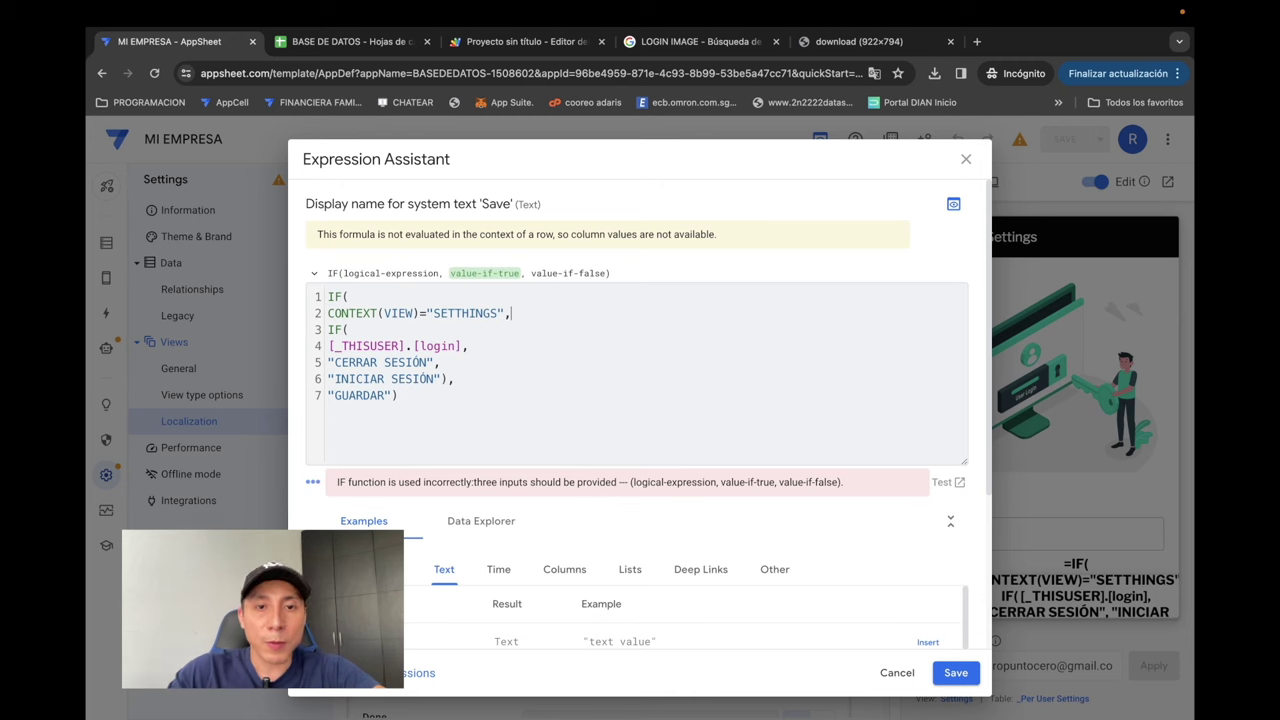
{"action": "left_click", "coordinate": [956, 673]}
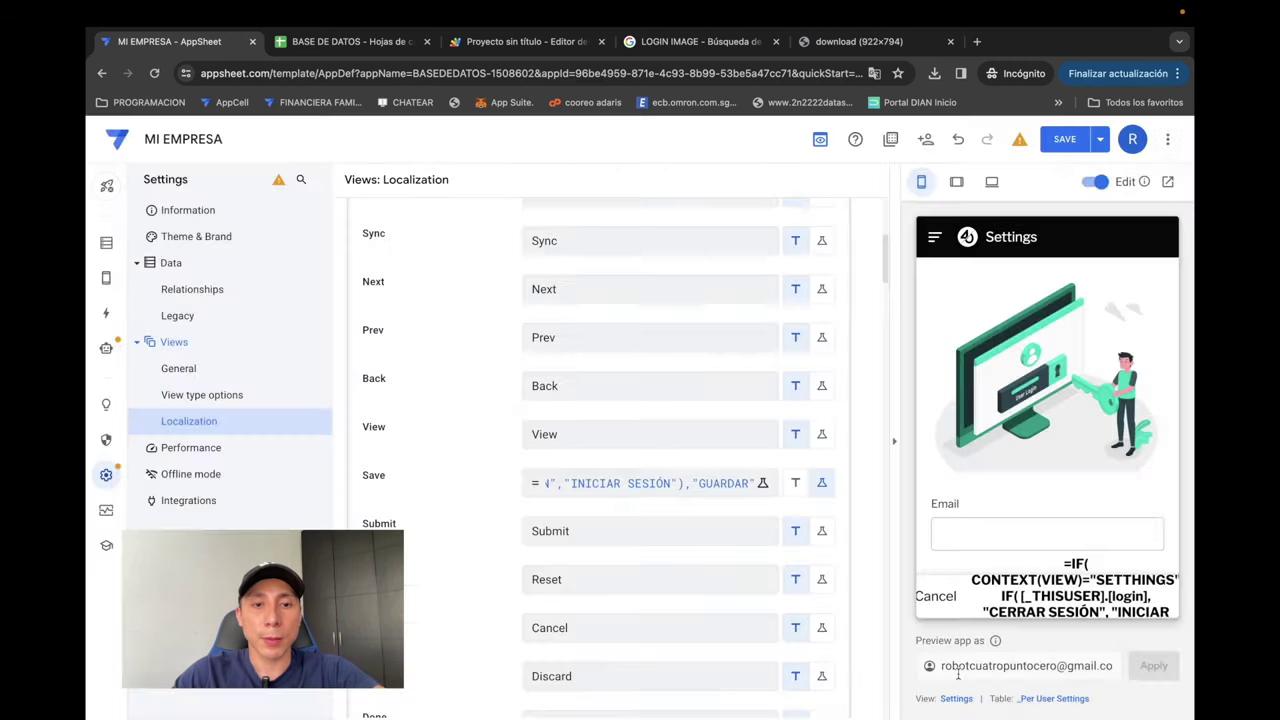
{"action": "left_click", "coordinate": [734, 491]}
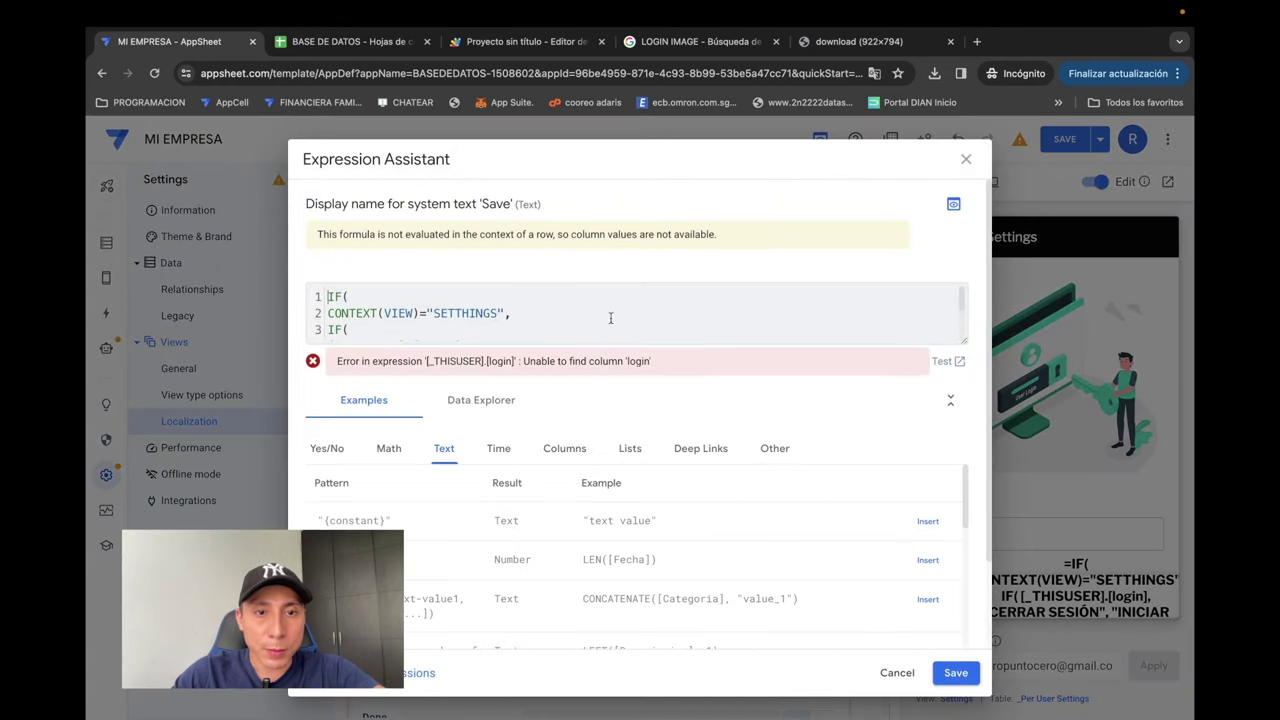
{"action": "left_click", "coordinate": [940, 671]}
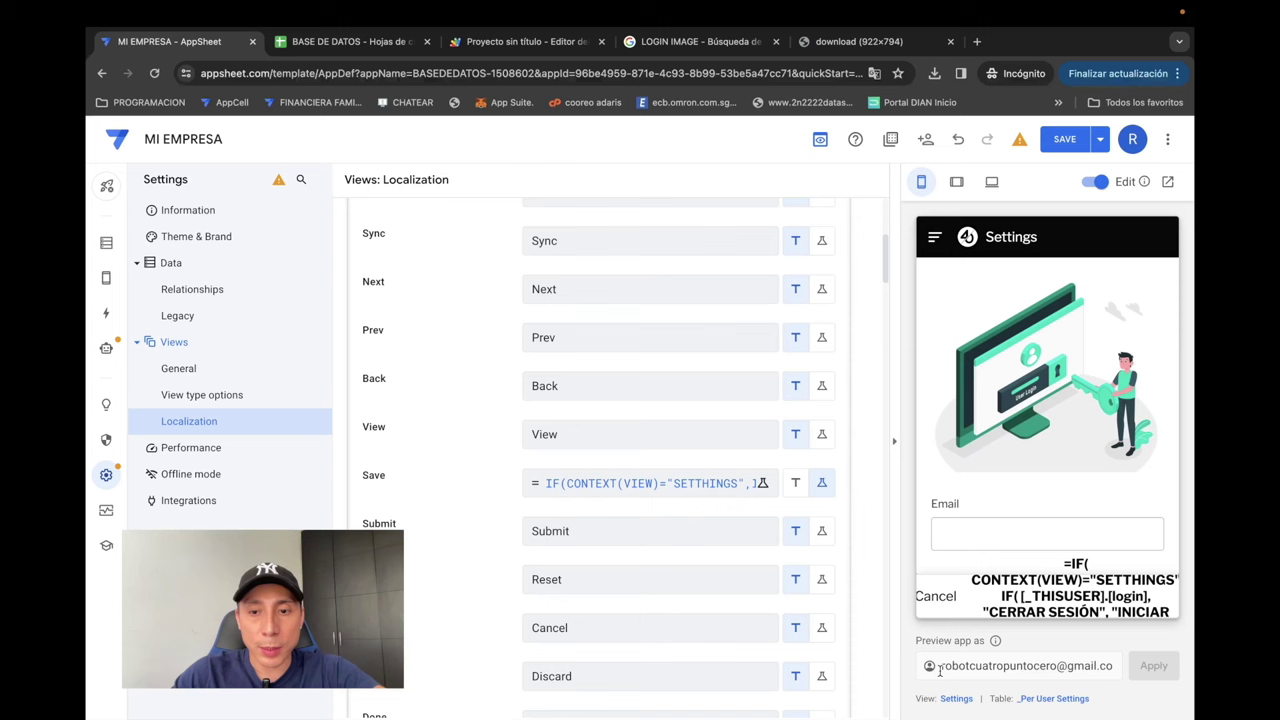
- Rename the longin column to login and save the app
{"action": "left_click", "coordinate": [106, 242]}
{"action": "left_click", "coordinate": [456, 518]}
{"action": "left_click", "coordinate": [403, 517]}
{"action": "key", "text": "BackSpace"}
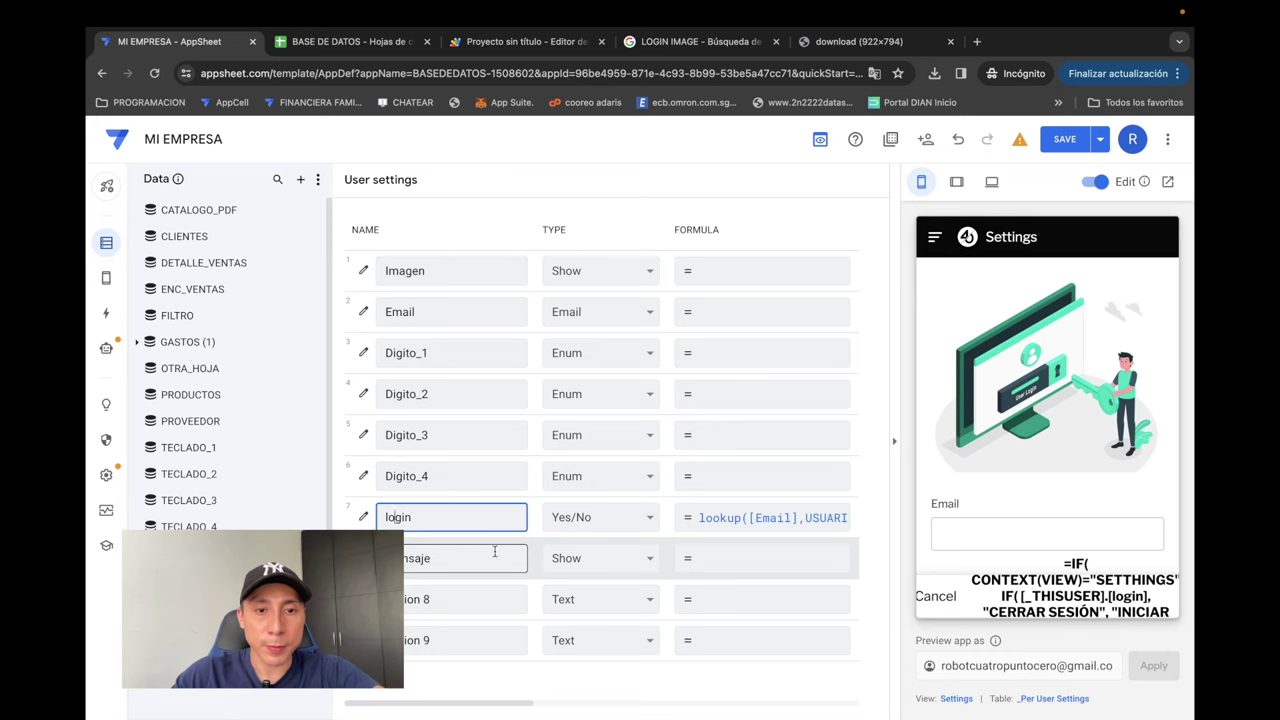
{"action": "left_click_drag", "start_coordinate": [497, 517], "coordinate": [314, 512]}
{"action": "left_click", "coordinate": [1064, 139]}
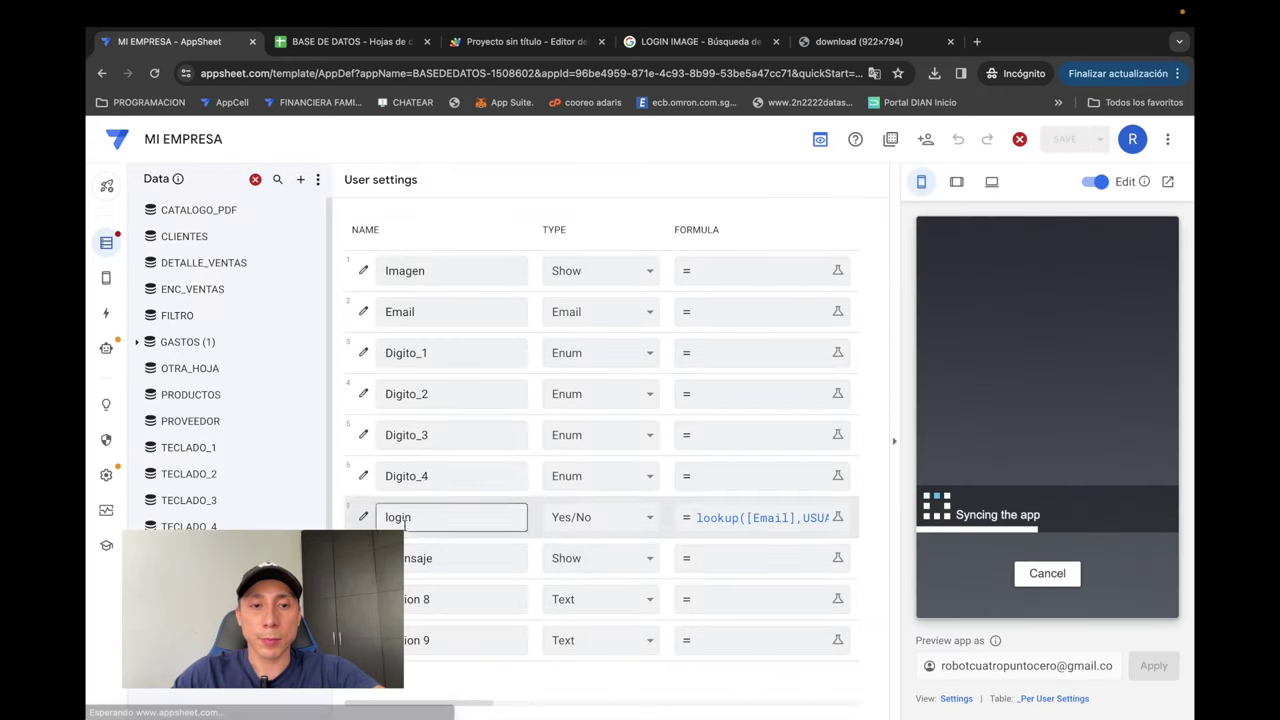
- Change the Mensaje show-if condition to use [login] and save the app
{"action": "left_click", "coordinate": [363, 558]}
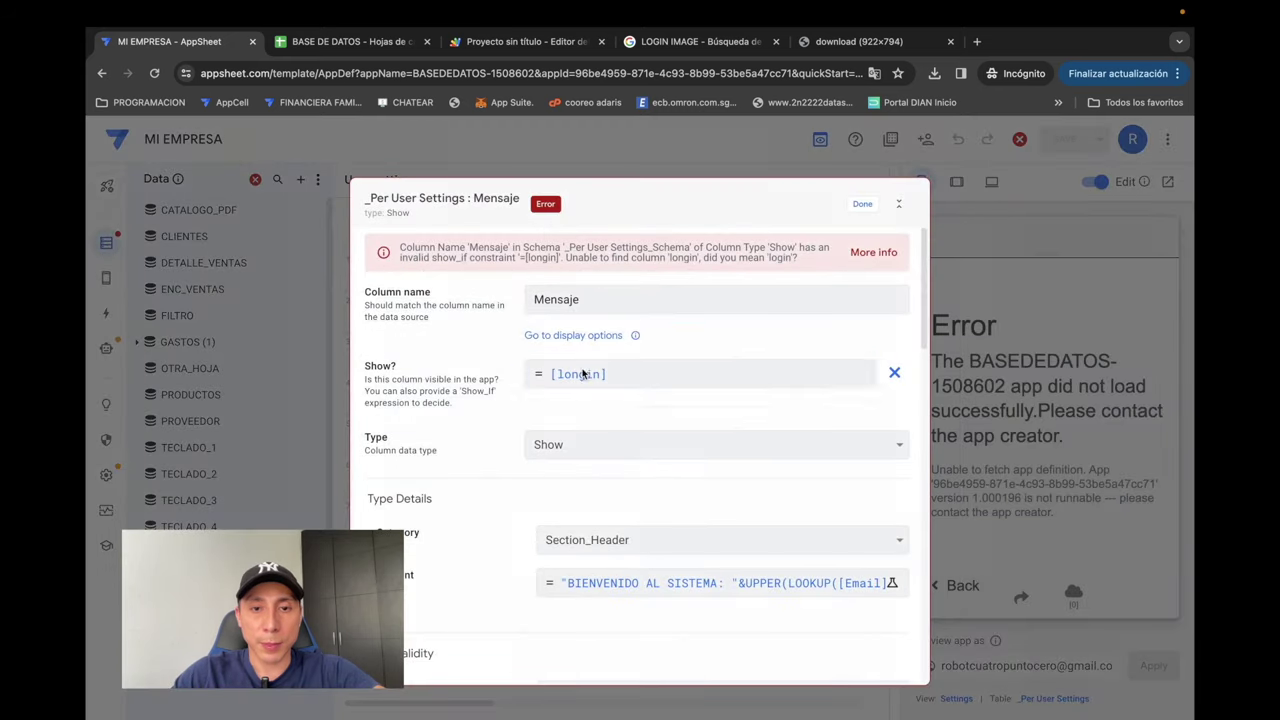
{"action": "left_click", "coordinate": [583, 373]}
{"action": "left_click", "coordinate": [341, 251]}
{"action": "key", "text": "BackSpace"}
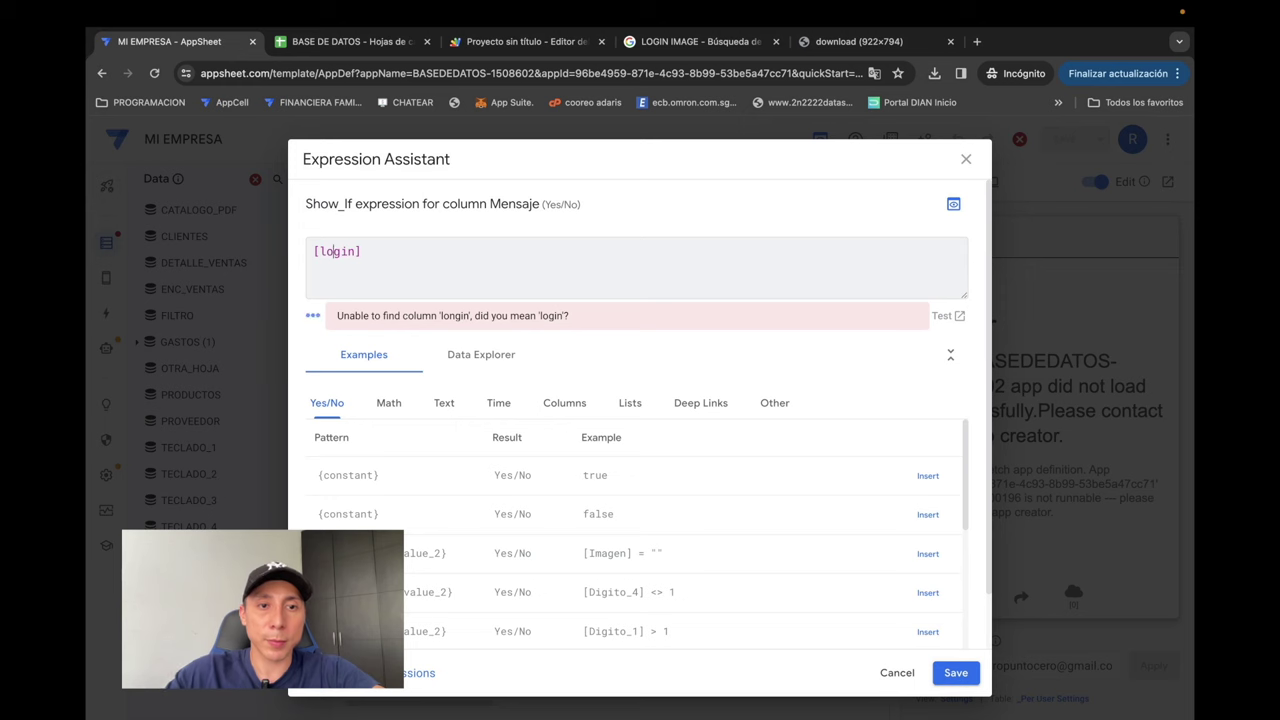
{"action": "left_click", "coordinate": [956, 672]}
{"action": "left_click", "coordinate": [866, 204]}
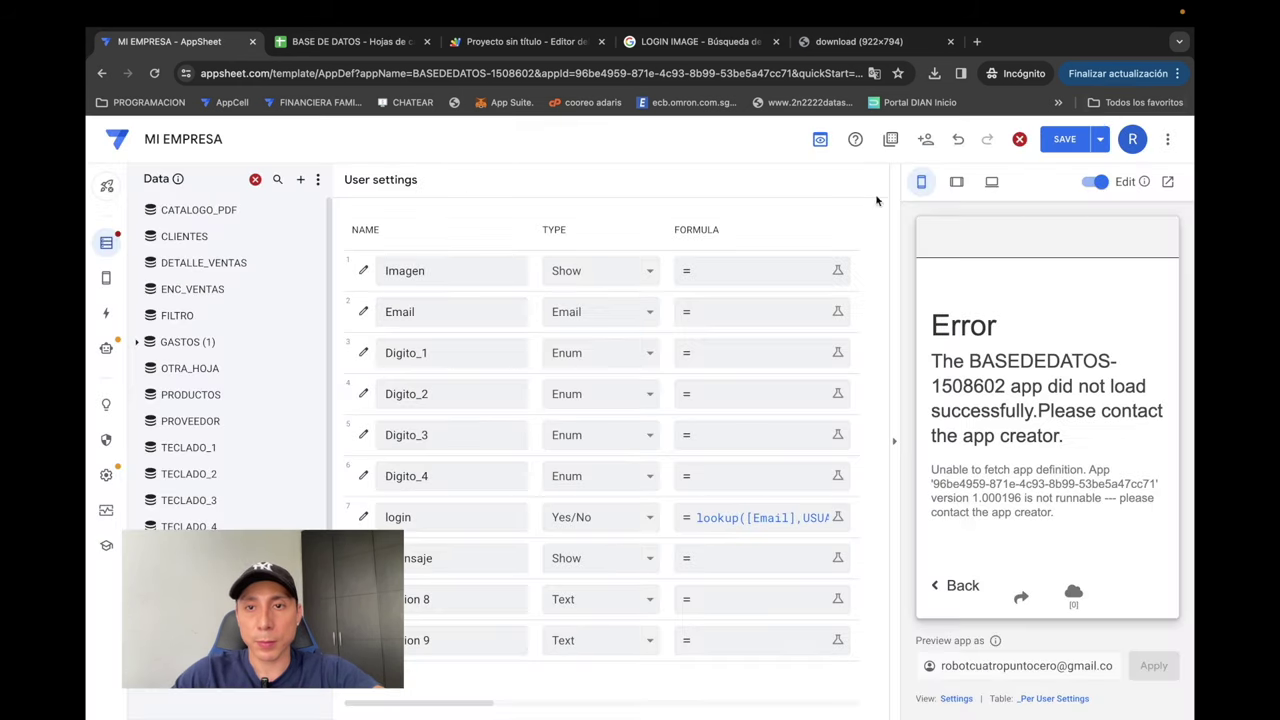
{"action": "left_click", "coordinate": [1068, 139]}
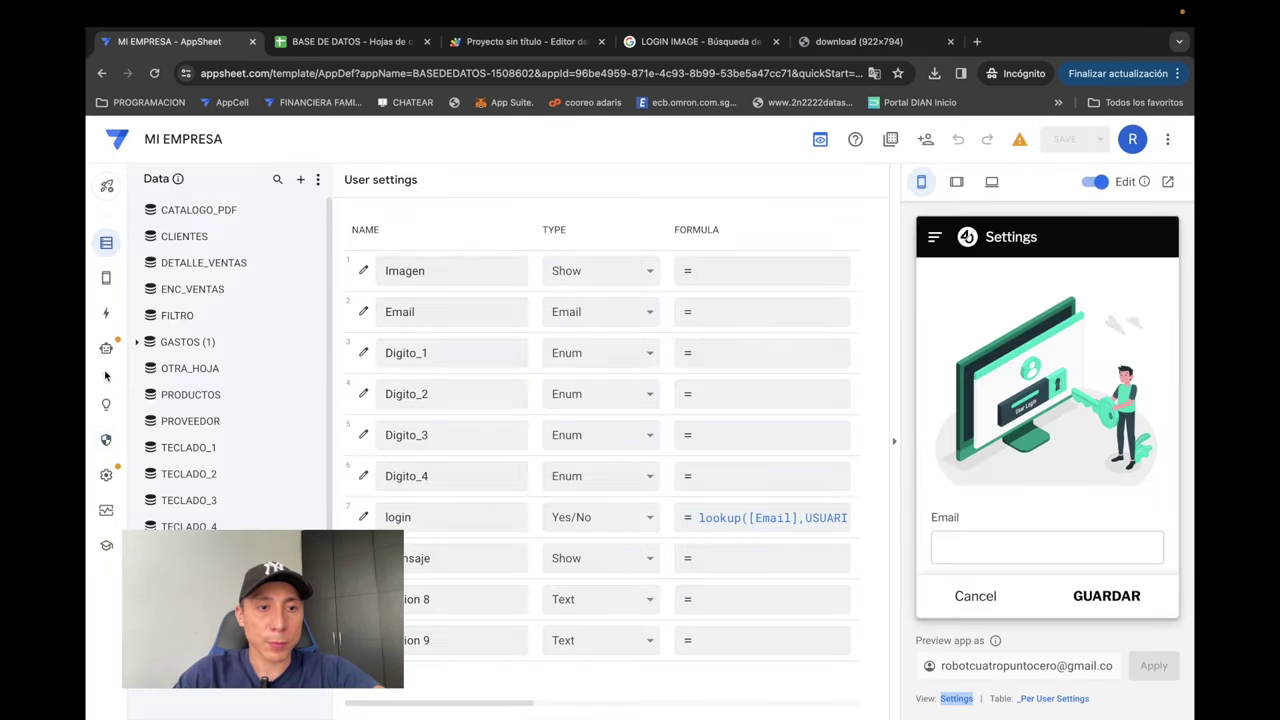
- Go to the Views Localization settings in the app Settings
{"action": "left_click", "coordinate": [106, 475]}
{"action": "left_click", "coordinate": [250, 424]}
{"action": "scroll", "coordinate": [559, 486], "scroll_direction": "down", "scroll_amount": 5}
{"action": "scroll", "coordinate": [559, 486], "scroll_direction": "down", "scroll_amount": 2}
- Change "SETTHINGS" to "Settings" in the Save label formula and save the app
{"action": "left_click", "coordinate": [821, 506]}
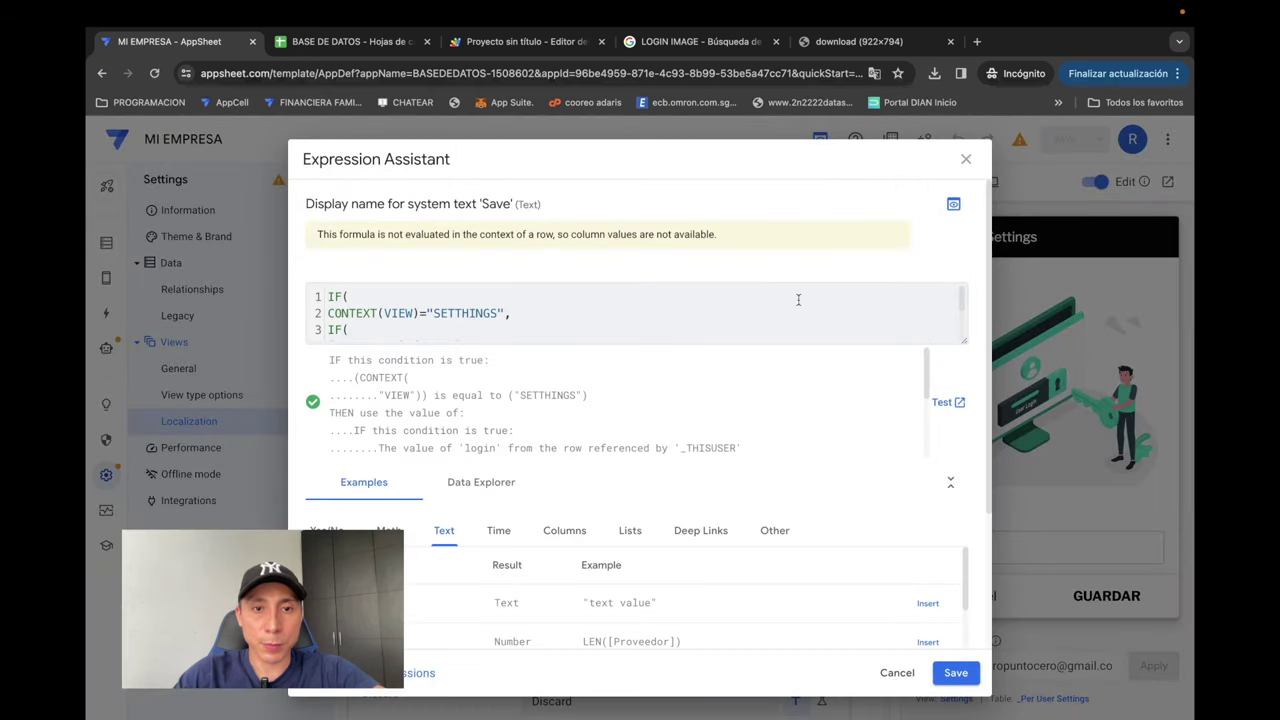
{"action": "left_click_drag", "start_coordinate": [963, 343], "coordinate": [963, 461]}
{"action": "double_click", "coordinate": [460, 313]}
{"action": "type", "text": "Settings"}
{"action": "key", "text": "Return"}
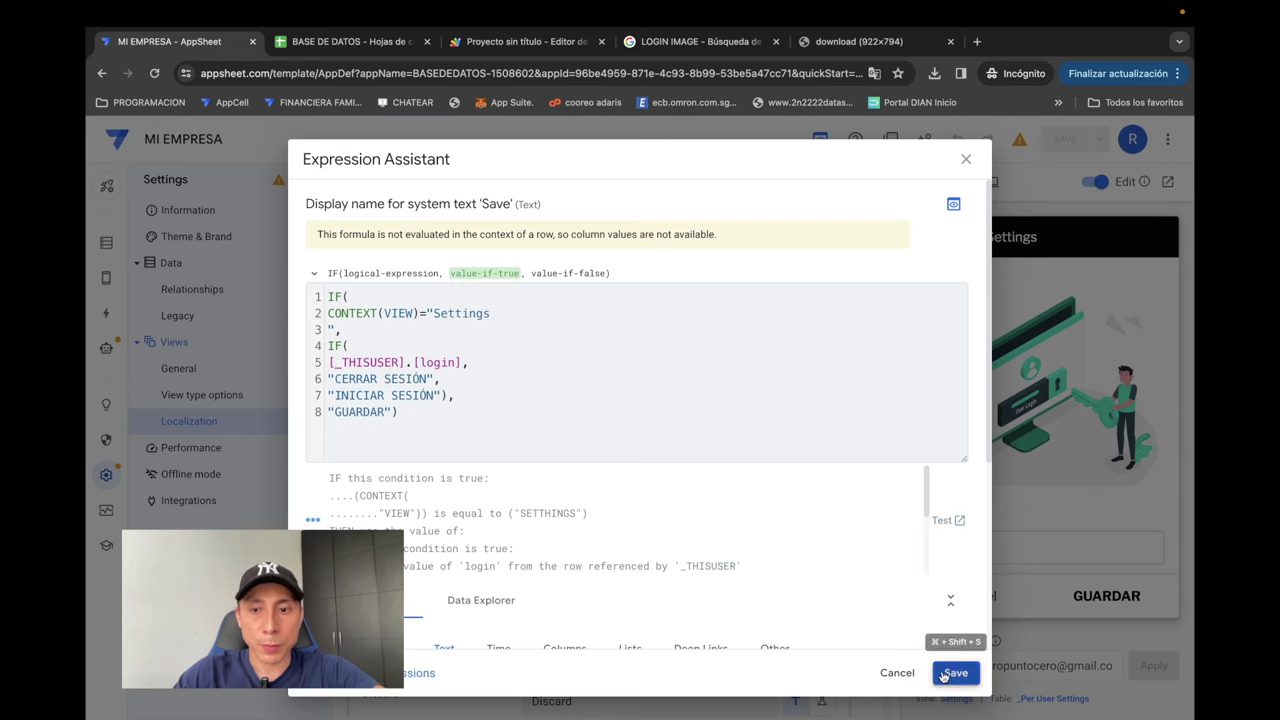
{"action": "left_click", "coordinate": [955, 672]}
{"action": "left_click", "coordinate": [1064, 139]}
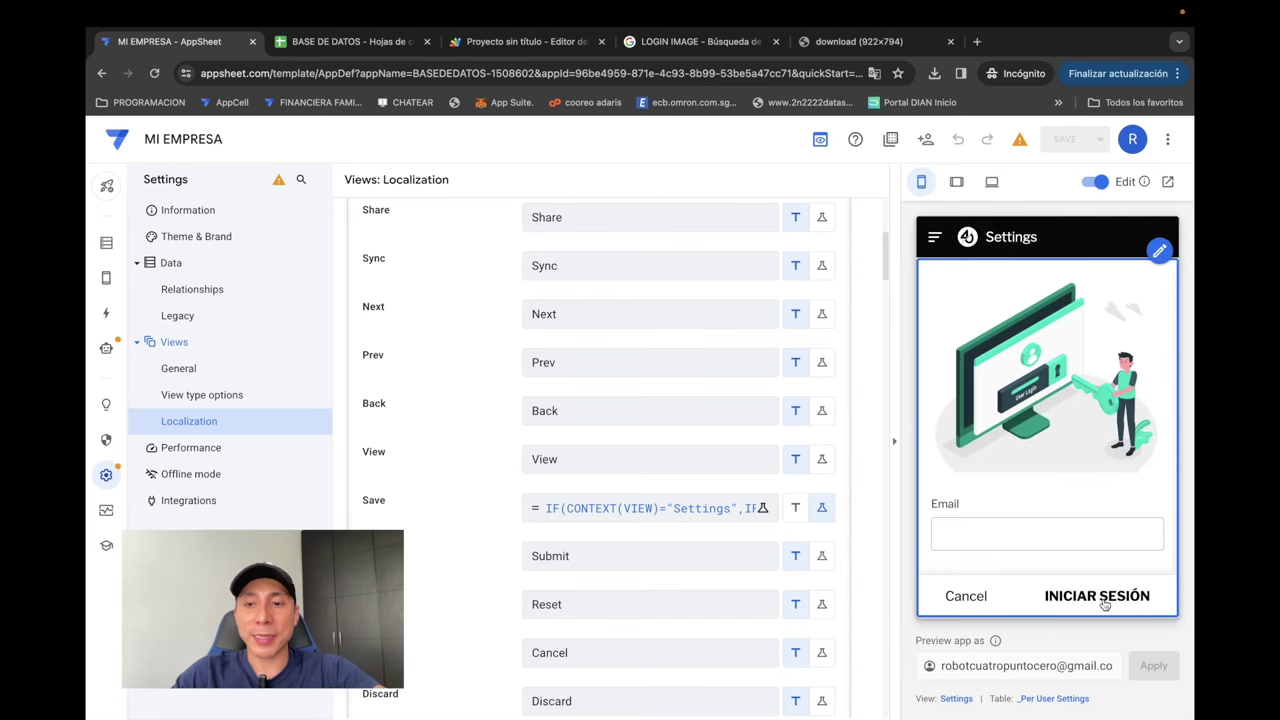
- Type 'Settings' into the preview e-mail field, then view the BASE DE DATOS spreadsheet
{"action": "left_click", "coordinate": [1070, 532]}
{"action": "type", "text": "Settings"}
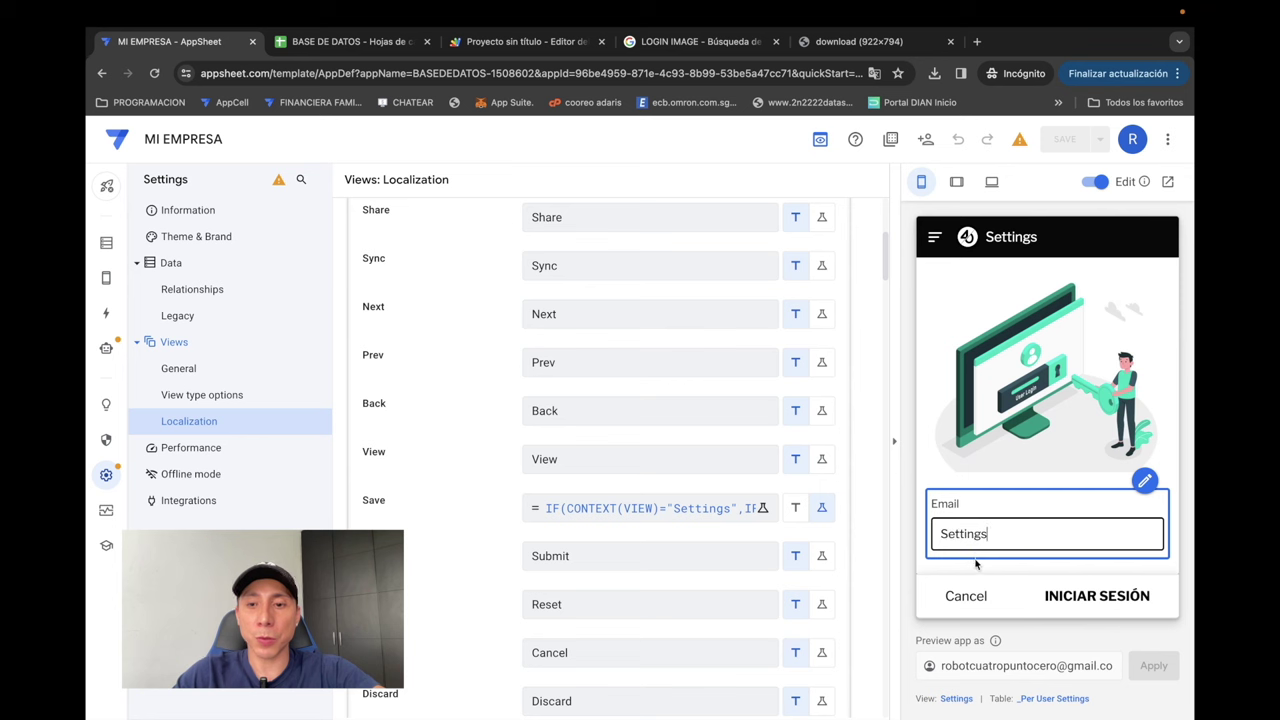
{"action": "left_click", "coordinate": [340, 40]}
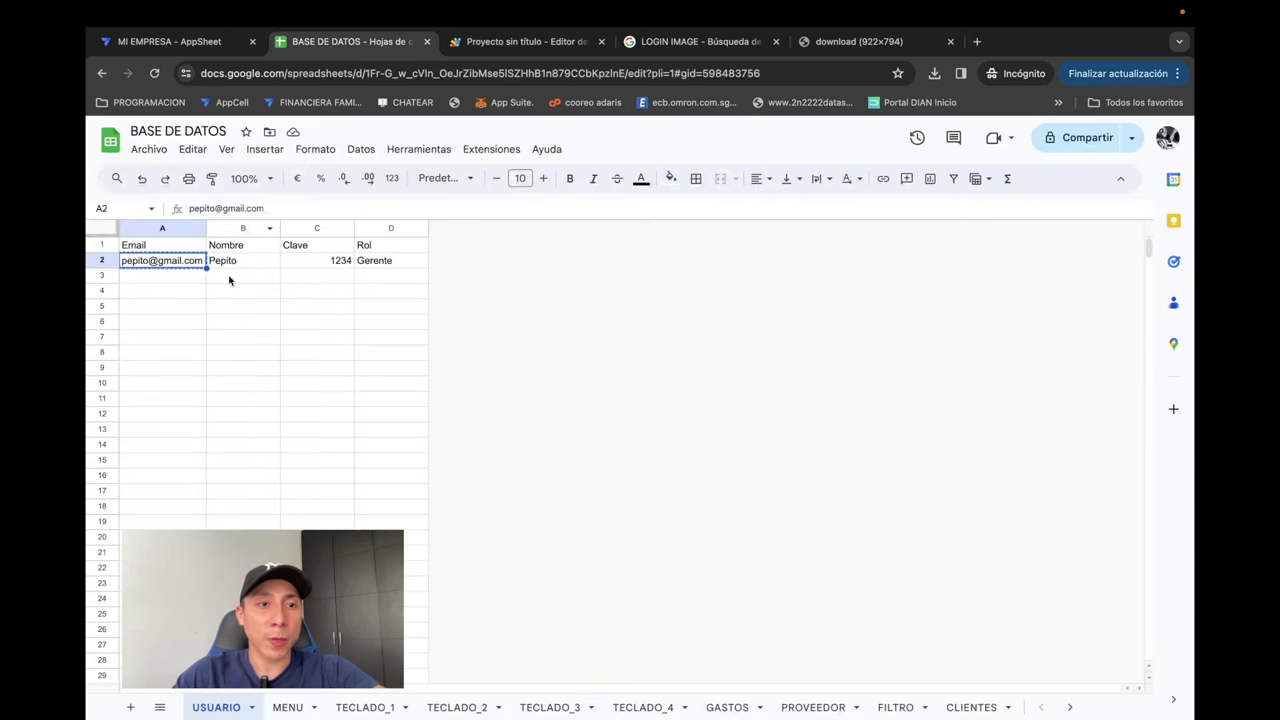
- Log in on the preview with the user's e-mail and a four-digit keypad PIN
{"action": "left_click", "coordinate": [218, 42]}
{"action": "left_click", "coordinate": [988, 533]}
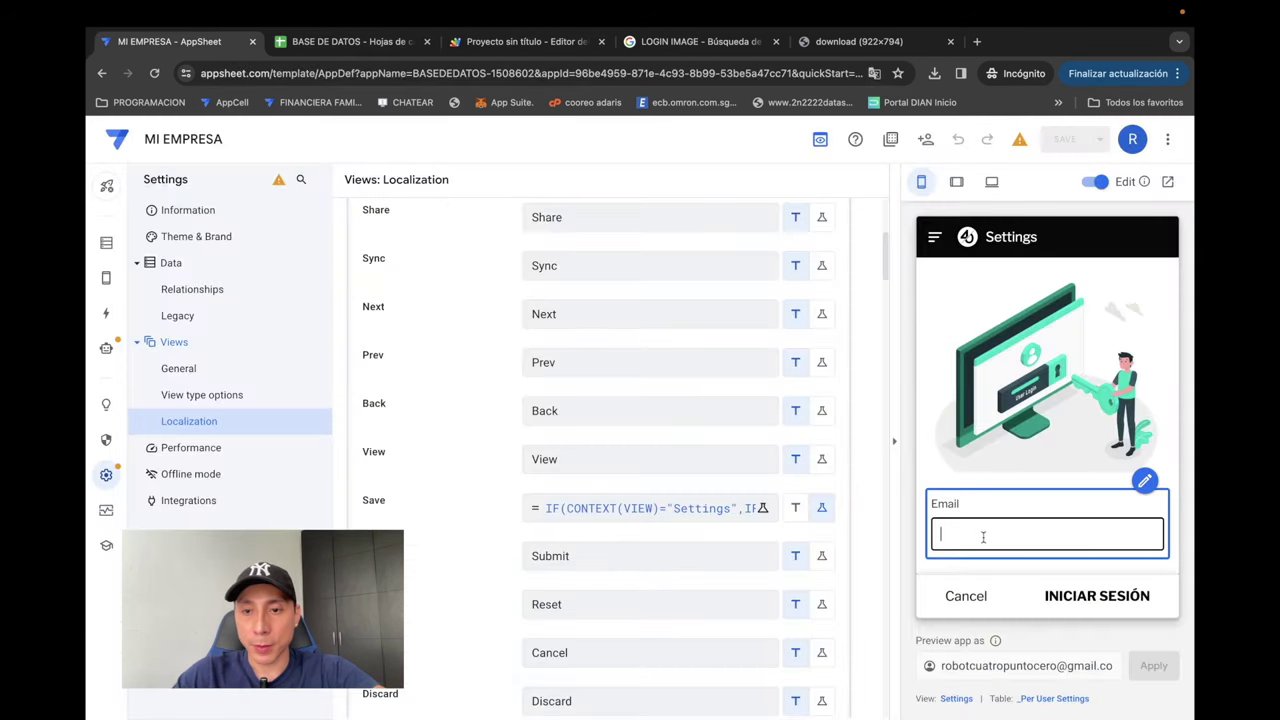
{"action": "key", "text": "Tab"}
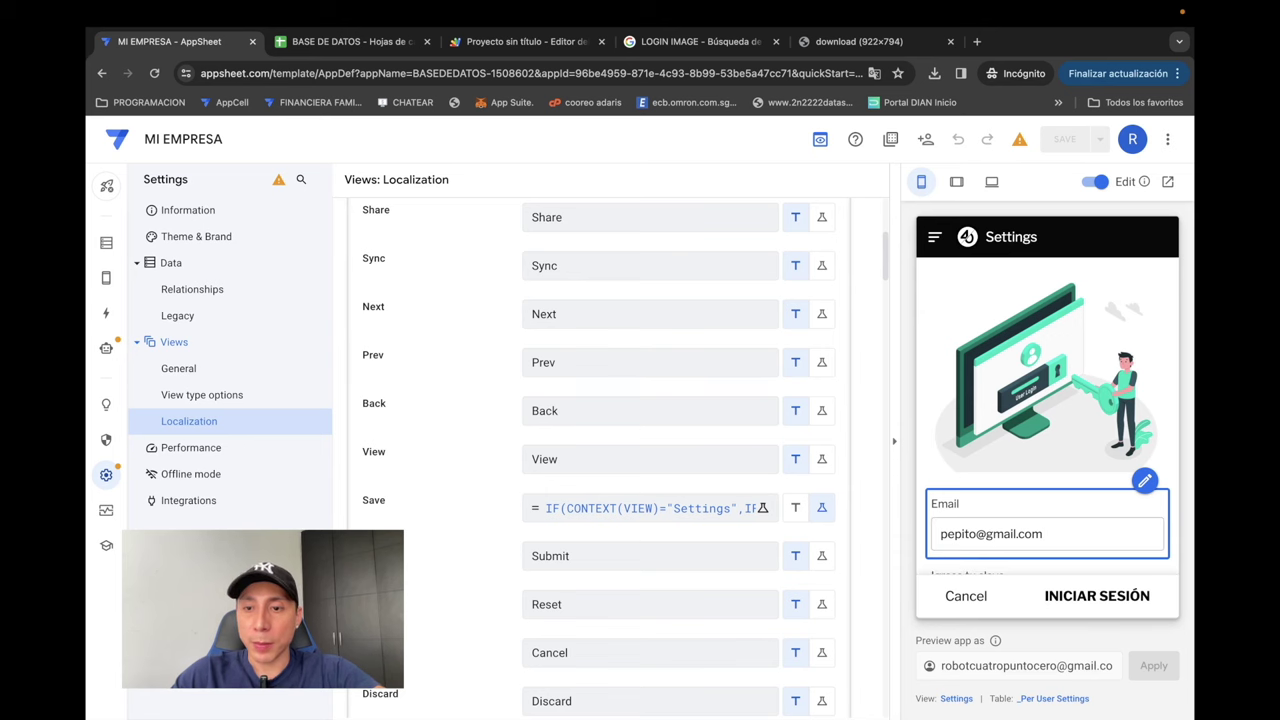
{"action": "left_click", "coordinate": [1141, 494]}
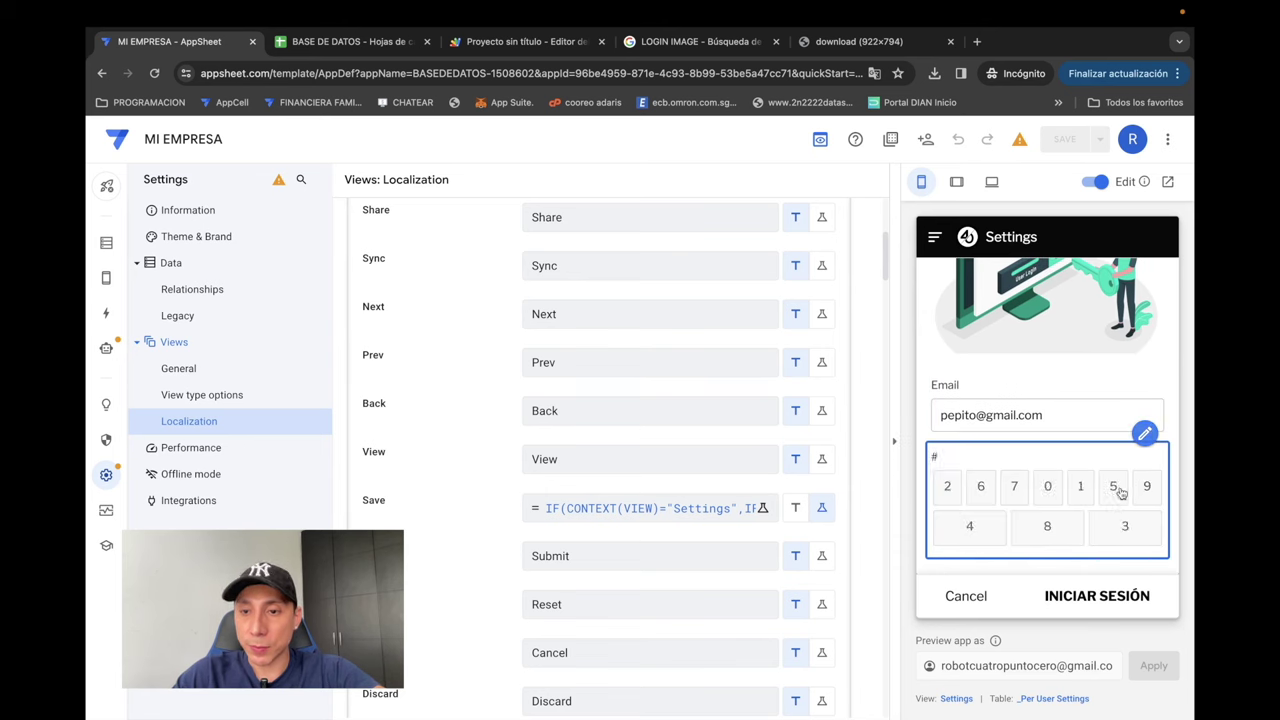
{"action": "left_click", "coordinate": [1115, 489]}
{"action": "left_click", "coordinate": [1034, 537]}
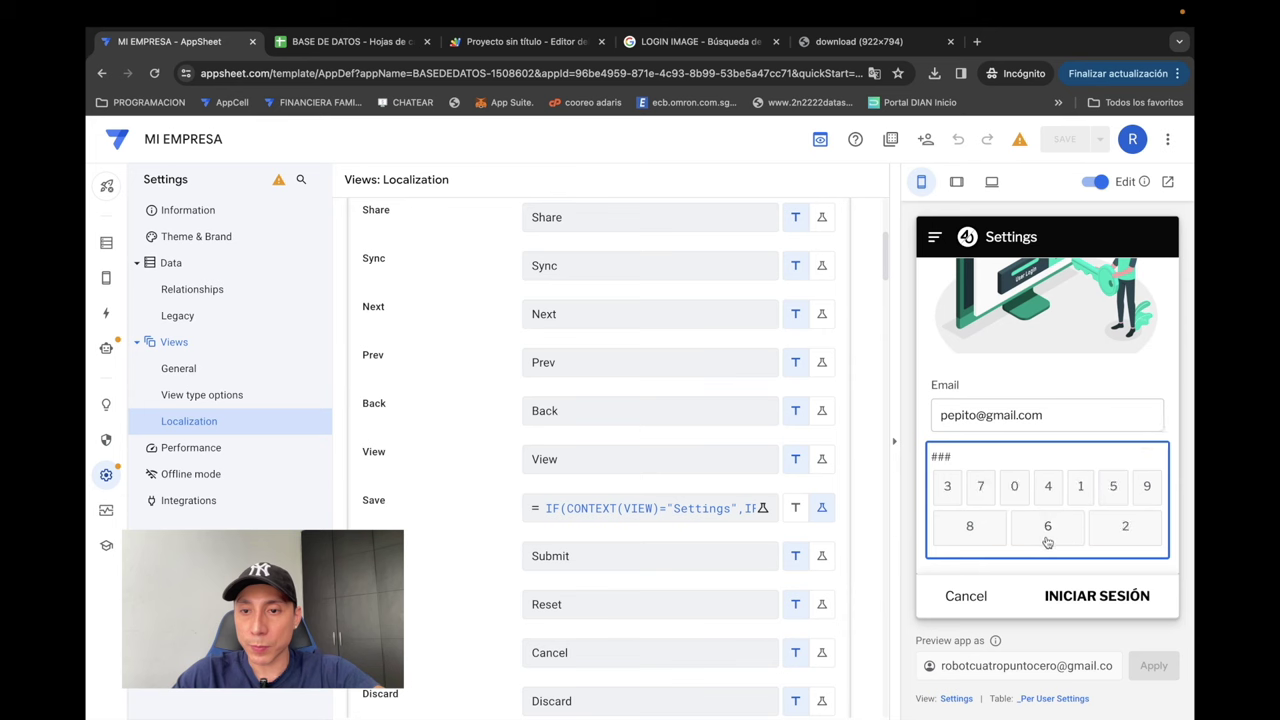
{"action": "left_click", "coordinate": [1055, 503]}
{"action": "left_click", "coordinate": [1086, 597]}
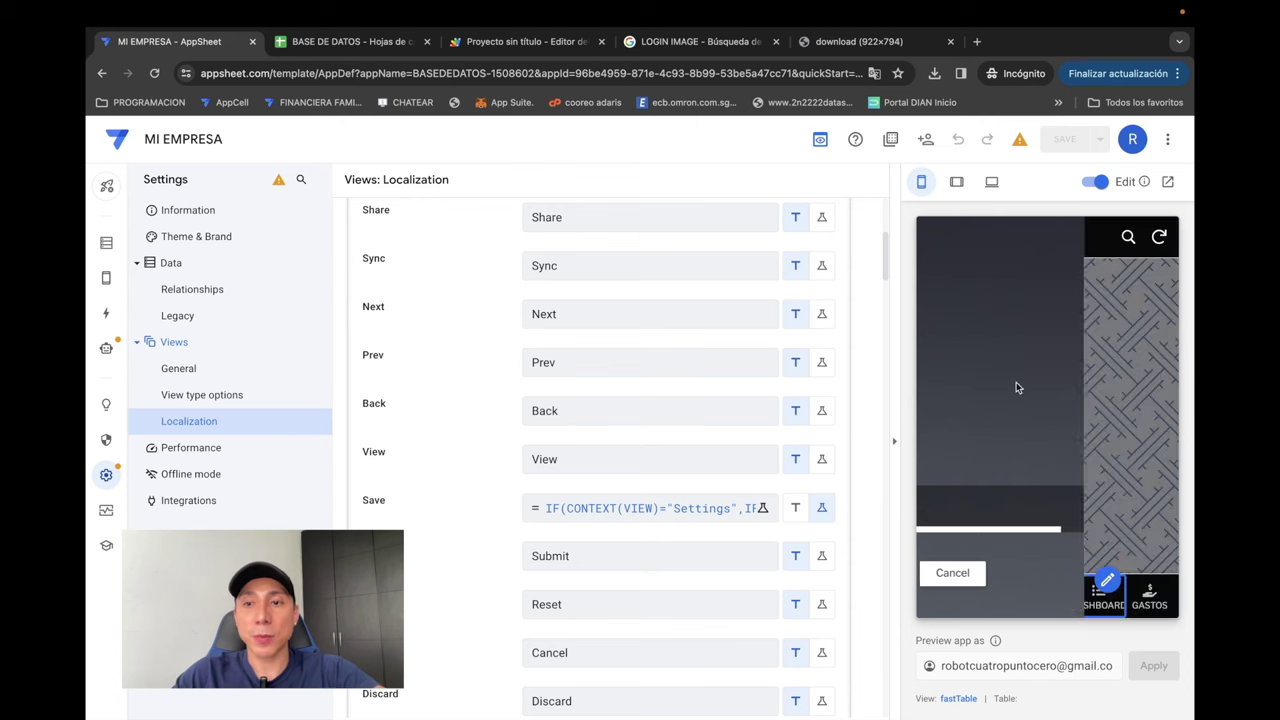
- Log out from the Settings view with CERRAR SESIÓN and confirm the button reverts
{"action": "left_click", "coordinate": [932, 236]}
{"action": "left_click", "coordinate": [977, 341]}
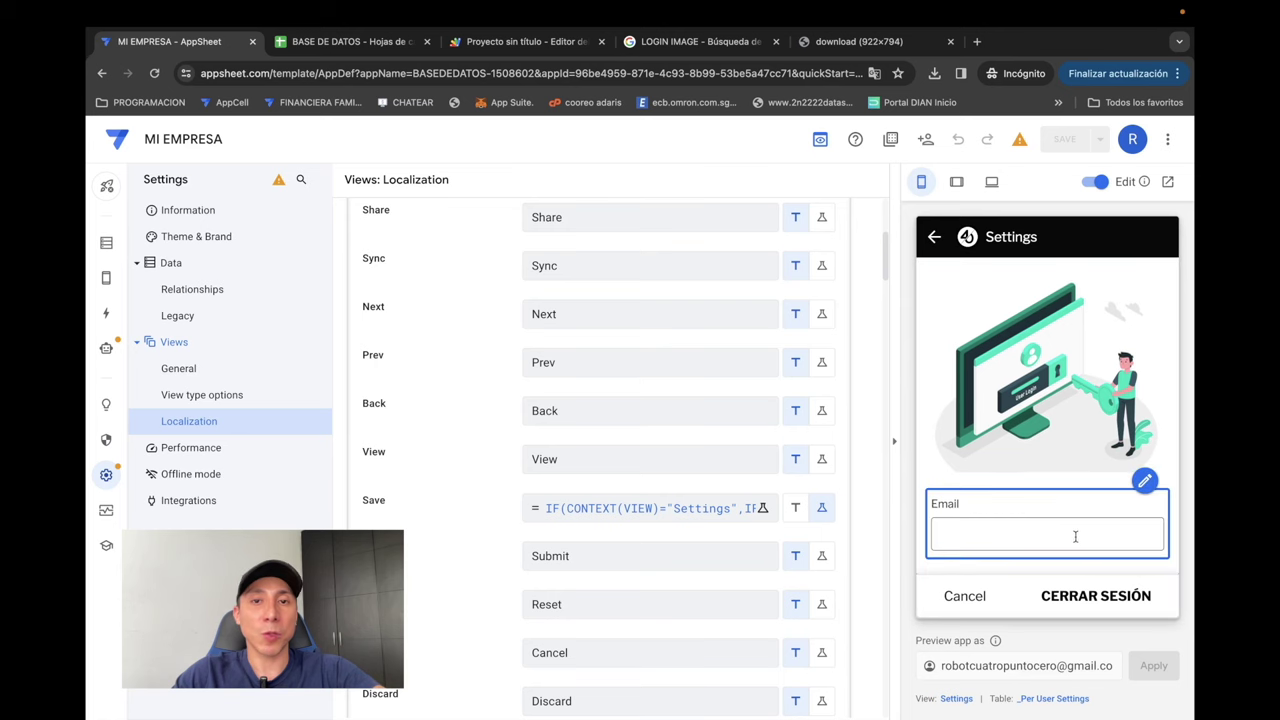
{"action": "left_click", "coordinate": [1097, 597]}
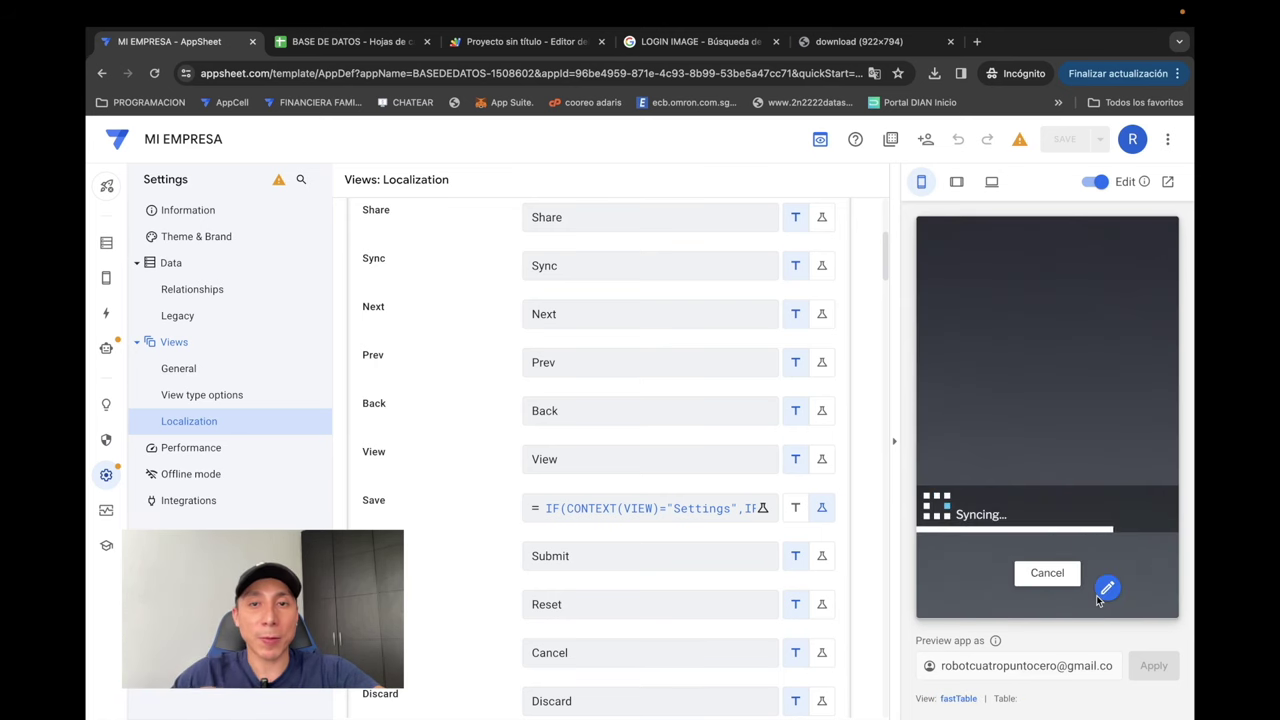
{"action": "left_click", "coordinate": [934, 237]}
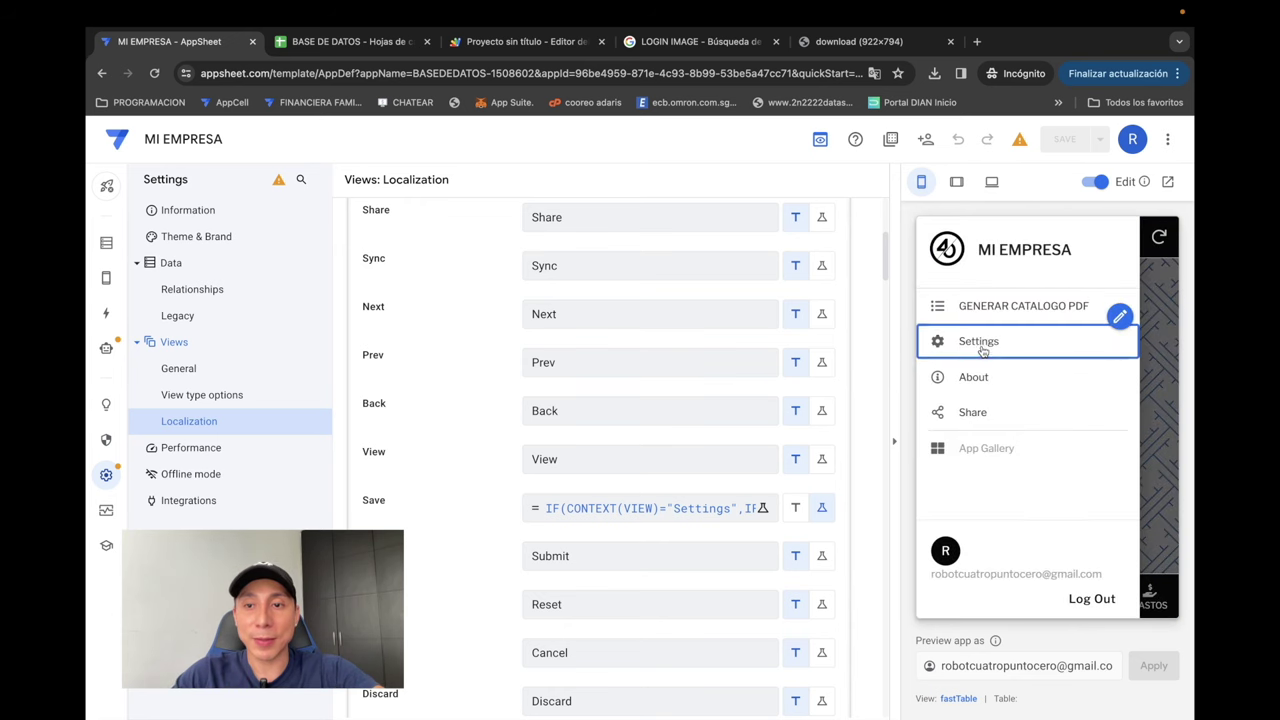
{"action": "left_click", "coordinate": [965, 337]}
{"action": "mouse_move", "coordinate": [1047, 440]}
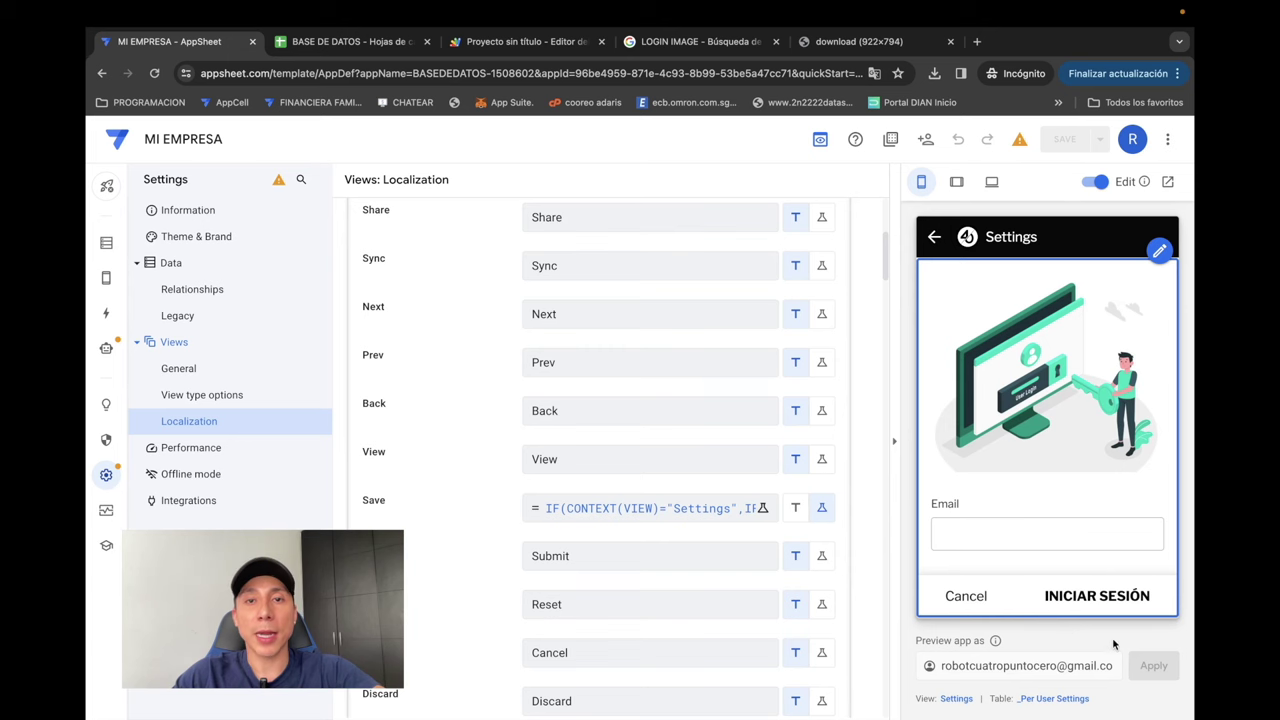
{"action": "left_click", "coordinate": [977, 596]}
- Check the summed numero values in the BASE DE DATOS TECLADO_1 sheet, then reopen Settings
{"action": "left_click", "coordinate": [333, 41]}
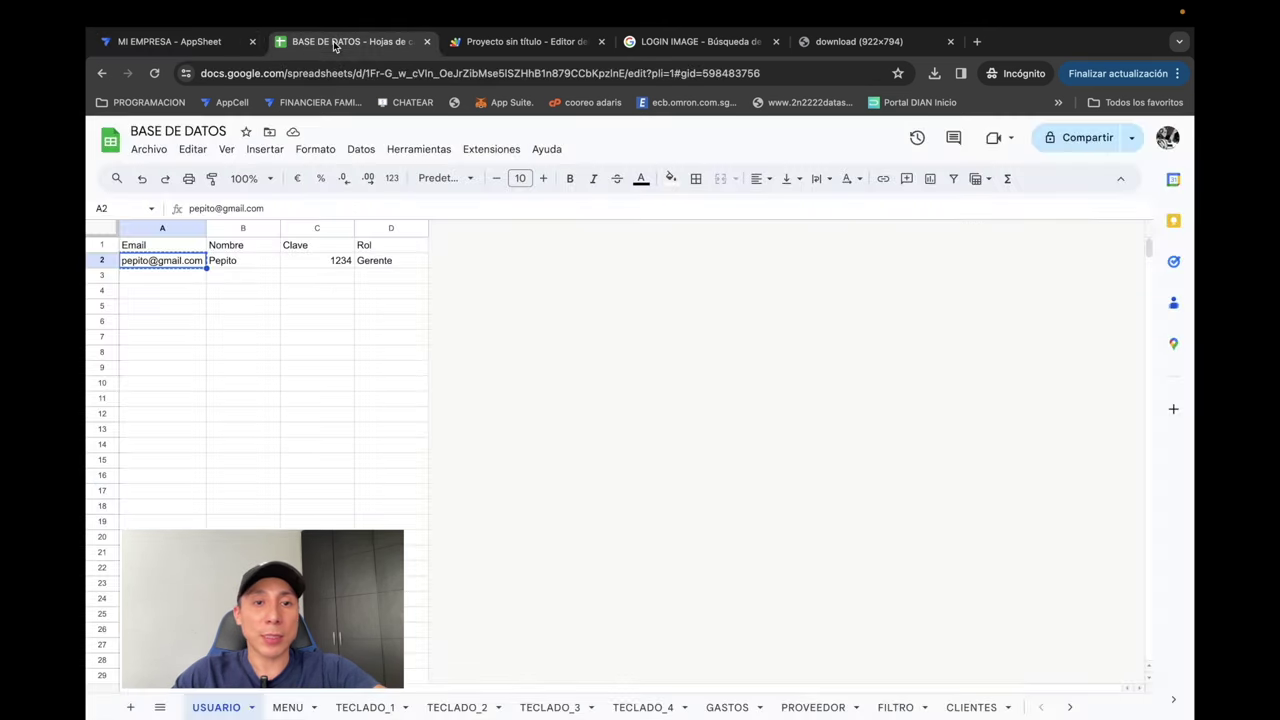
{"action": "left_click", "coordinate": [365, 707]}
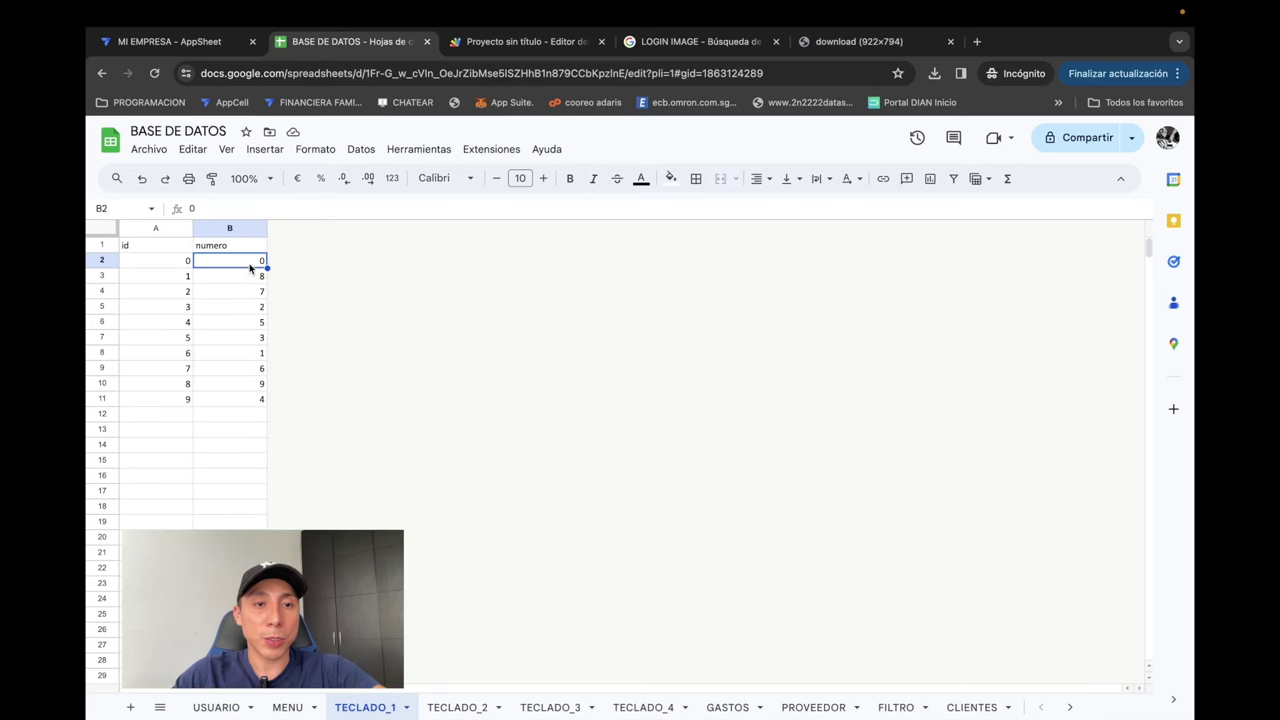
{"action": "left_click_drag", "start_coordinate": [250, 266], "coordinate": [268, 457]}
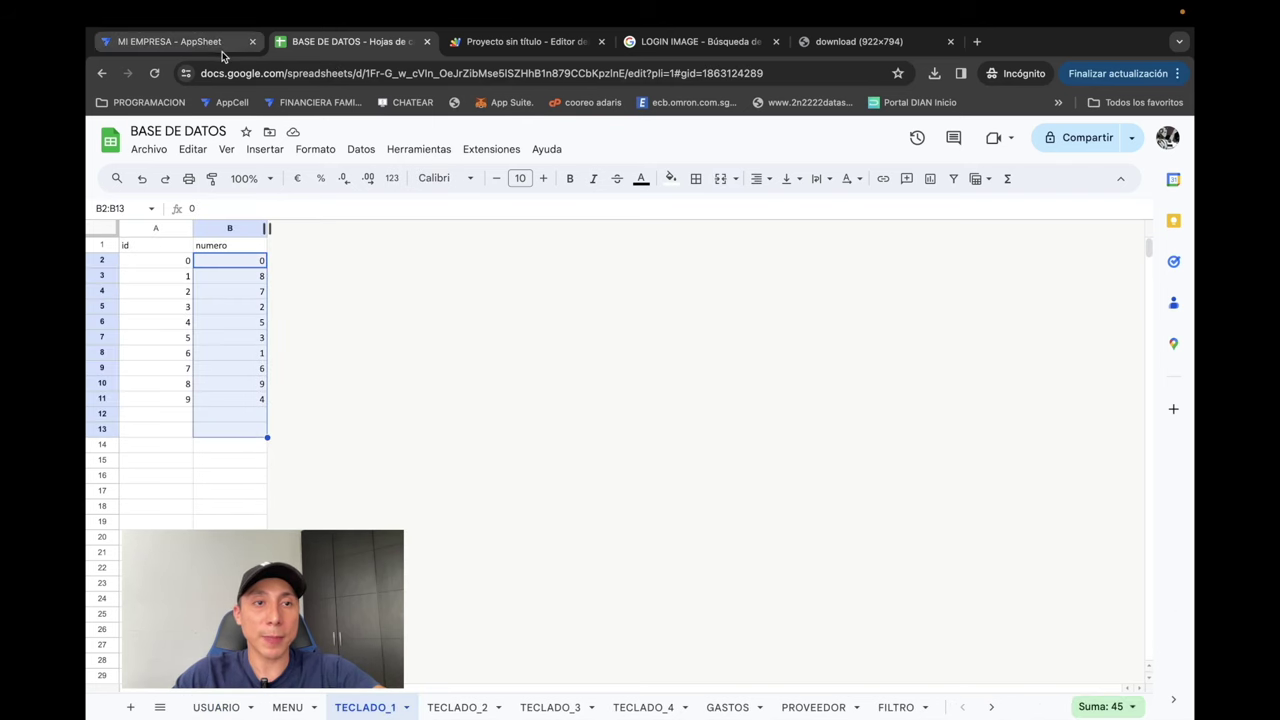
{"action": "left_click", "coordinate": [169, 41]}
{"action": "left_click", "coordinate": [933, 237]}
{"action": "left_click", "coordinate": [986, 350]}
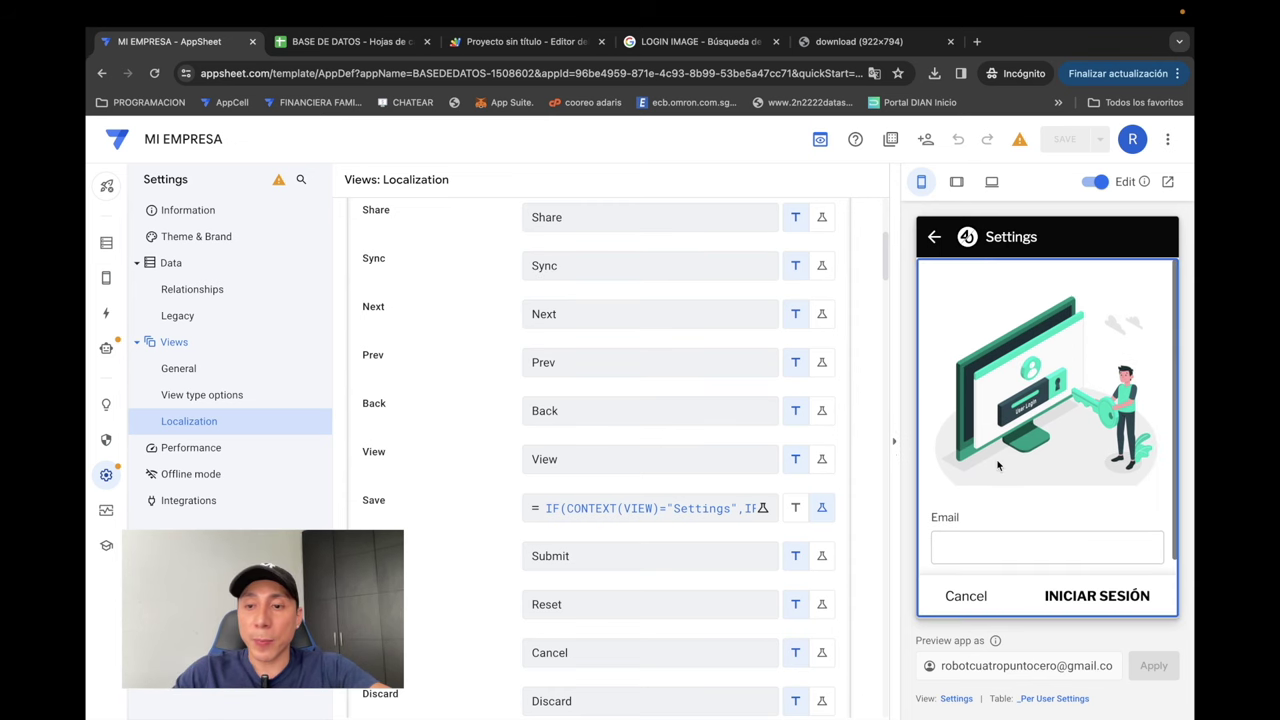
- Switch the preview to GASTOS and back to Settings to show the INICIAR SESIÓN form
{"action": "left_click", "coordinate": [985, 598]}
{"action": "left_click", "coordinate": [940, 240]}
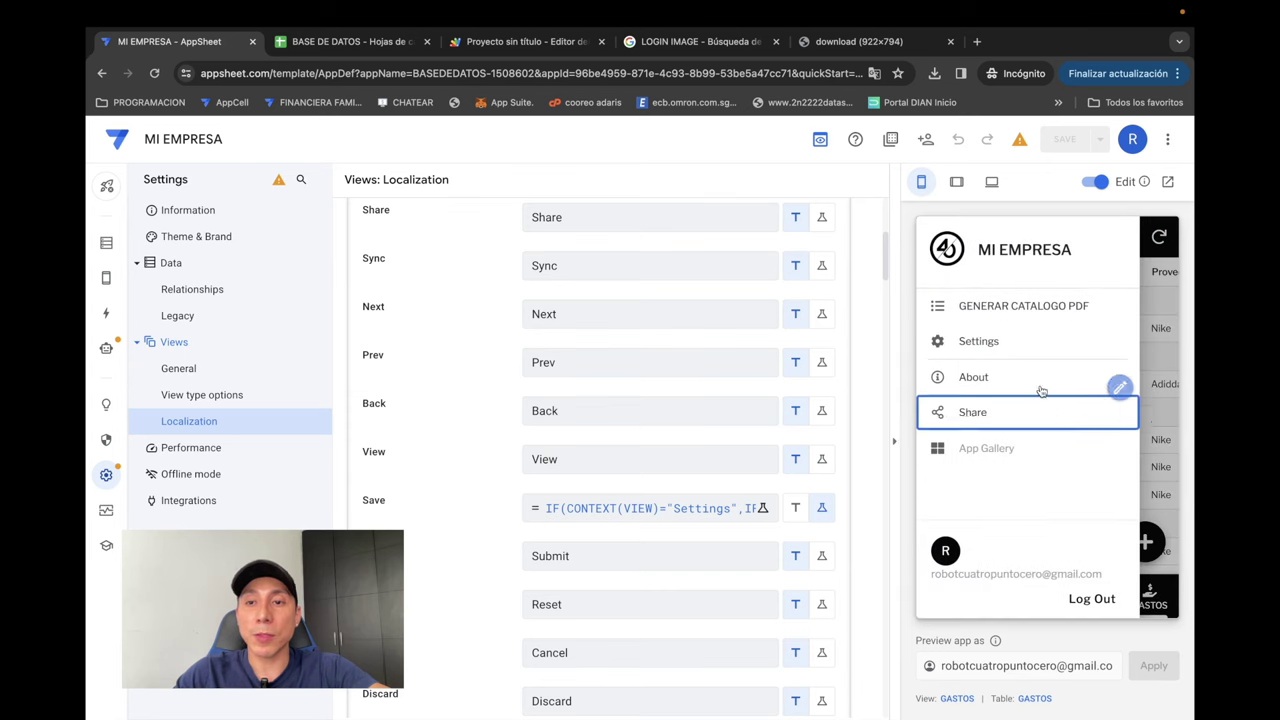
{"action": "left_click", "coordinate": [1016, 340]}
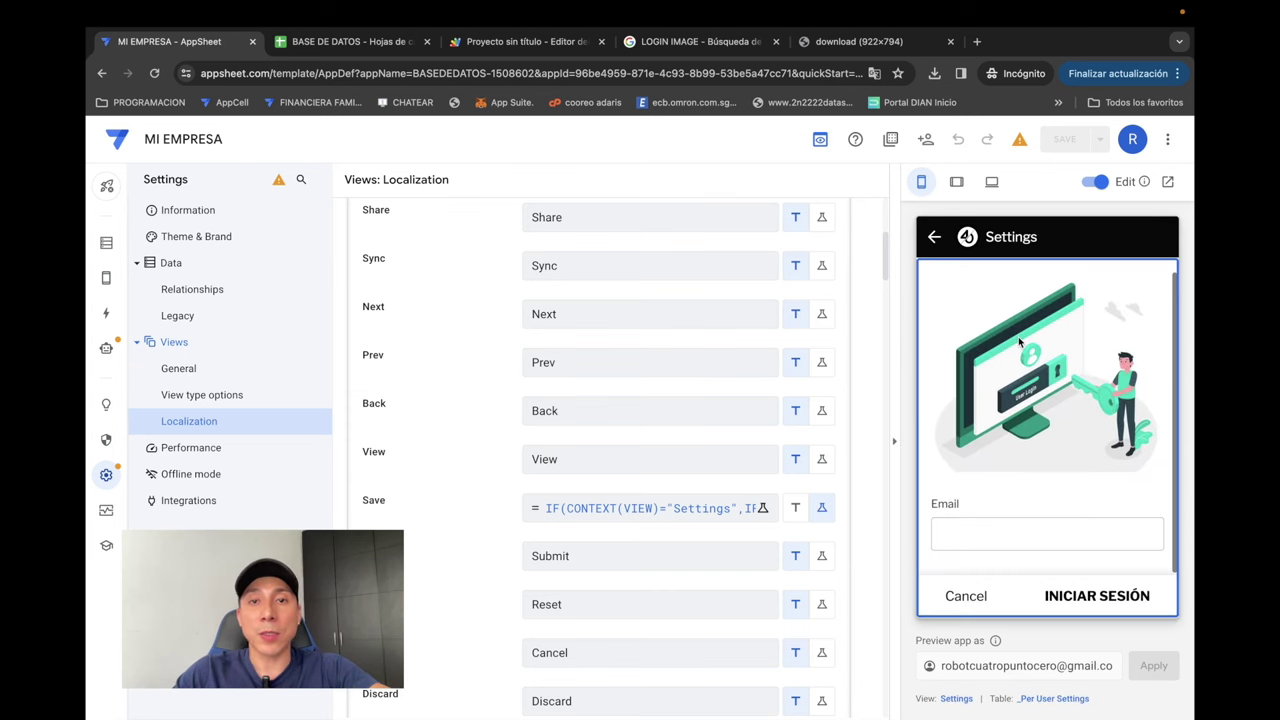